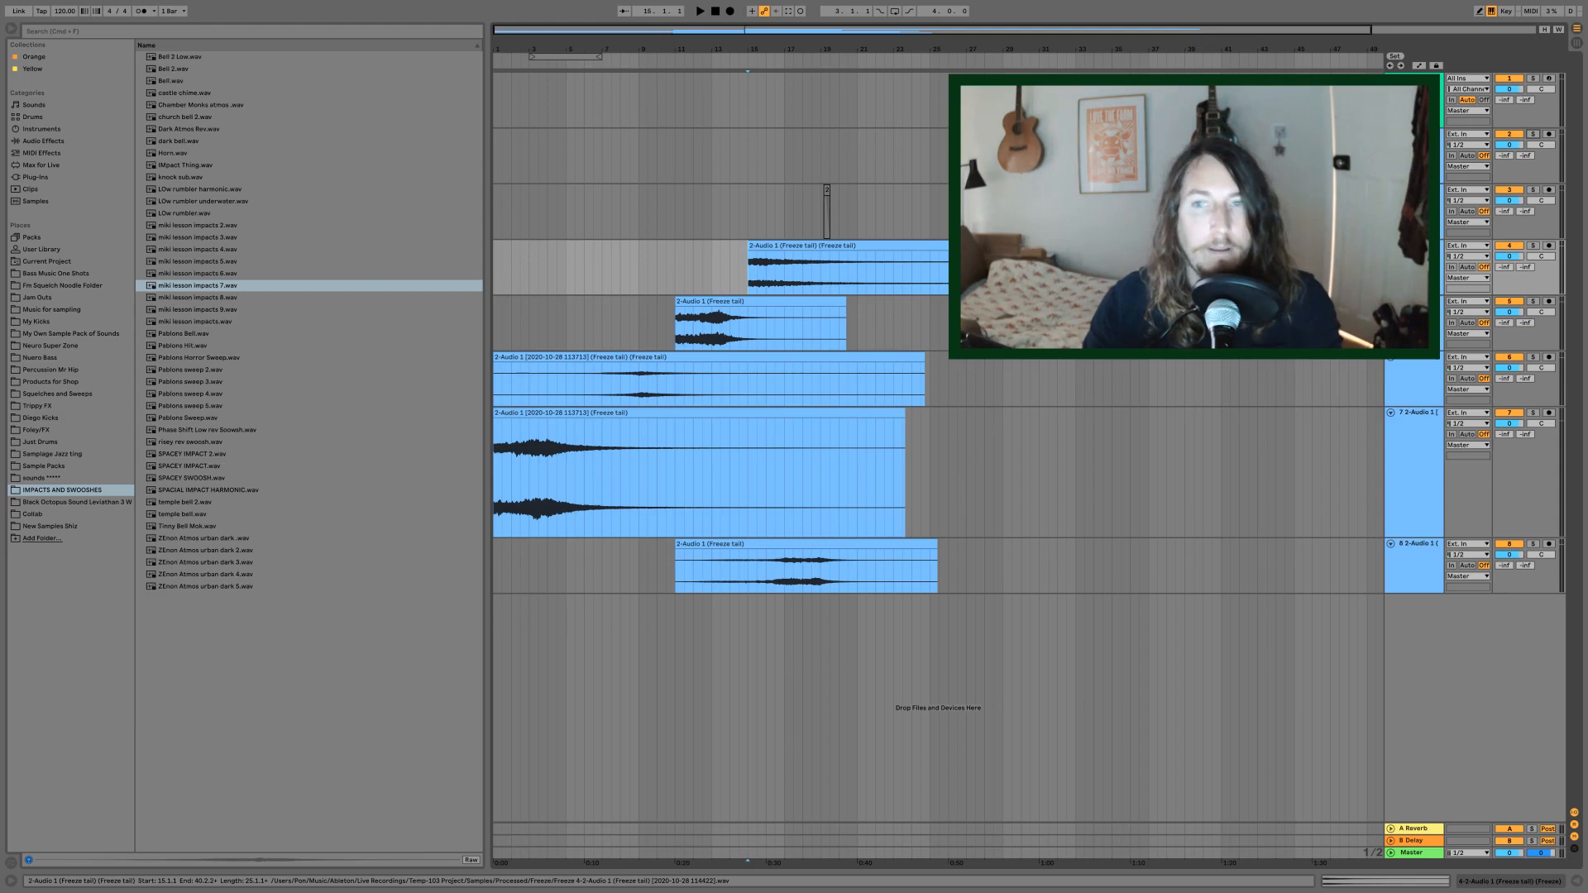
- Audition the frozen clips on tracks 4 and 5 in turn, playing each one soloed
left_click(1533, 246)
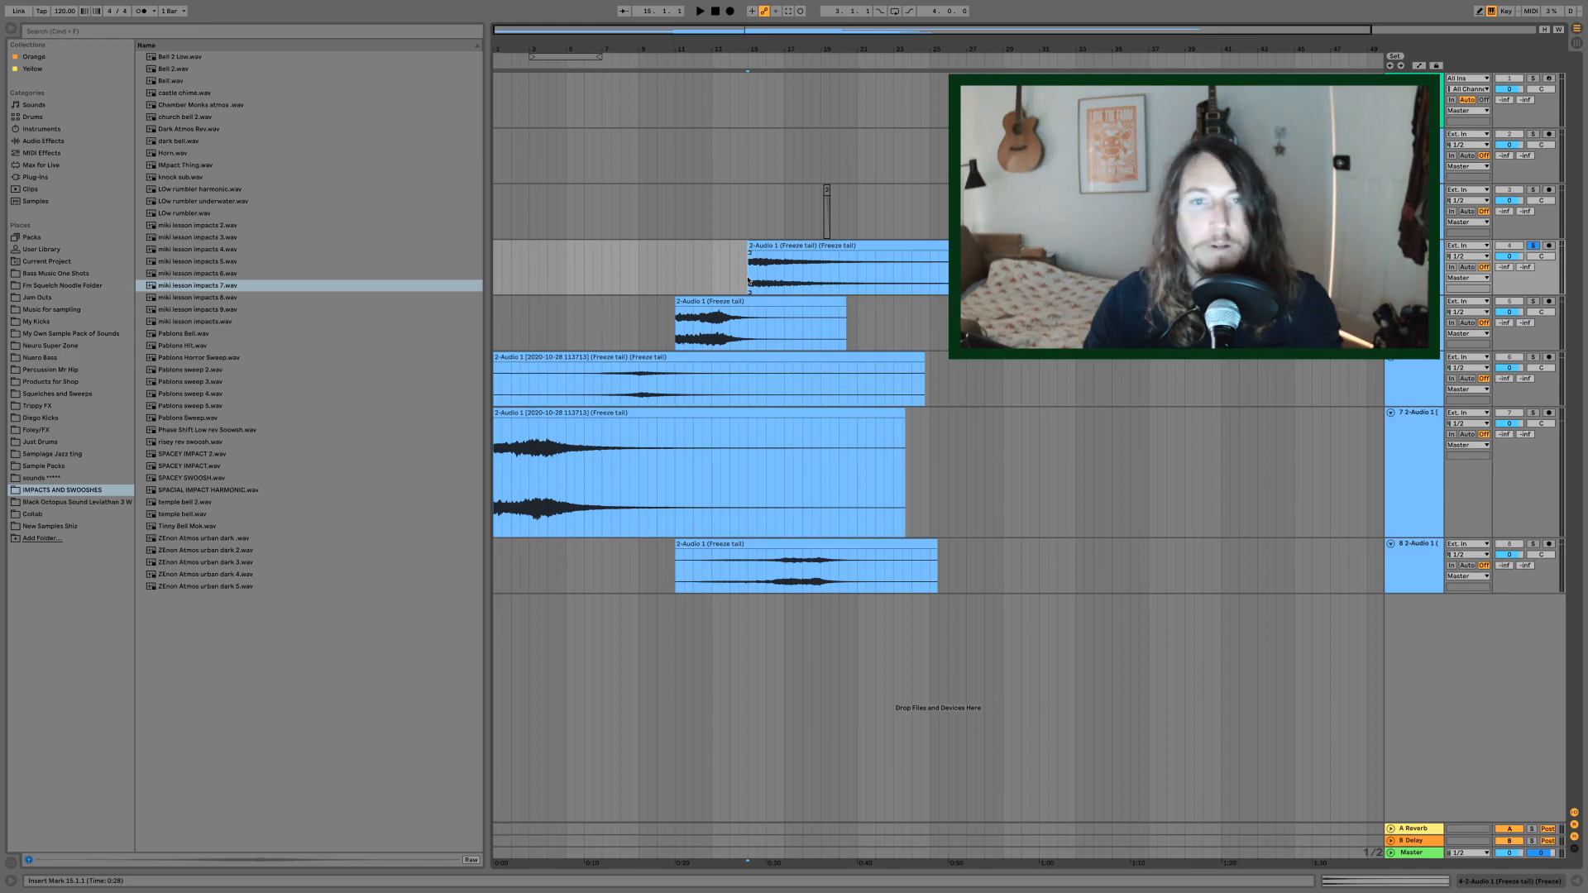
key("space")
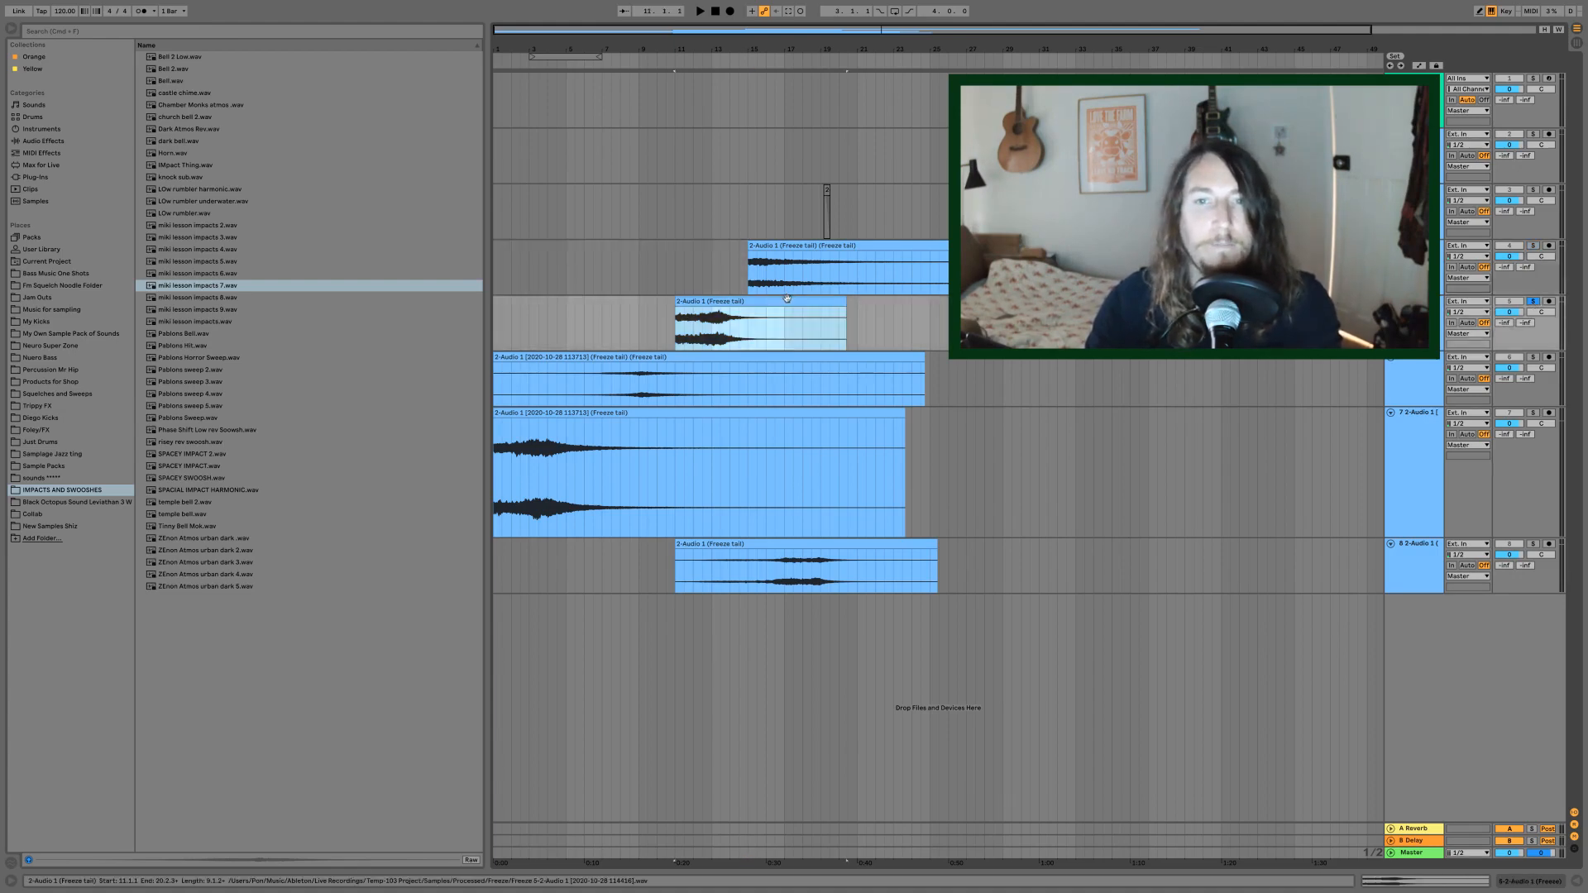
left_click(805, 331)
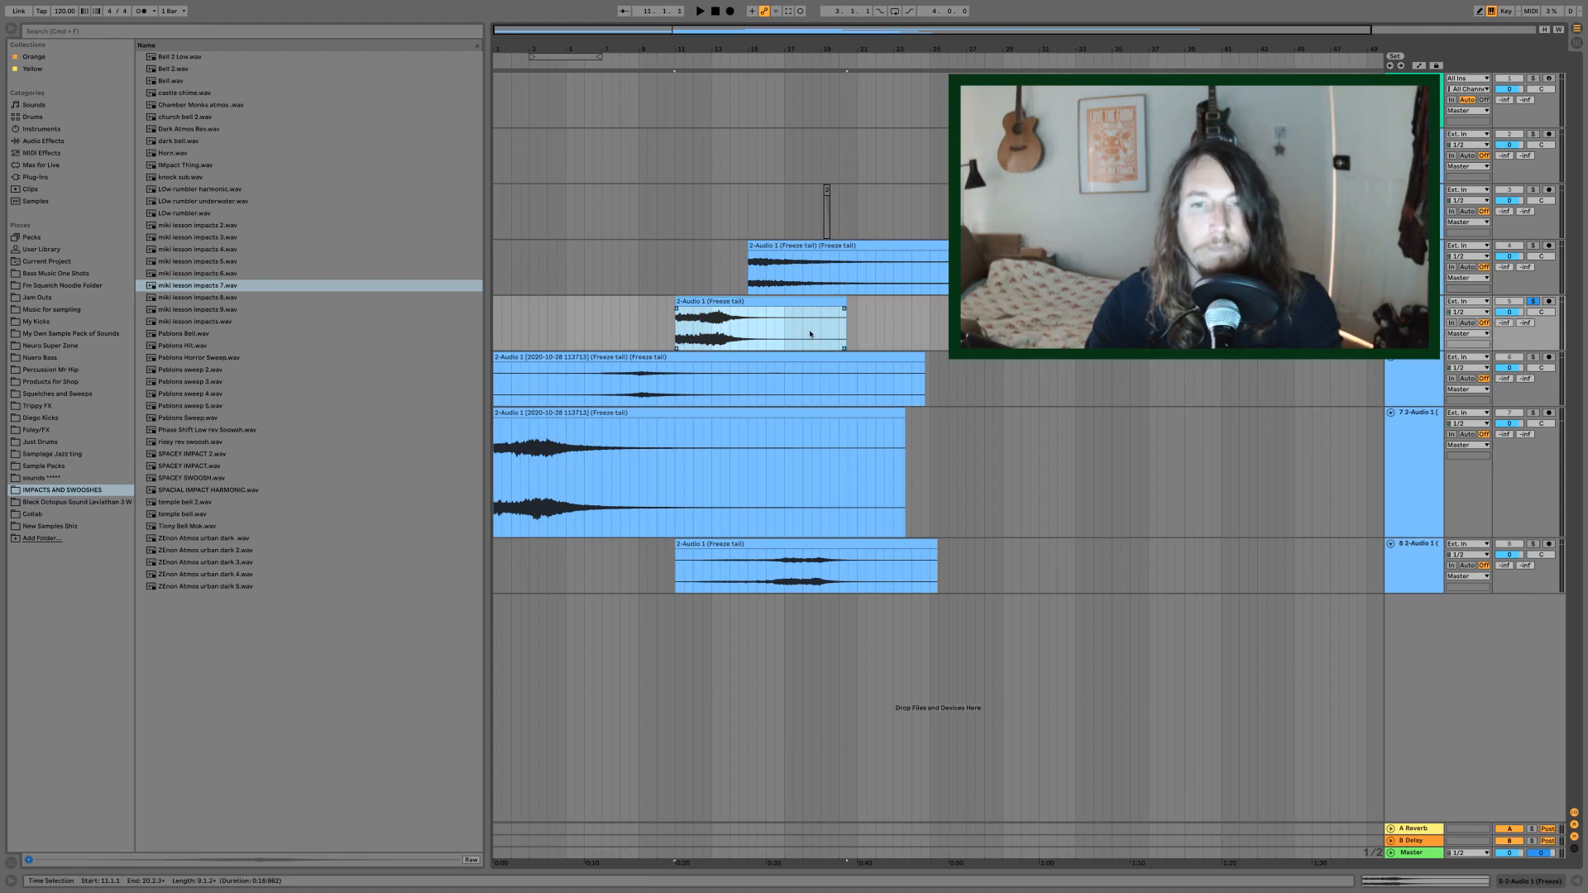
key("space")
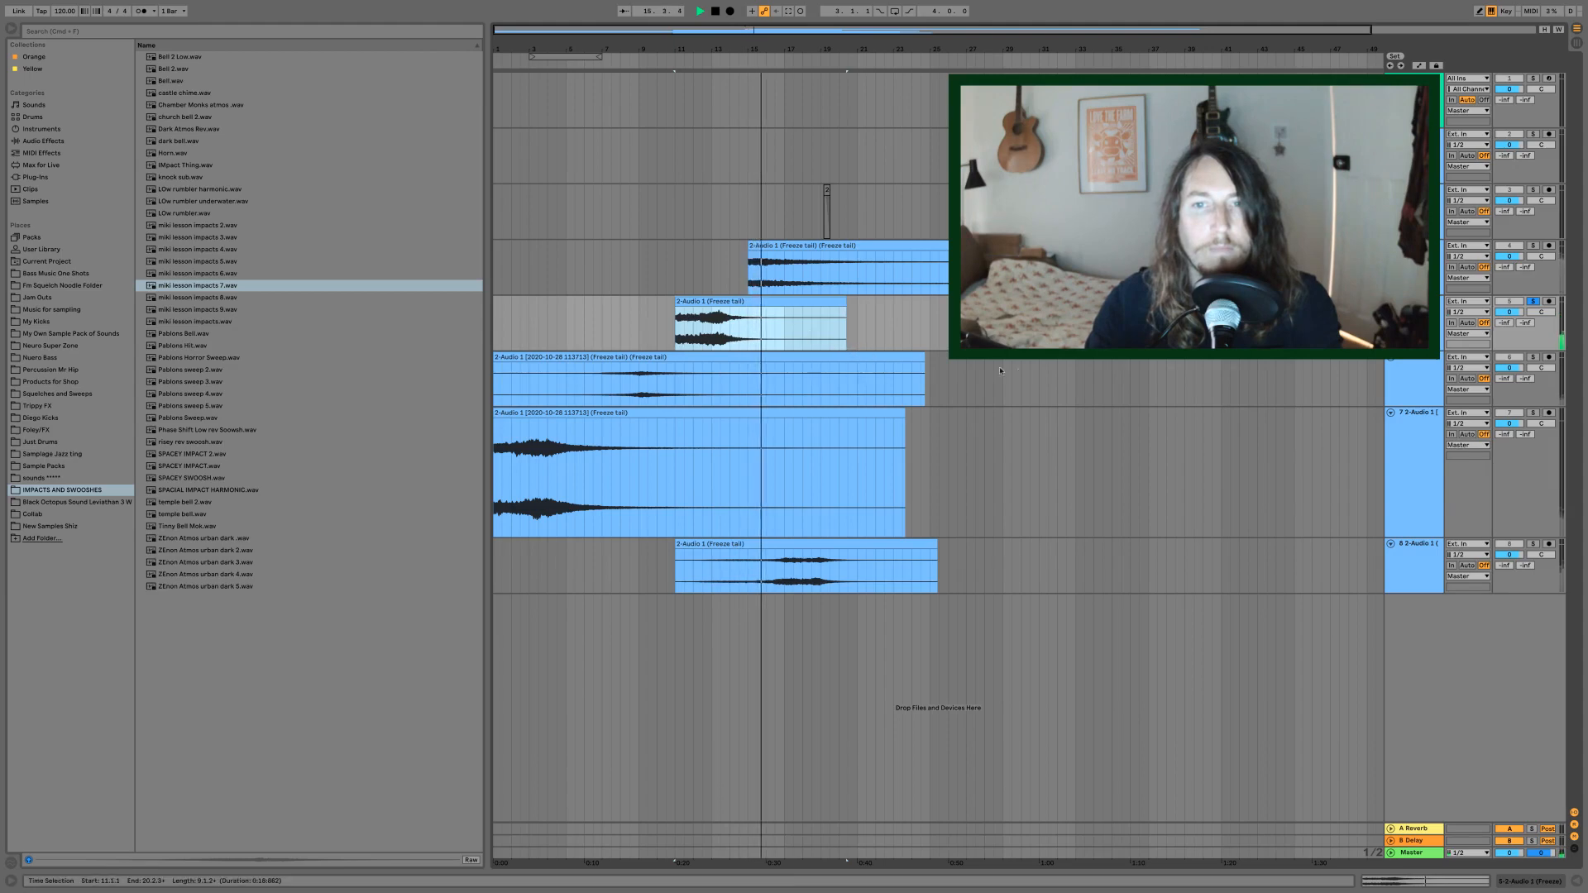
key("space")
- Solo track 6 and play its long frozen clip from bar 5
left_click(1533, 358)
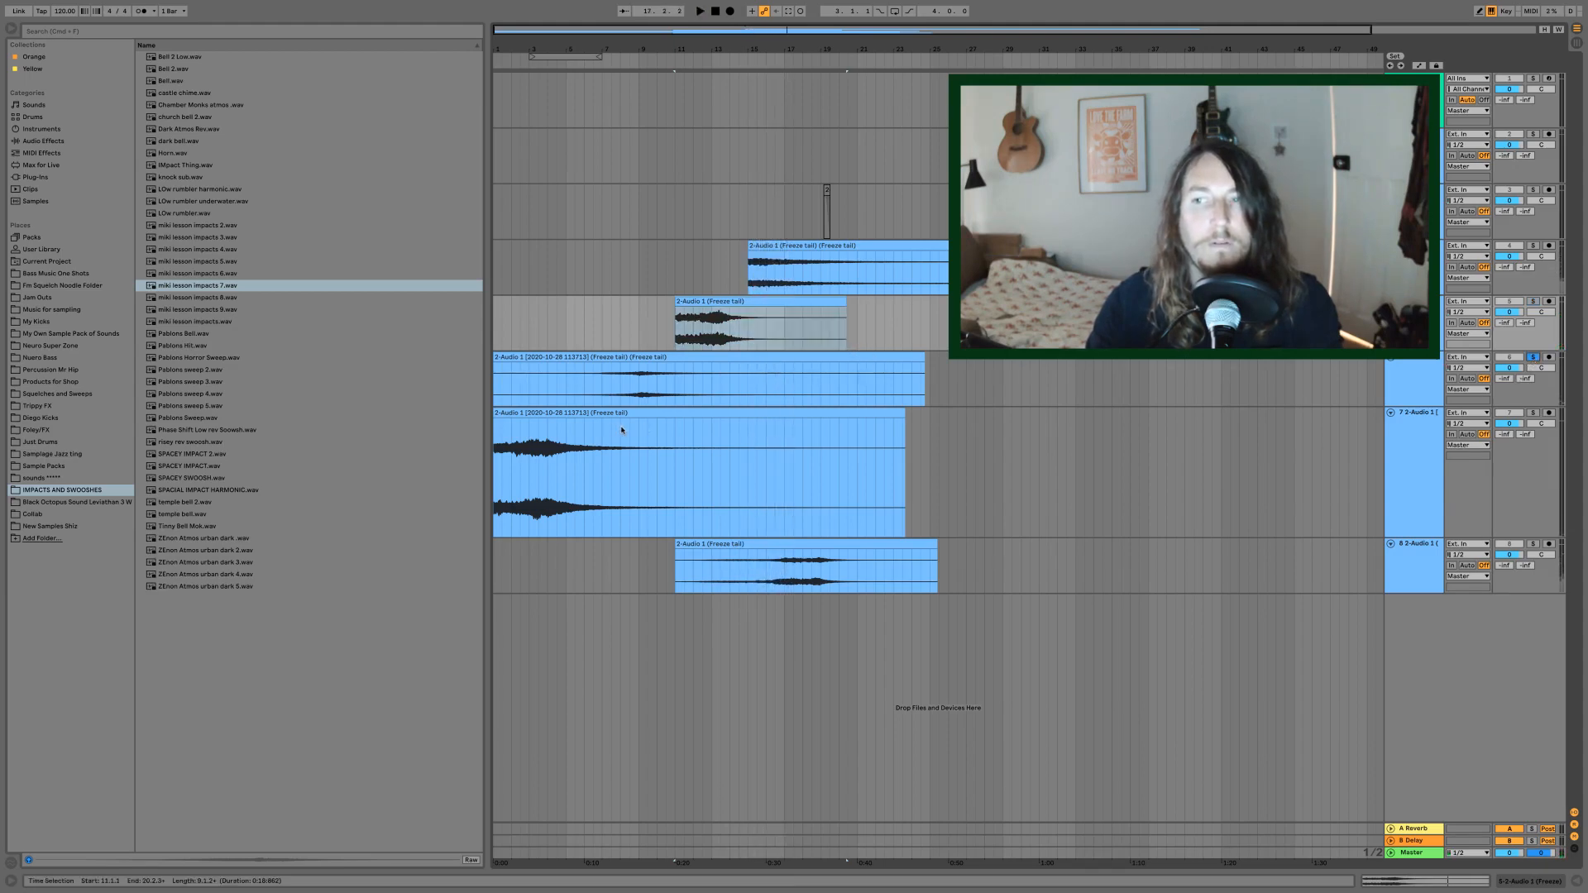
left_click(597, 393)
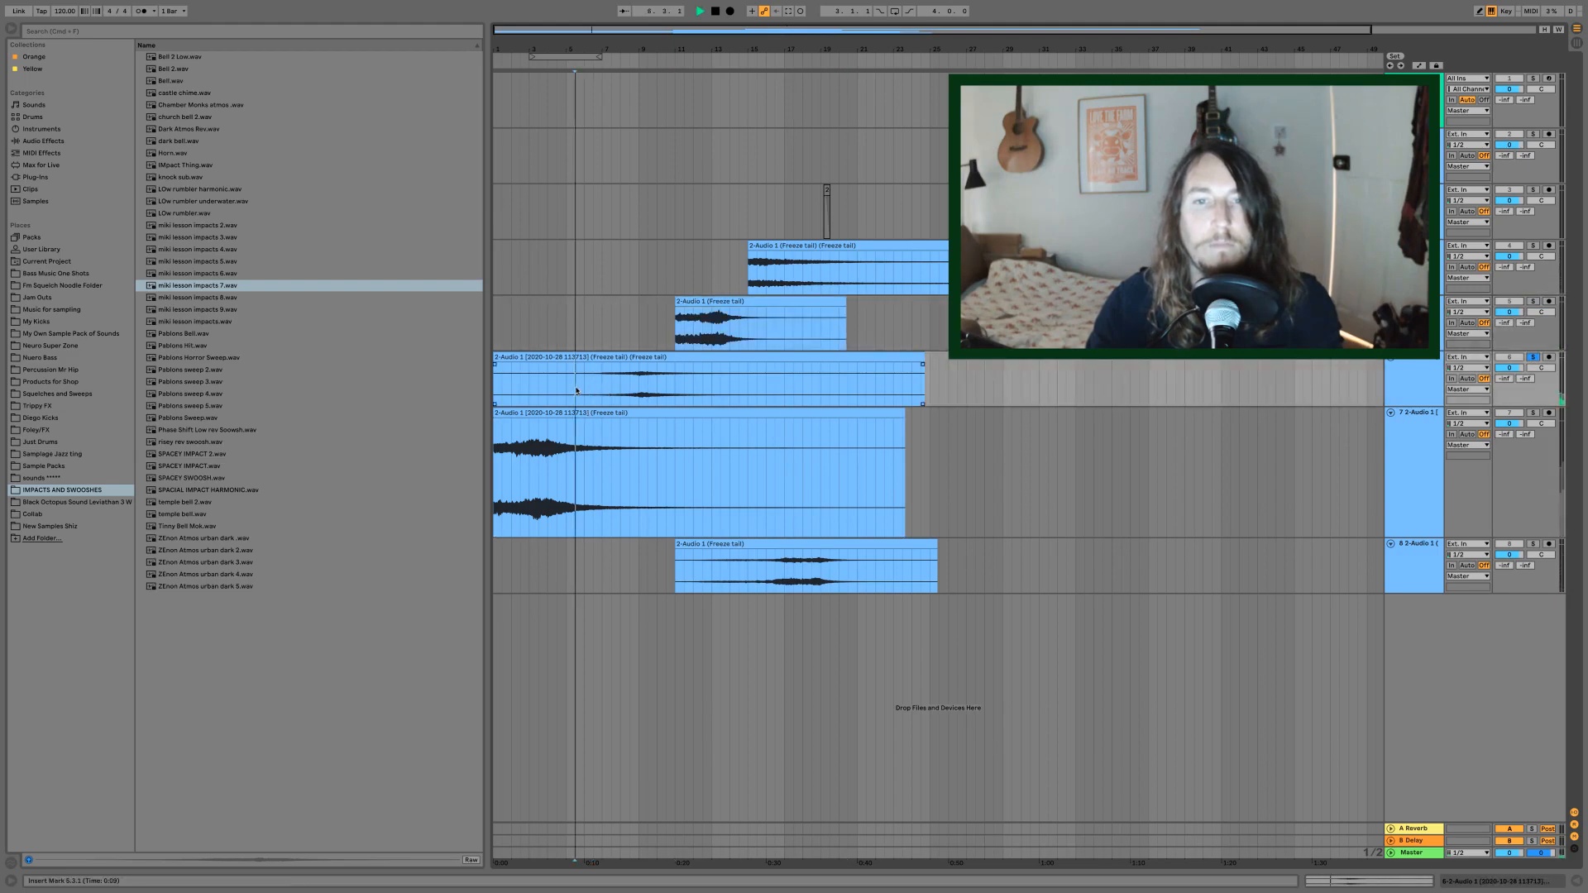
key("space")
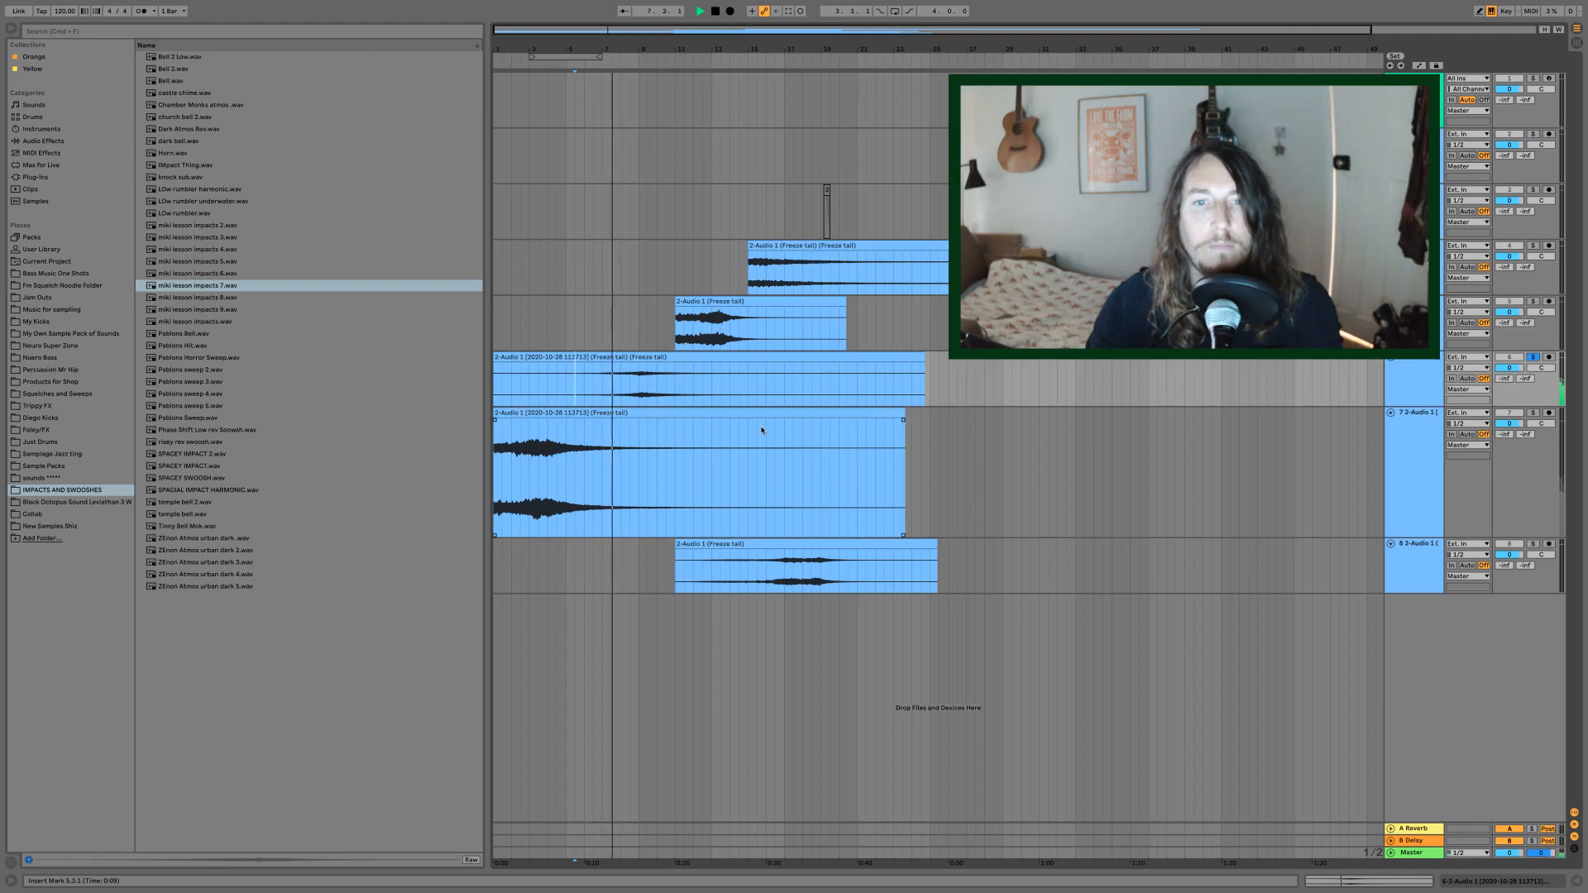
- Solo track 7, play its frozen clip from the start, and release the solo
left_click(1533, 412)
left_click(615, 414)
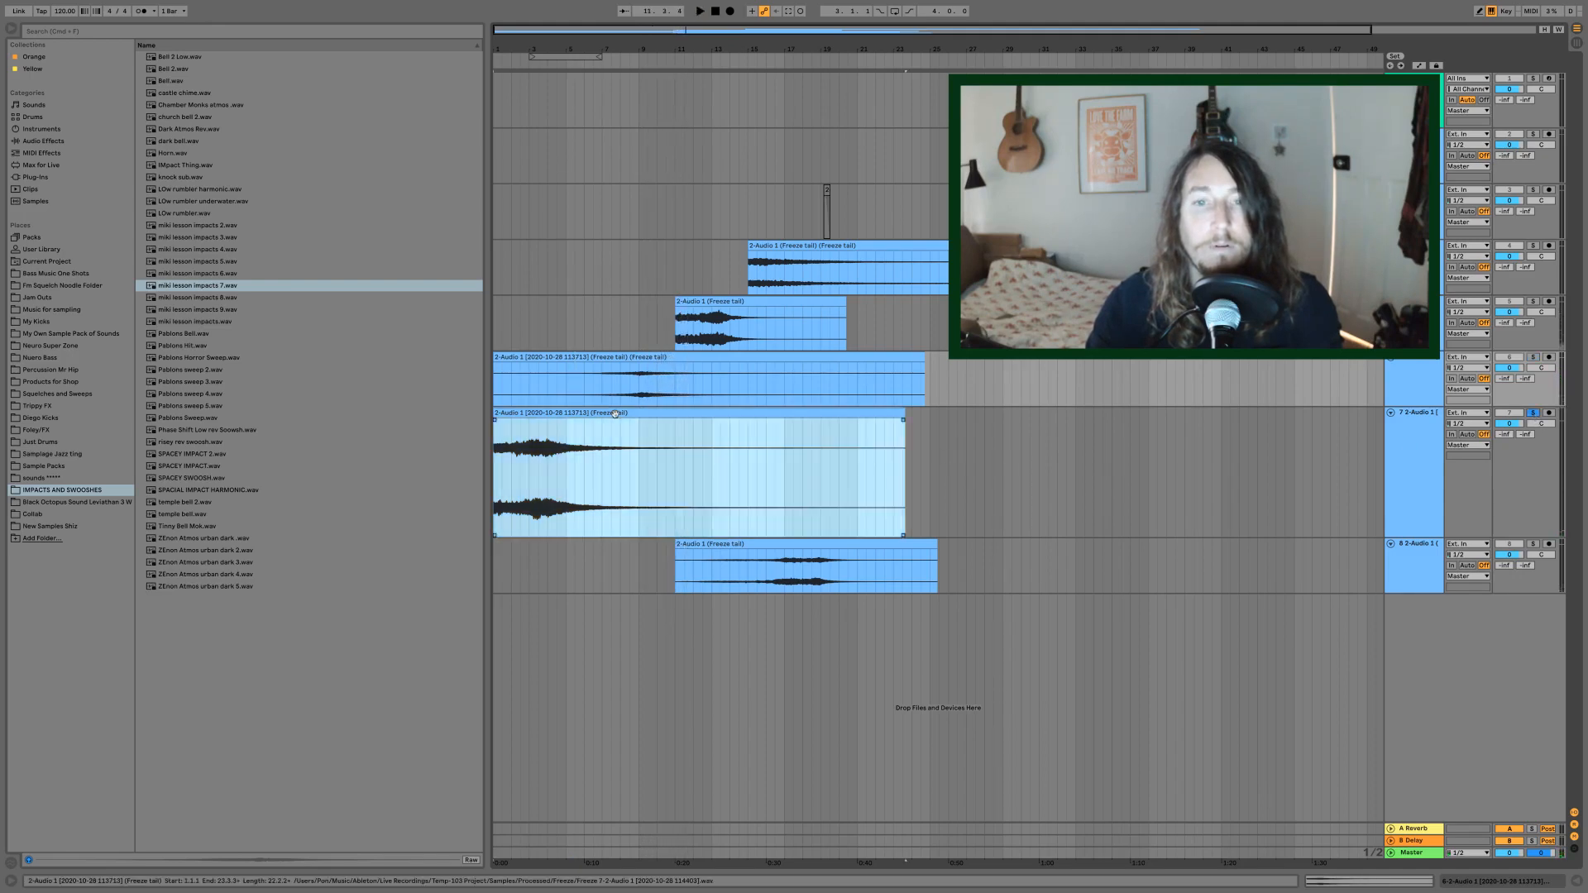
key("space")
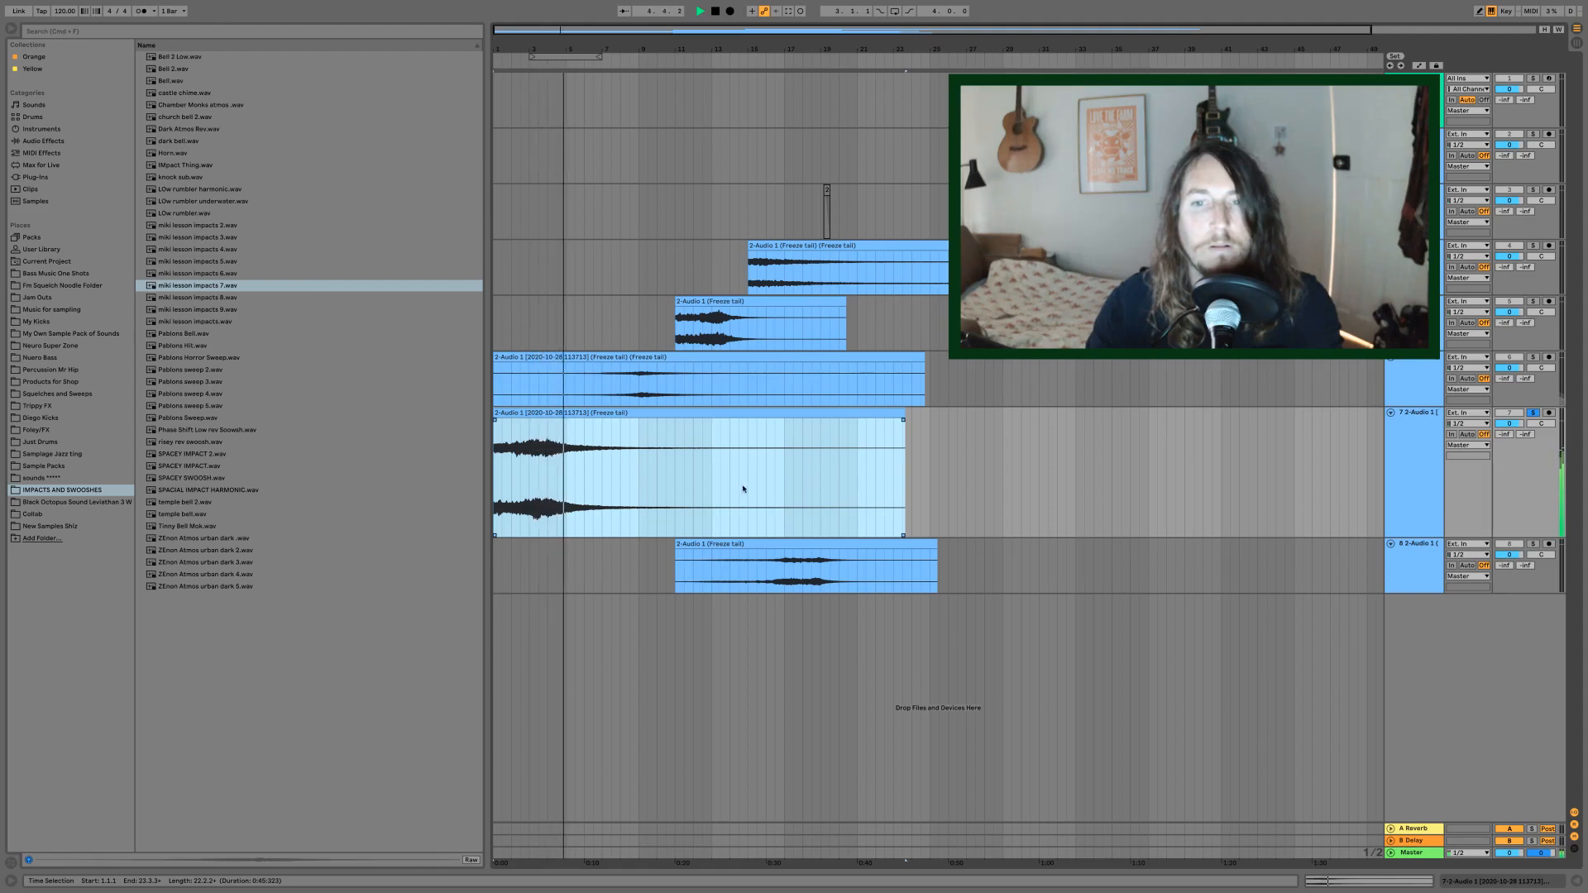
key("space")
left_click(1531, 414)
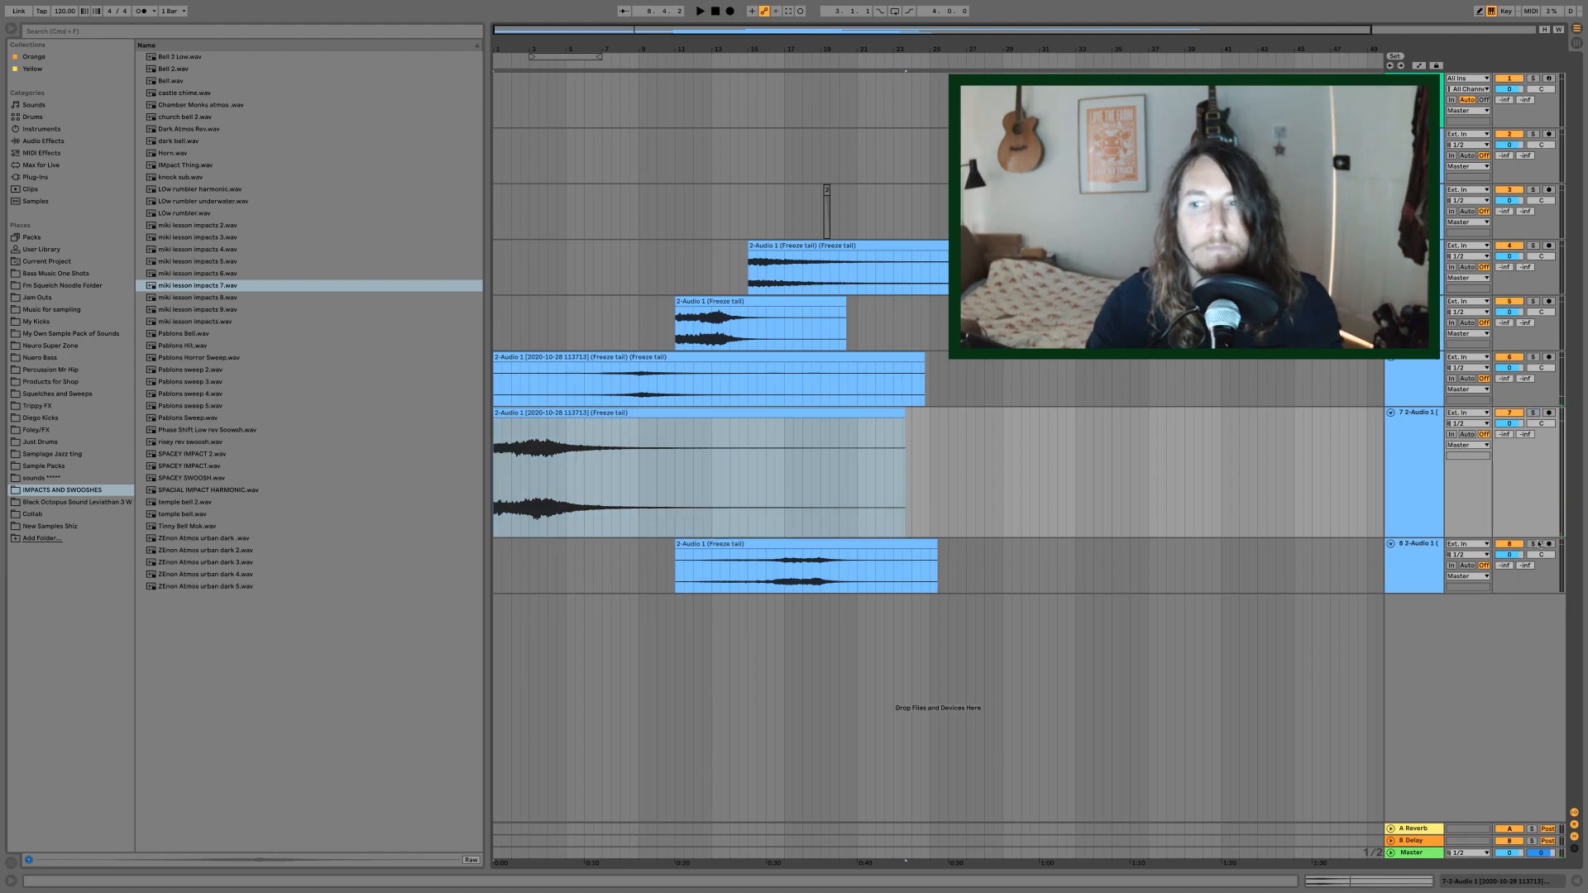
- Solo track 8, play its frozen clip from bar 13, and release the solo
left_click(1533, 544)
left_click(702, 589)
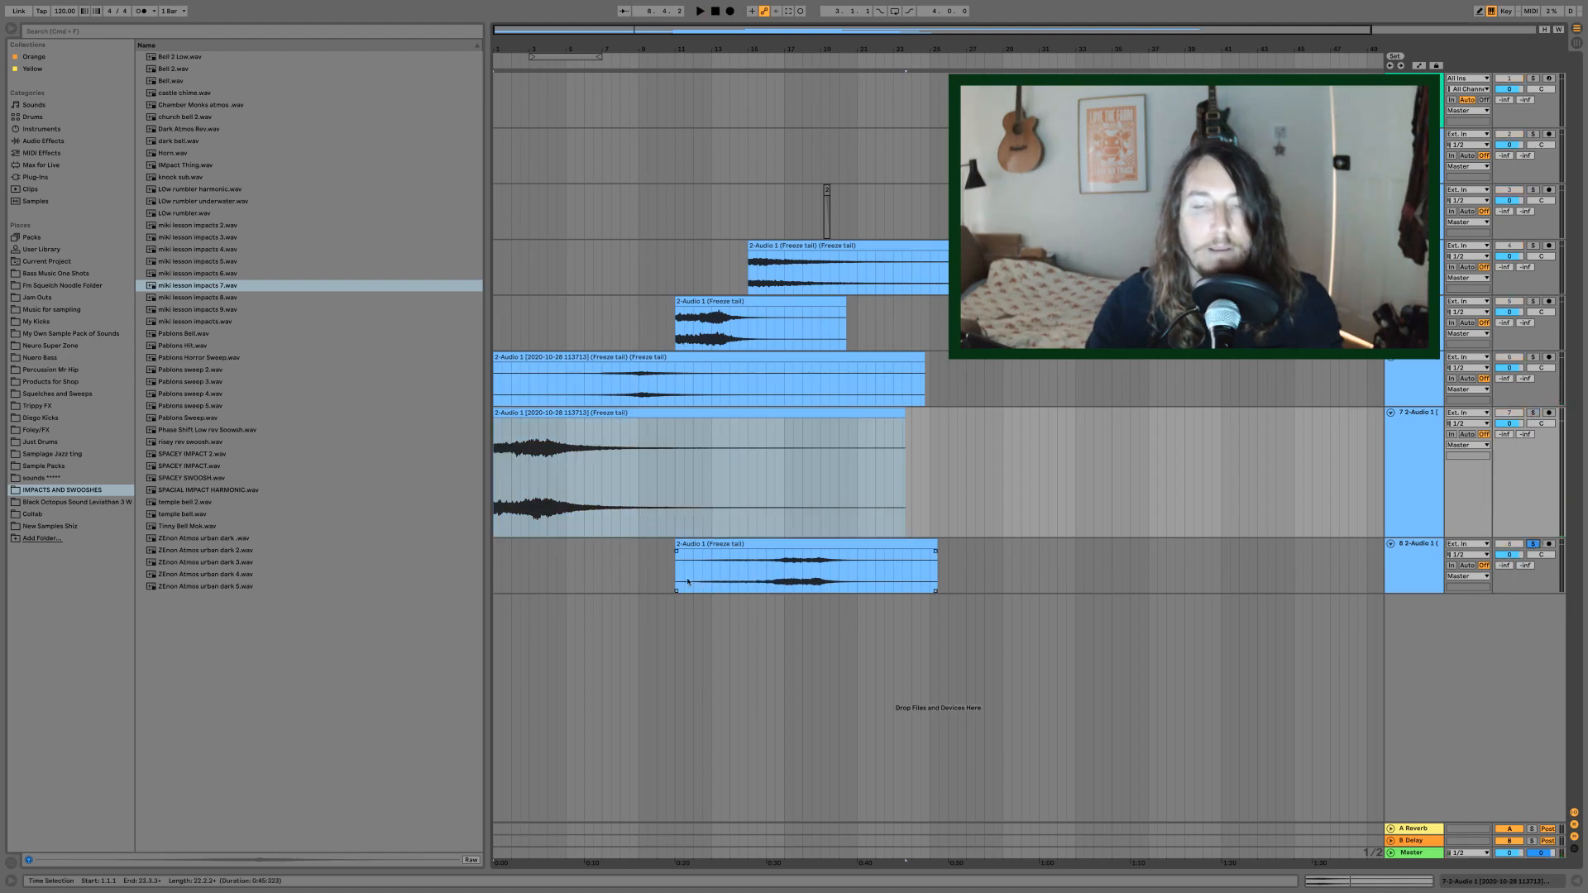
left_click(687, 581)
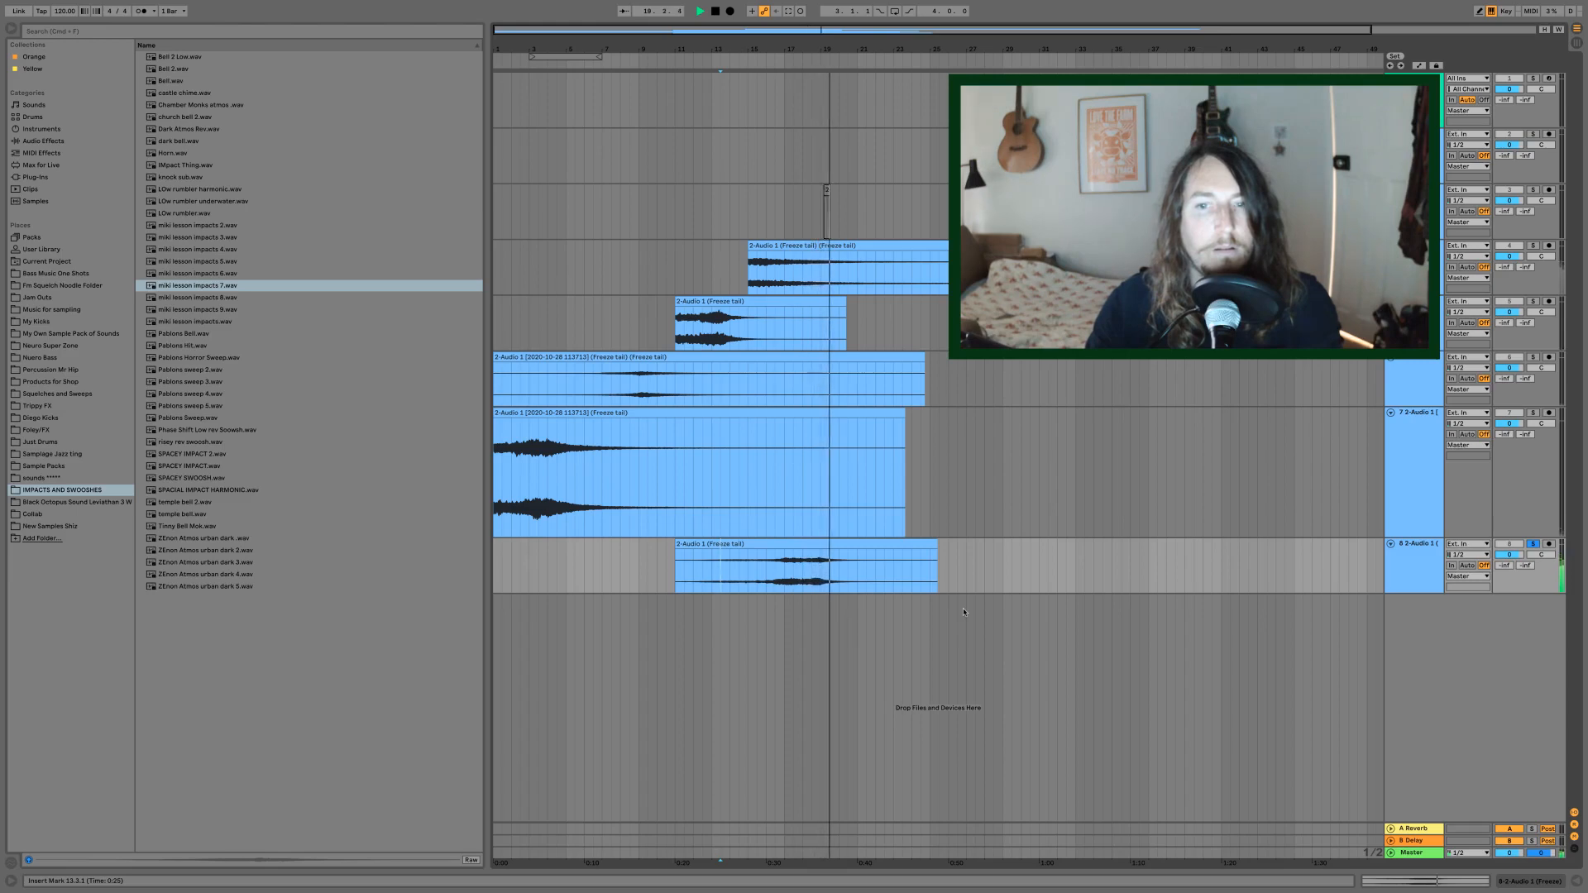
left_click(1533, 544)
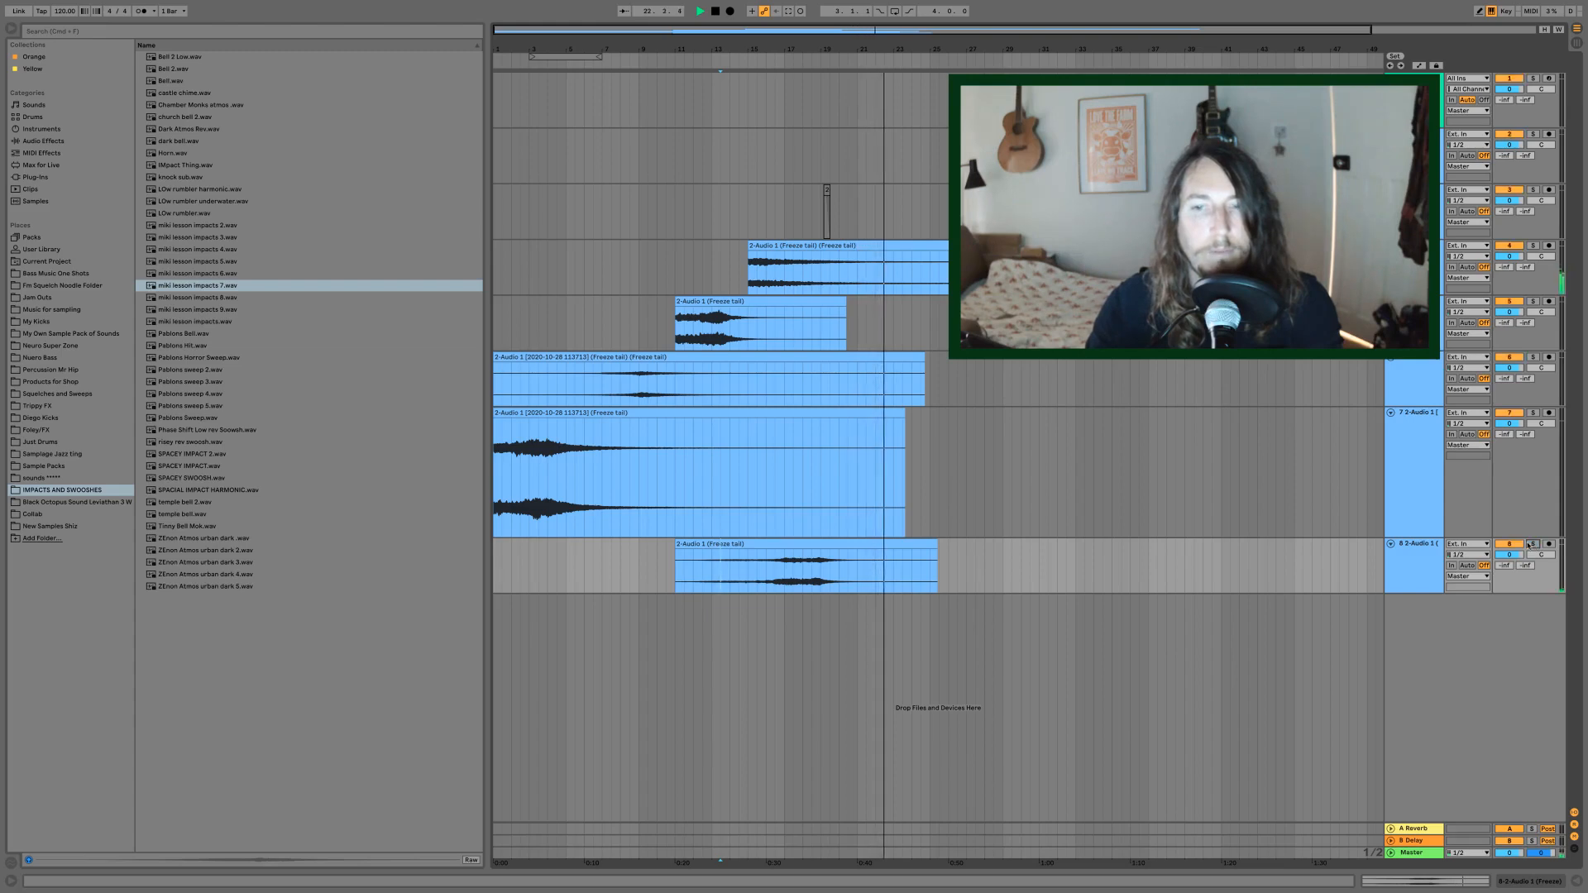
key("space")
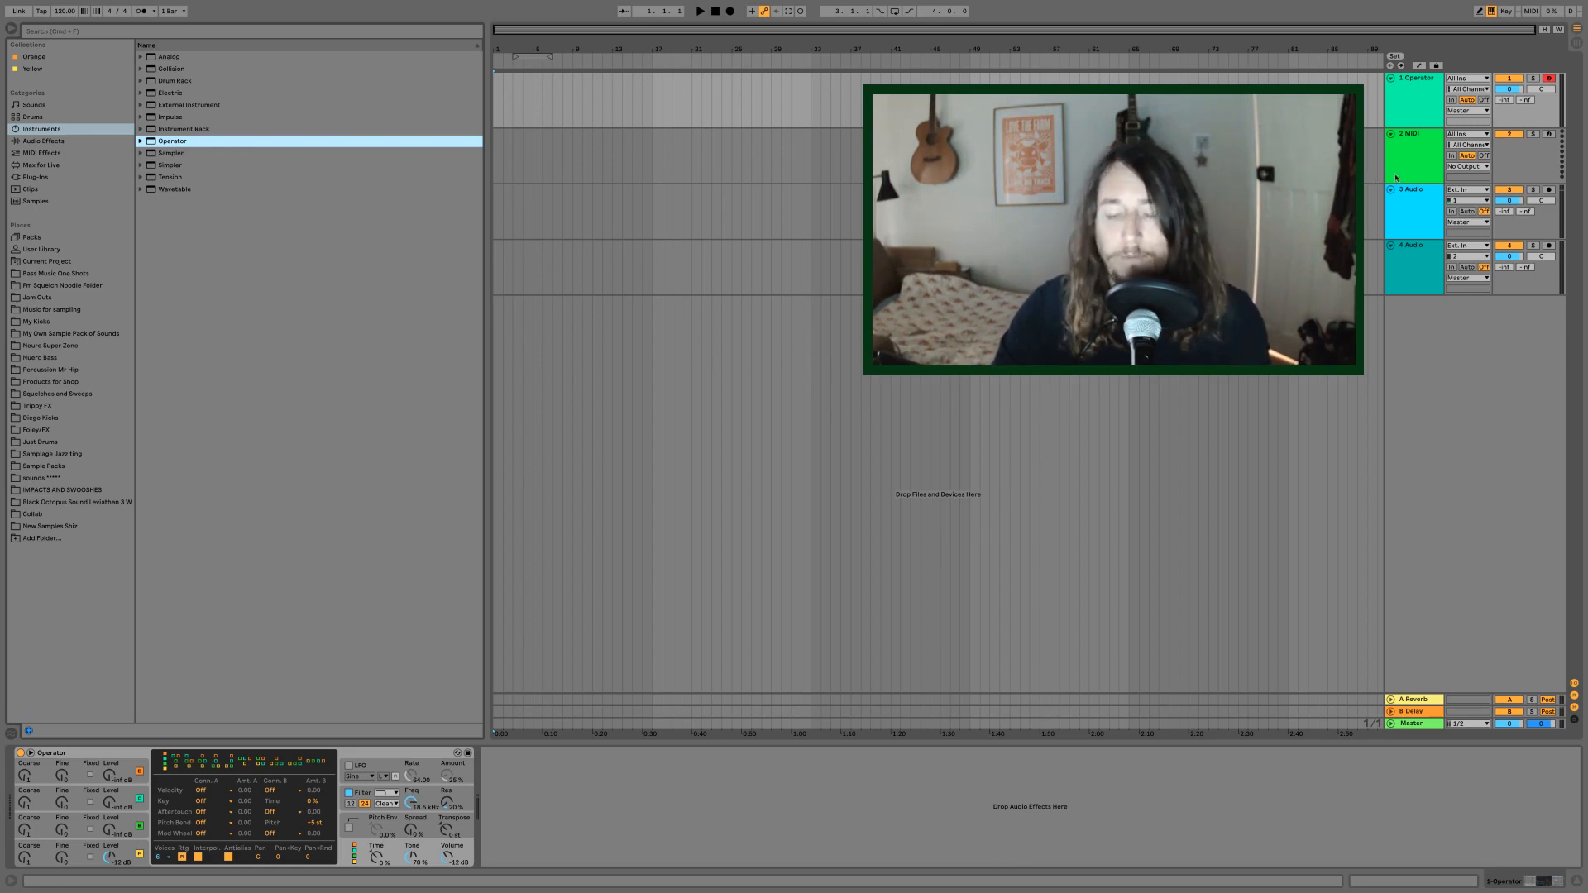
- Delete the empty MIDI track and both audio tracks, keeping only the Operator track
key("Delete")
key("Delete")
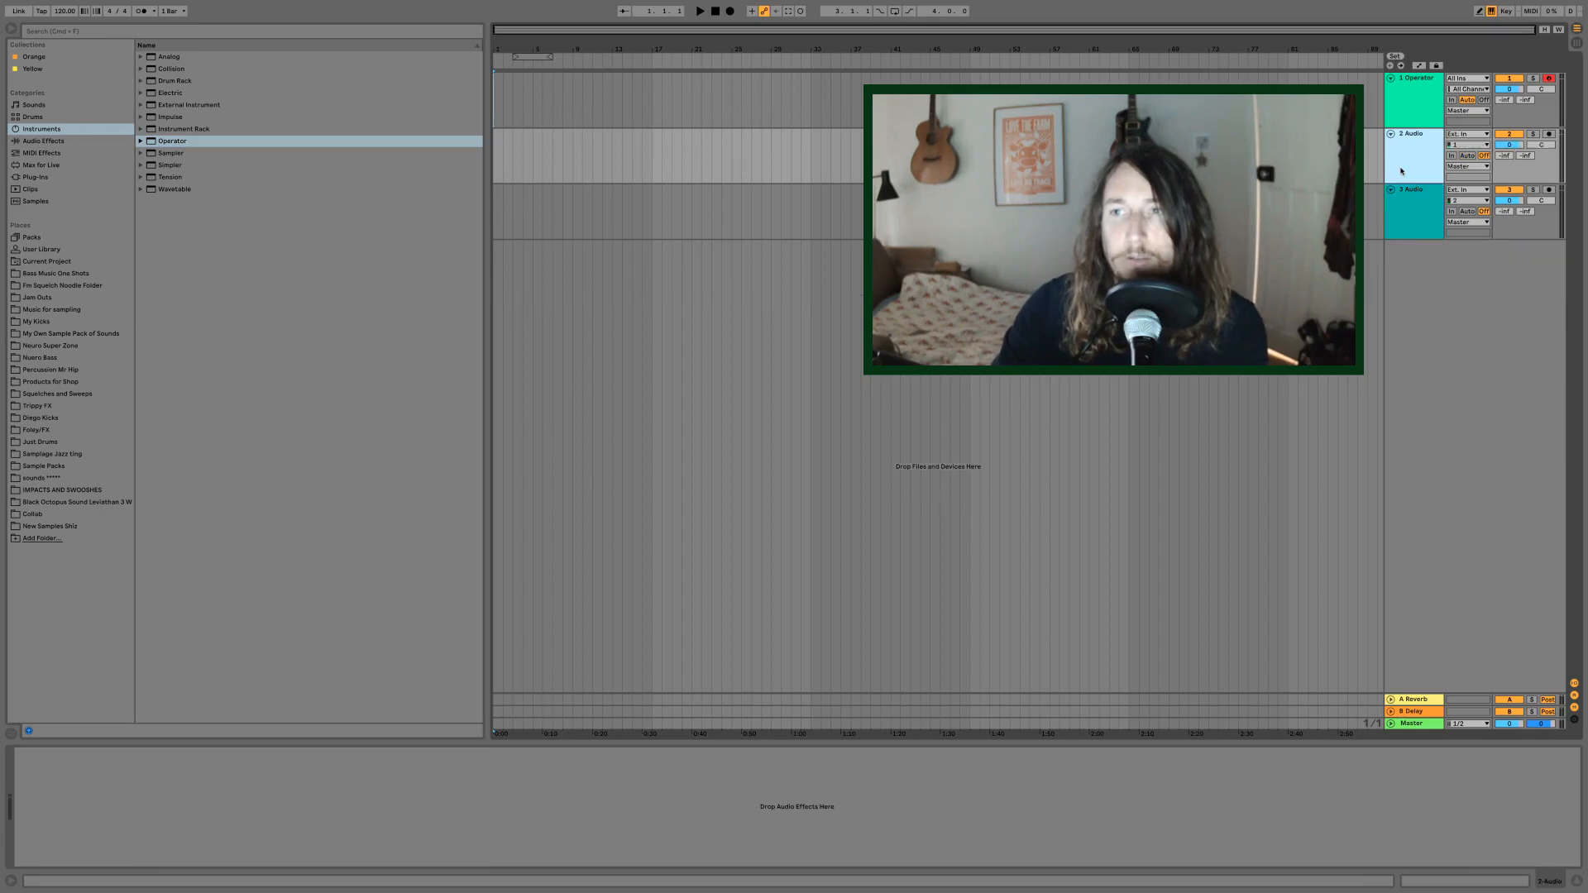
key("Delete")
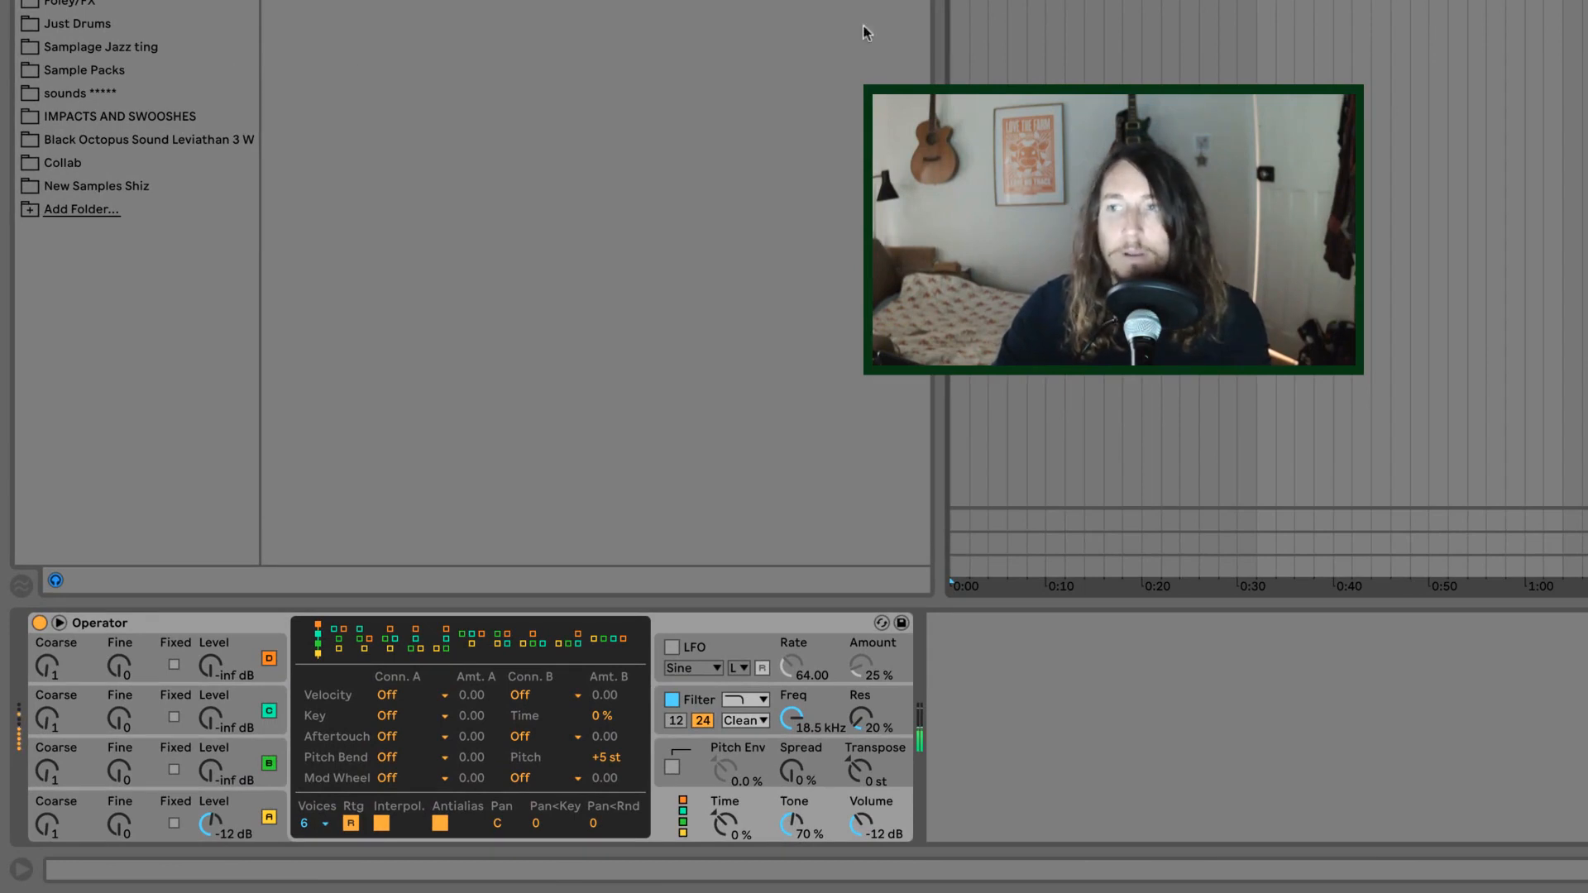
- Set Operator's volume to -3.8 dB and add a Frequency Shifter audio effect after it
left_click_drag(861, 824, 861, 819)
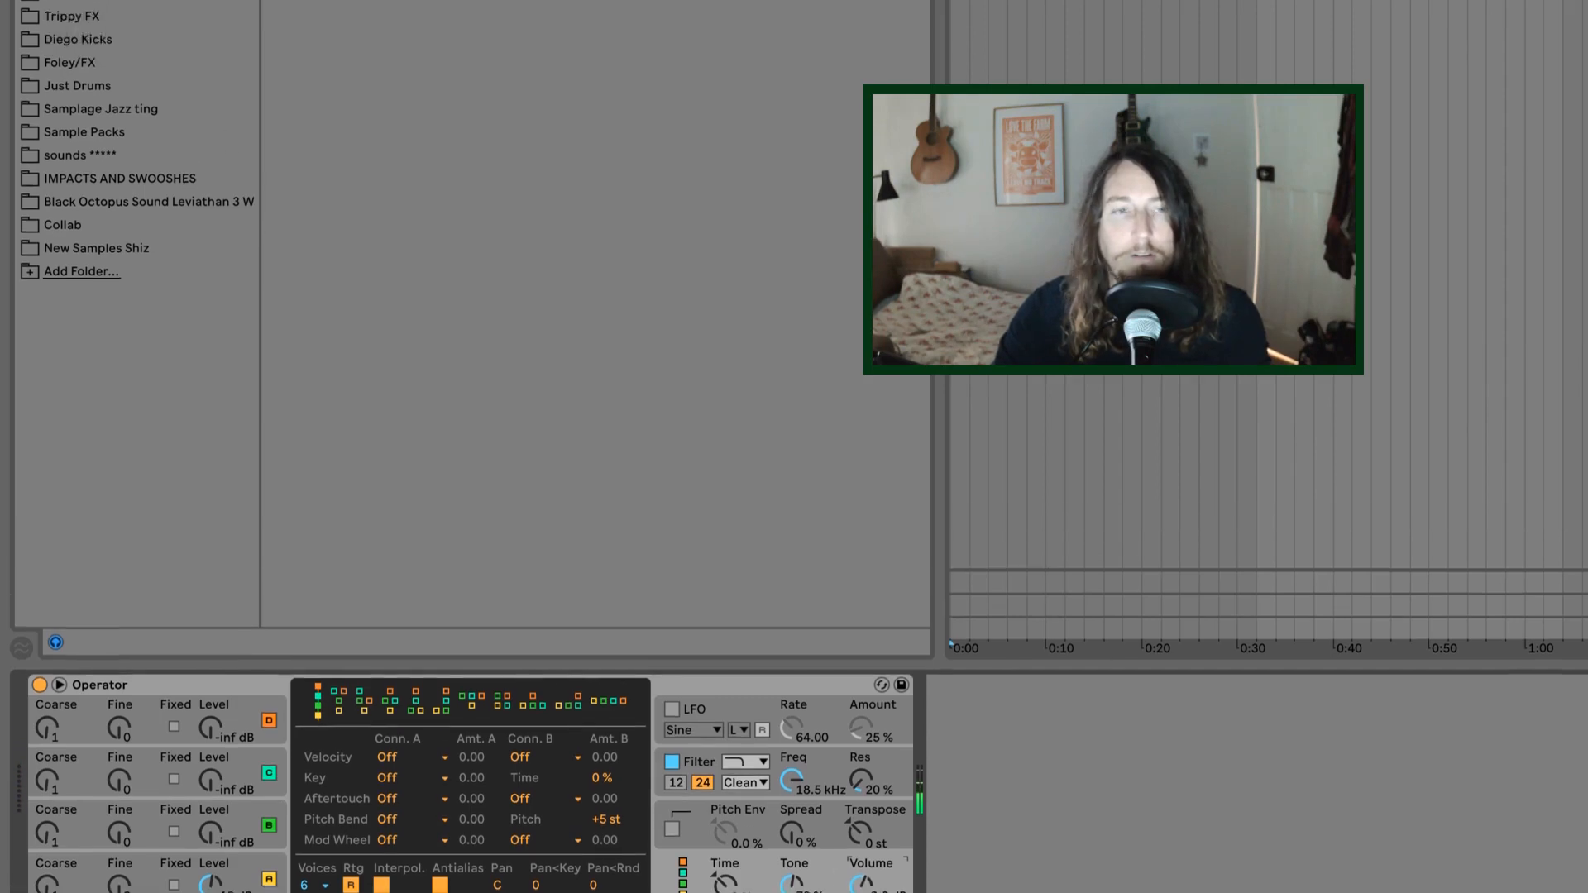
left_click(128, 275)
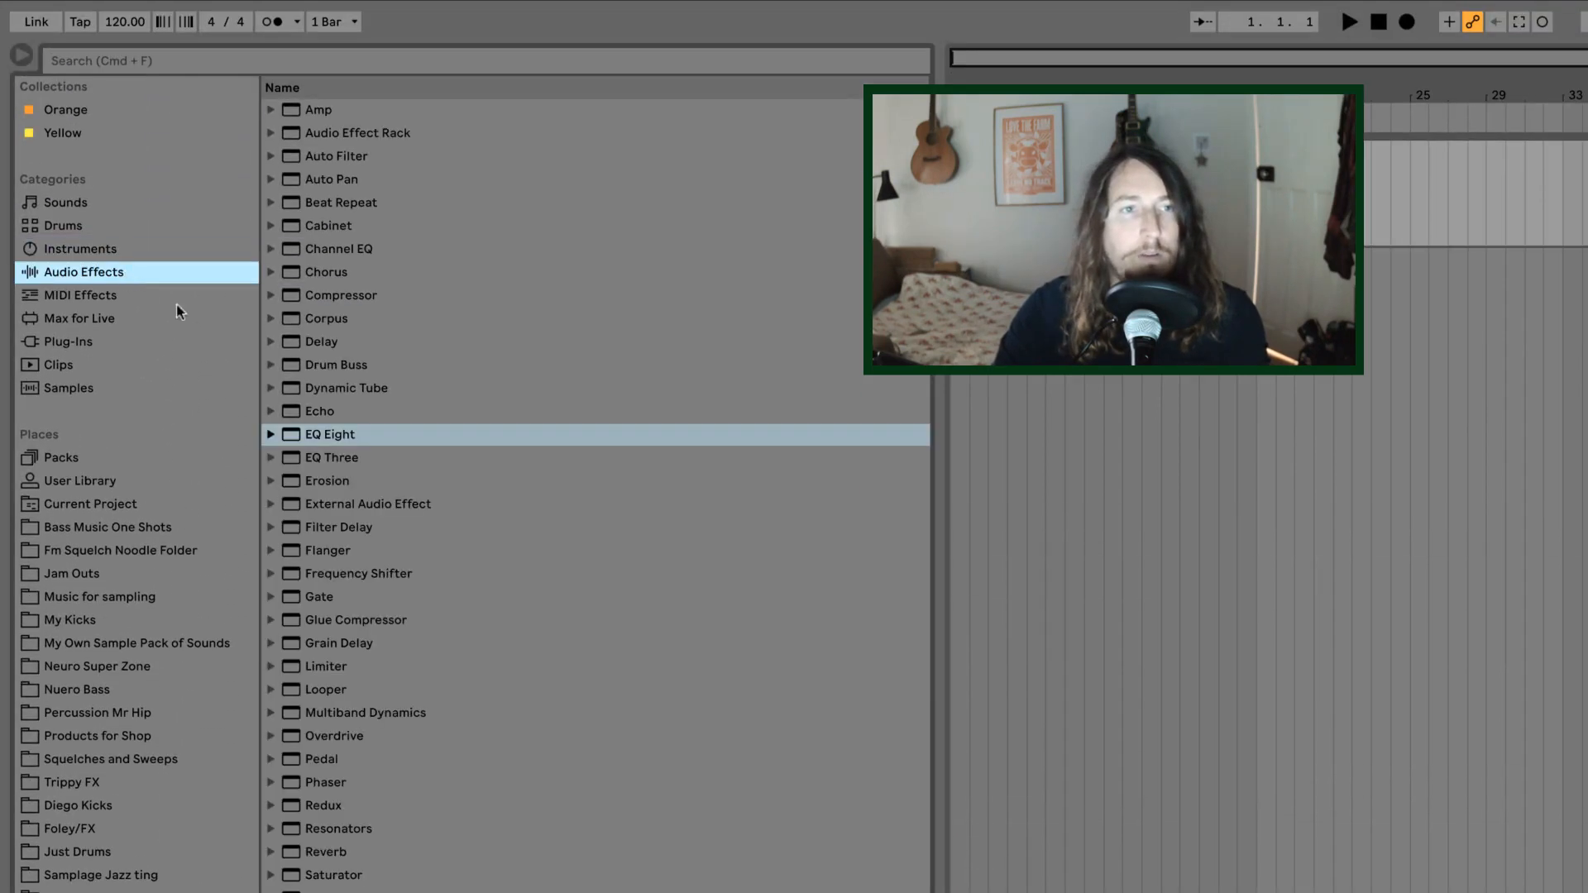
double_click(384, 573)
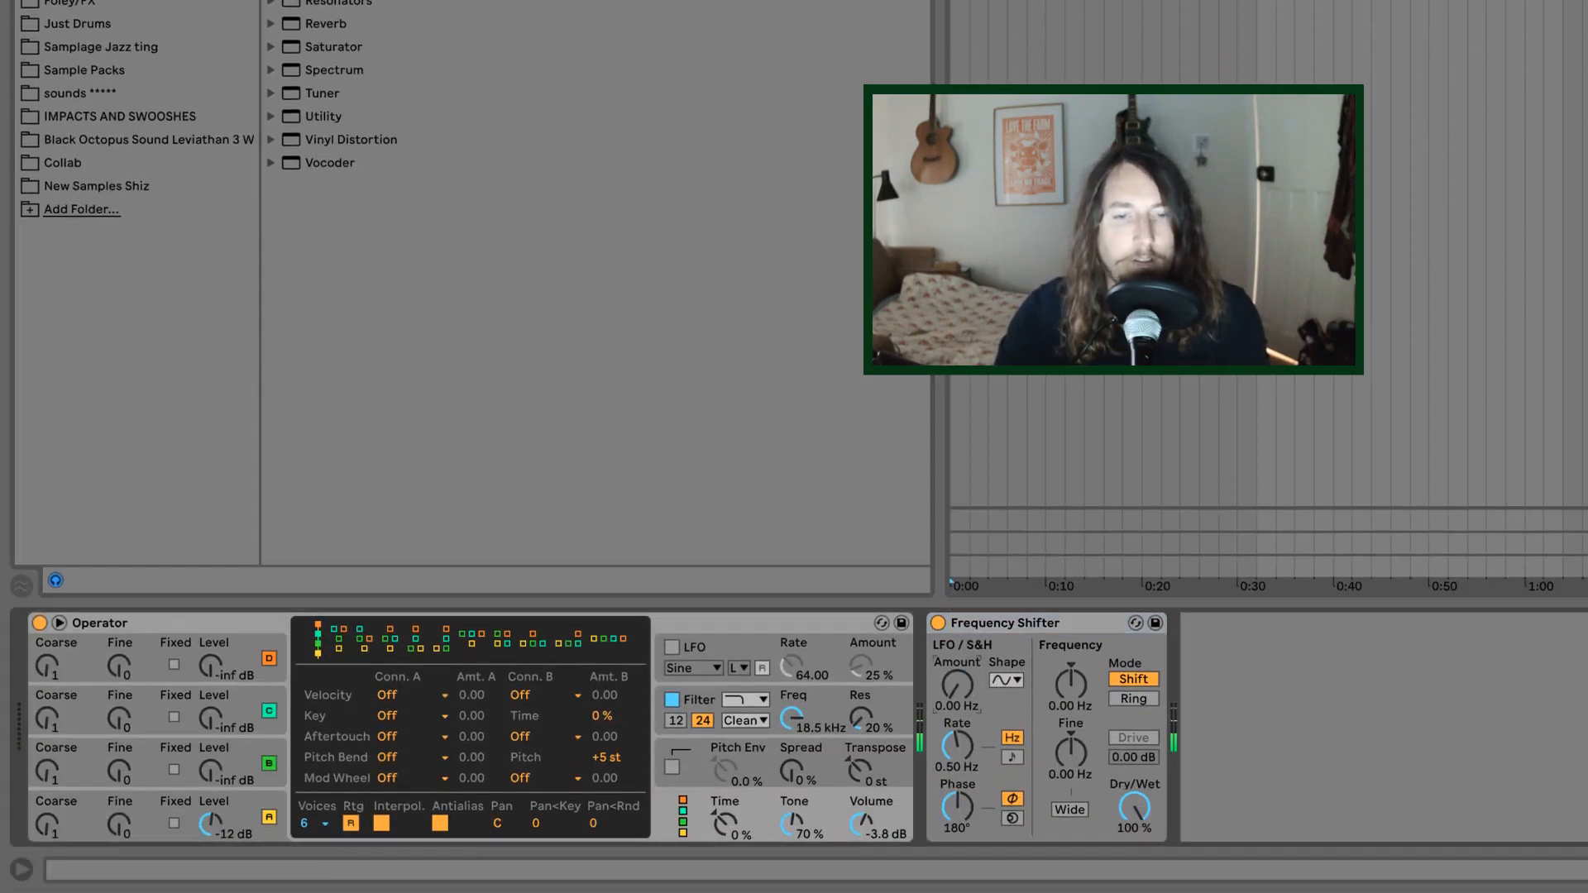
- Set the Frequency Shifter's LFO amount to 354 Hz and try Ring mode before returning to Shift
left_click_drag(957, 685, 958, 649)
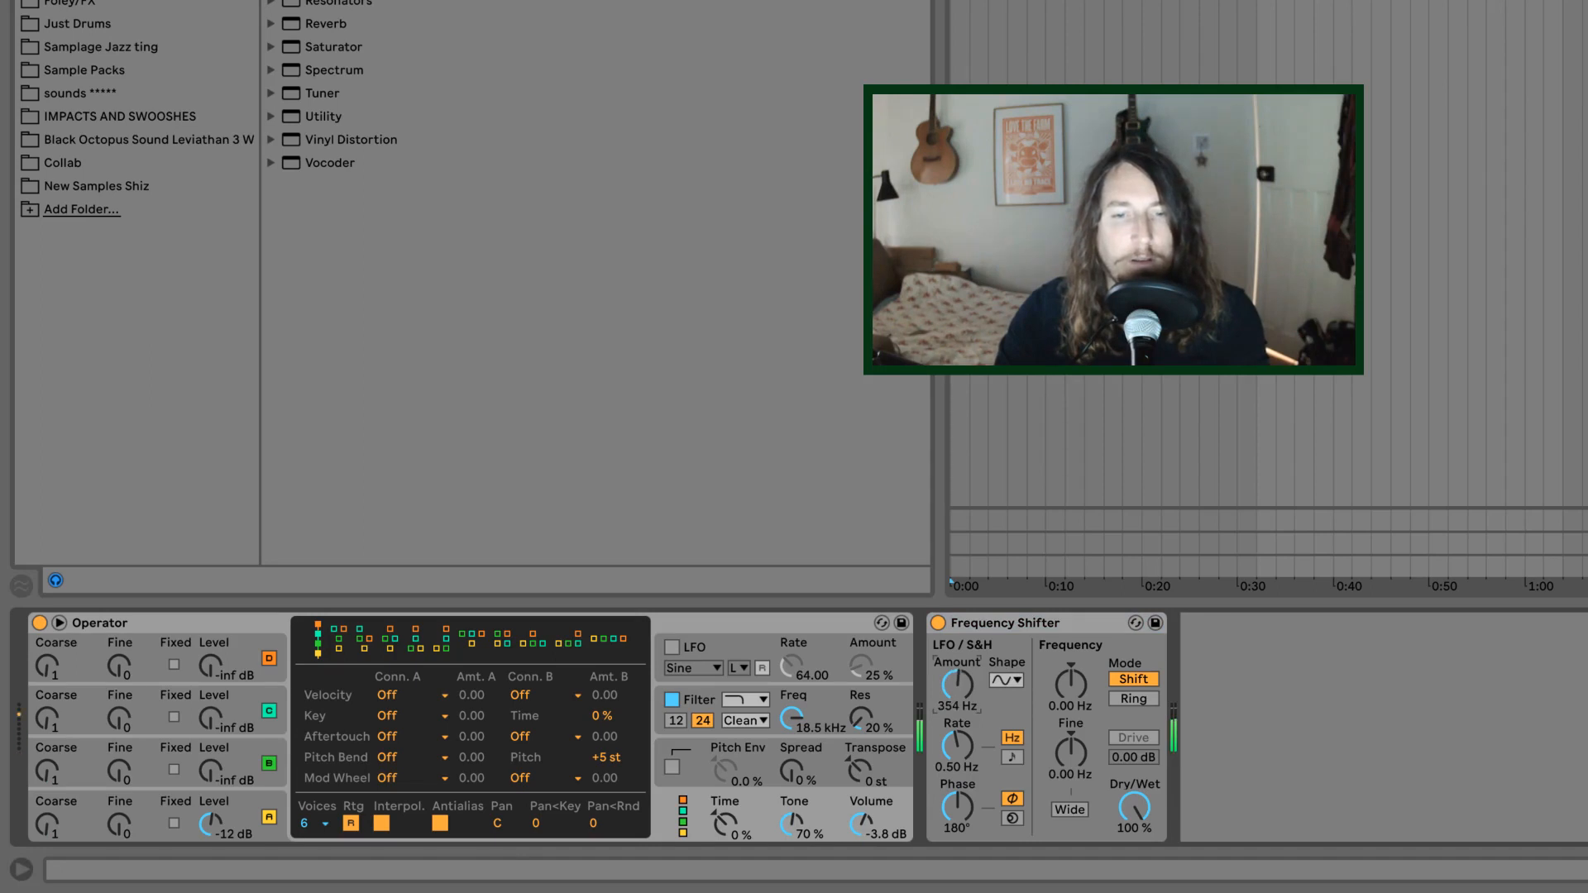
left_click(1133, 699)
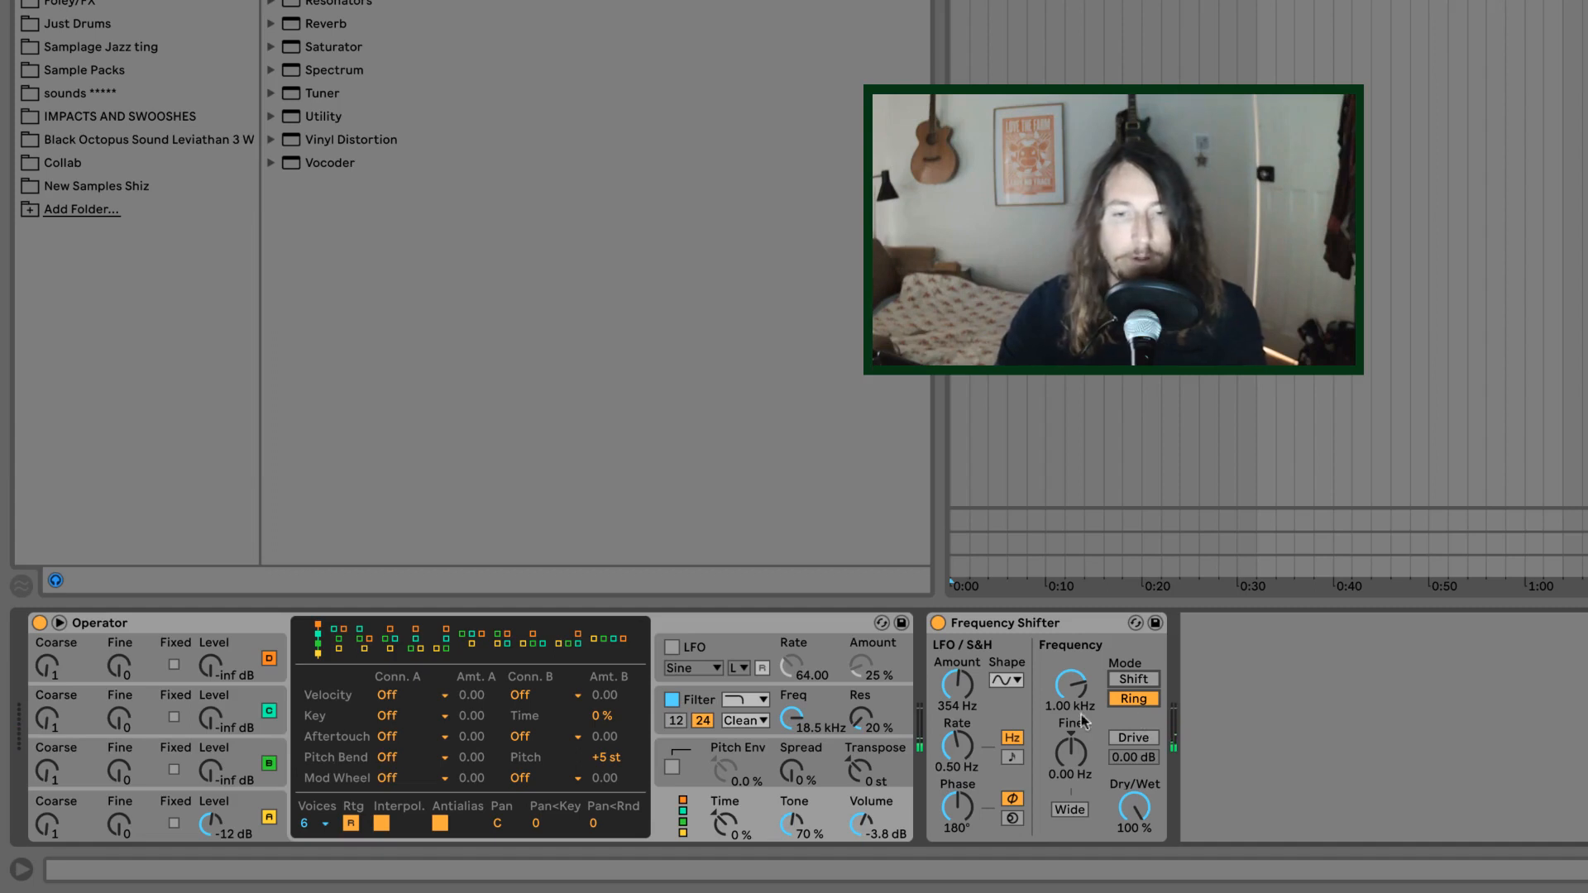
left_click(1138, 686)
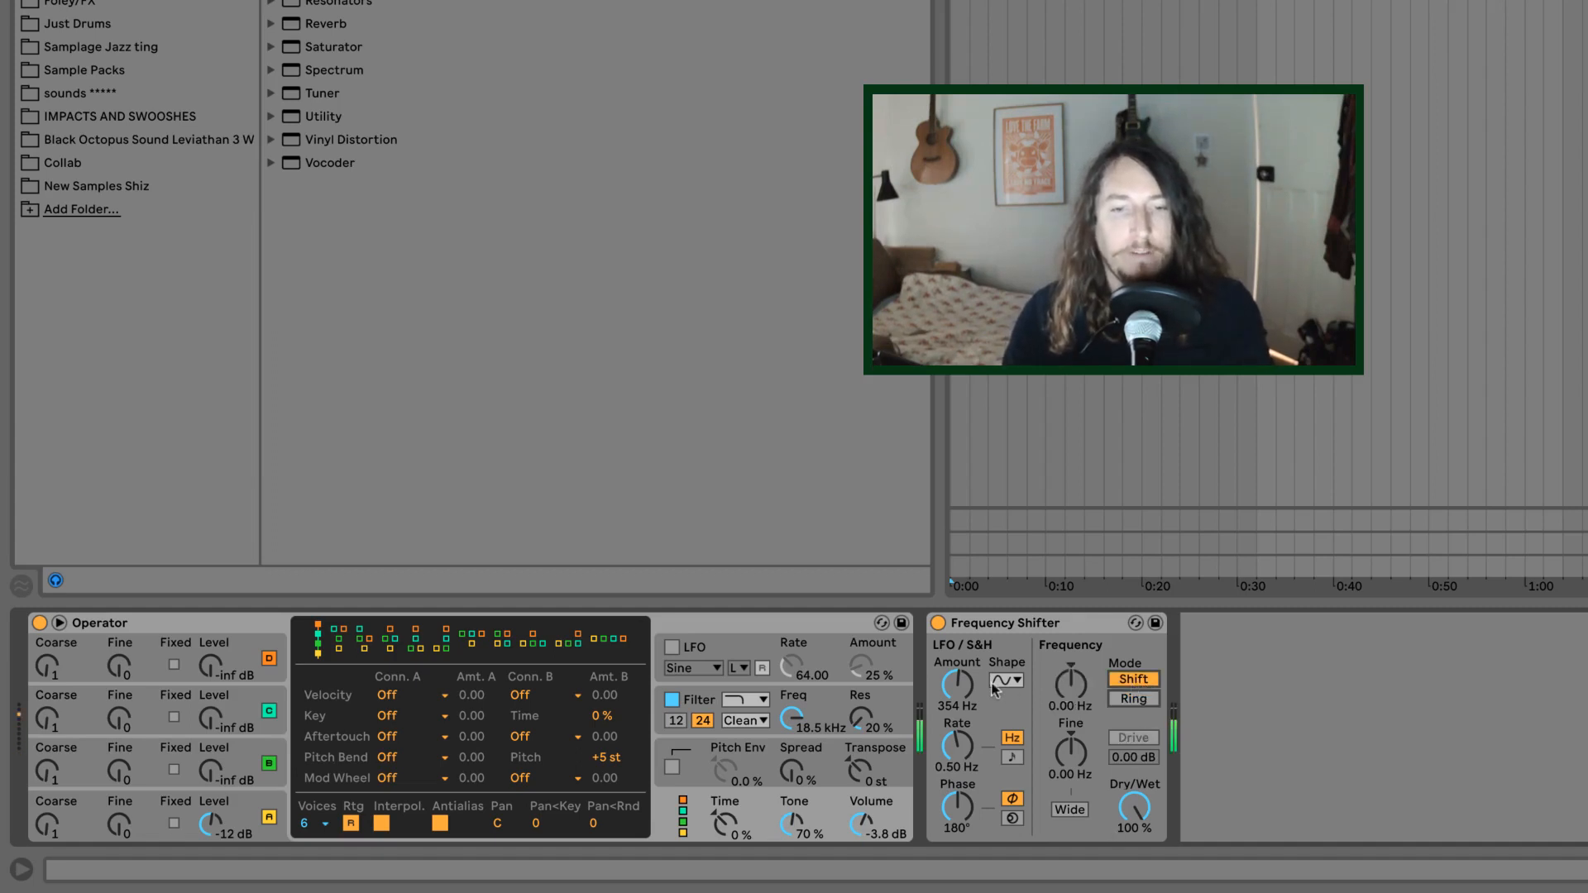
- Try LFO rates of 4.10 and 0.04 Hz, change the shape to the last stepped sample-and-hold waveform, and set the rate to 0.50 Hz
left_click_drag(957, 746, 957, 732)
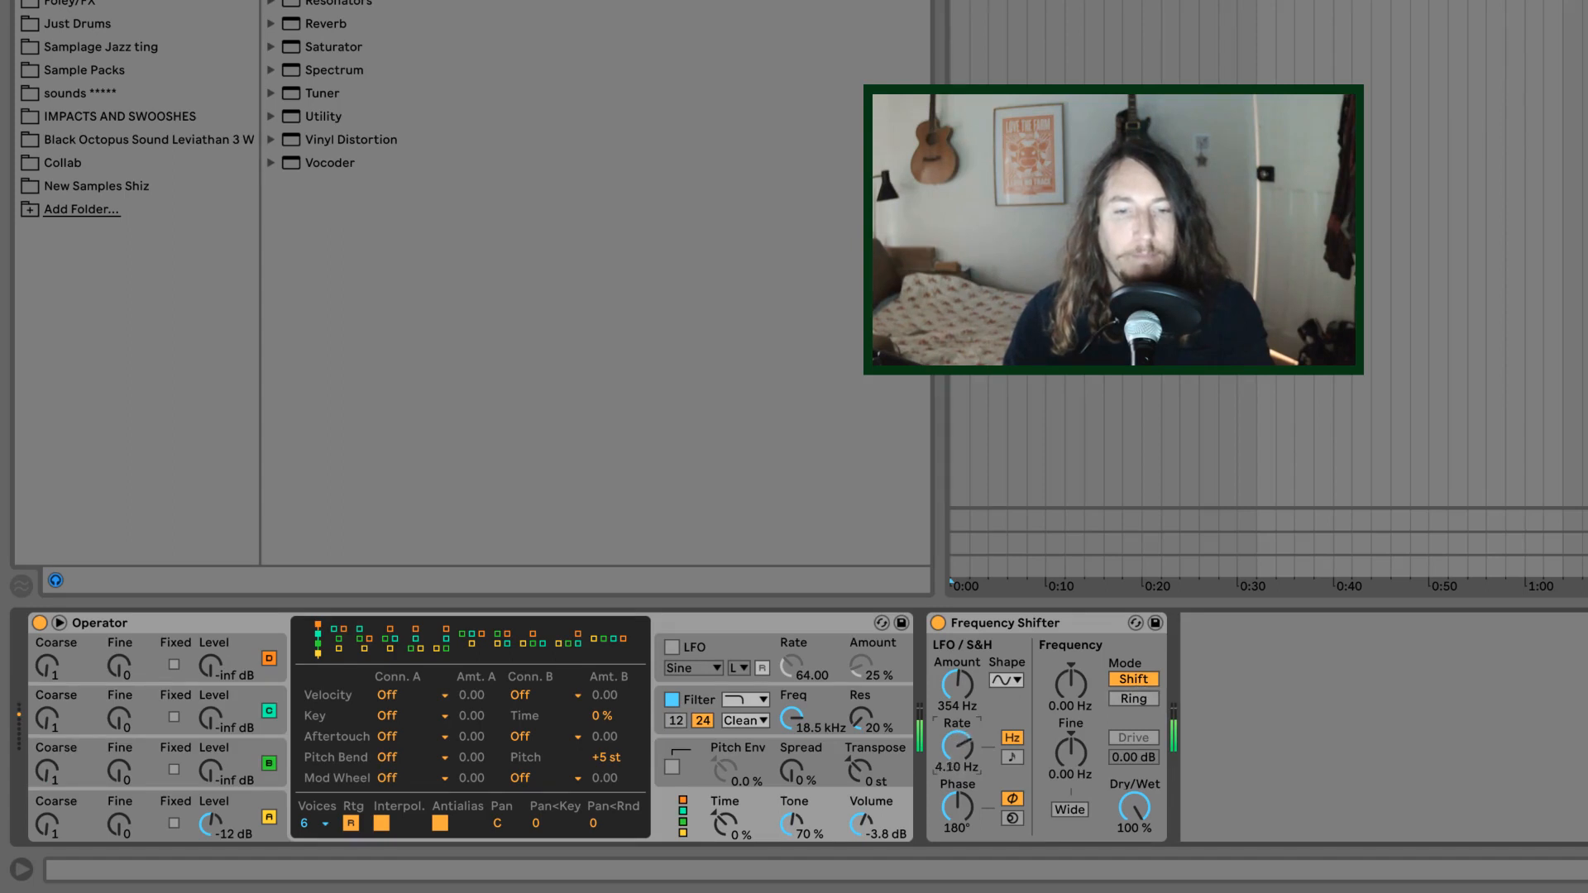
left_click_drag(957, 746, 958, 788)
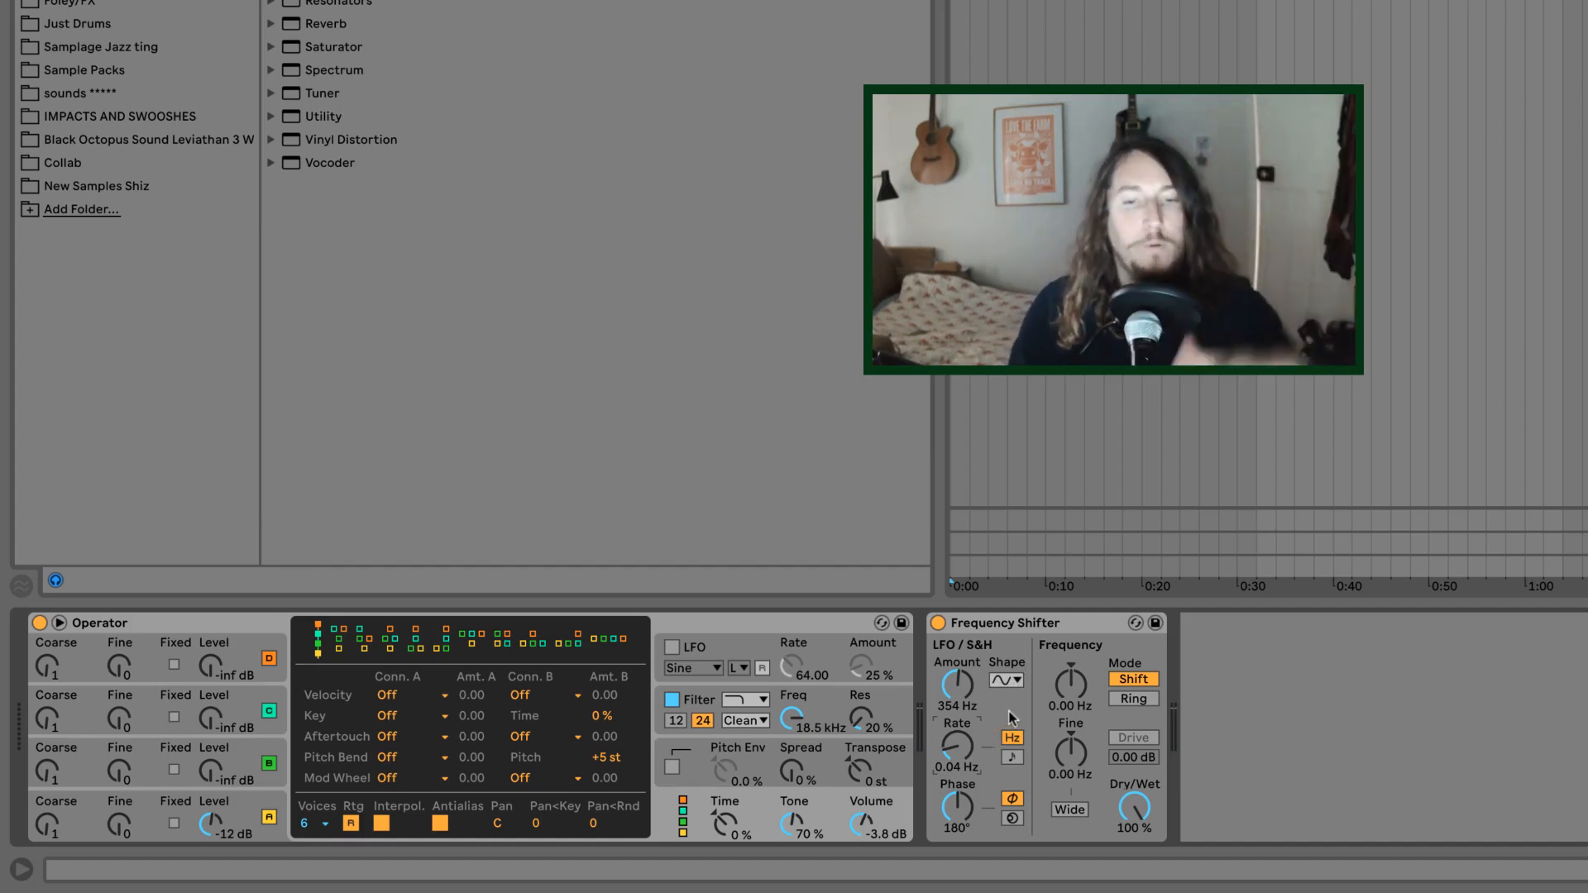
left_click(1005, 680)
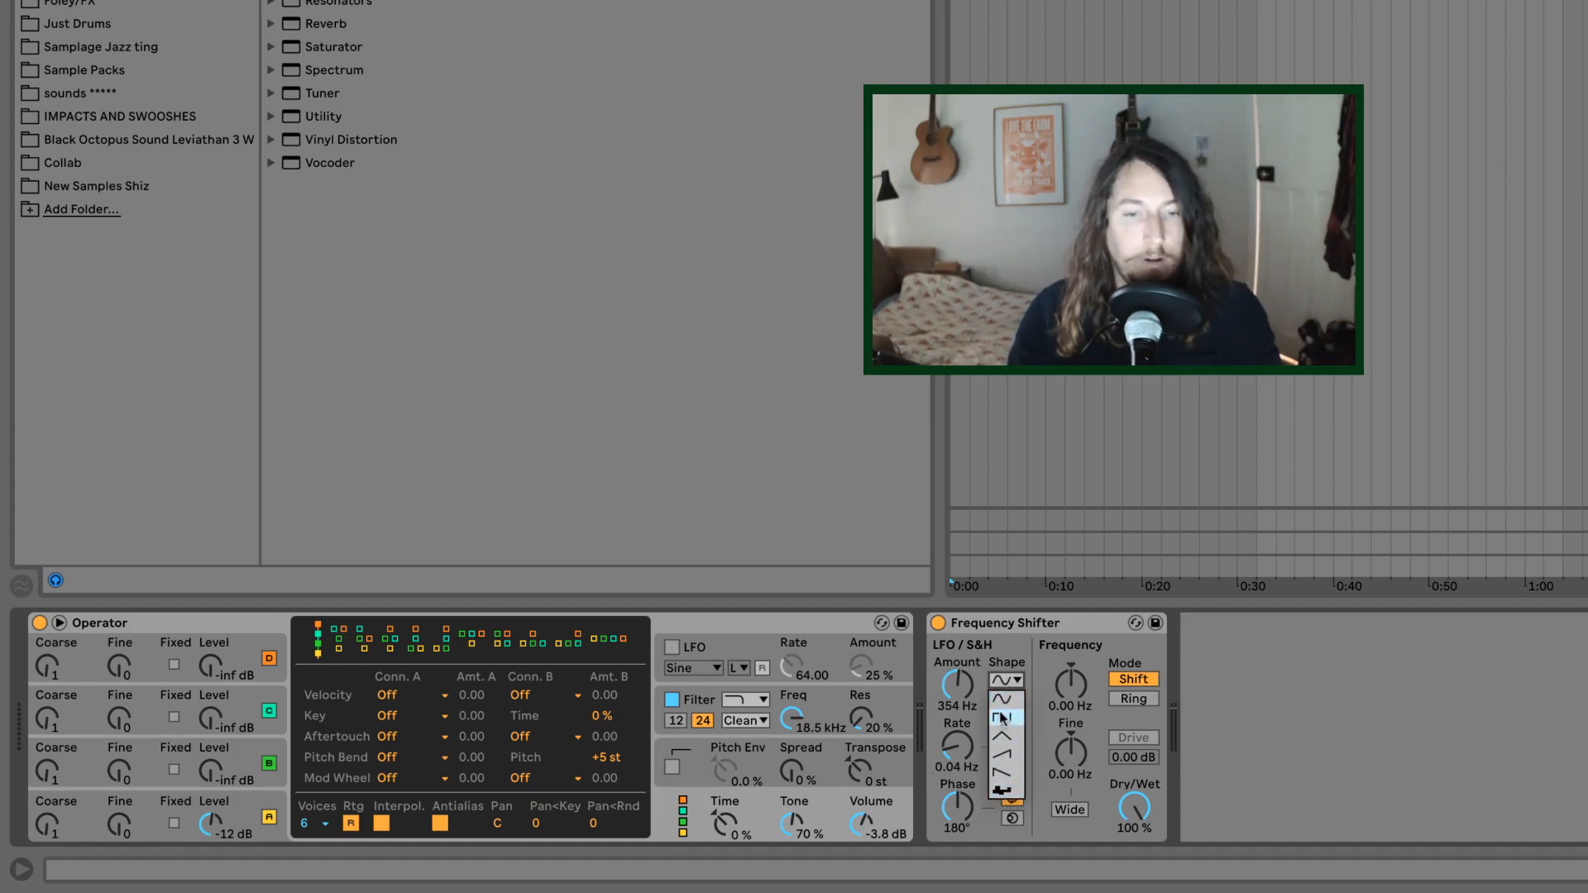
left_click(1003, 792)
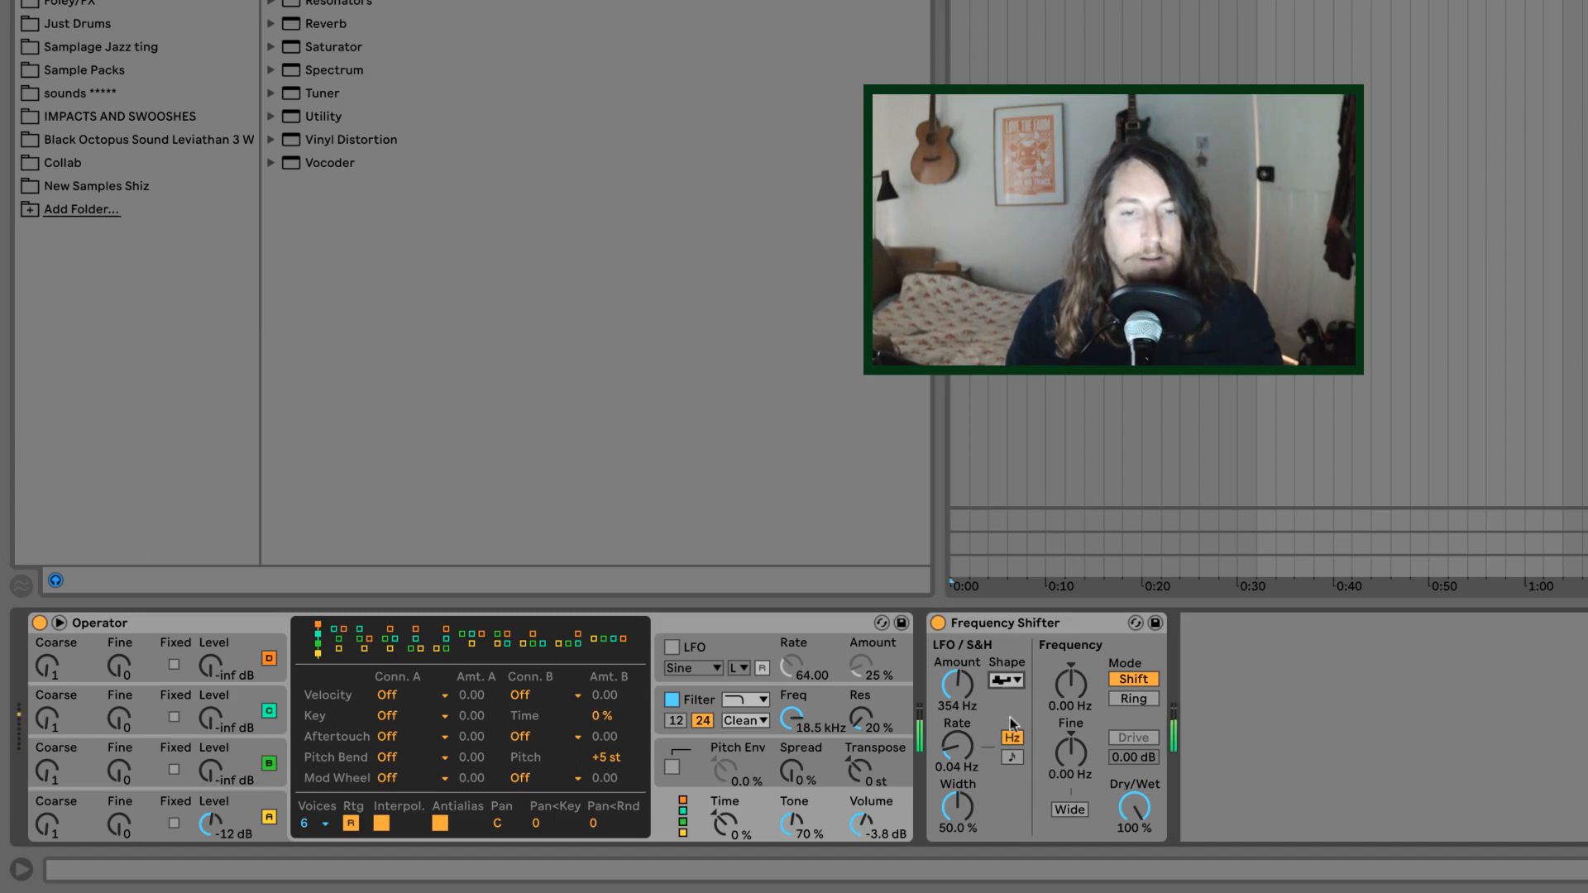
left_click_drag(959, 745, 960, 738)
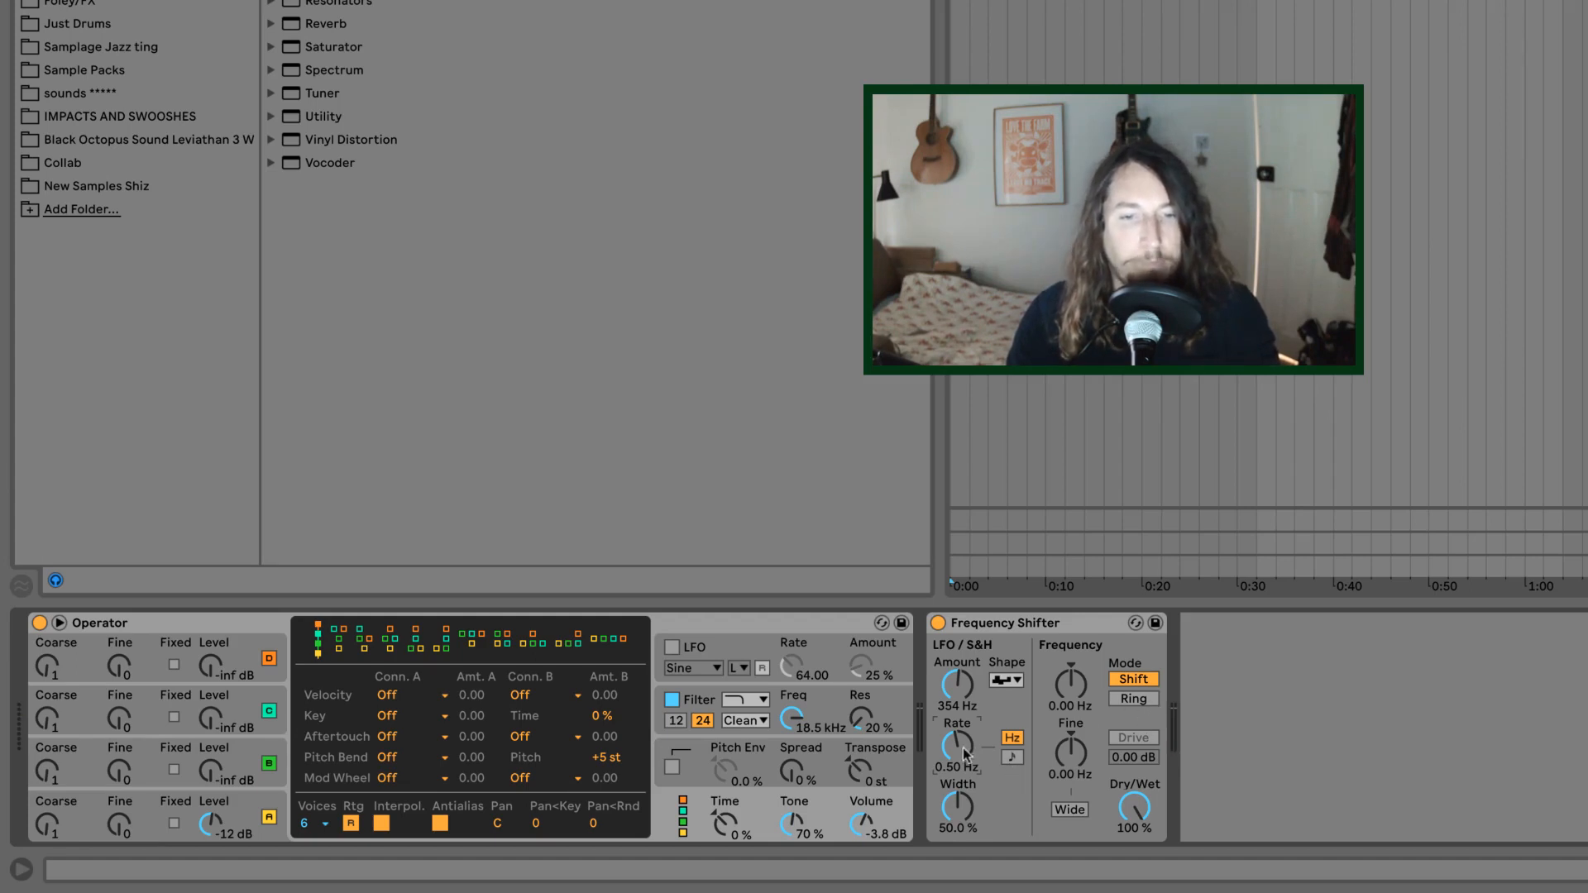
- Sync the Frequency Shifter's LFO rate to the tempo at 1/4 and set its amount to 1.09 kHz, trying 5.00 kHz first
left_click(1013, 758)
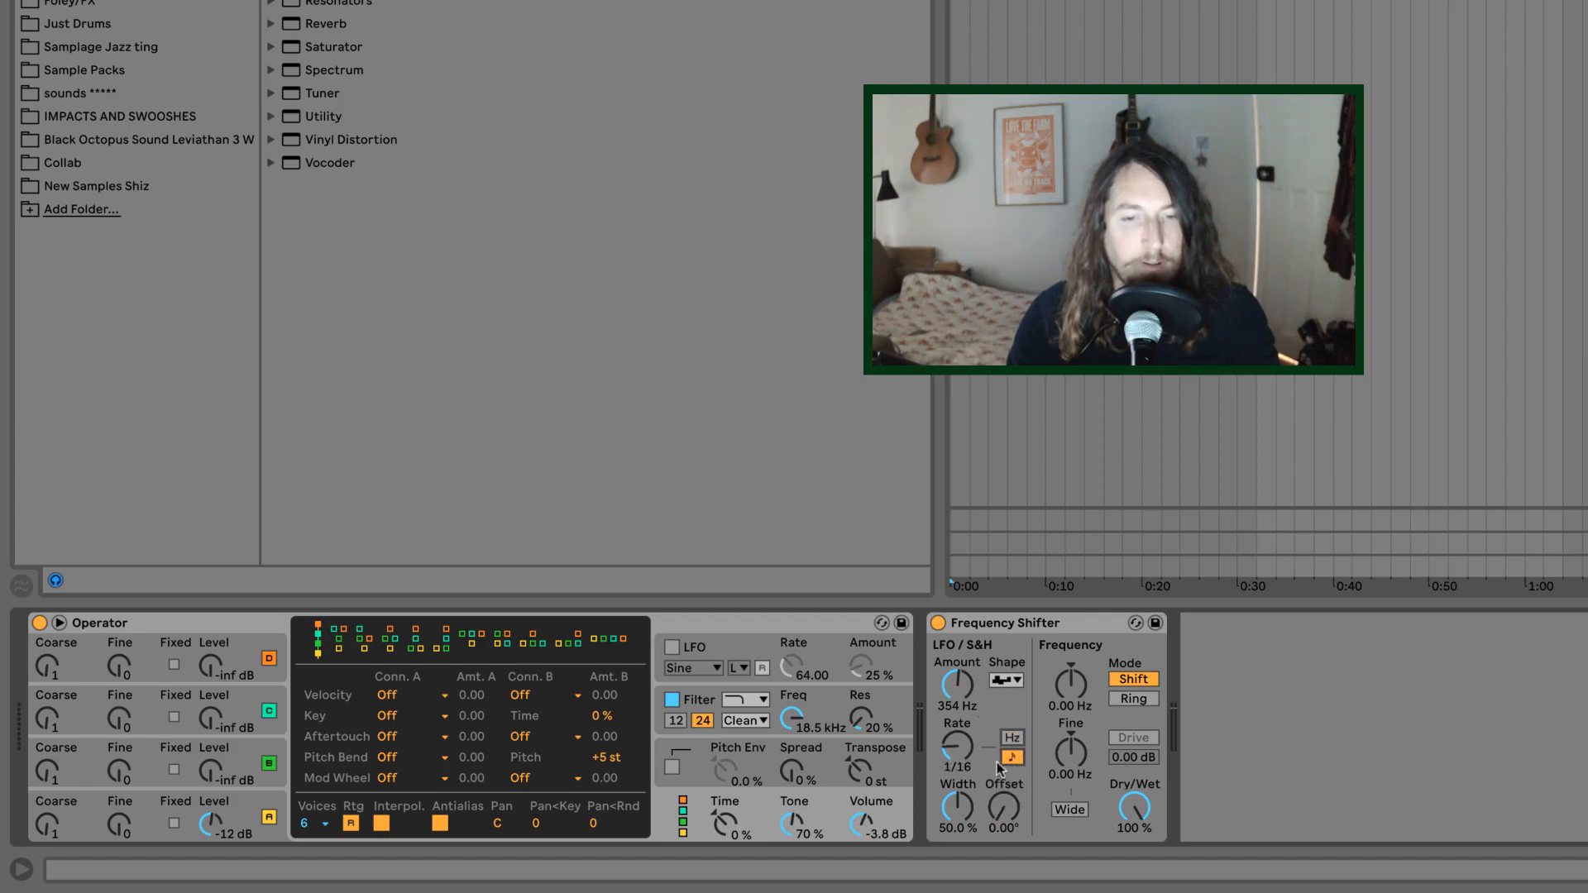
left_click_drag(957, 748, 957, 713)
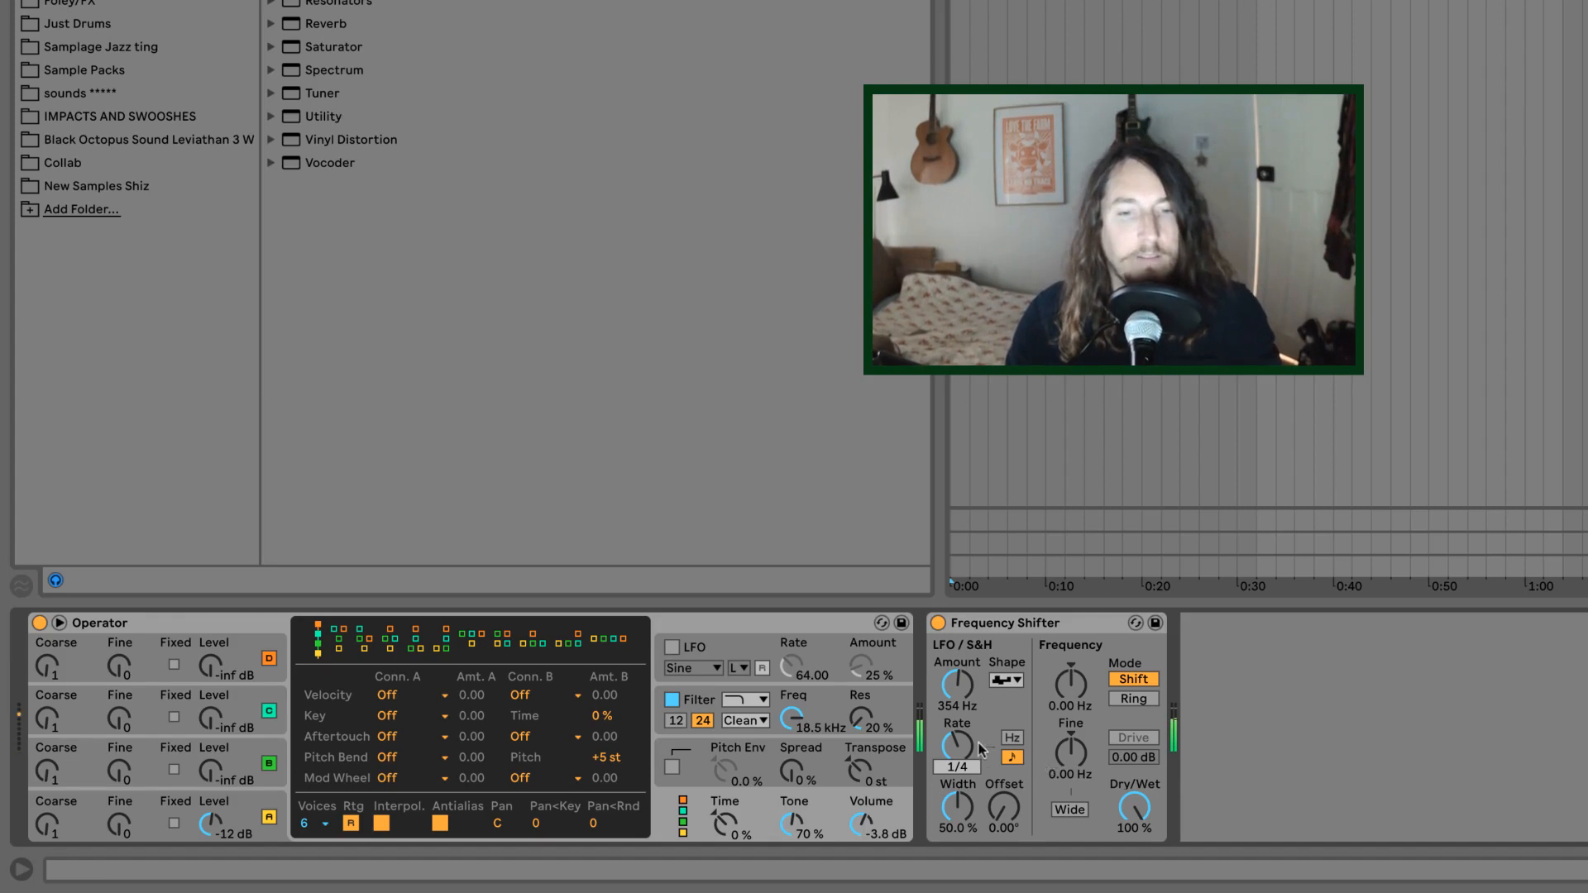
left_click_drag(966, 696, 966, 650)
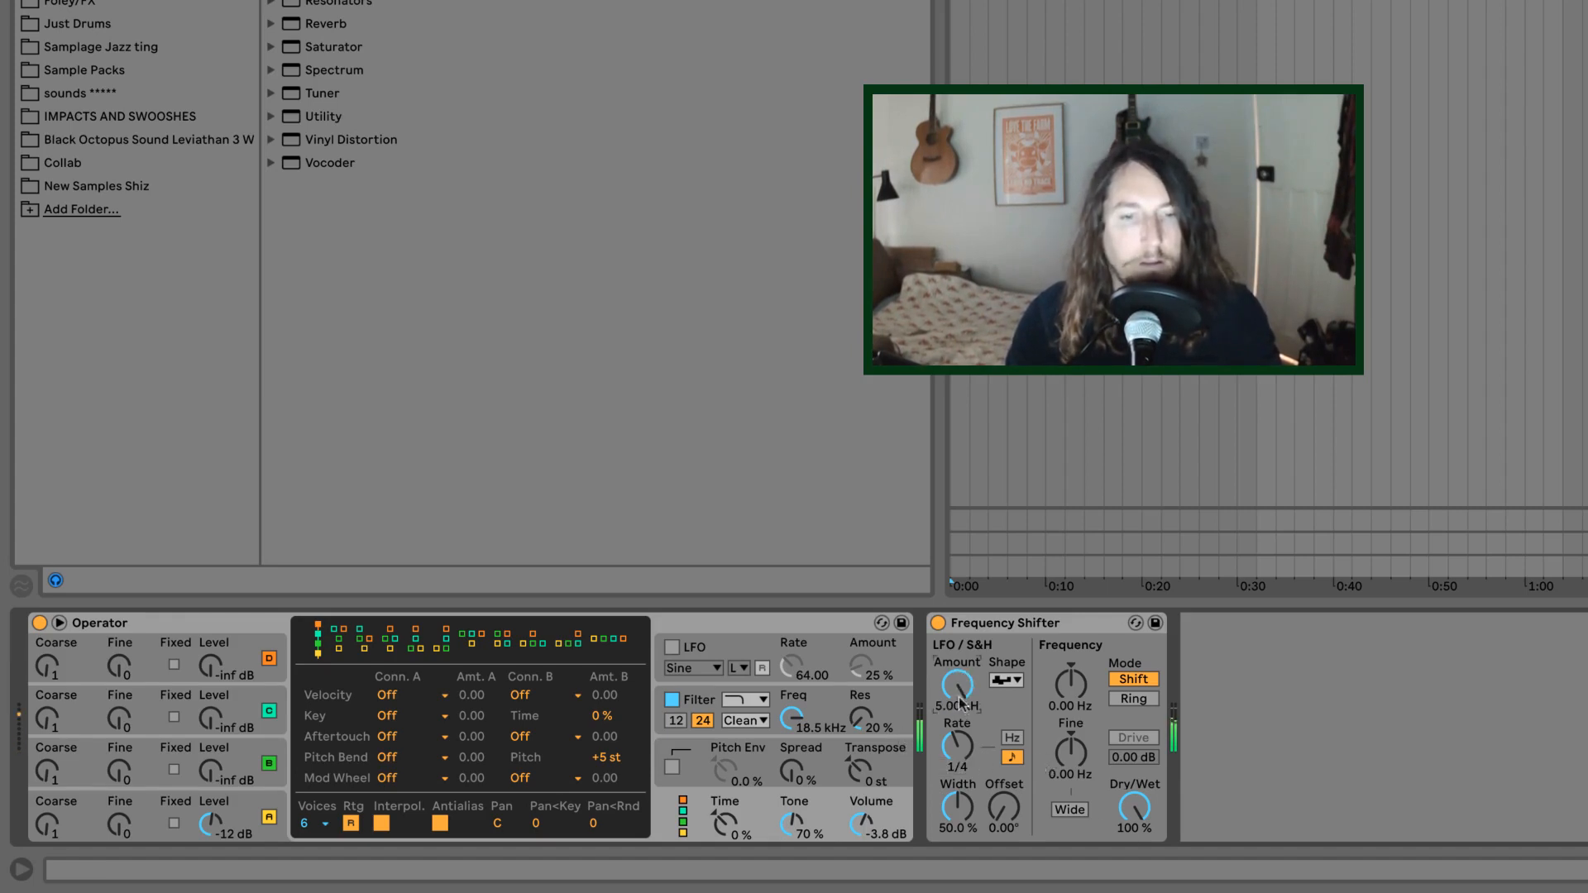
mouse_move(964, 677)
left_mouse_down()
mouse_move(964, 718)
mouse_move(958, 675)
left_mouse_up()
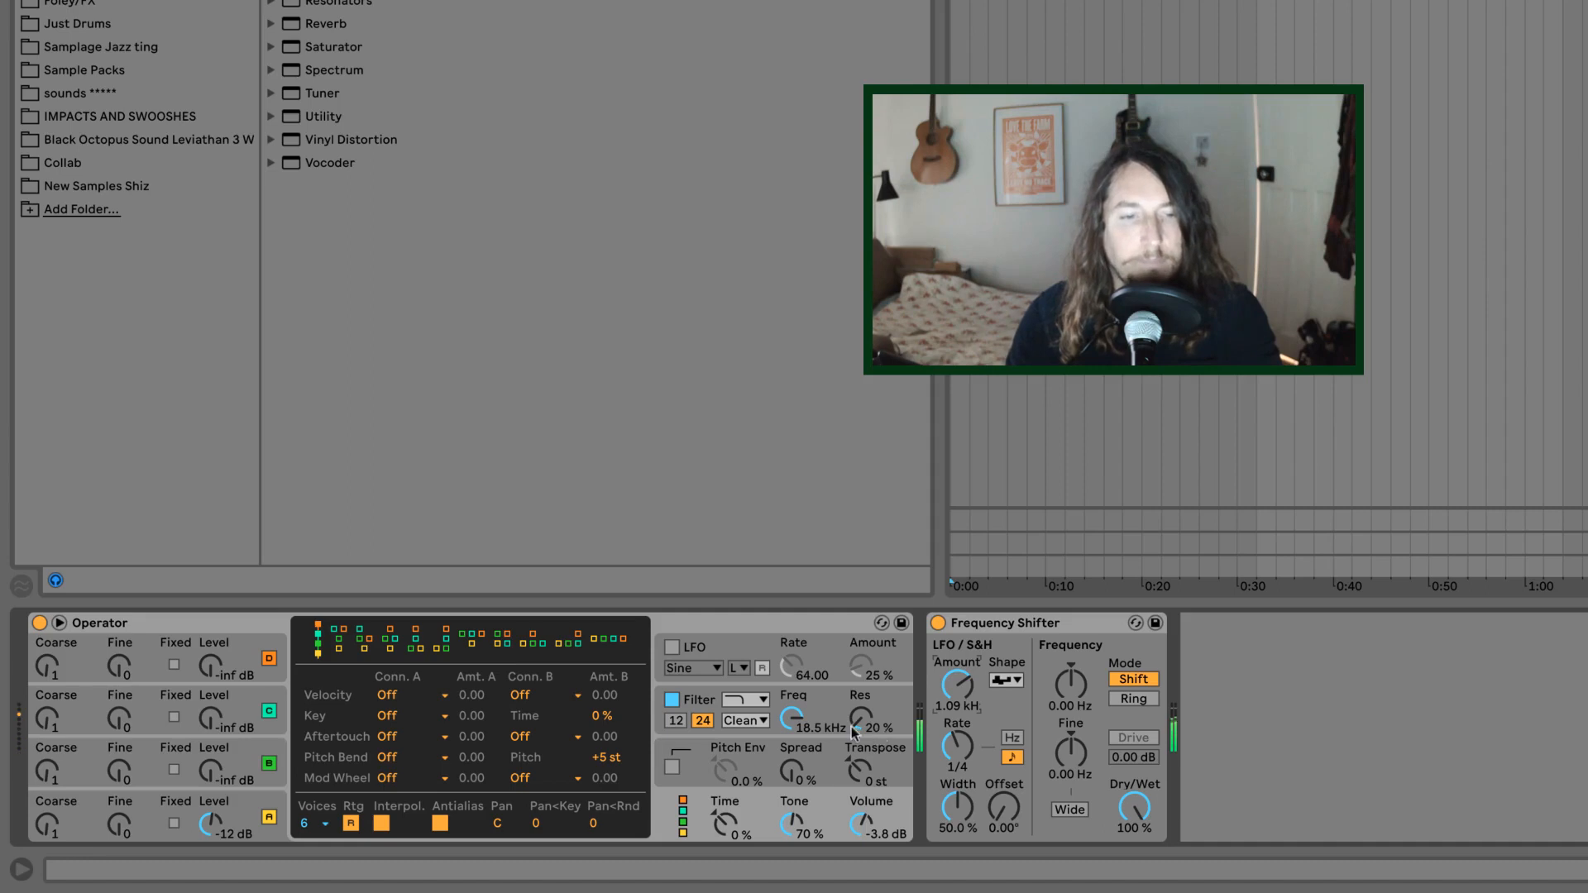
- Set Operator's oscillator B level to -10 dB, filter resonance to 50% and spread to 65%
left_click(221, 767)
left_click_drag(211, 769, 210, 744)
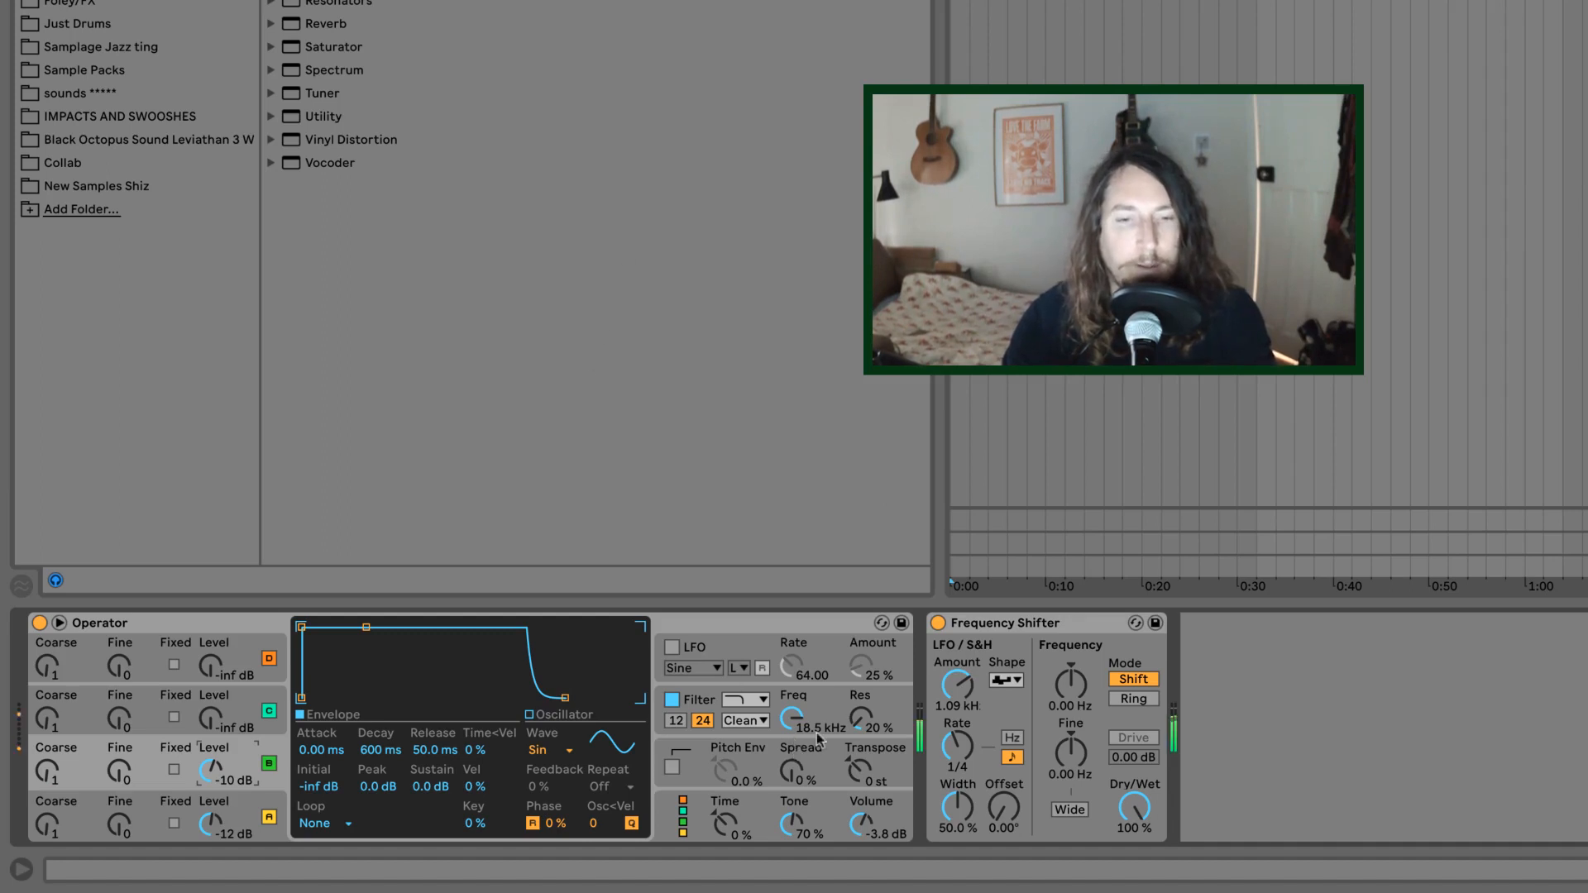
left_click(861, 718)
left_click_drag(861, 718, 861, 710)
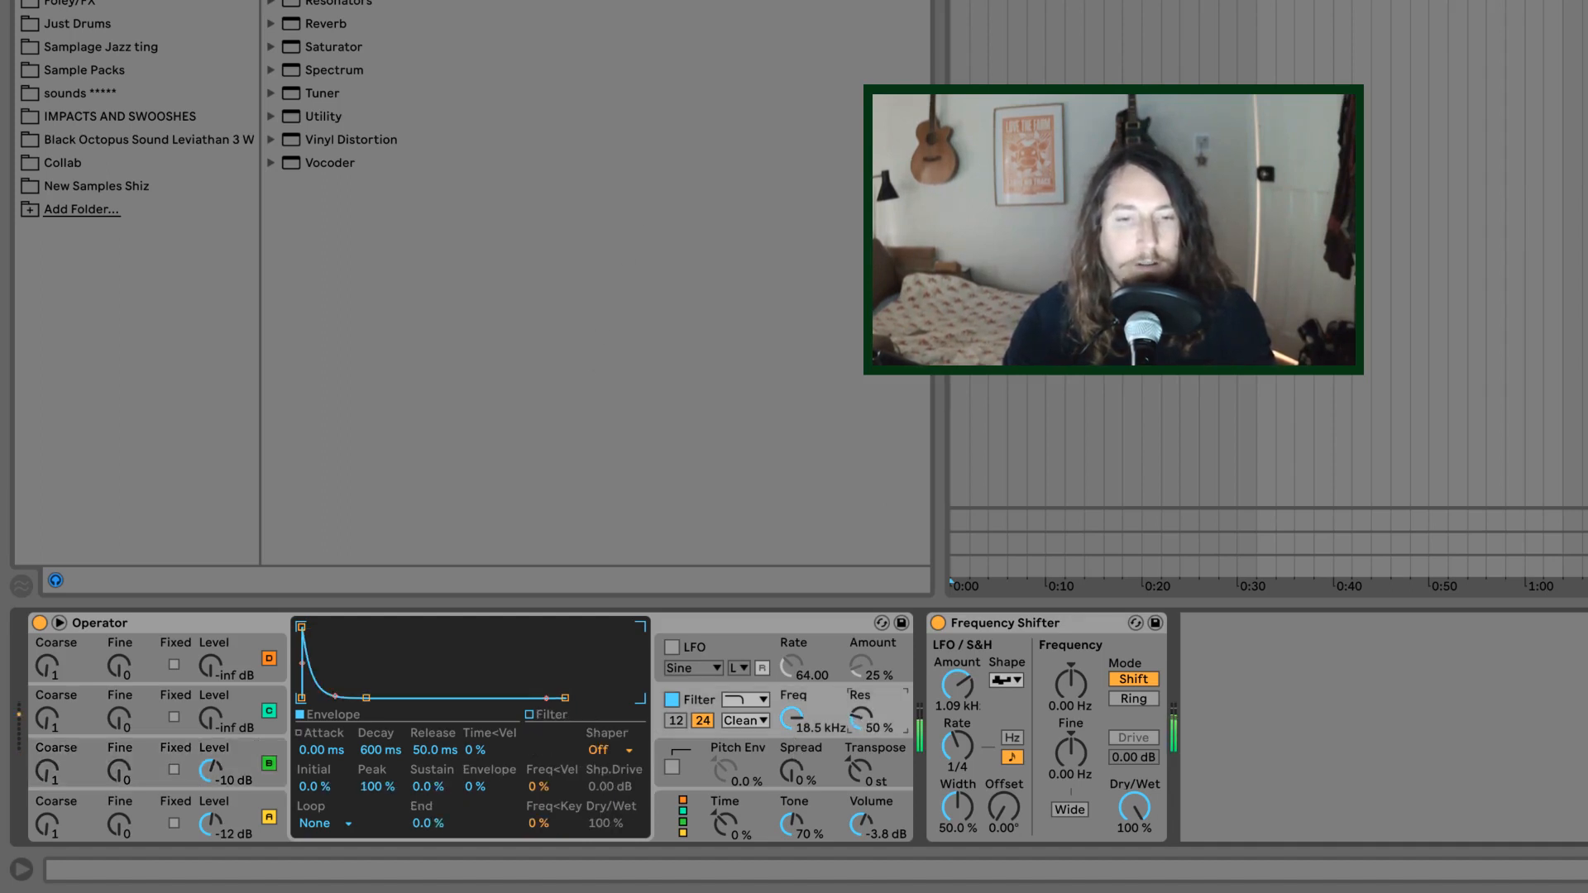
left_click_drag(796, 781, 796, 766)
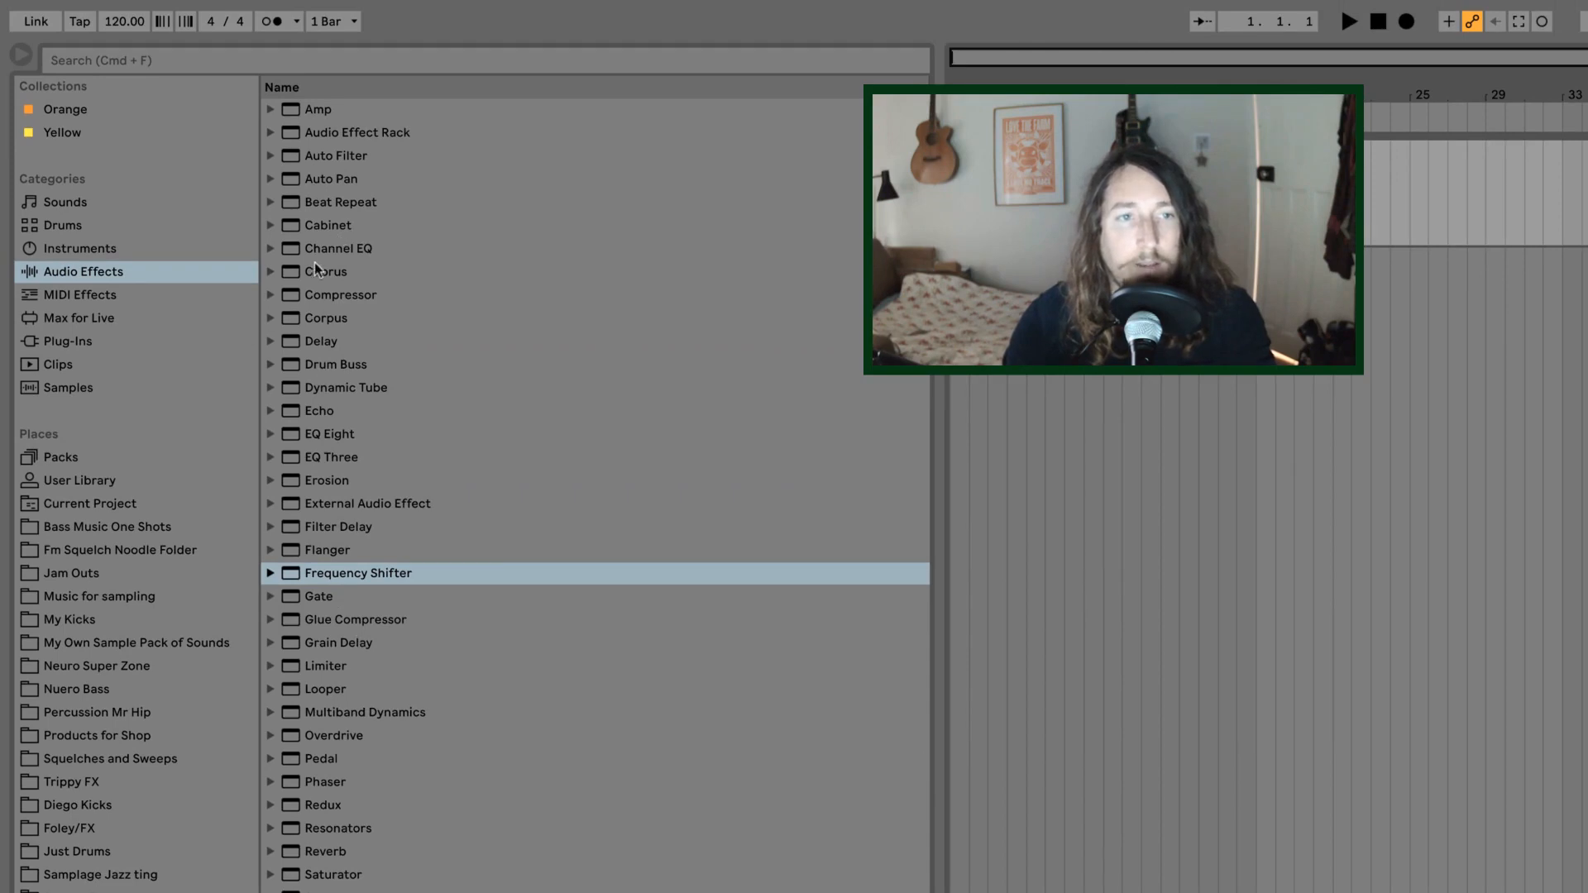
- Add a Corpus audio effect after the Frequency Shifter
double_click(341, 319)
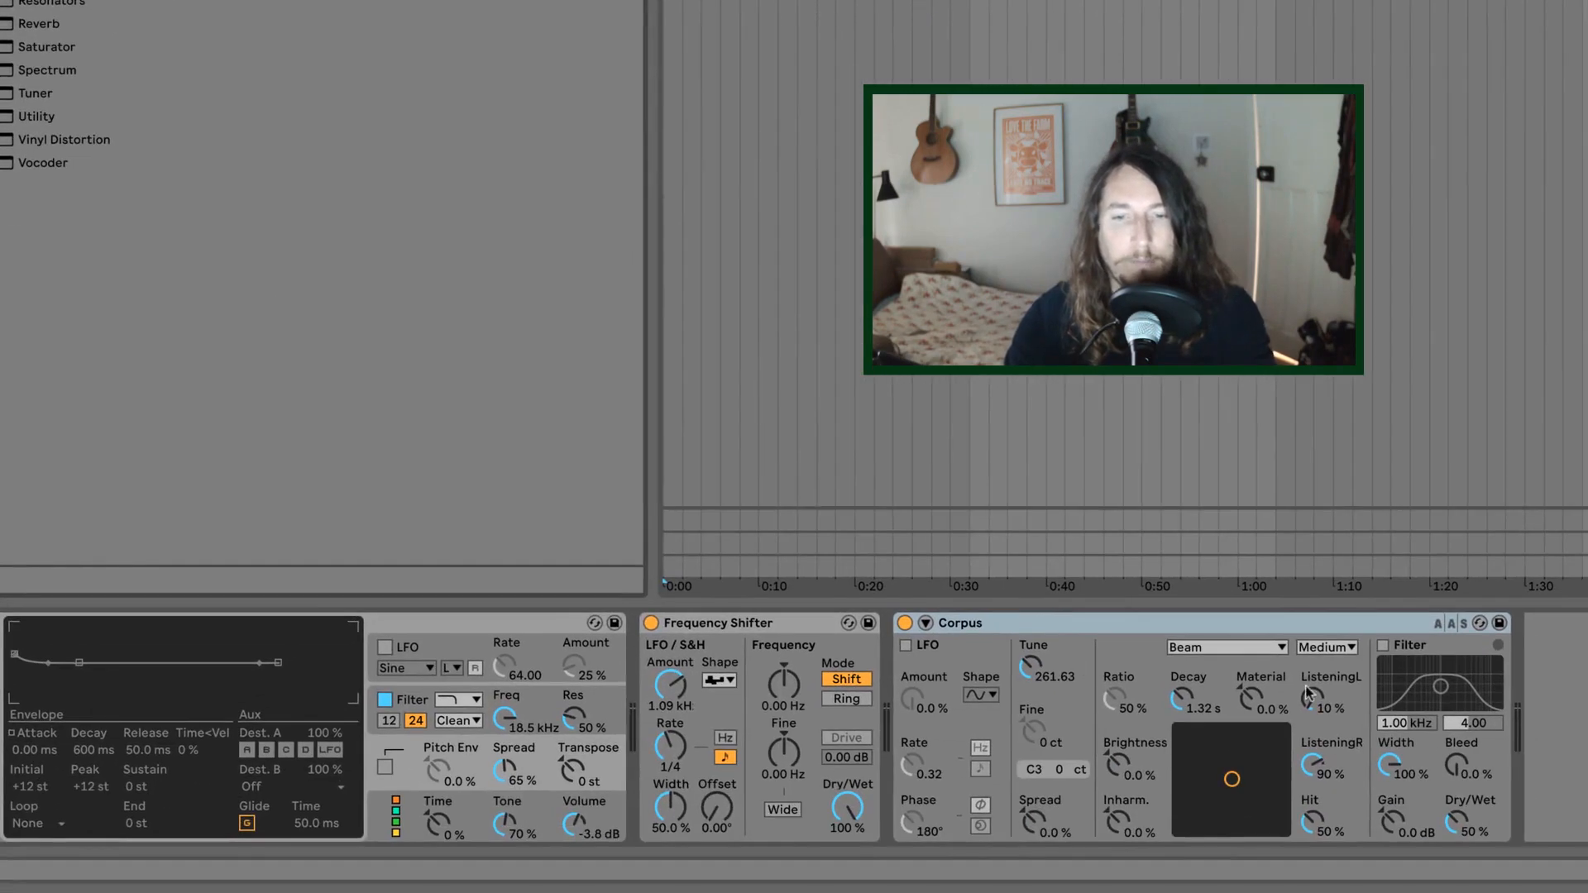
- Change Corpus's resonator type to String and set its tune to 130.81 Hz (C2)
left_click(1206, 652)
left_click(1189, 703)
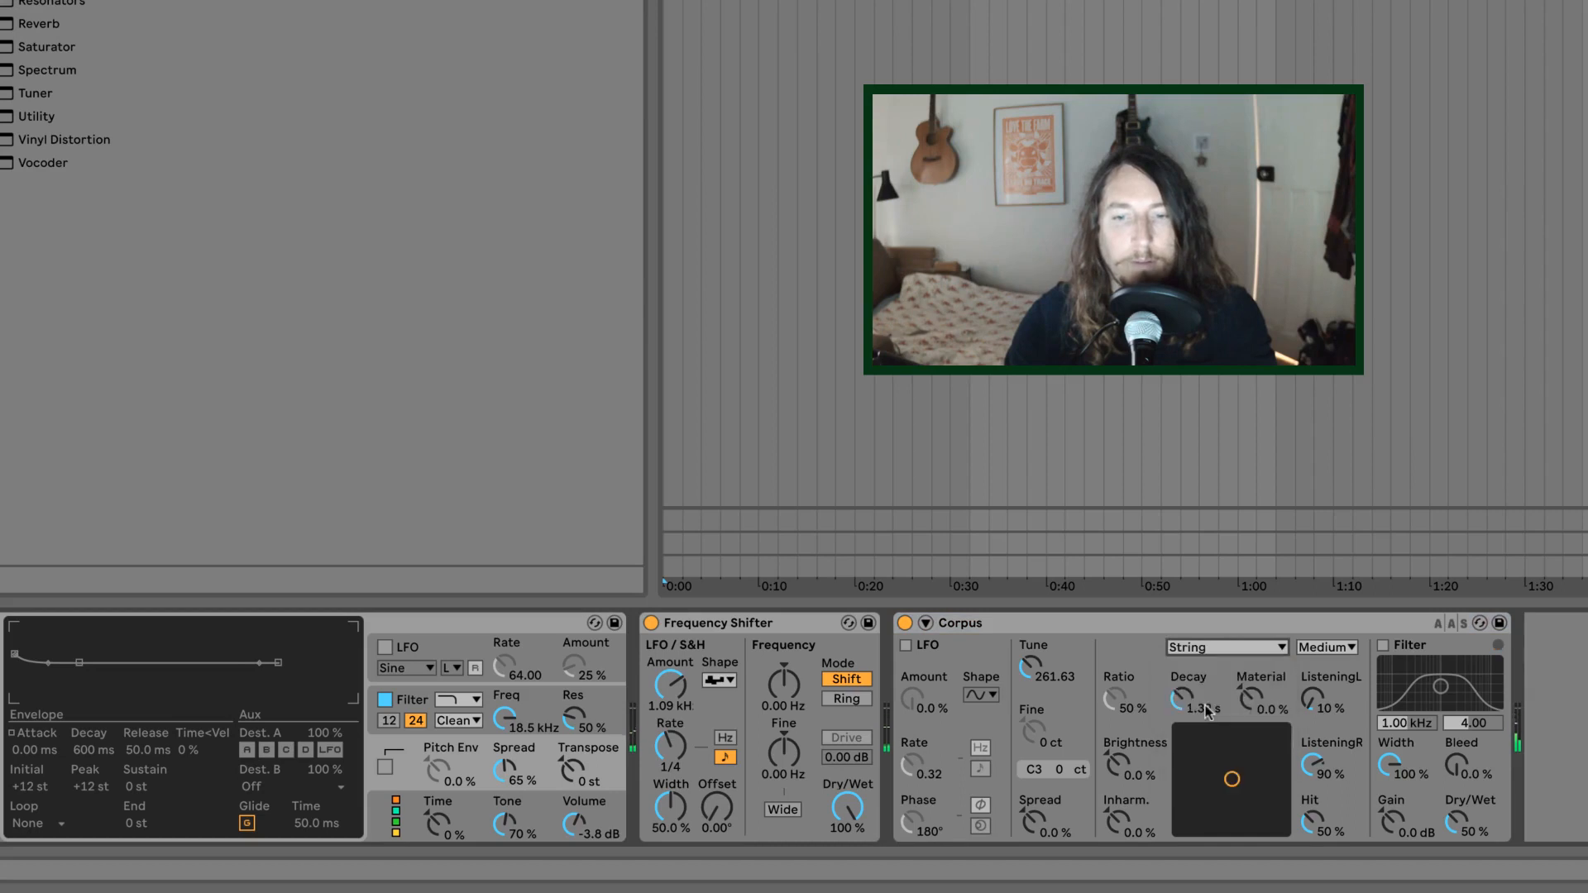
left_click_drag(1035, 669, 1035, 686)
- Enable Corpus's LFO with the first stepped sample-and-hold waveform, a 66% amount and a tempo-synced rate of 1/3
left_click(905, 648)
left_click(976, 696)
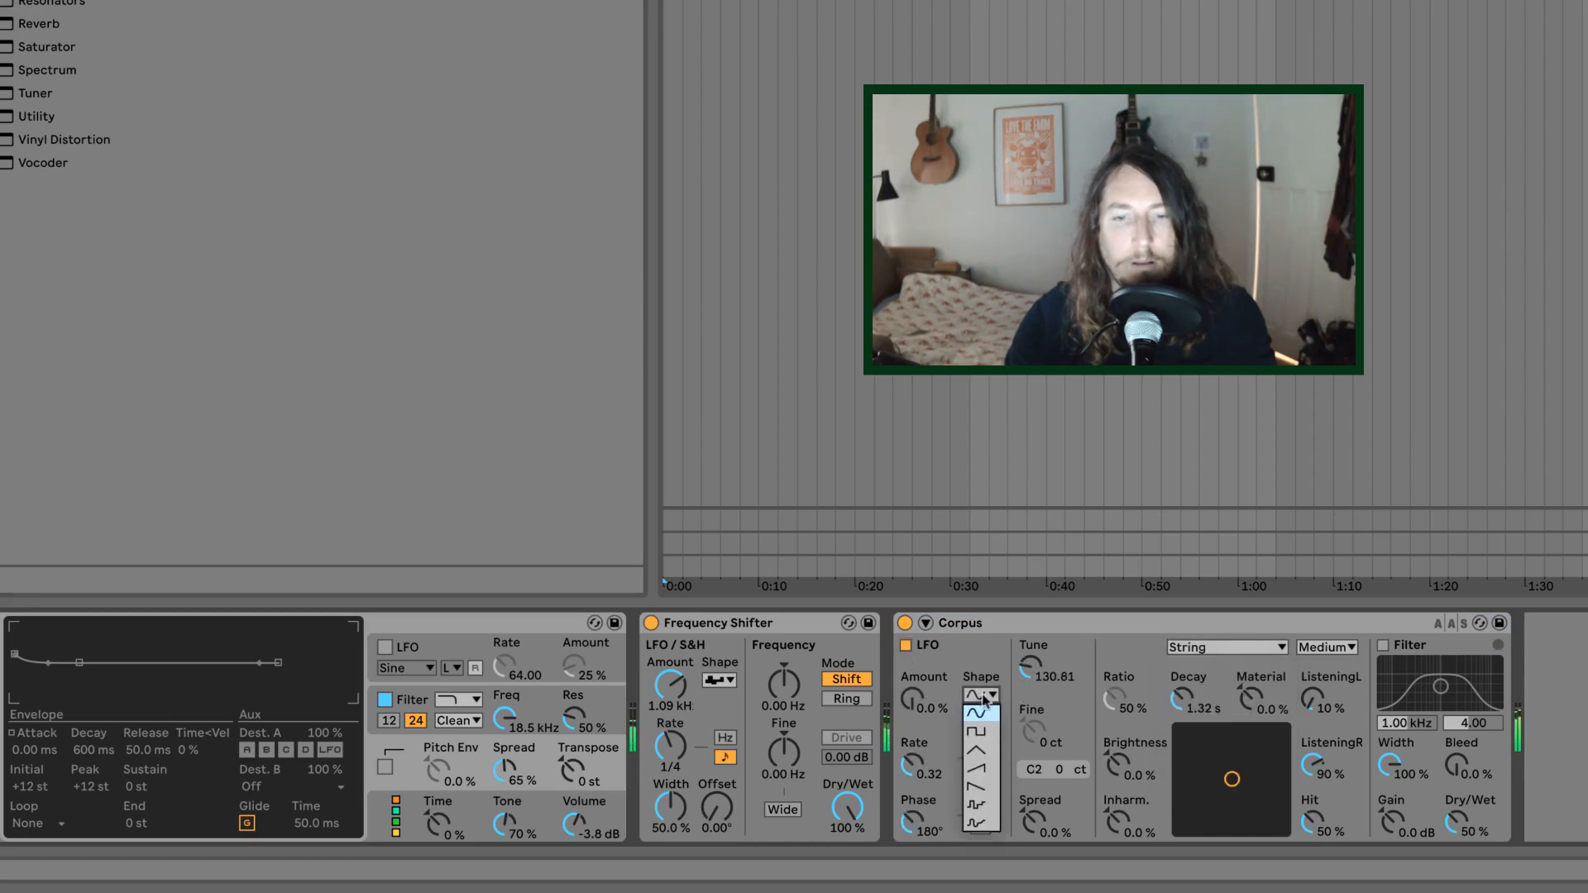
left_click(981, 807)
left_click_drag(912, 700, 913, 666)
left_click(980, 770)
left_click_drag(927, 772, 927, 758)
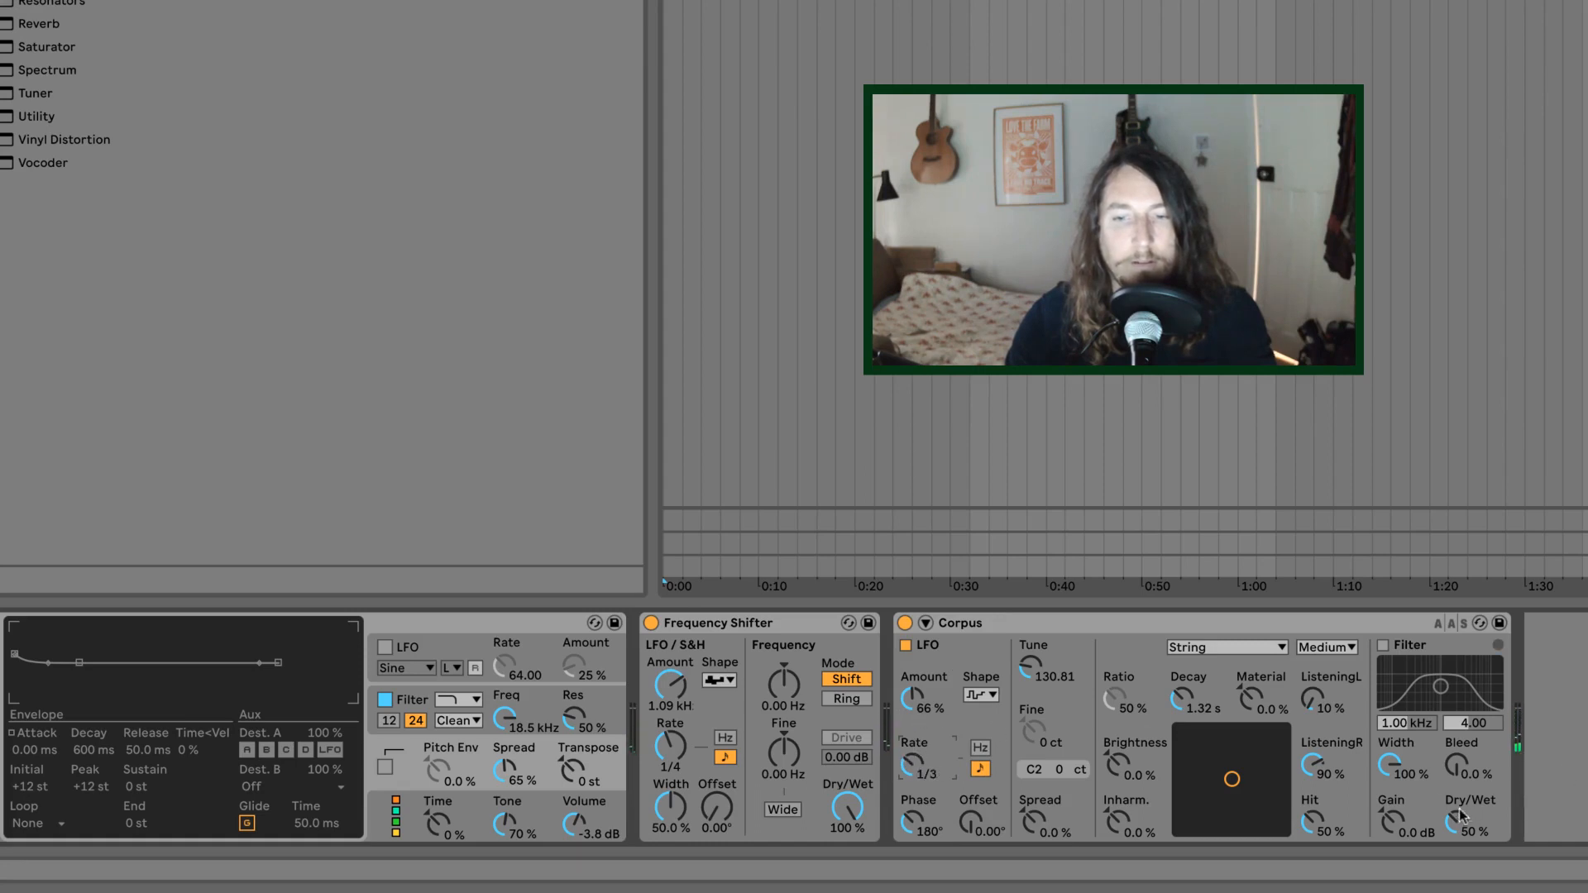
- Reduce Corpus's dry/wet to 20% and set its LFO to a 1/4 rate and 37% amount
left_click_drag(1456, 821, 1457, 835)
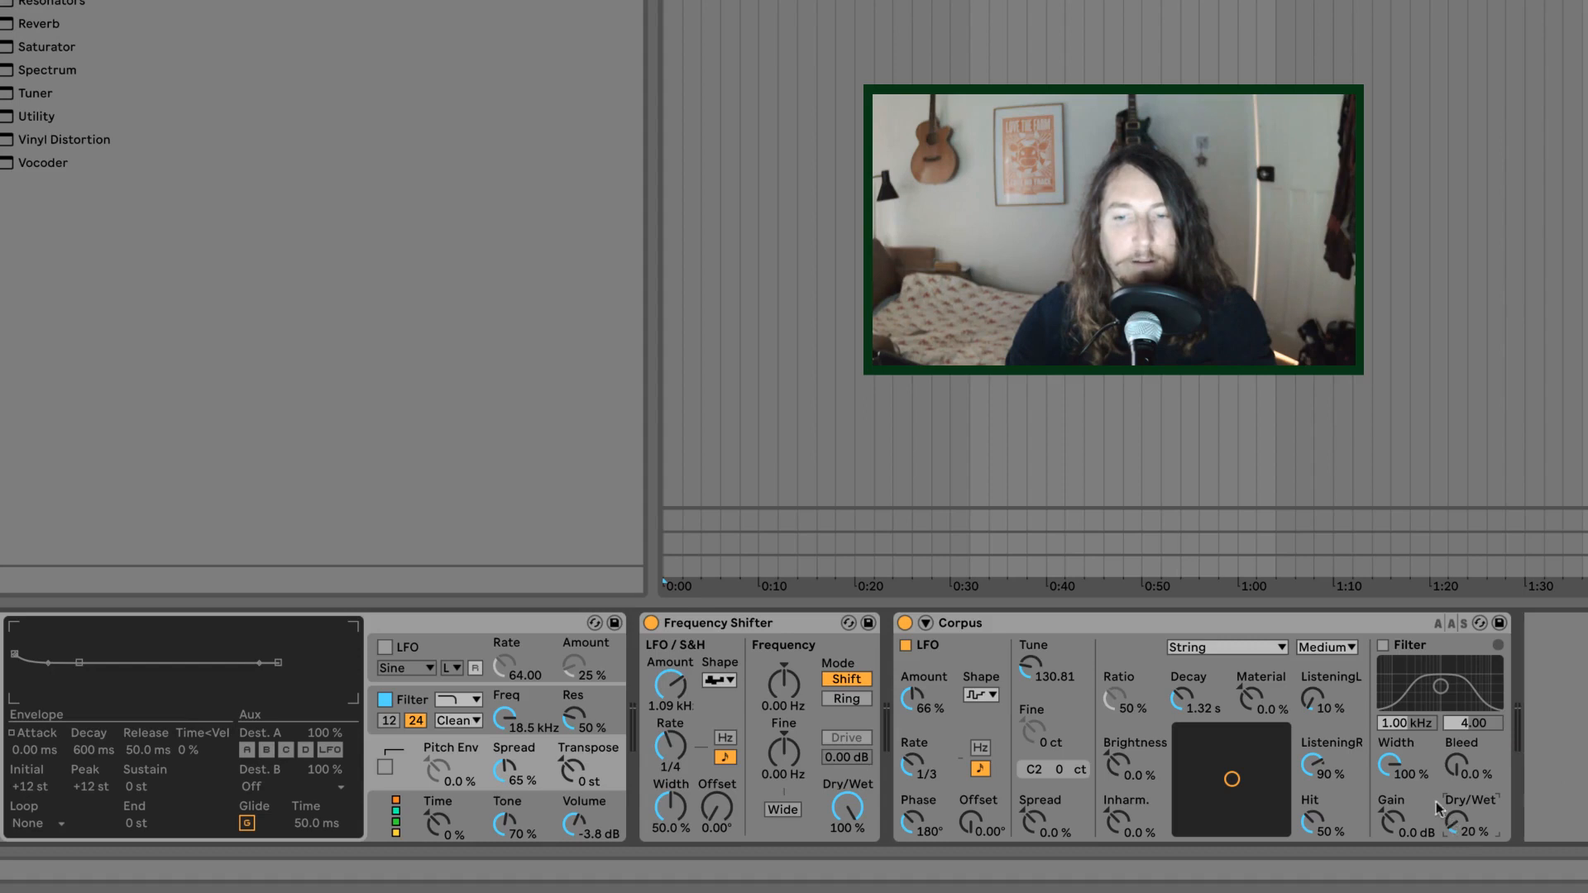
left_click(920, 761)
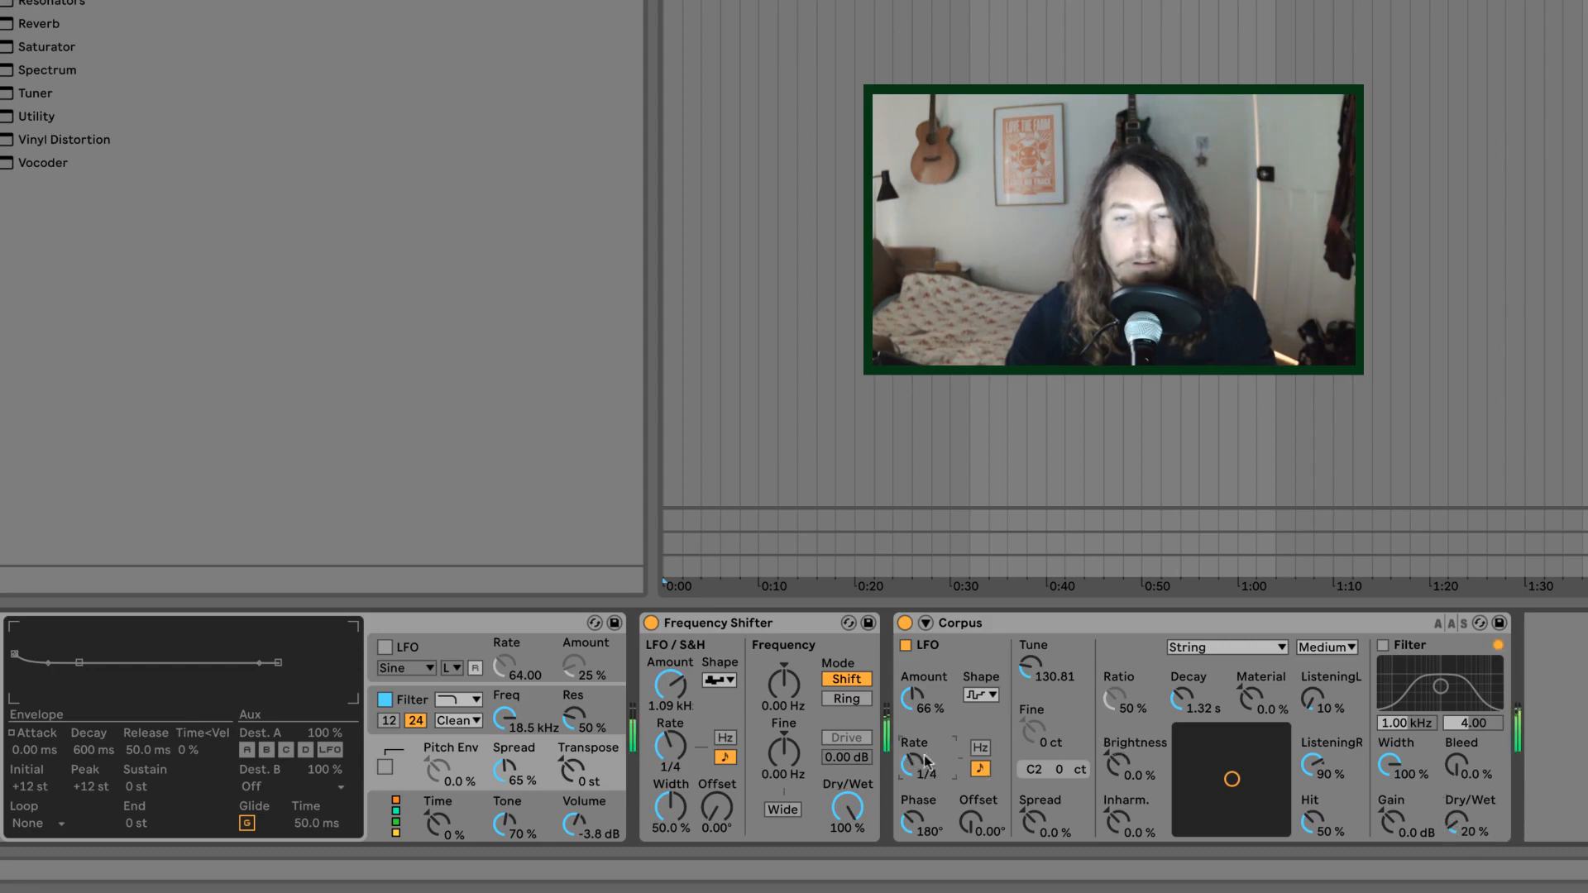
left_click_drag(913, 699, 913, 714)
- Try the Pipe resonator in Corpus, switch it to Membrane, and set the tune to 250.54 Hz
left_click(1203, 651)
left_click(1219, 760)
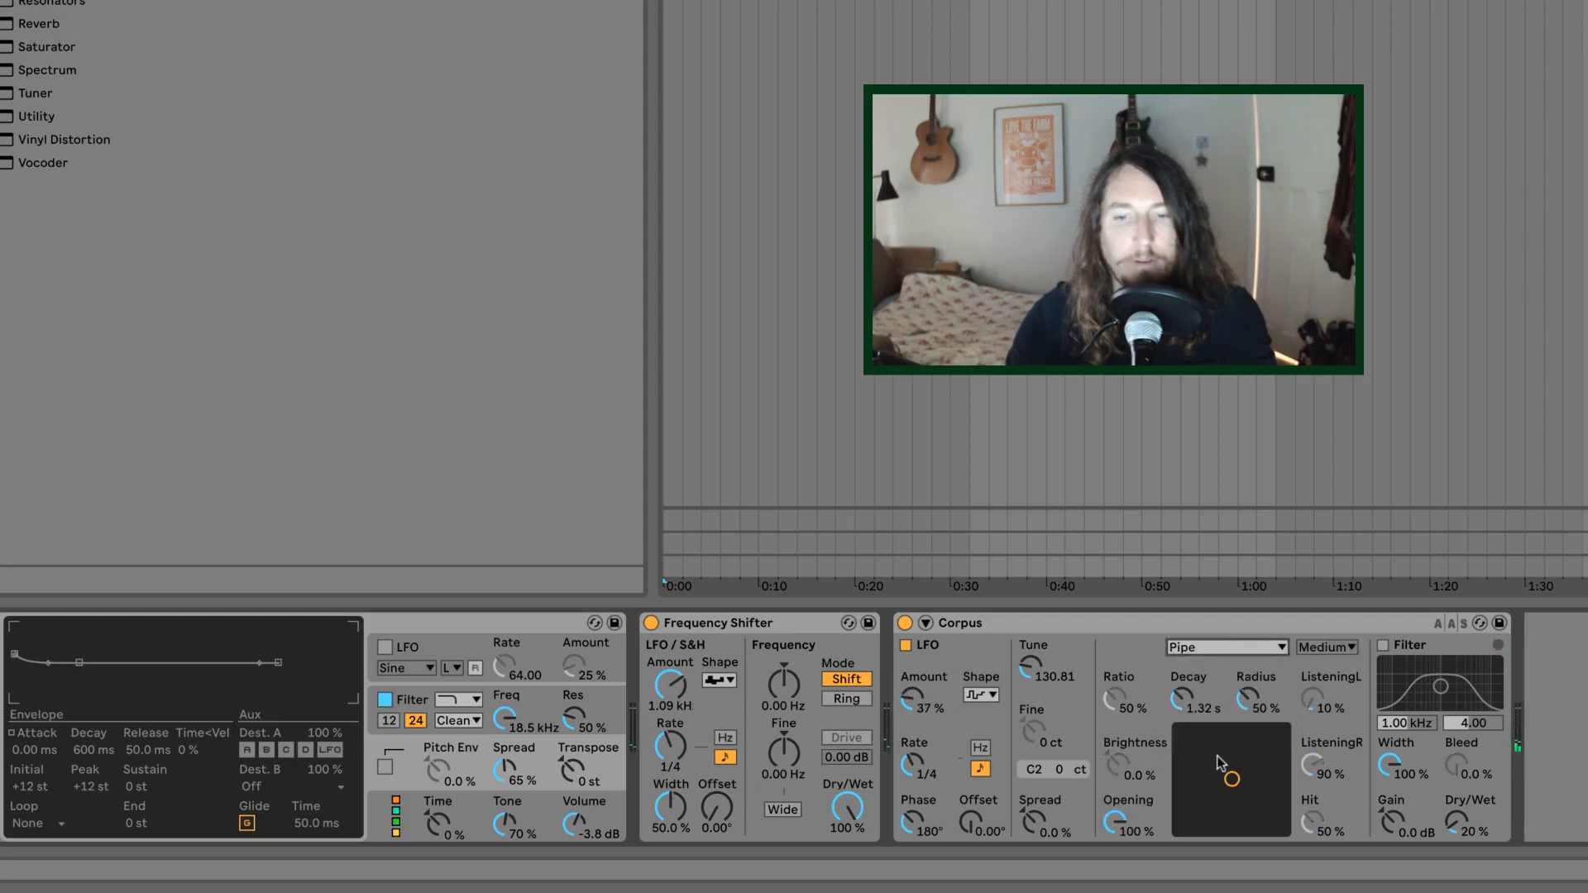
left_click(1224, 647)
left_click(1224, 728)
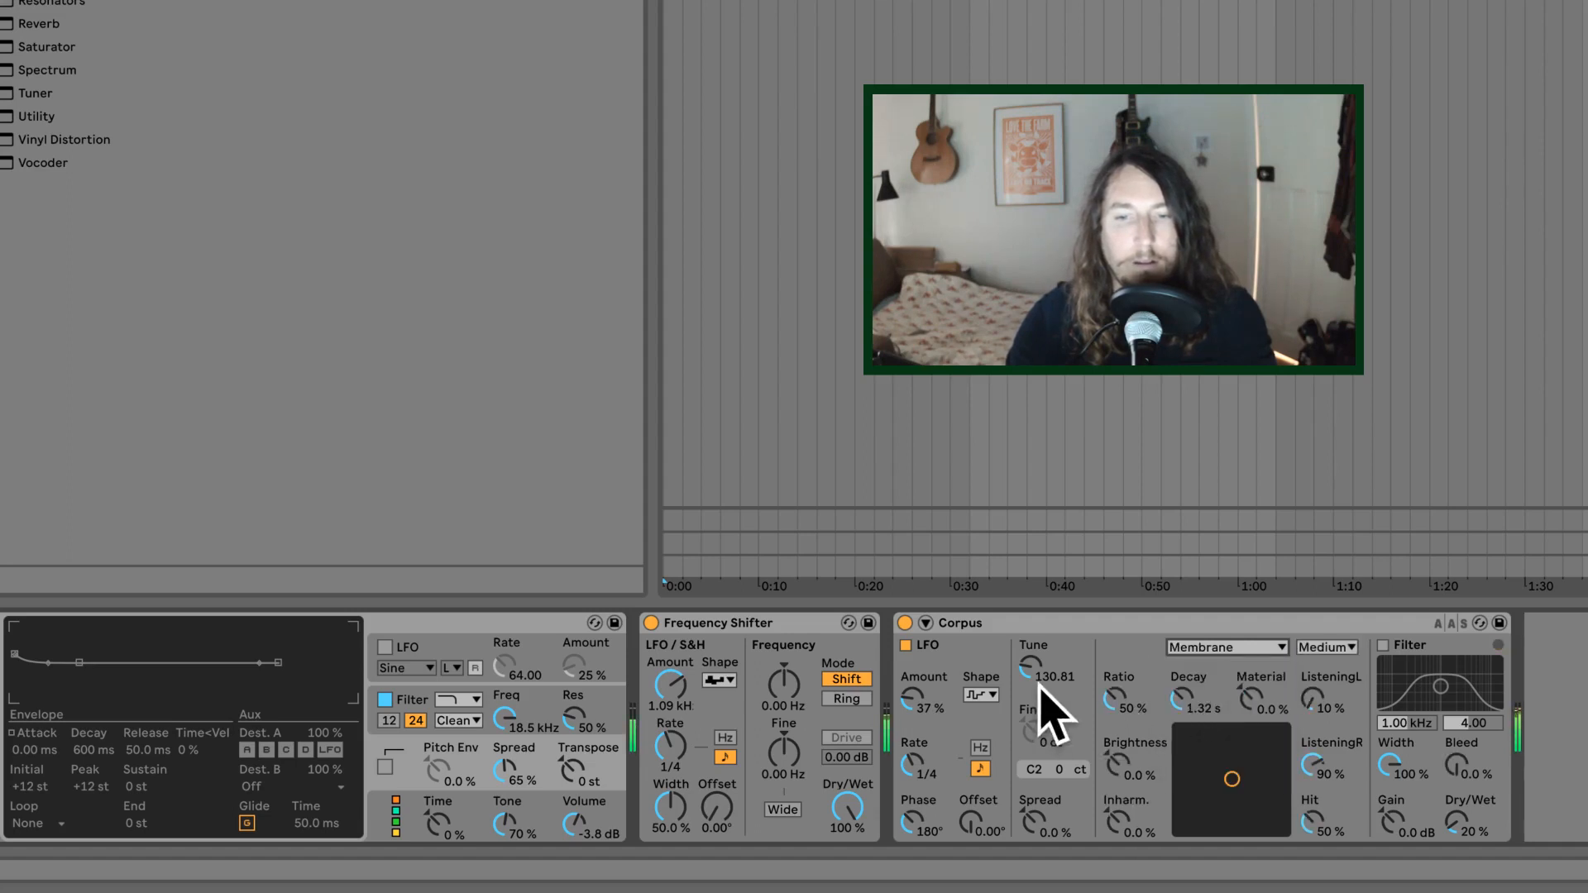
mouse_move(1040, 686)
left_mouse_down()
mouse_move(1044, 728)
mouse_move(1038, 674)
left_mouse_up()
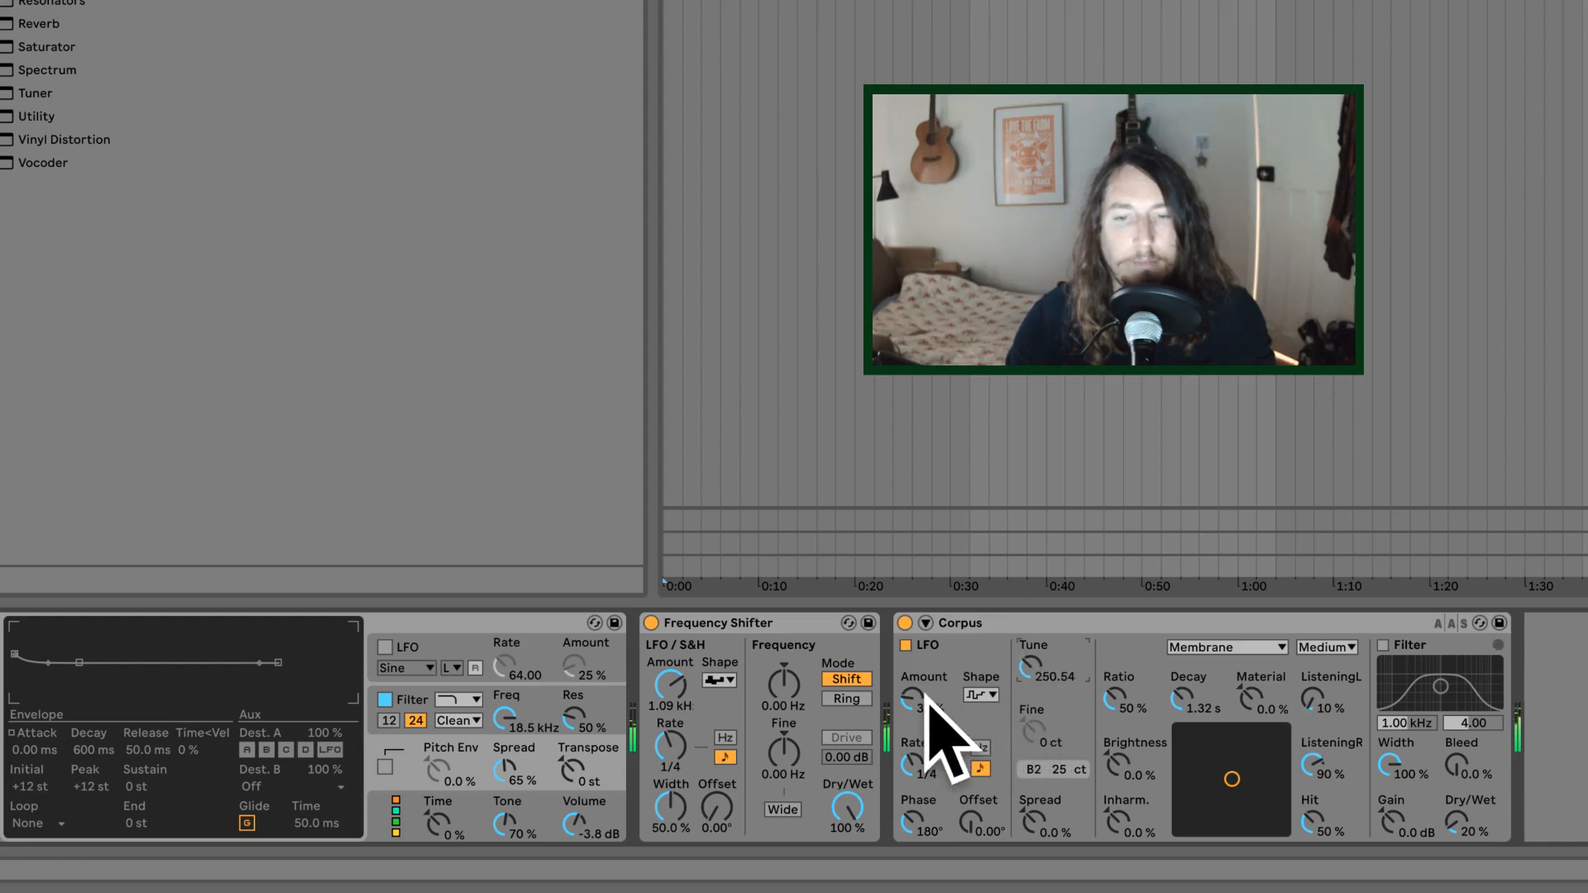
- Set Corpus's LFO amount to 44%, dry/wet to 4.8% and material to 34%
left_click_drag(914, 701, 912, 703)
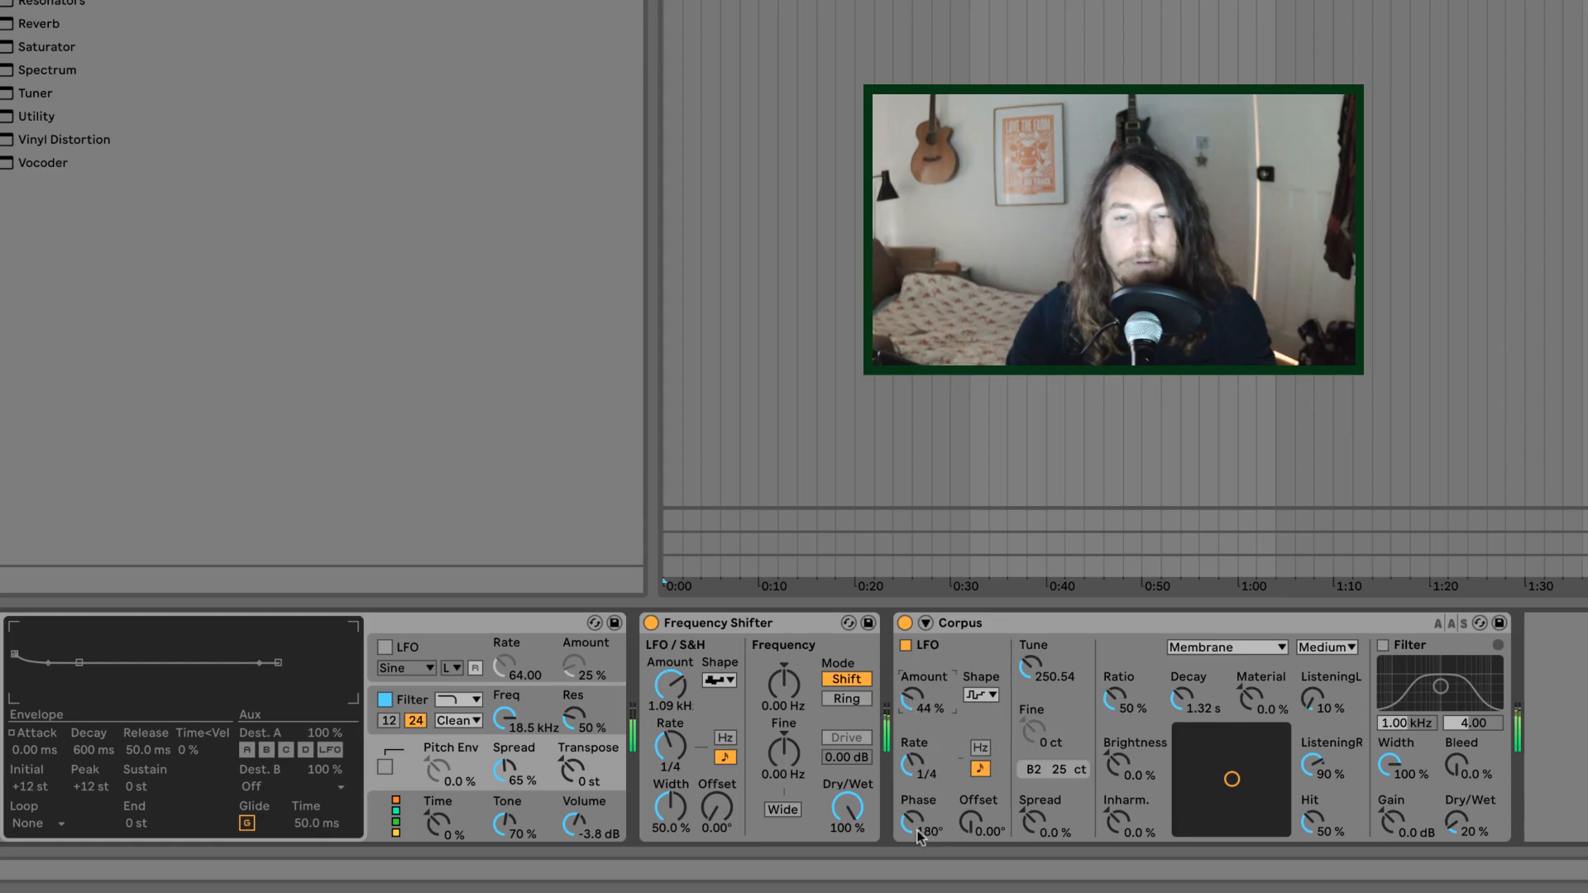
mouse_move(1455, 821)
left_mouse_down()
mouse_move(1455, 757)
mouse_move(1456, 823)
left_mouse_up()
left_click_drag(1262, 713, 1262, 686)
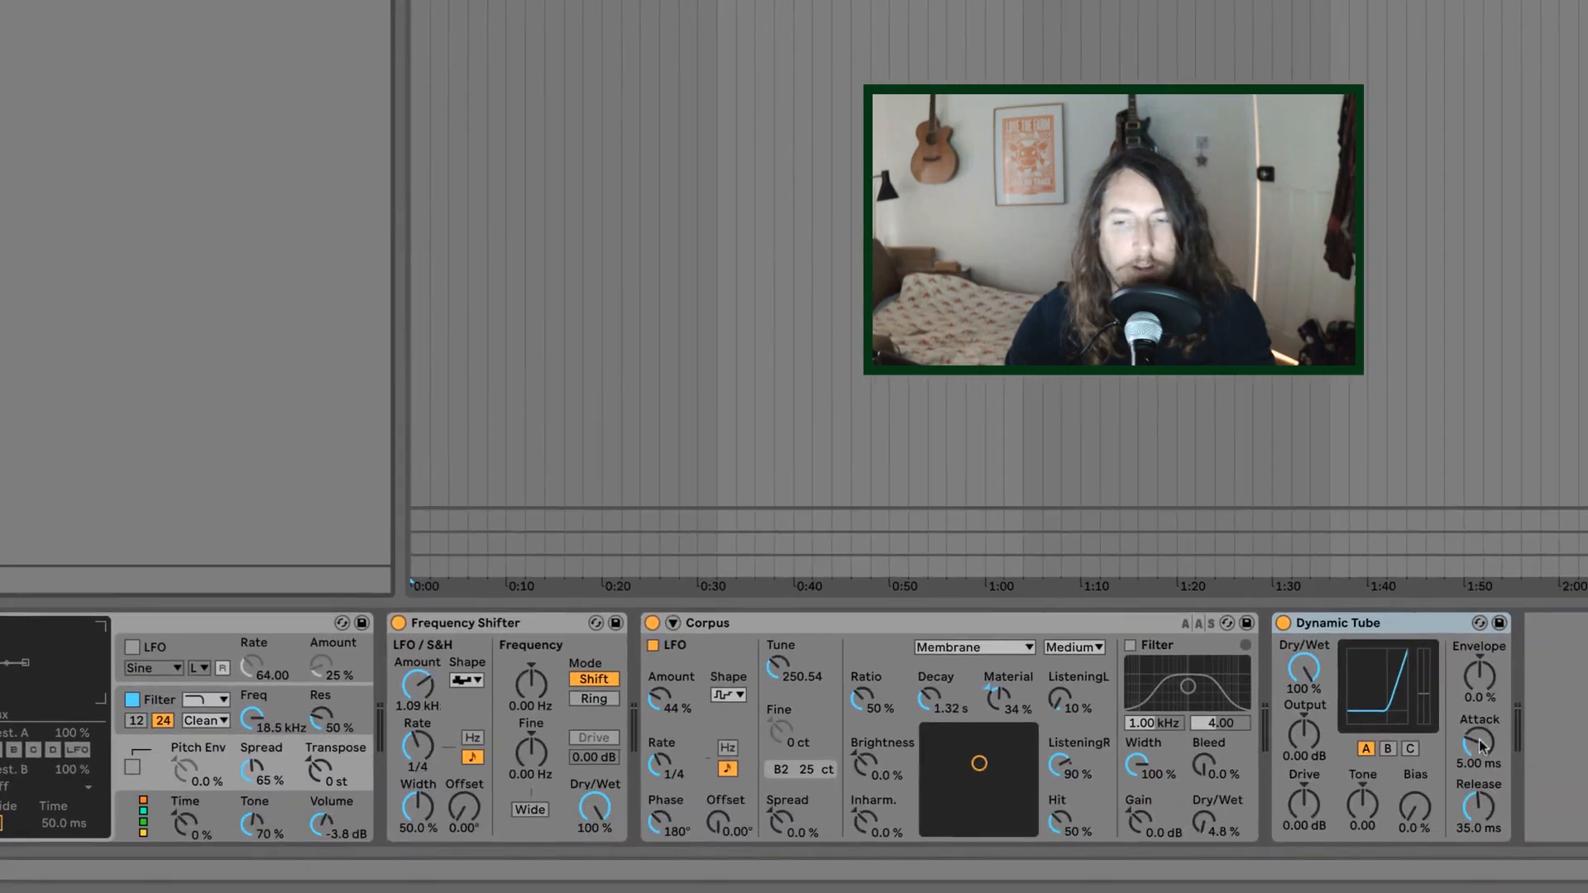
- Set the drive to 15 dB and the bias to 69% on the Dynamic Tube after Corpus
left_click_drag(1304, 804, 1304, 774)
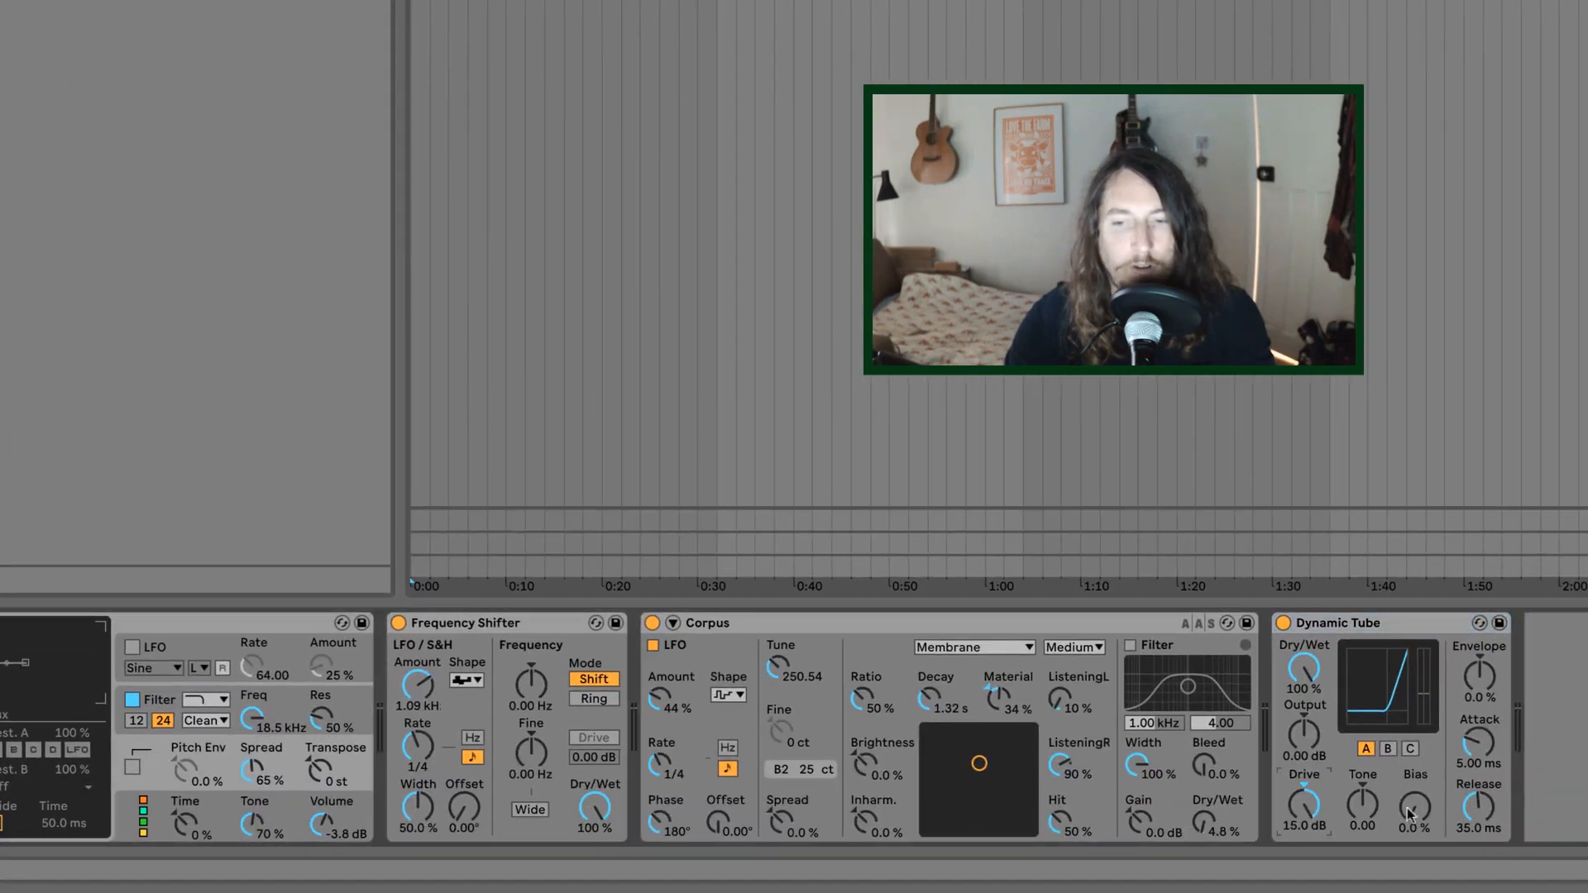
left_click_drag(1414, 806, 1414, 795)
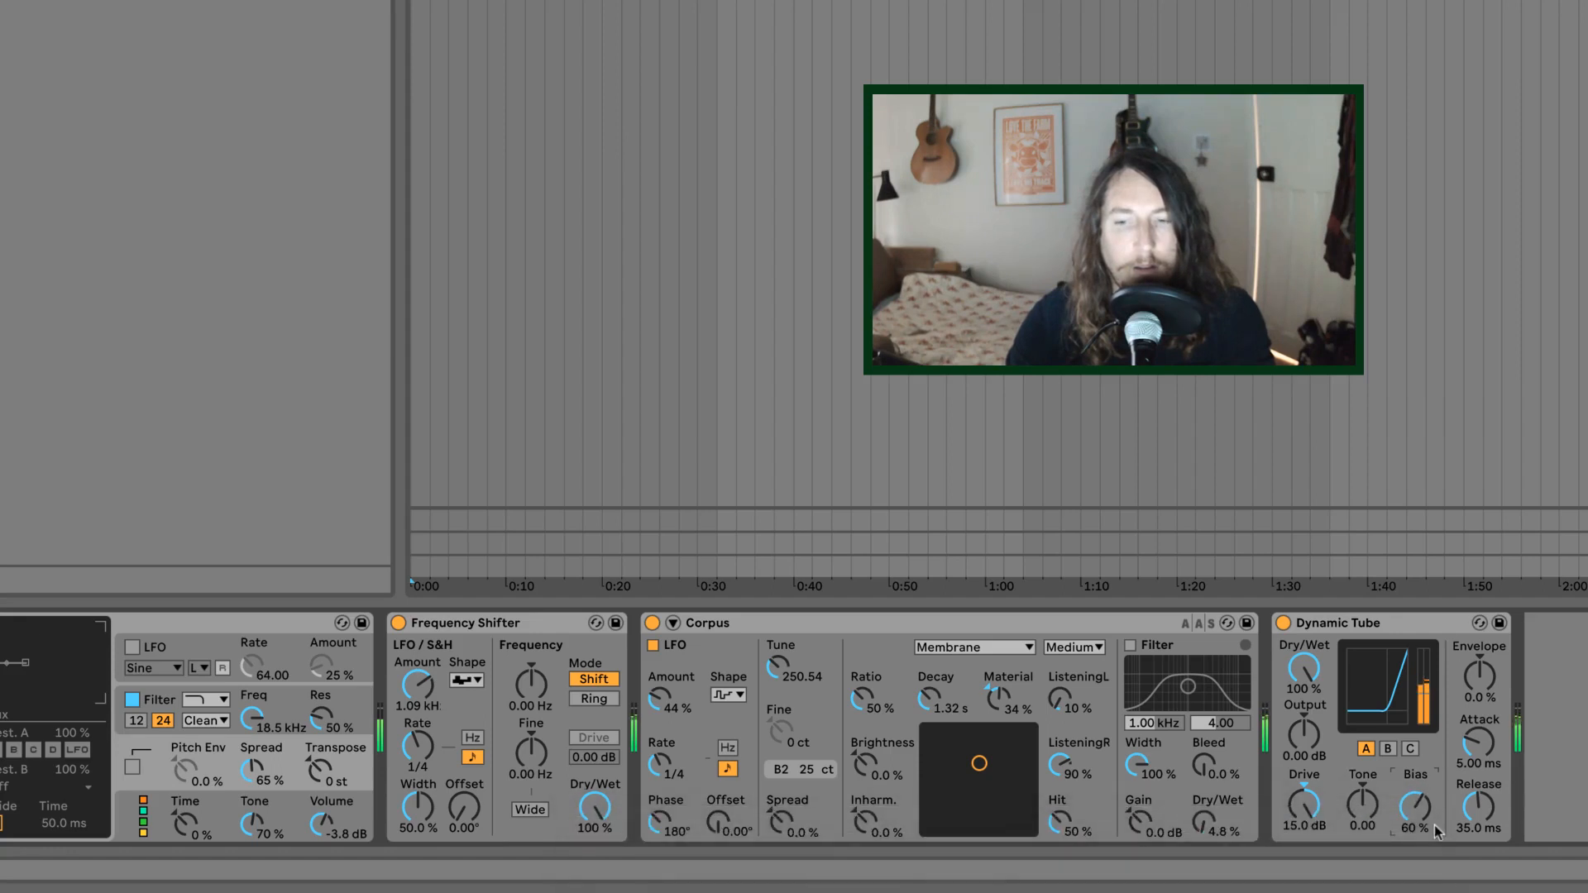
left_click_drag(1419, 818, 1418, 816)
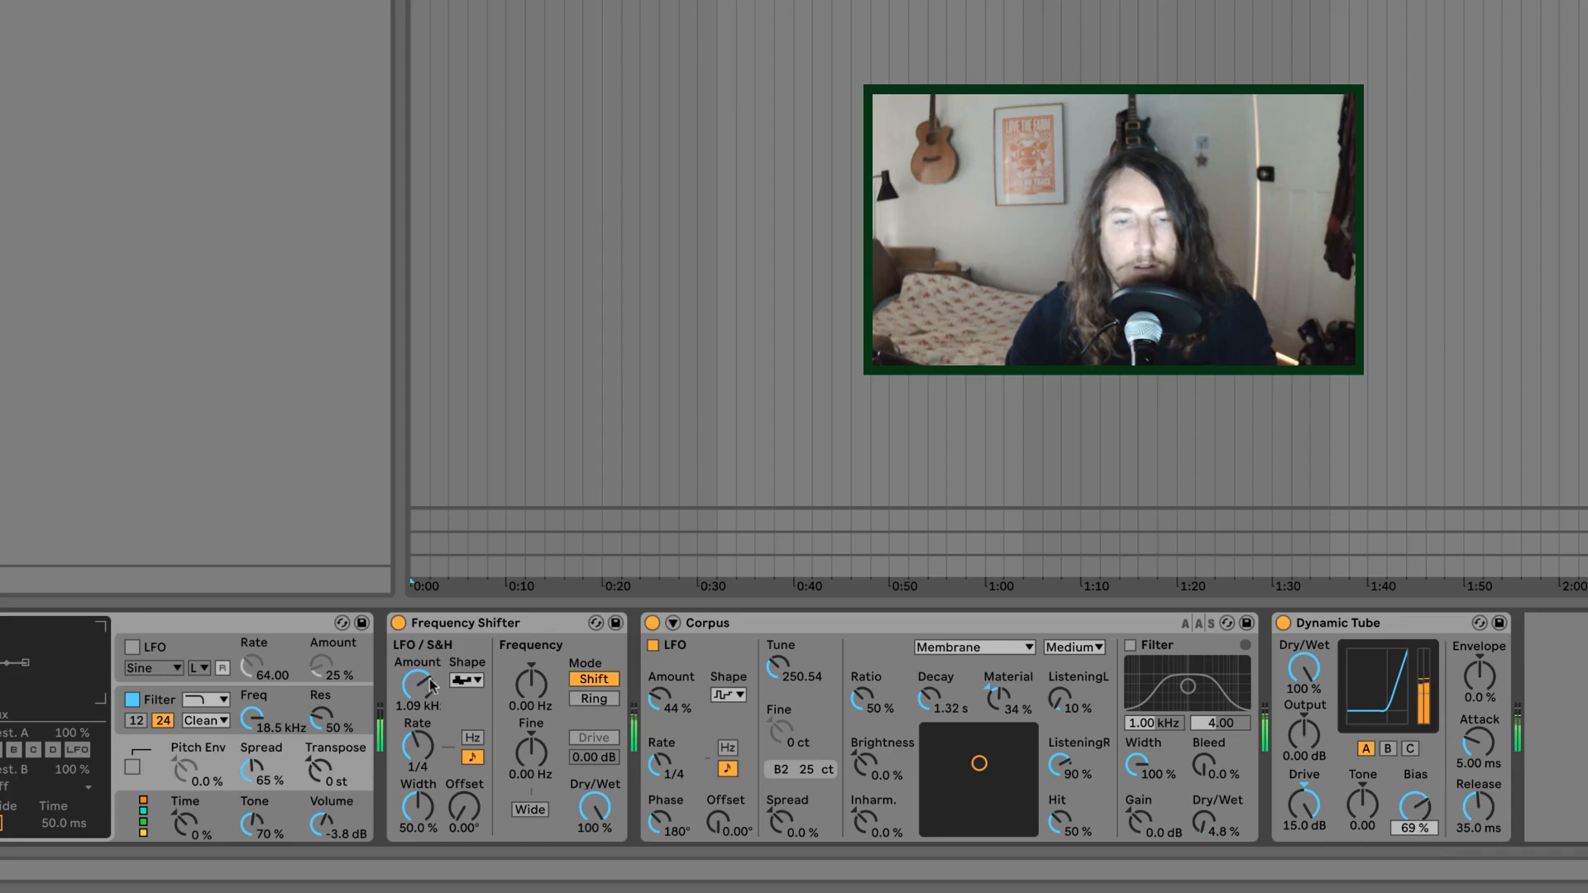
- Lower Operator's filter frequency to 30 Hz and shape its filter envelope with 100% amount, 719 ms decay and 48% sustain, auditioning during playback
left_click_drag(252, 718, 253, 749)
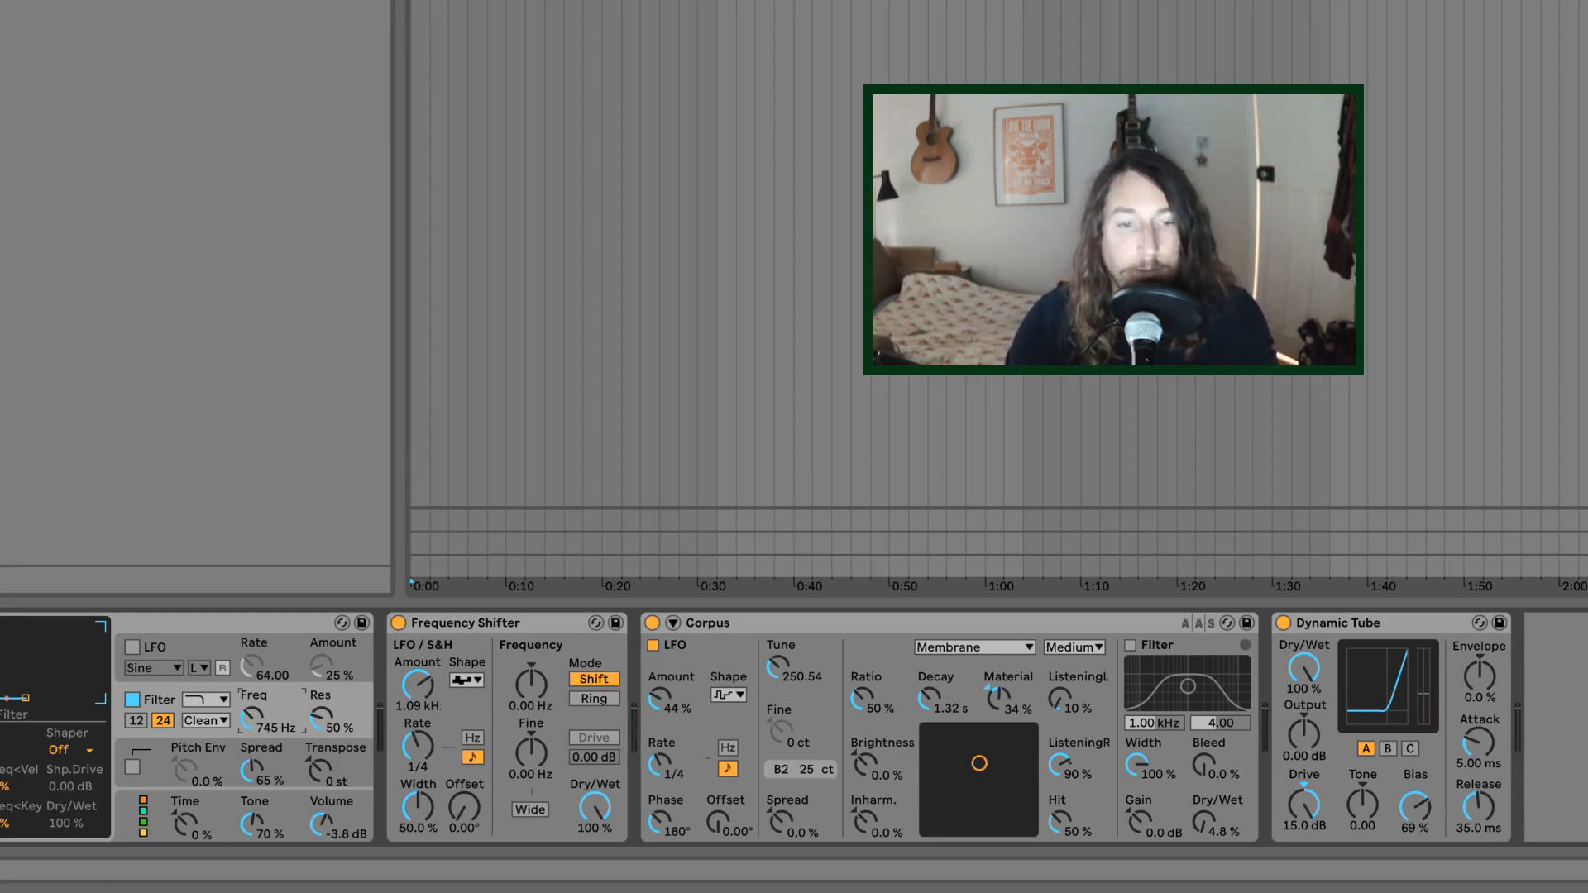
left_click_drag(252, 718, 252, 769)
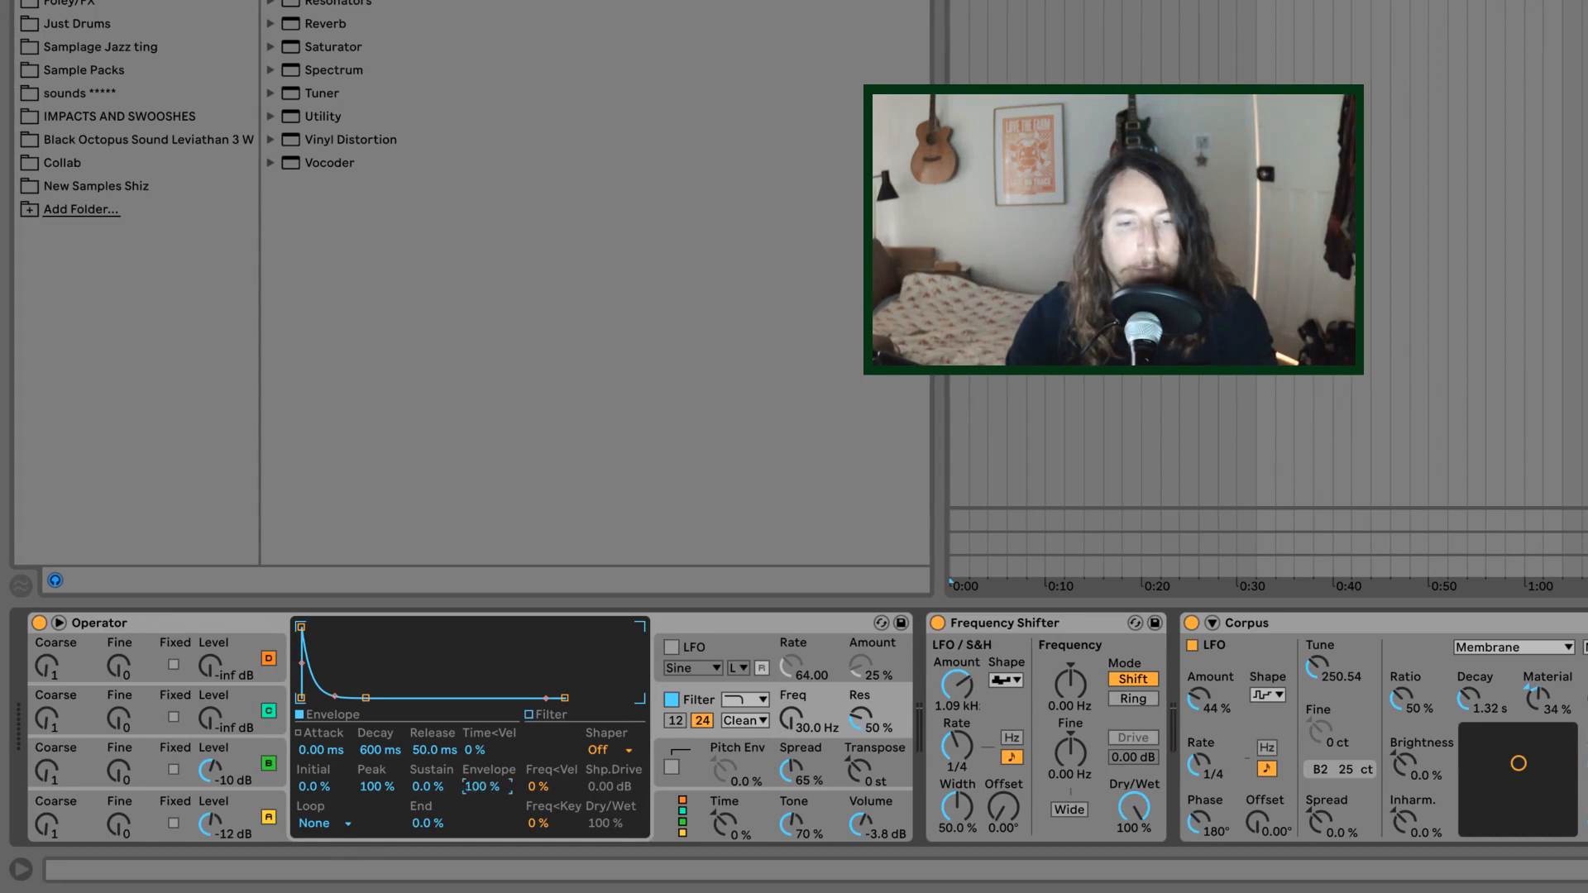
mouse_move(365, 698)
left_mouse_down()
mouse_move(375, 663)
mouse_move(319, 657)
mouse_move(386, 674)
left_mouse_up()
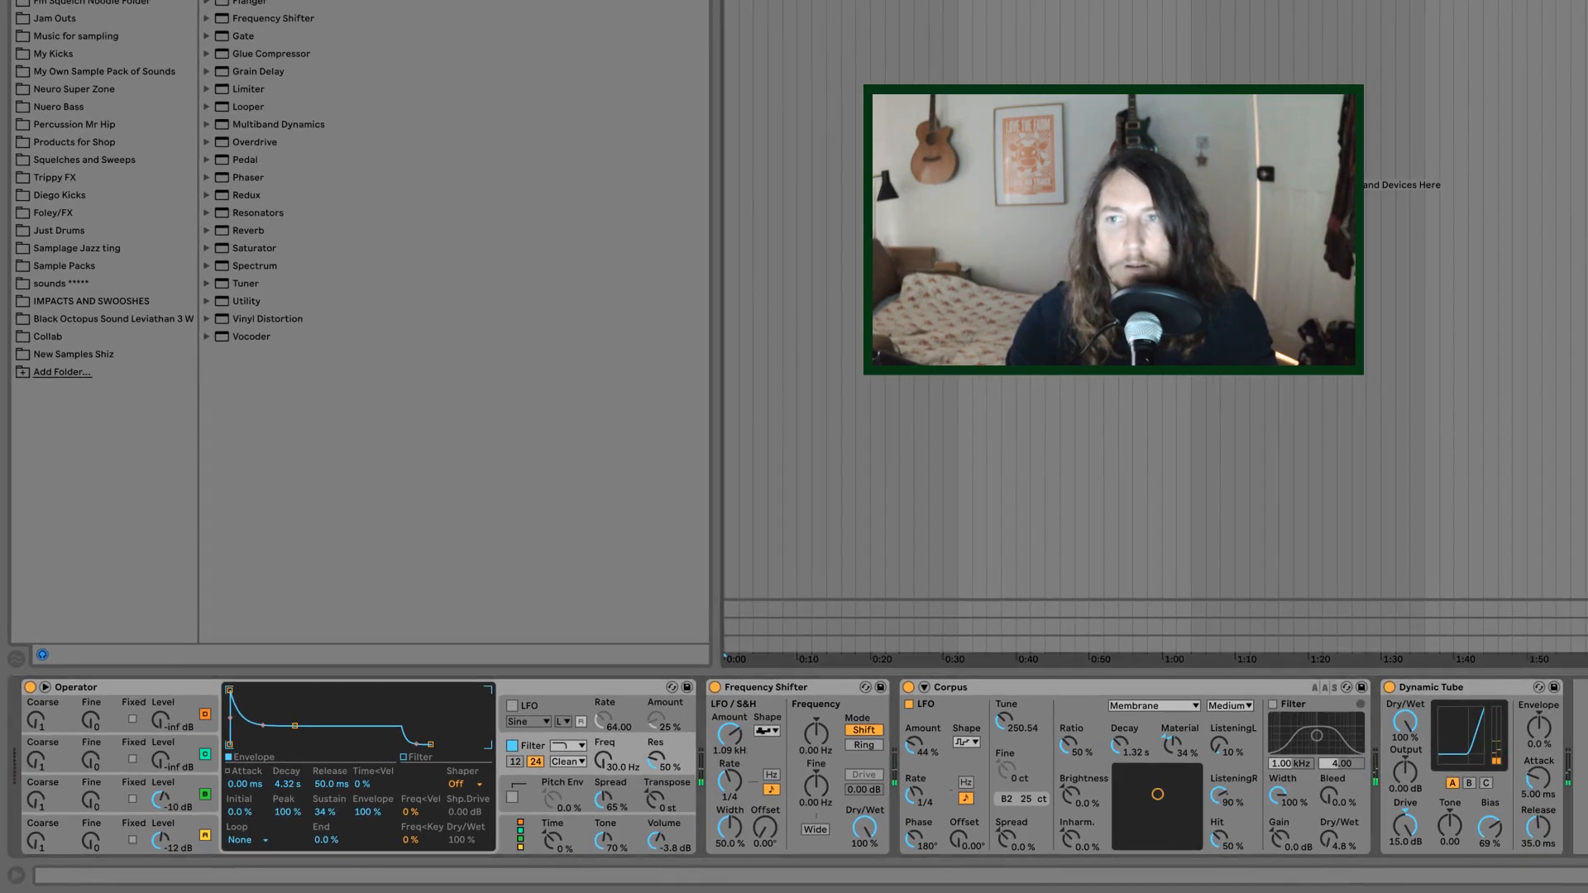
key("space")
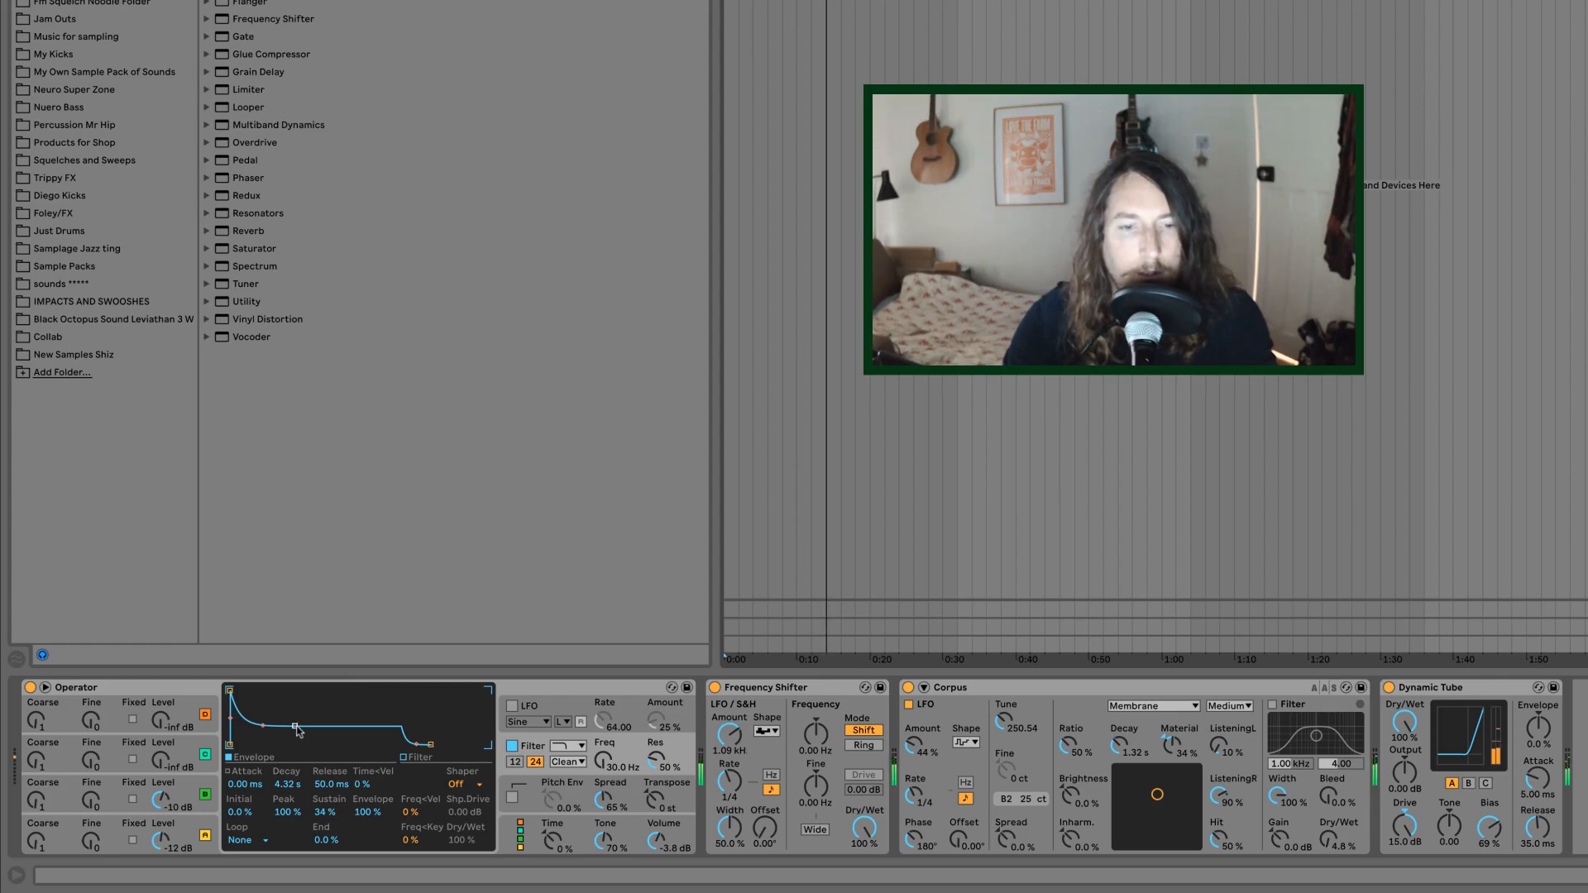
left_click_drag(297, 727, 282, 721)
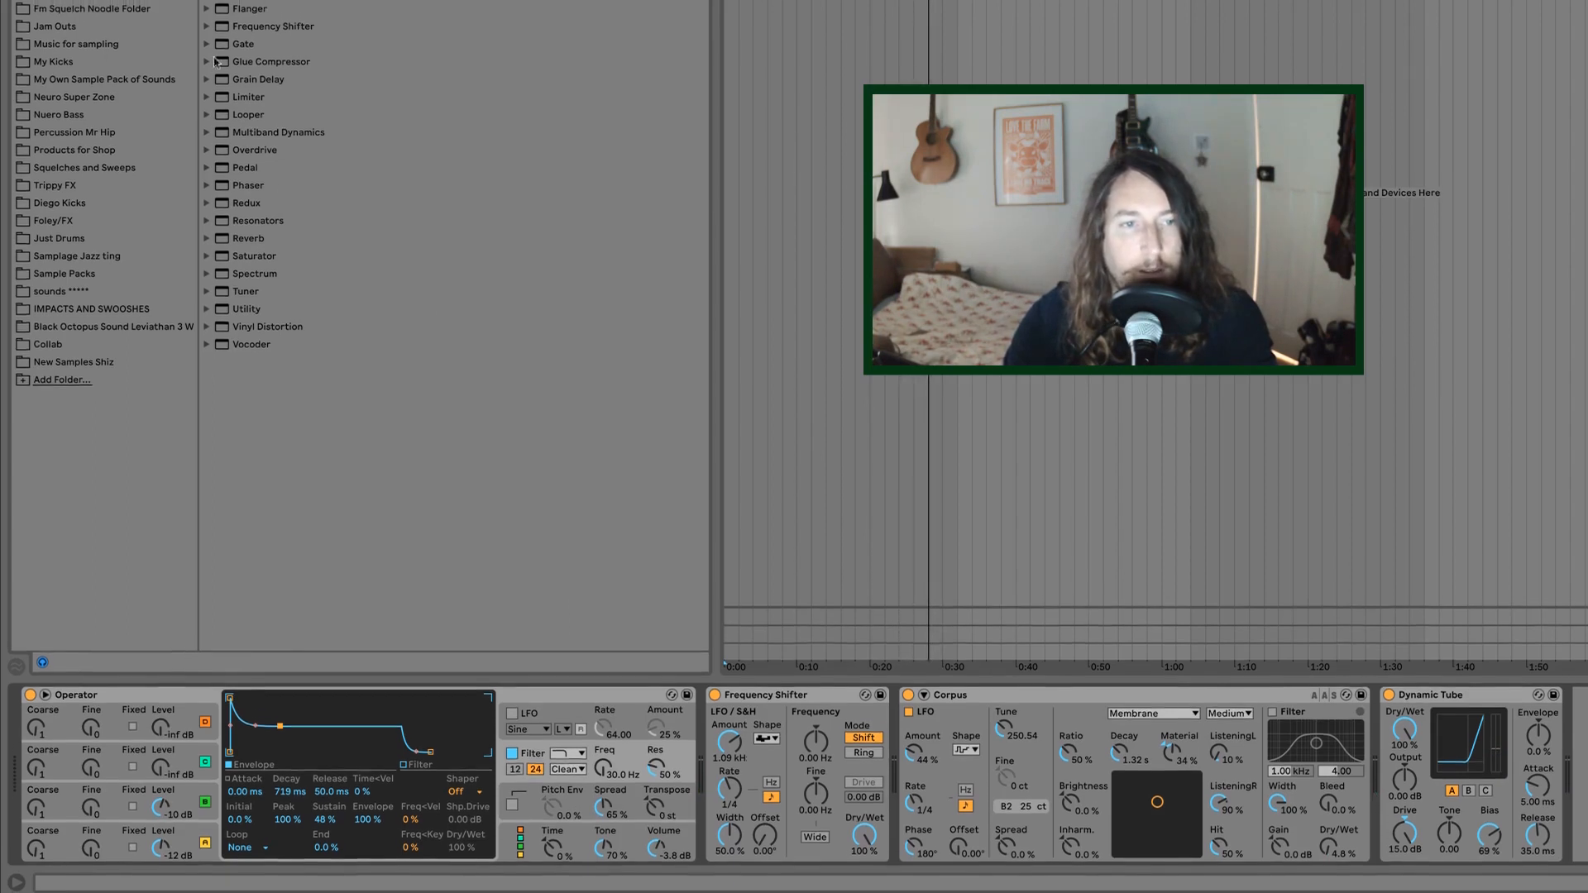
- Add a Flanger after the Dynamic Tube with a 727 Hz high-pass, 3.04 ms delay time and 0.84 feedback
double_click(252, 52)
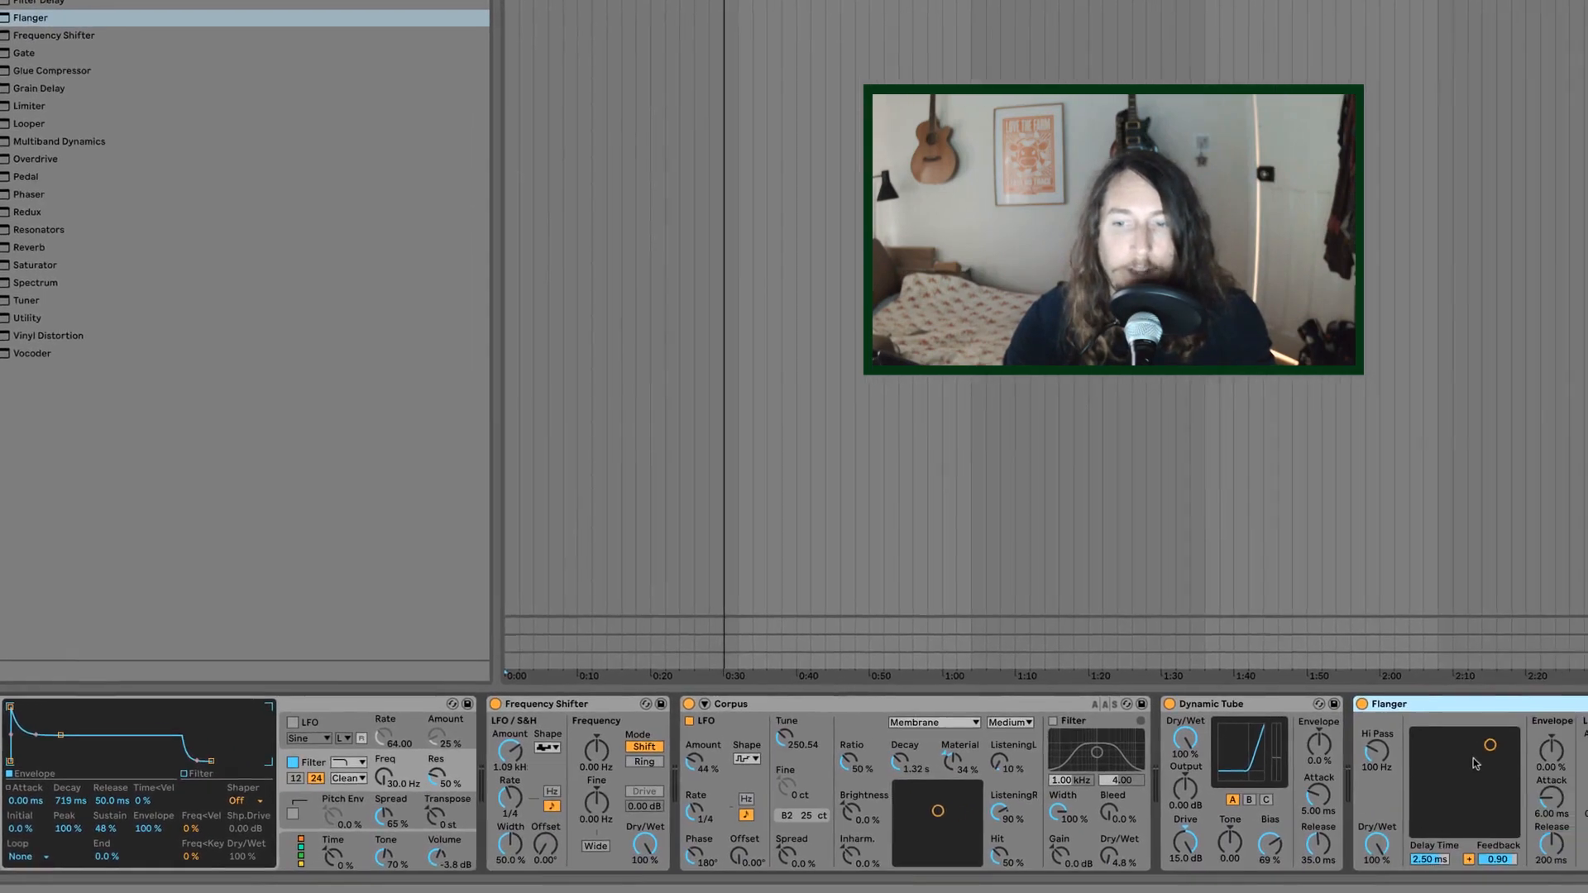
left_click_drag(1498, 780, 1498, 818)
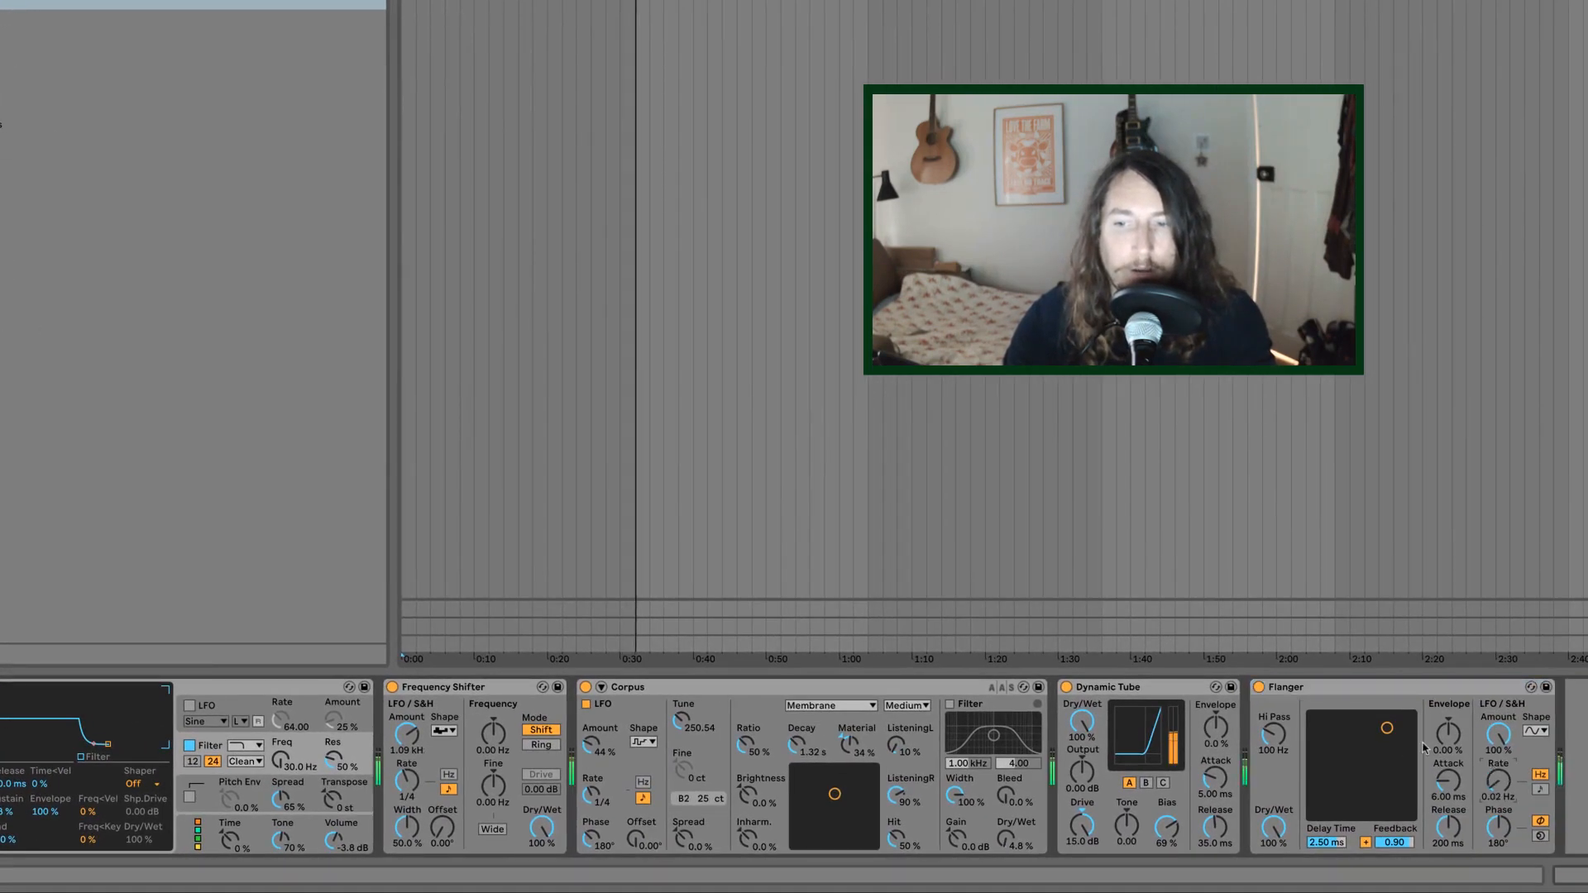
left_click_drag(1389, 731, 1391, 758)
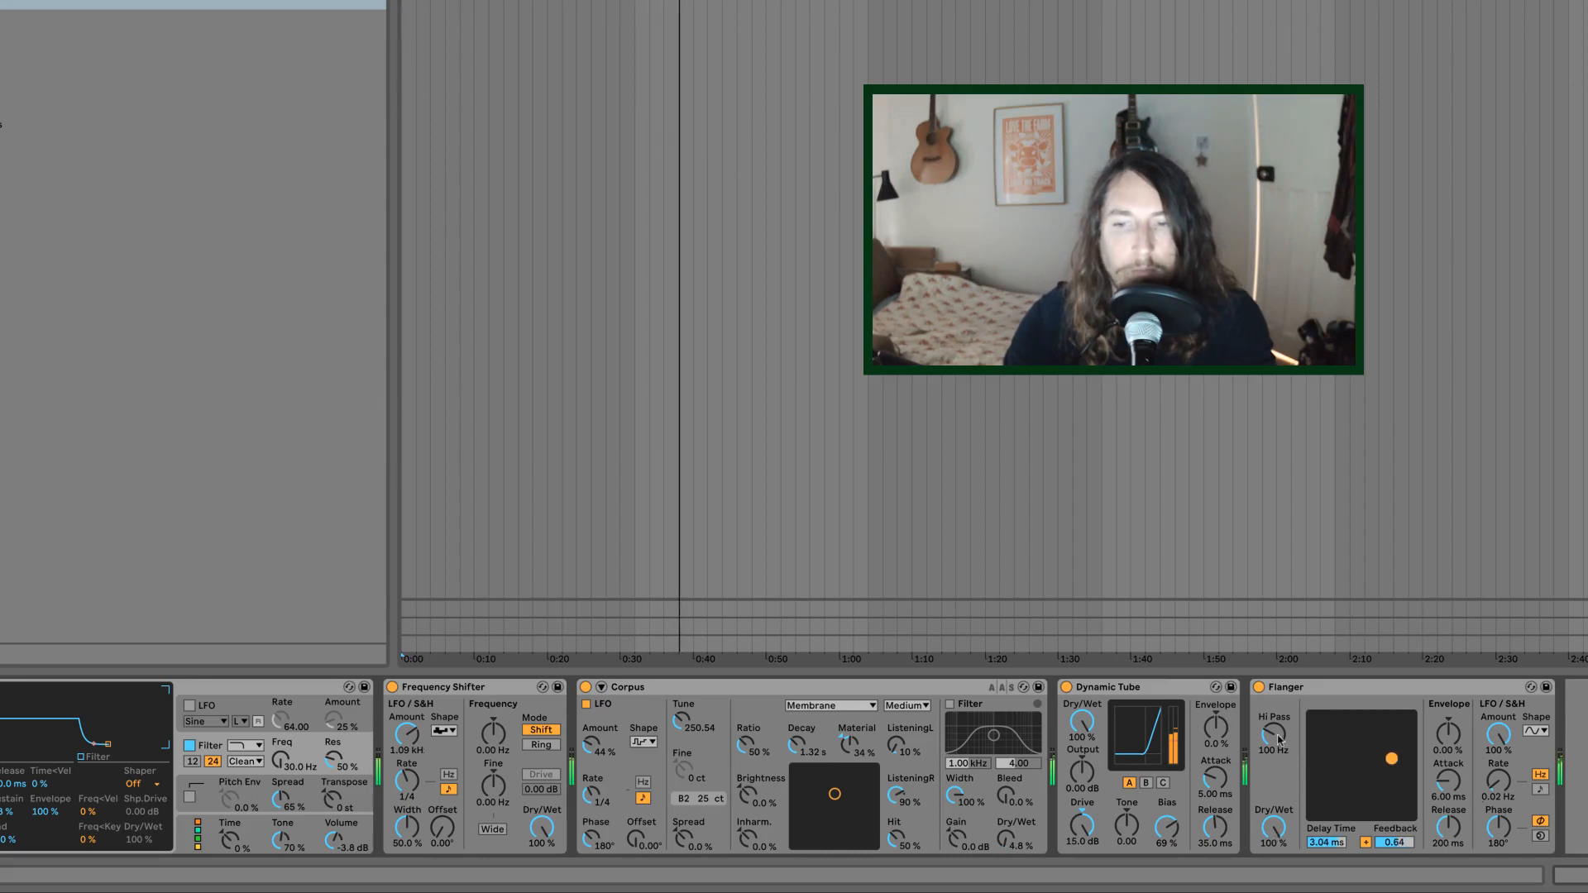
left_click_drag(1274, 735, 1275, 725)
mouse_move(1391, 757)
left_mouse_down()
mouse_move(1349, 729)
mouse_move(1406, 717)
mouse_move(1392, 736)
left_mouse_up()
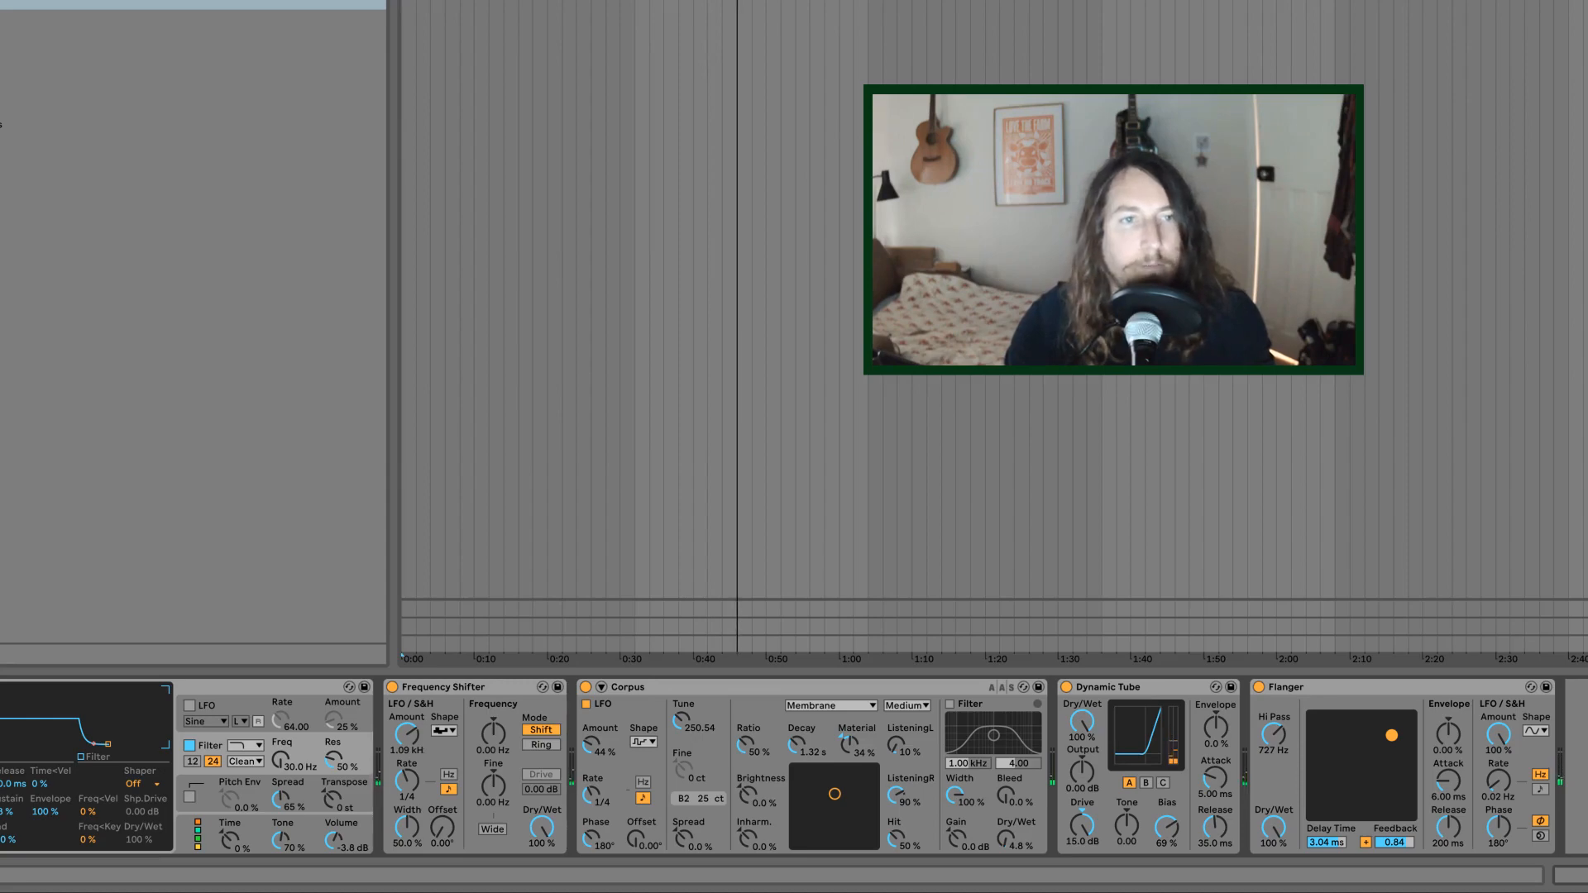
- Add a Phaser after the Flanger and change its LFO shape to the last stepped sample-and-hold waveform
left_click(141, 174)
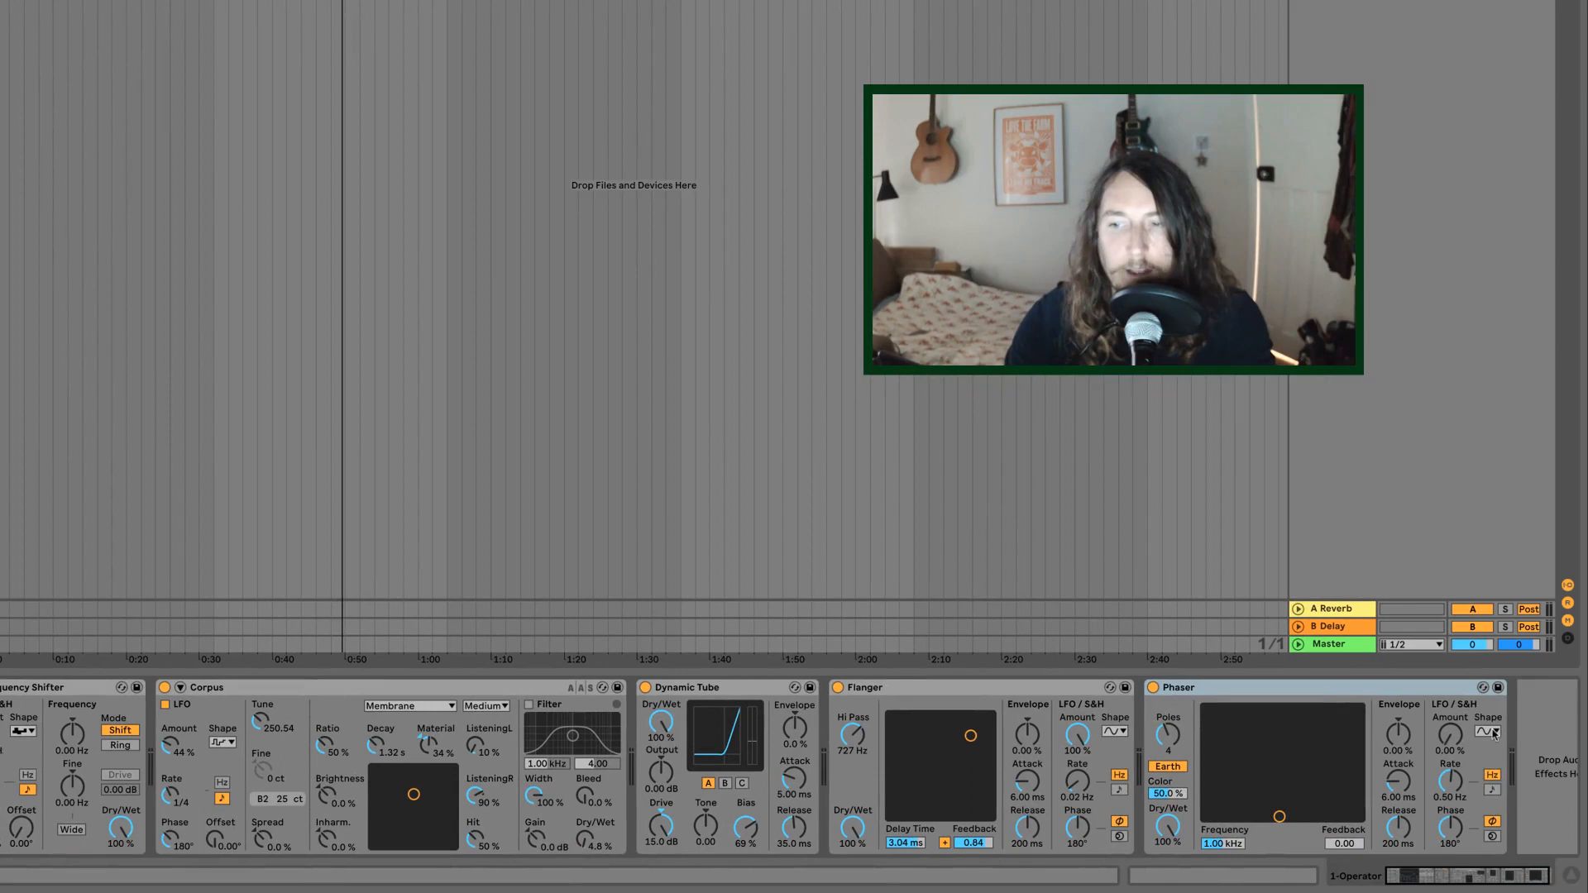
left_click(1488, 731)
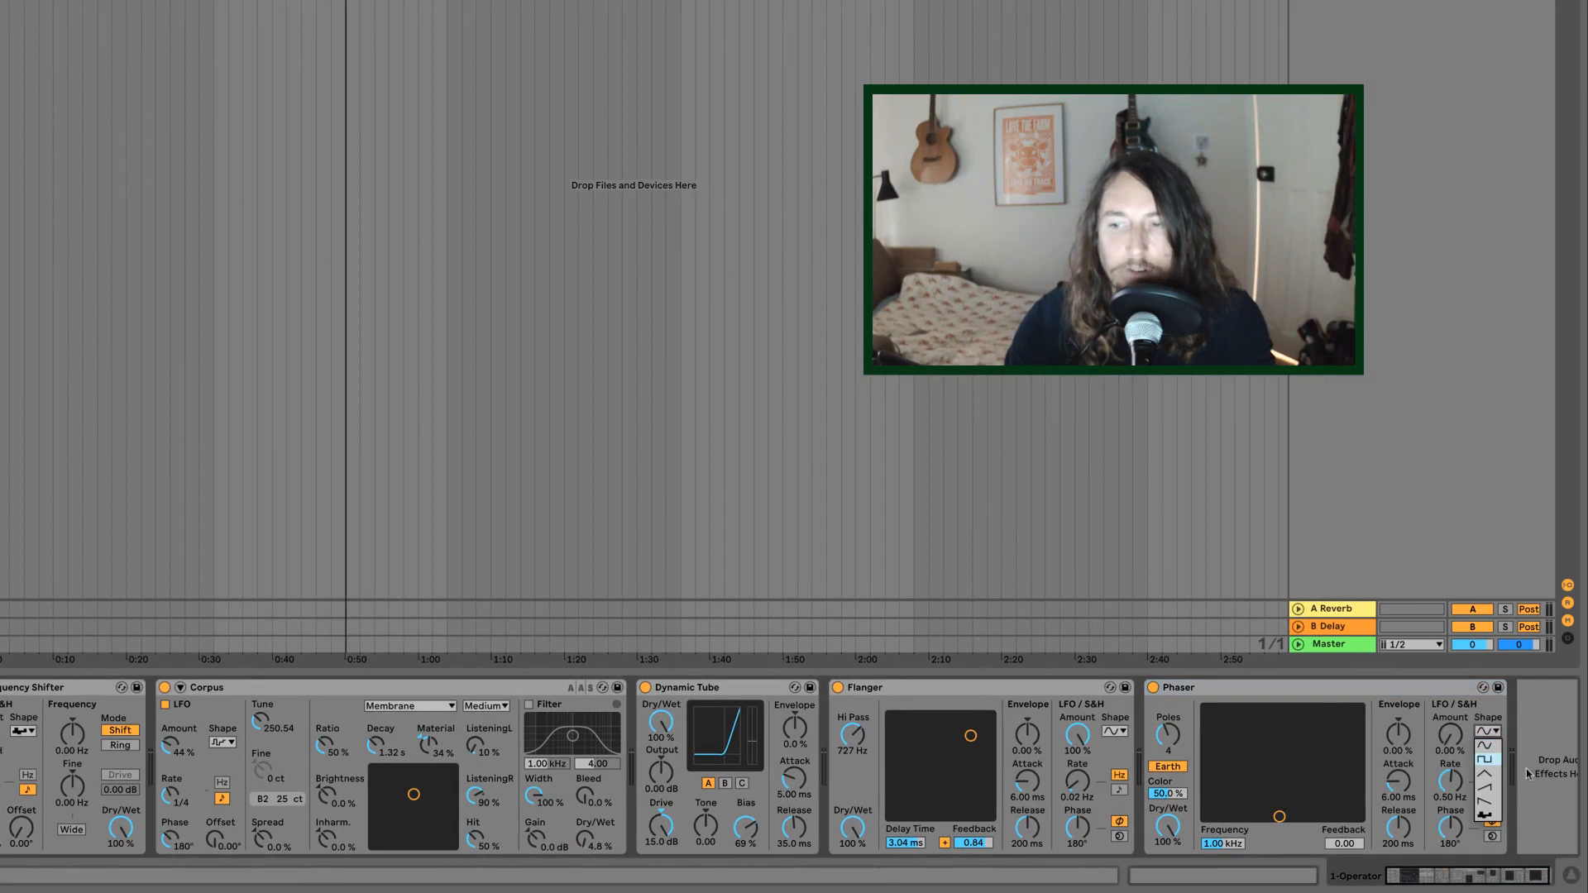
left_click(1487, 817)
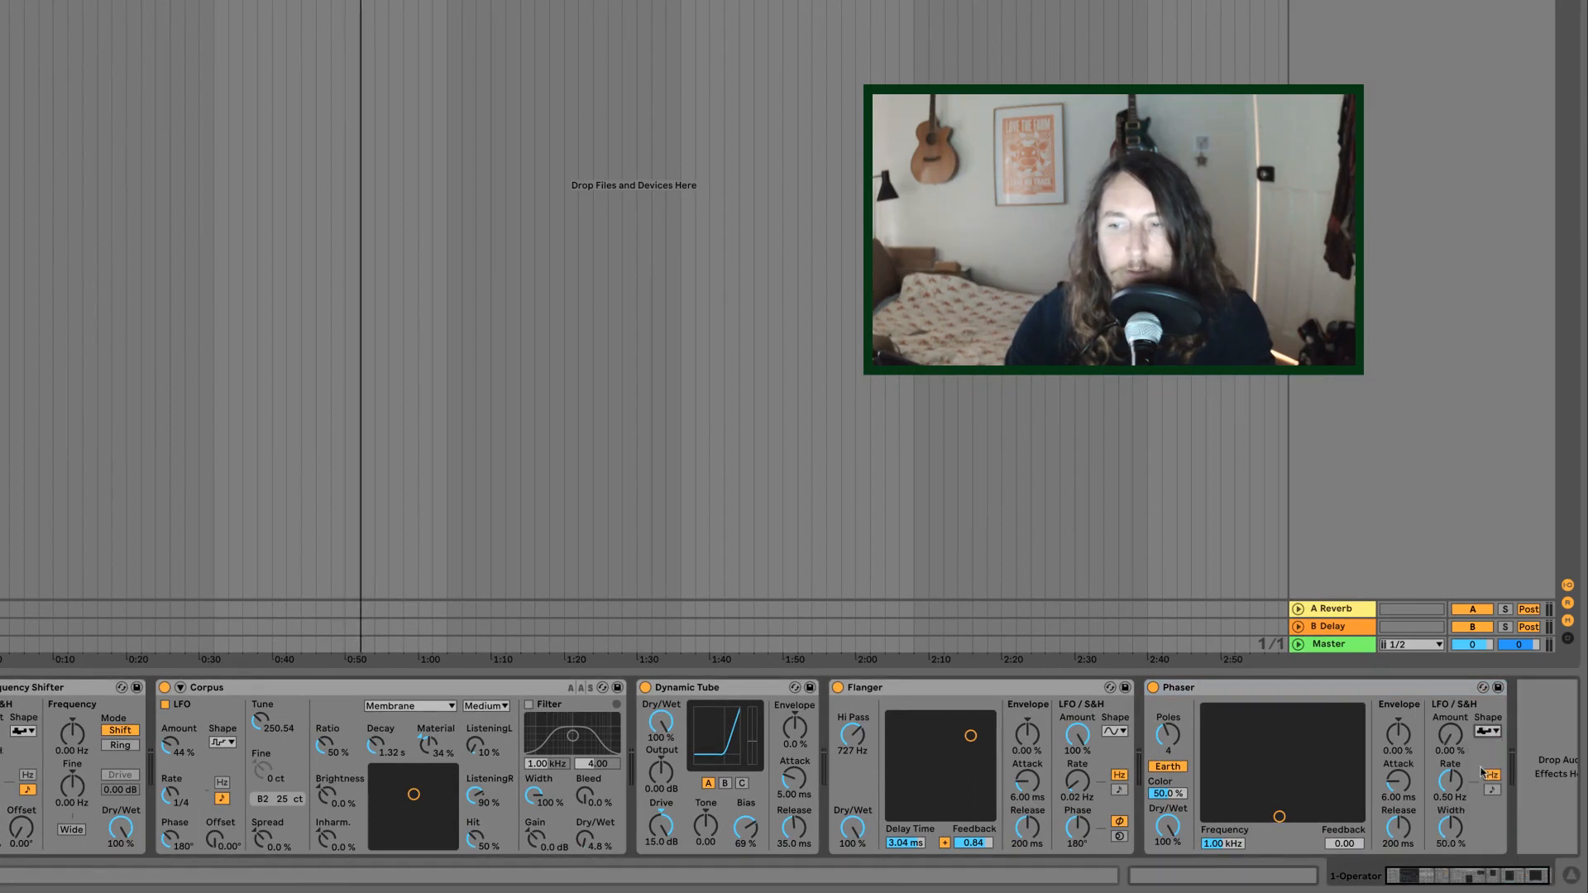
- Set the Phaser's LFO to 72.2% amount and a tempo-synced 1/4 rate, with the frequency at 6.49 kHz and feedback at 0.93
left_click_drag(1462, 749, 1462, 670)
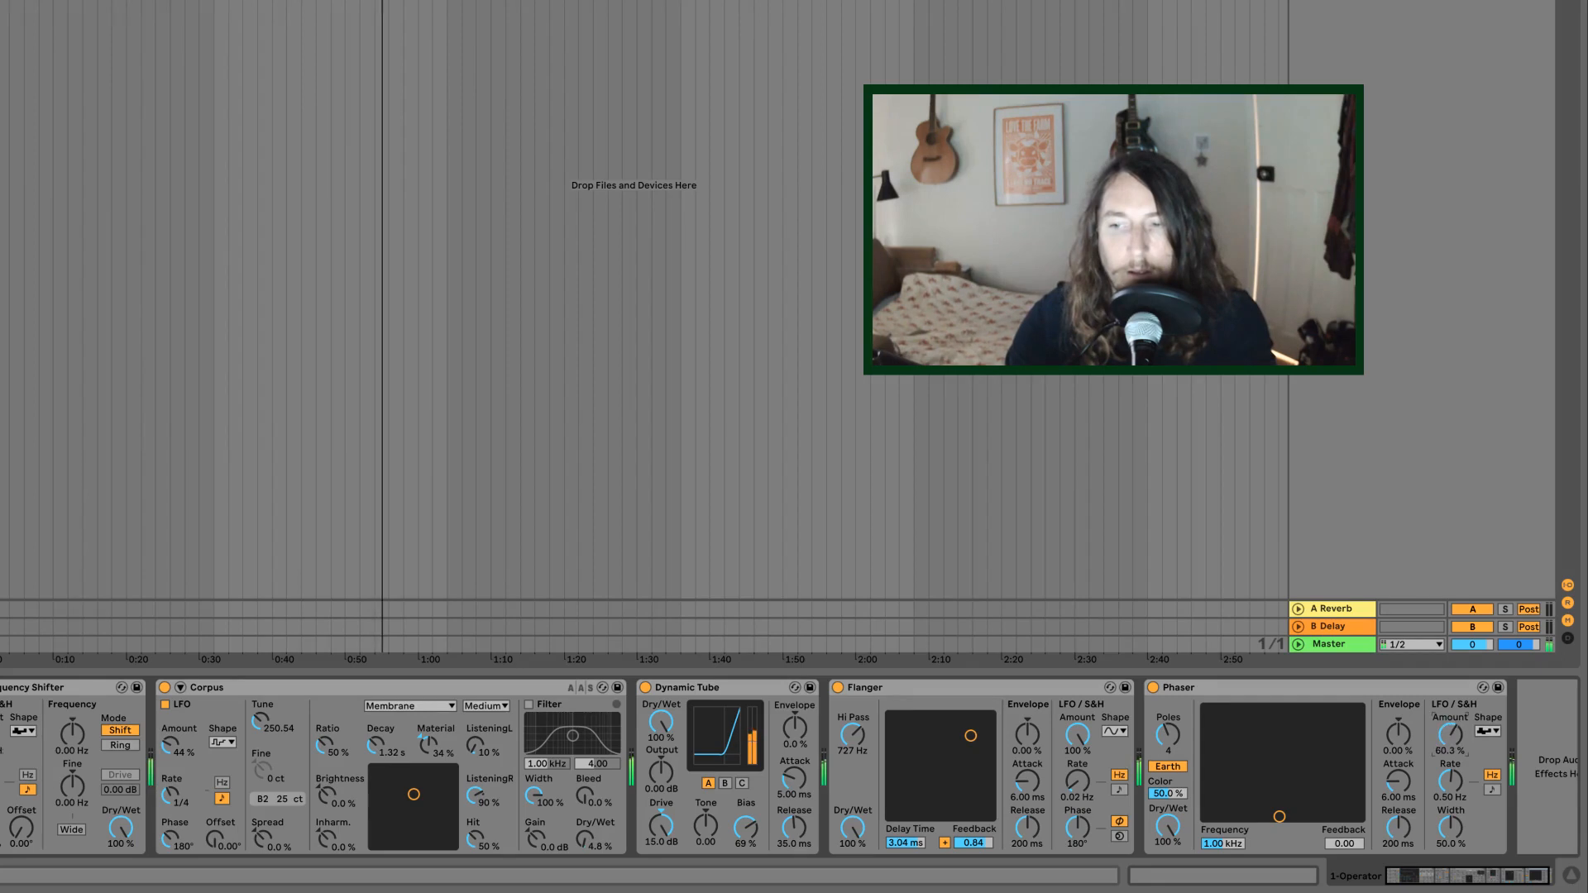
left_click(1492, 790)
left_click_drag(1461, 786, 1461, 774)
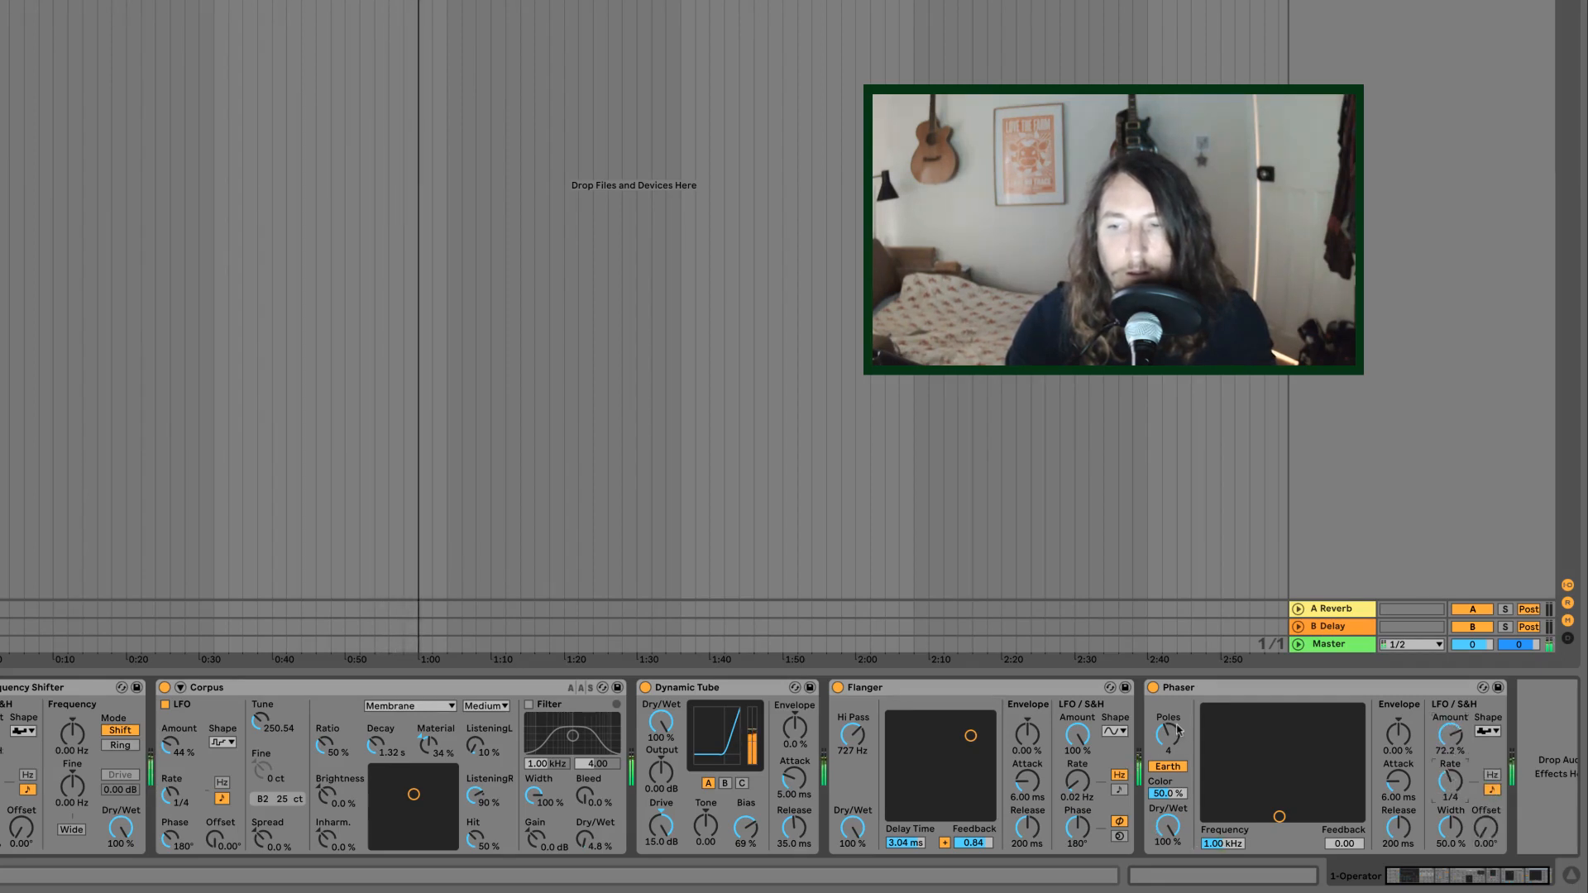
left_click_drag(1320, 814, 1331, 734)
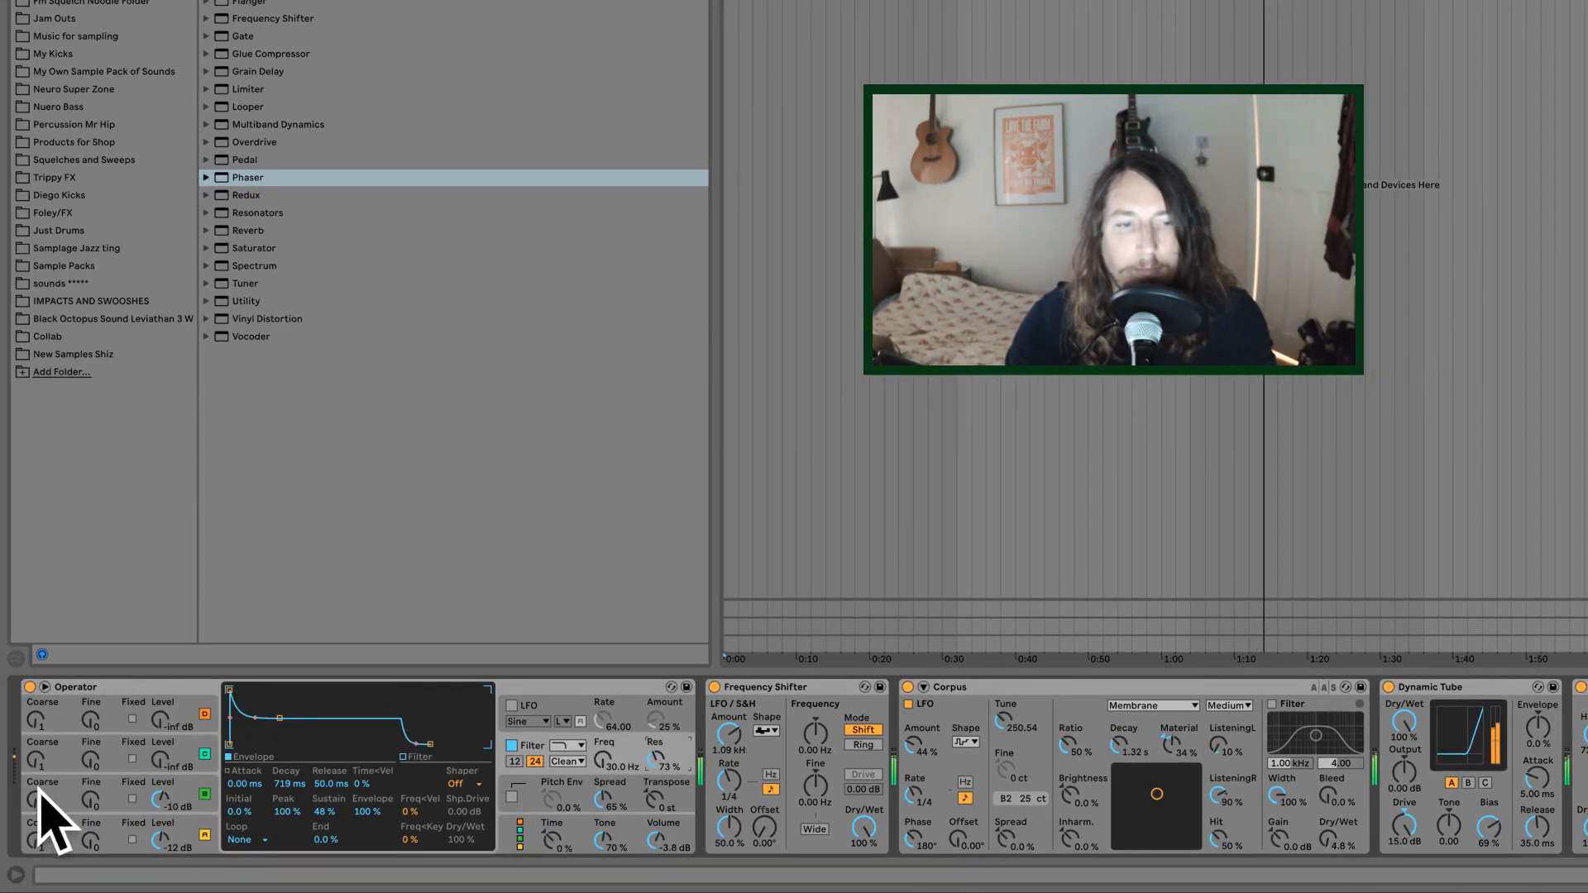
- Set Operator's oscillator B coarse tuning to 4, raise oscillator C's level to -20 dB and adjust oscillator C's coarse tuning
left_click_drag(35, 798, 36, 744)
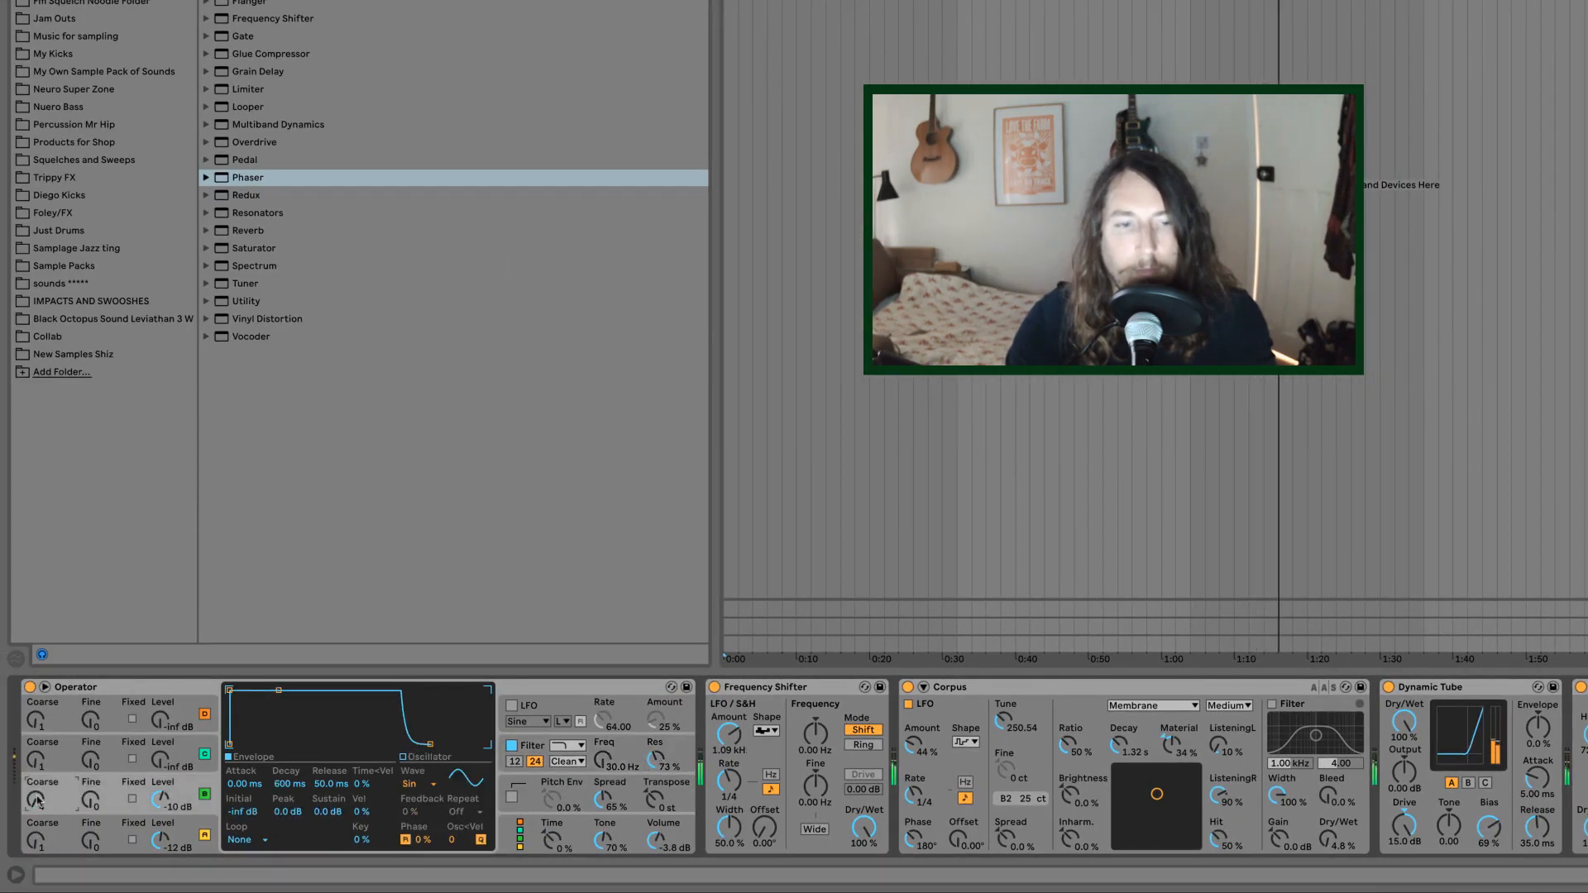
left_click_drag(155, 768, 156, 759)
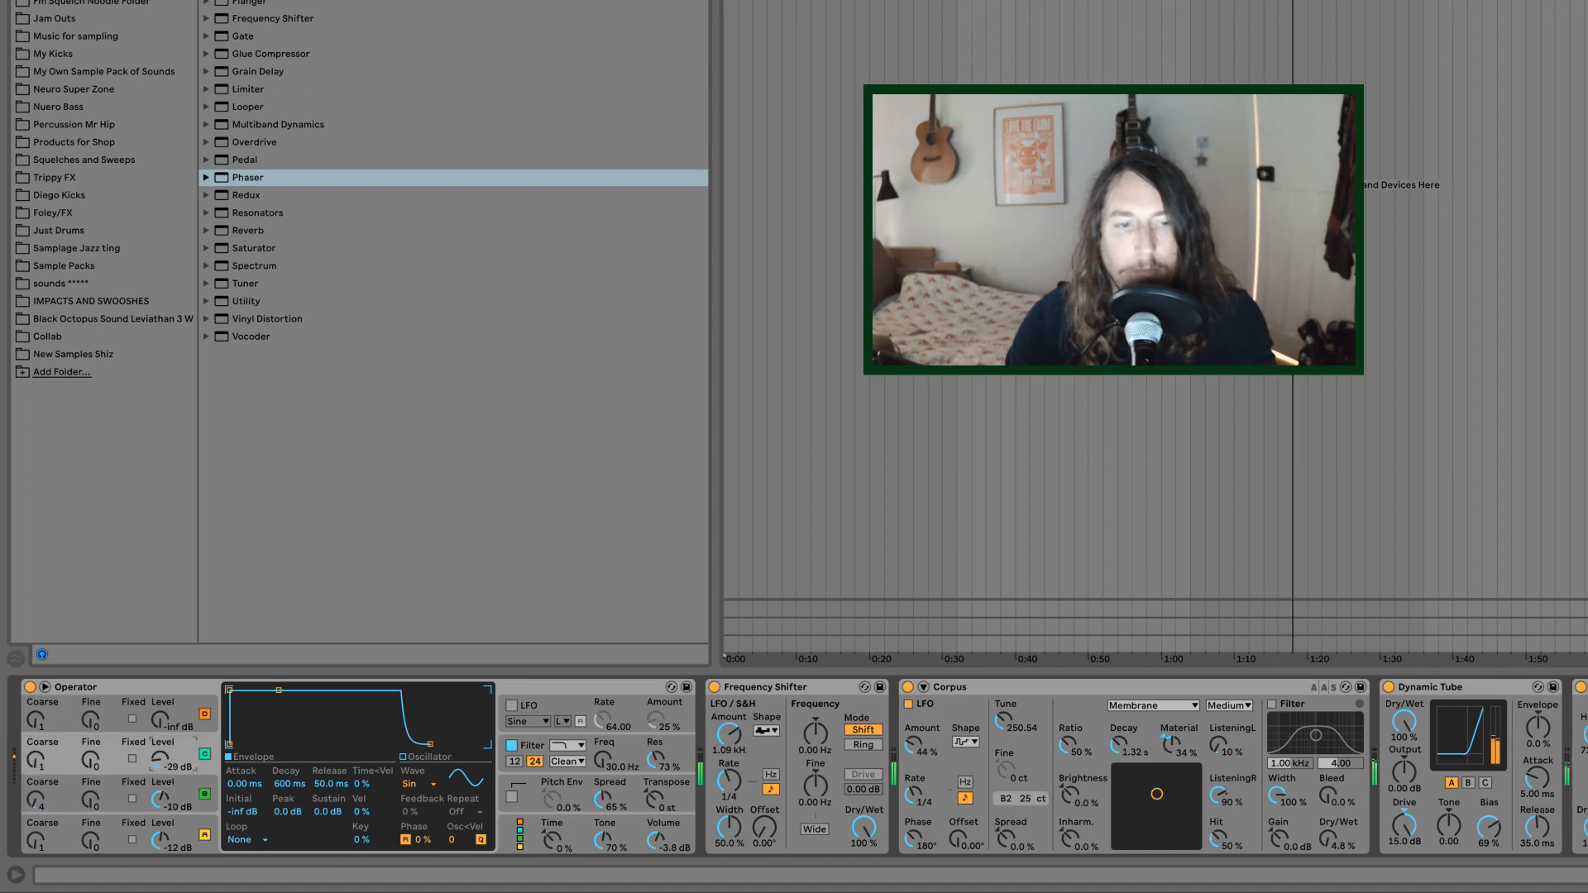
left_click(35, 799)
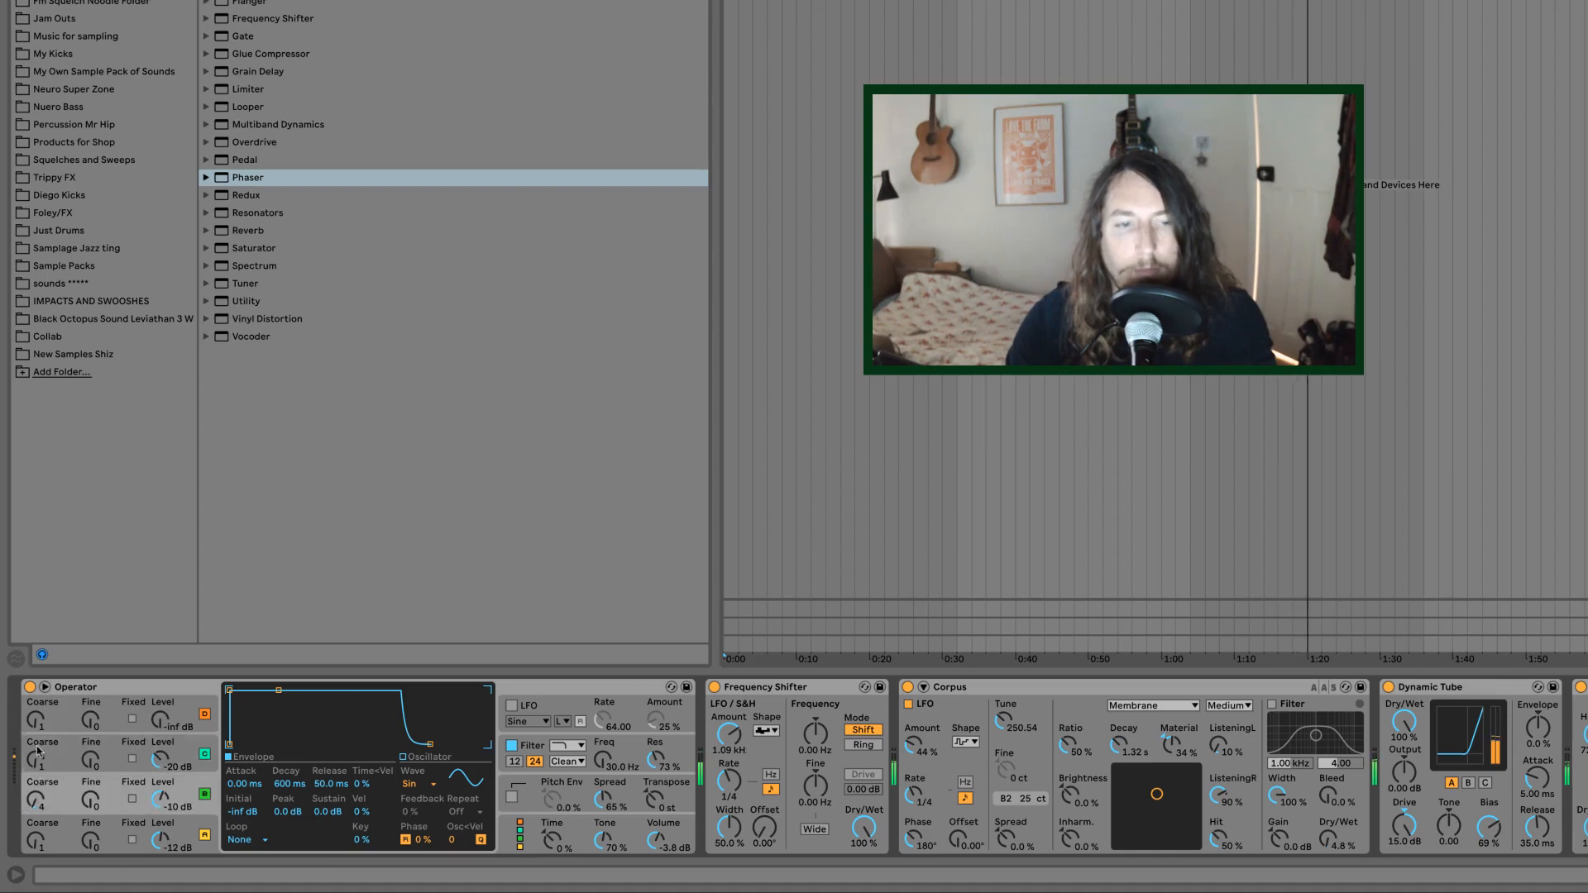
left_click_drag(36, 760, 96, 769)
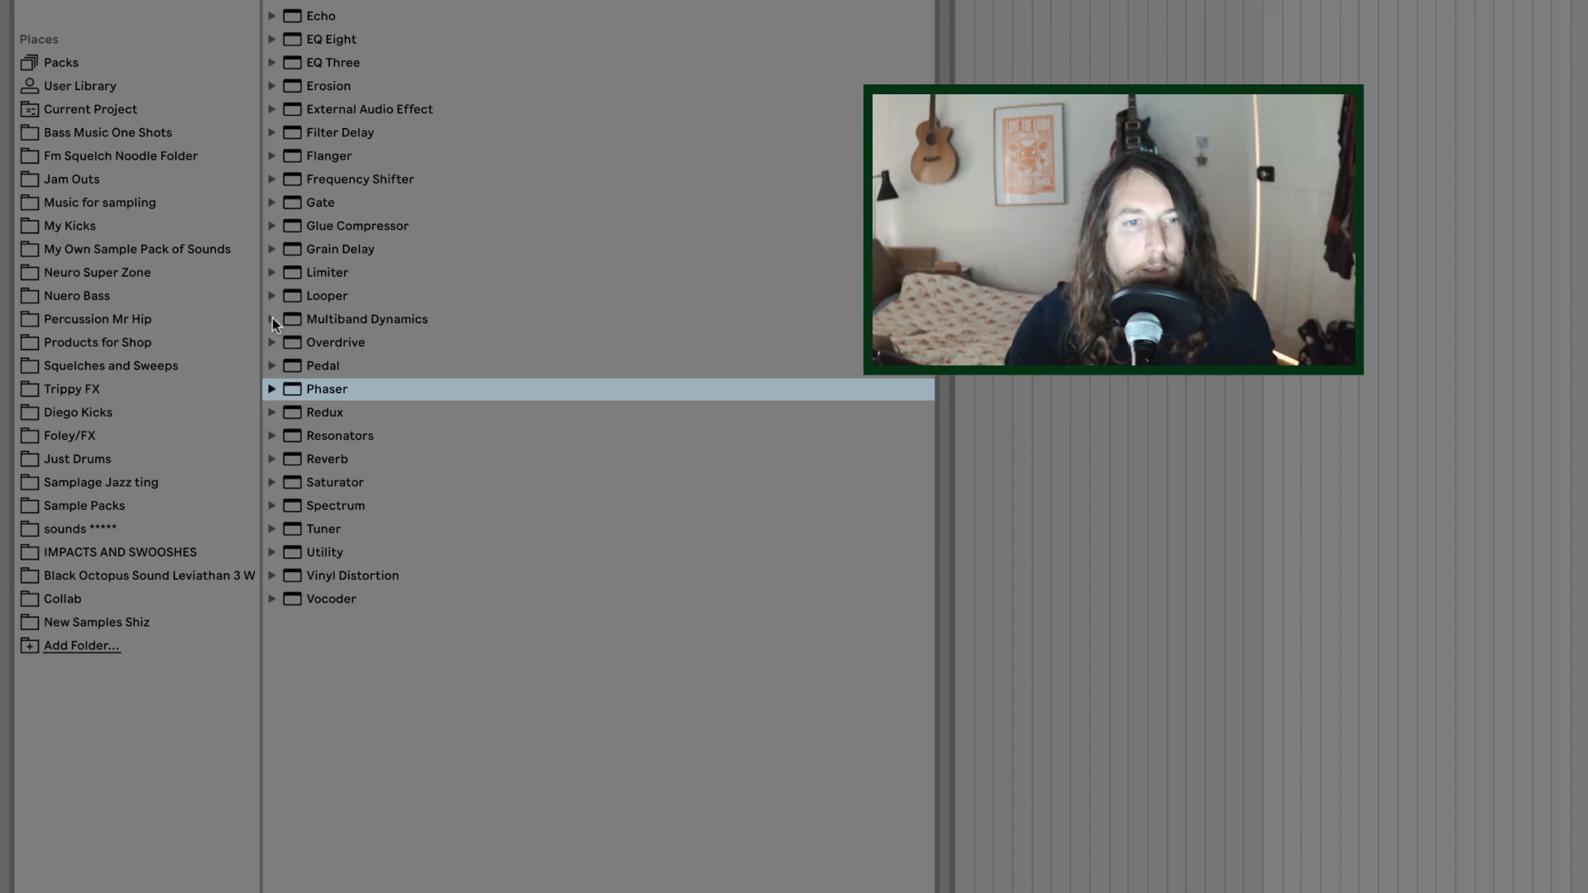
- Add the OTT preset of Multiband Dynamics after the Phaser and reduce its amount to 1.0%
left_click(272, 319)
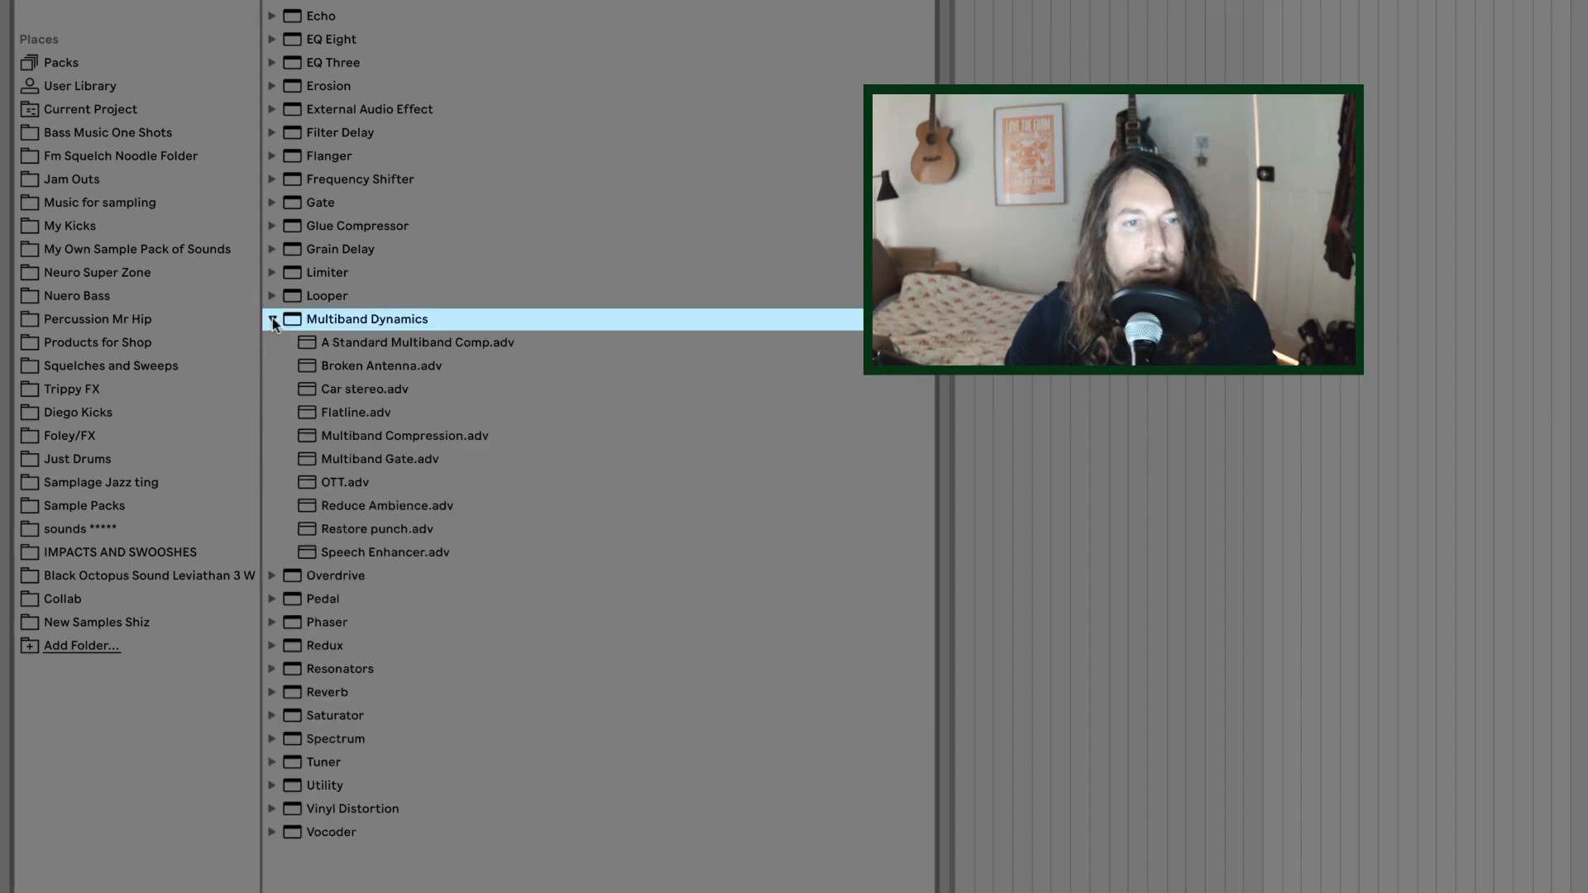
double_click(328, 482)
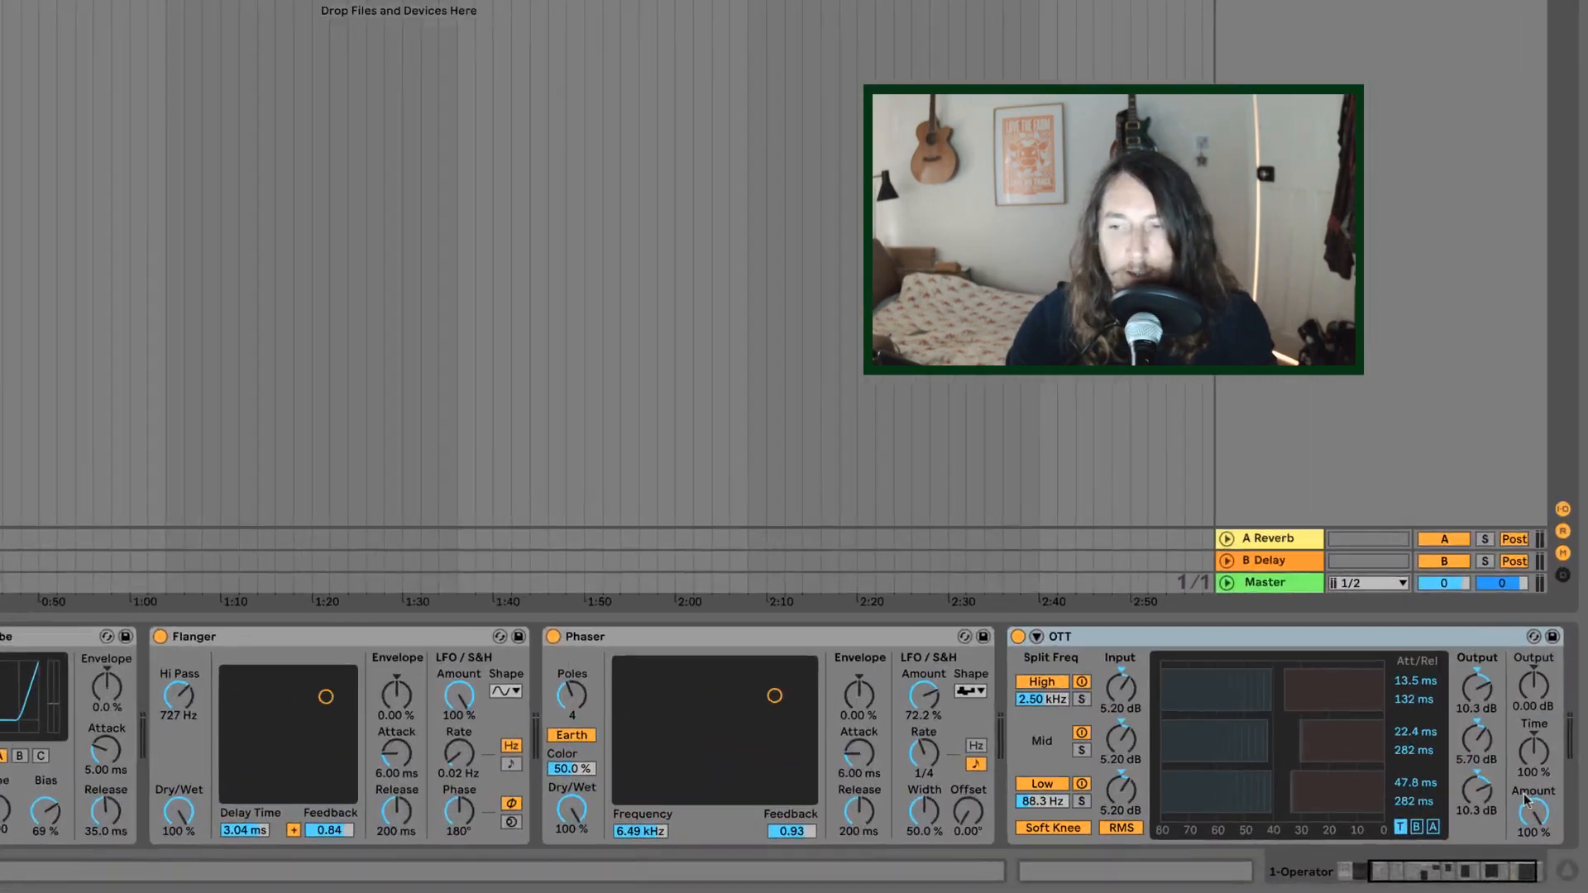
left_click_drag(1555, 842, 1555, 875)
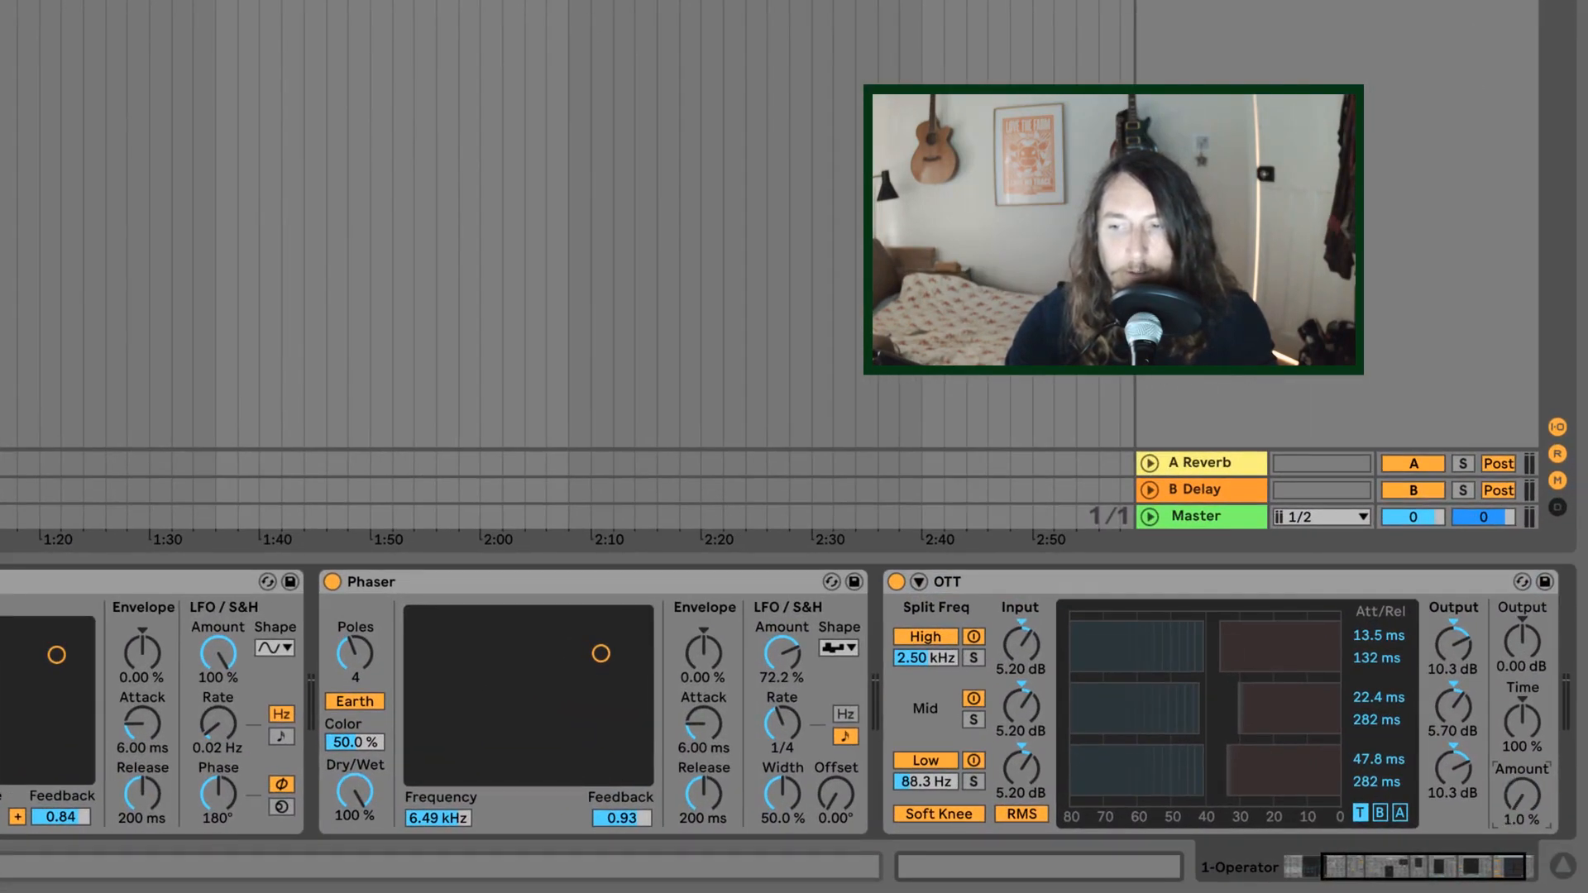
- Set OTT's amount to 66% and add a Glue Compressor after it with -36 dB threshold and 15 dB makeup
left_click_drag(1522, 796, 1522, 754)
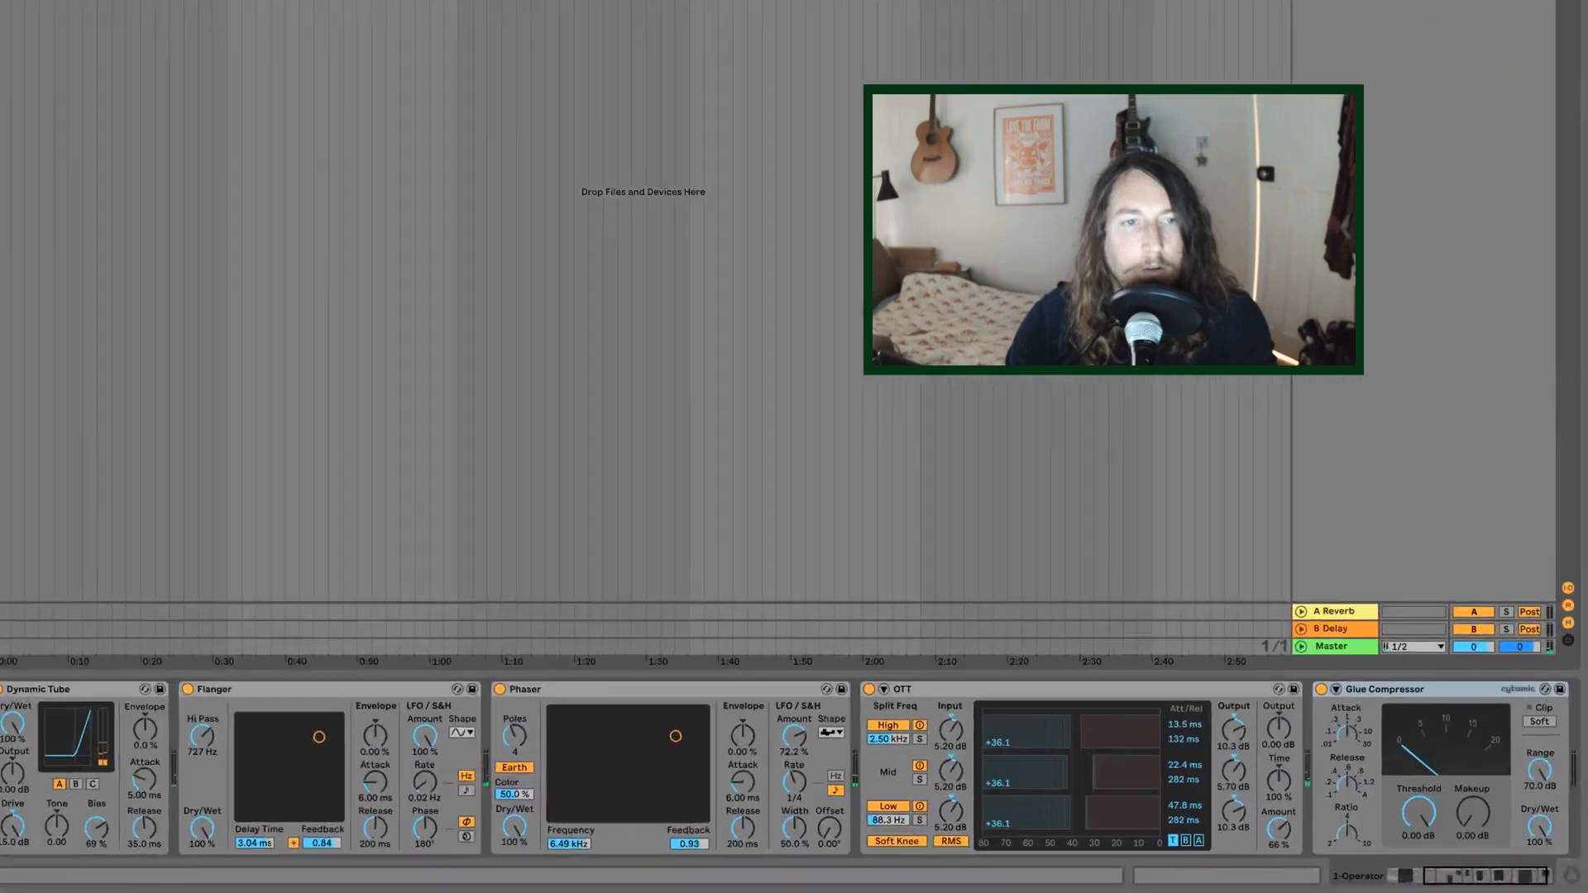
left_click_drag(1417, 813, 1418, 830)
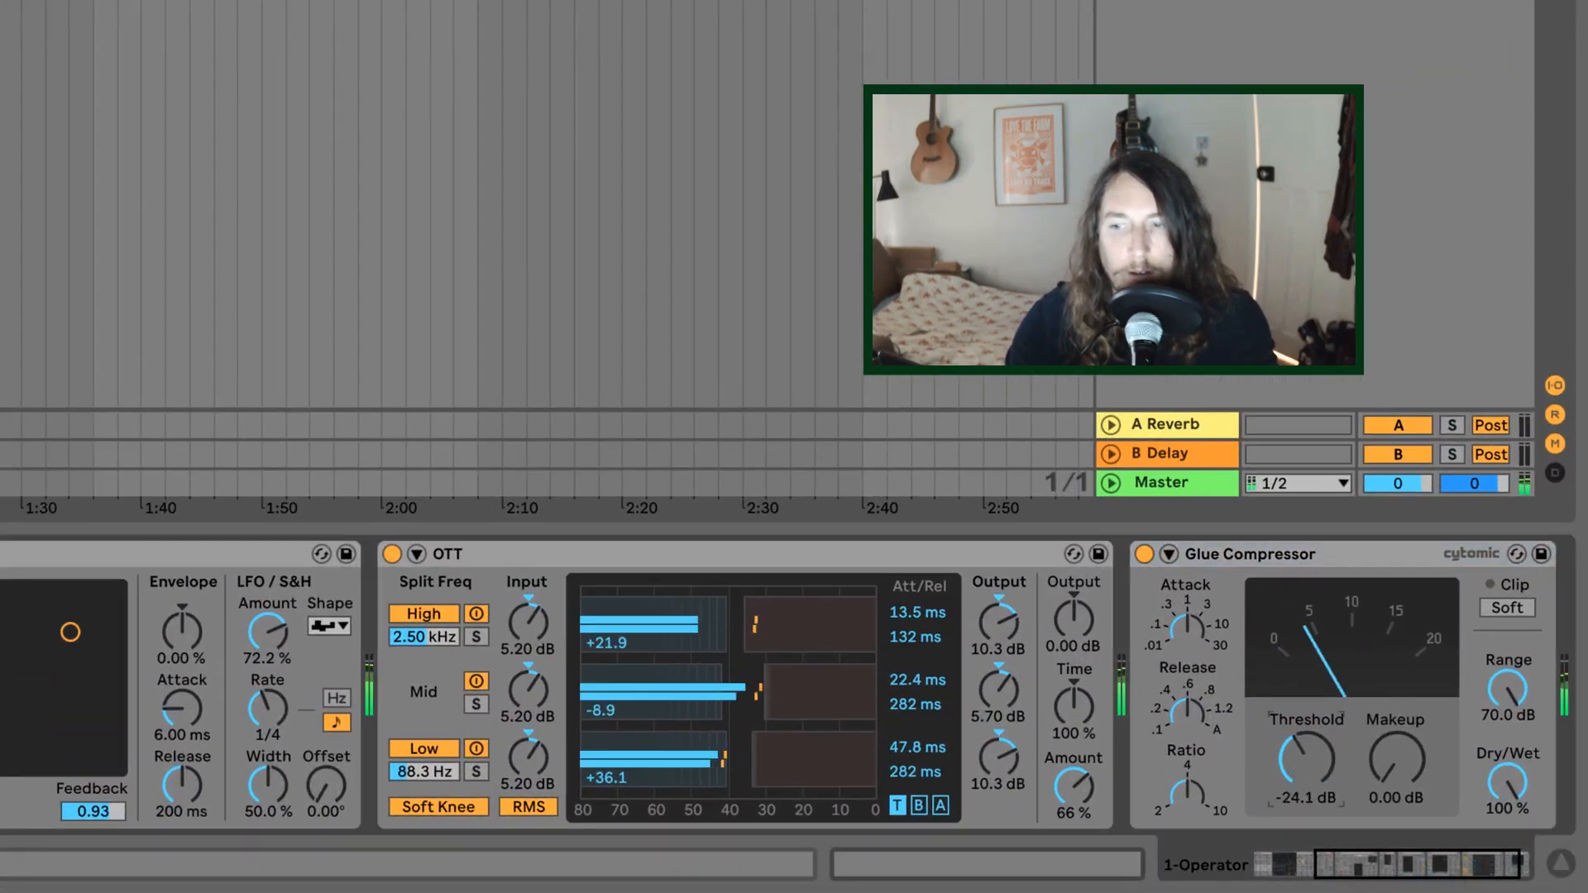
left_click_drag(1303, 765, 1303, 798)
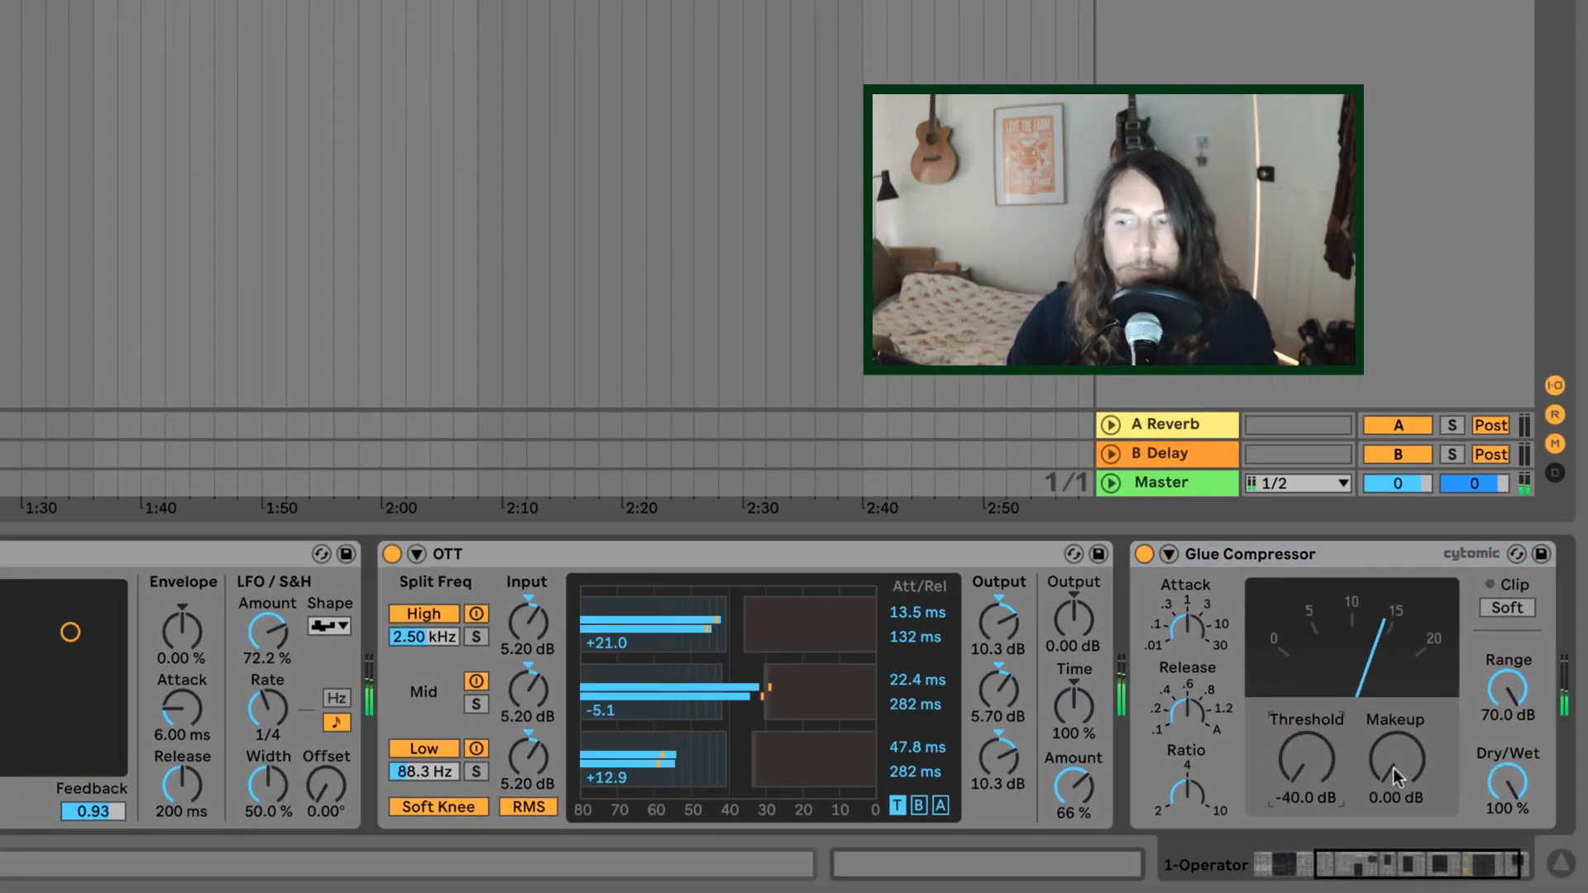
left_click_drag(1306, 760, 1306, 844)
left_click_drag(1397, 759, 1396, 682)
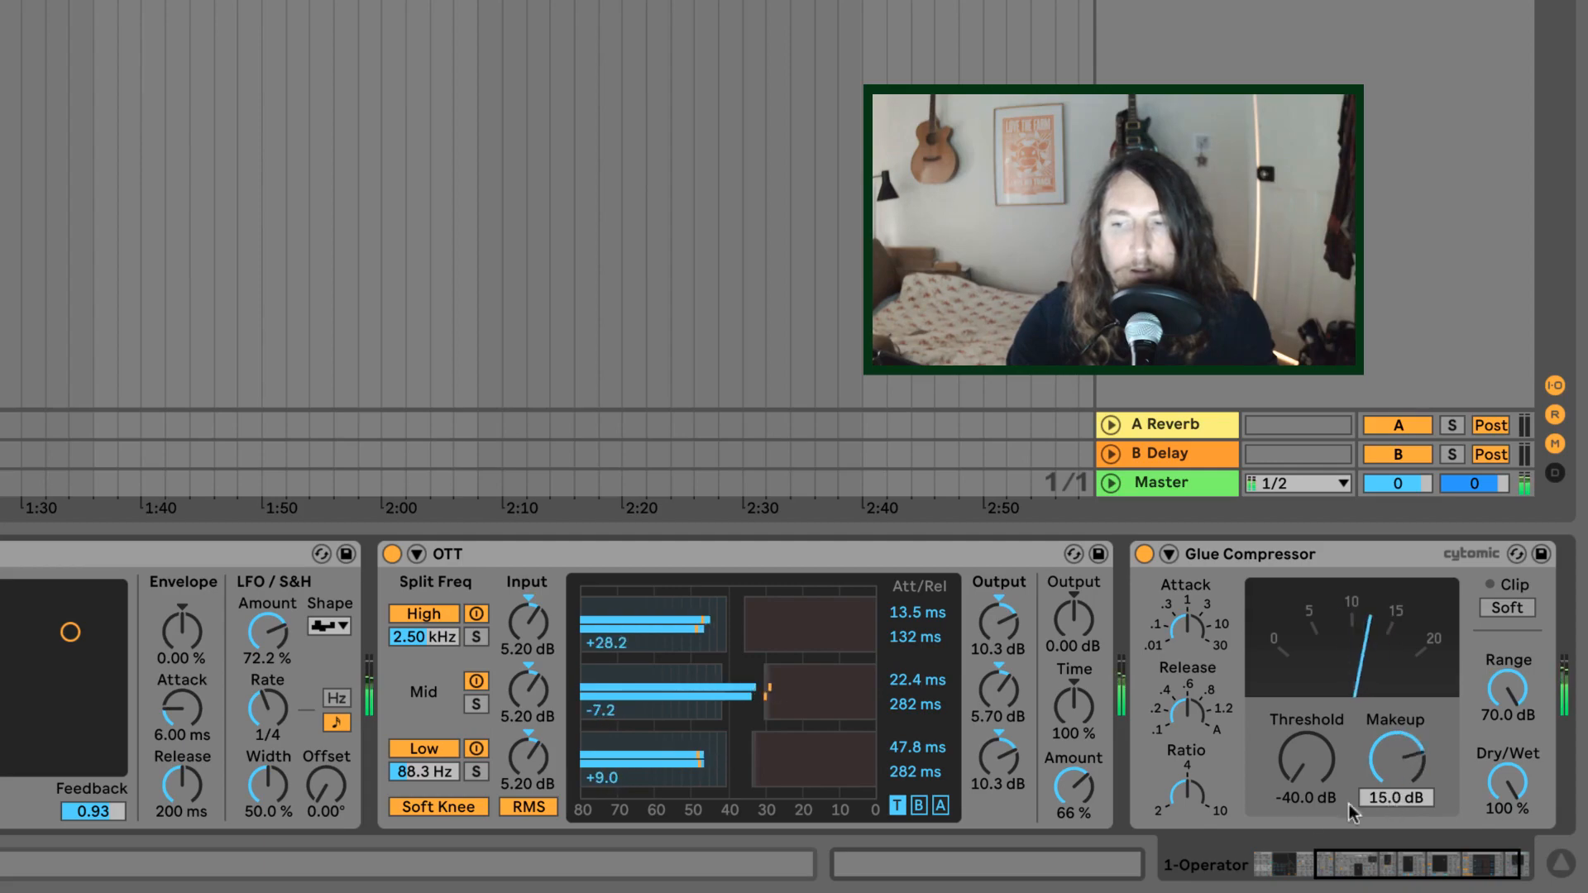
left_click_drag(1306, 759, 1306, 751)
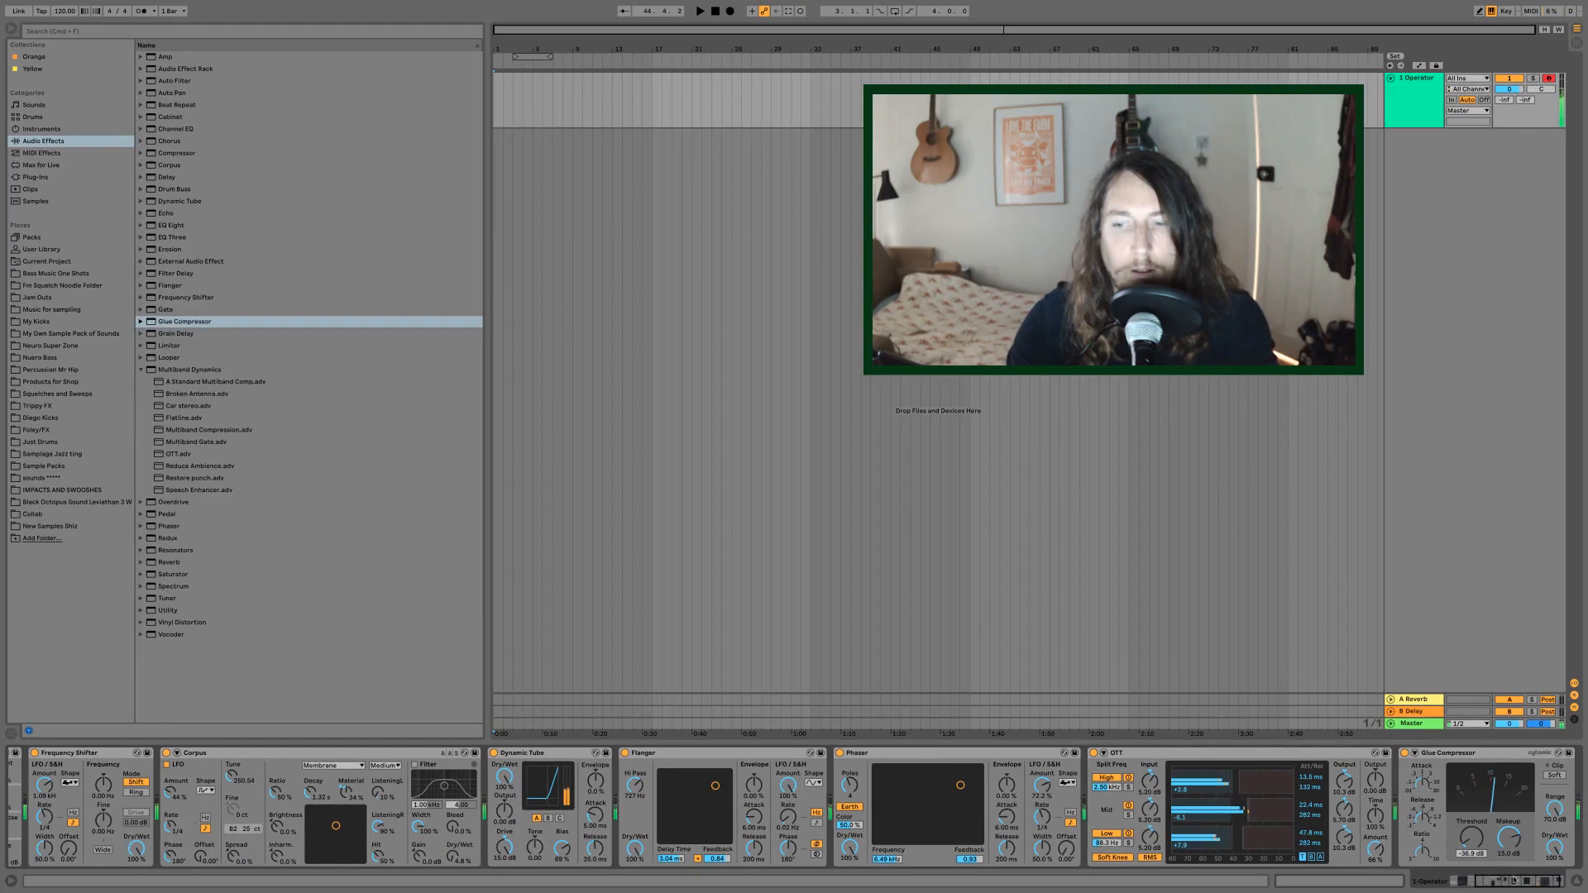
- Group the instrument and all its effects into an Instrument Rack and save it as the preset "Source material generator impct aatmpos"
left_click_drag(1514, 881, 1446, 889)
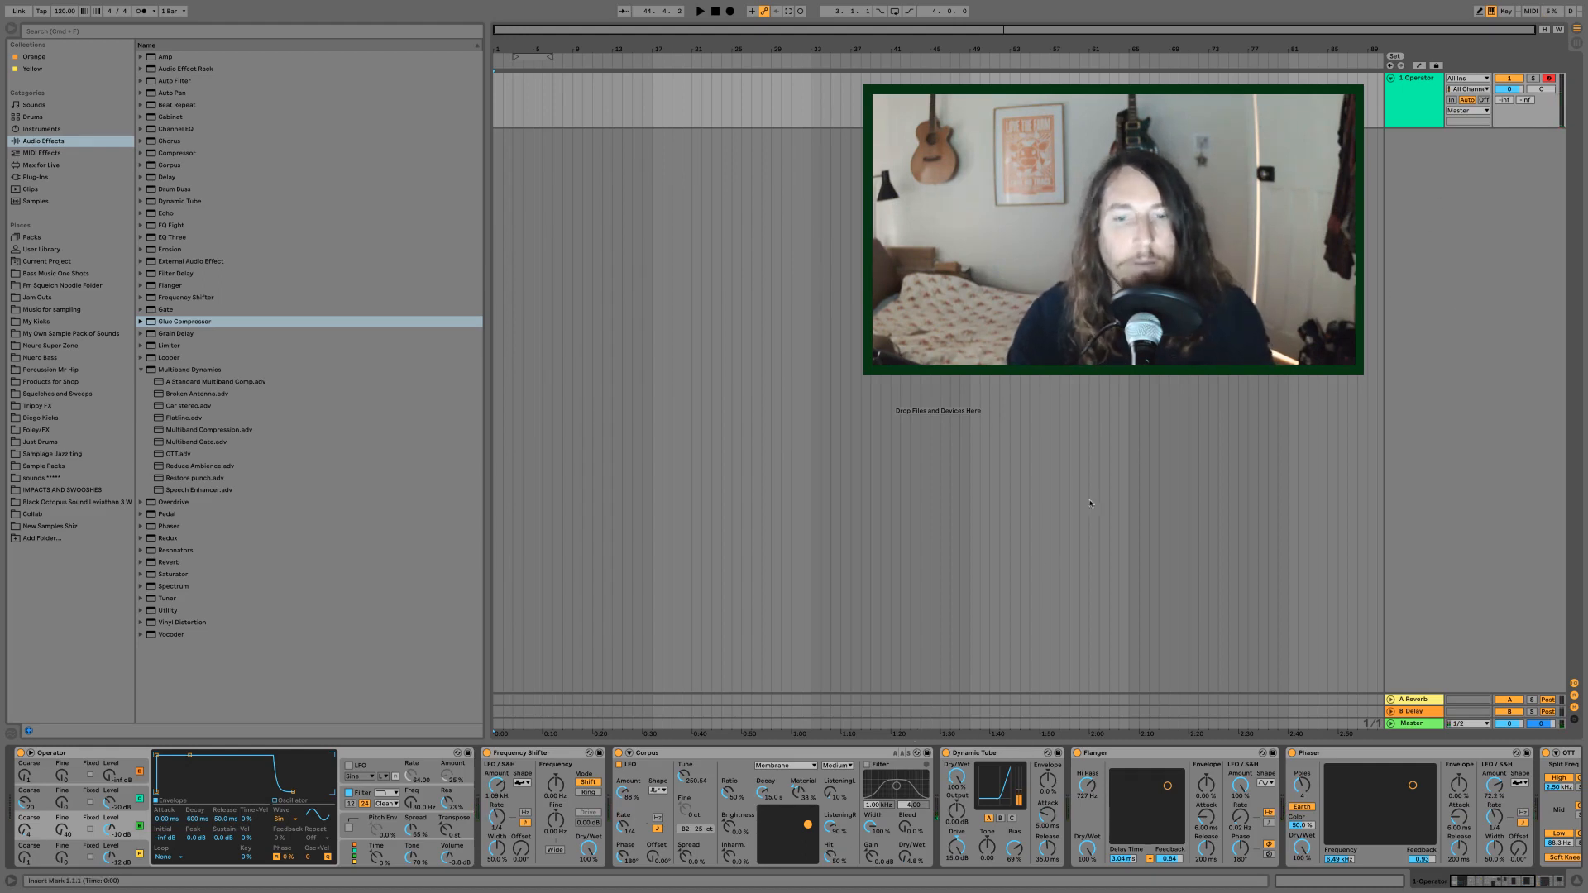
left_click(820, 757)
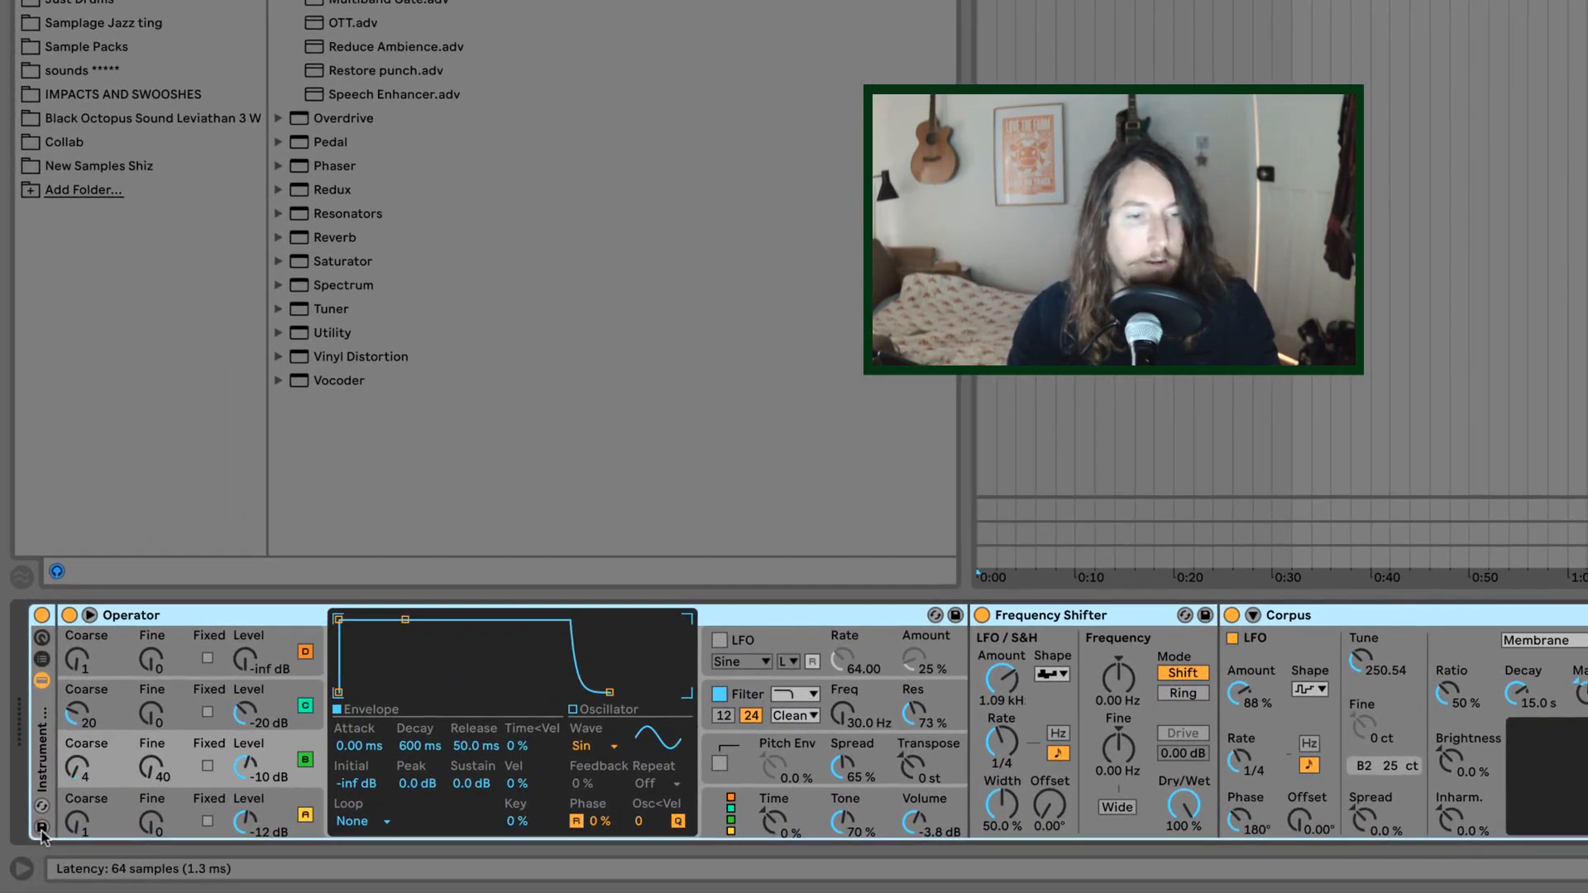
left_click(42, 828)
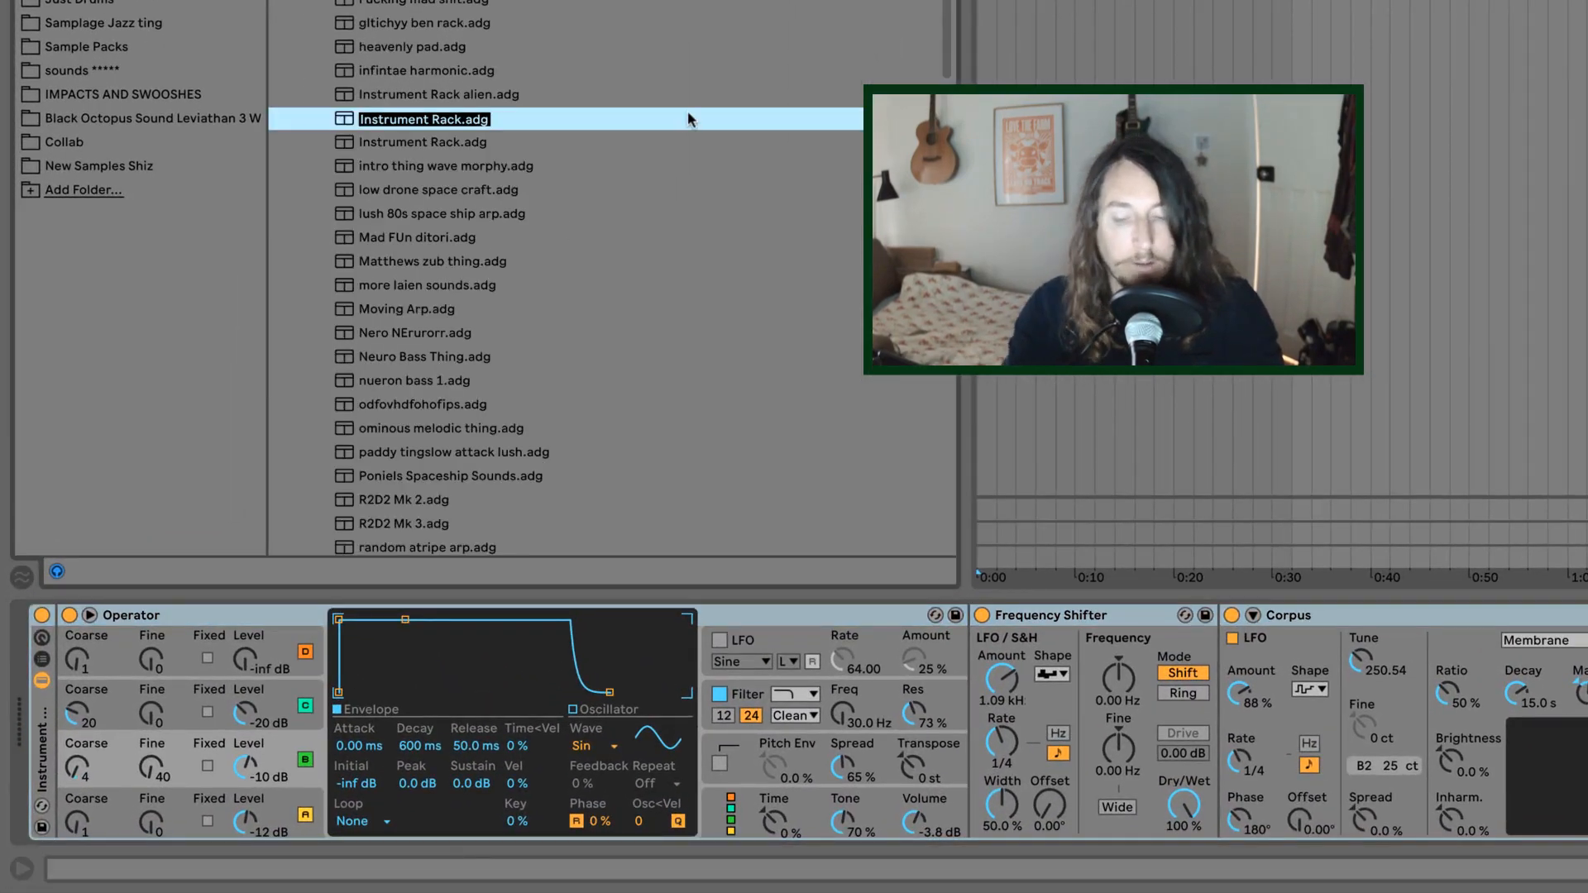
type("S")
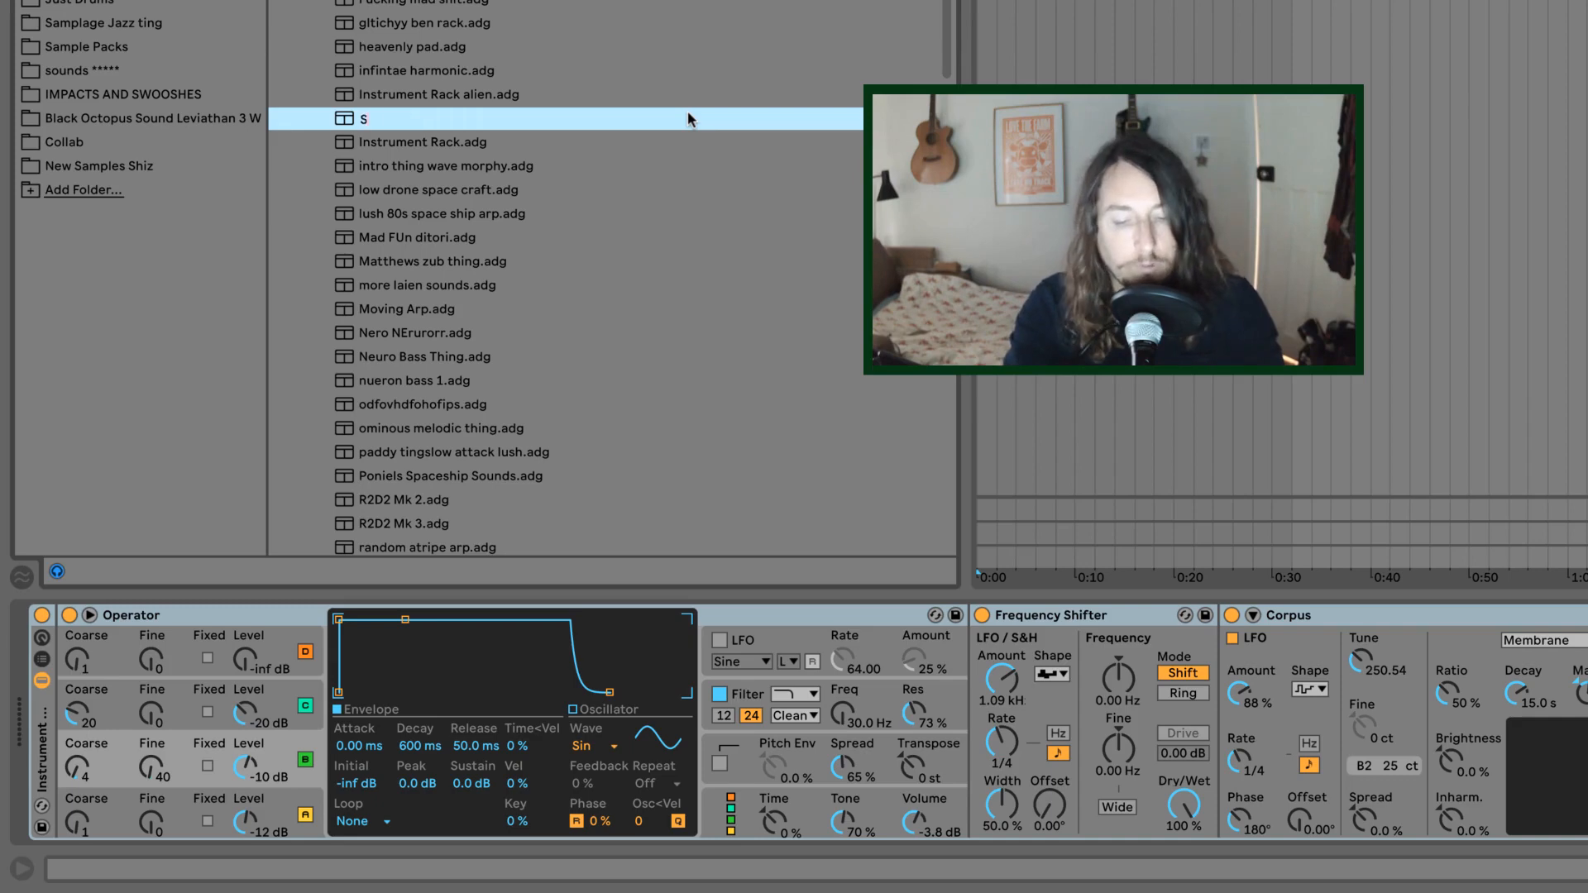
type("ource material hener")
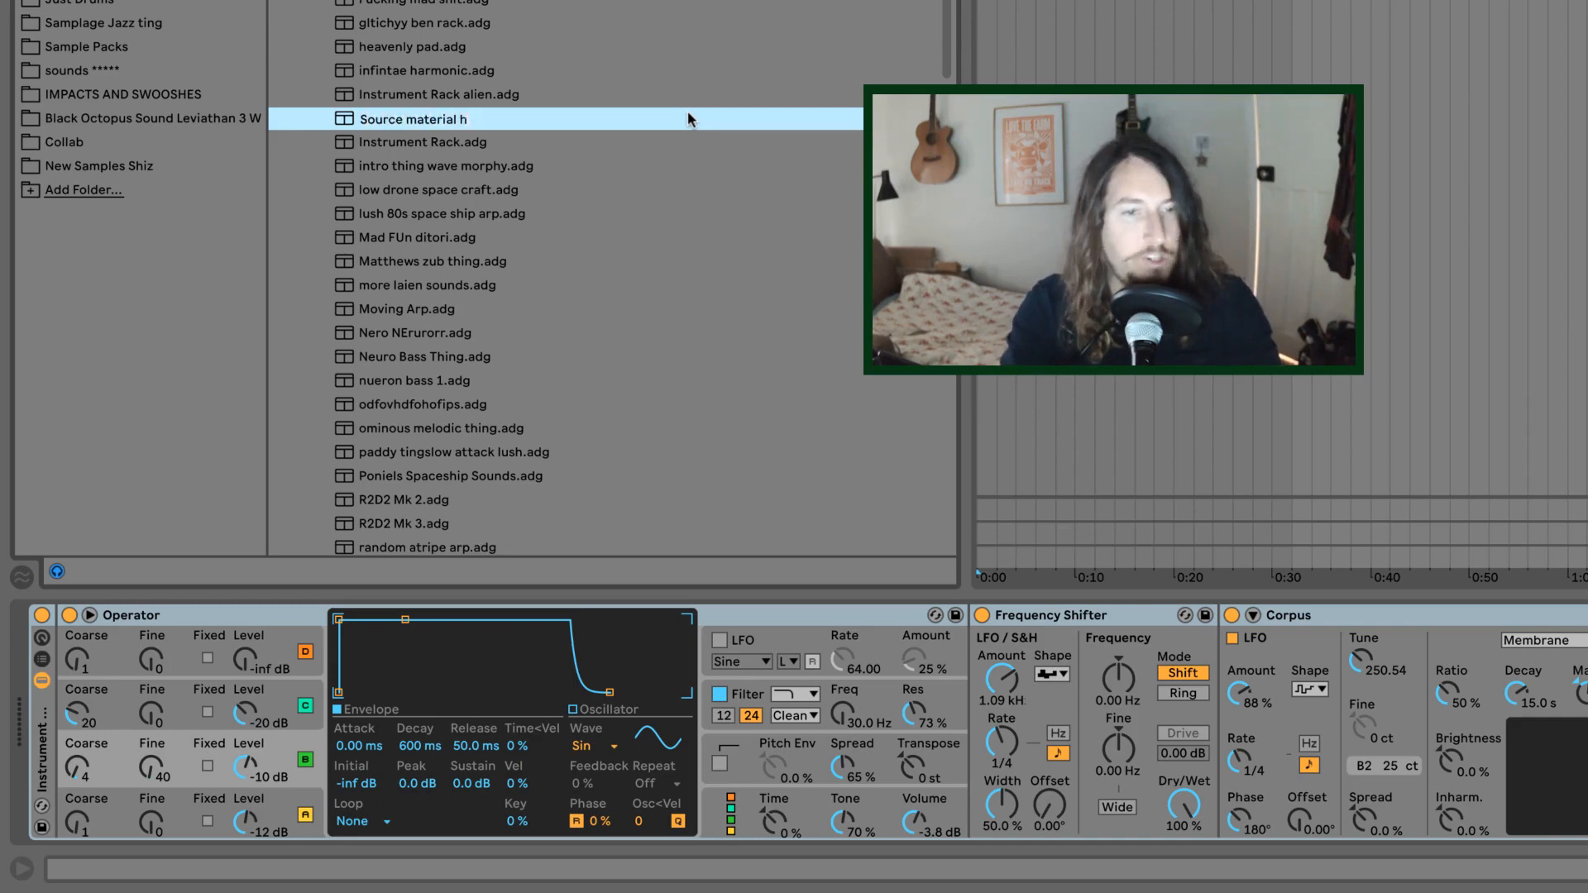
key("BackSpace")
key("BackSpace")
key("BackSpace")
key("BackSpace")
key("BackSpace")
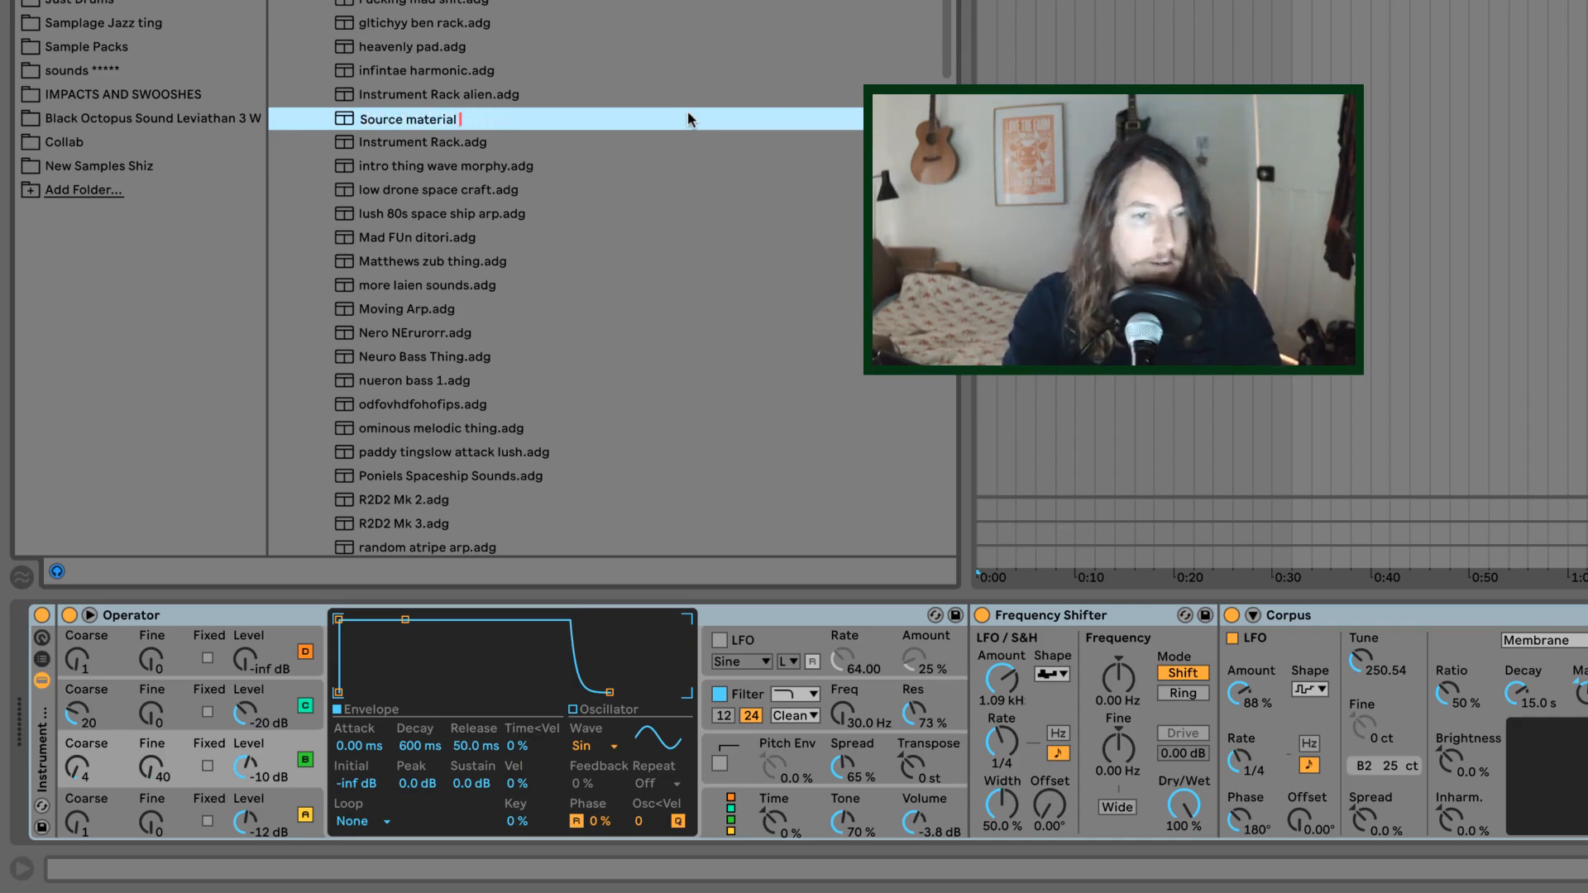
type("generator")
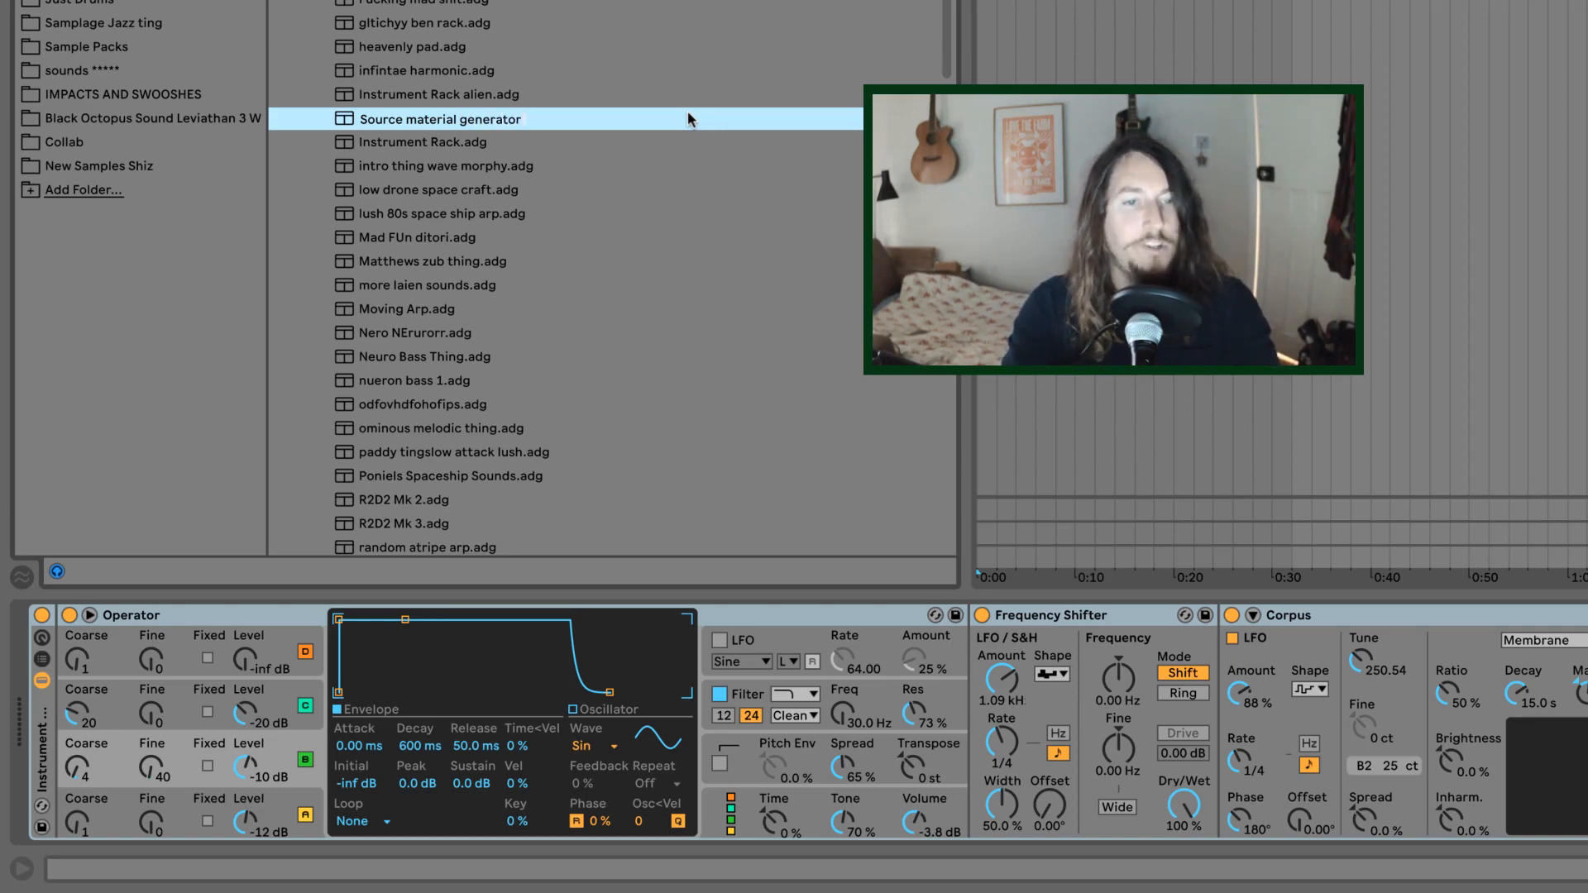
type(" impct")
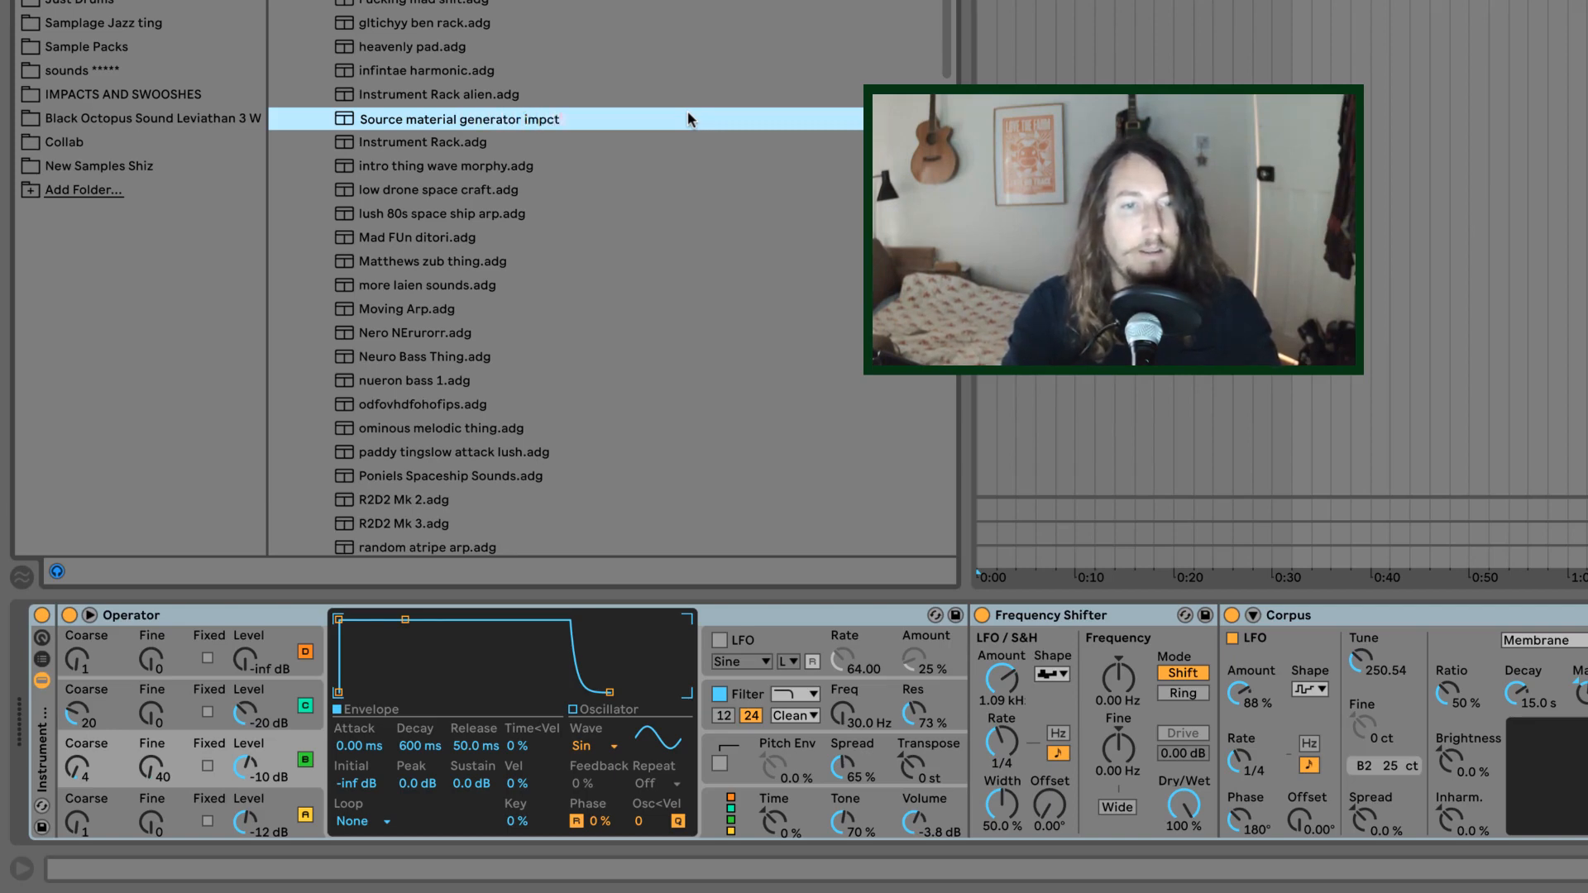
type(" aatmpos")
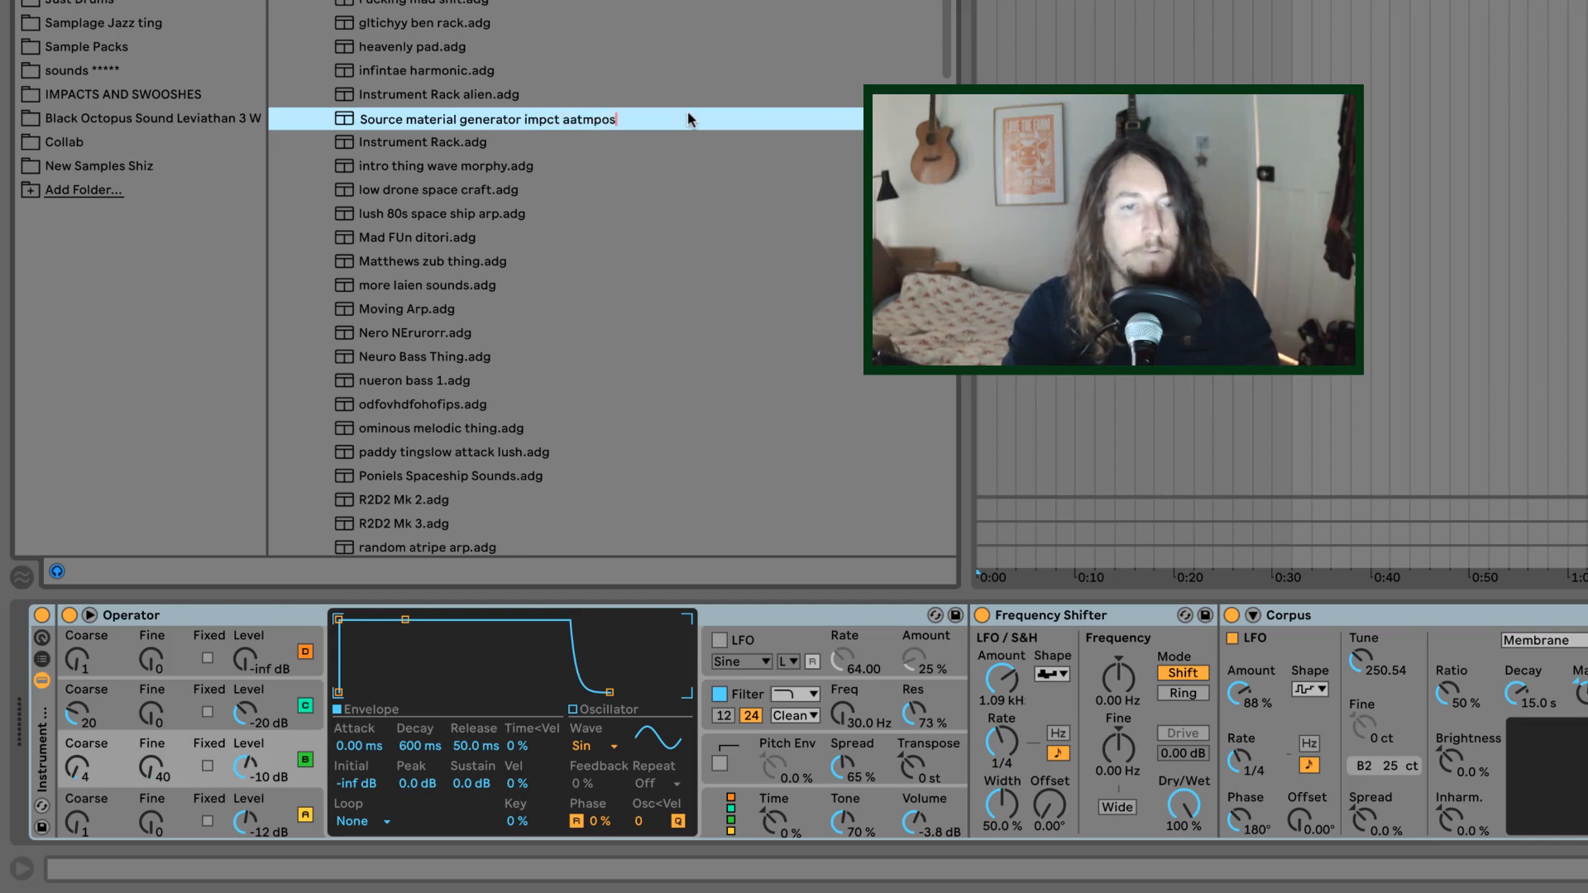
key("Return")
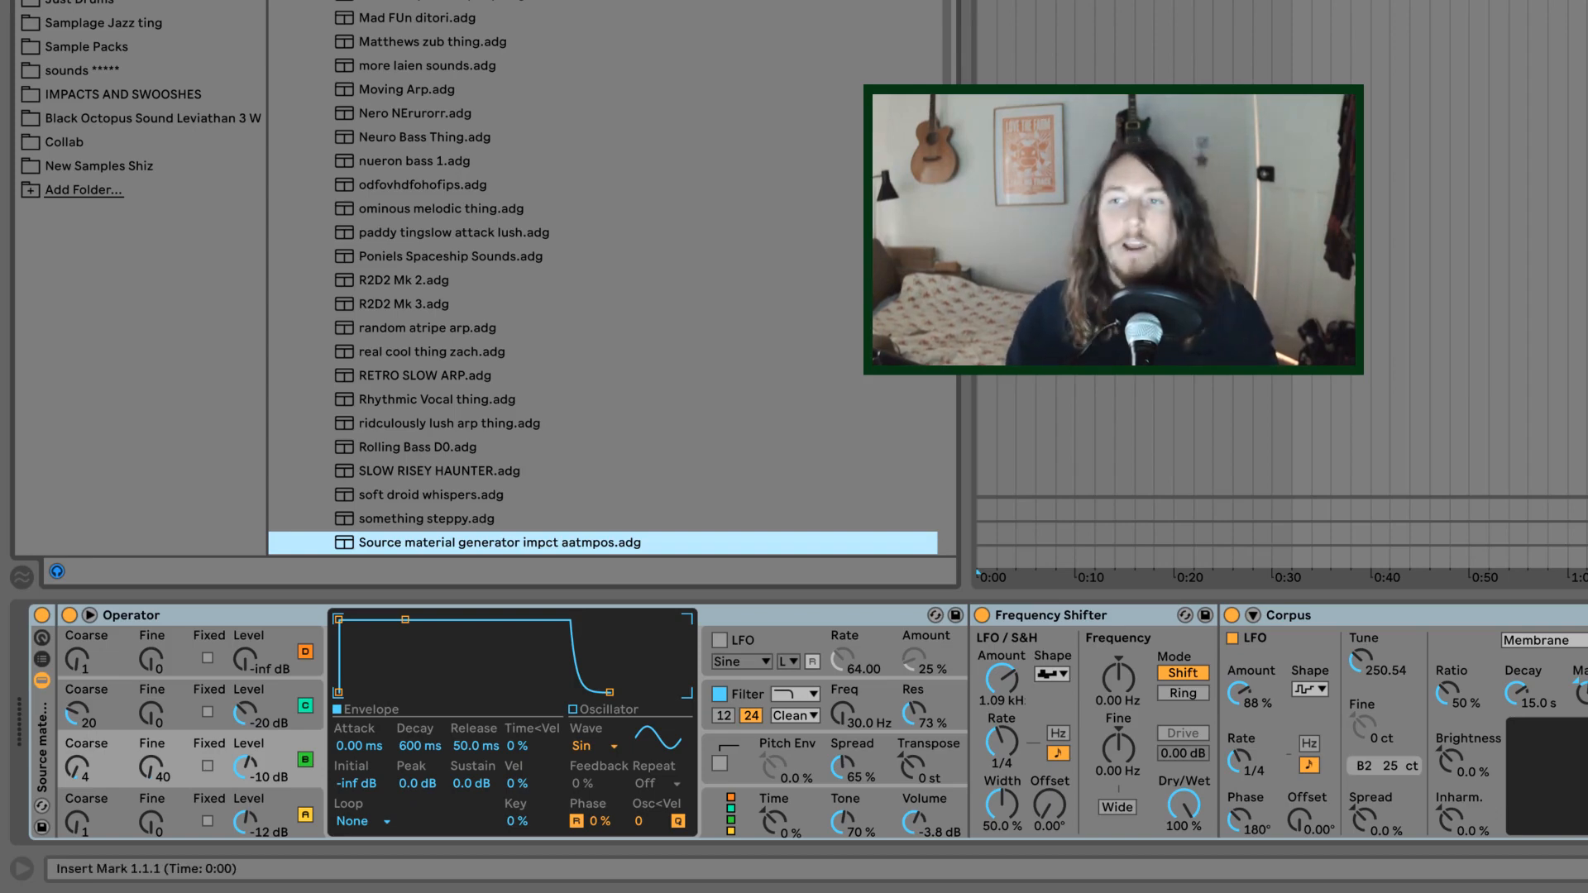
- Add an audio track with Resampling as its input, arm it alongside the instrument track and record about 12 bars of playing
key("super+Tab")
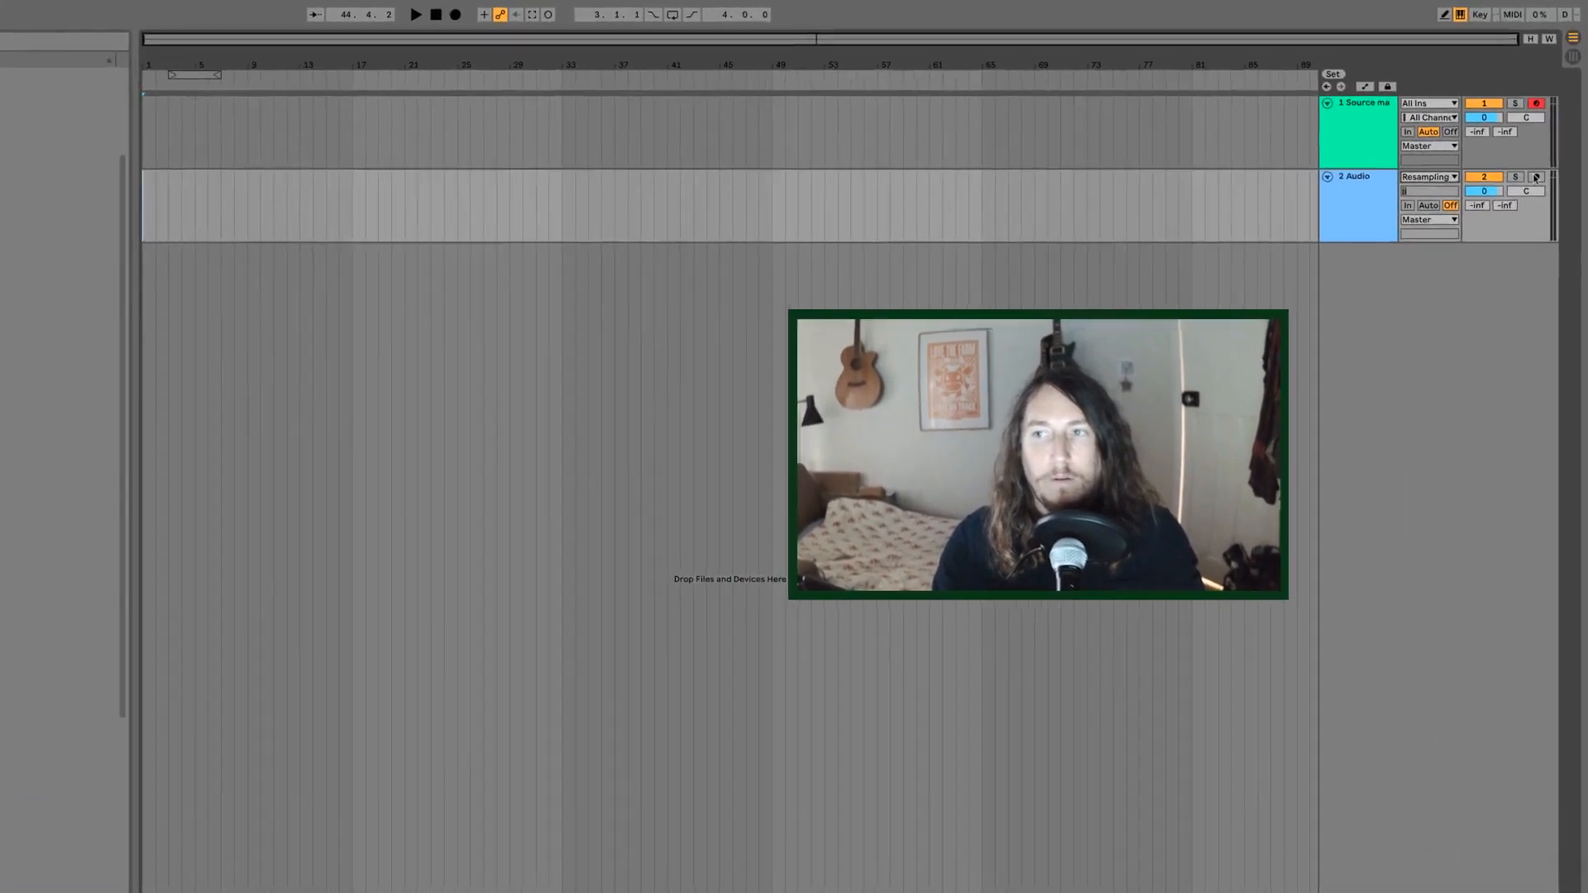
left_click(1549, 137, "super")
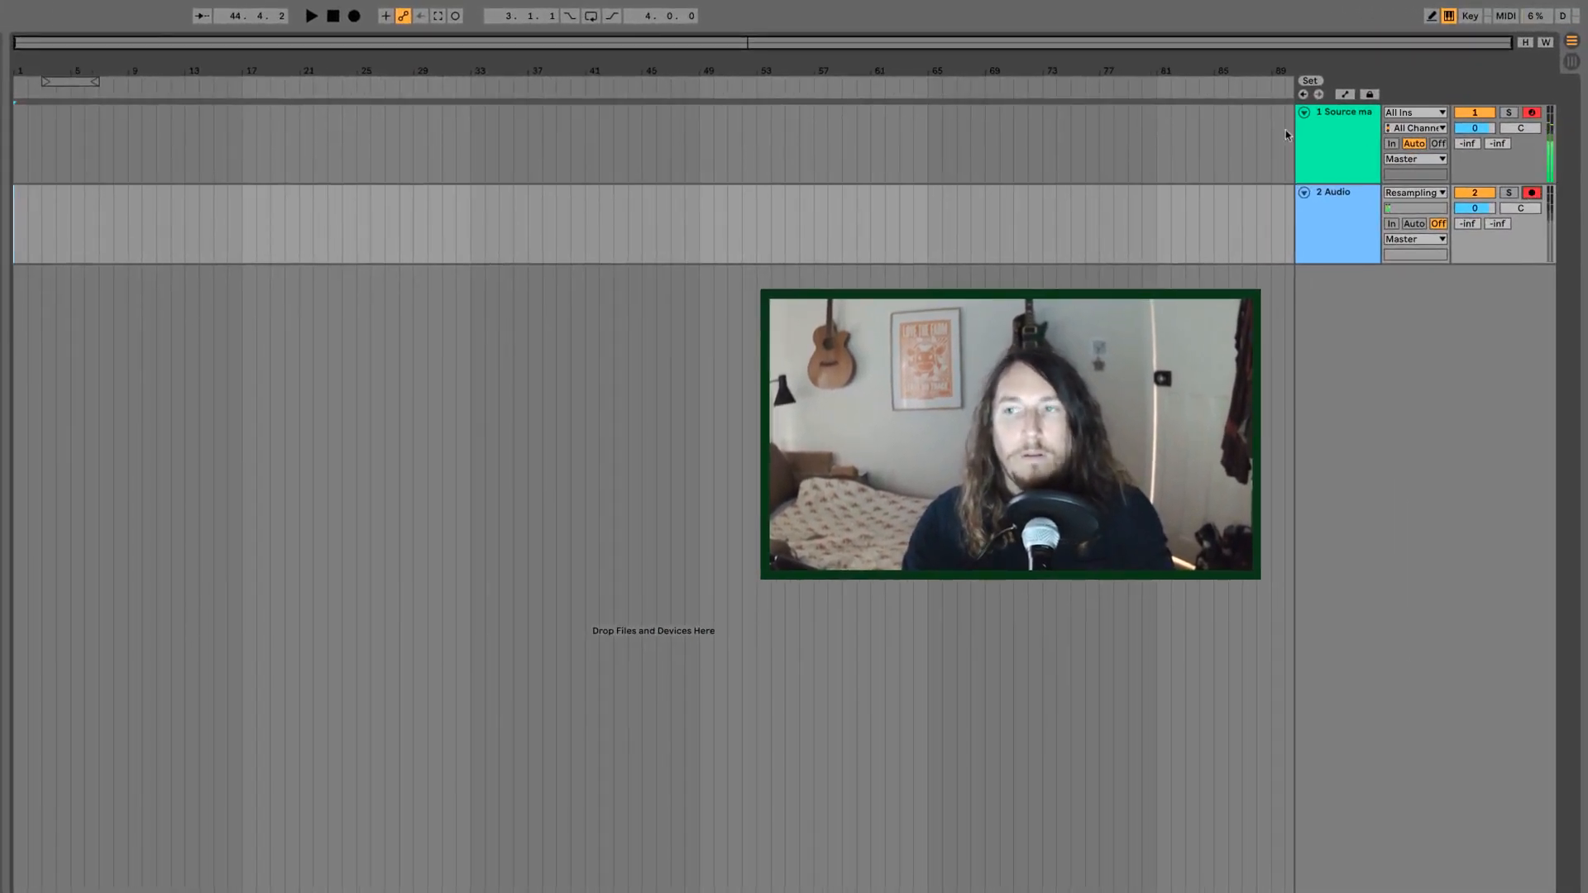
left_click(355, 17)
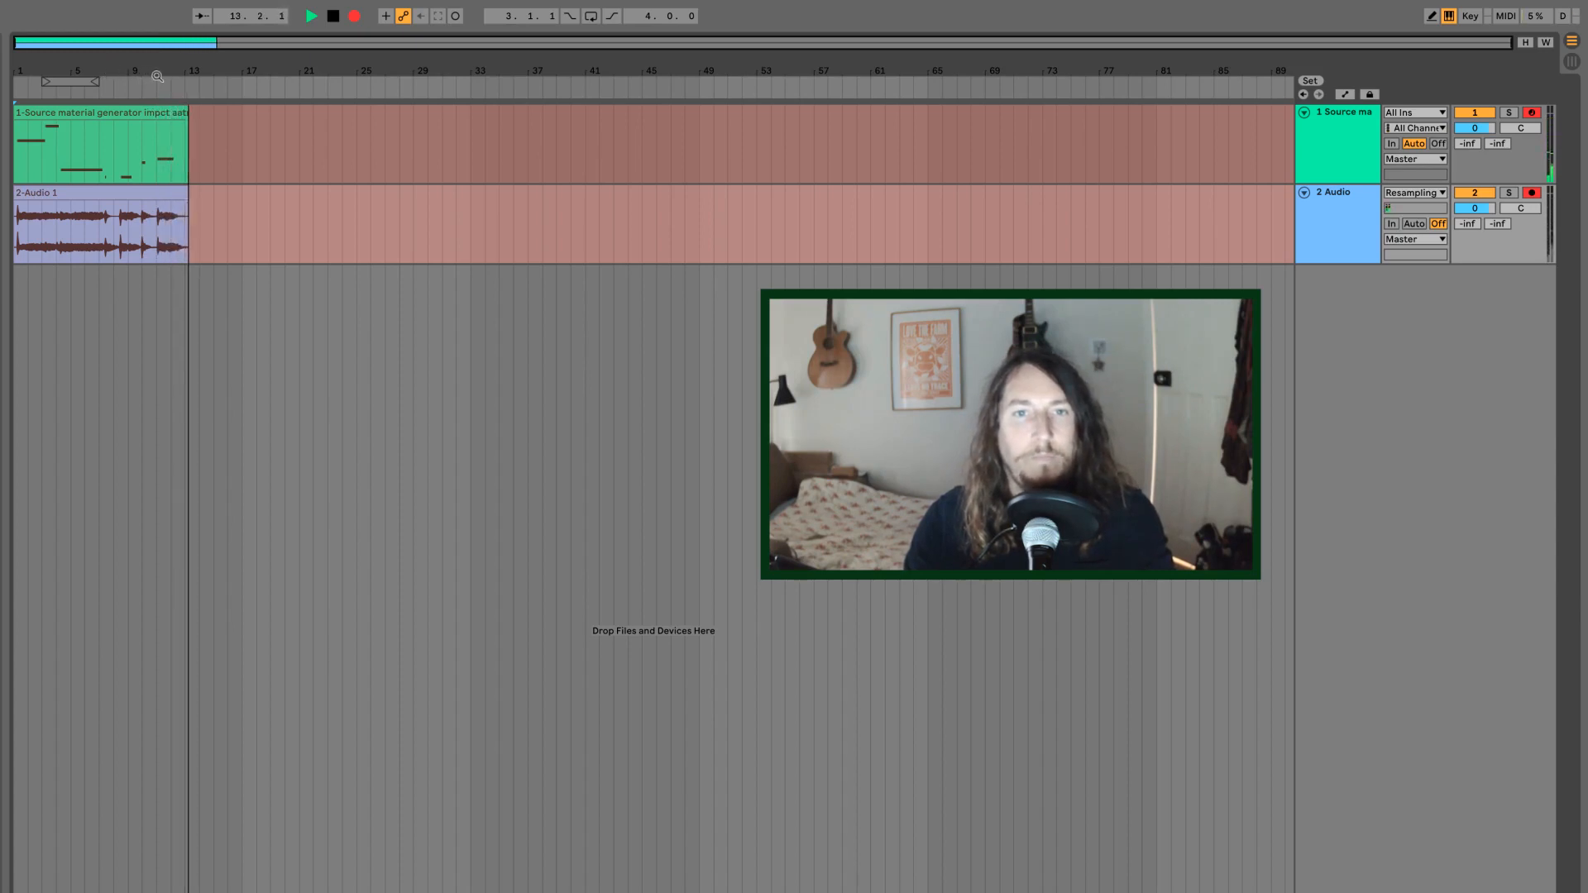
key("space")
- Delete the recorded MIDI clip, then disarm both tracks and switch the audio track's input to Ext. In
left_click_drag(135, 68, 468, 68)
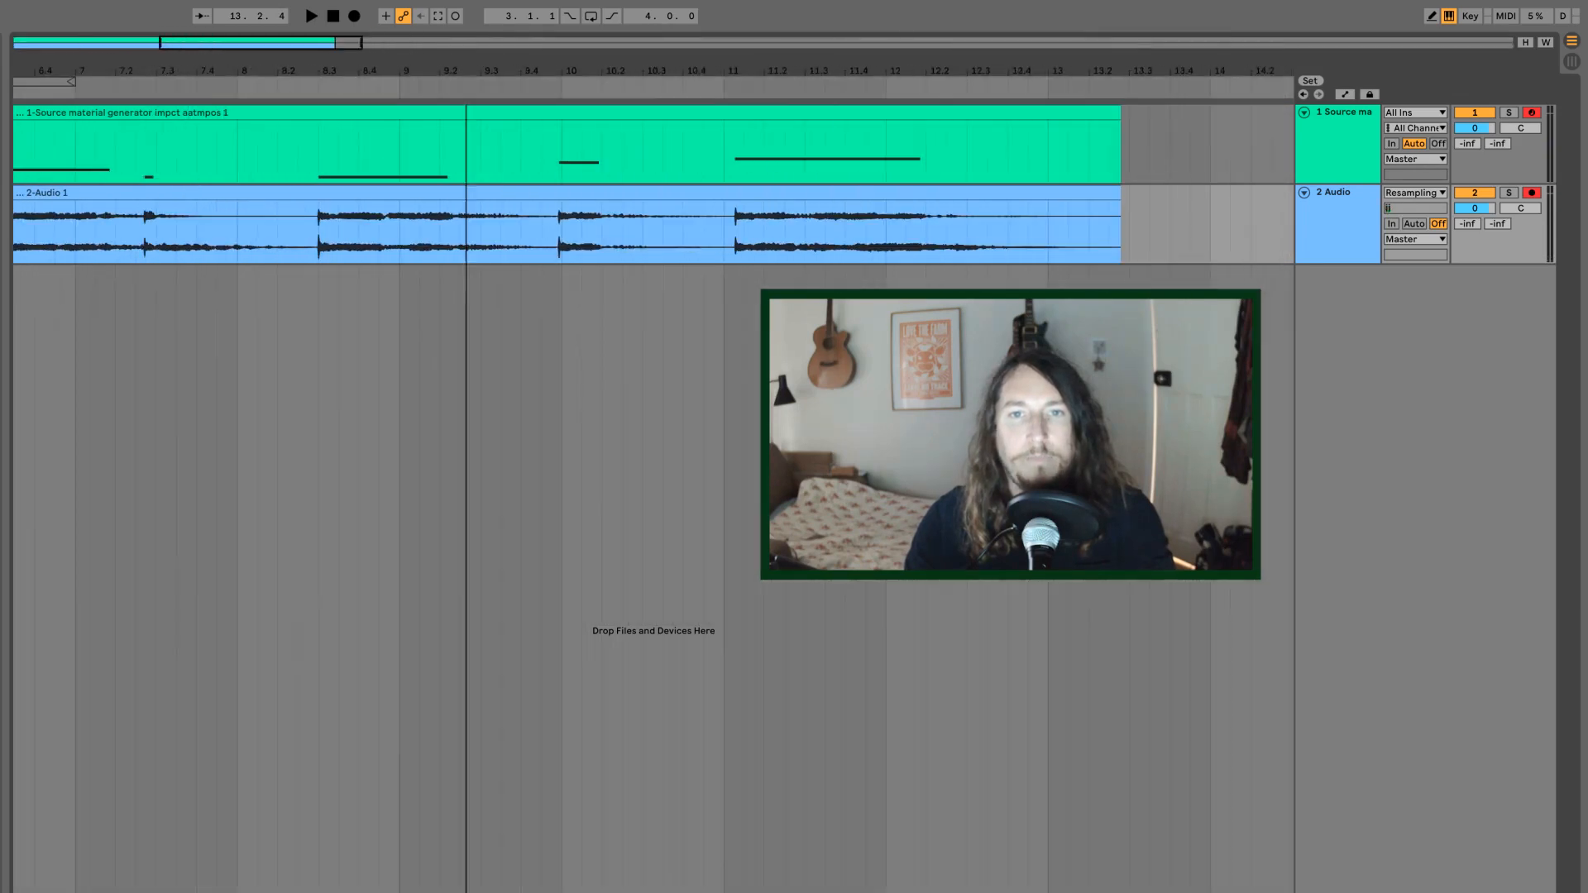
mouse_move(317, 63)
left_mouse_down()
mouse_move(319, 91)
mouse_move(319, 65)
left_mouse_up()
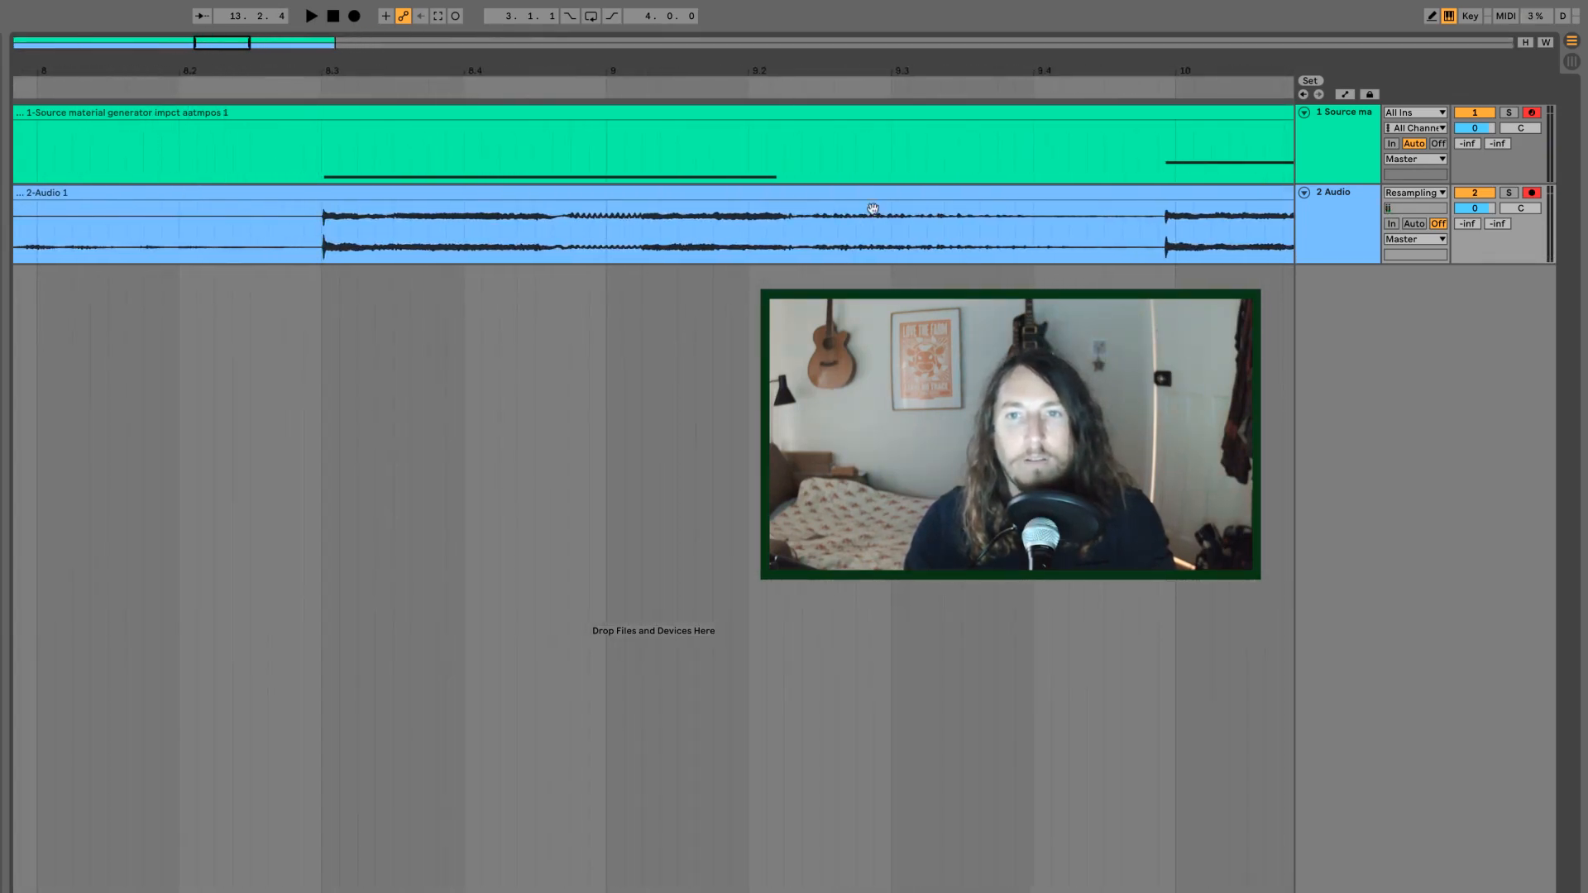
key("Delete")
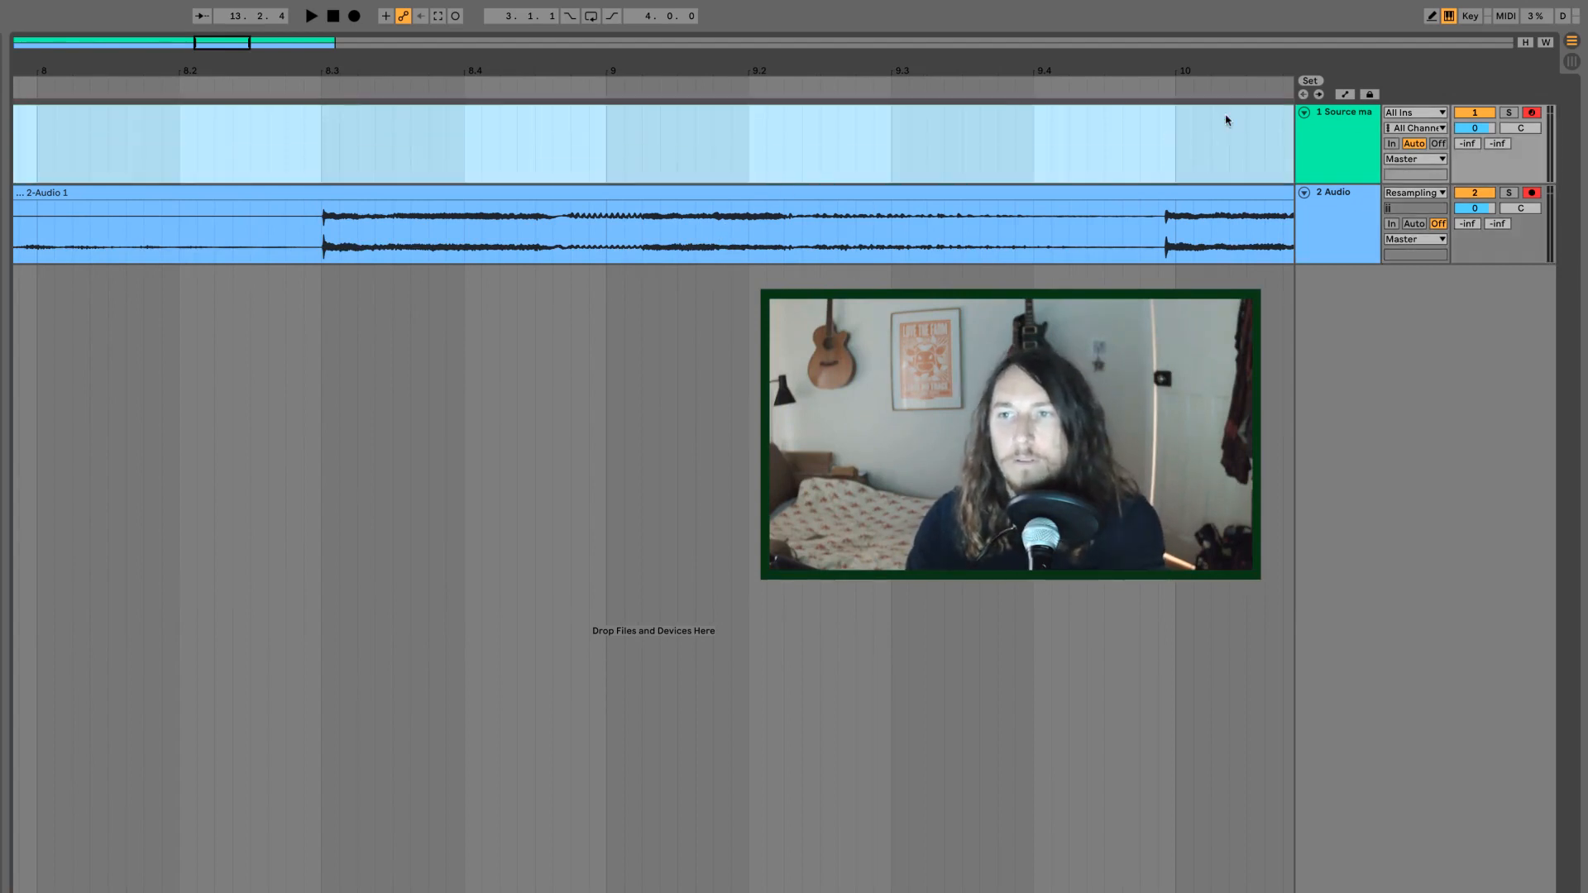
left_click(1530, 113)
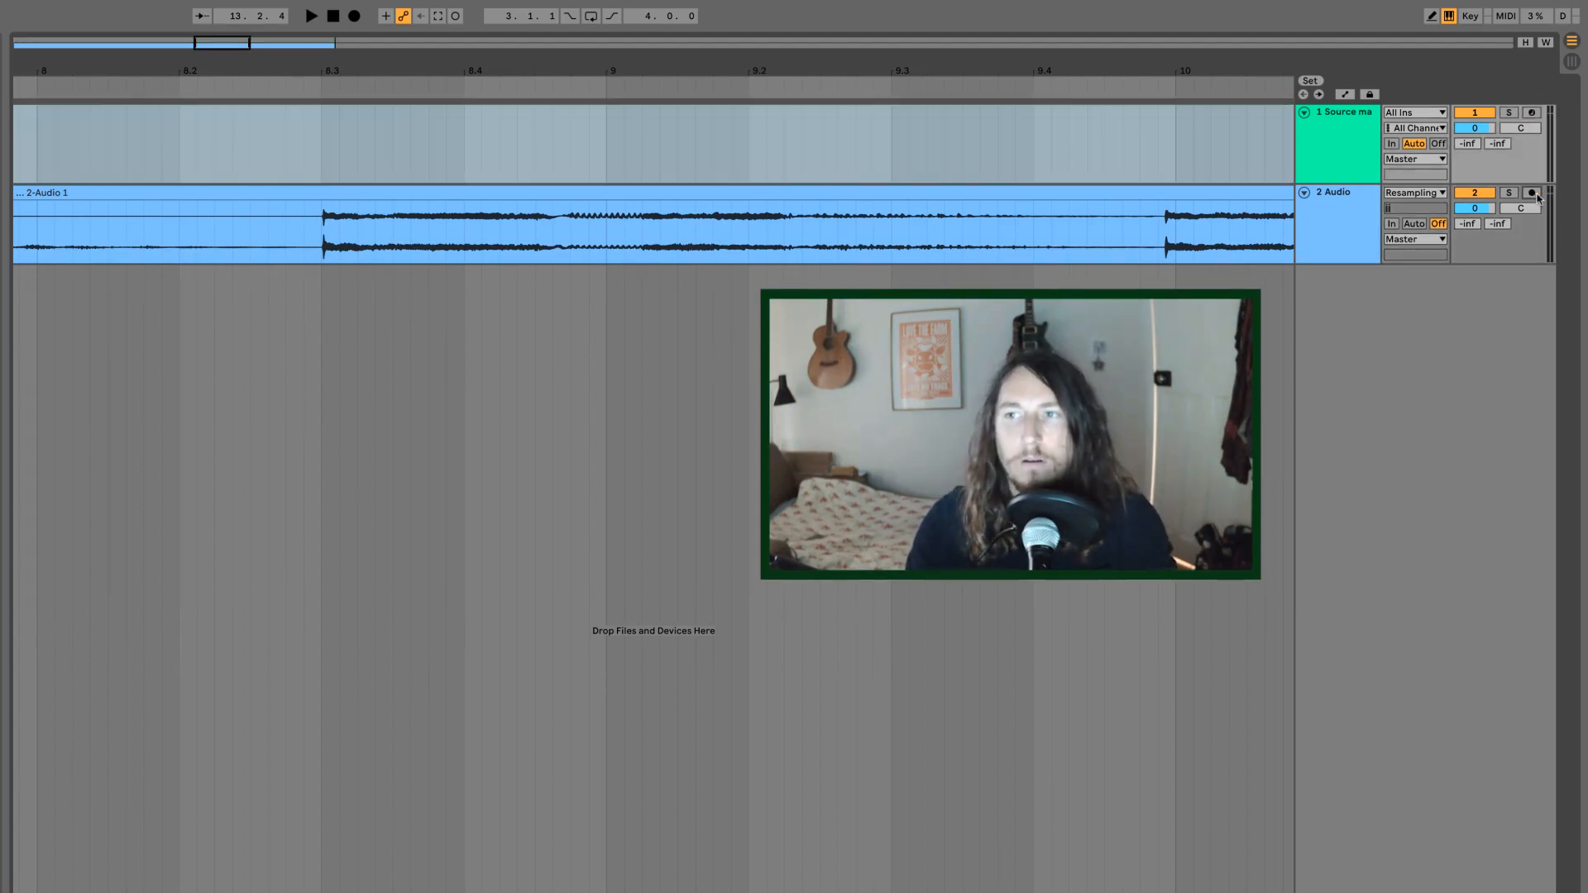
left_click(1437, 196)
left_click(1430, 206)
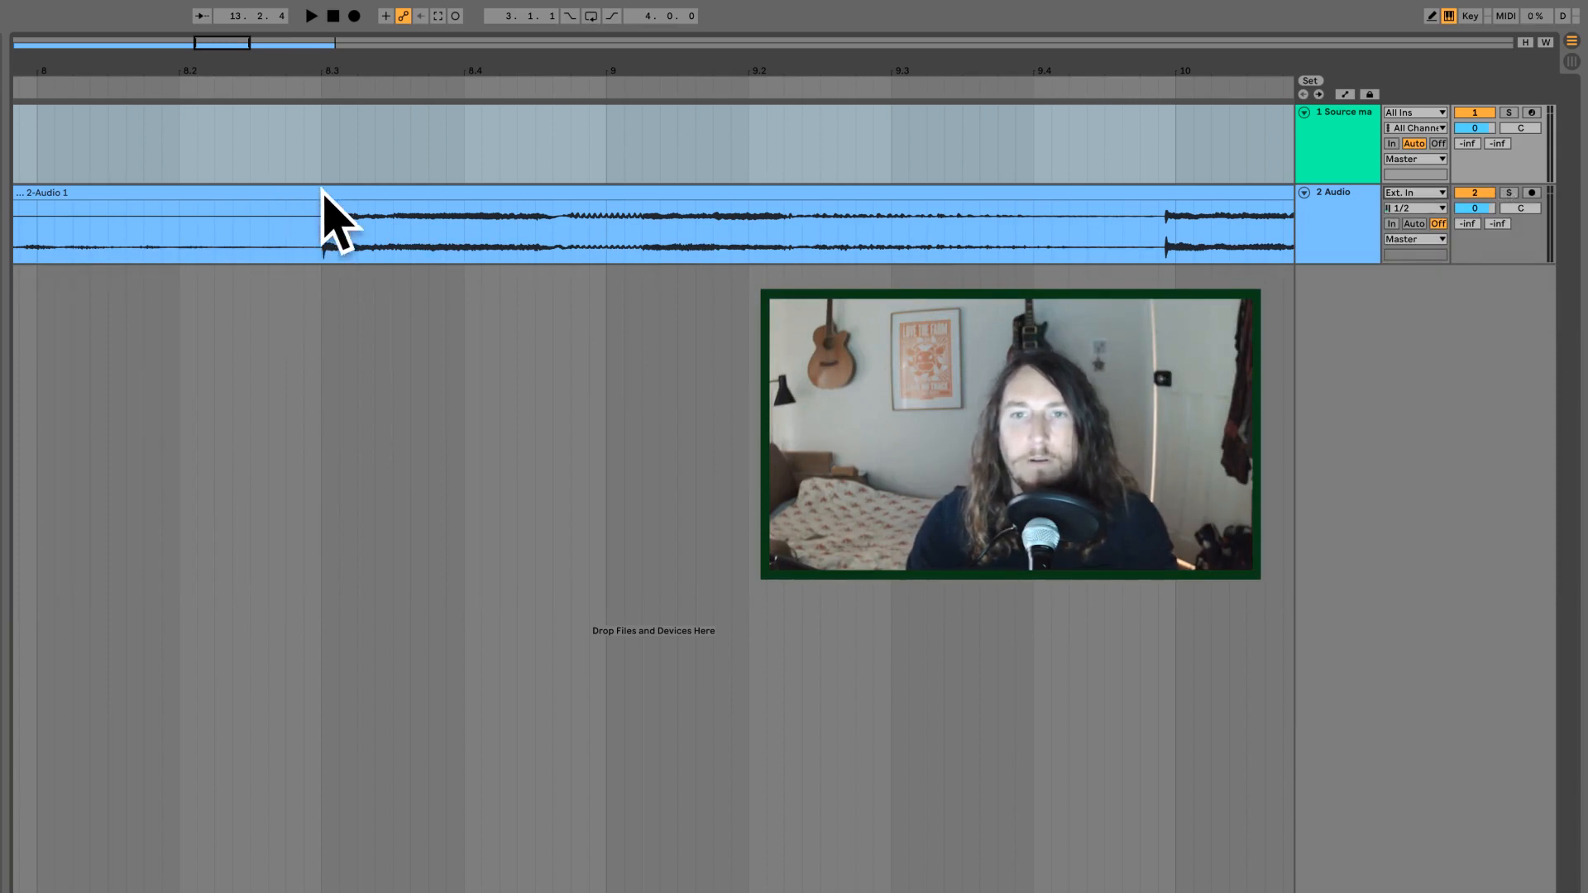
- Audition the resampled audio from 8.3, split out the section from 8.4 to just past 9.1 and move it to a new audio track
left_click(322, 242)
key("space")
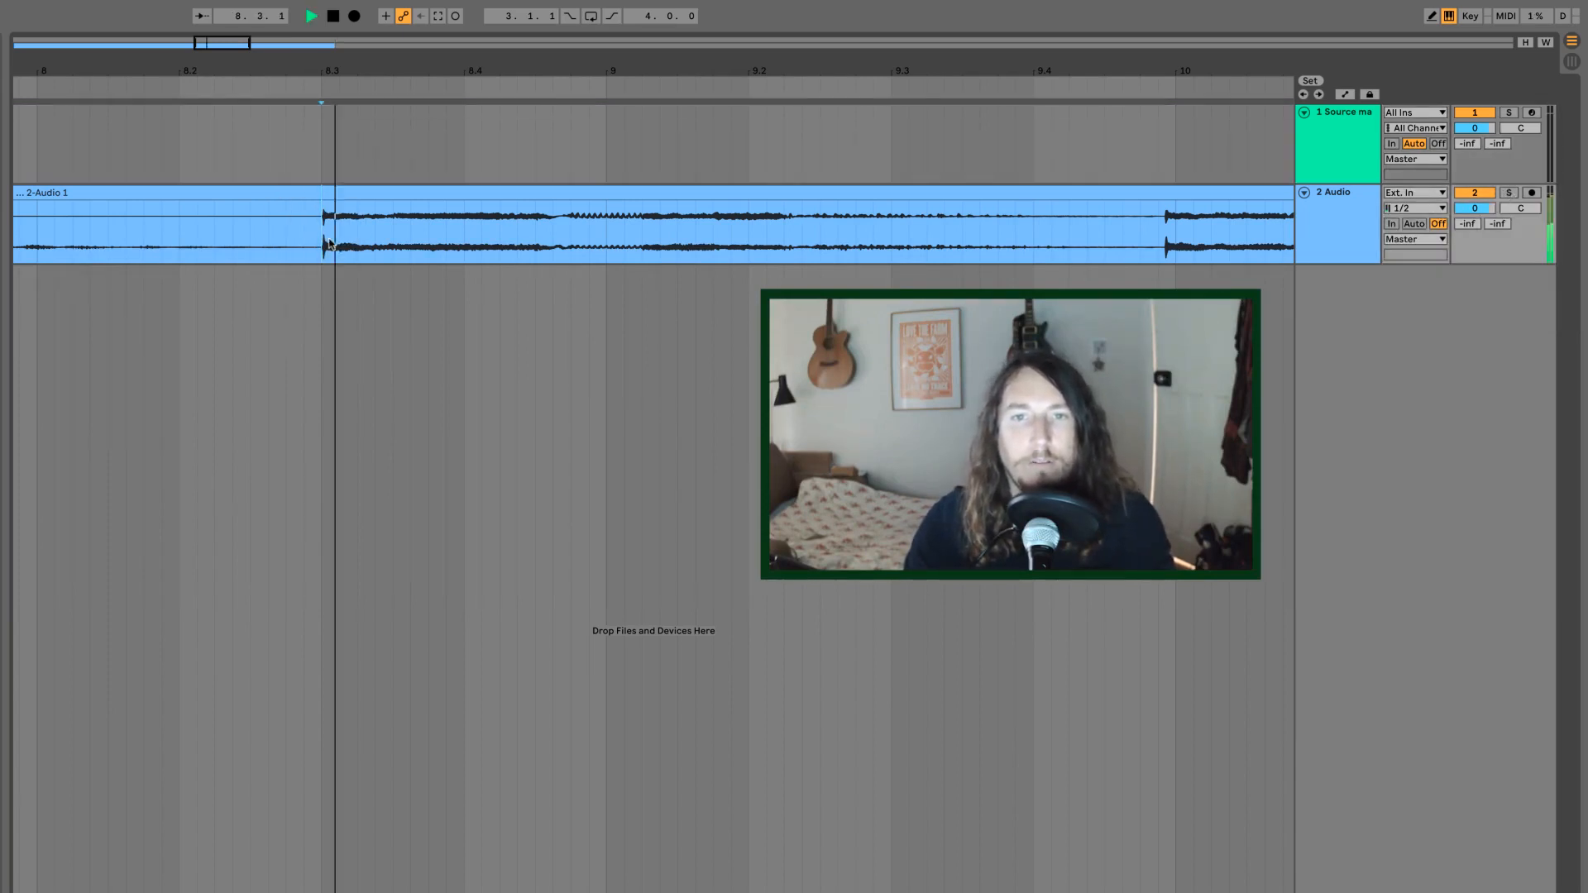
key("space")
left_click(395, 248)
key("space")
key("space")
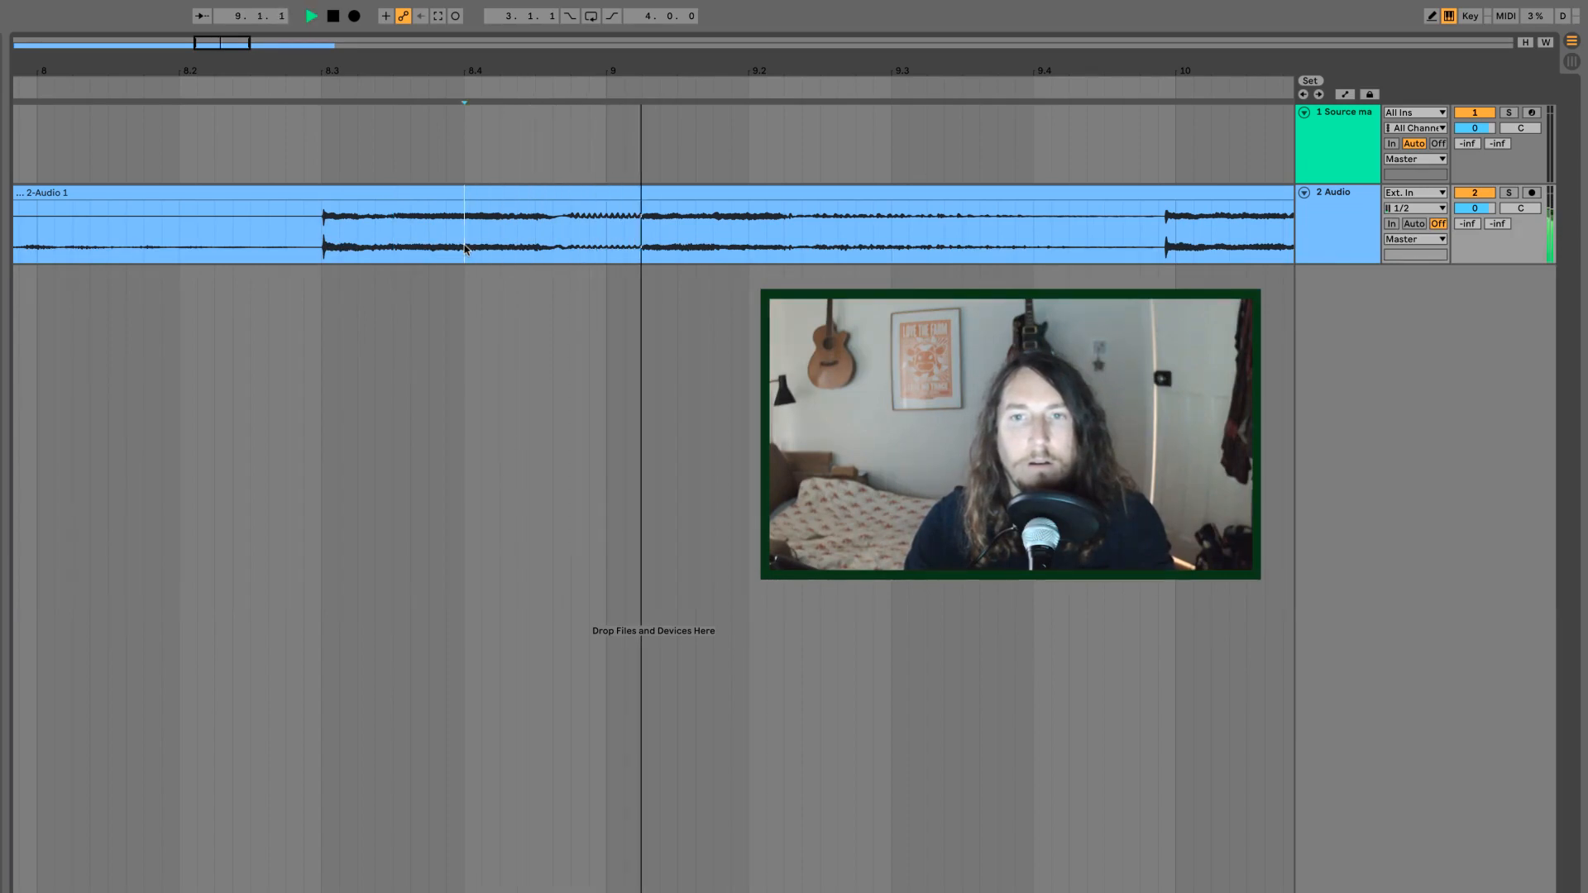
left_click_drag(519, 232, 610, 238)
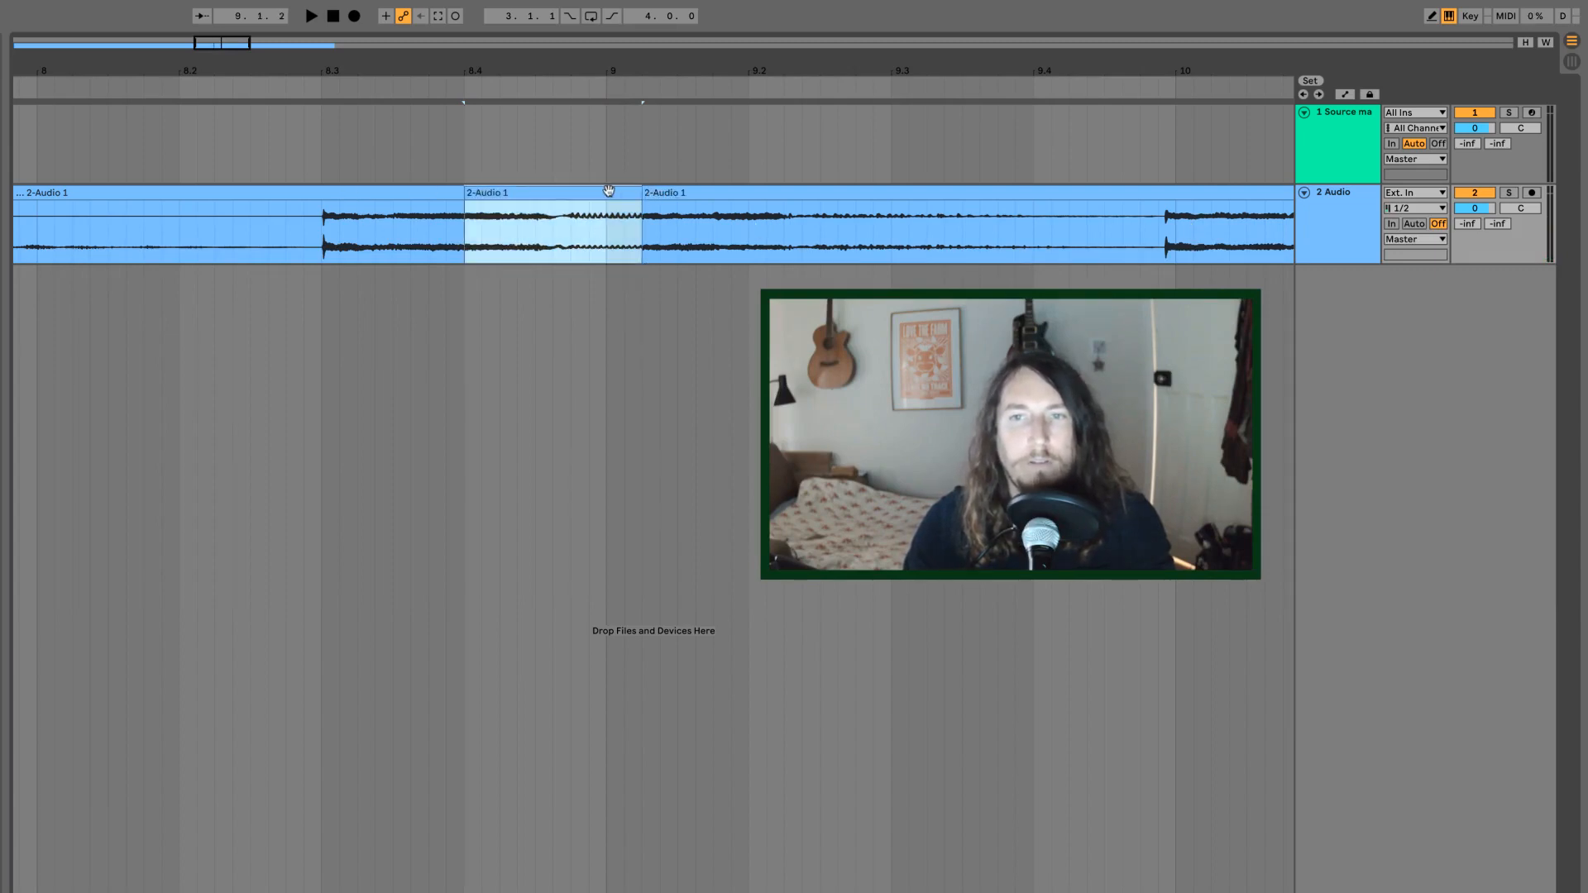
left_click_drag(607, 238, 589, 360)
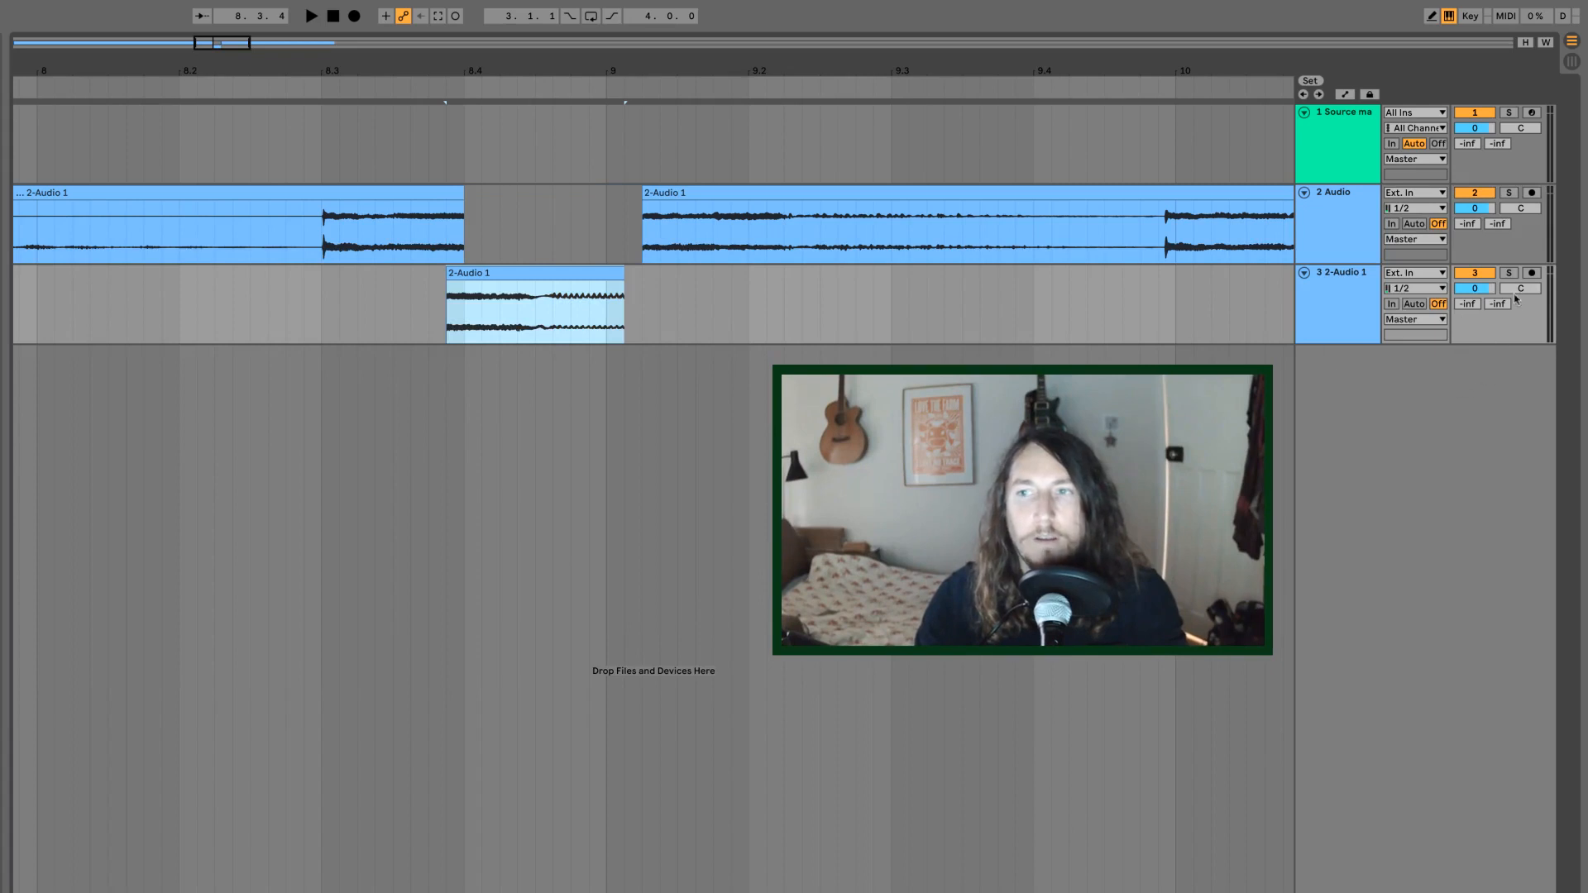
- Solo the new audio track and move its extracted clip to empty space at about bar 19
left_click_drag(491, 71, 874, 34)
left_click_drag(918, 285, 269, 286)
left_click_drag(303, 69, 198, 31)
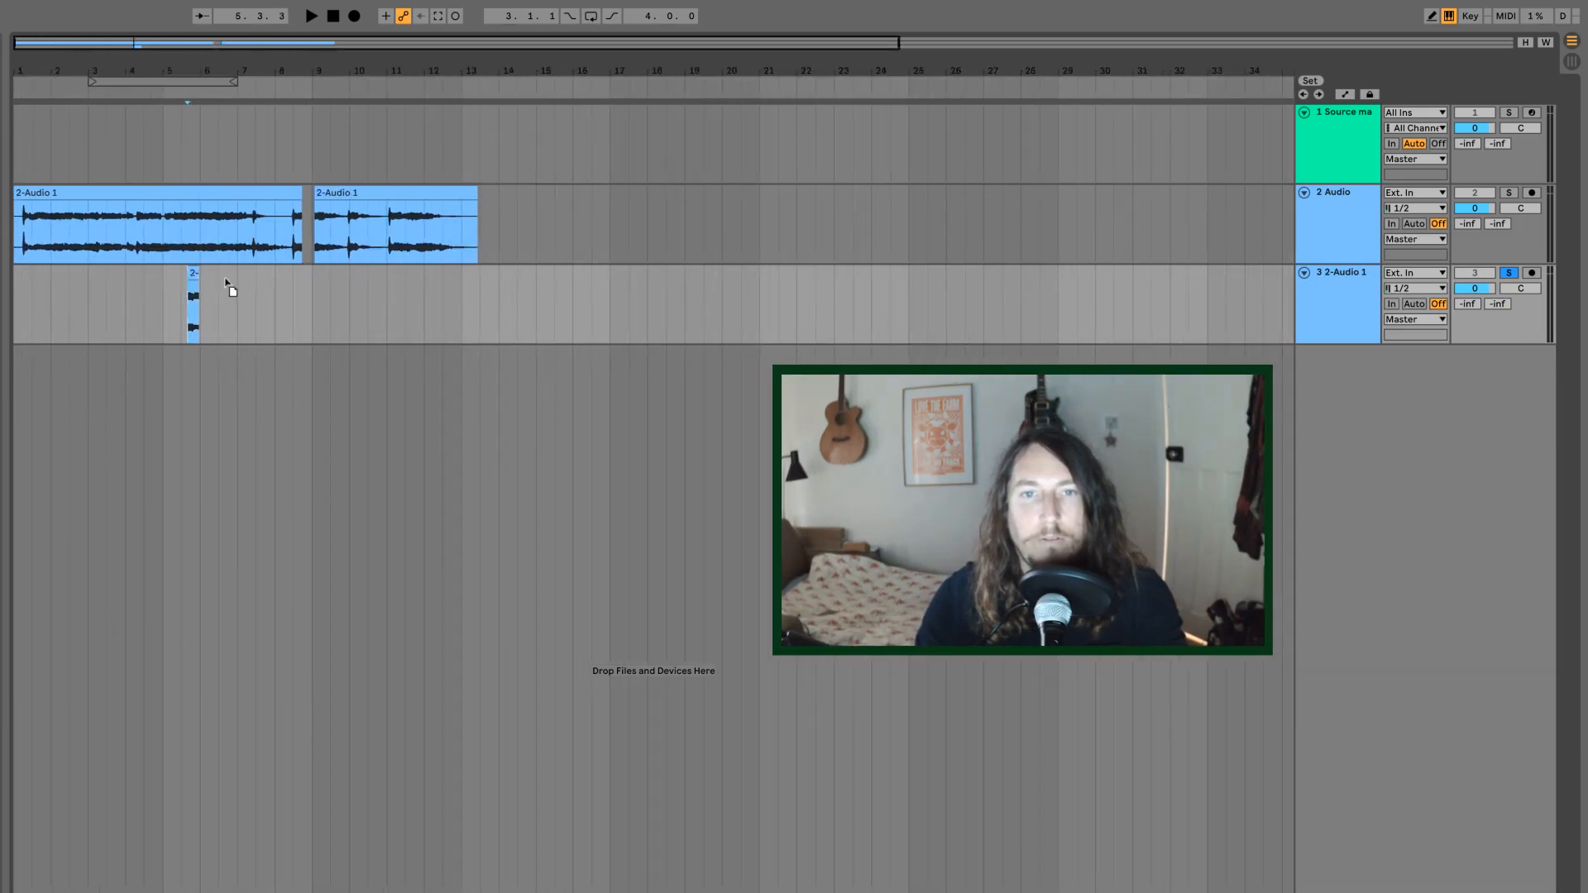
left_click_drag(225, 279, 703, 306)
left_click_drag(700, 68, 463, 215)
- Add a long fade-out to the extracted clip and extend its end to just past 19.3, listening to the result
key("space")
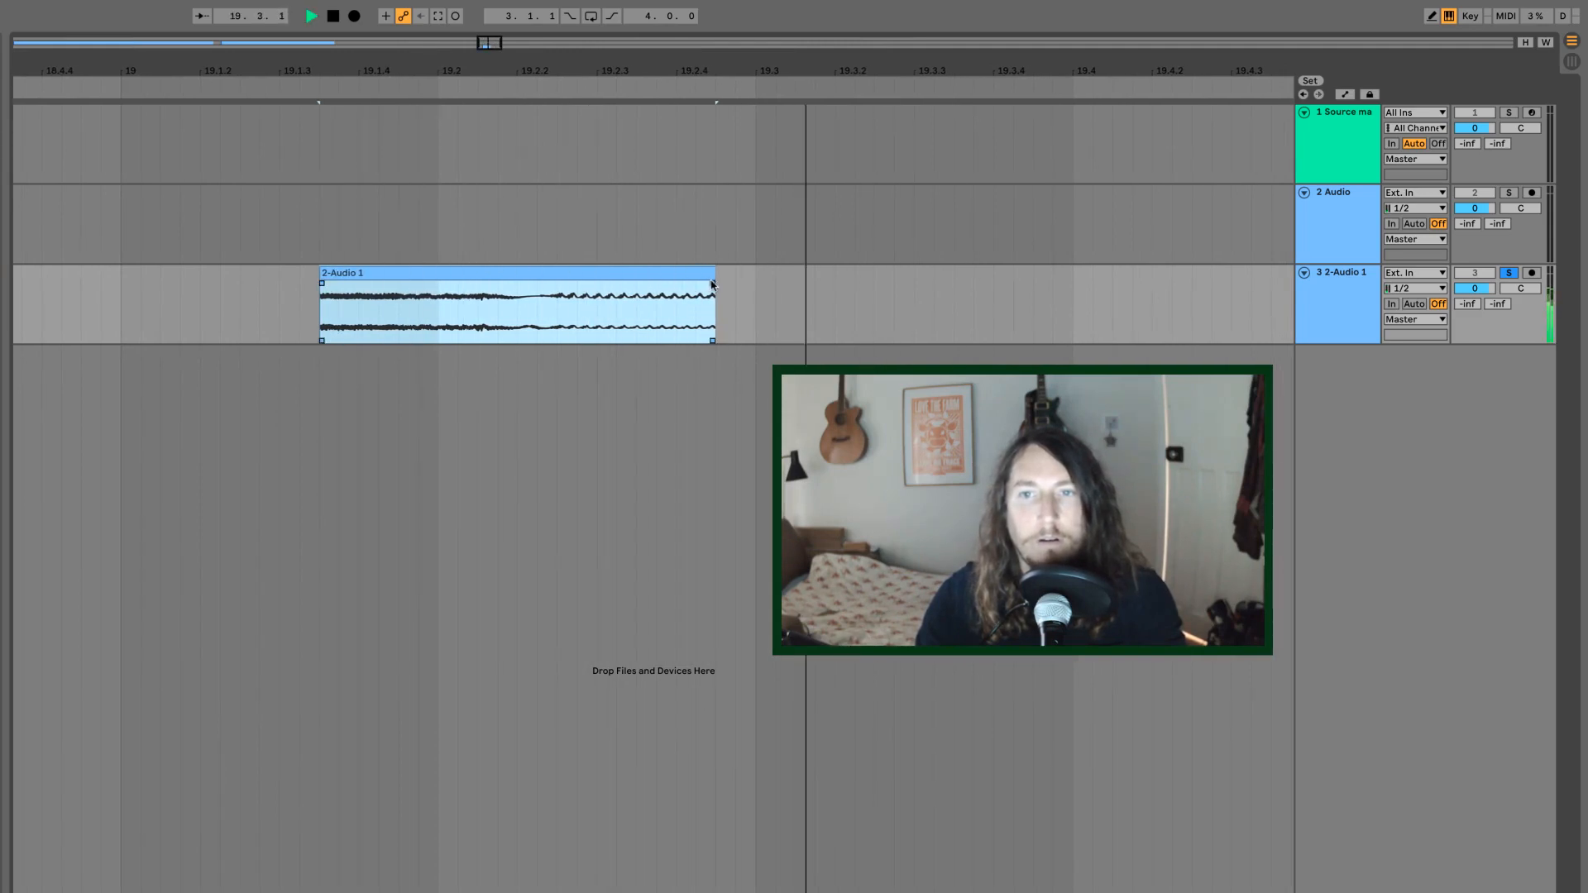
left_click_drag(707, 281, 392, 278)
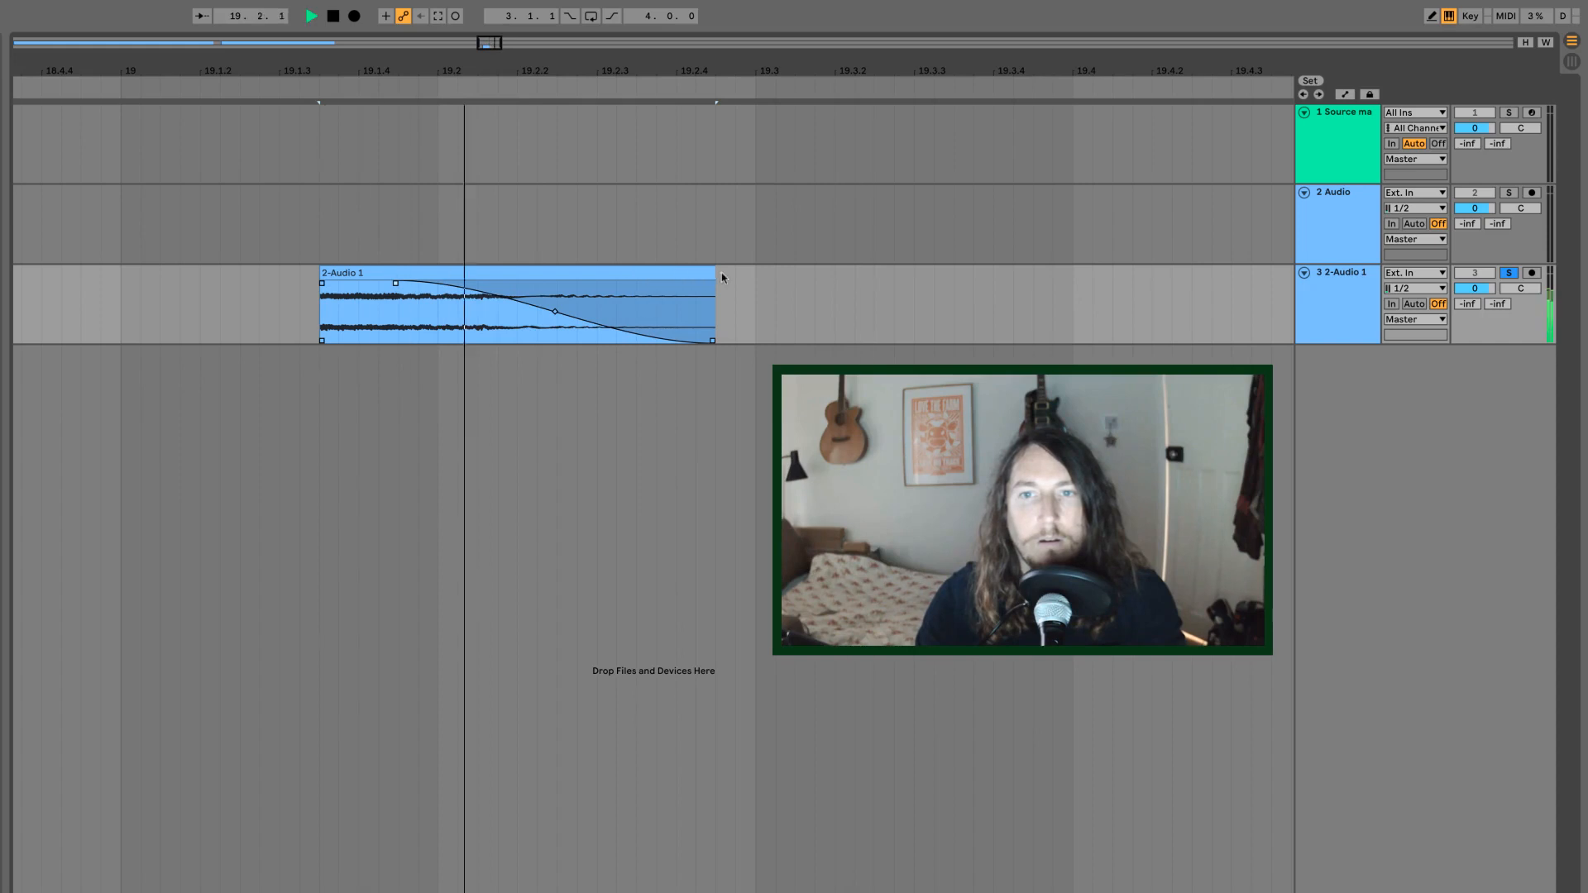
mouse_move(716, 278)
left_mouse_down()
mouse_move(517, 276)
mouse_move(850, 285)
mouse_move(794, 285)
left_mouse_up()
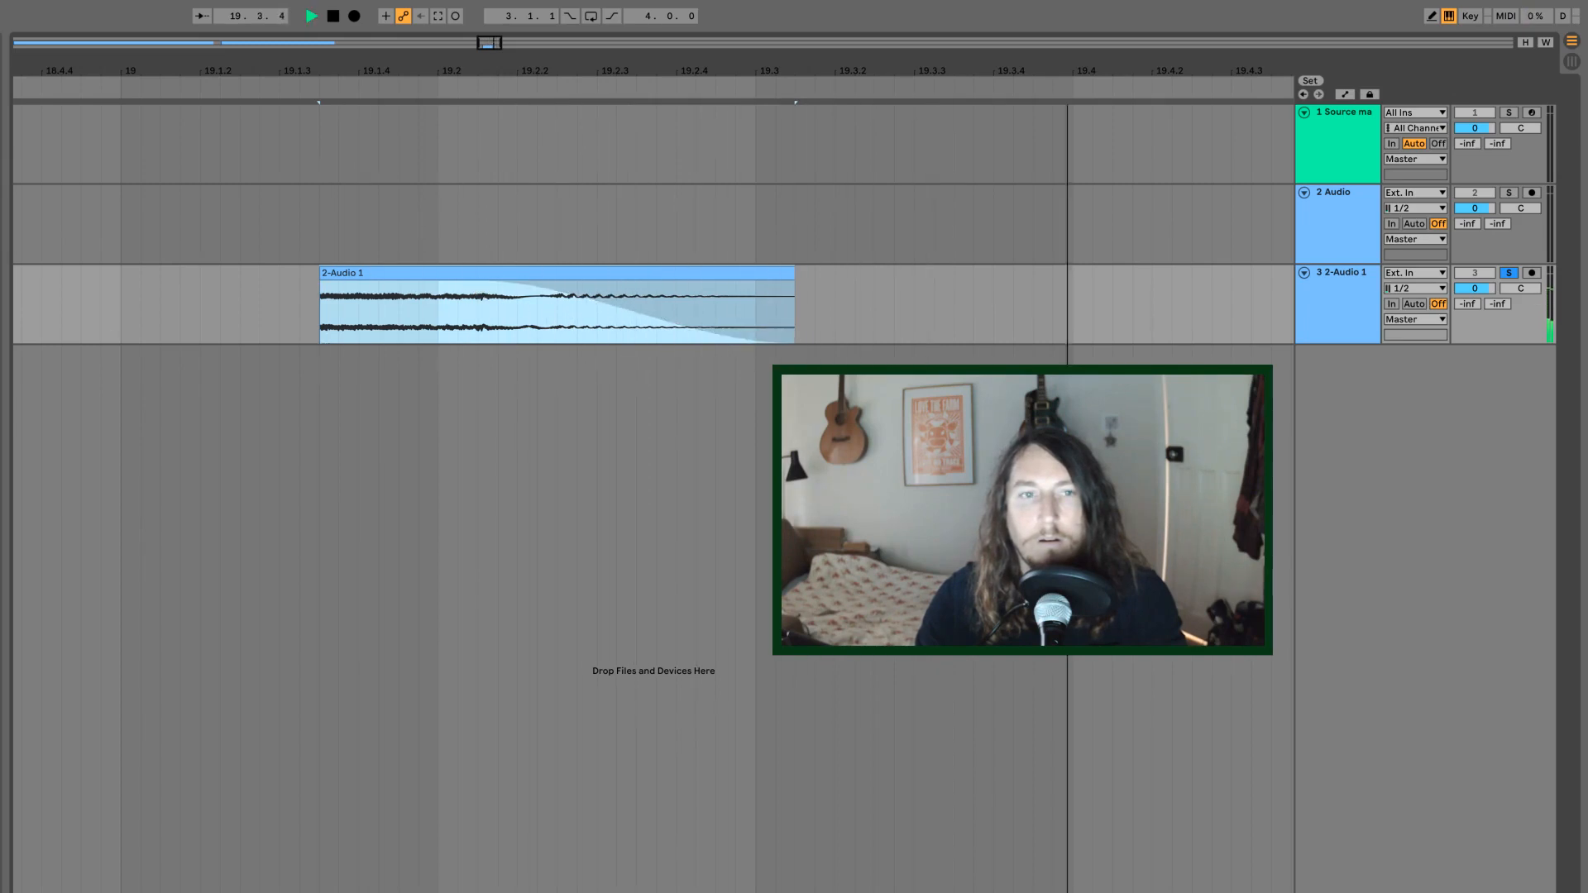
key("space")
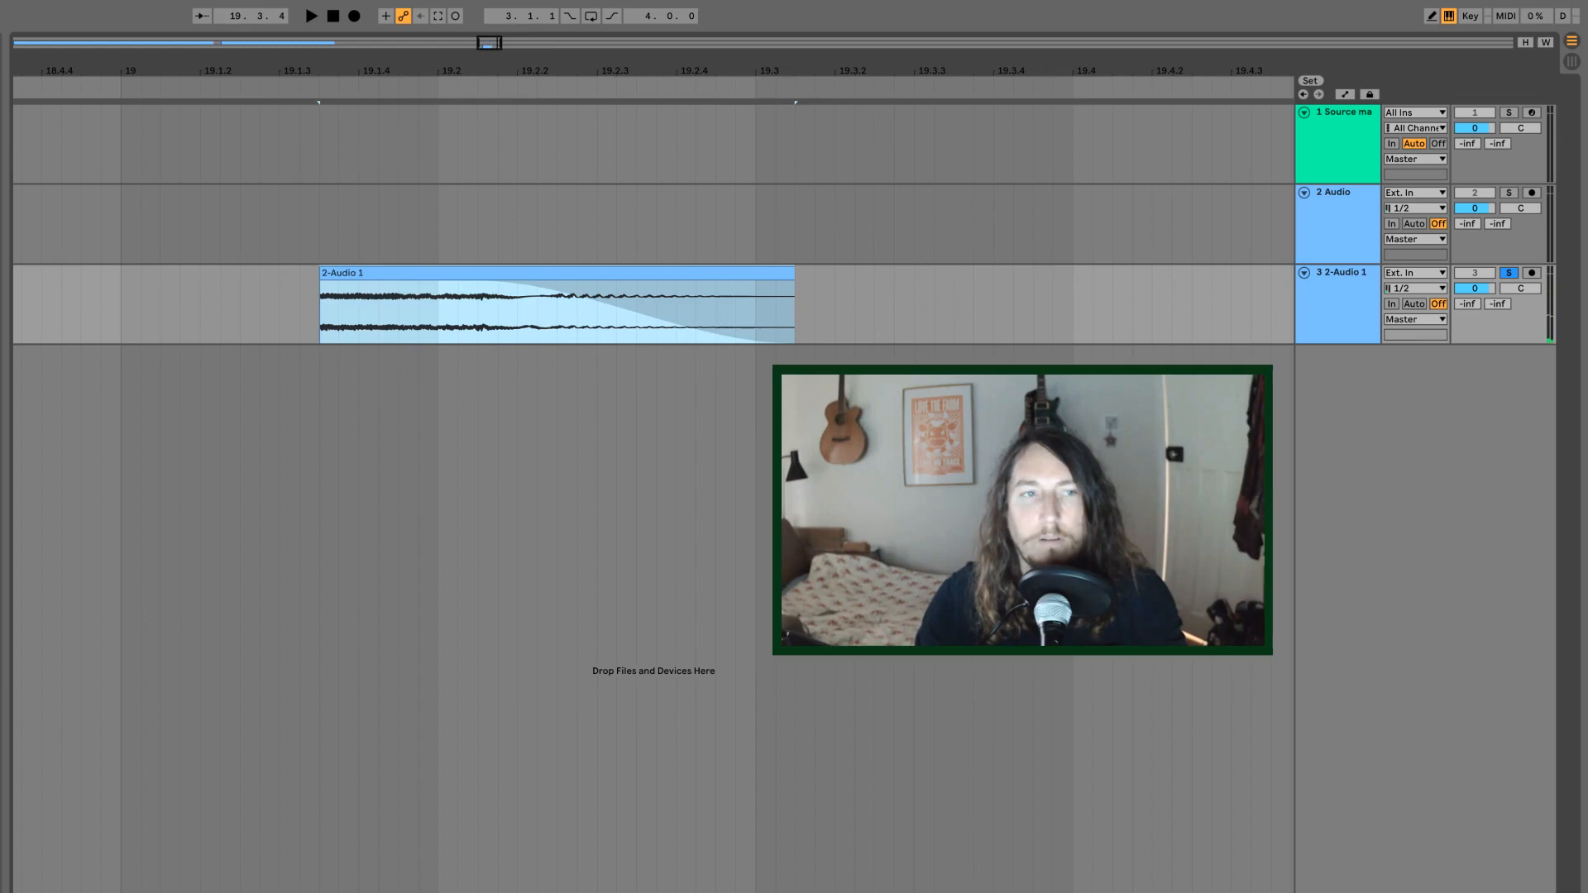
- Add Convolution Reverb to the extracted clip's track, using type 03 Chambers and Large Rooms and impulse response TVC33 Piano Hall 1St Row
left_click(56, 166)
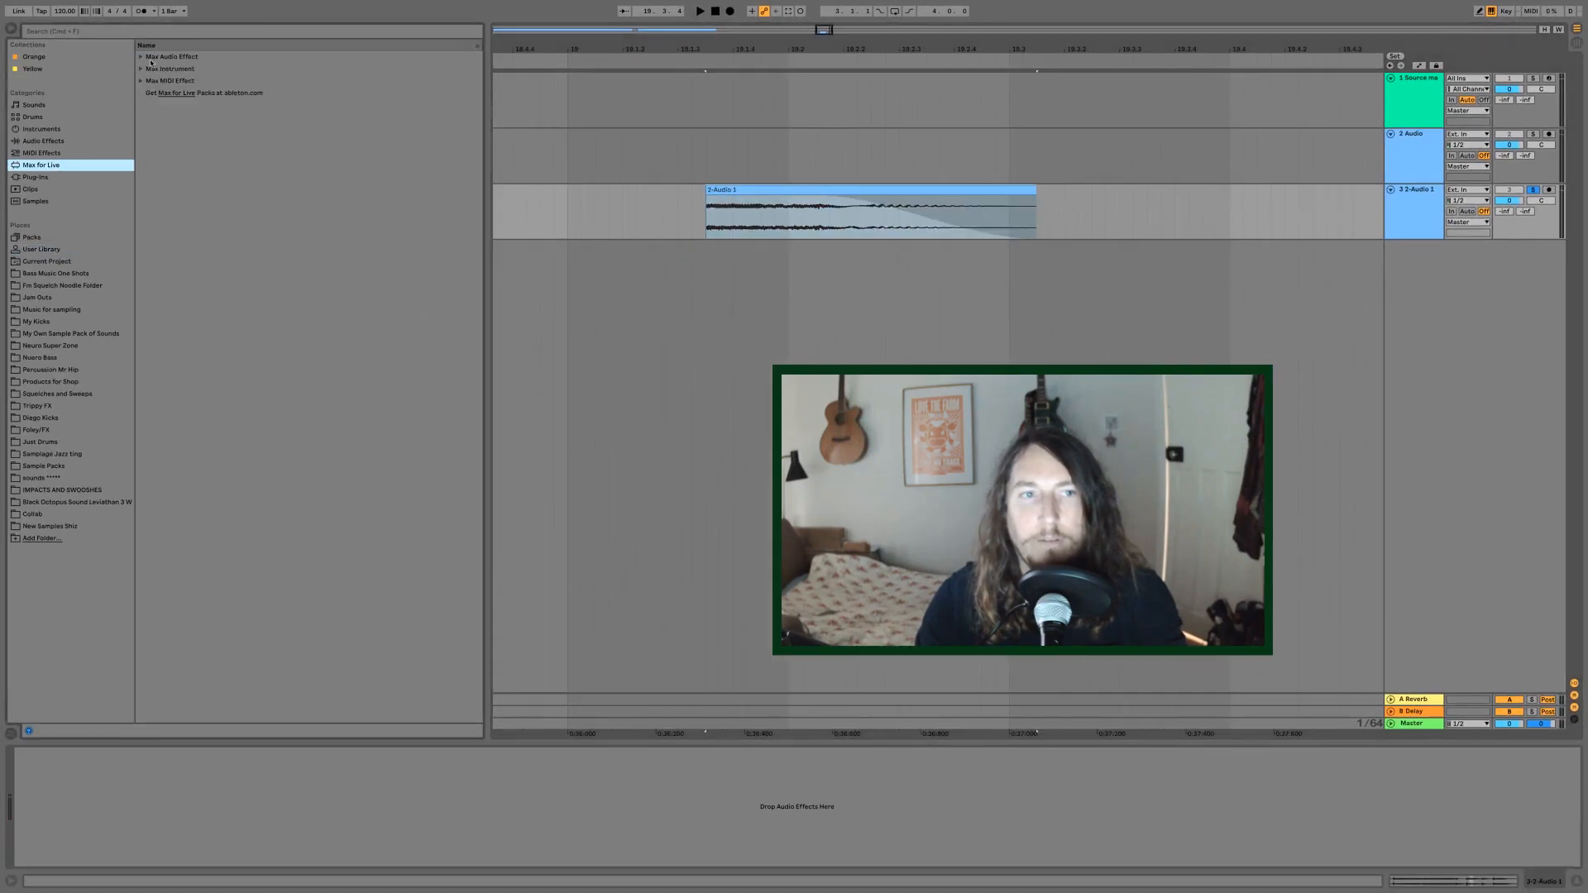
left_click(144, 57)
left_click(189, 130)
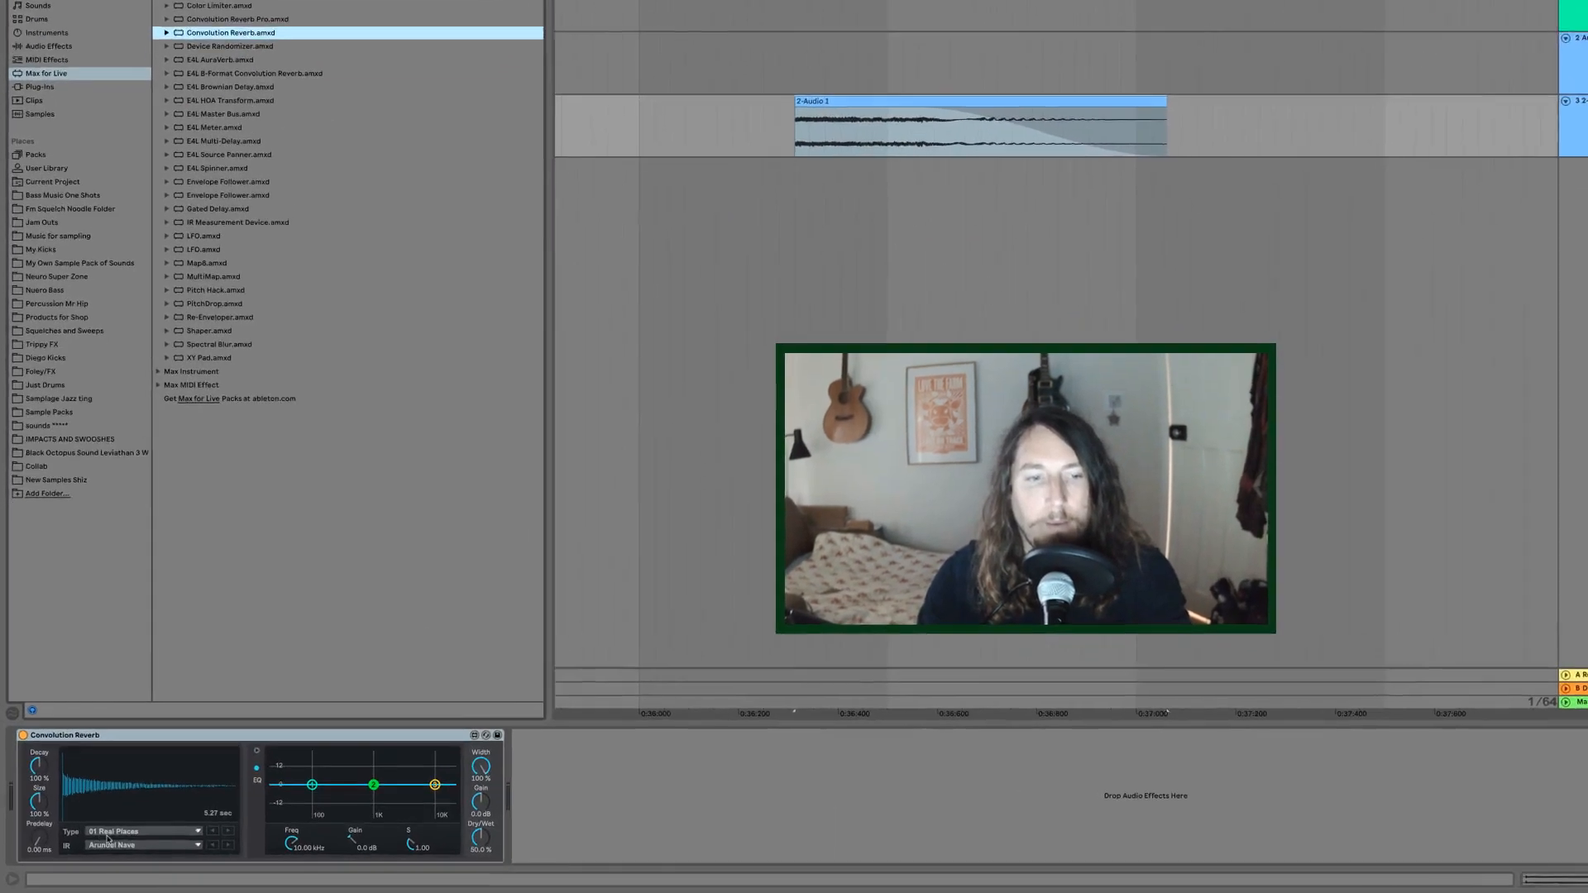
left_click(125, 839)
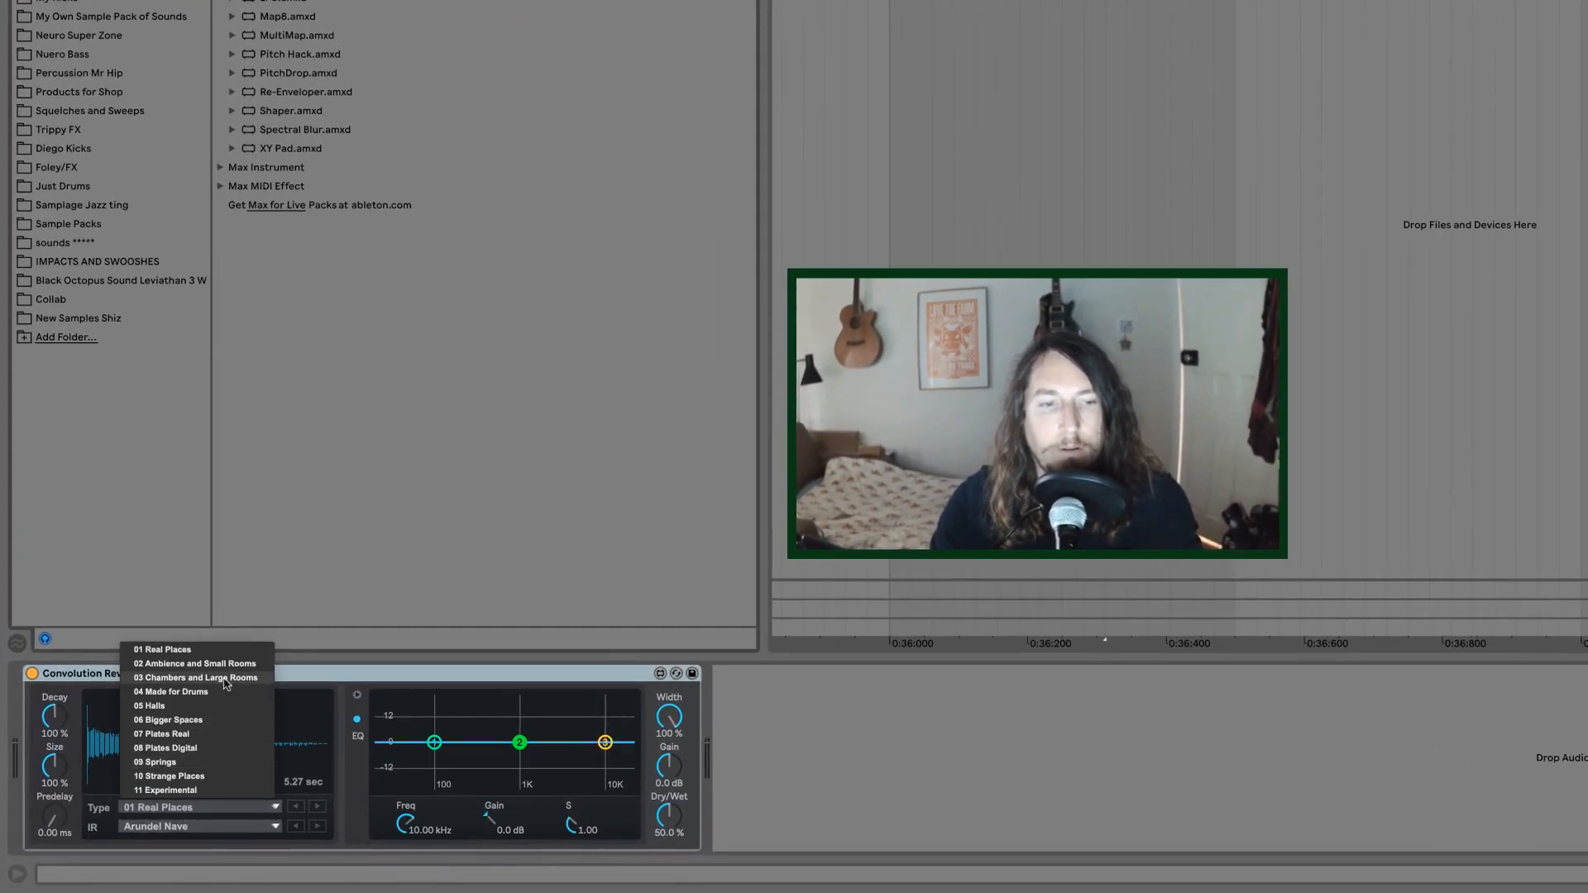
left_click(224, 678)
left_click(175, 829)
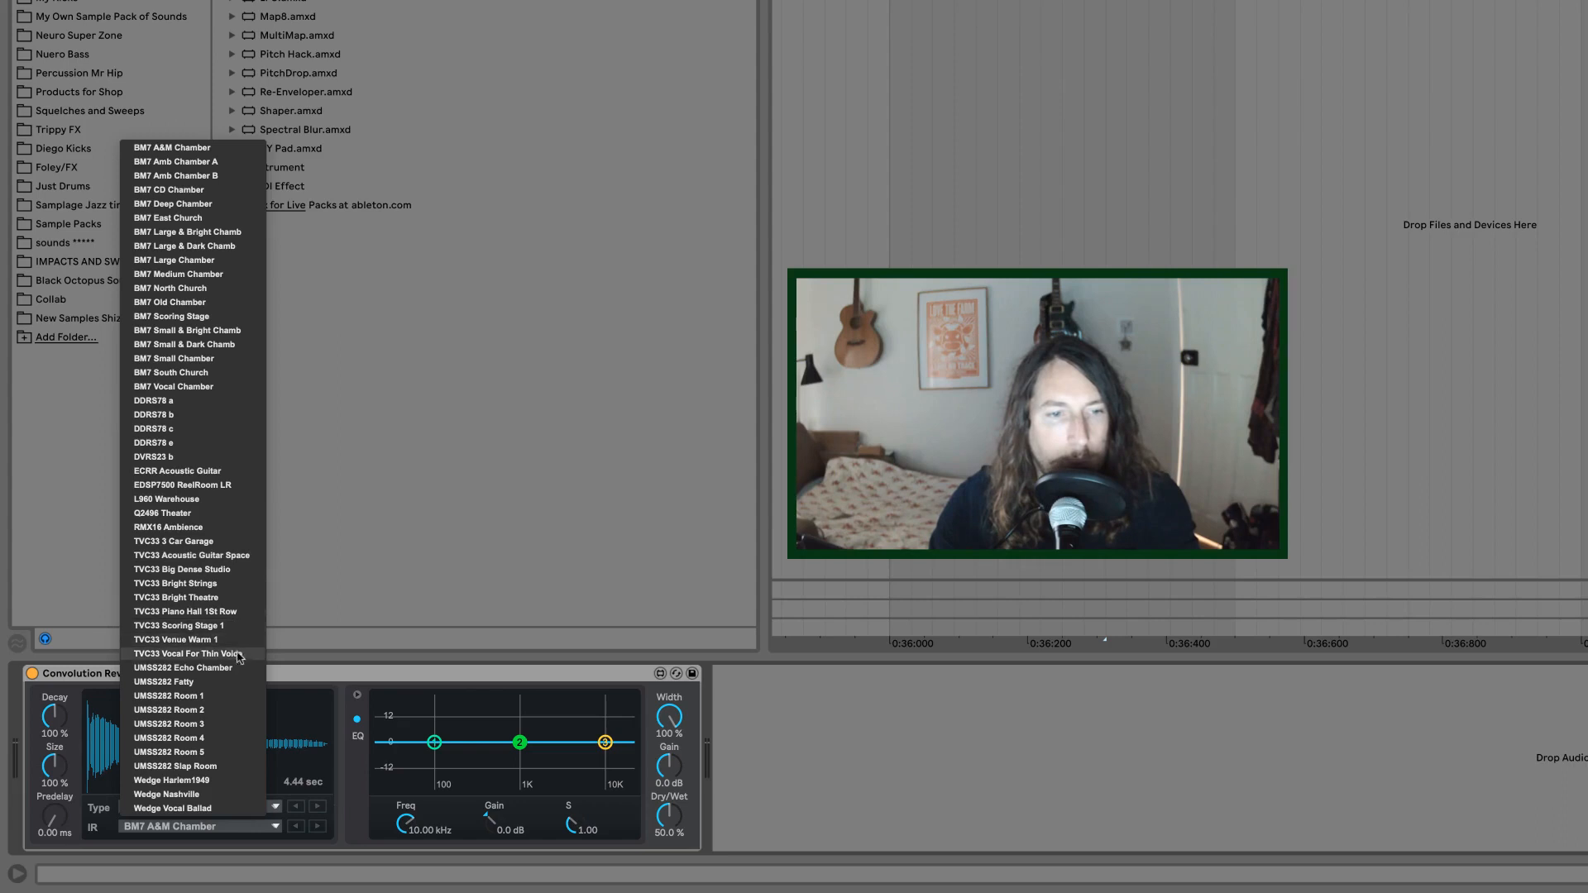
left_click(232, 612)
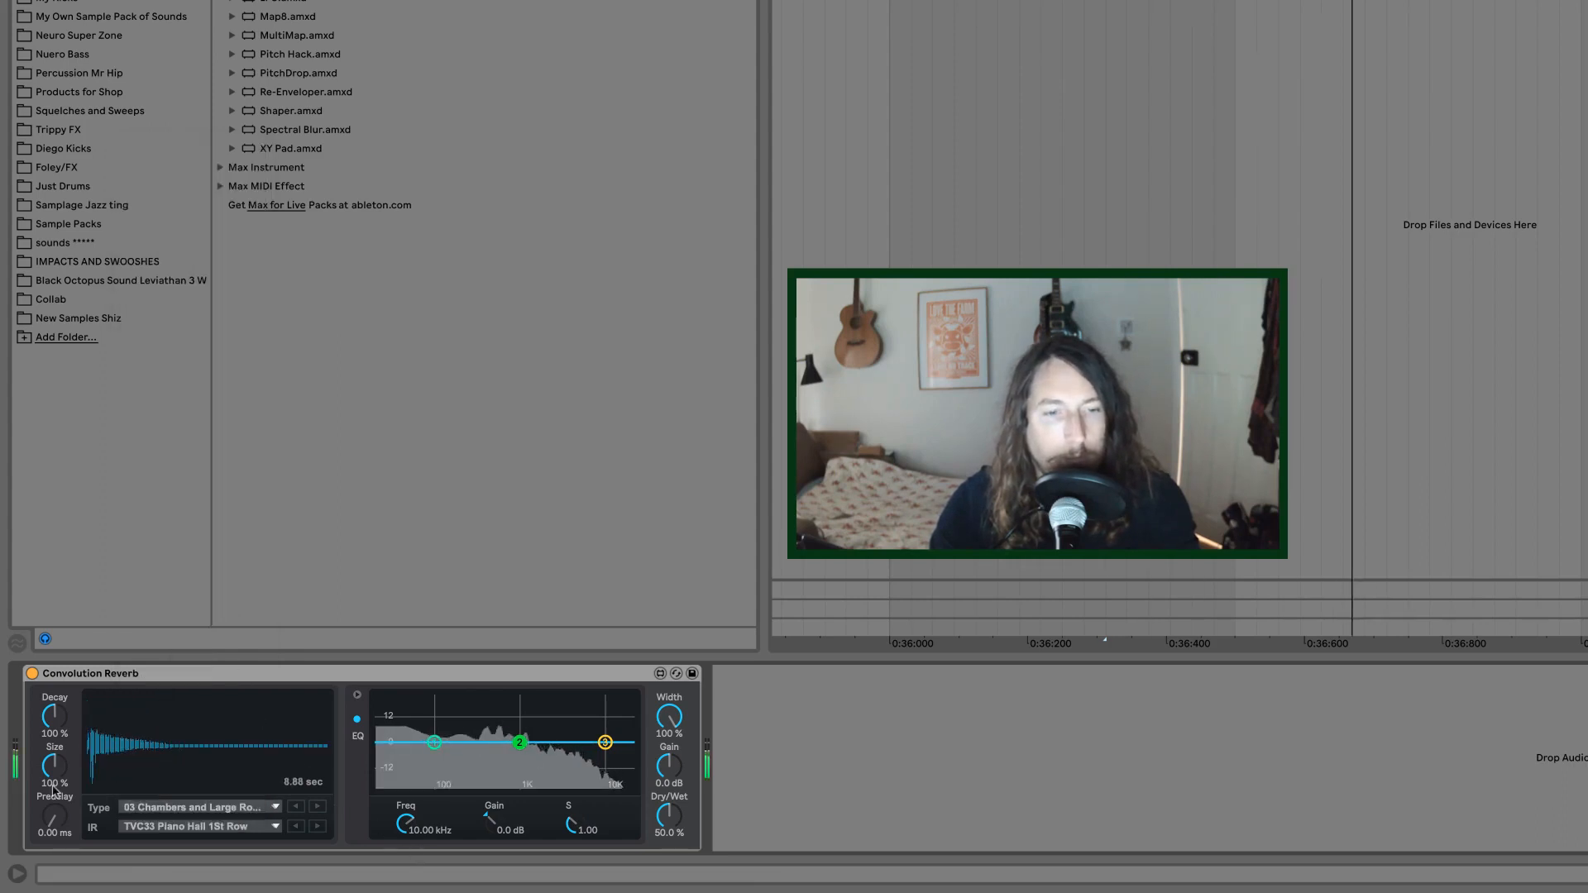
- Set Convolution Reverb's decay and size to 200% and switch its impulse response to TVC33 3 Car Garage
left_click_drag(54, 778, 60, 692)
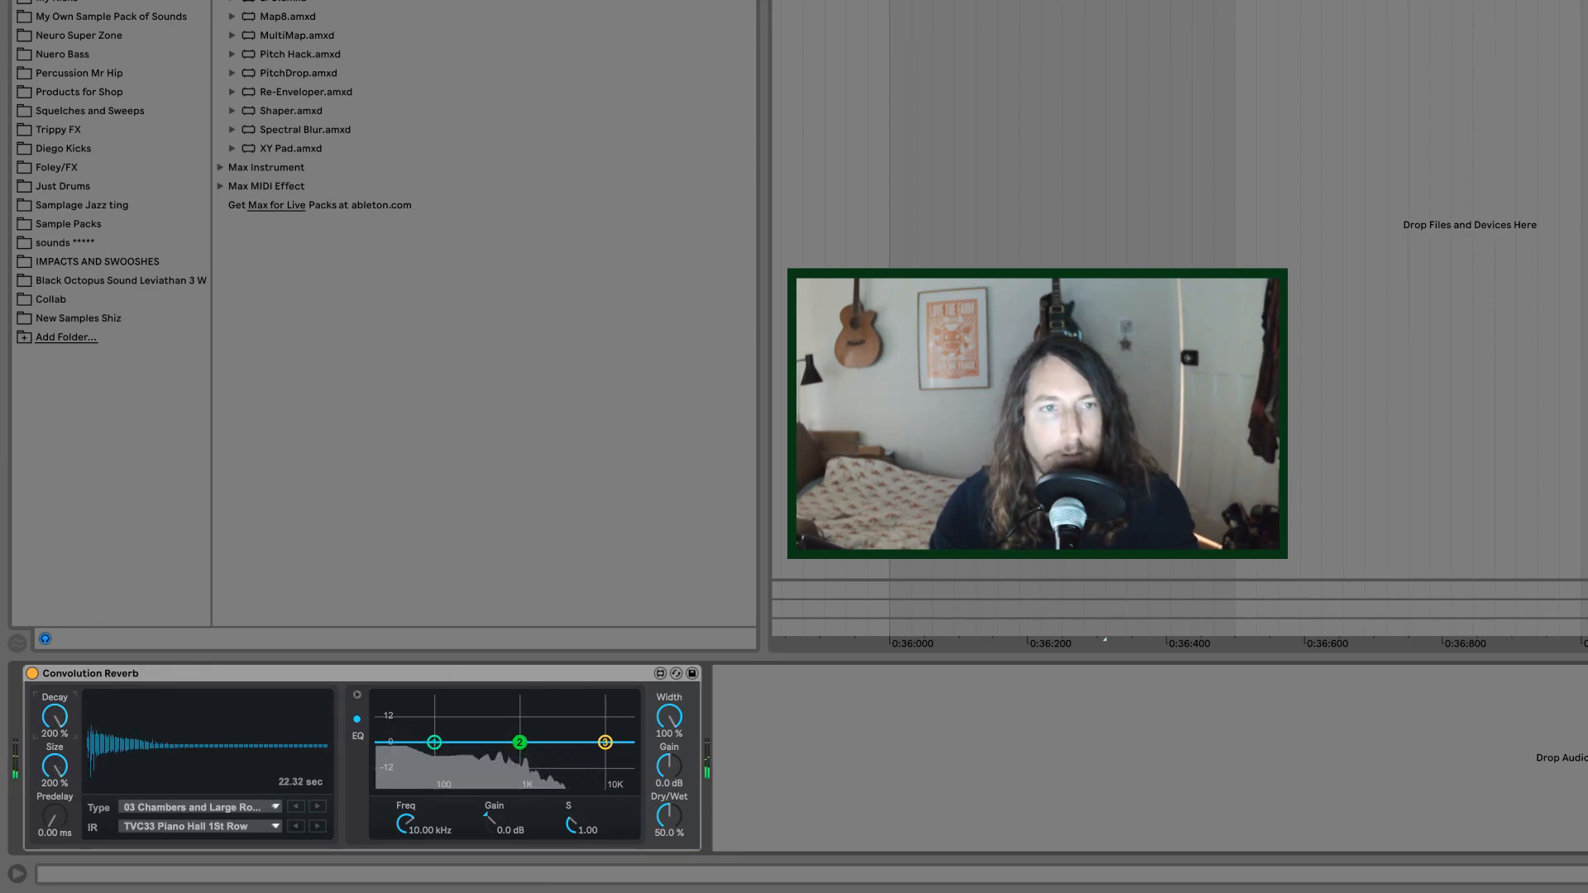
left_click(229, 827)
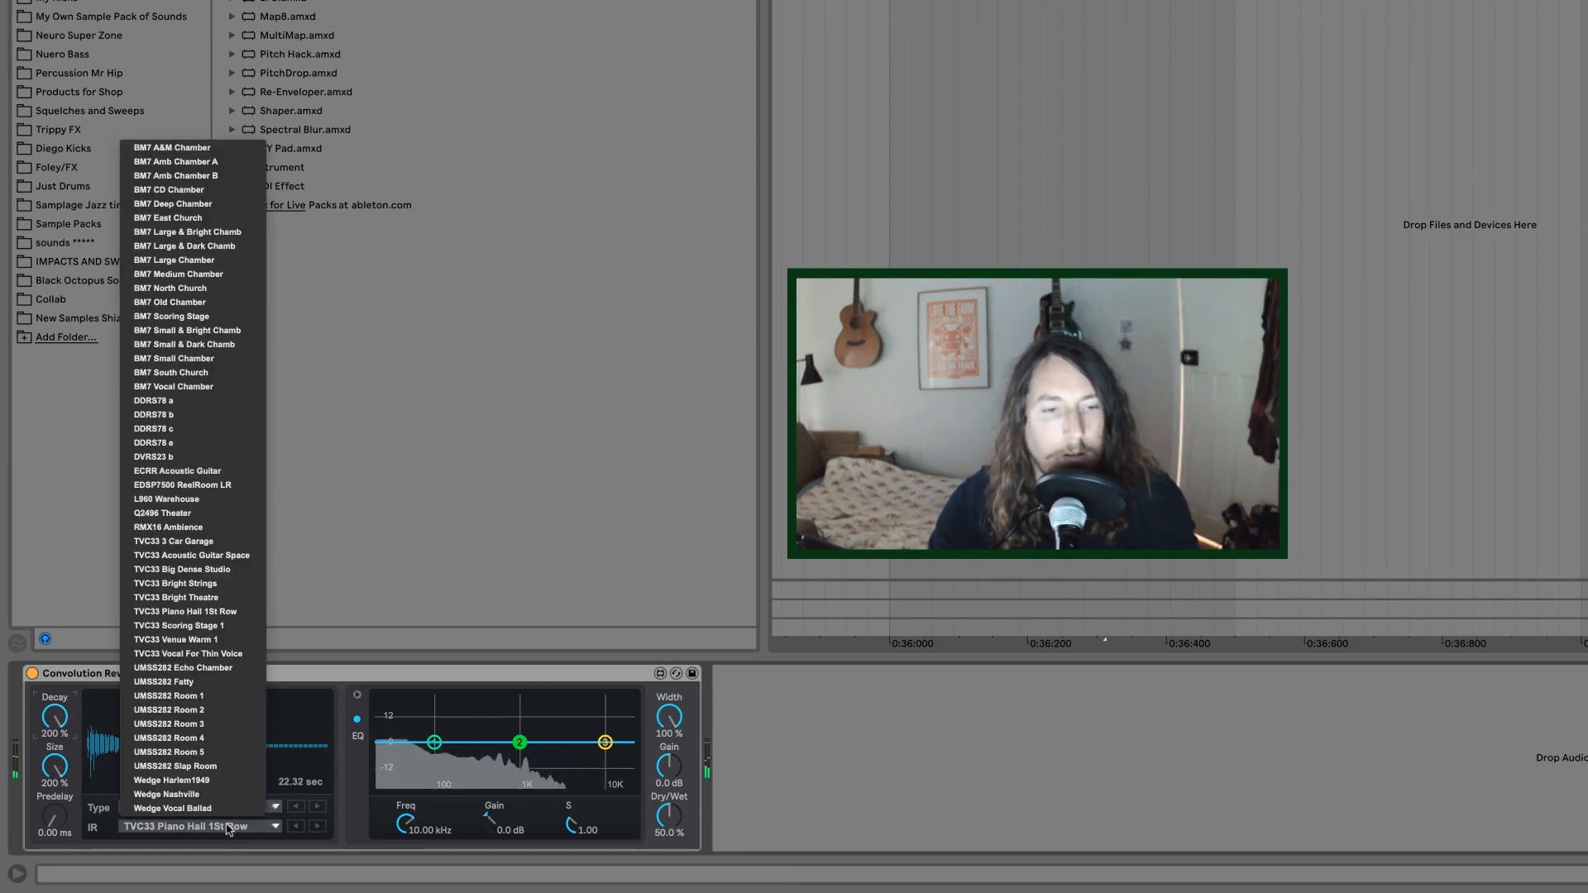
left_click(174, 541)
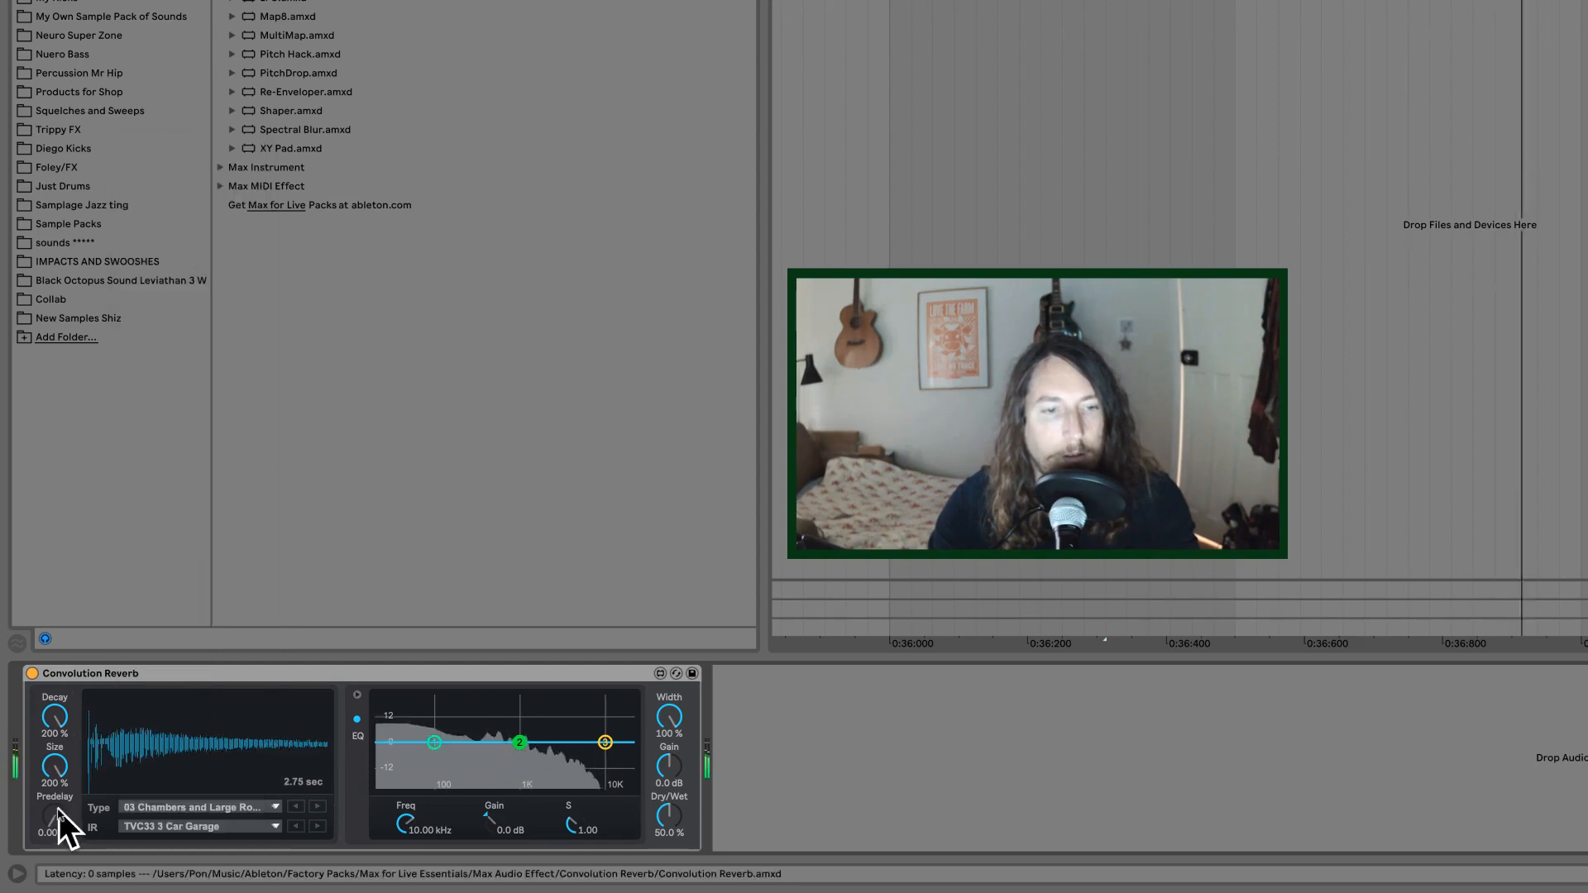
- Add a stock Reverb after Convolution Reverb, set its decay time to about 17.7 s and listen to the clip
left_click(70, 221)
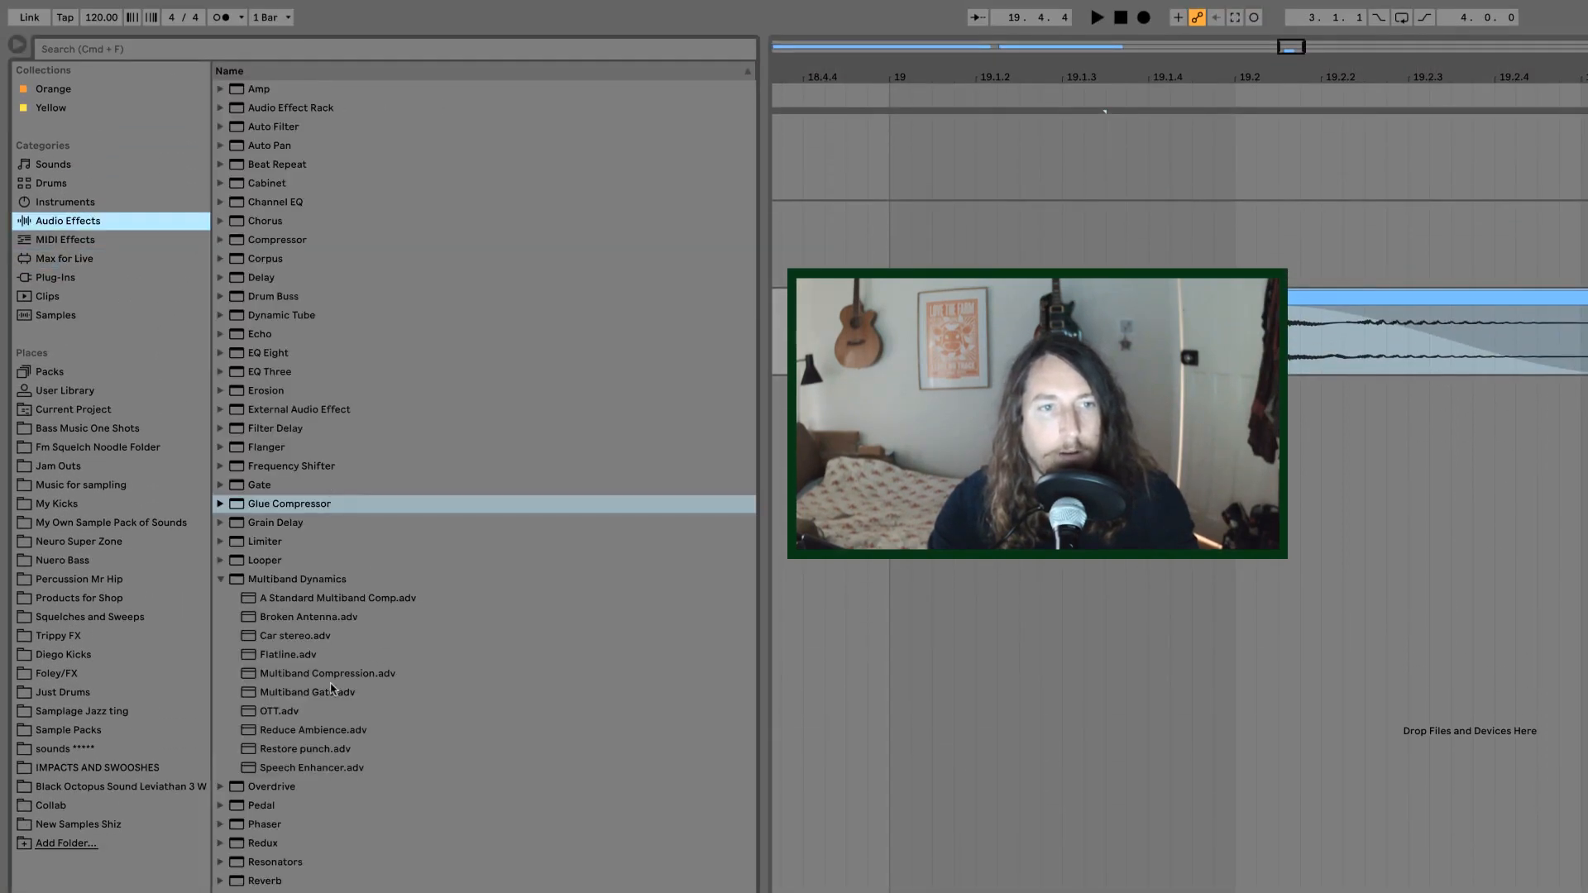
double_click(264, 881)
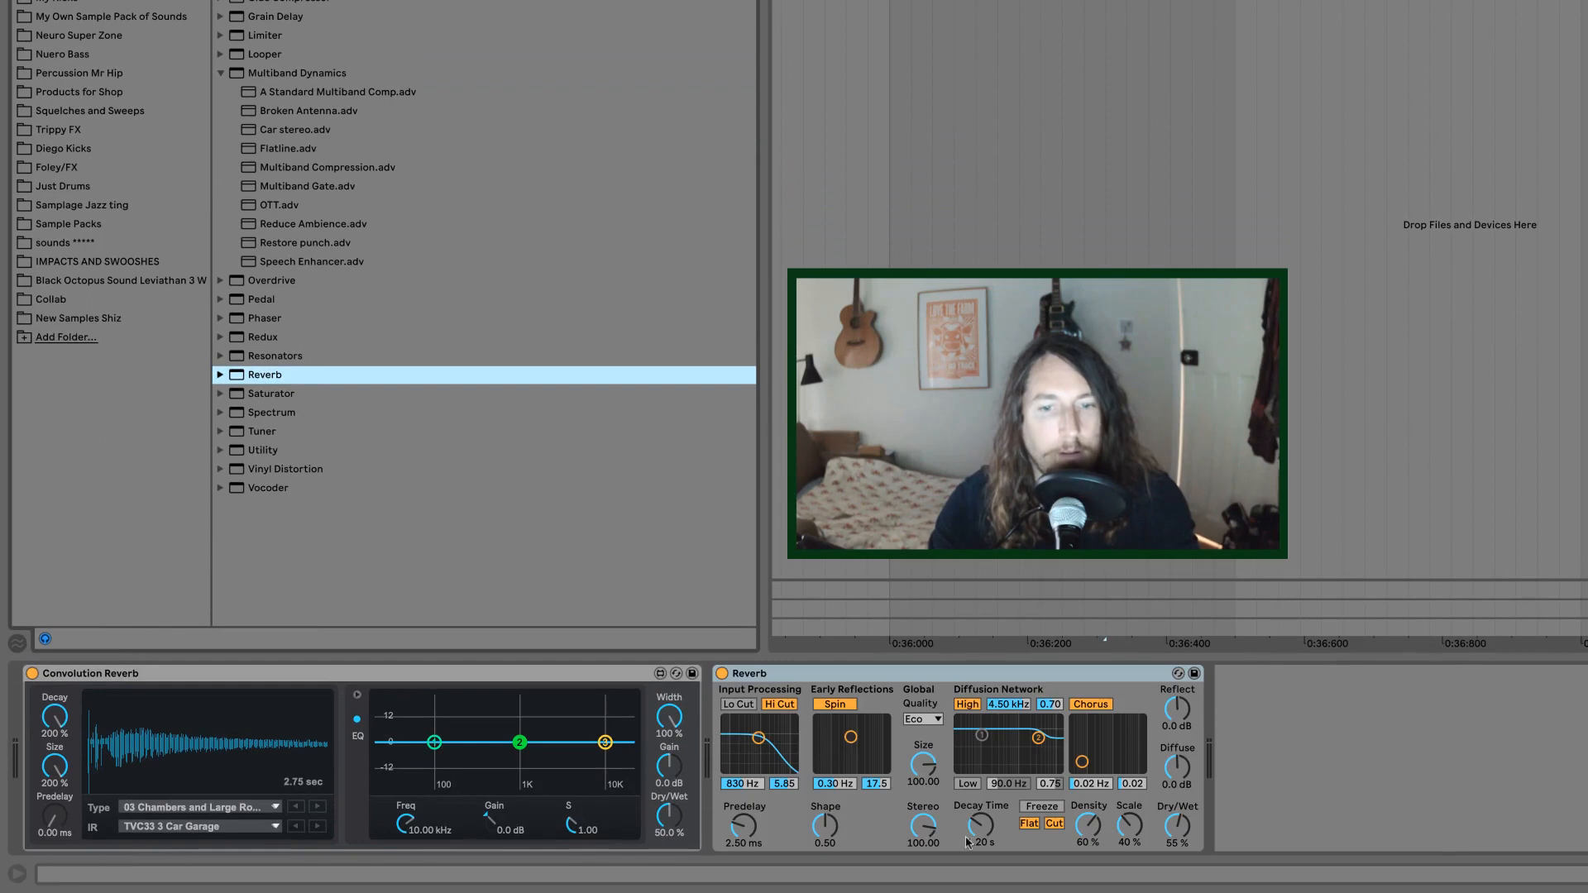
left_click_drag(981, 826, 980, 762)
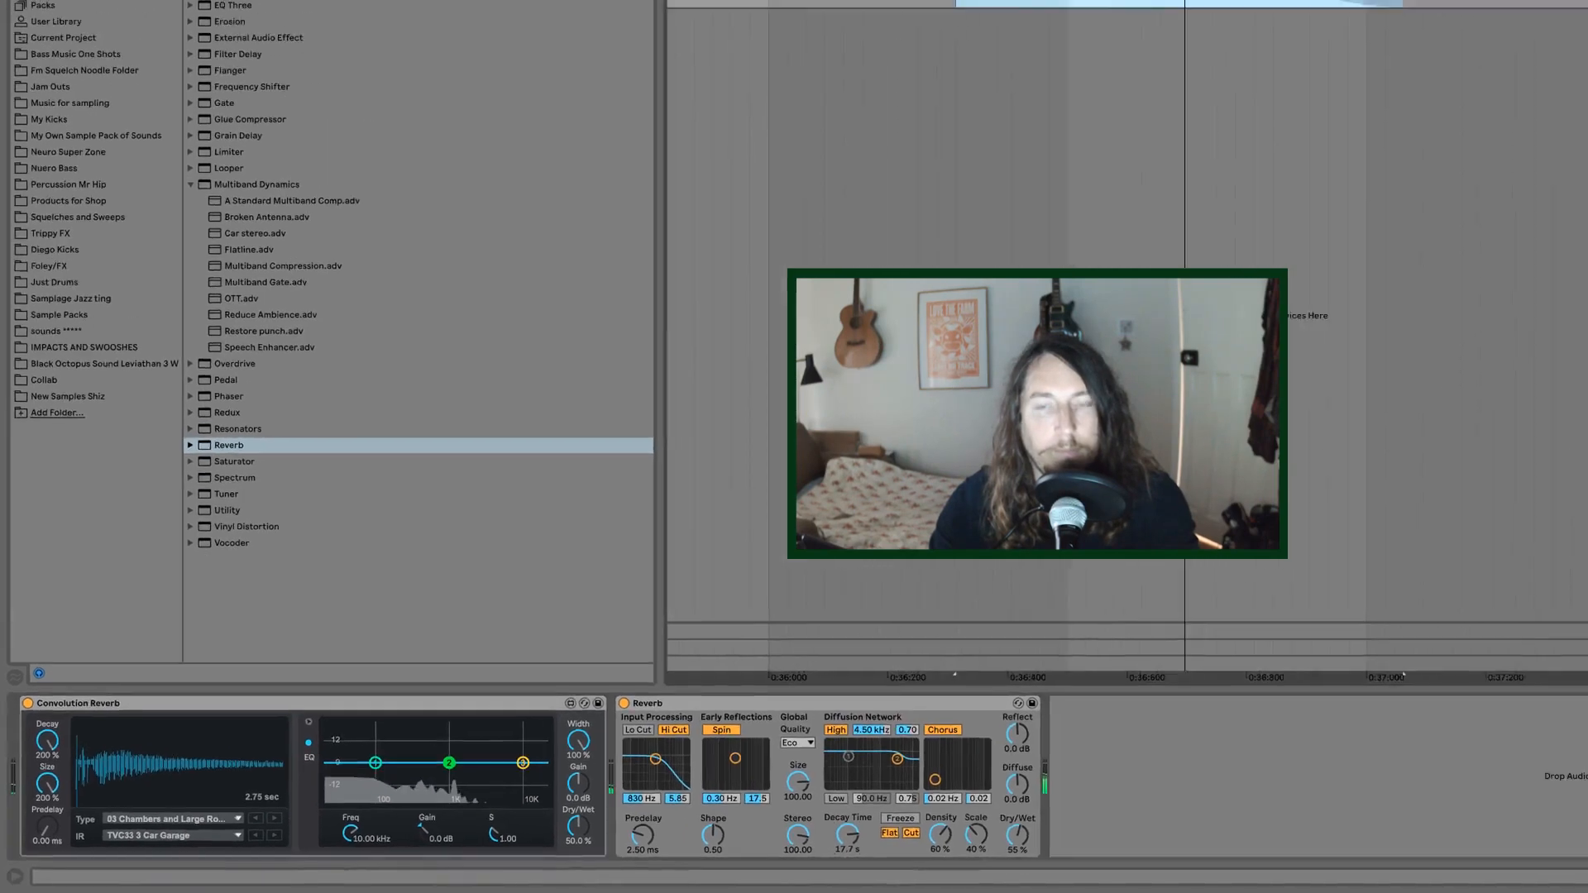
key("space")
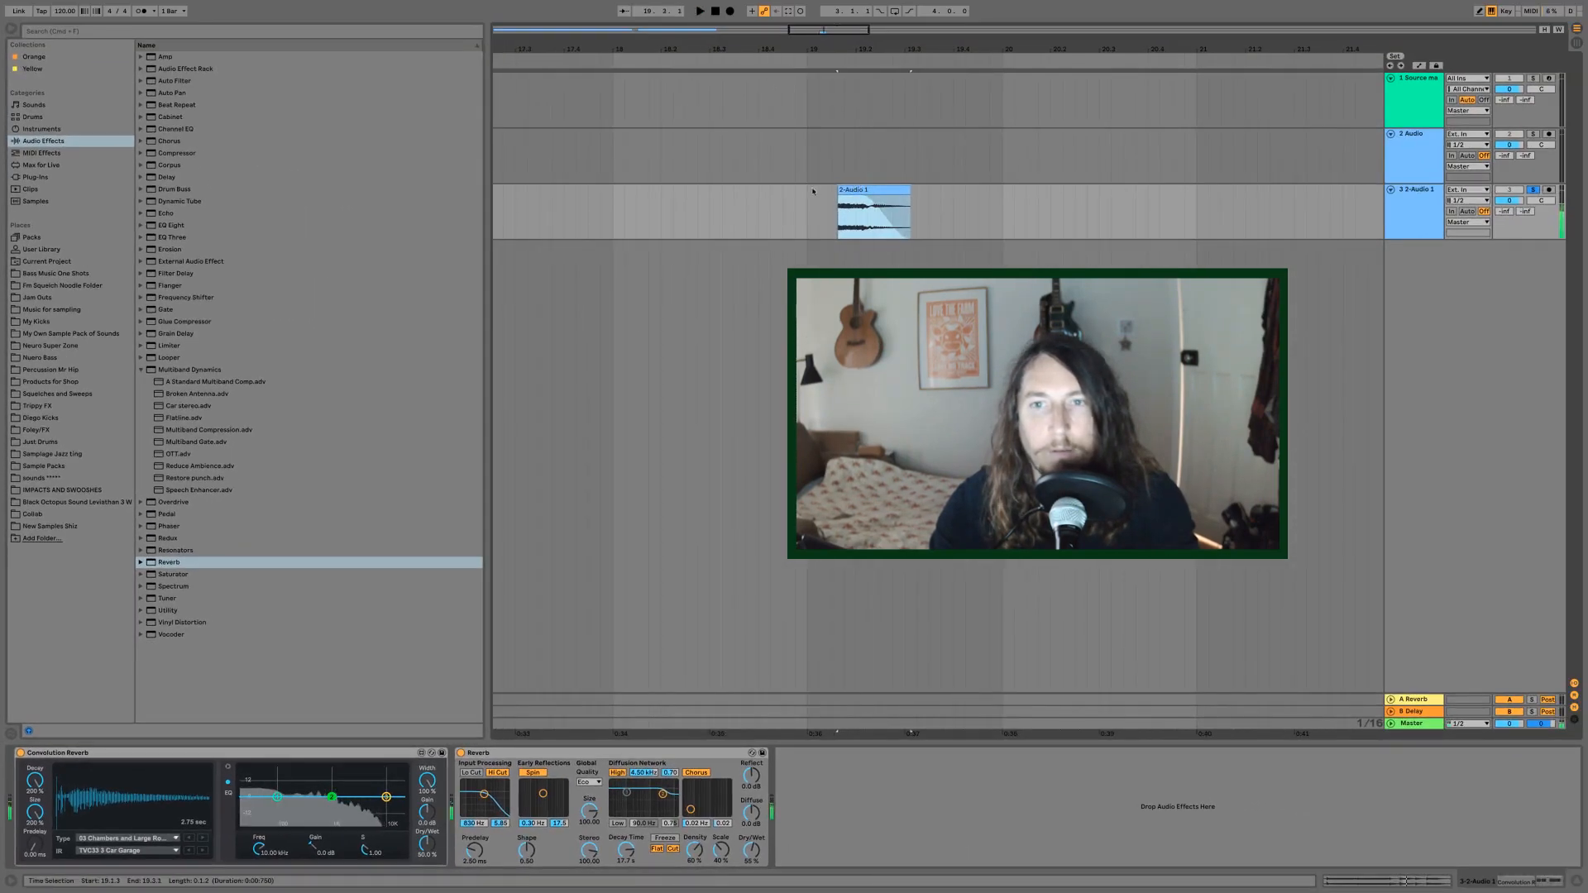
- Raise the extracted clip's gain to about 1.8 dB and try transposing it up to 14 st while auditioning it repeatedly
double_click(857, 189)
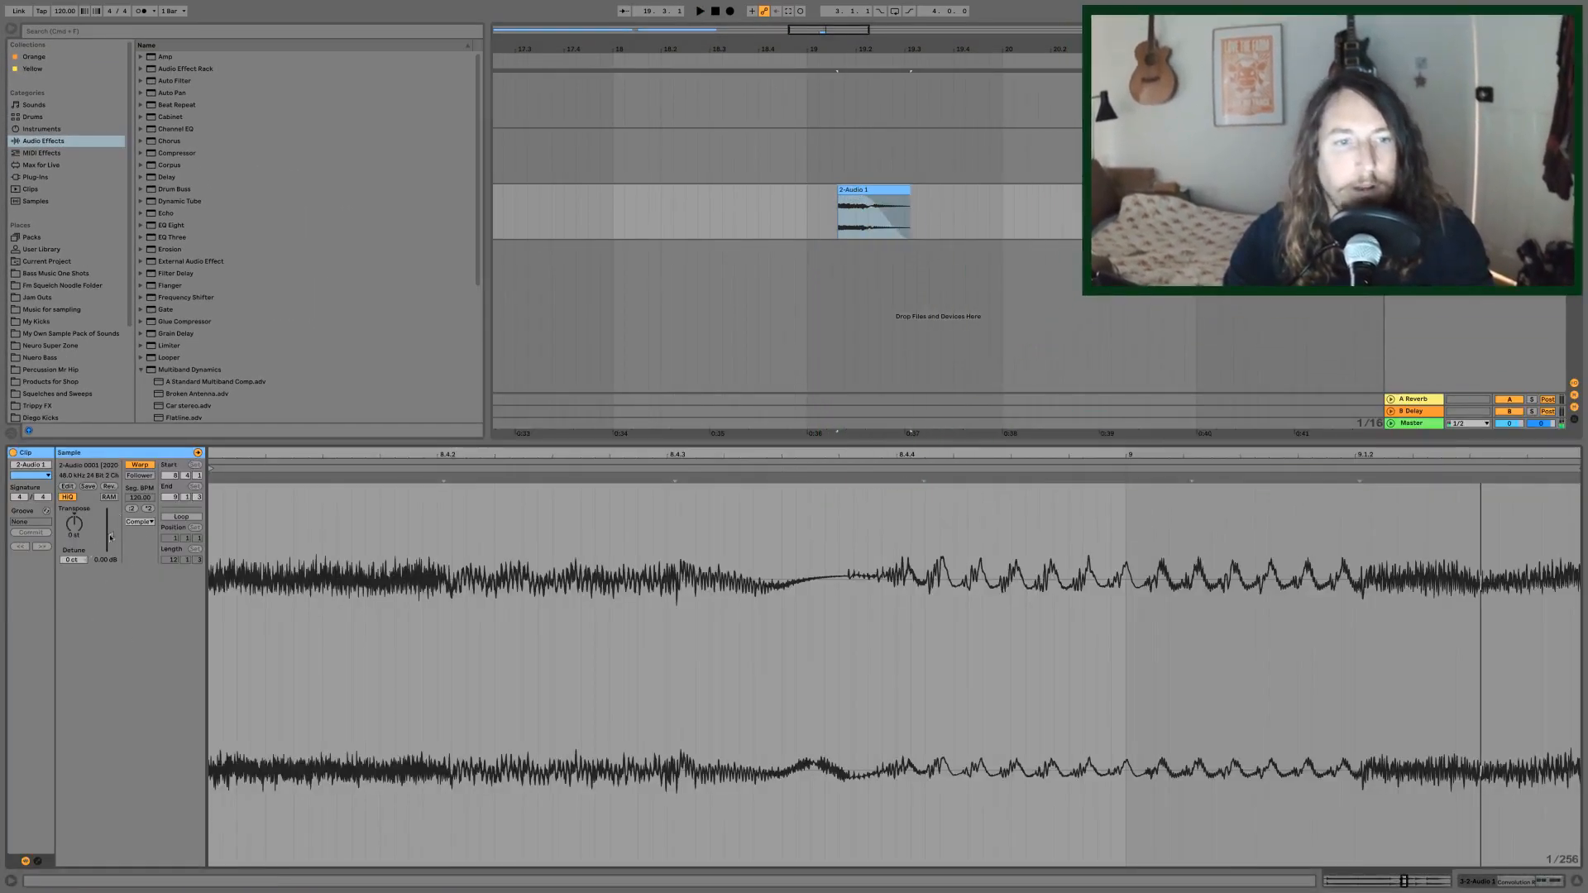
left_click_drag(111, 535, 78, 490)
key("space")
key("space")
key("space")
key("space")
key("space")
key("space")
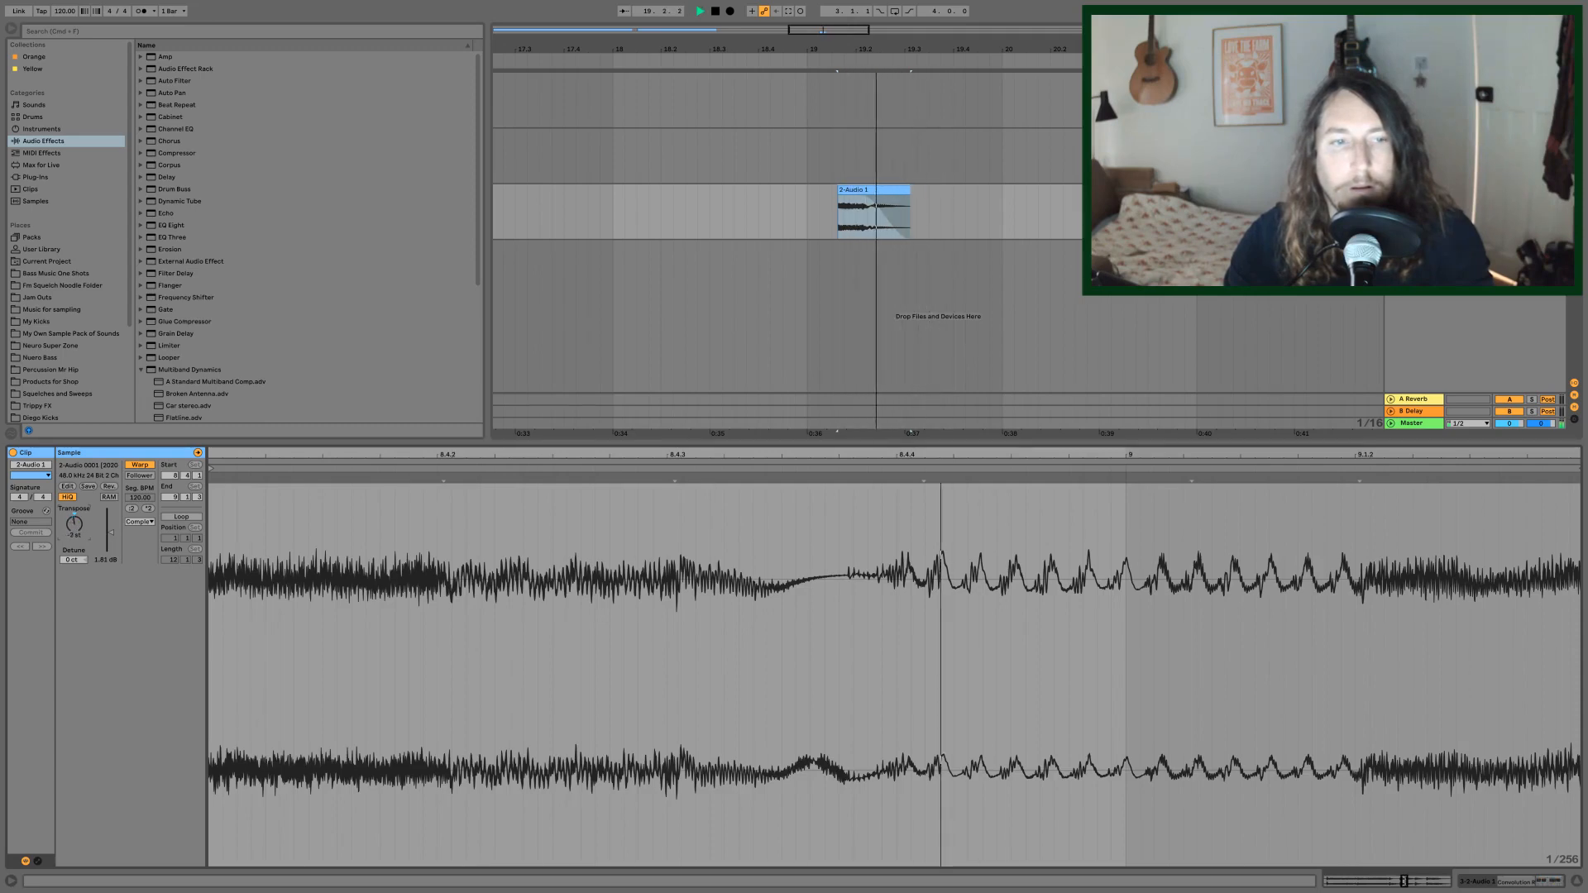
key("space")
key("space")
key("space")
key("space")
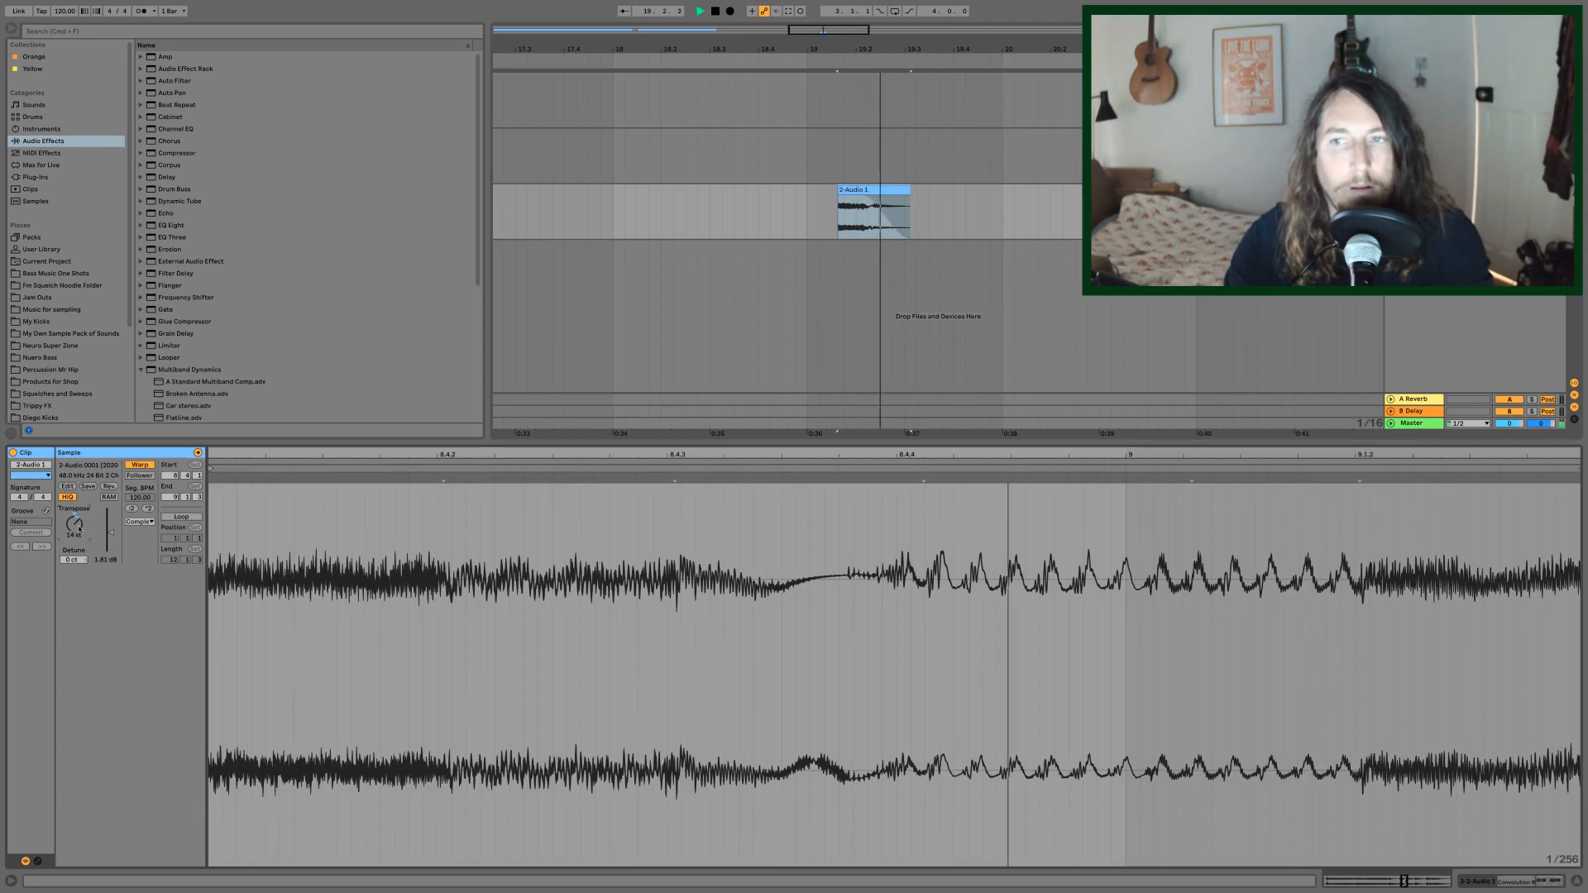
key("space")
- Transpose the extracted clip down to about -23 st while listening to its reverb tail
double_click(890, 190)
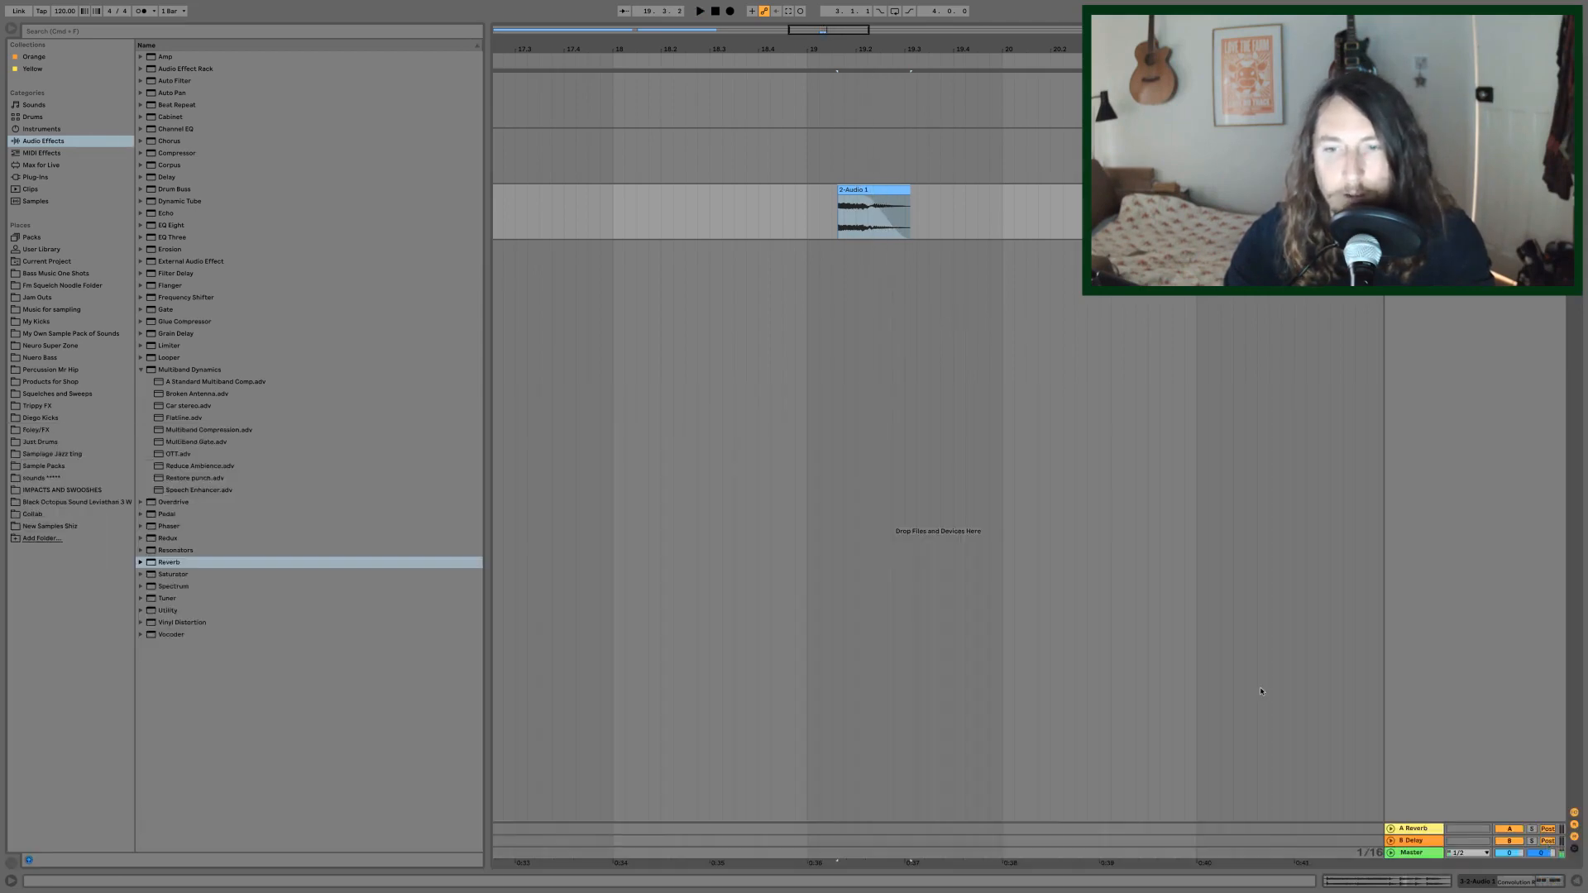
double_click(881, 186)
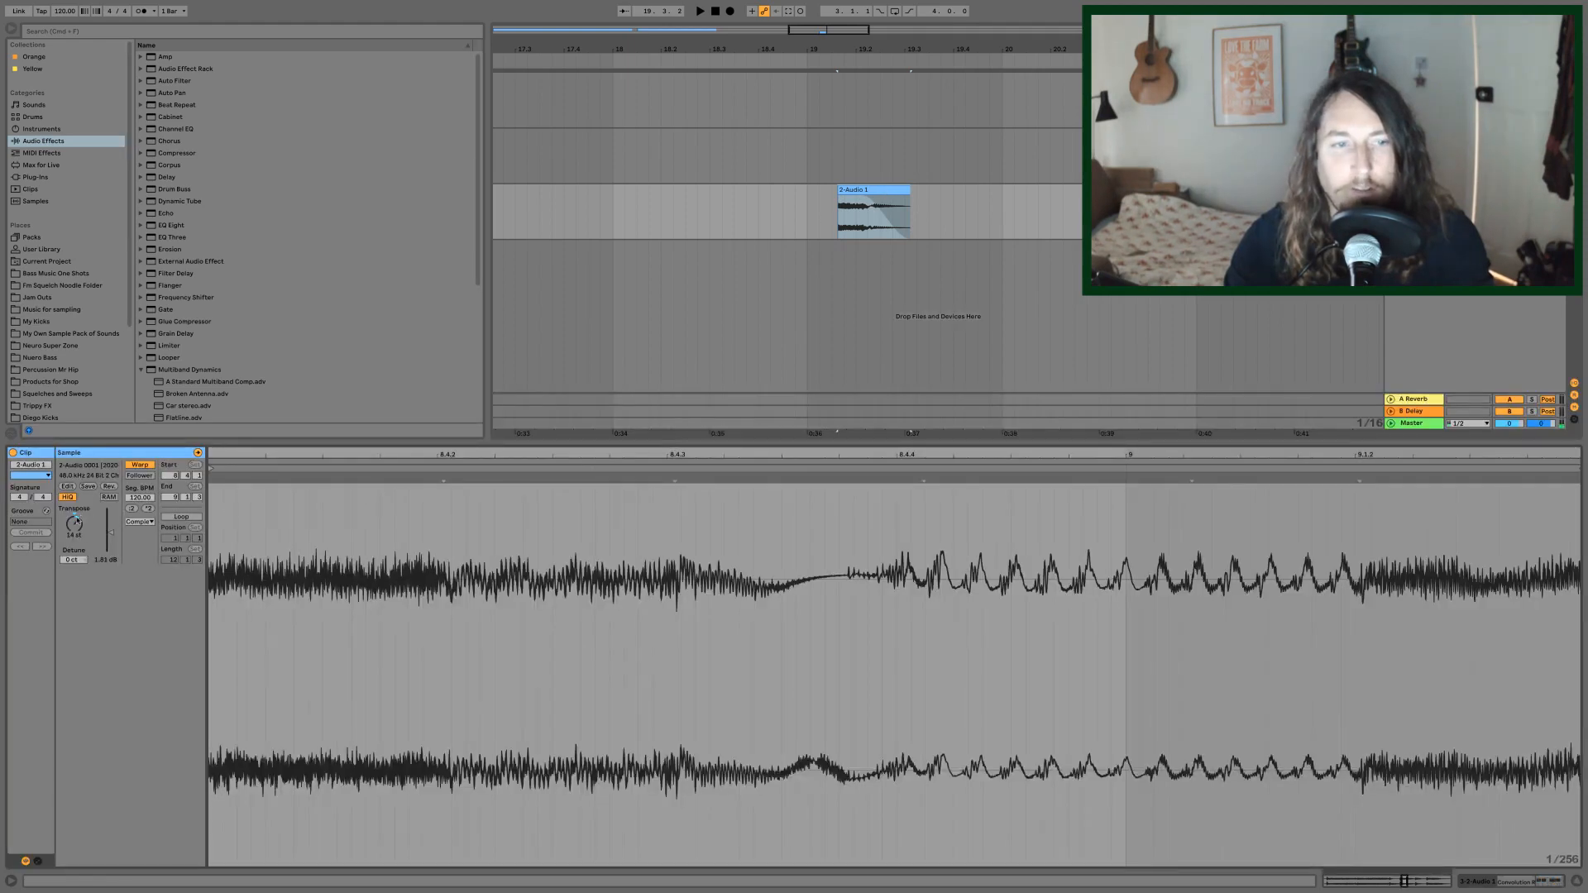
key("space")
key("space")
mouse_move(74, 524)
left_mouse_down()
mouse_move(75, 579)
mouse_move(77, 495)
left_mouse_up()
key("space")
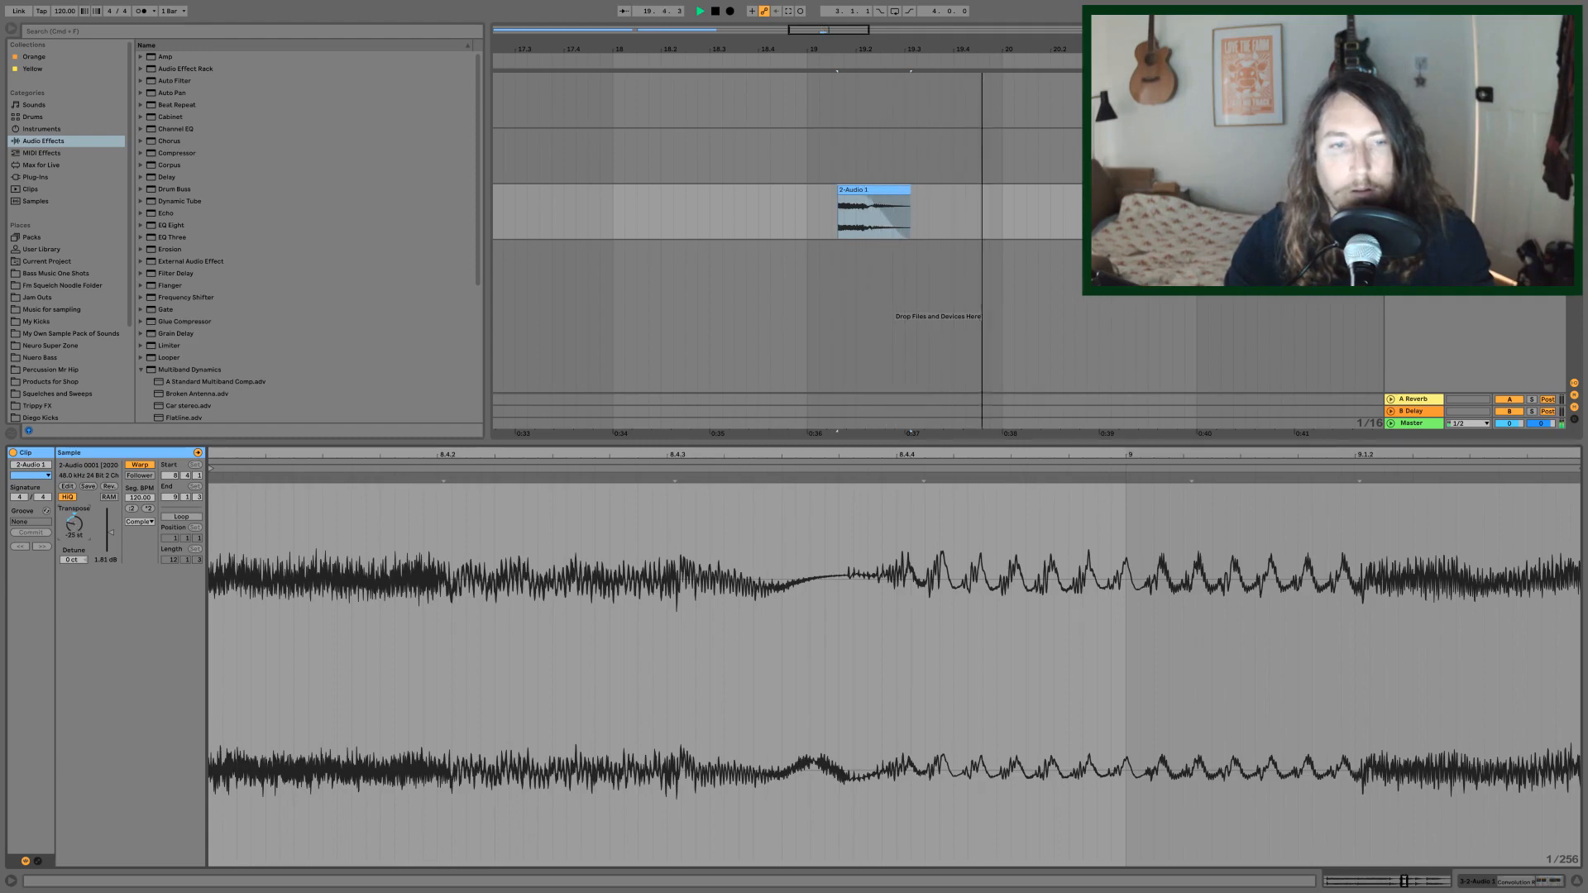
left_click_drag(75, 524, 75, 537)
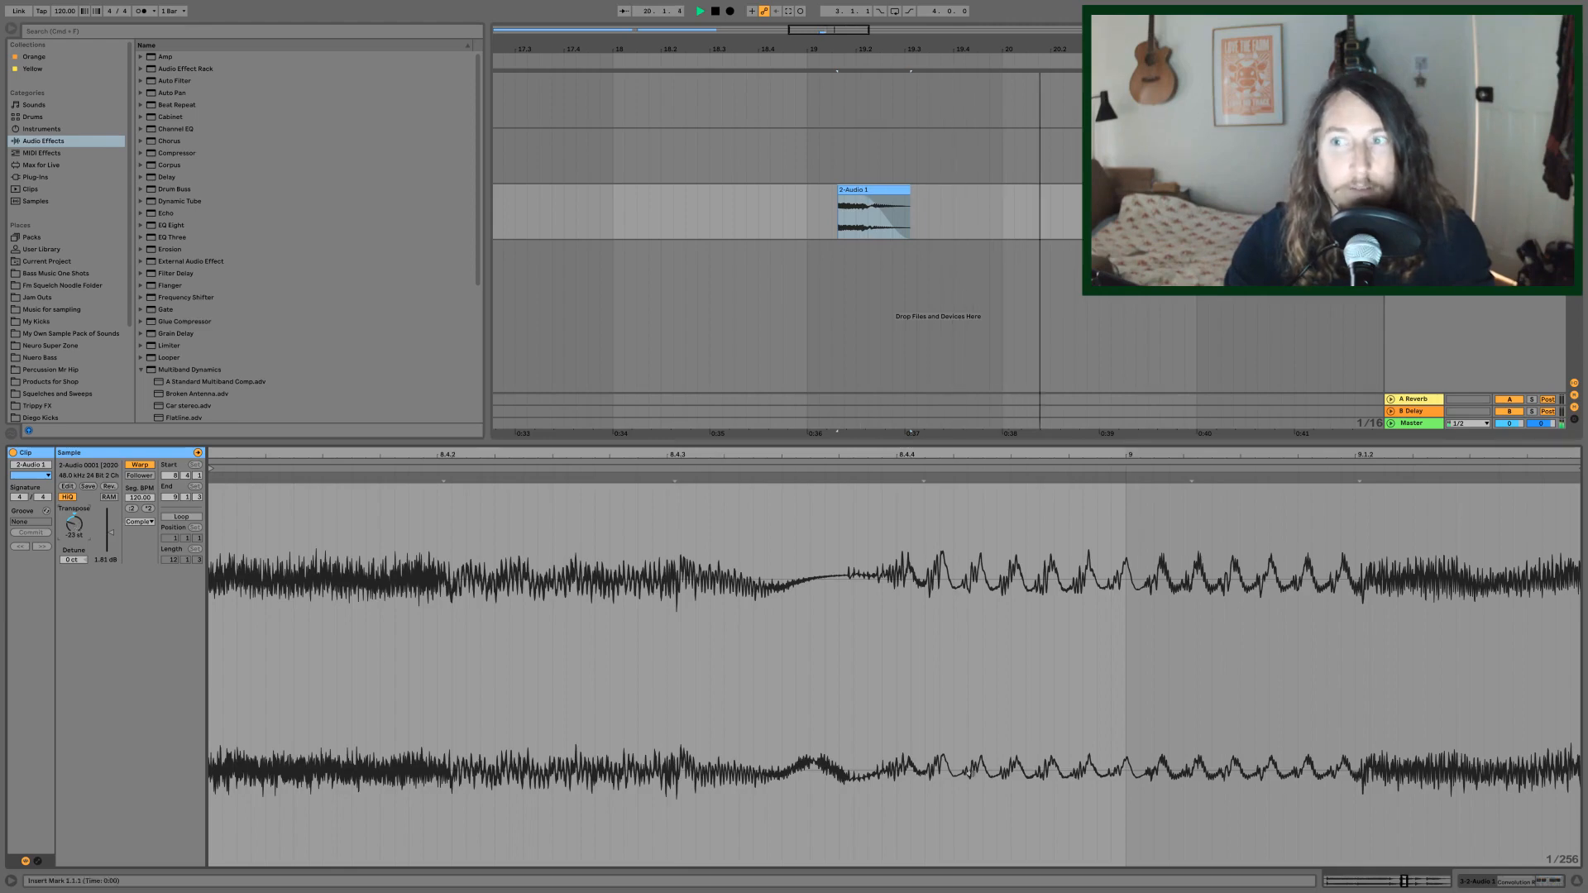
- Duplicate the processed audio track, then freeze and flatten the duplicate to print the reverb tail
key("alt+super+l")
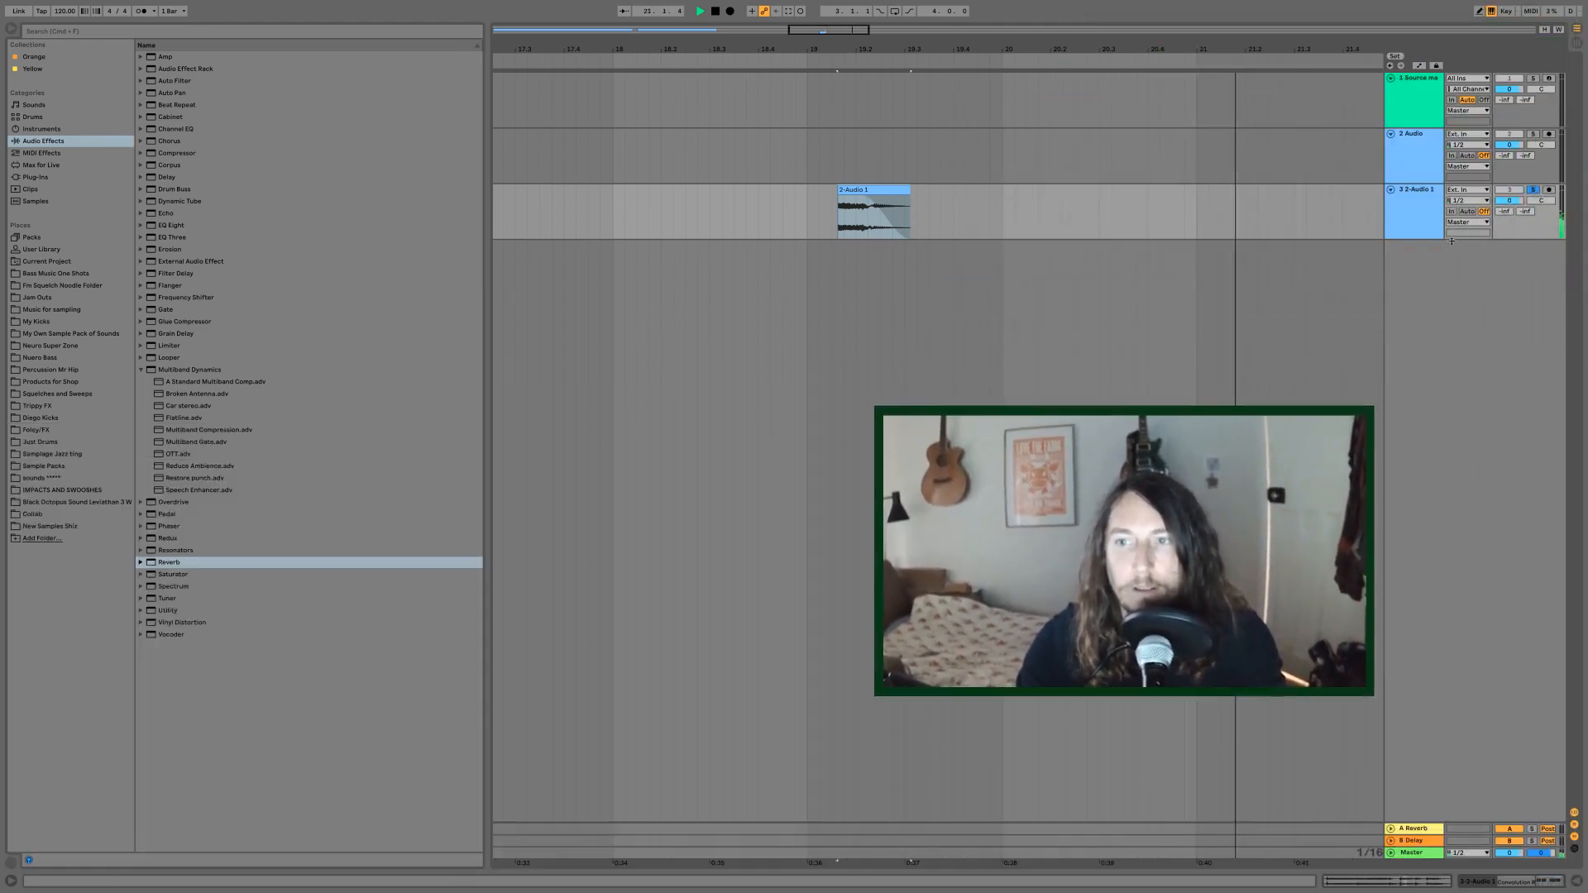
key("shift+Tab")
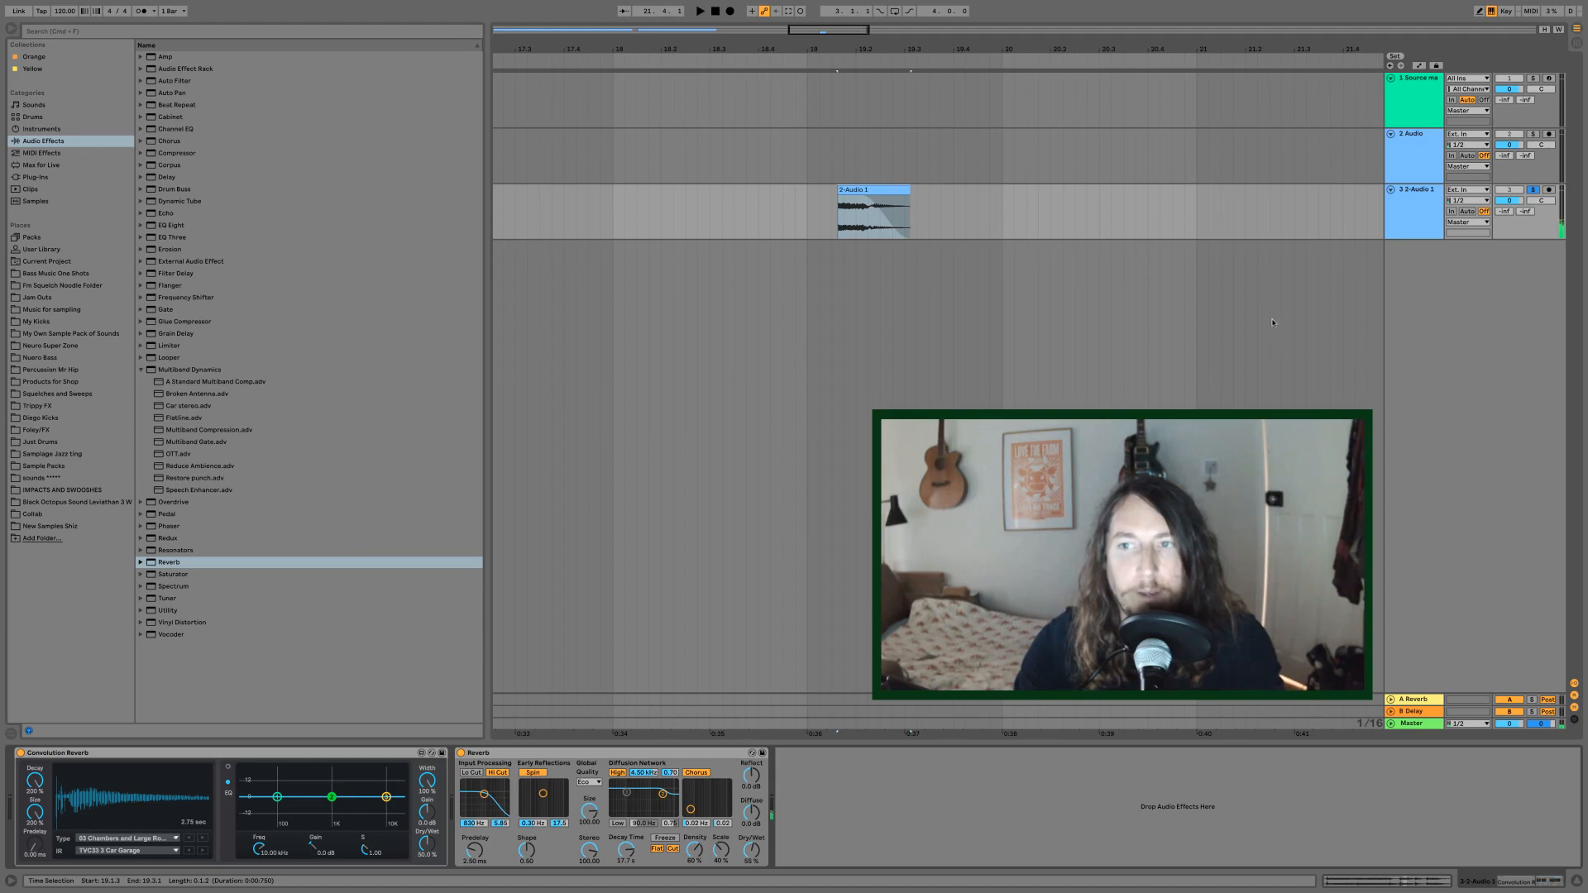
left_click(1422, 212)
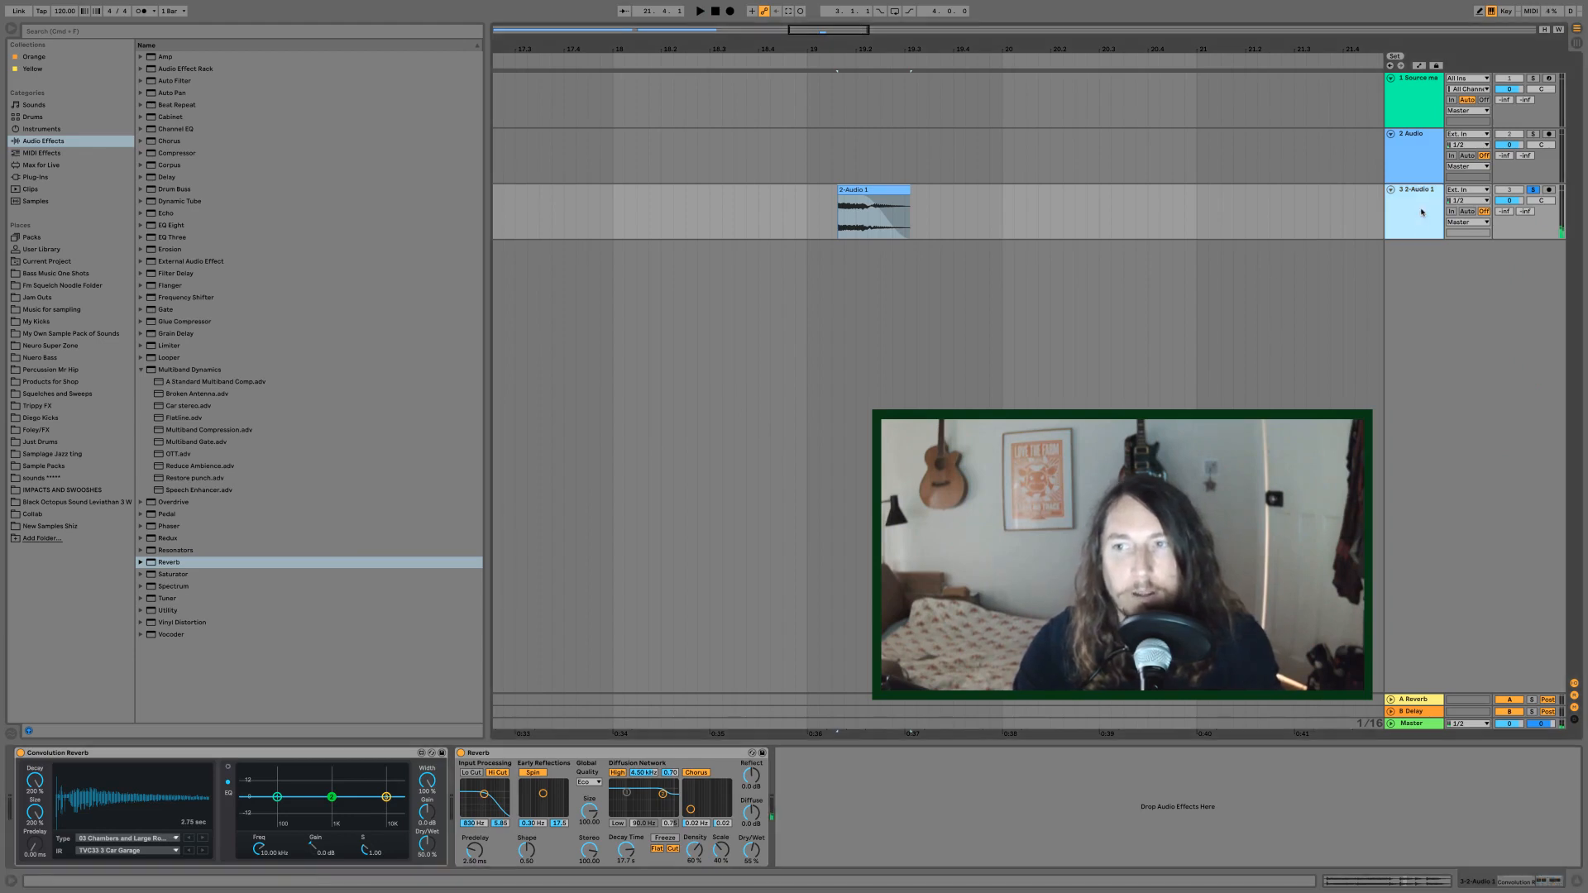
key("super+d")
right_click(1416, 258)
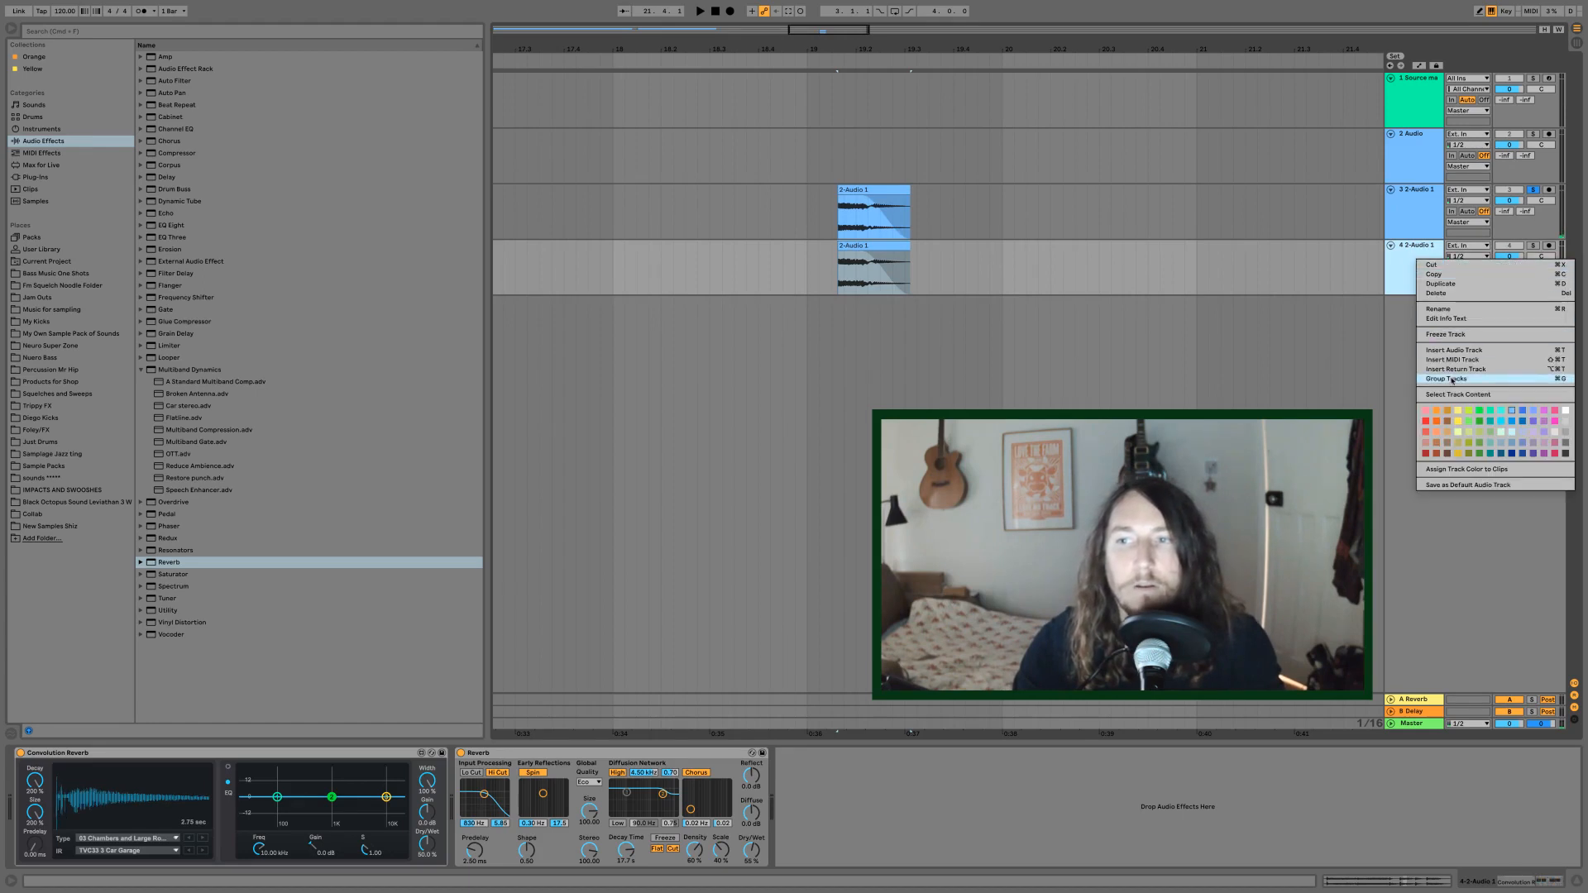
left_click(1447, 334)
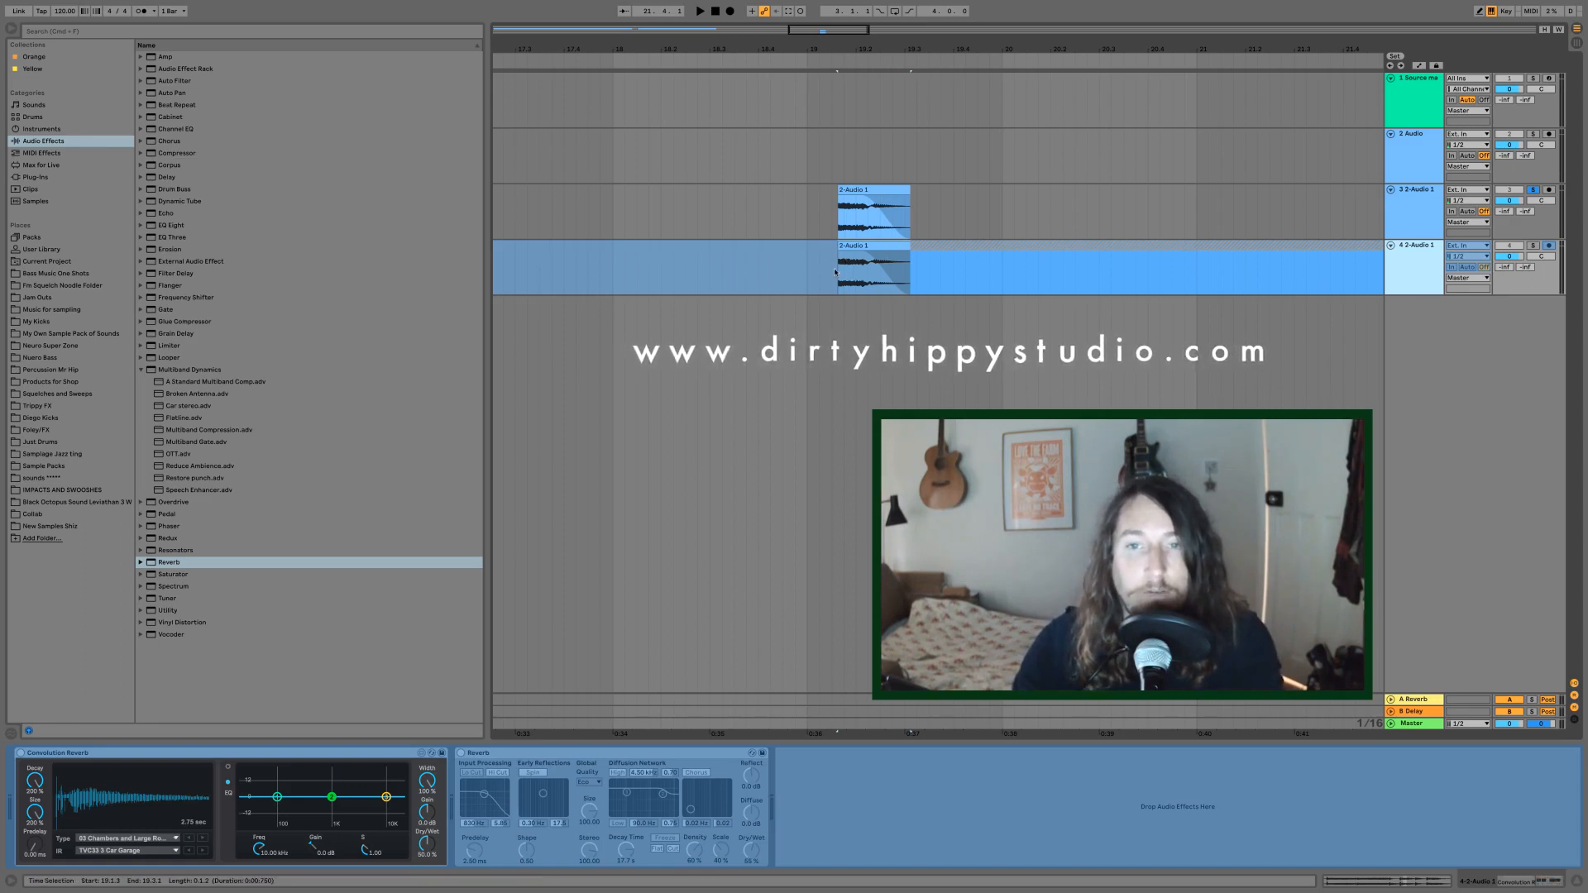
right_click(1408, 270)
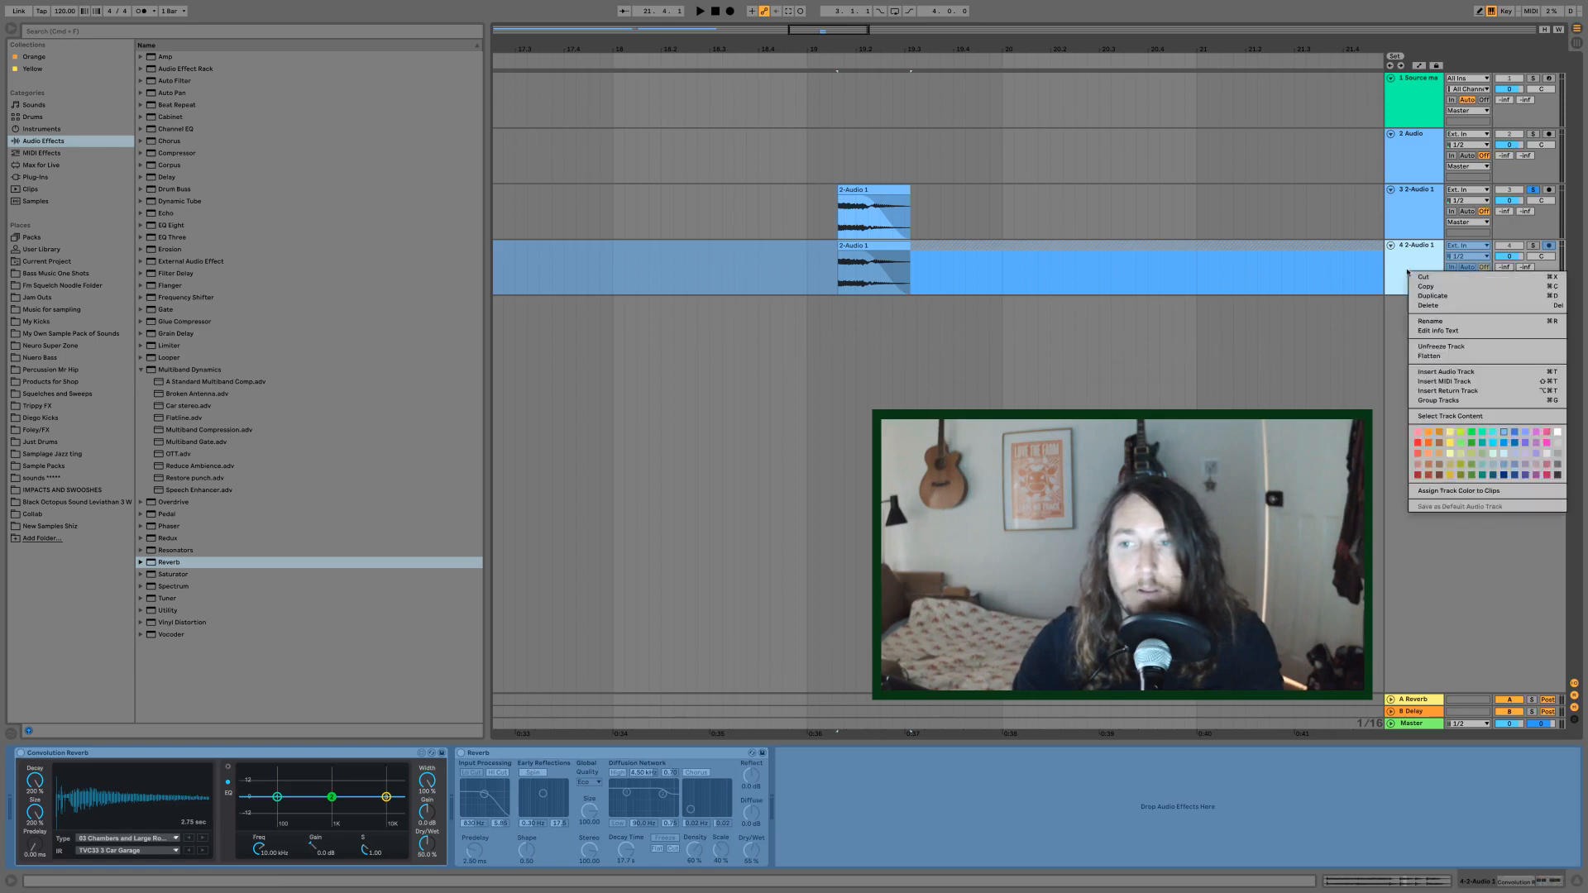
left_click(1447, 357)
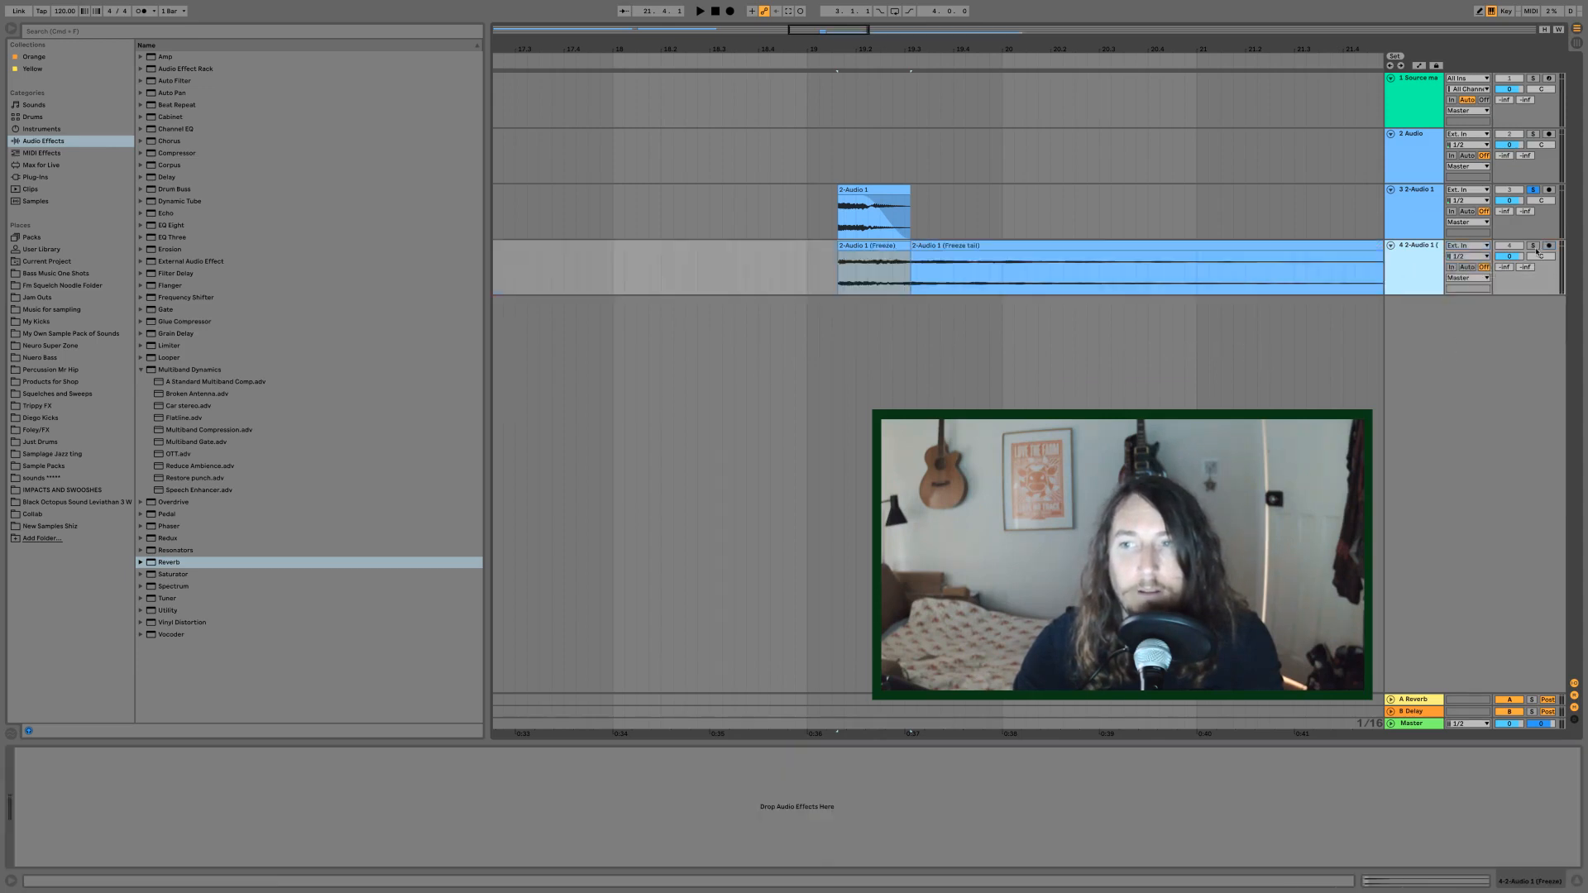
- Solo the flattened duplicate, extend its freeze-tail clip back to the original clip's start and deactivate the original clip
left_click(1533, 247)
left_click_drag(913, 247, 840, 246)
left_click(870, 208)
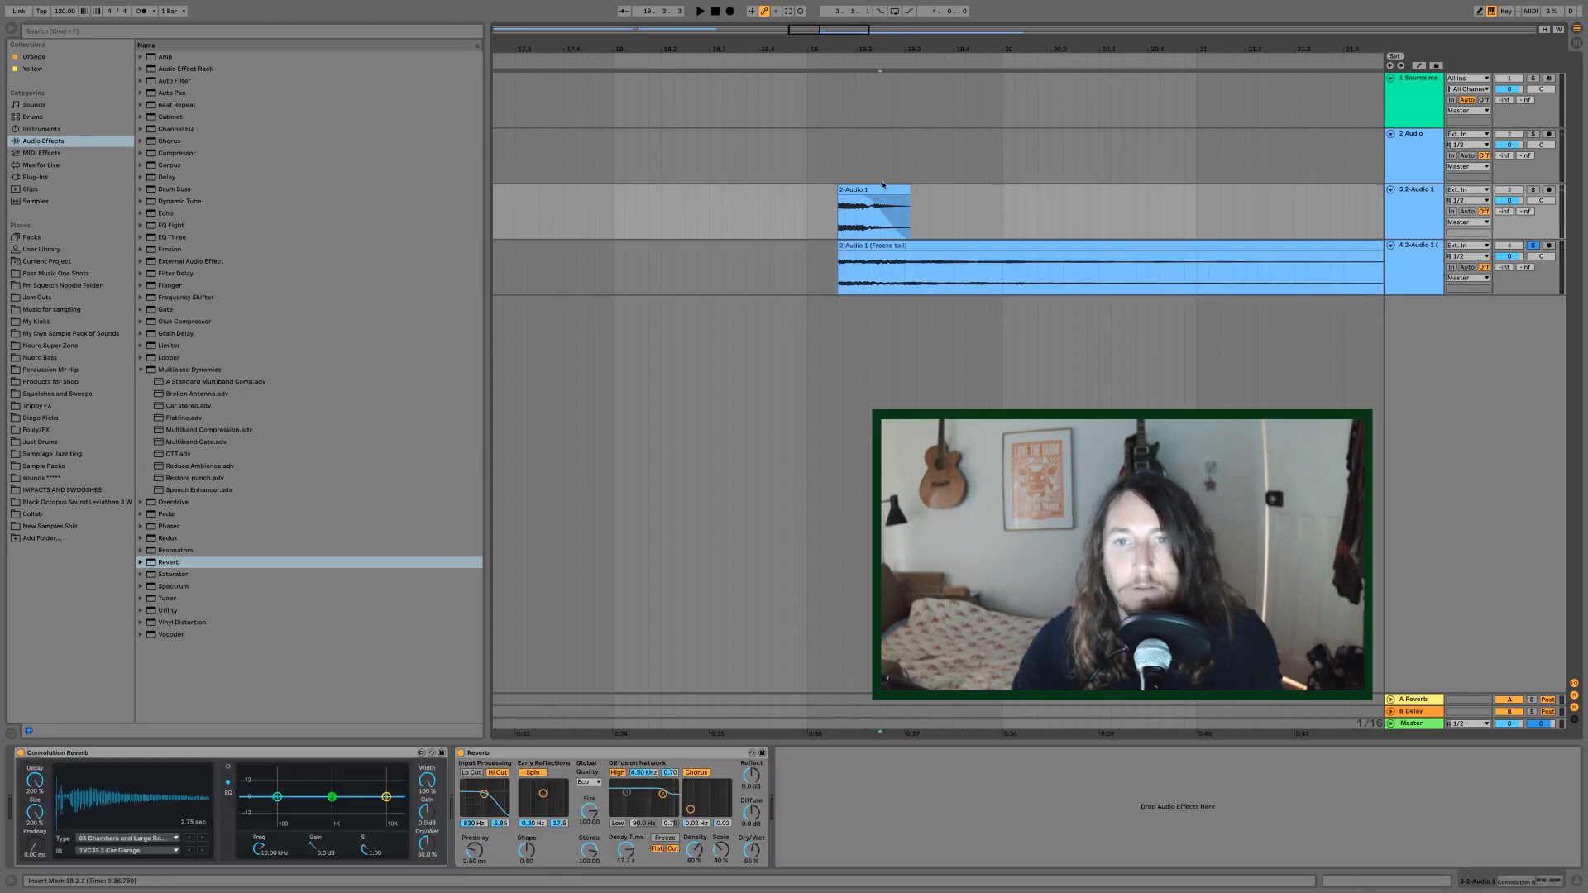
key("0")
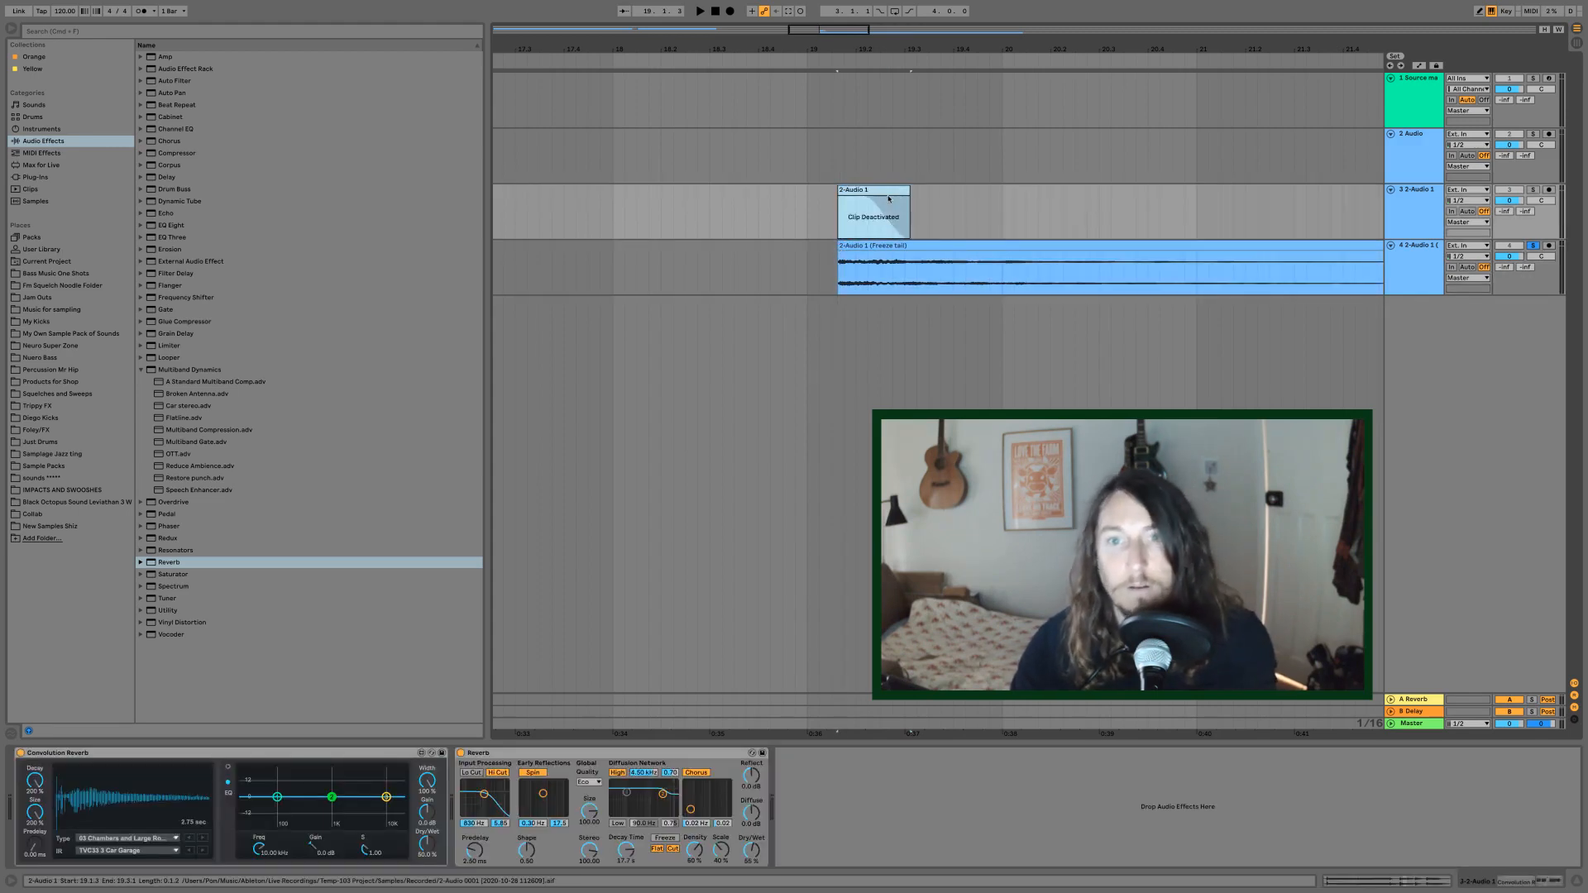
- Reverse the whole freeze-tail clip on the flattened track to turn it into a rising swoosh
left_click(899, 245)
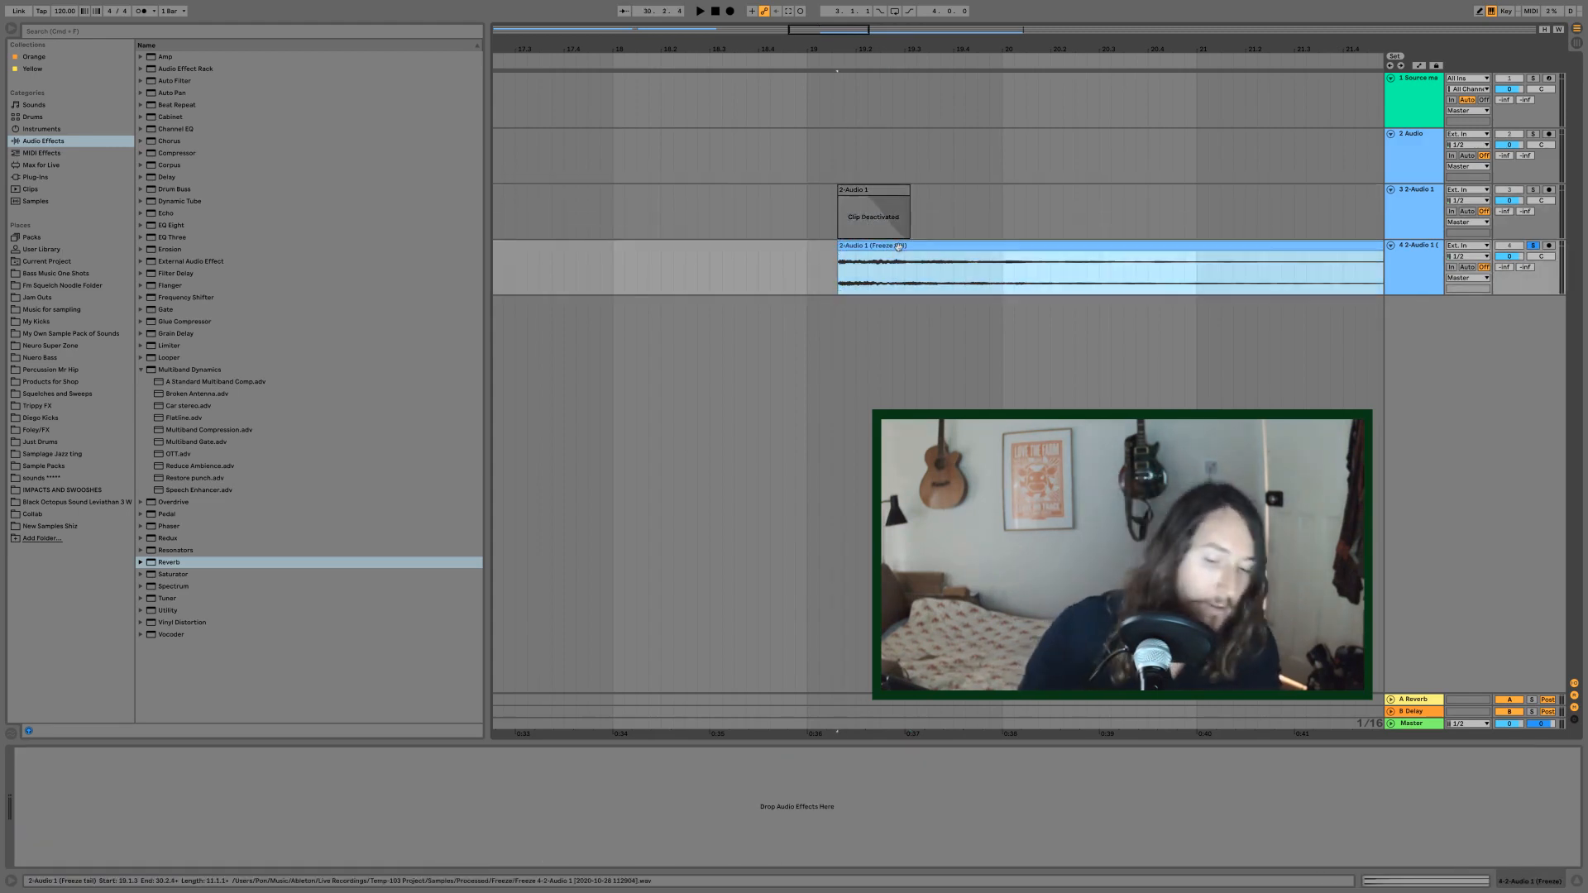
key("r")
left_click_drag(764, 44, 763, 8)
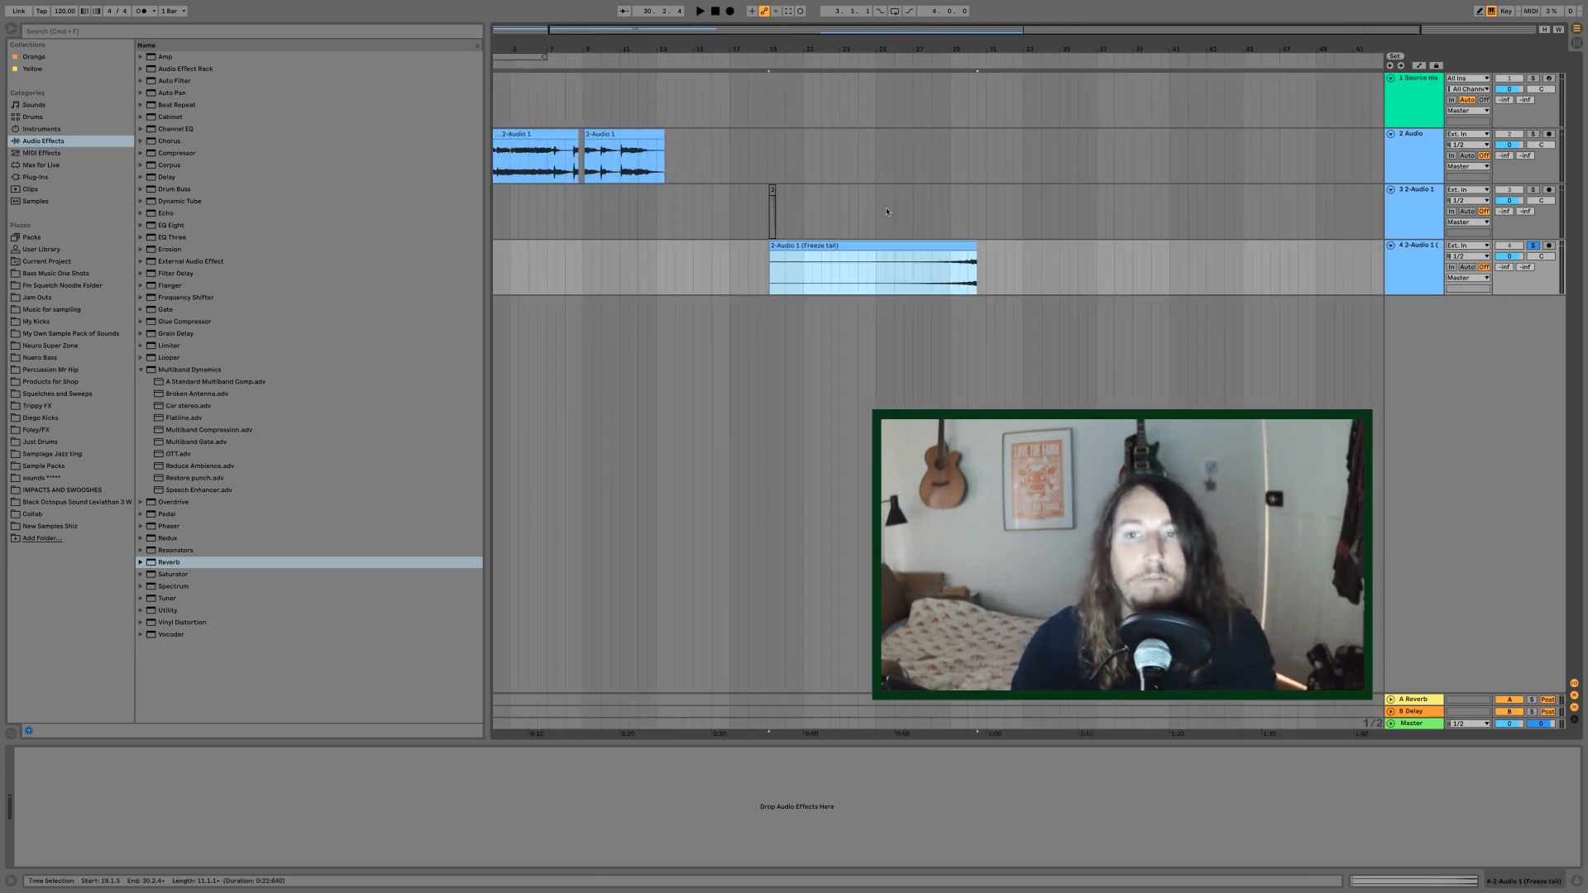
- Play the reversed clip from about 25.3 and add a Reverb with a decay time of about 22.3 s to its track
left_click(885, 282)
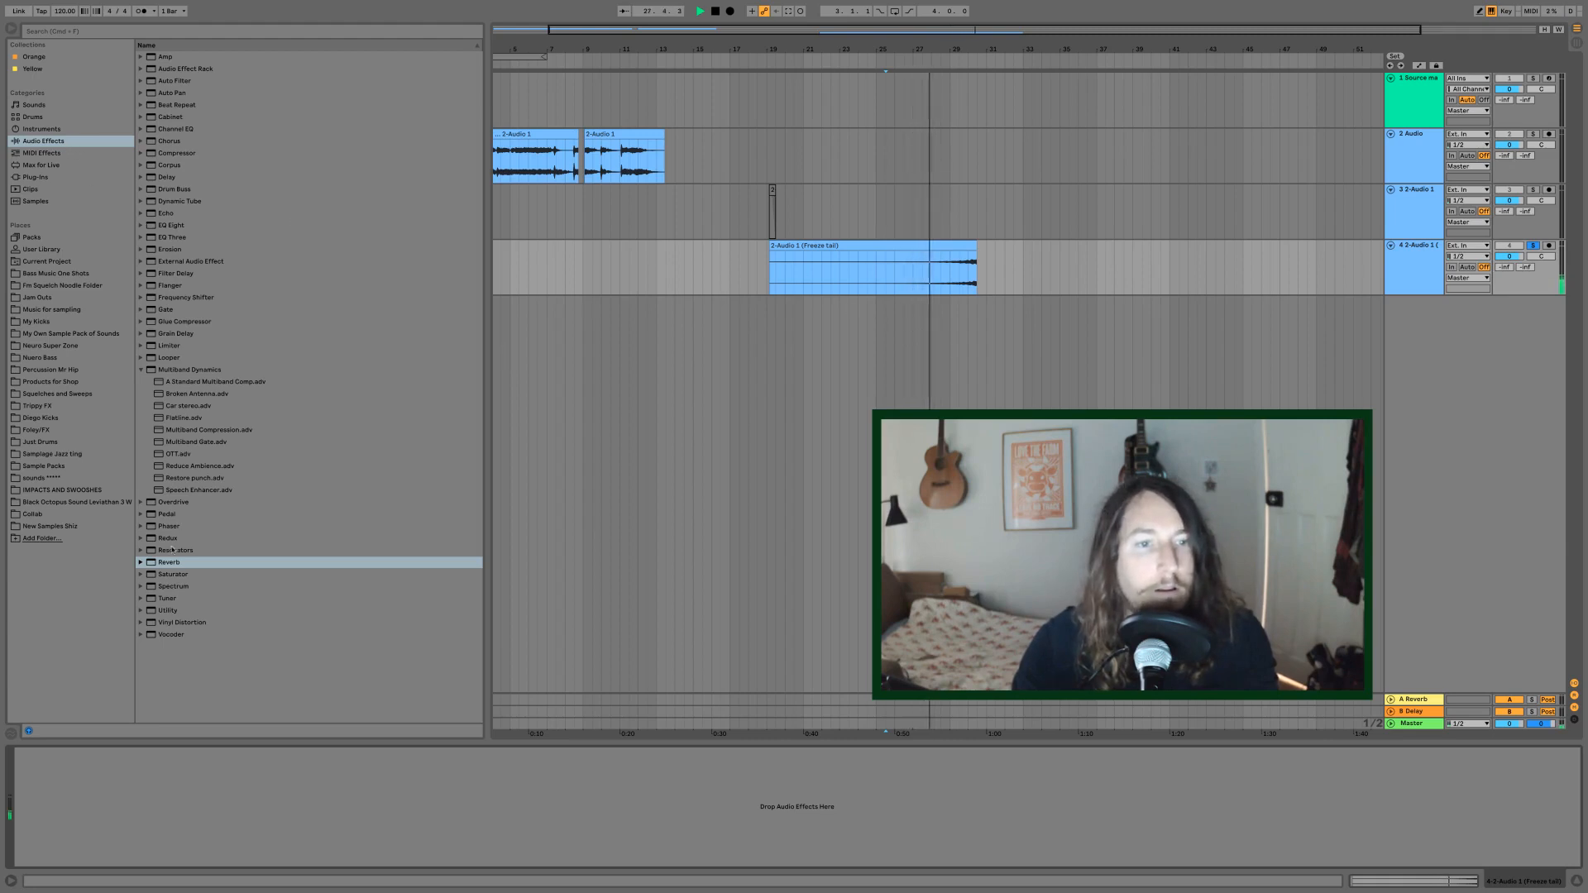
left_click_drag(178, 562, 139, 754)
left_click_drag(187, 850, 187, 794)
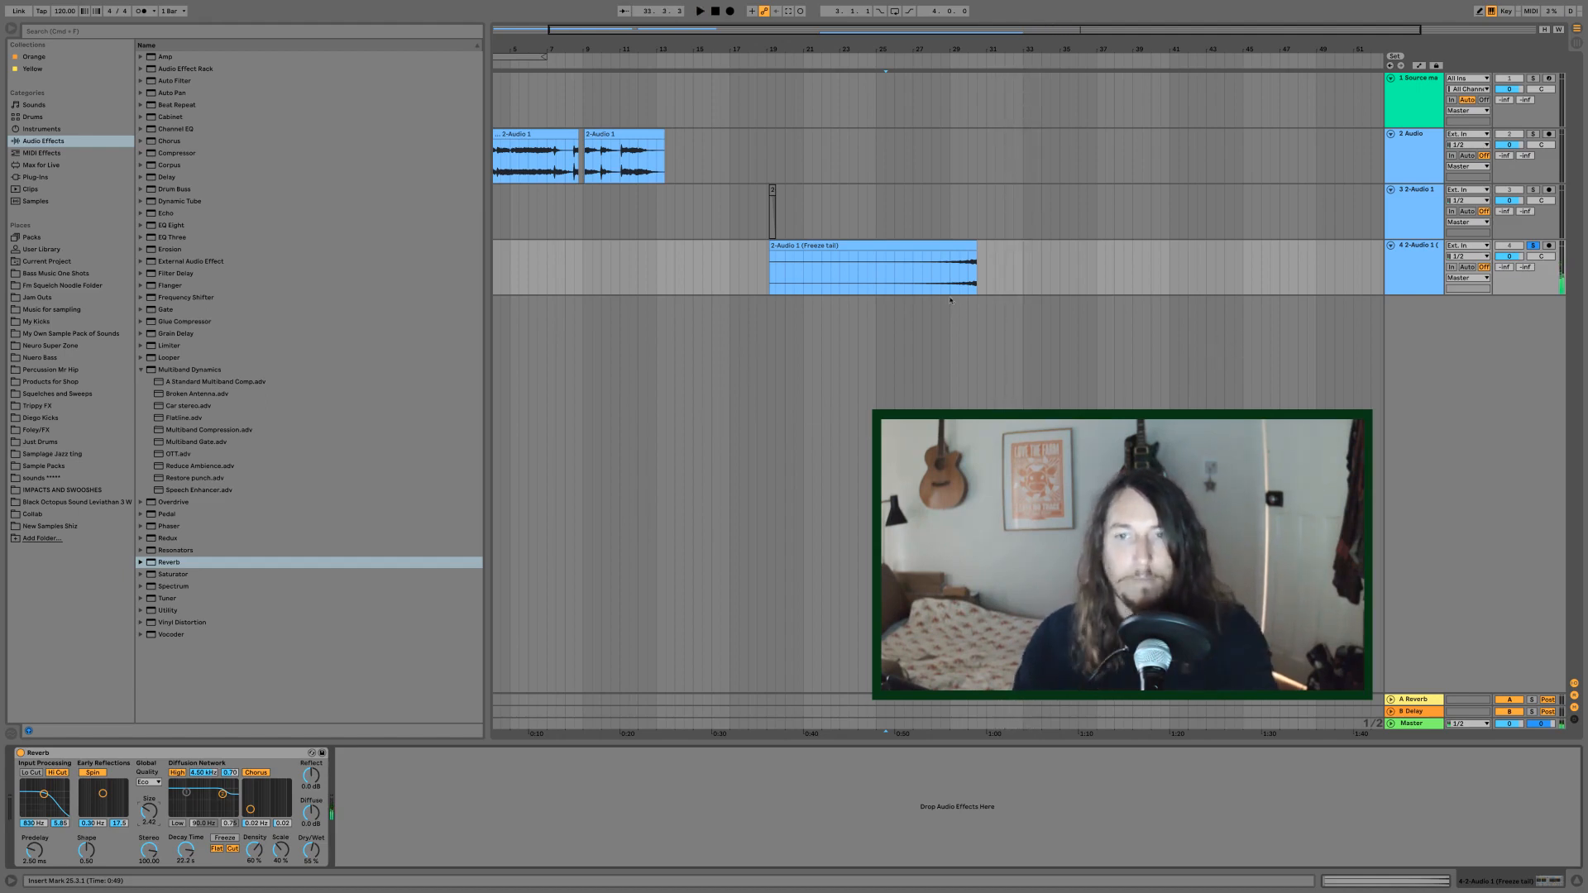
- Add the OTT multiband preset after the Reverb and audition the reversed clip from about bar 23
left_click(839, 281)
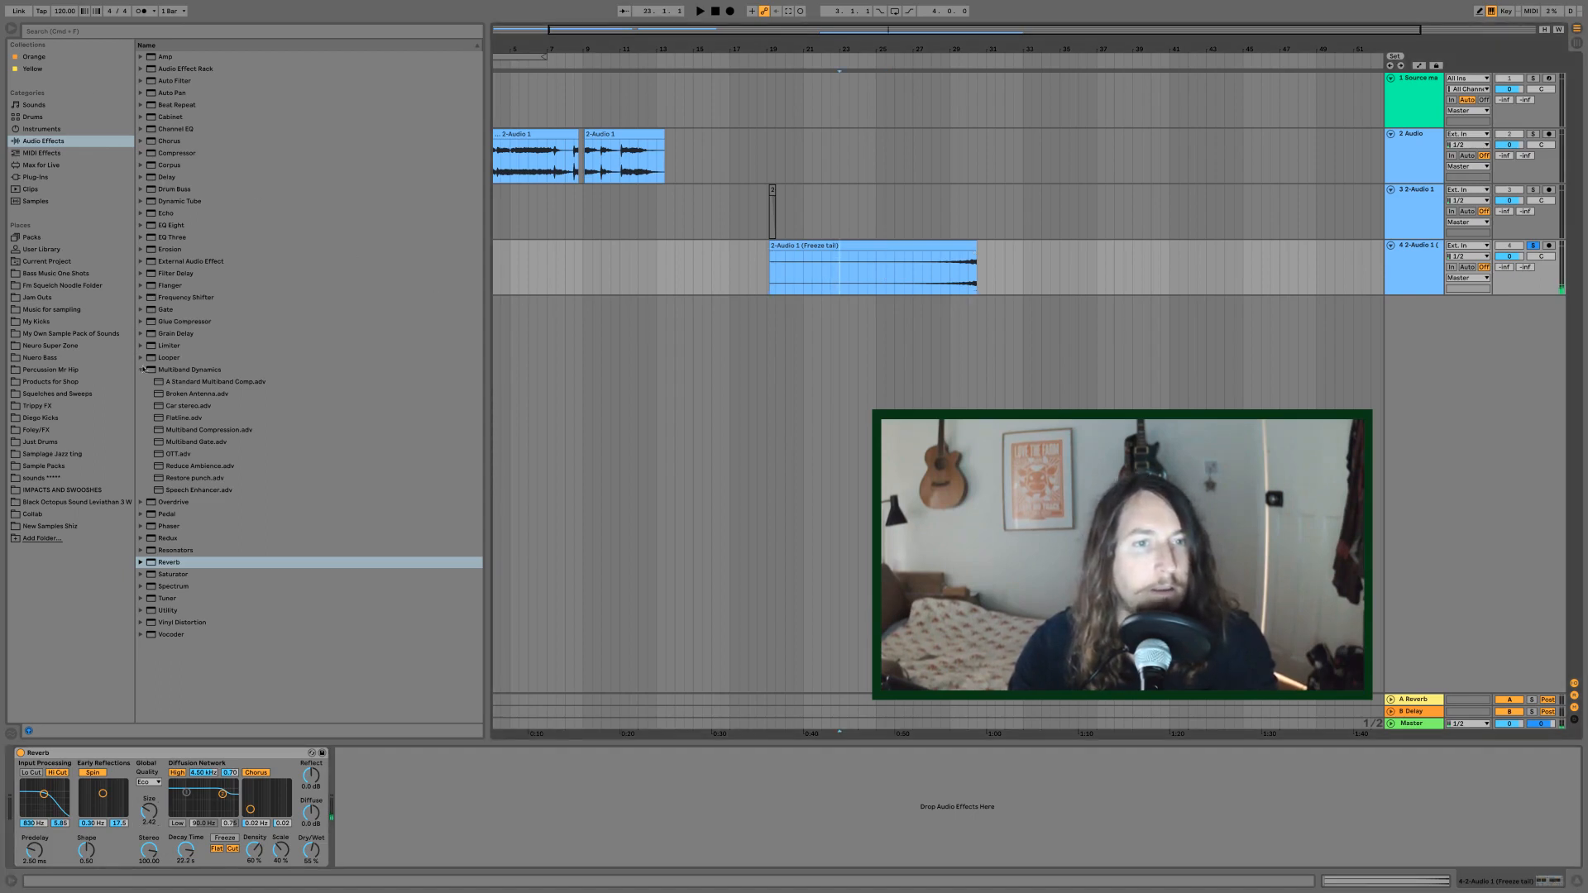
double_click(178, 455)
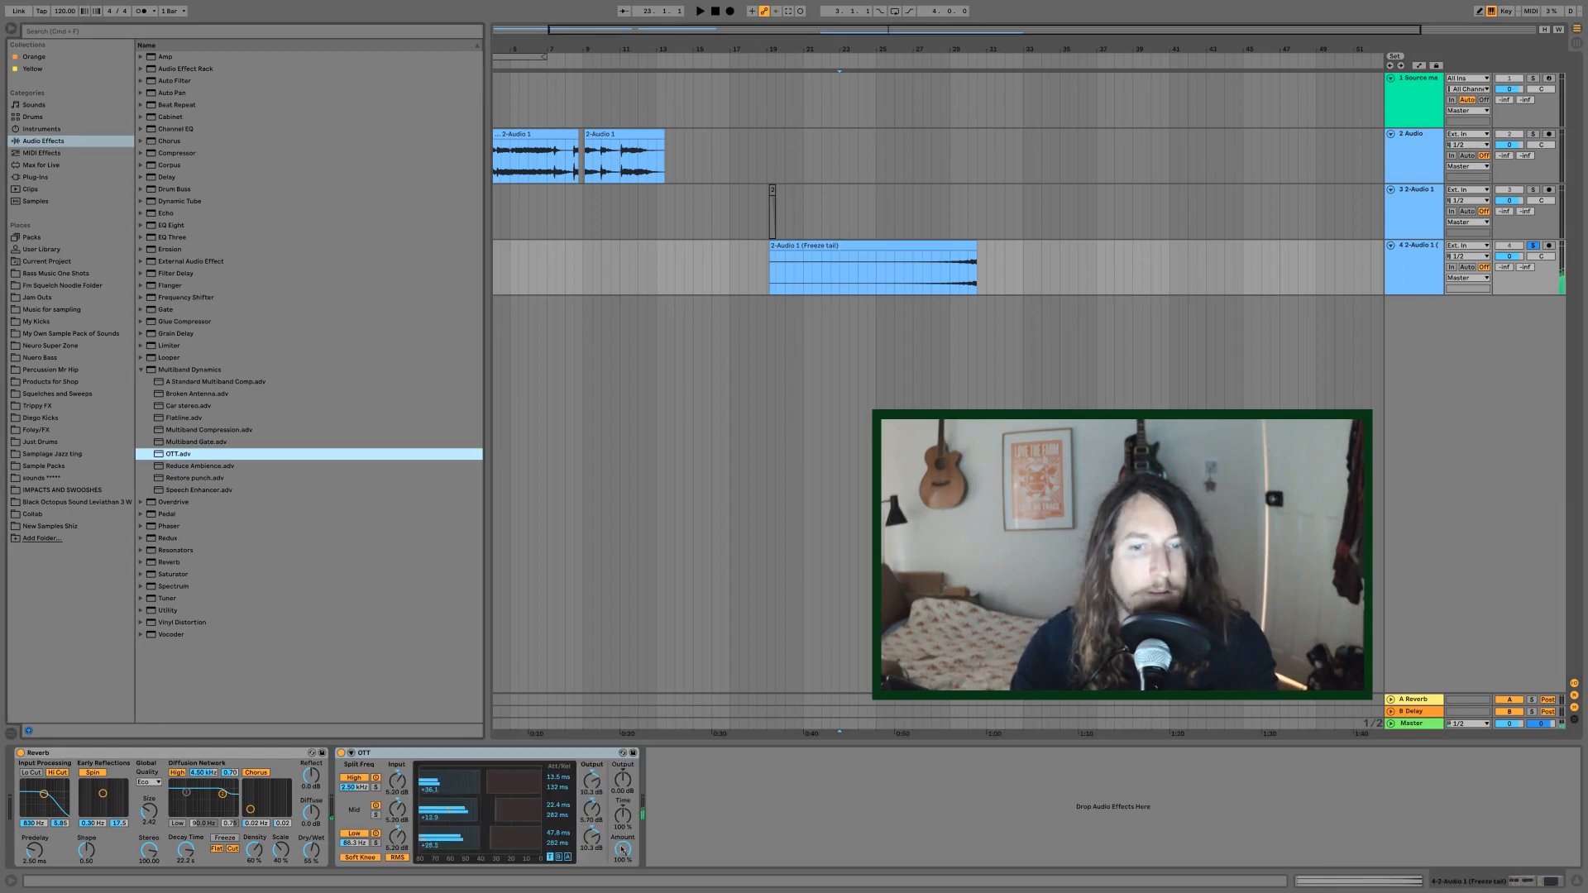
left_click(842, 280)
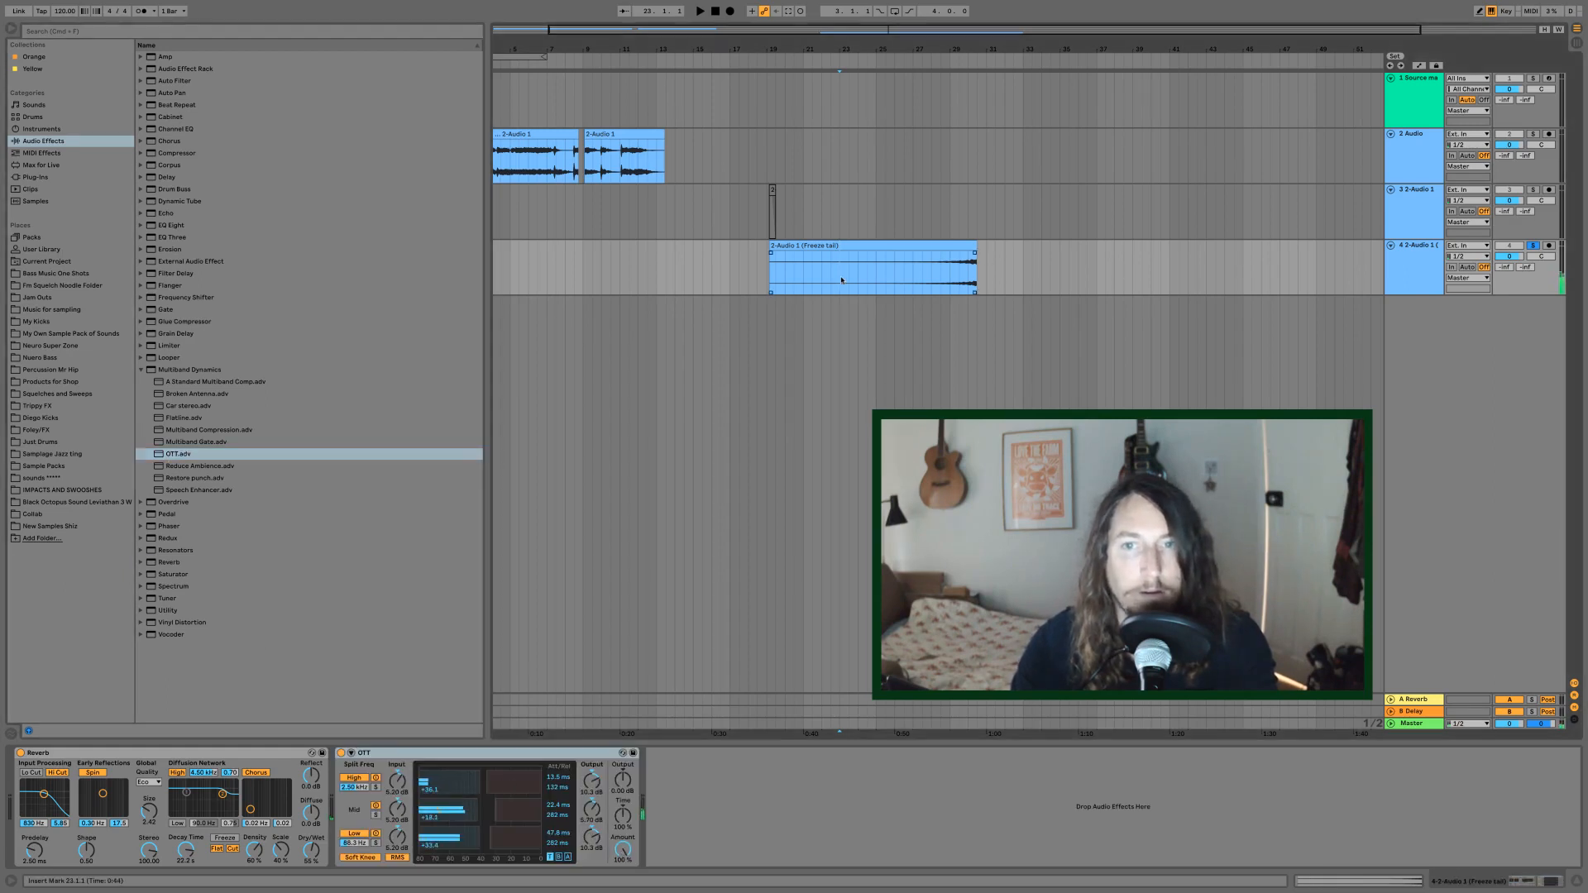
- Lower the OTT amount, add an EQ Eight after it that rolls off the lows and boosts around 1.38 kHz, and play the swoosh
left_click_drag(632, 838, 632, 869)
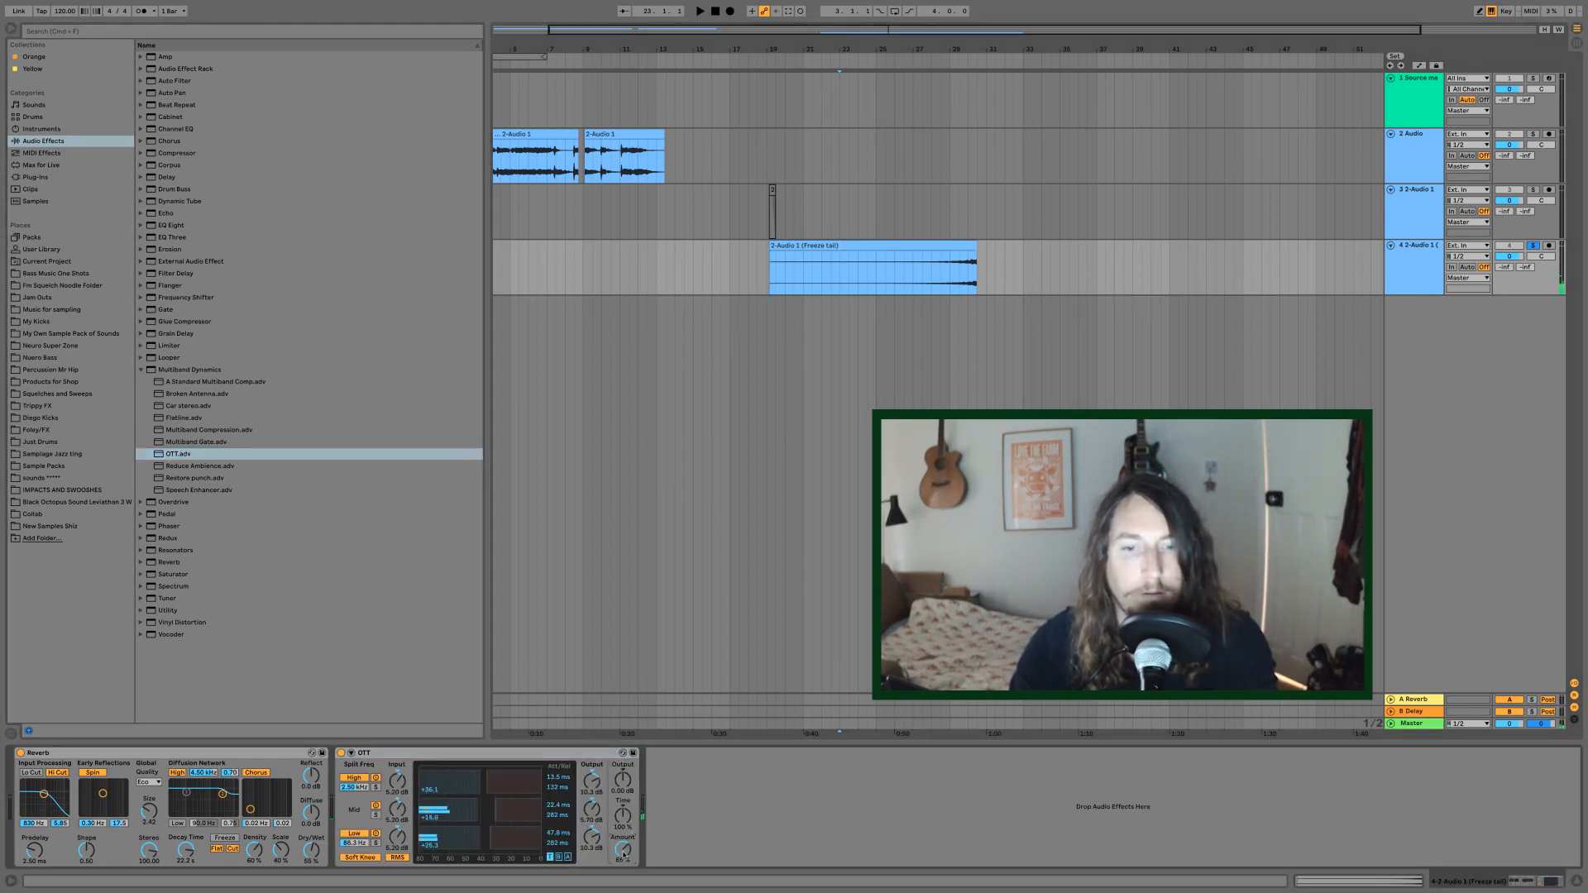
double_click(208, 225)
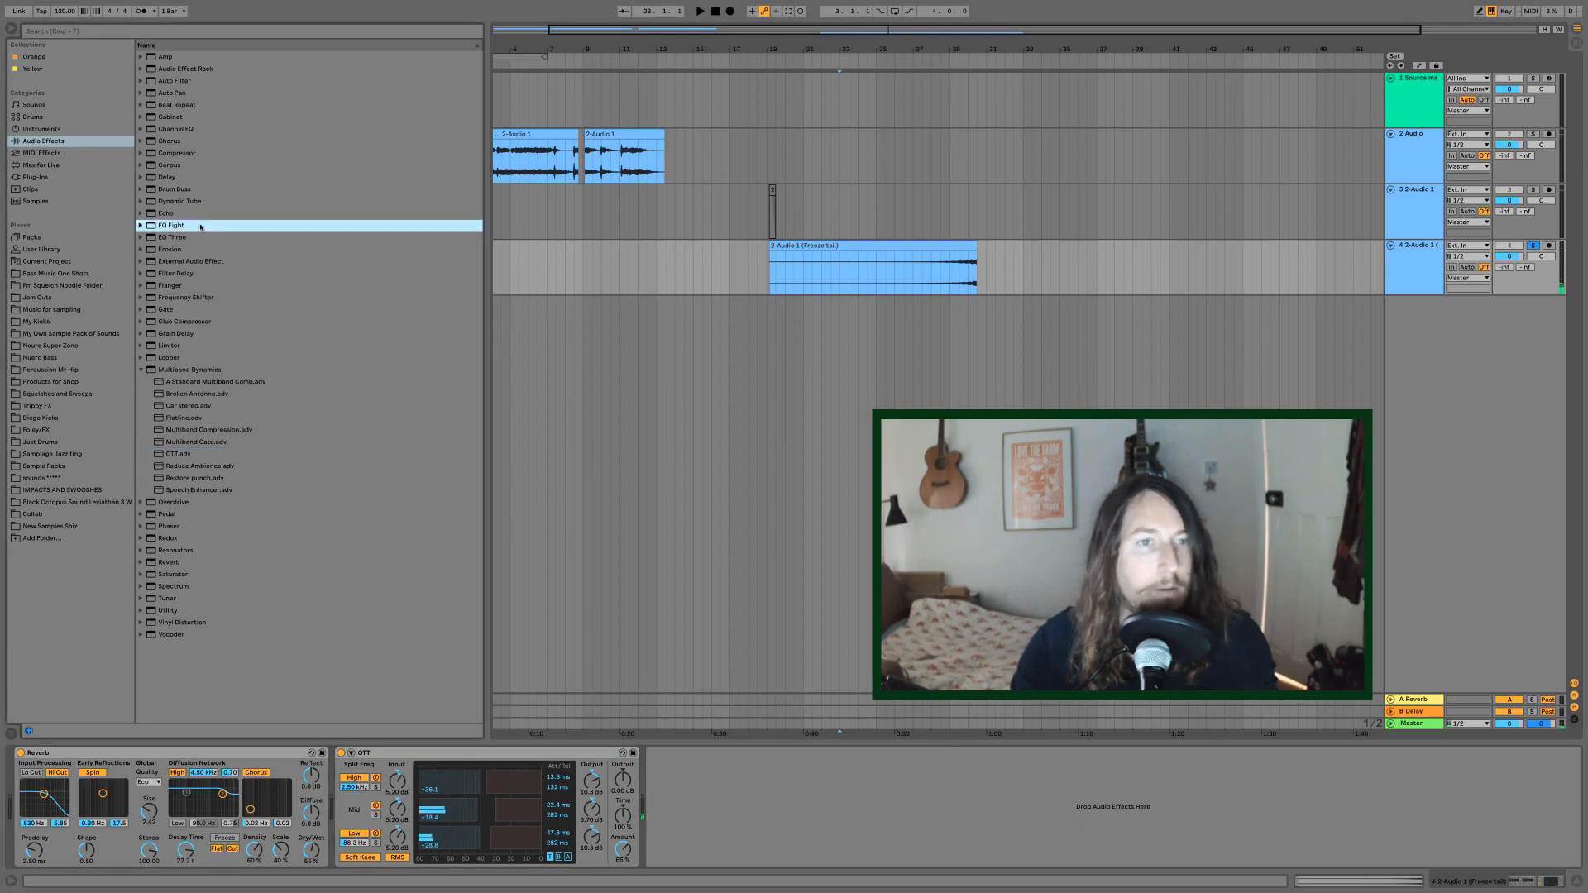
left_click_drag(750, 814, 714, 809)
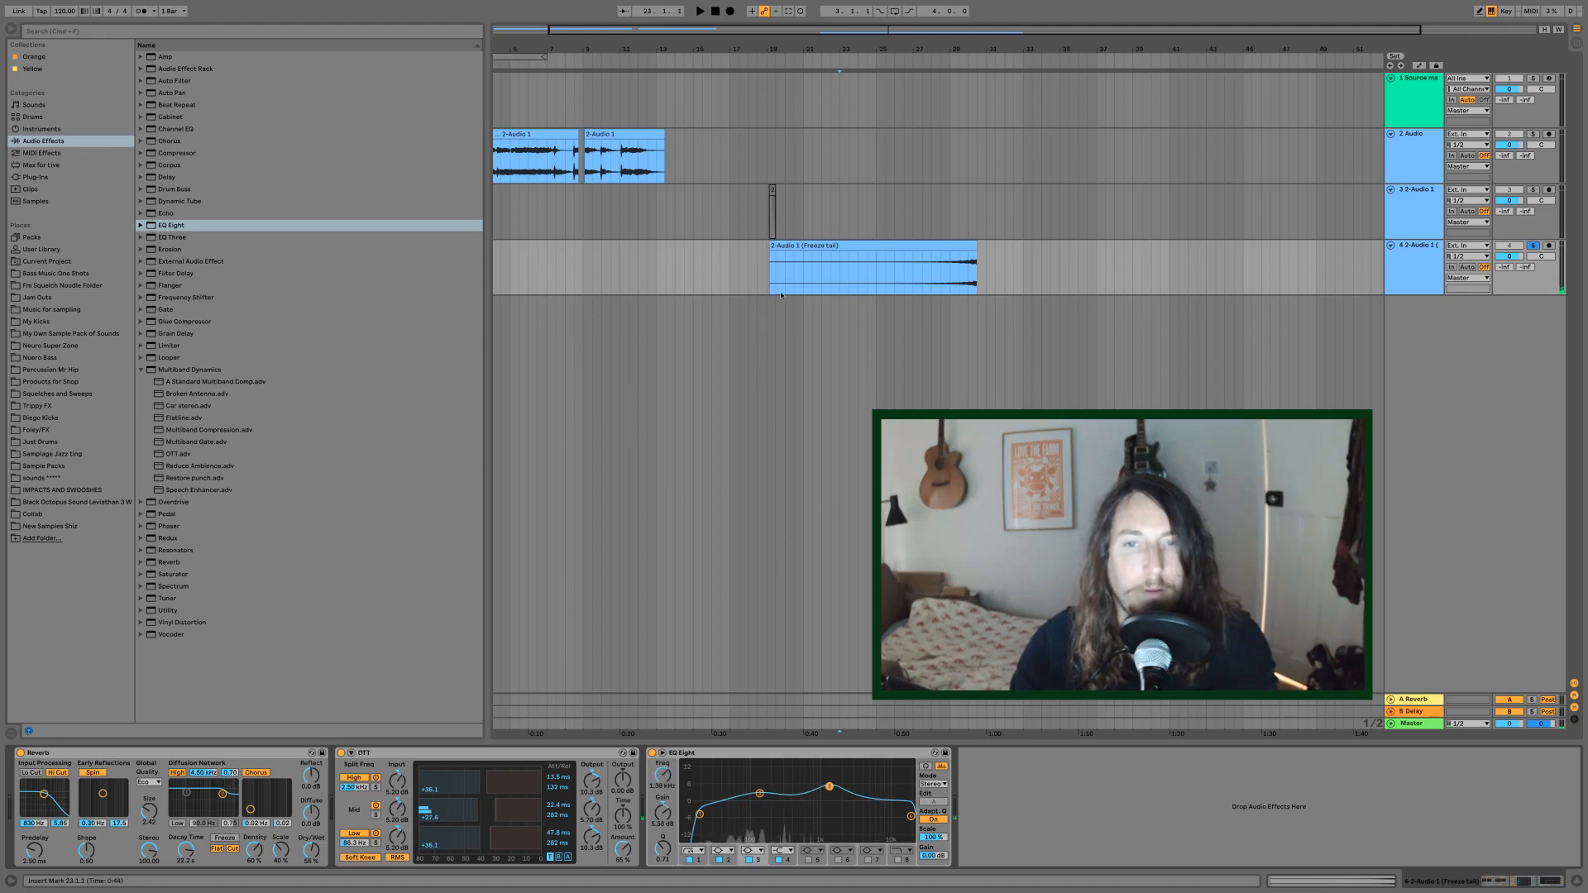
left_click(850, 269)
key("space")
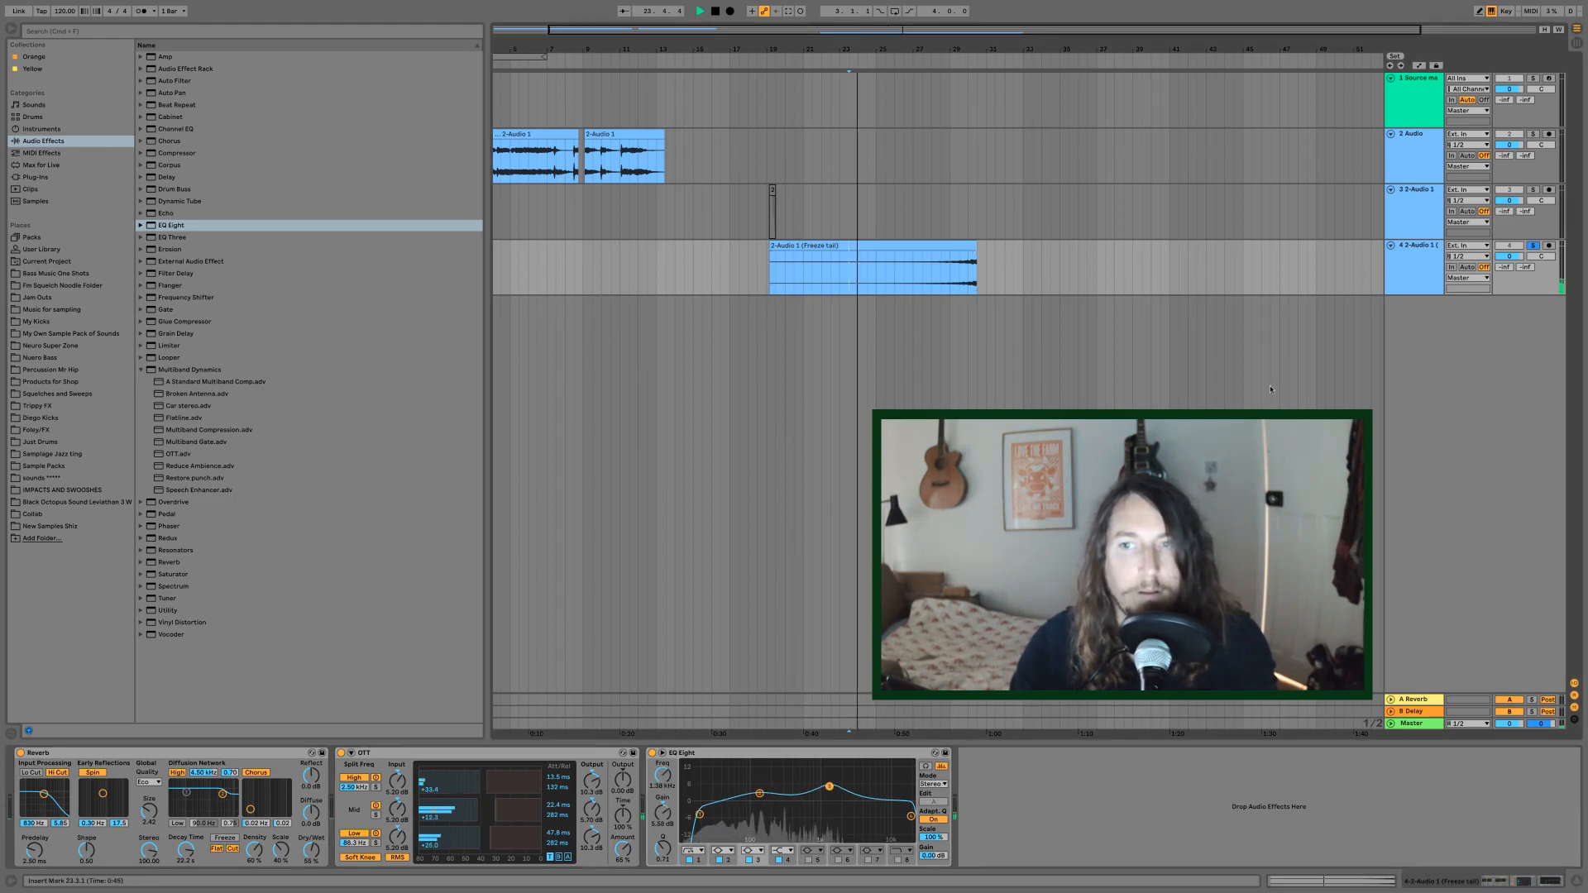
- Adjust the reversed freeze-tail clip's gain to about 1.81 dB while it plays, and close its clip view
left_click_drag(997, 49, 996, 71)
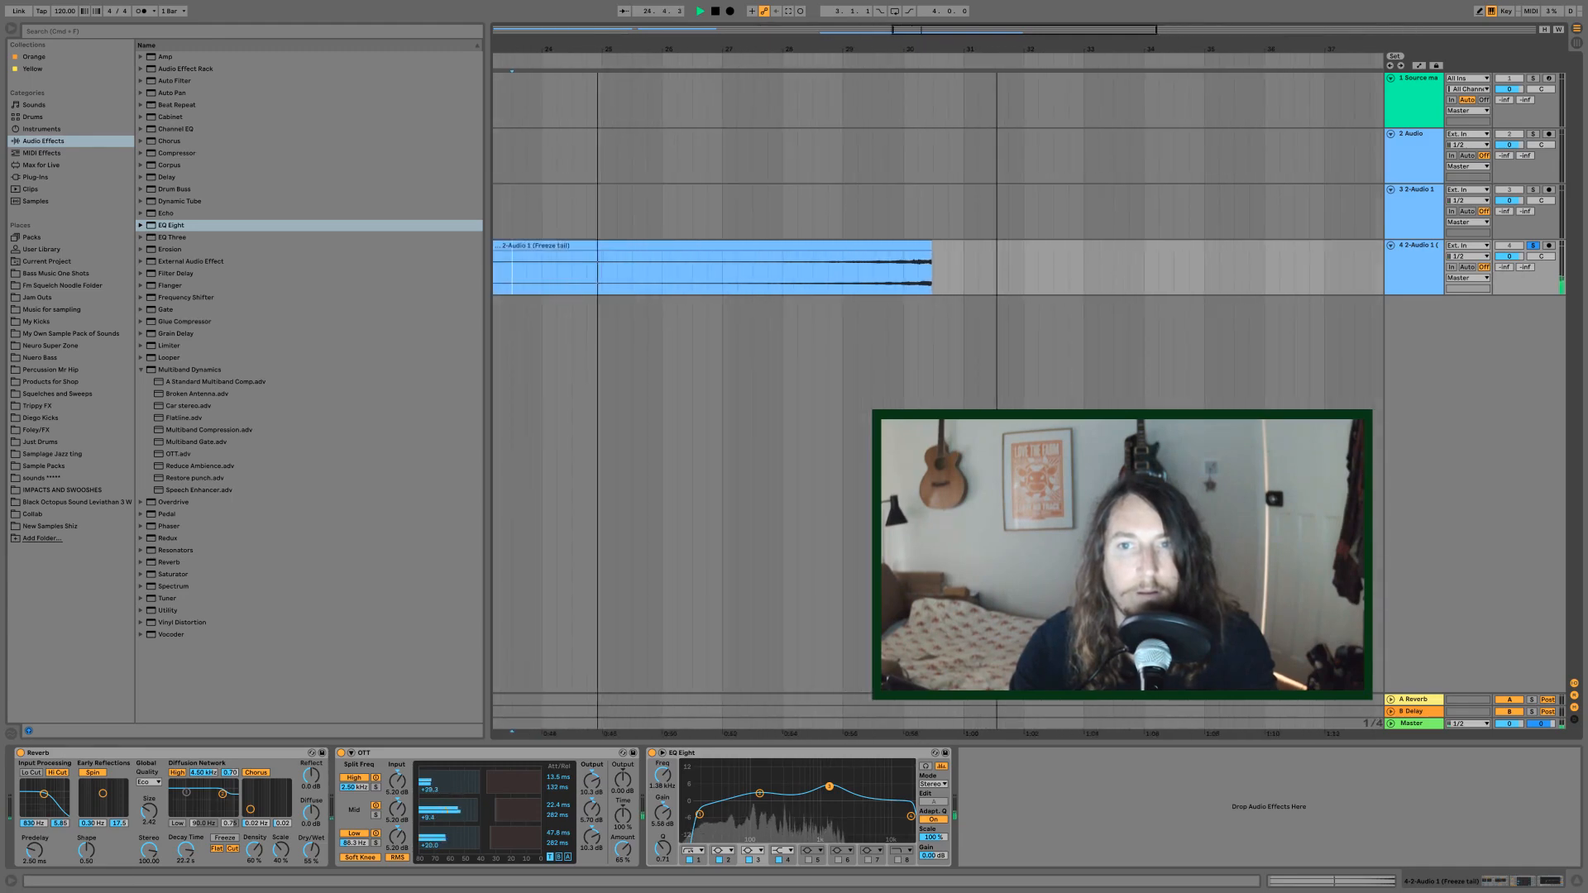
double_click(920, 247)
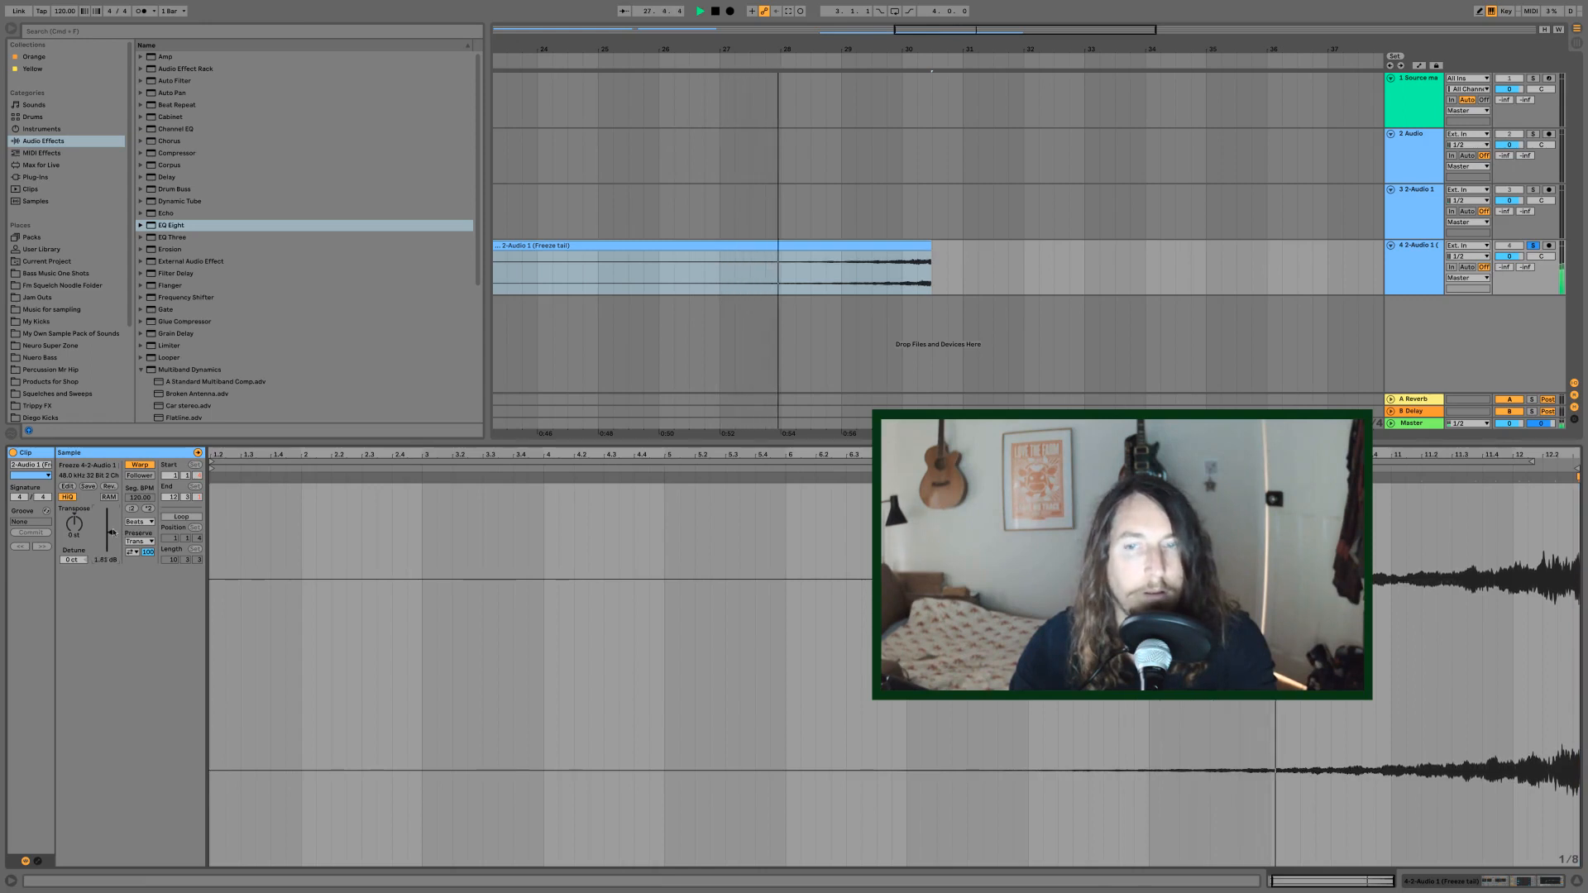
left_click_drag(111, 535, 113, 532)
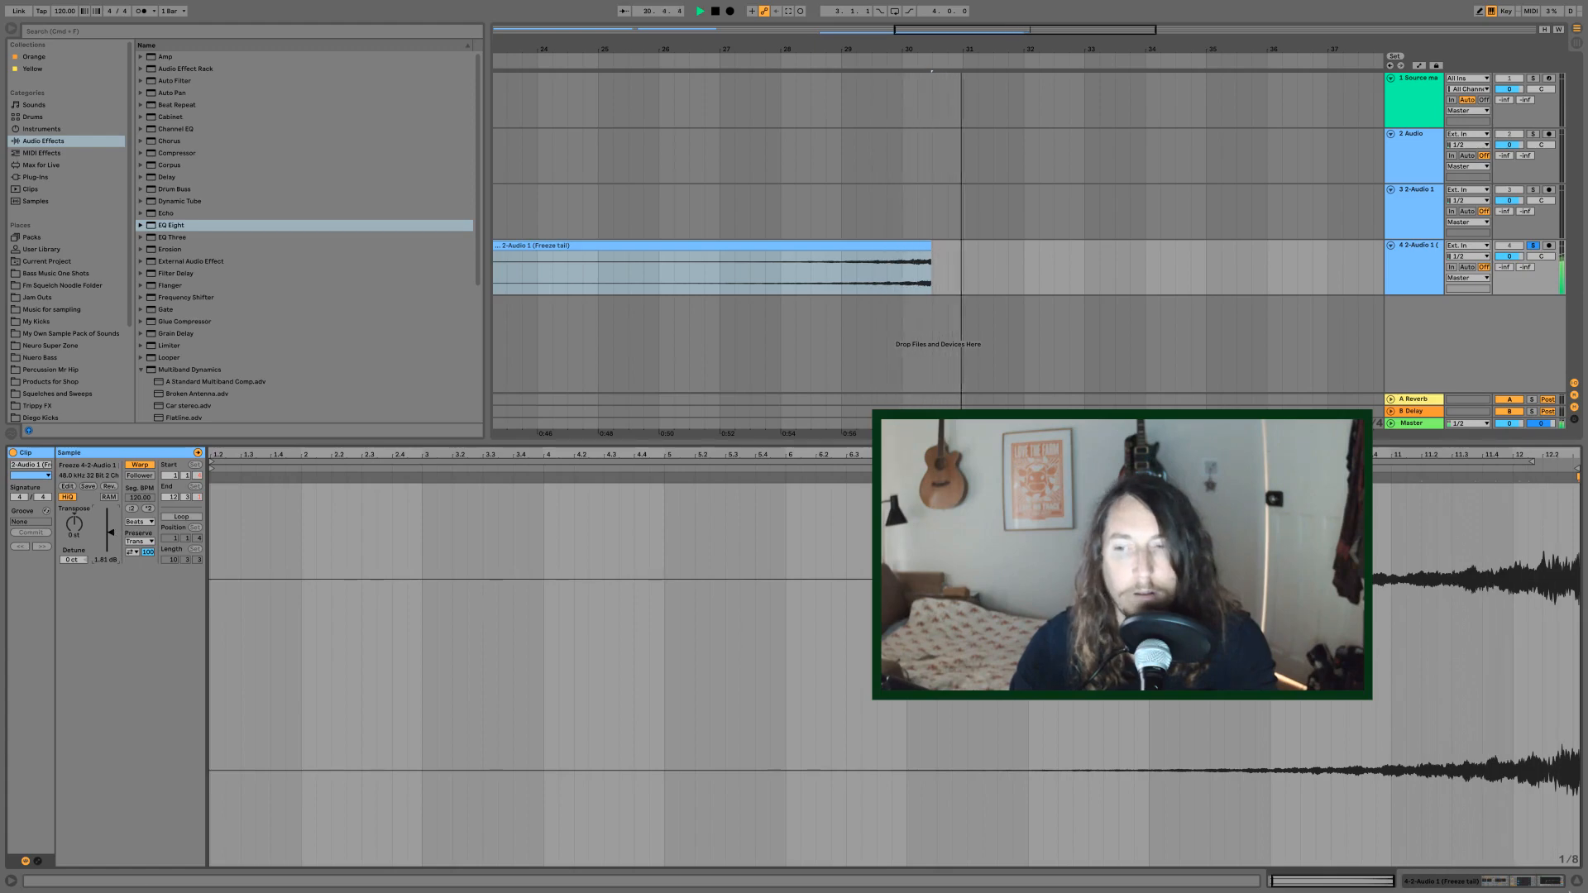
left_click(1578, 881)
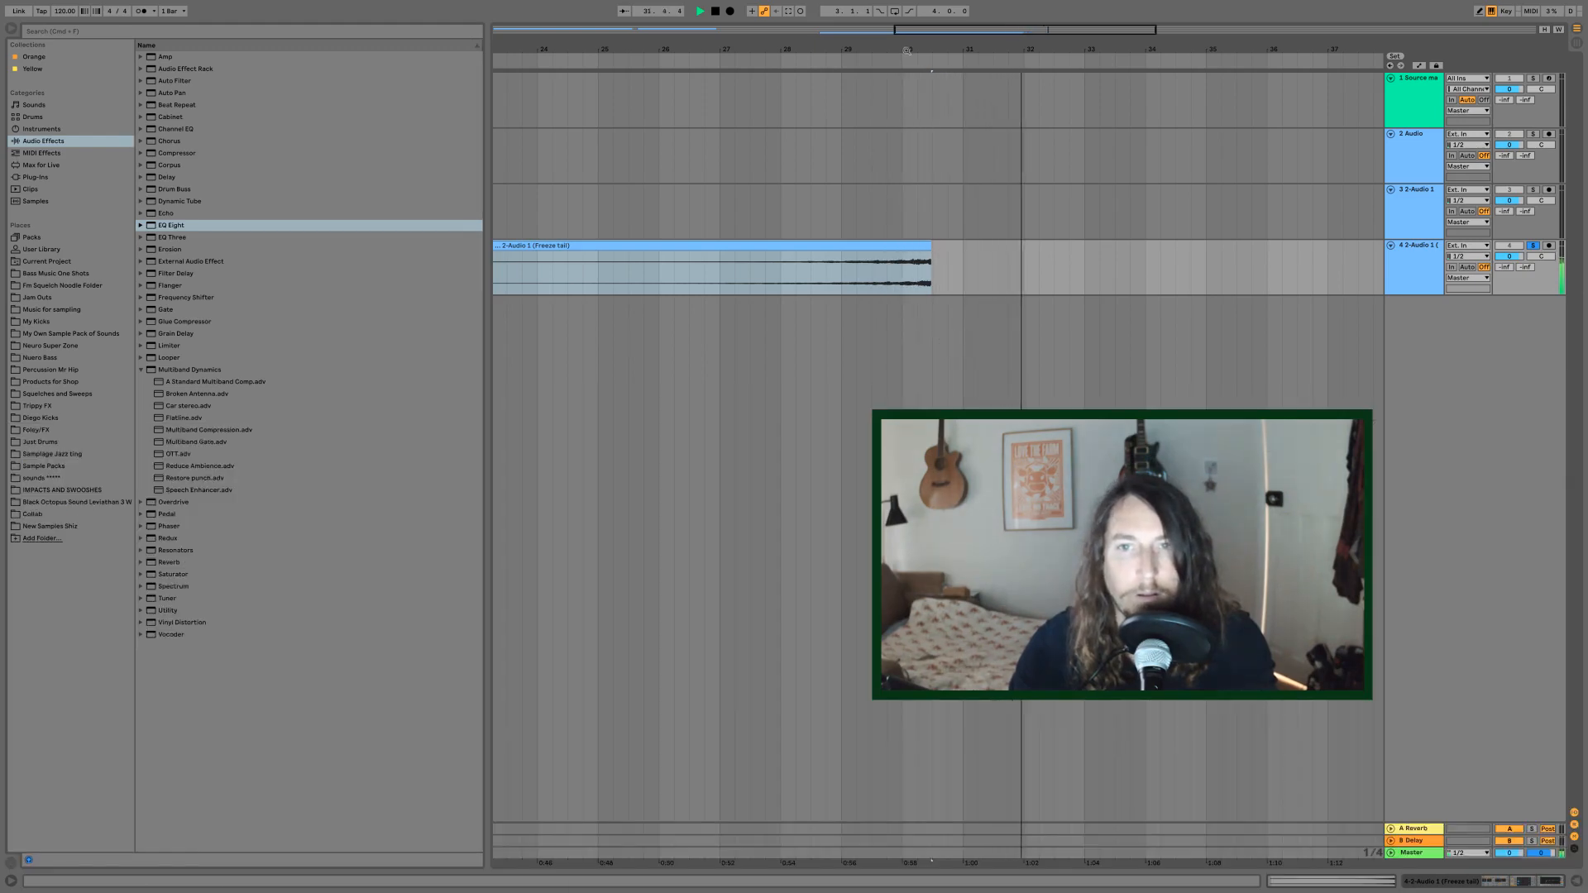
- Reverse the freeze-tail clip again, move it to start at about bar 22, and play it from just before its start
left_click_drag(906, 49, 965, 30)
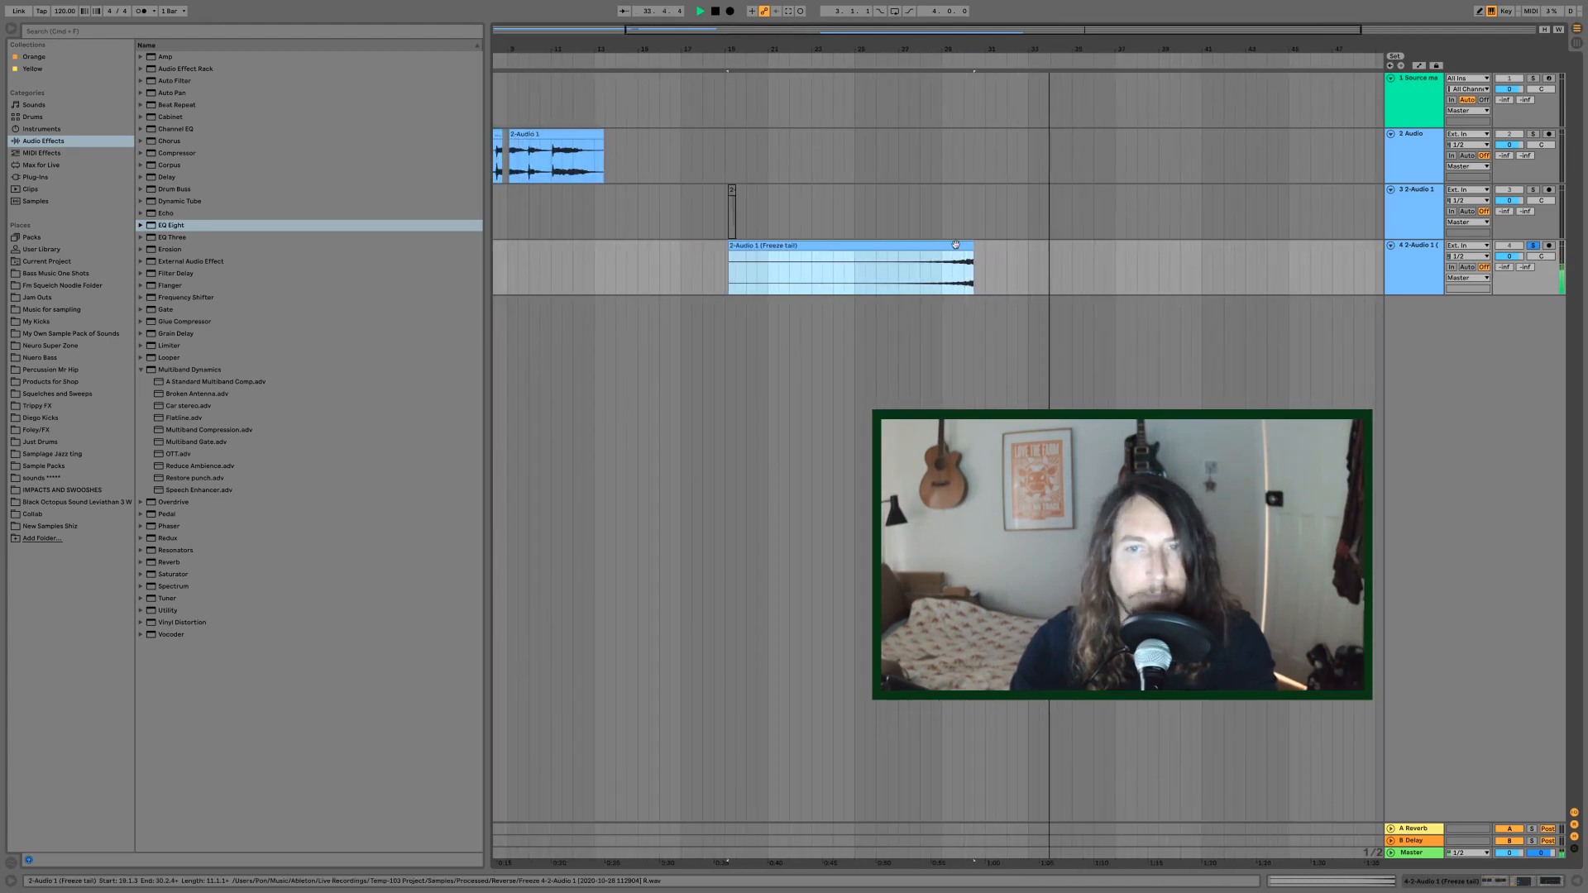
key("r")
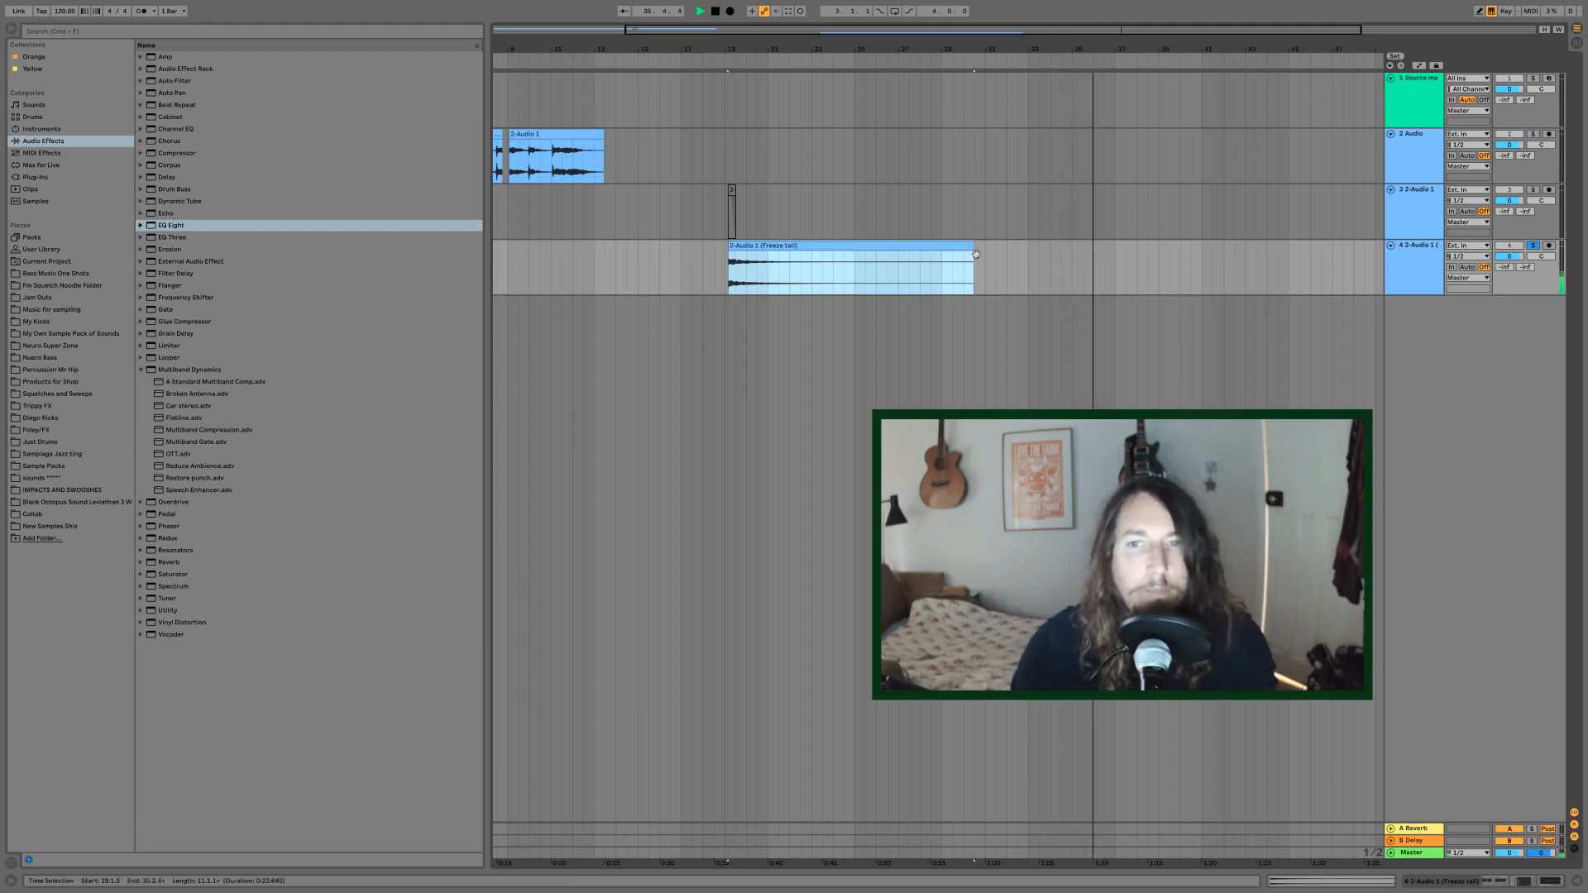
left_click_drag(732, 266, 806, 267)
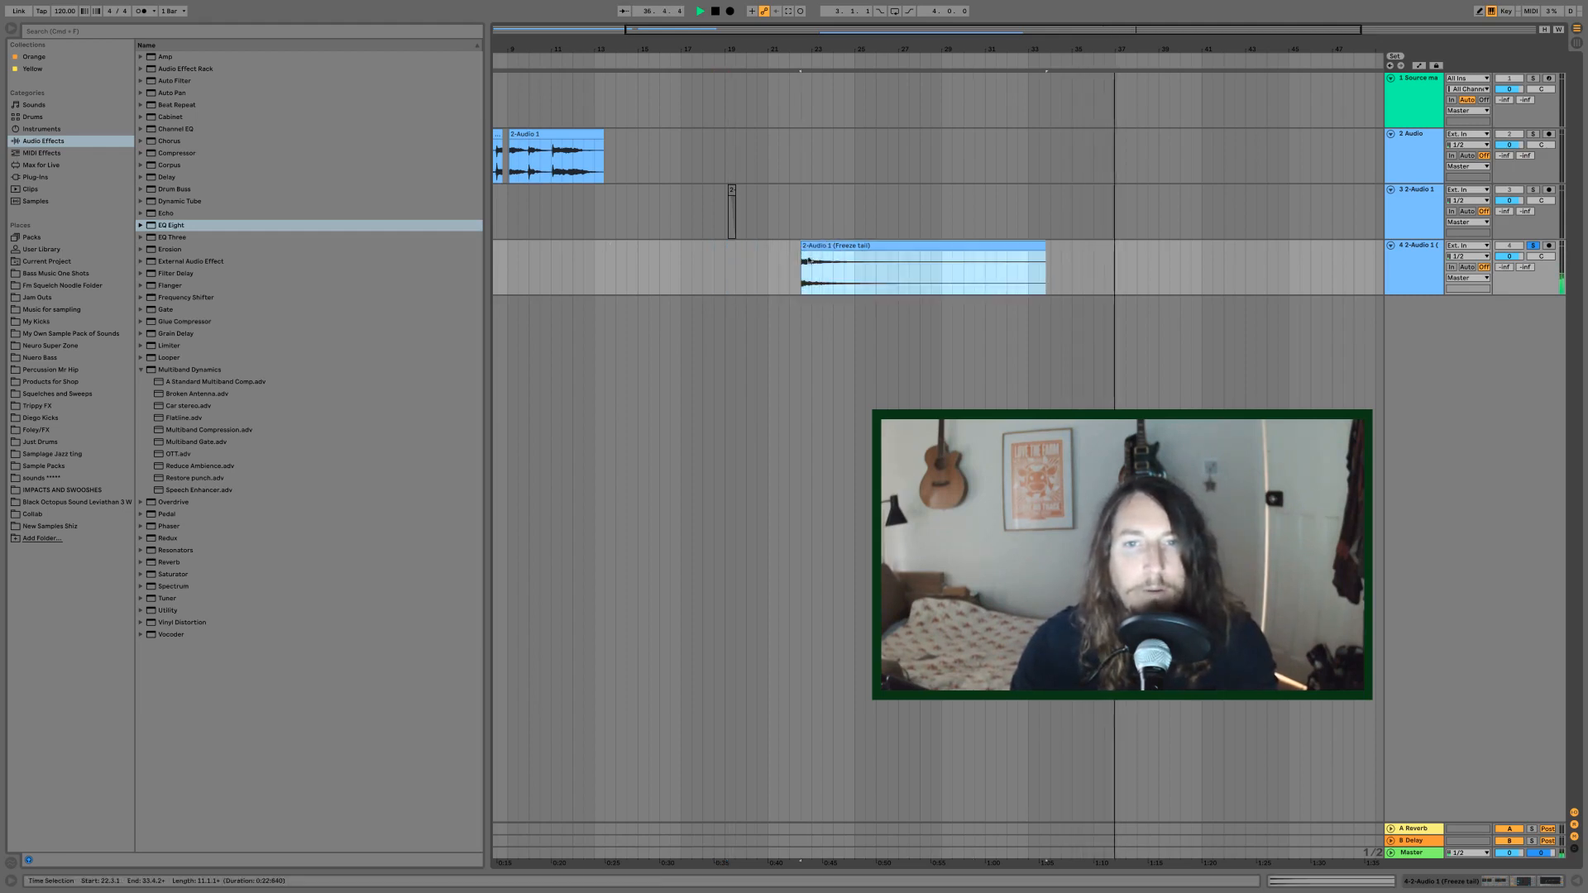
left_click(780, 274)
key("space")
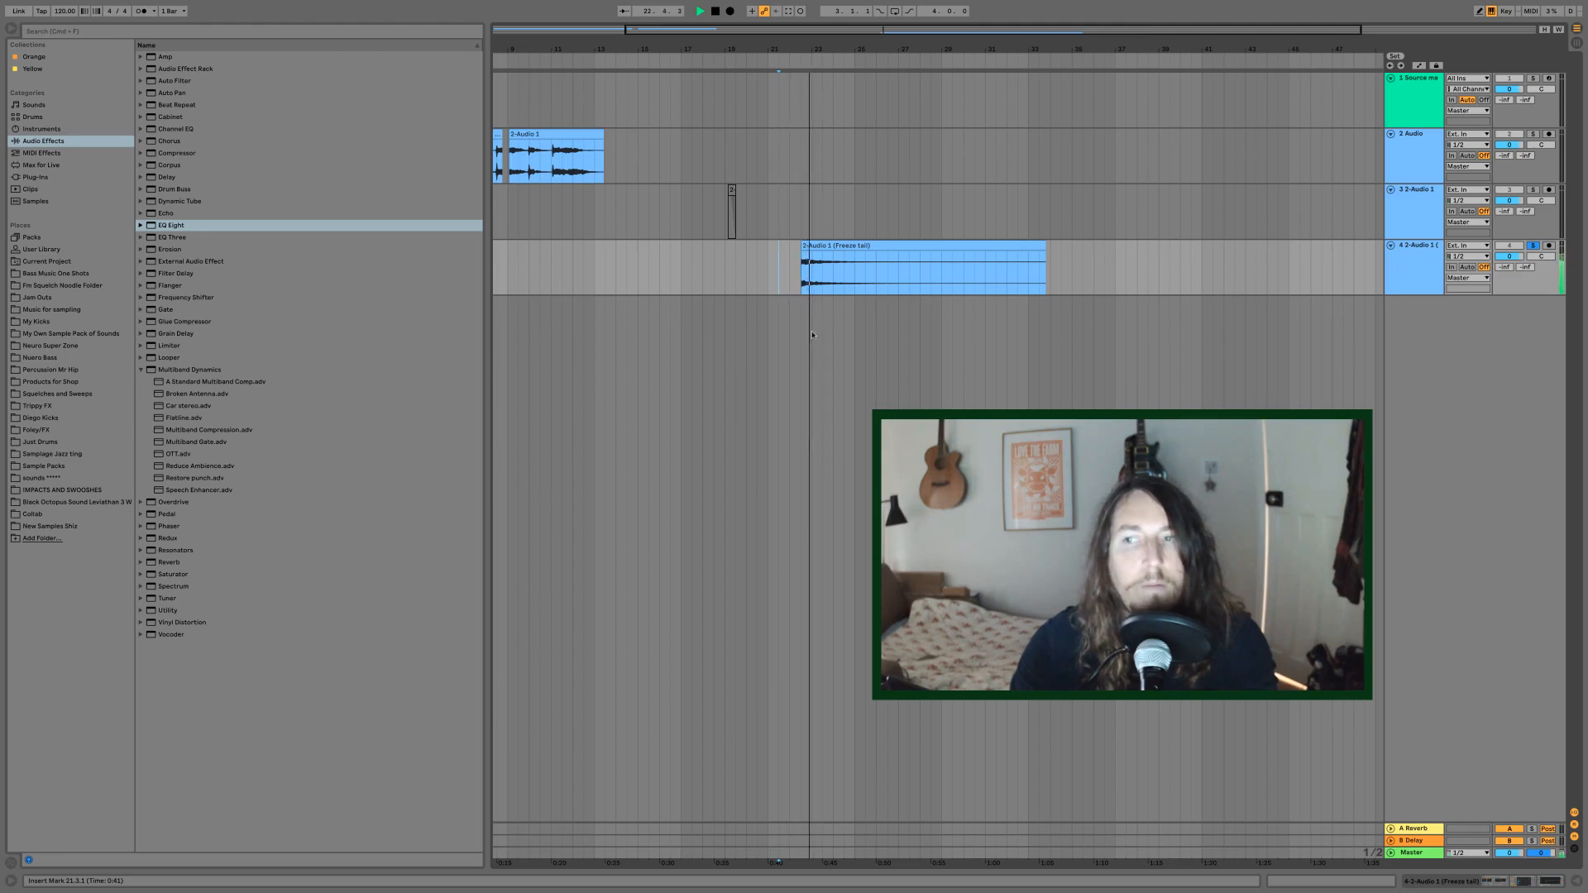
- Transpose the freeze-tail clip and audition its opening hit through the track's effect chain
double_click(824, 246)
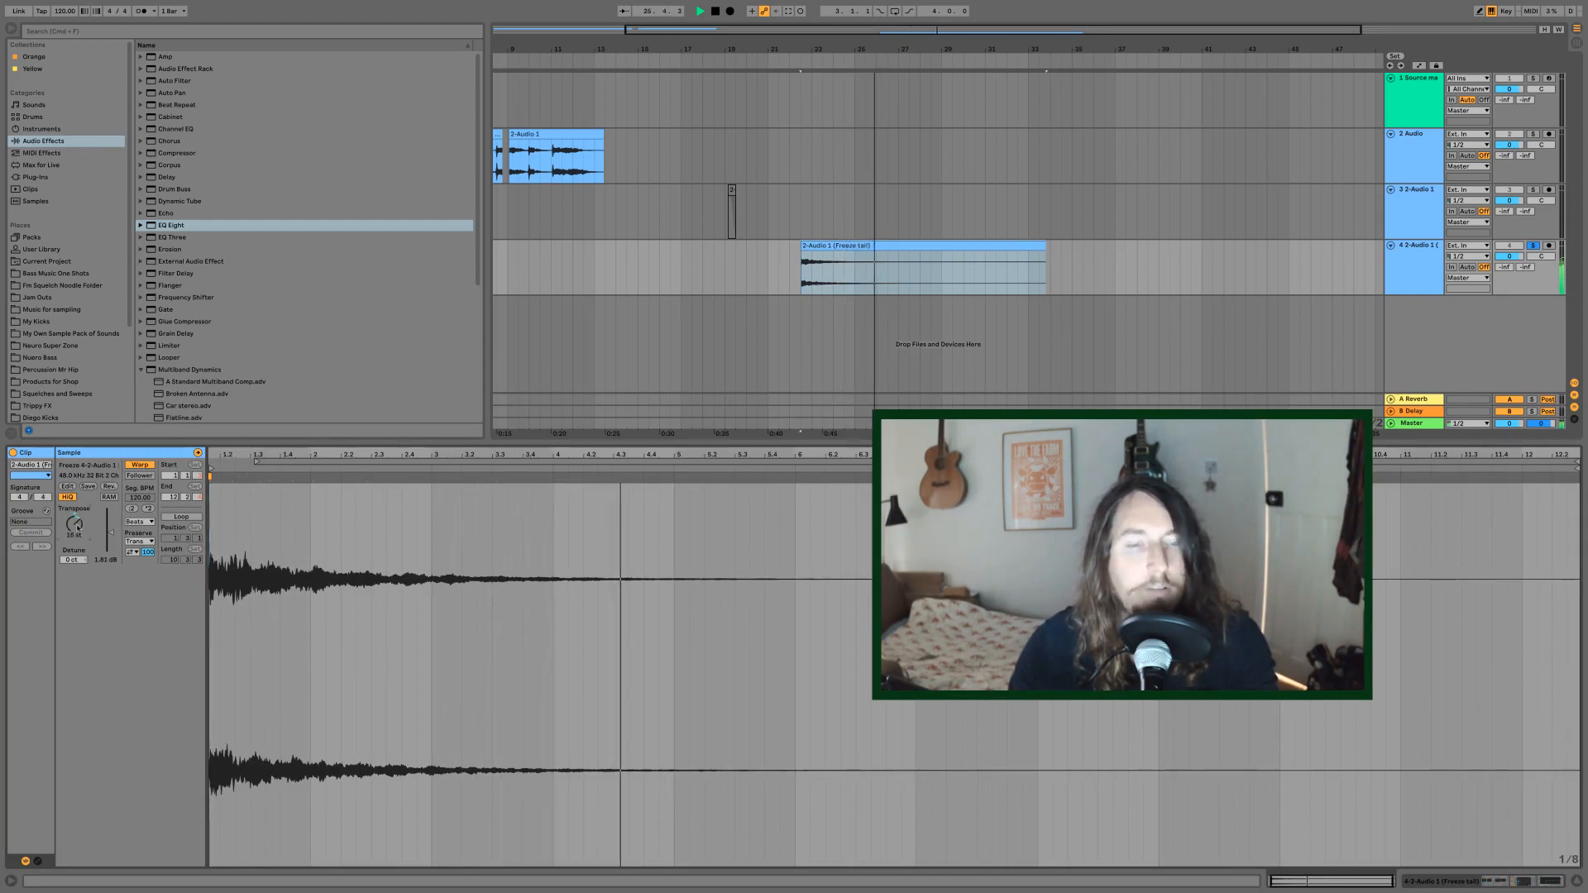
key("shift+Tab")
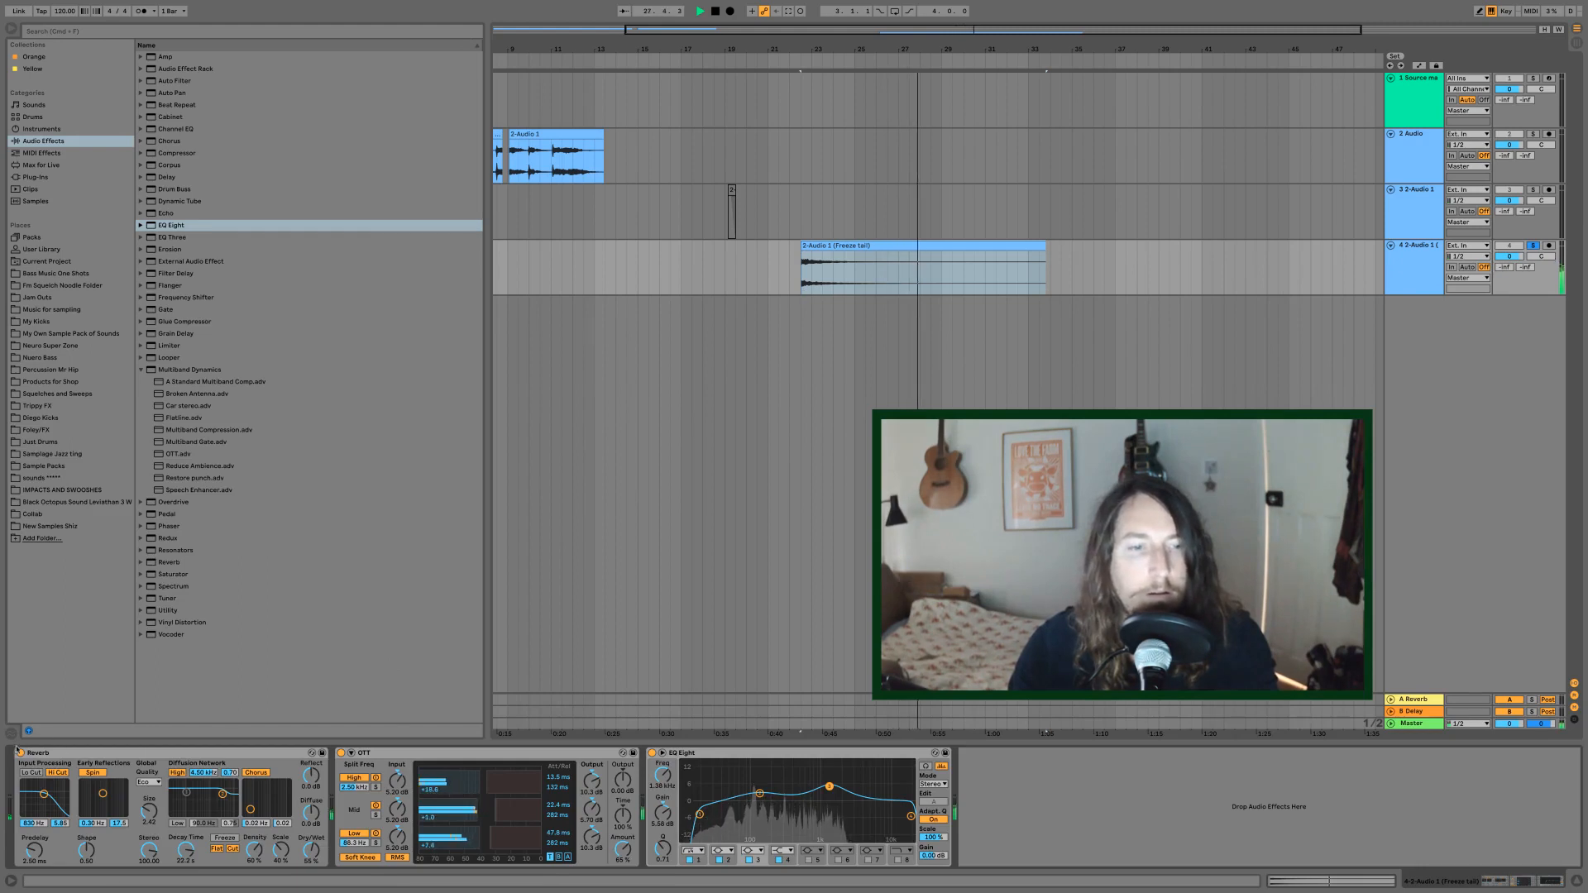
left_click(795, 275)
key("space")
key("space")
left_click(790, 275)
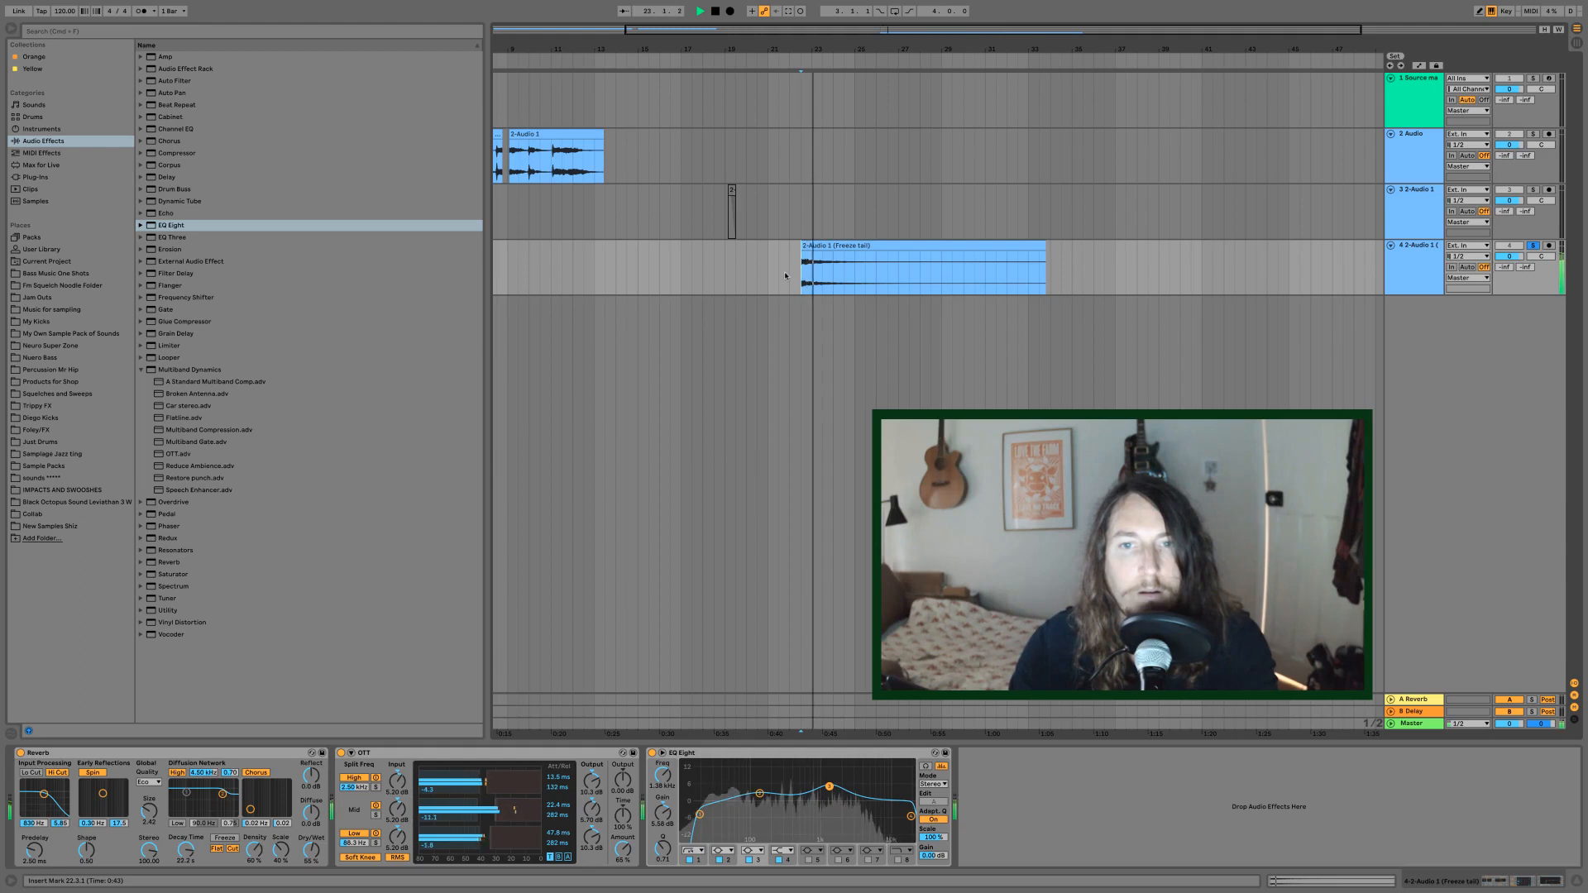
key("space")
key("space")
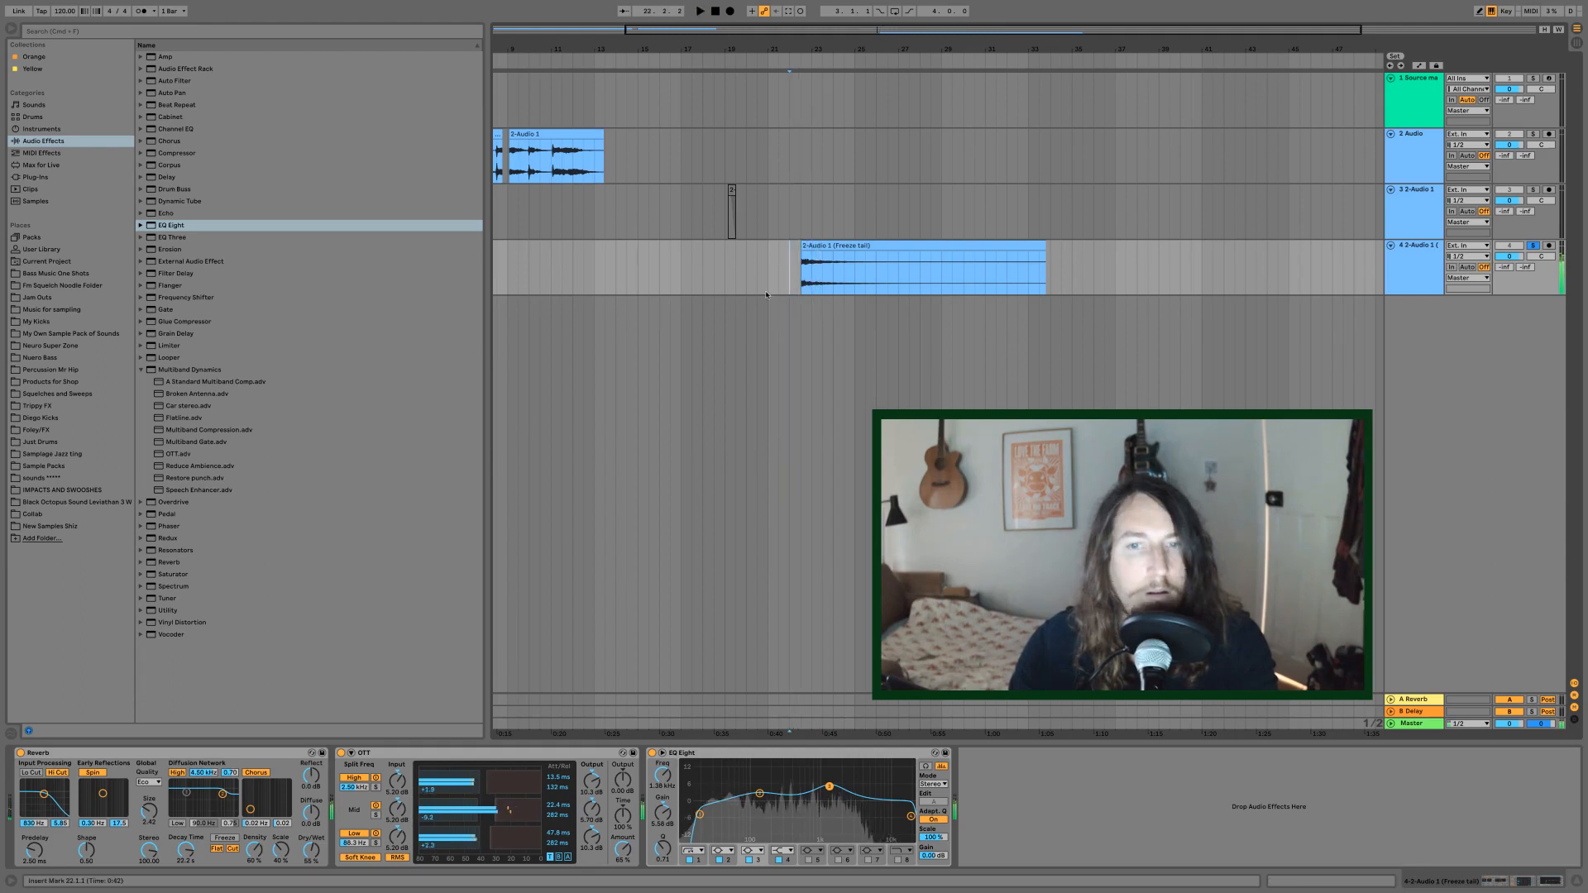
- Transpose the freeze-tail clip further, play it from about bar 22 and close its clip view
double_click(817, 246)
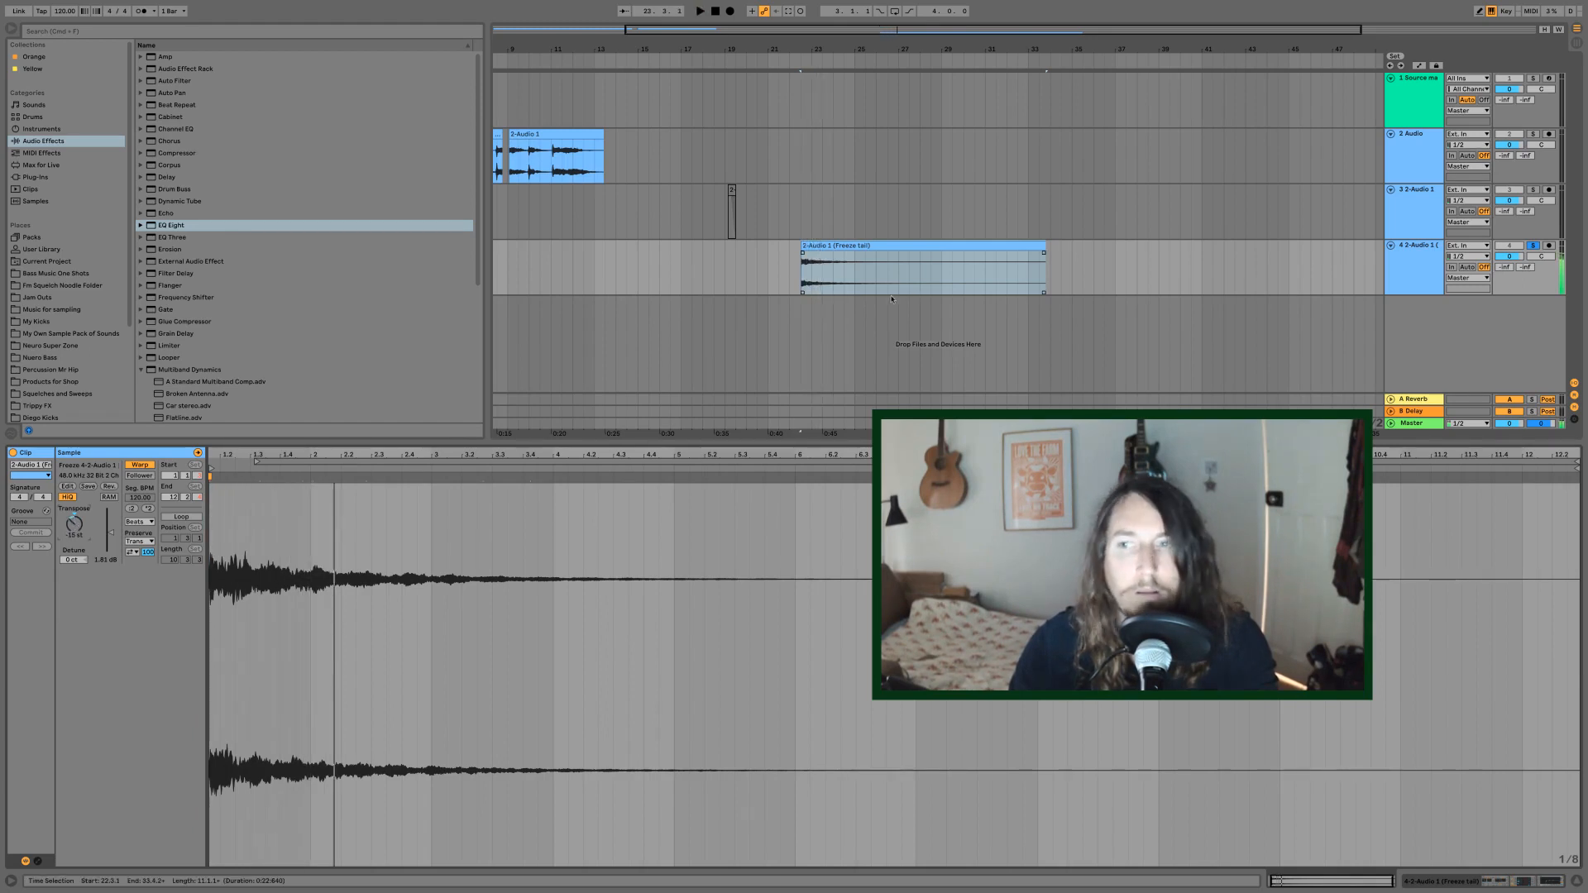
left_click(786, 281)
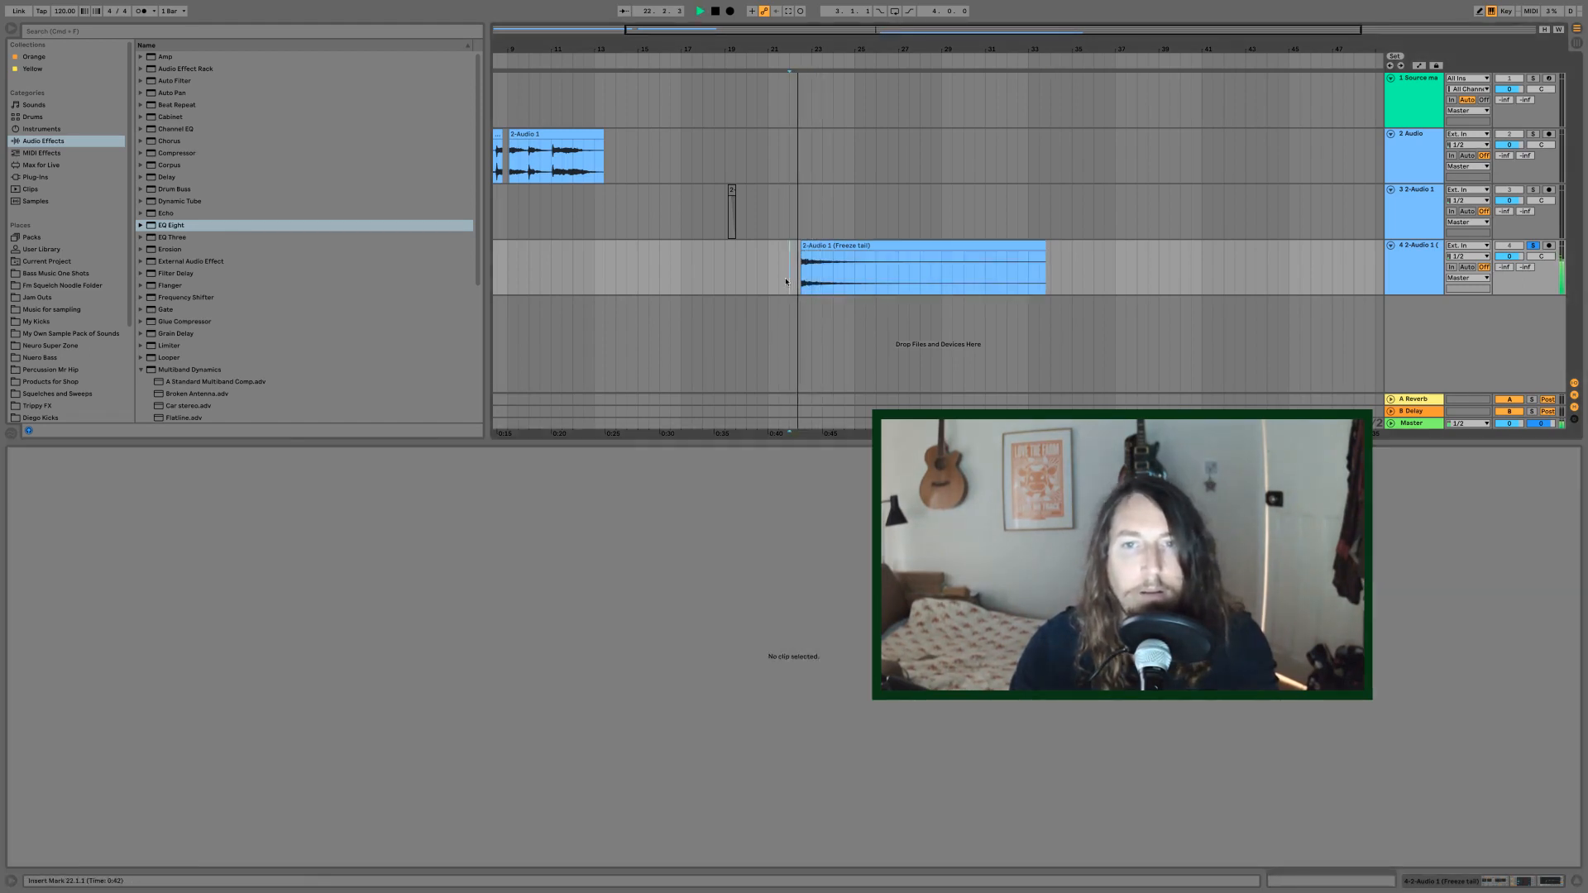
left_click(1574, 882)
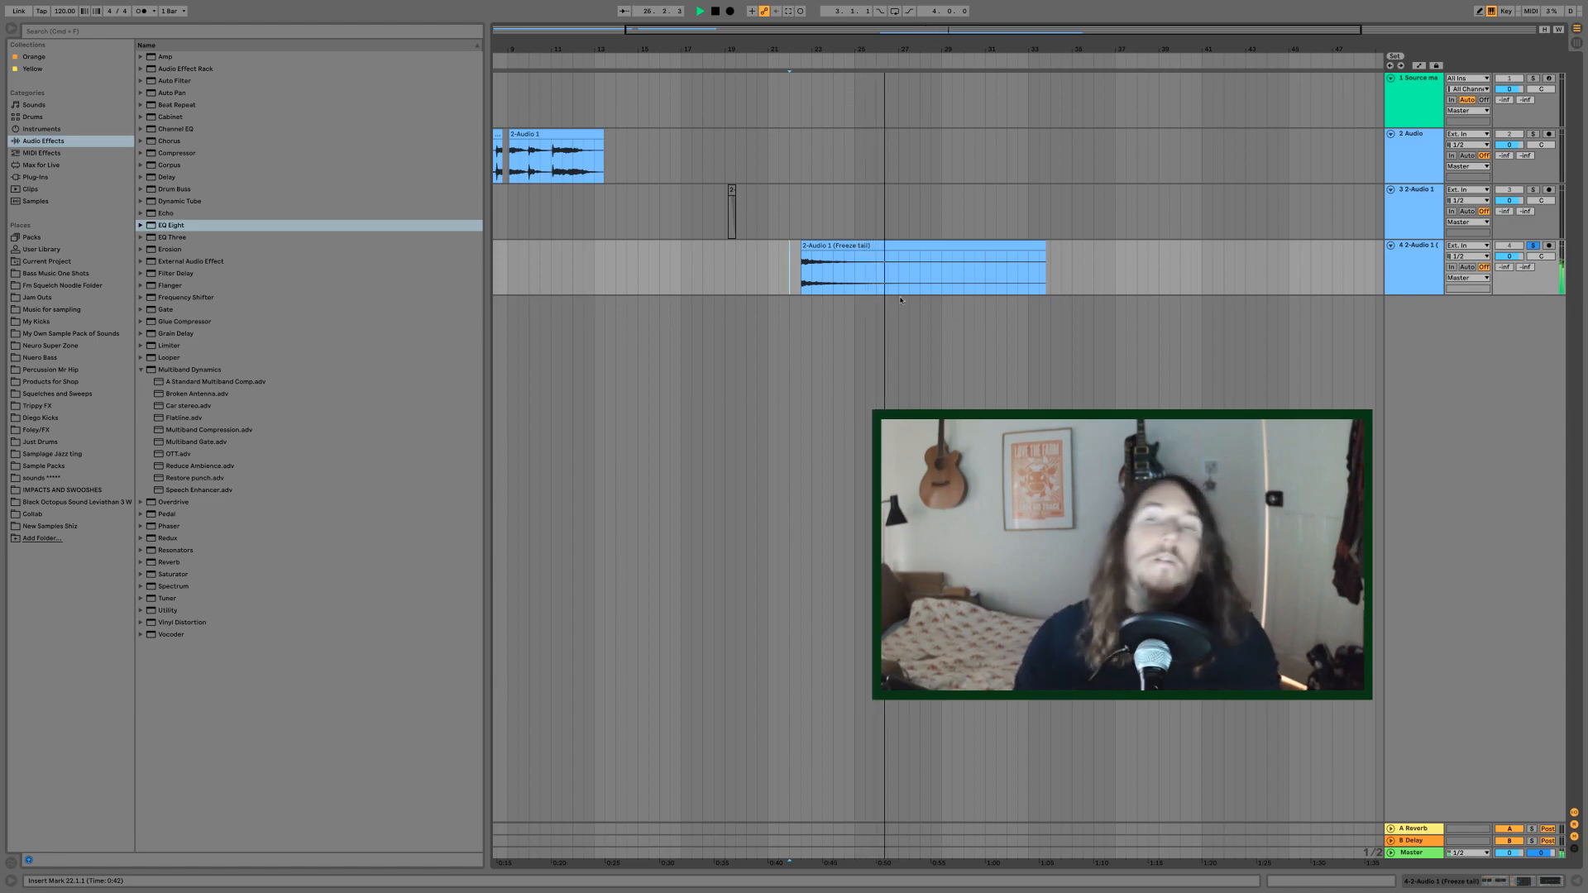
- Solo the 2 Audio track and play its last recorded clip from about 11.3
left_click(565, 168)
left_click_drag(553, 49, 554, 149)
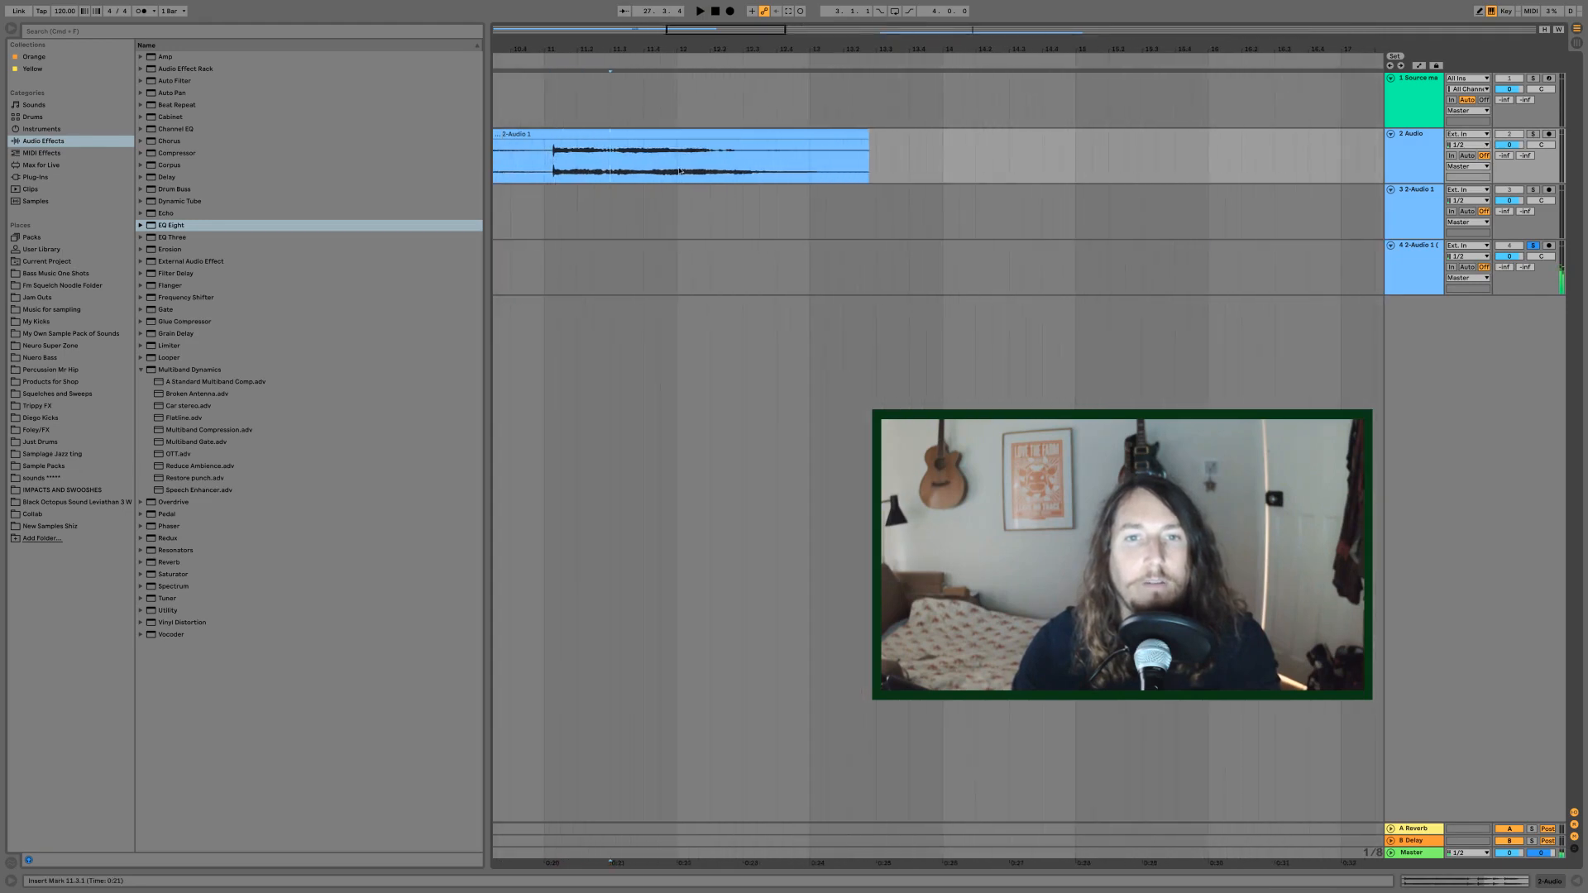
key("space")
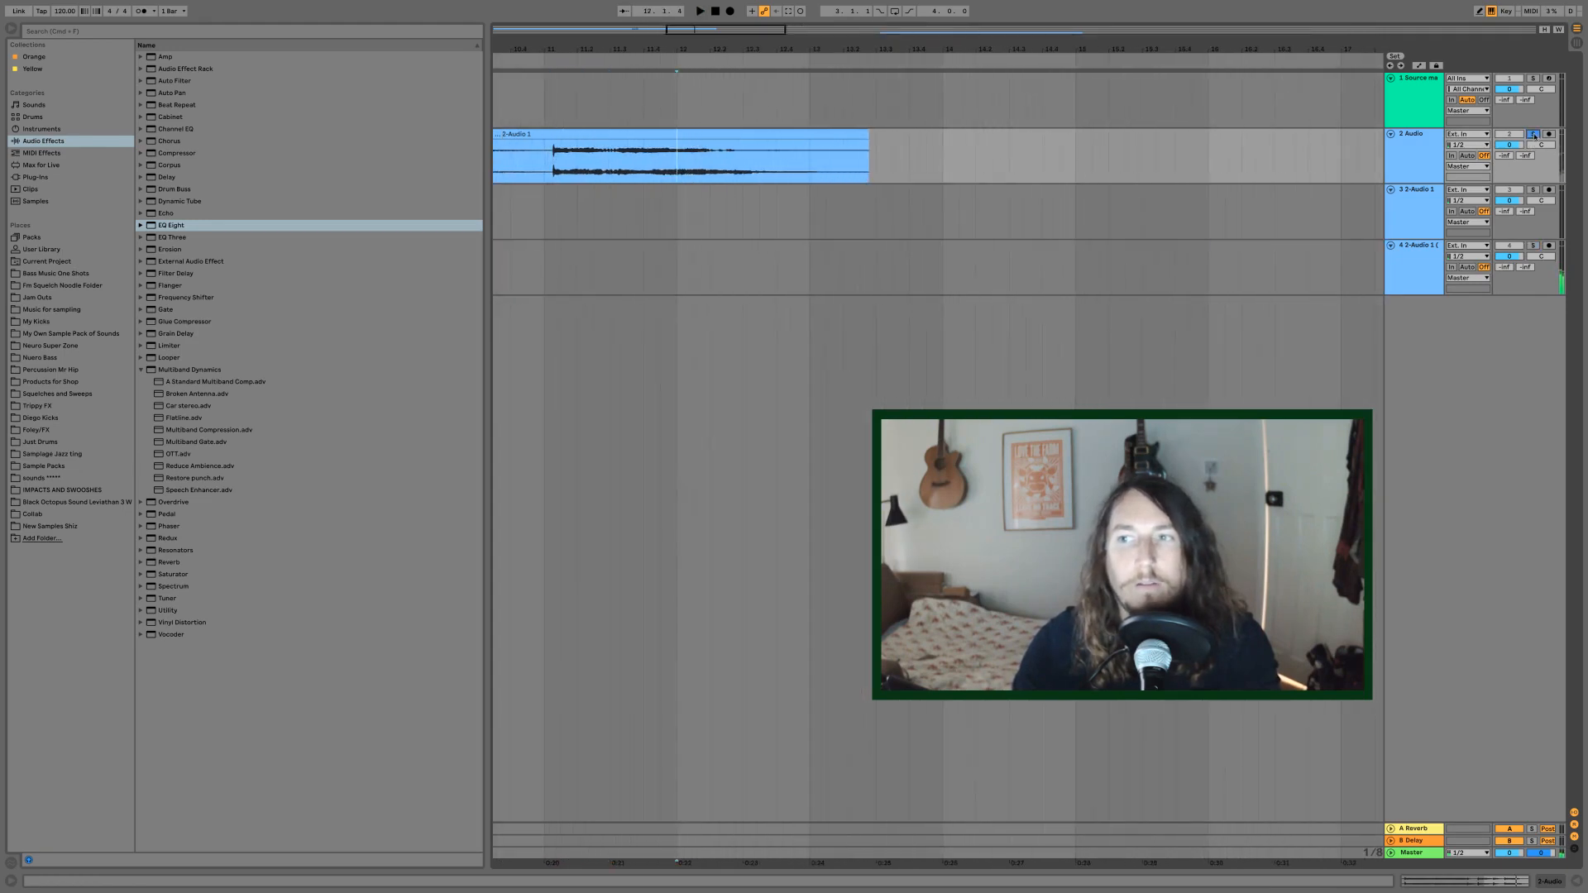
left_click(617, 175)
key("space")
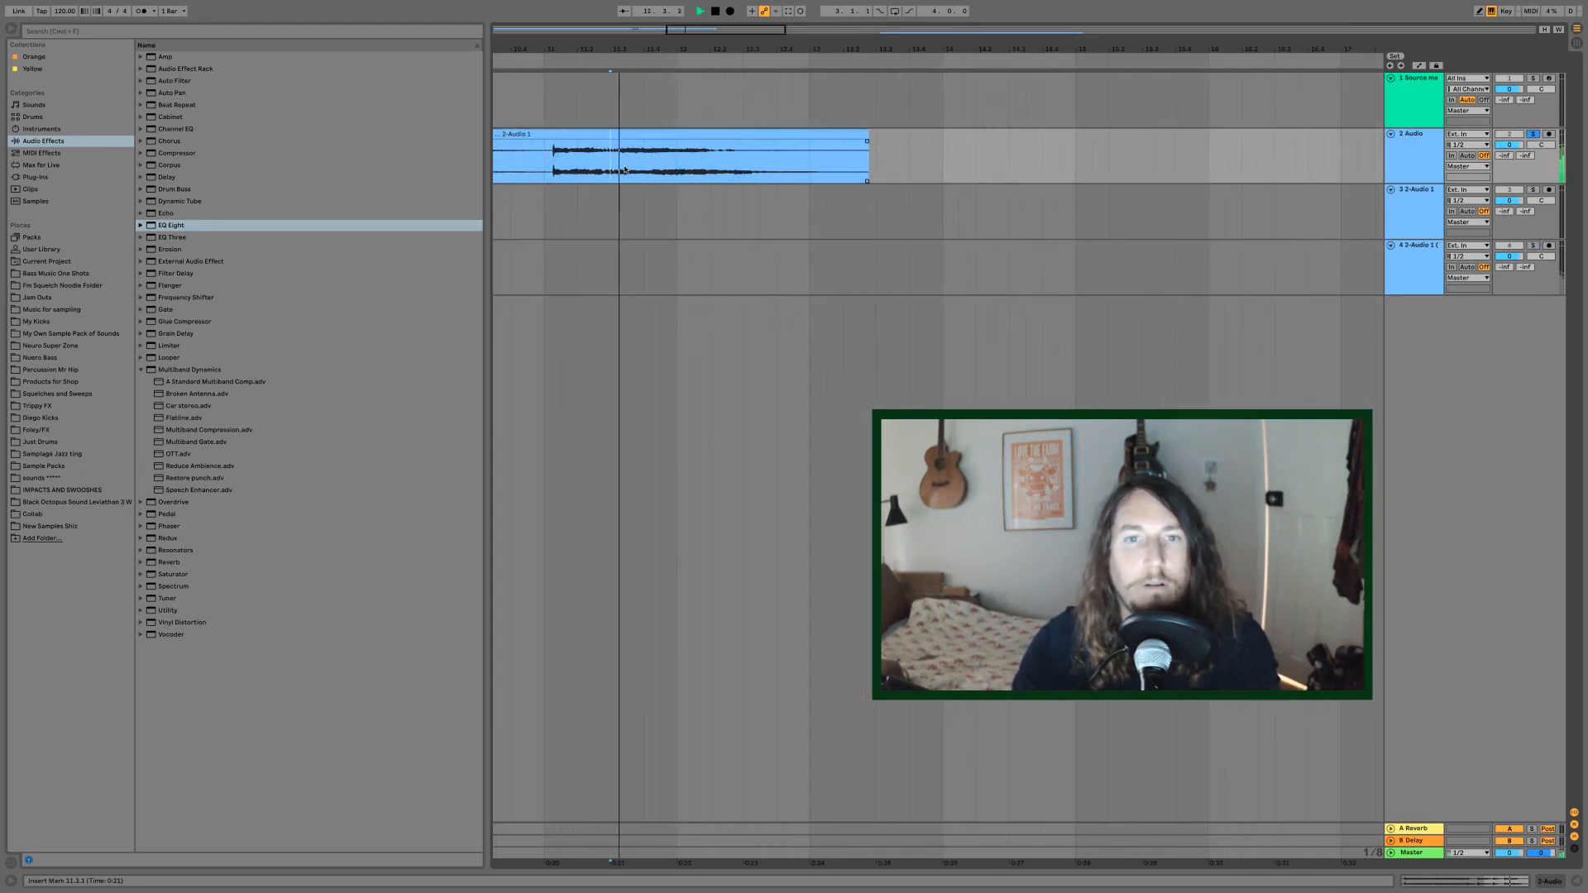
- Audition short fragments of the last recorded clip between about 11.1 and 12.3 for a slice to extract
key("space")
left_click(625, 169)
key("space")
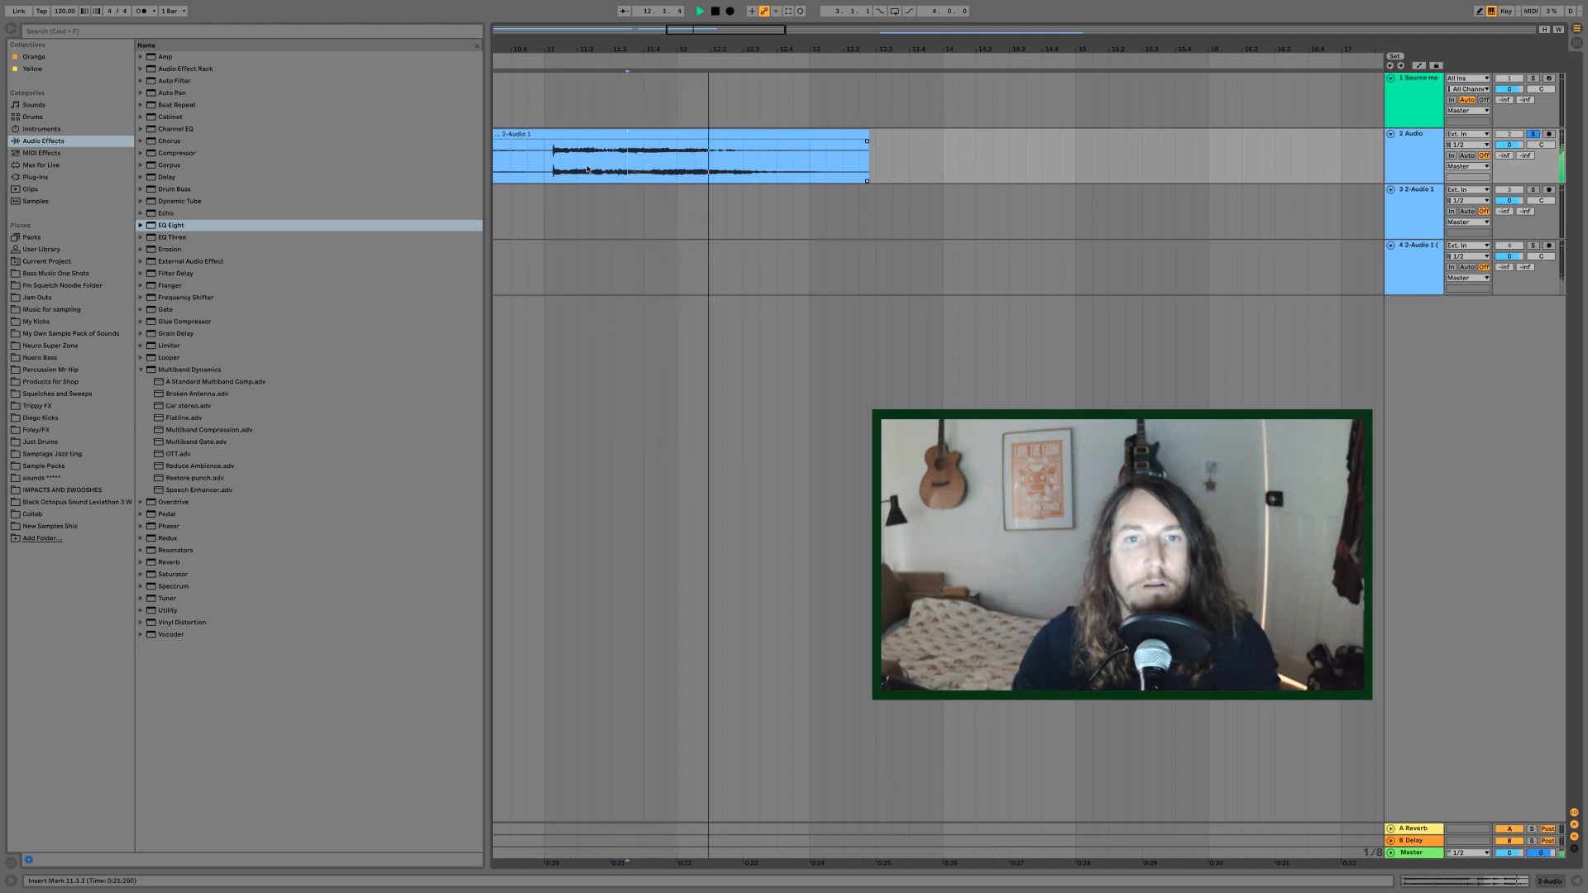
key("space")
key("space")
key("space")
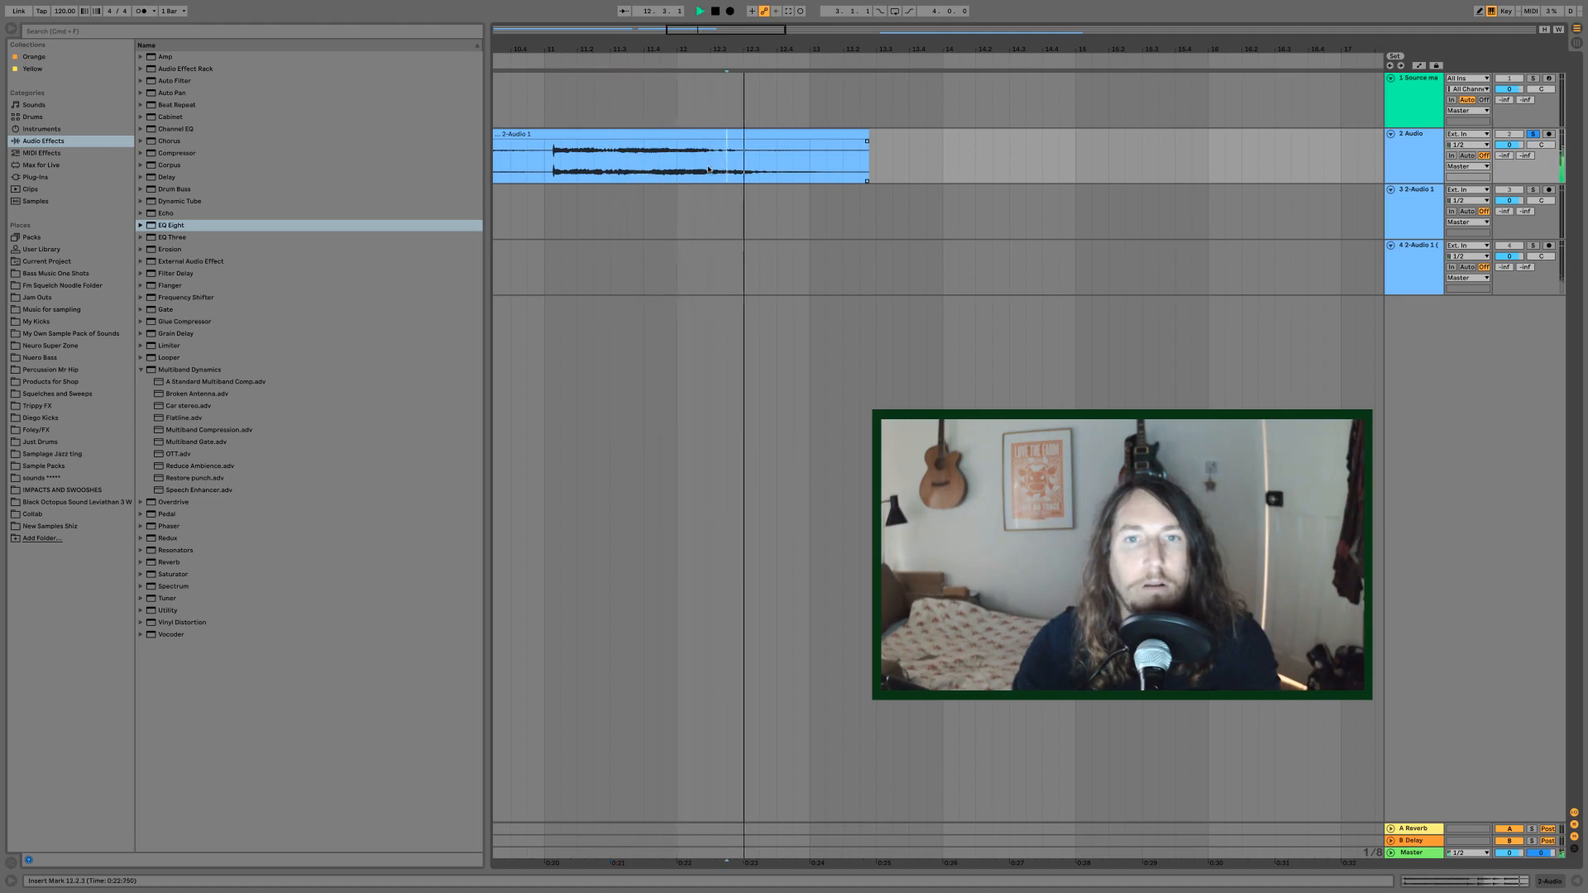
key("space")
left_click(709, 170)
key("space")
key("space")
key("space")
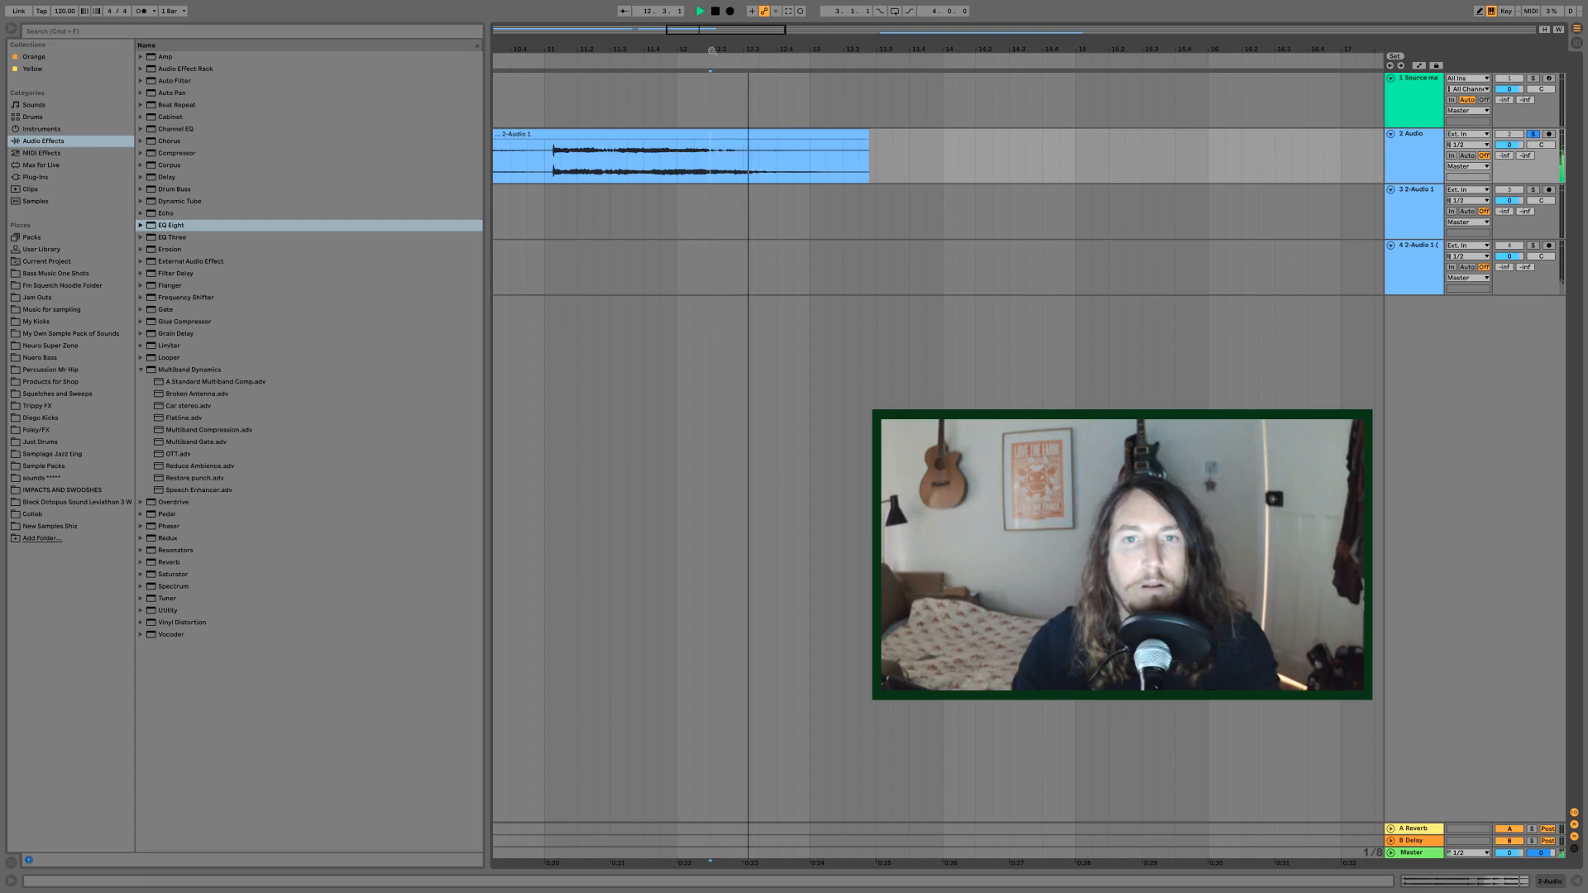
key("space")
key("space")
key("space")
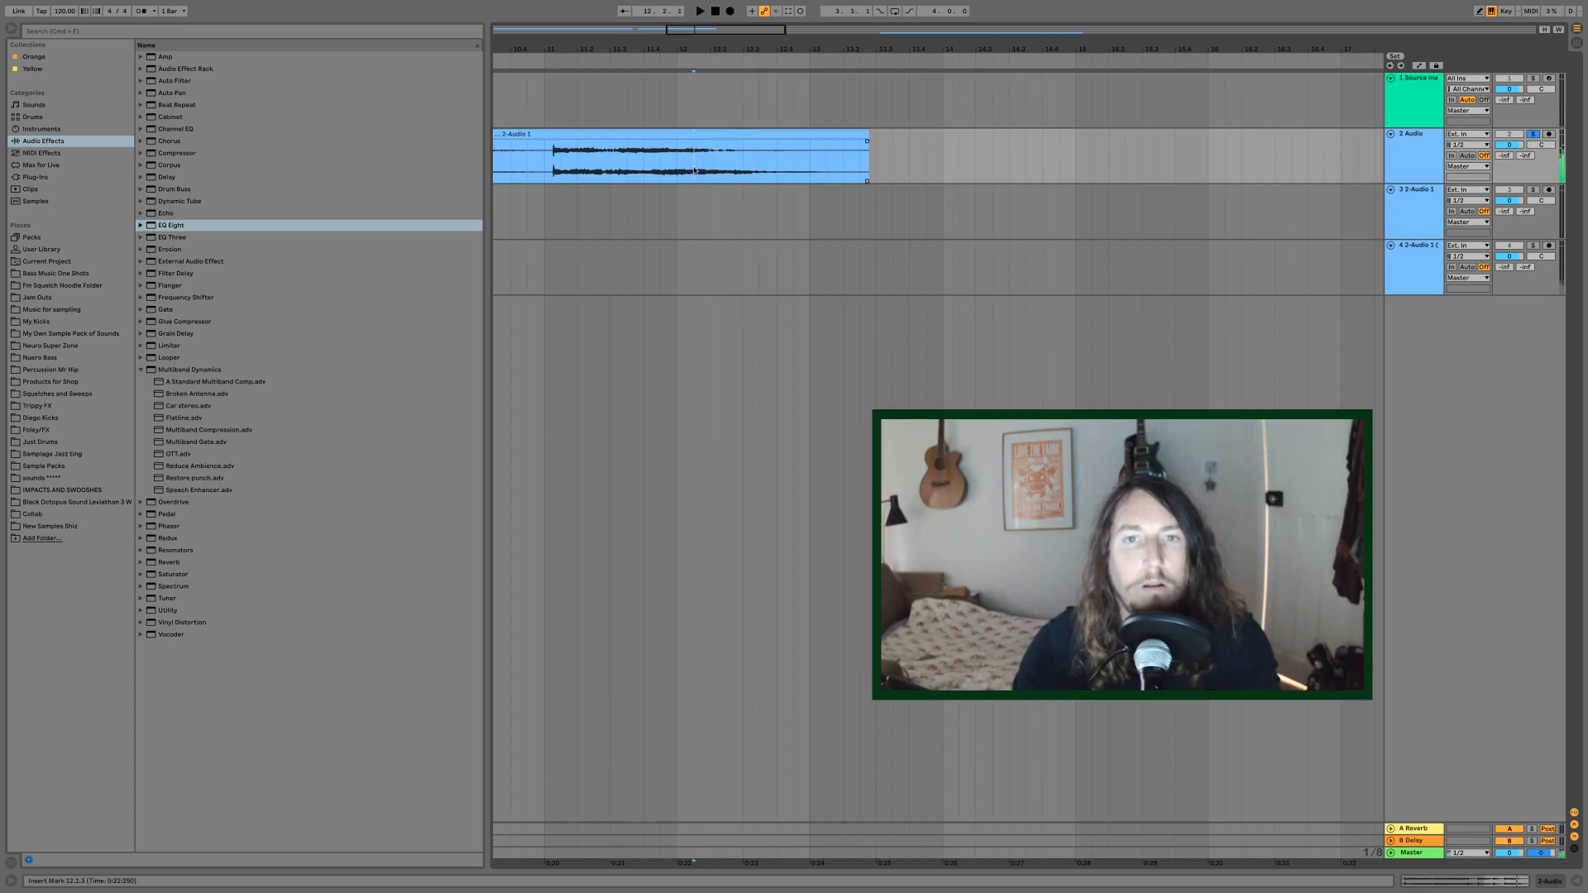
key("space")
key("space")
left_click(556, 170)
key("space")
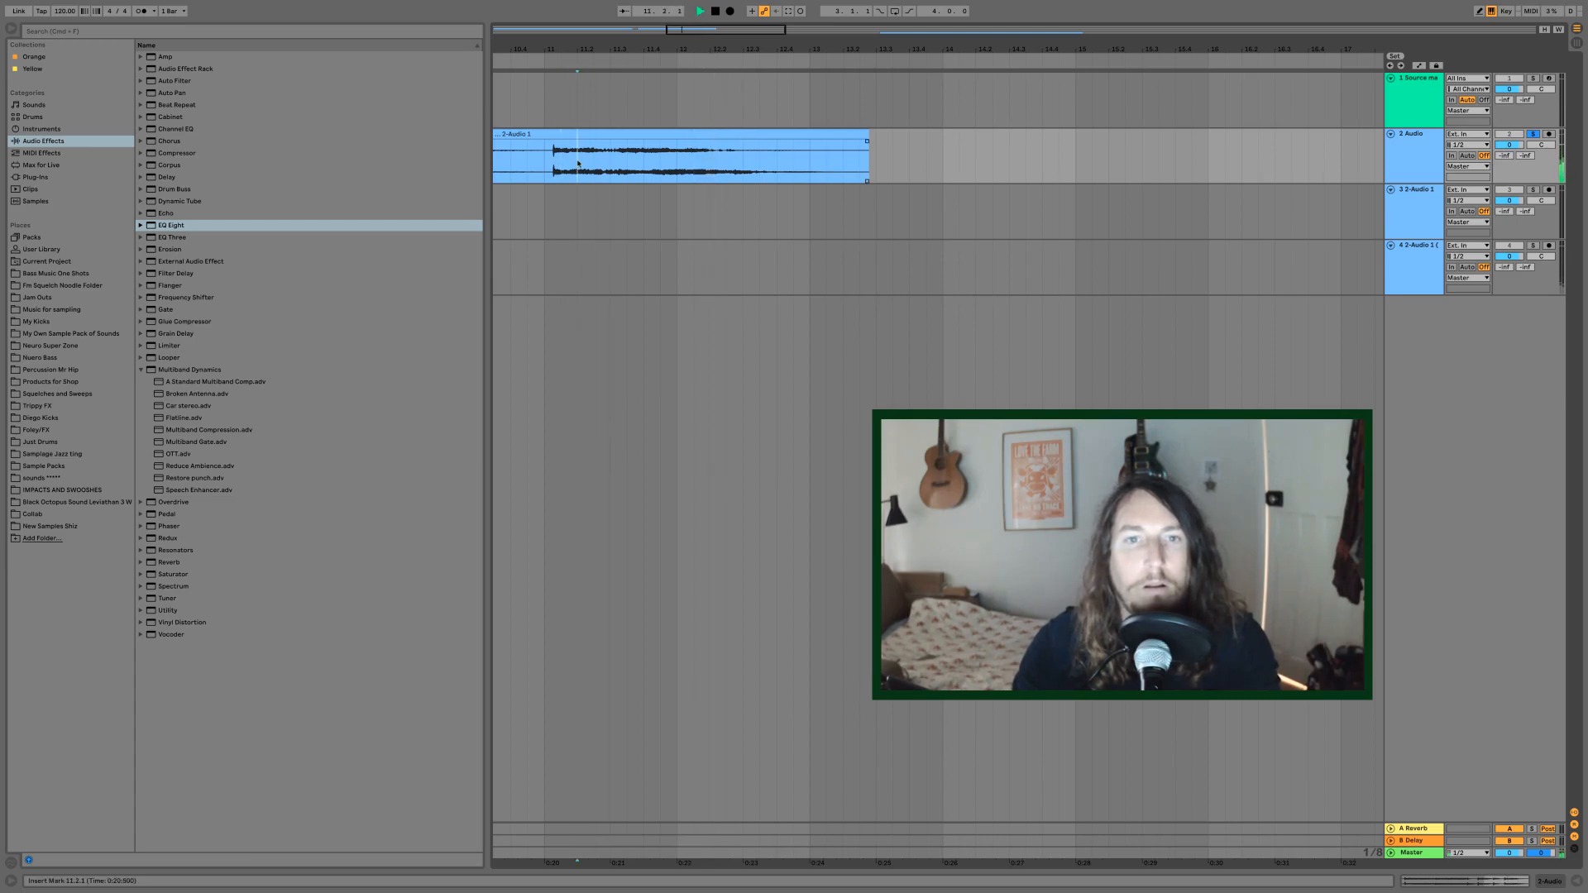
key("space")
key("space")
key("space")
left_click(596, 163)
key("space")
key("space")
key("space")
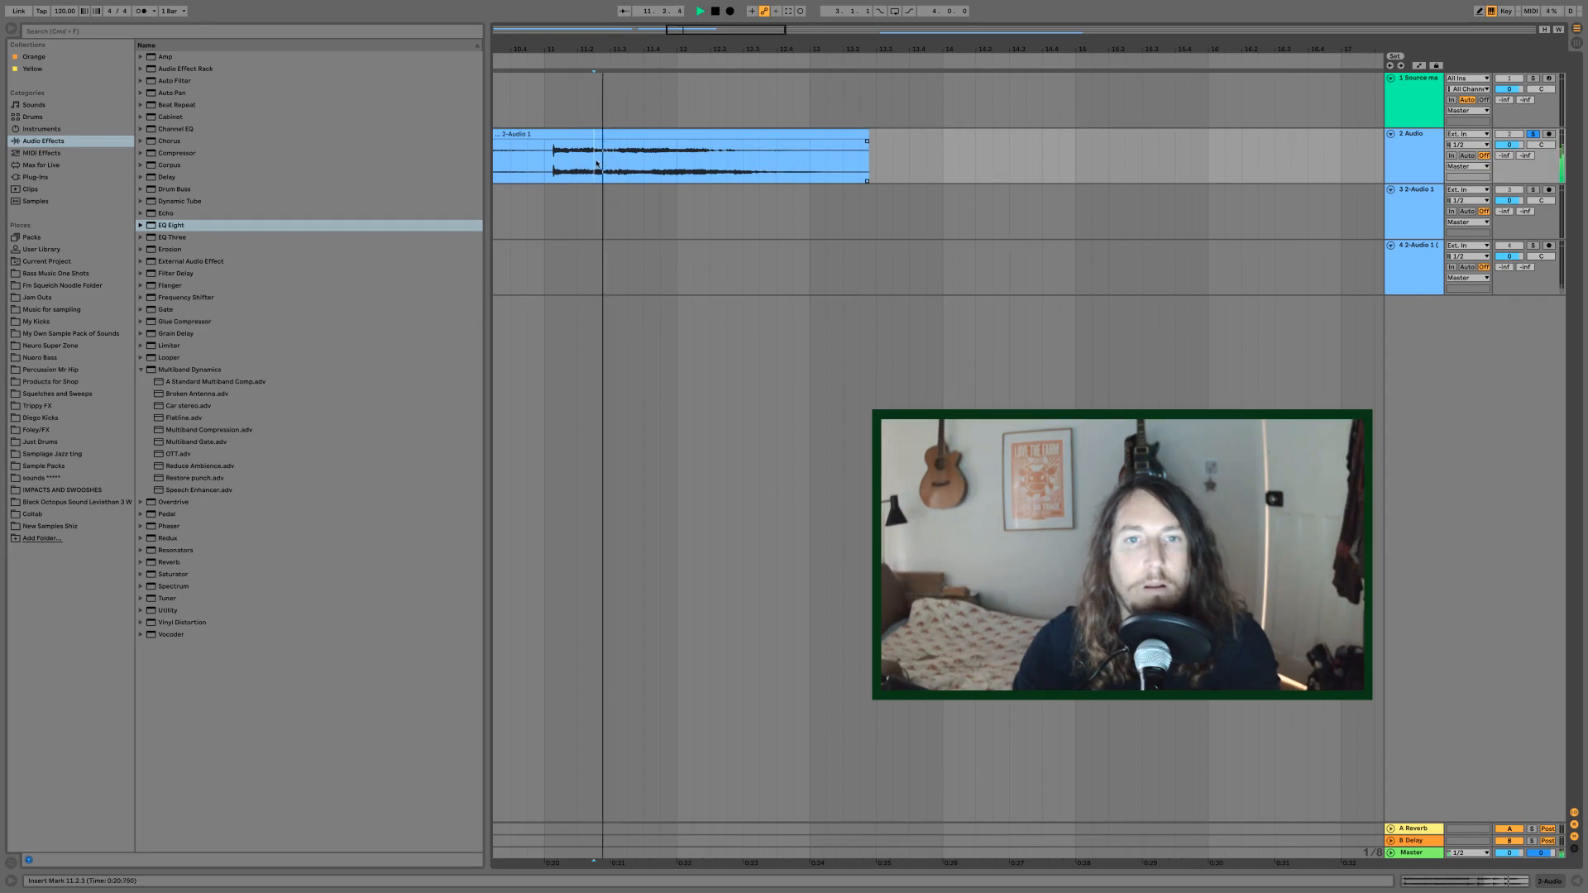
key("space")
key("space")
- Move the slice from about 11.2.3 to 11.3 onto a new audio track at about 13.4 and raise its gain to about 7.4 dB
left_click_drag(595, 157, 942, 356)
key("space")
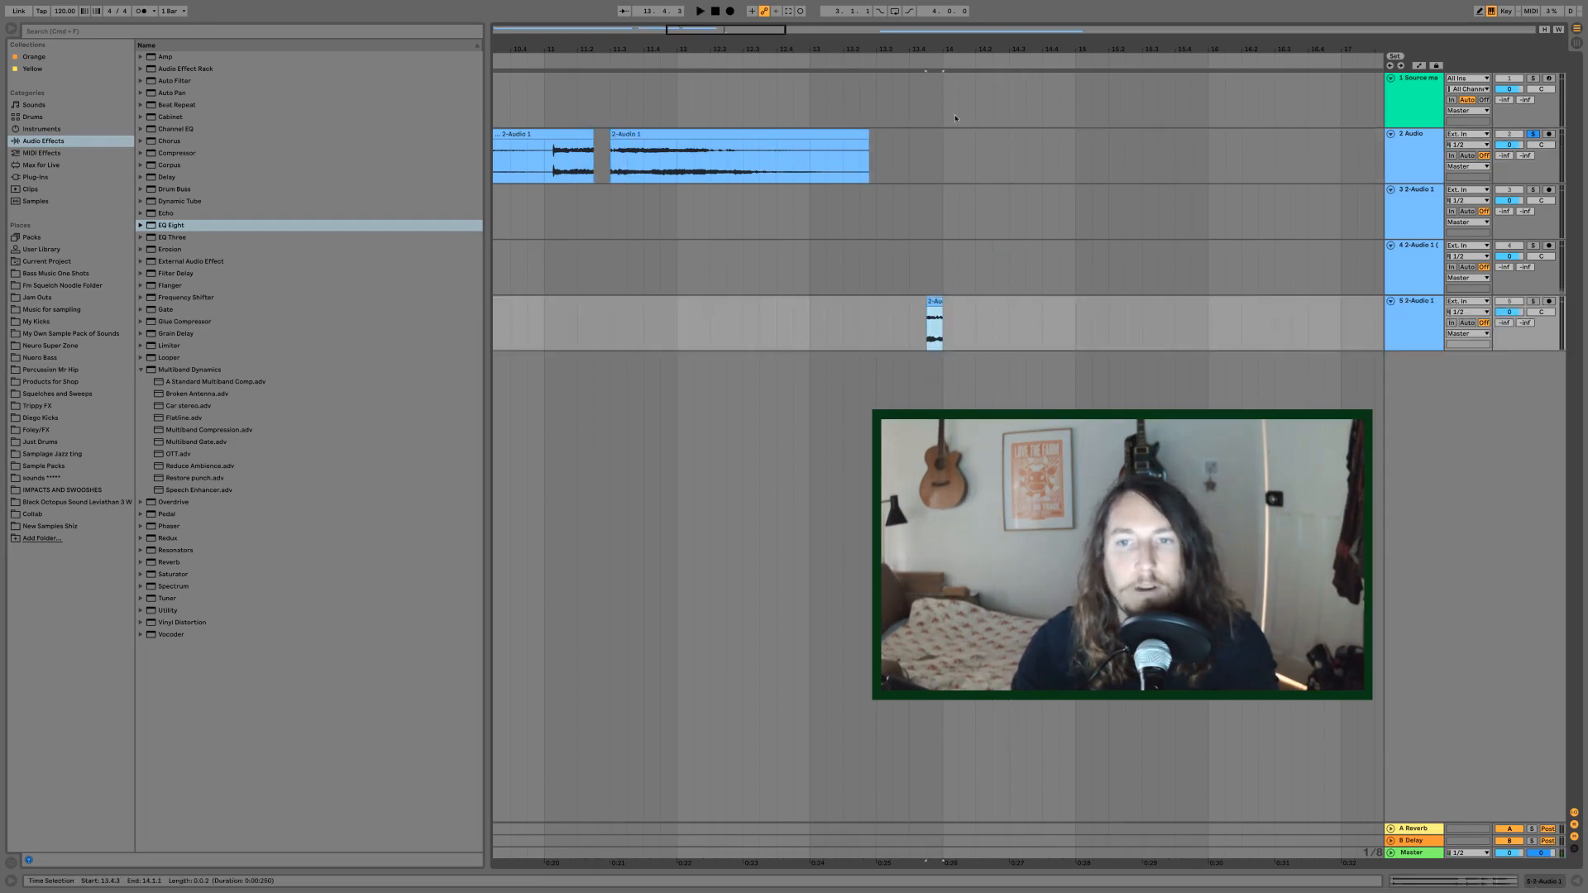
left_click_drag(935, 48, 932, 275)
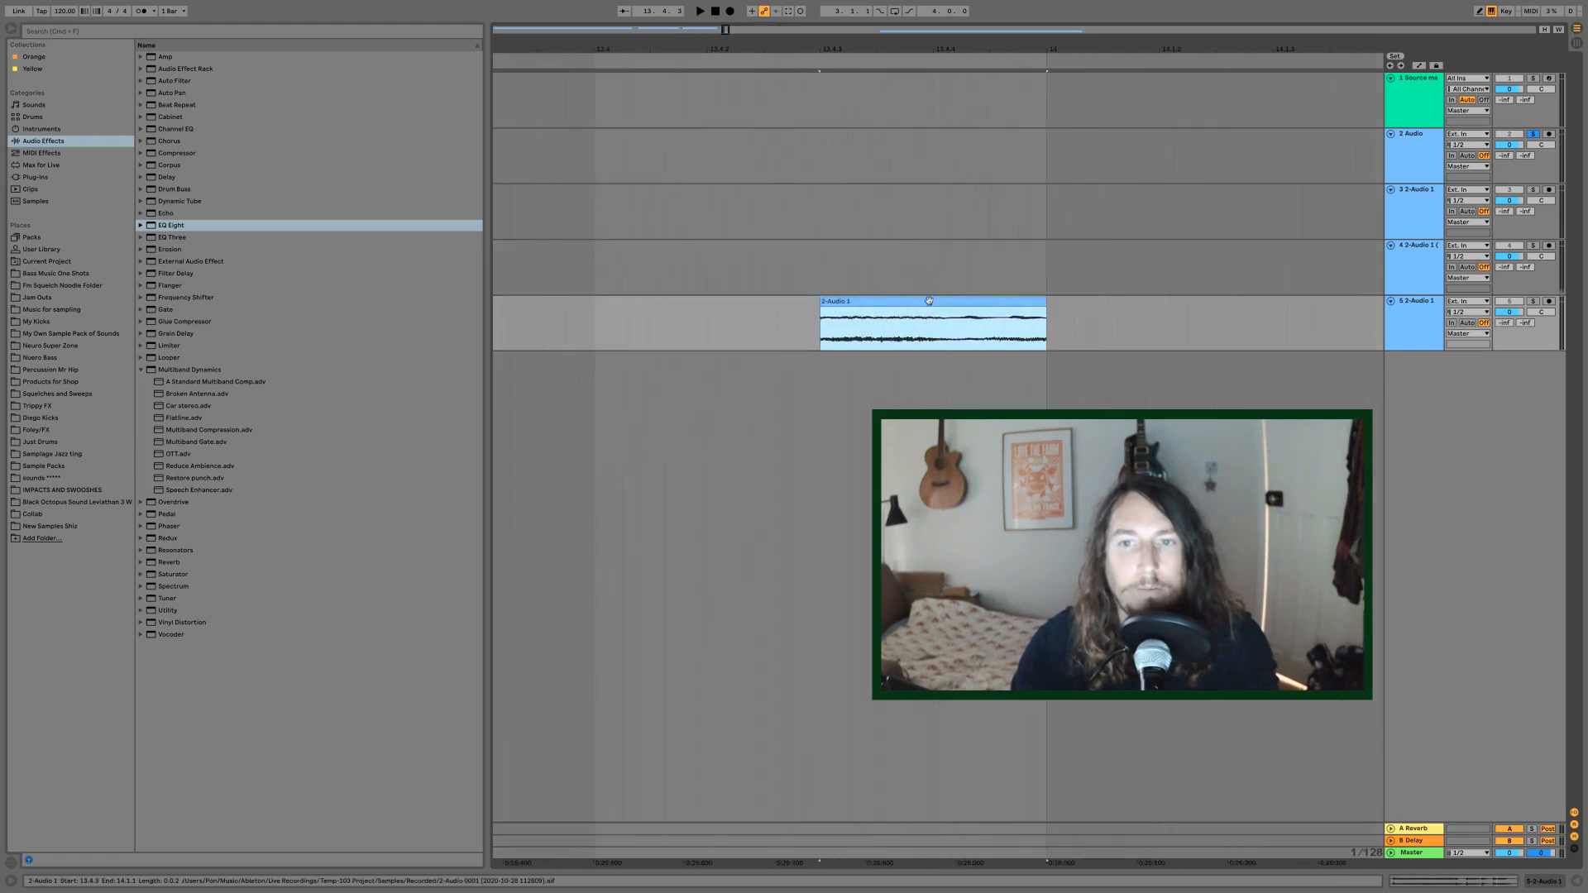
double_click(929, 301)
left_click_drag(110, 533, 109, 527)
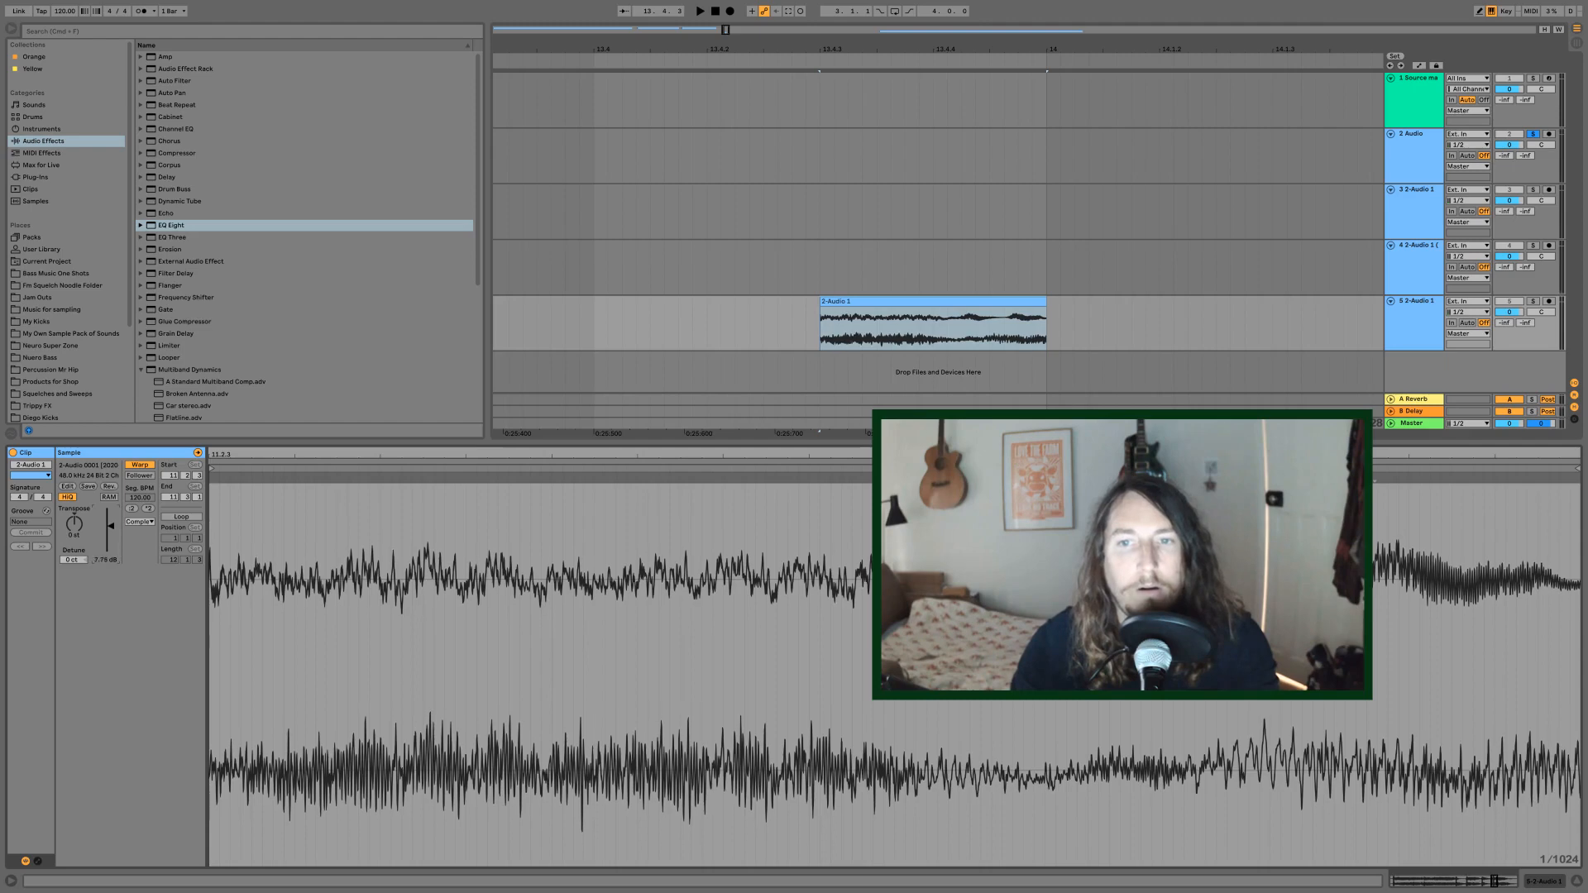
- Trim the start of the extracted slice, fade it out over its whole length, and solo its track to audition it
left_click_drag(826, 296, 868, 296)
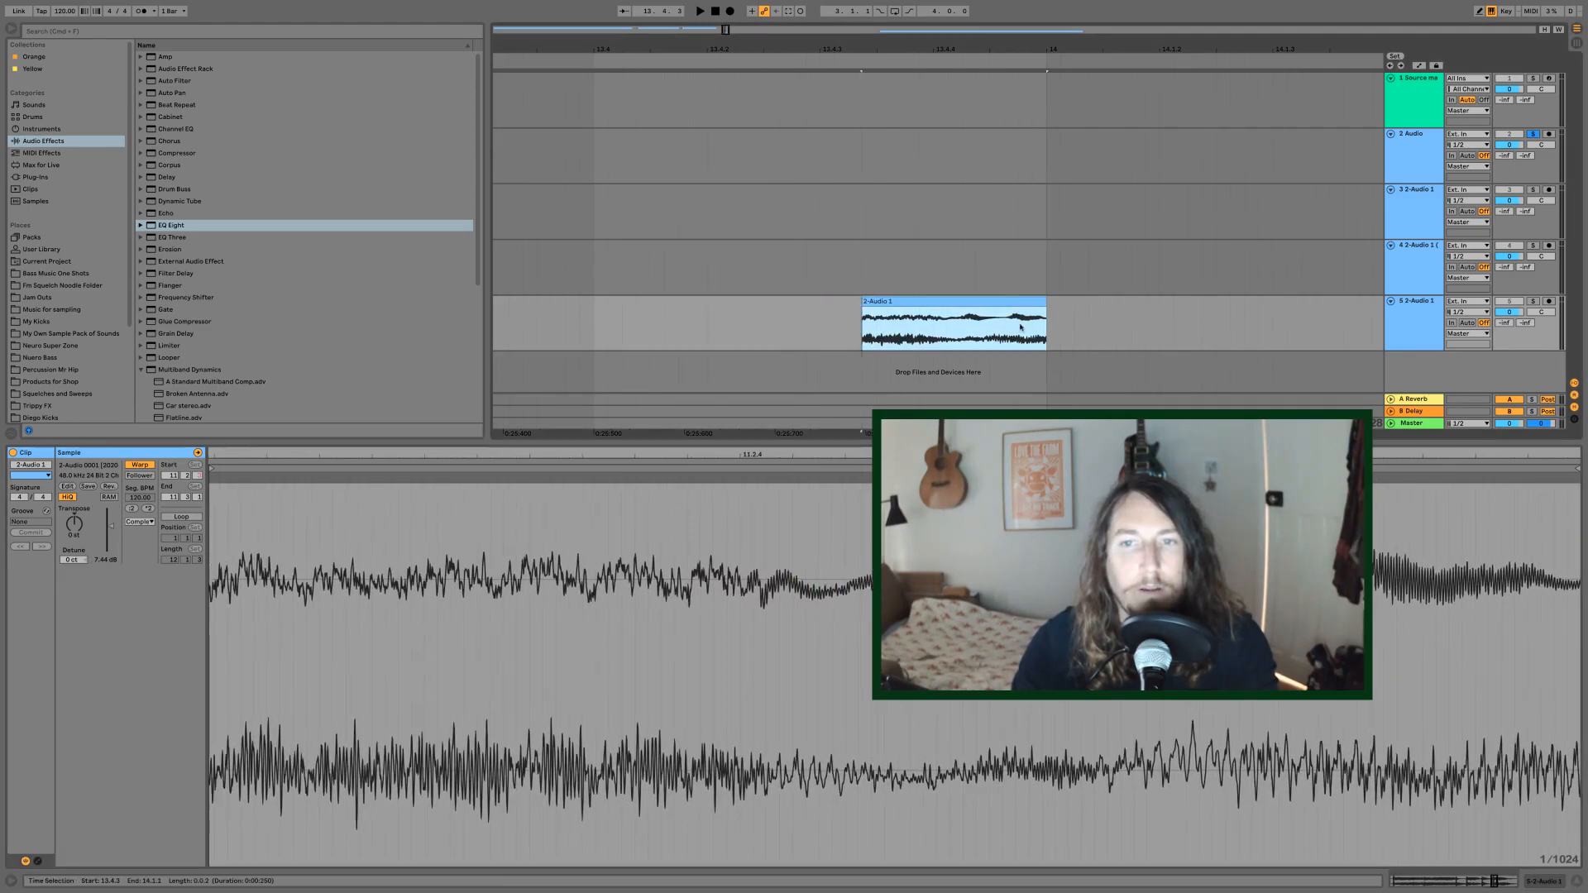
left_click_drag(1044, 310, 869, 308)
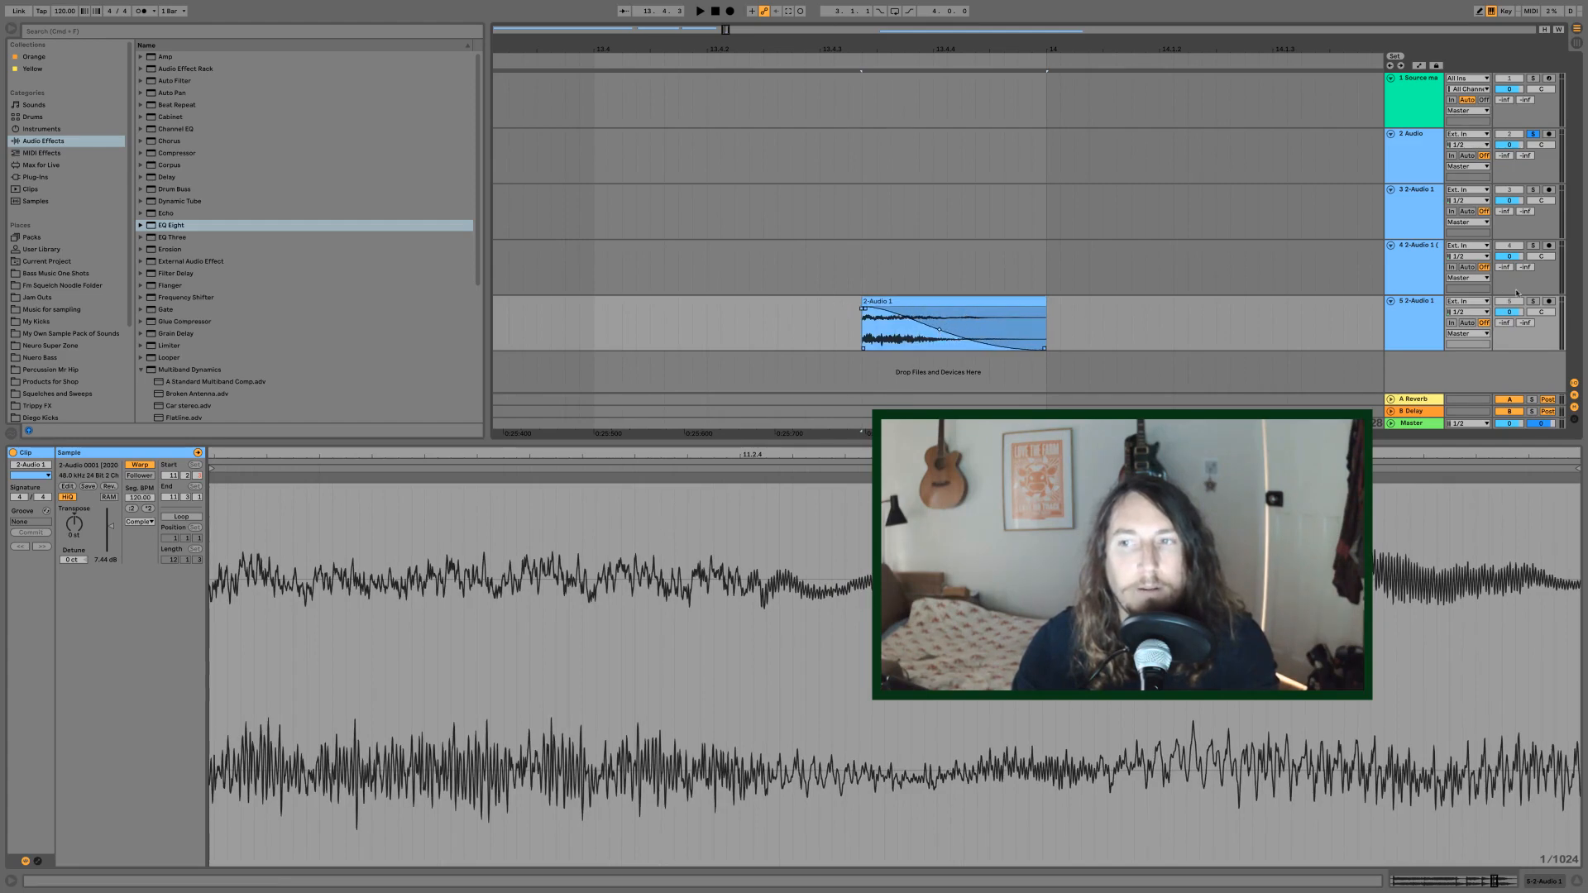
key("space")
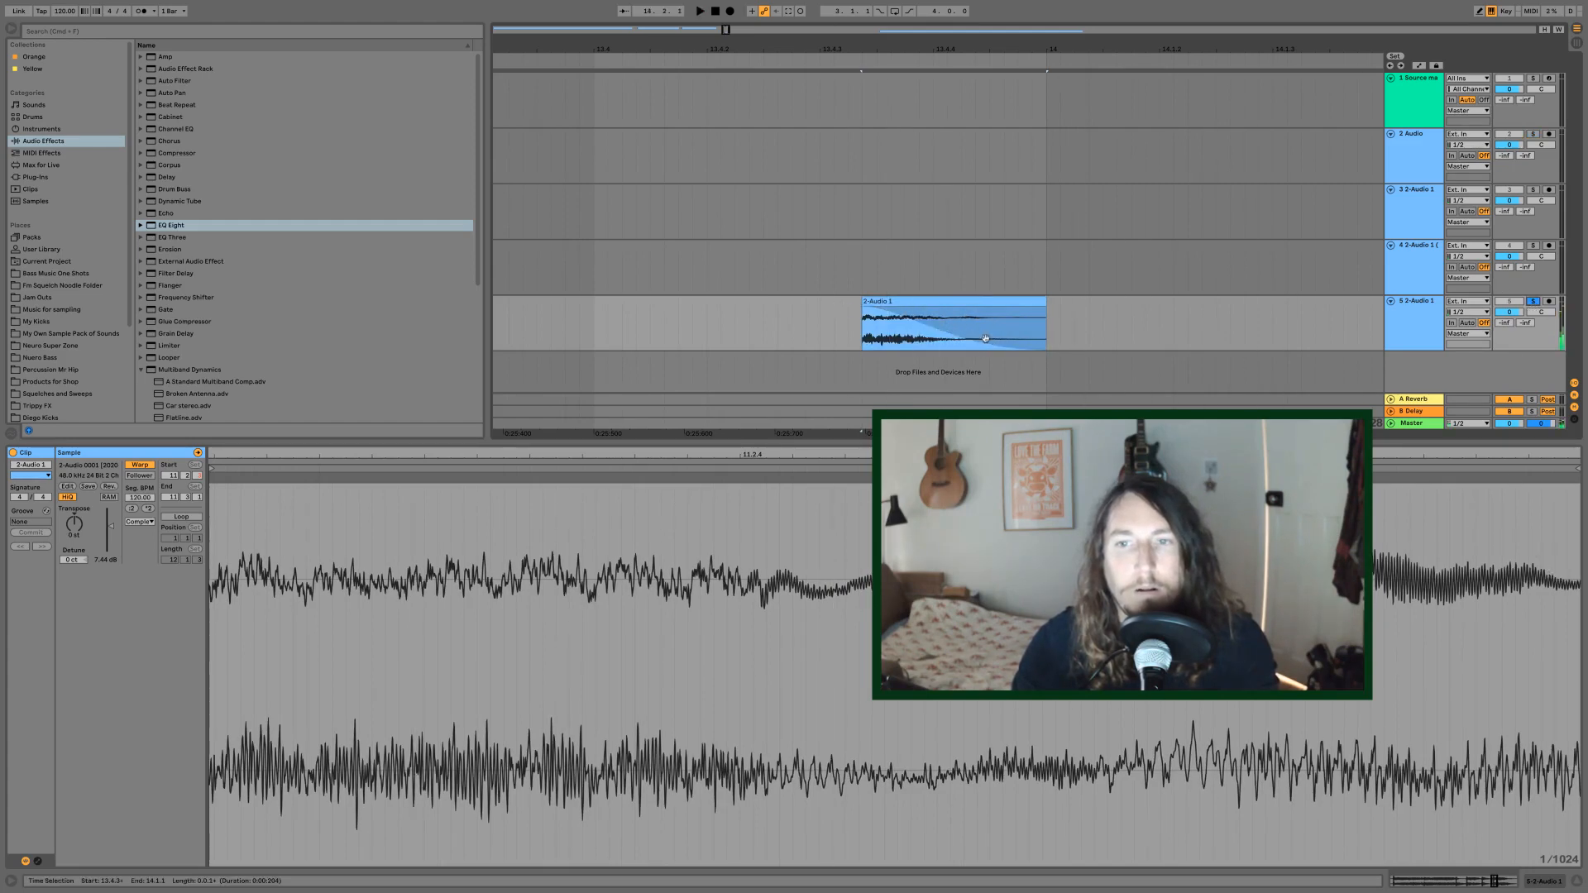
left_click(888, 312)
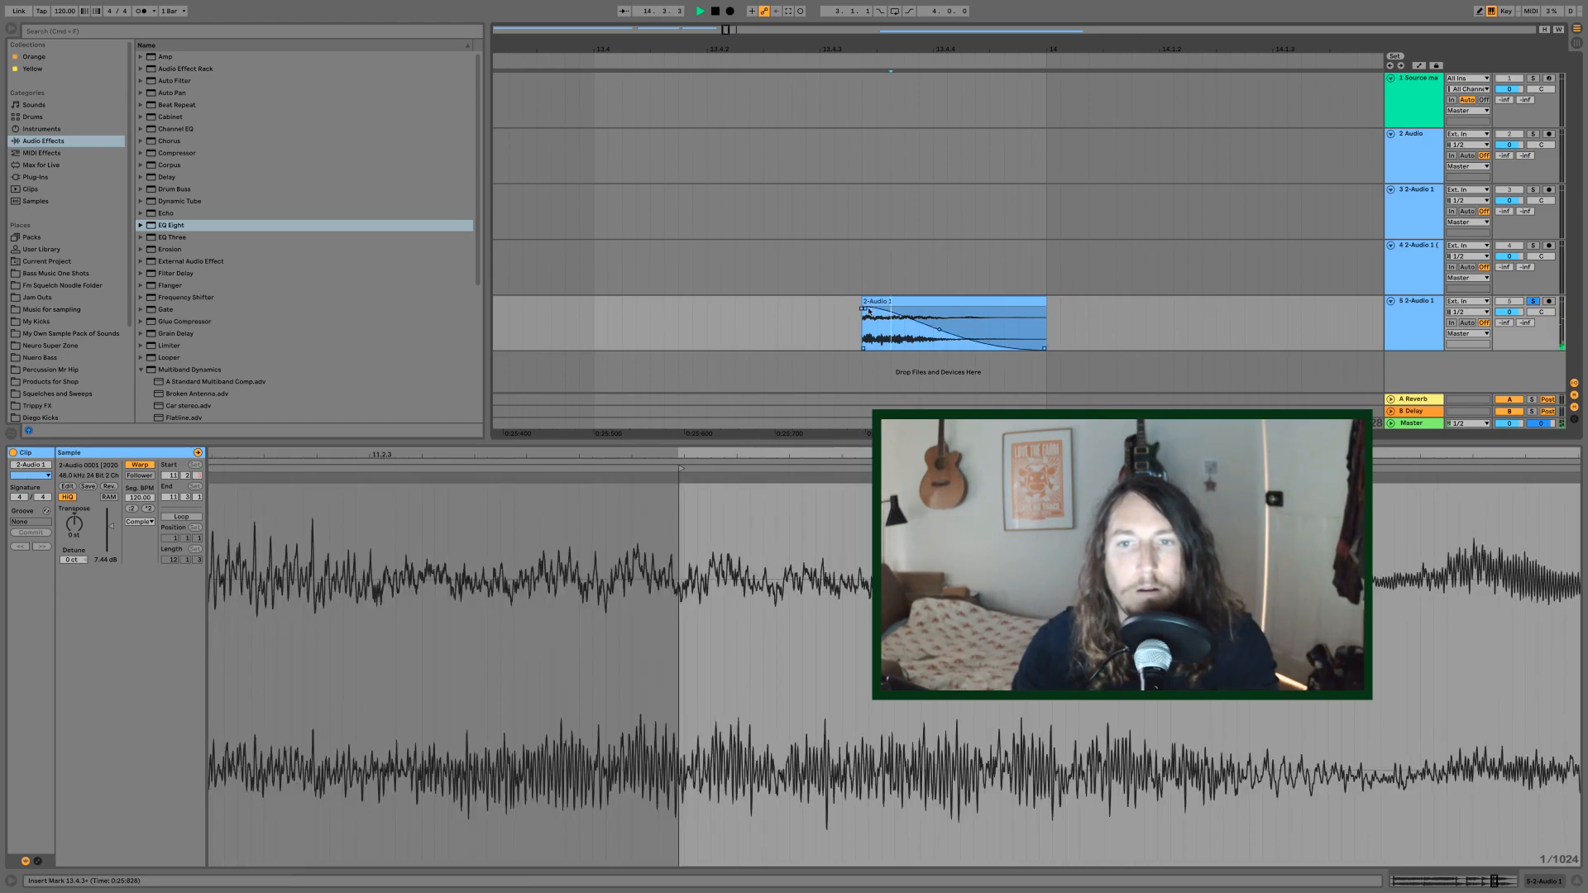
- Shorten the extracted slice's fade-out to its later portion, and add a Reverb with a longer decay time to its track
left_click_drag(869, 311, 934, 303)
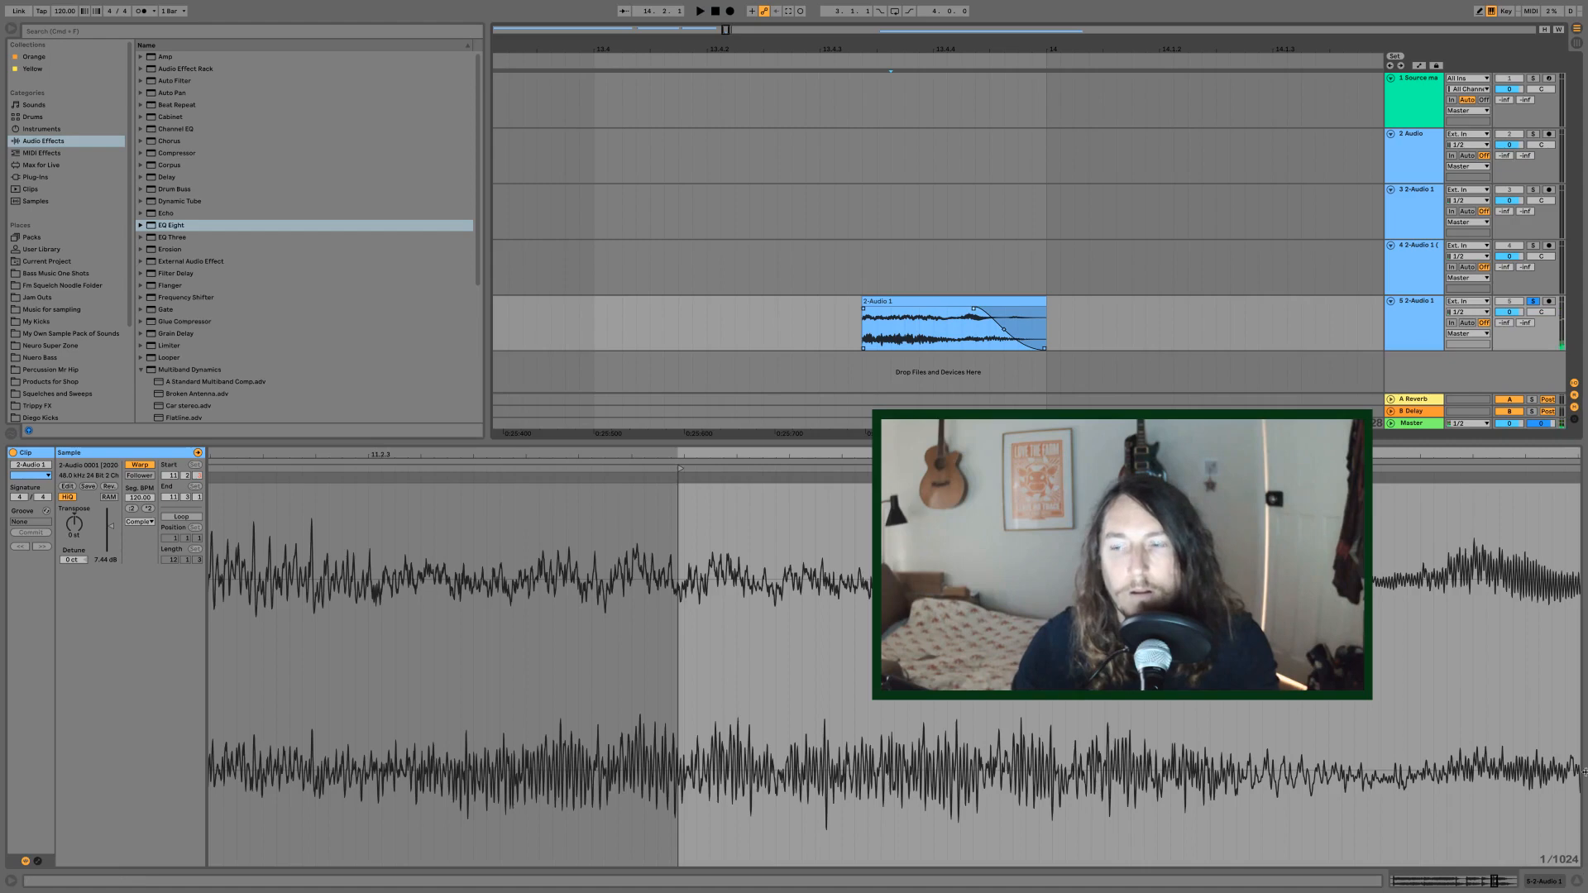
left_click(1578, 885)
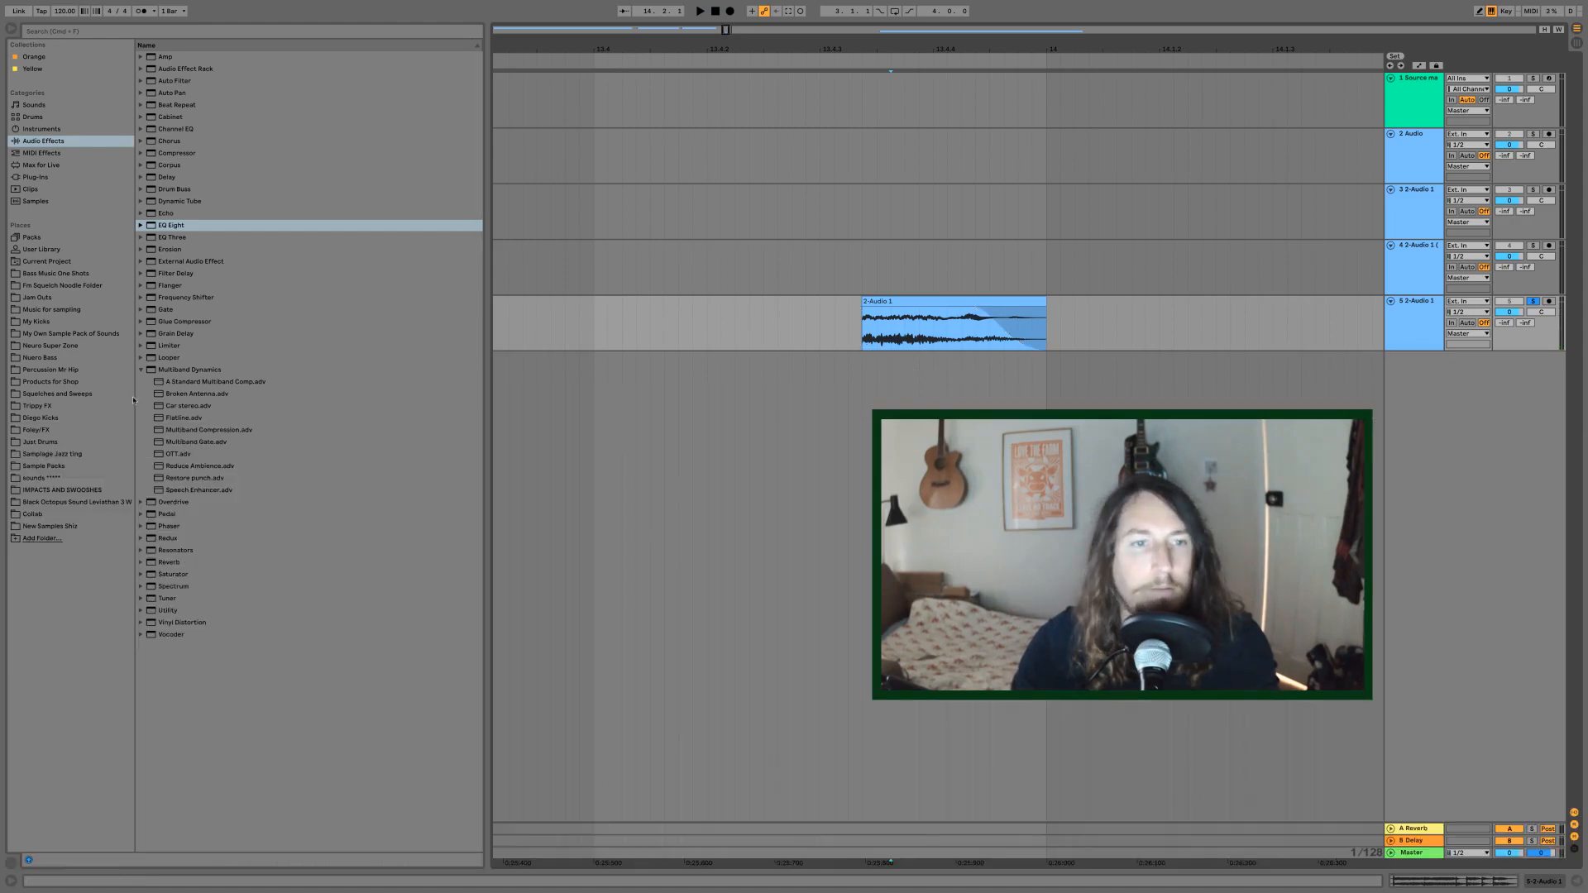
double_click(170, 562)
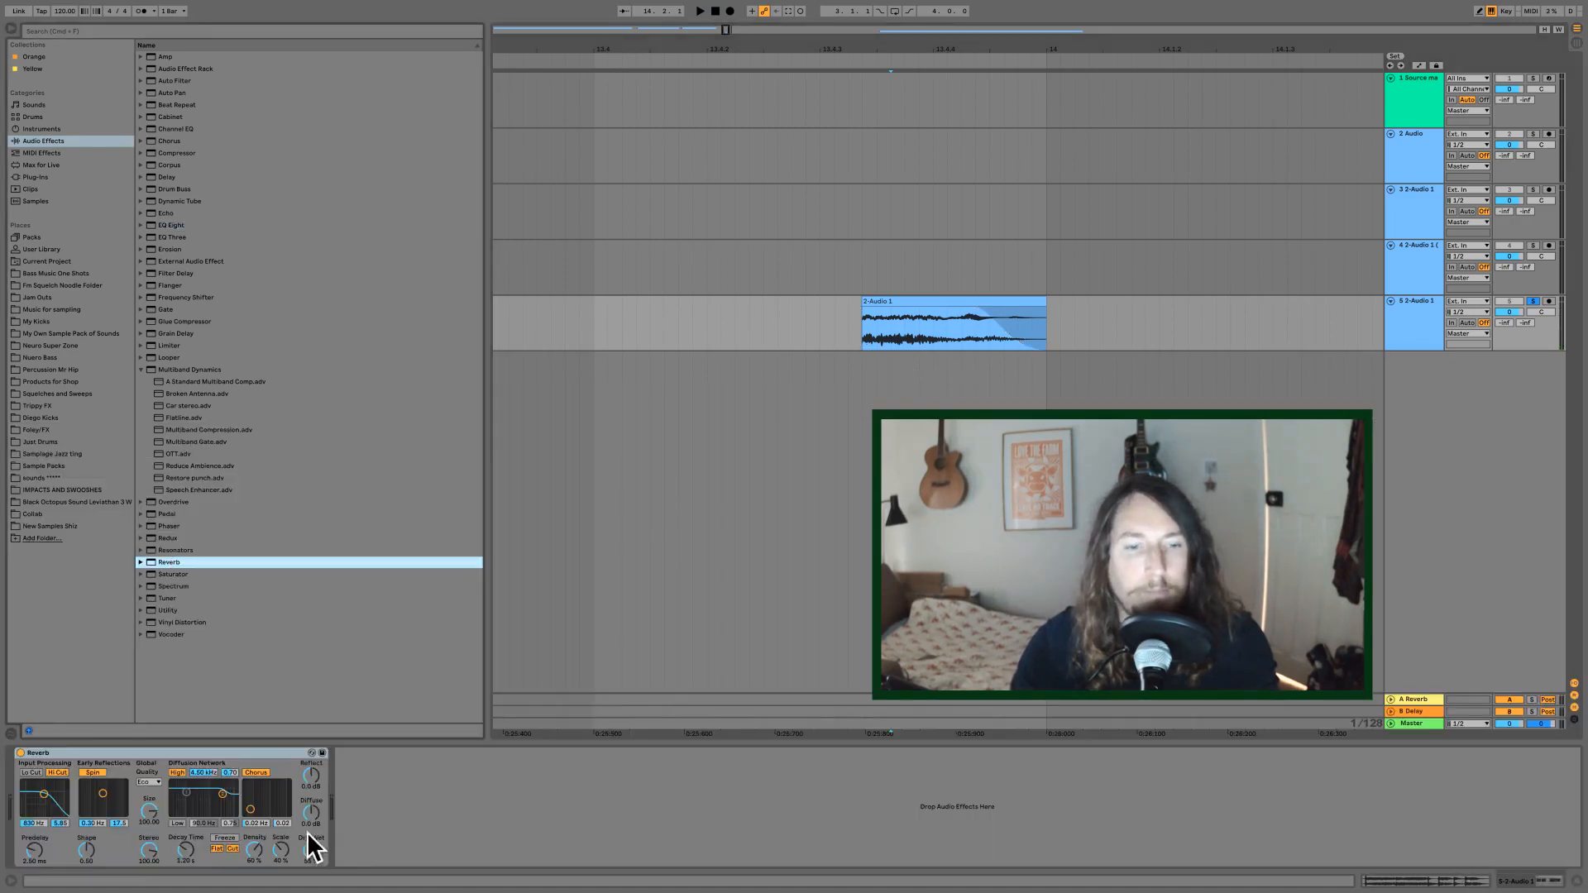
left_click_drag(185, 850, 185, 823)
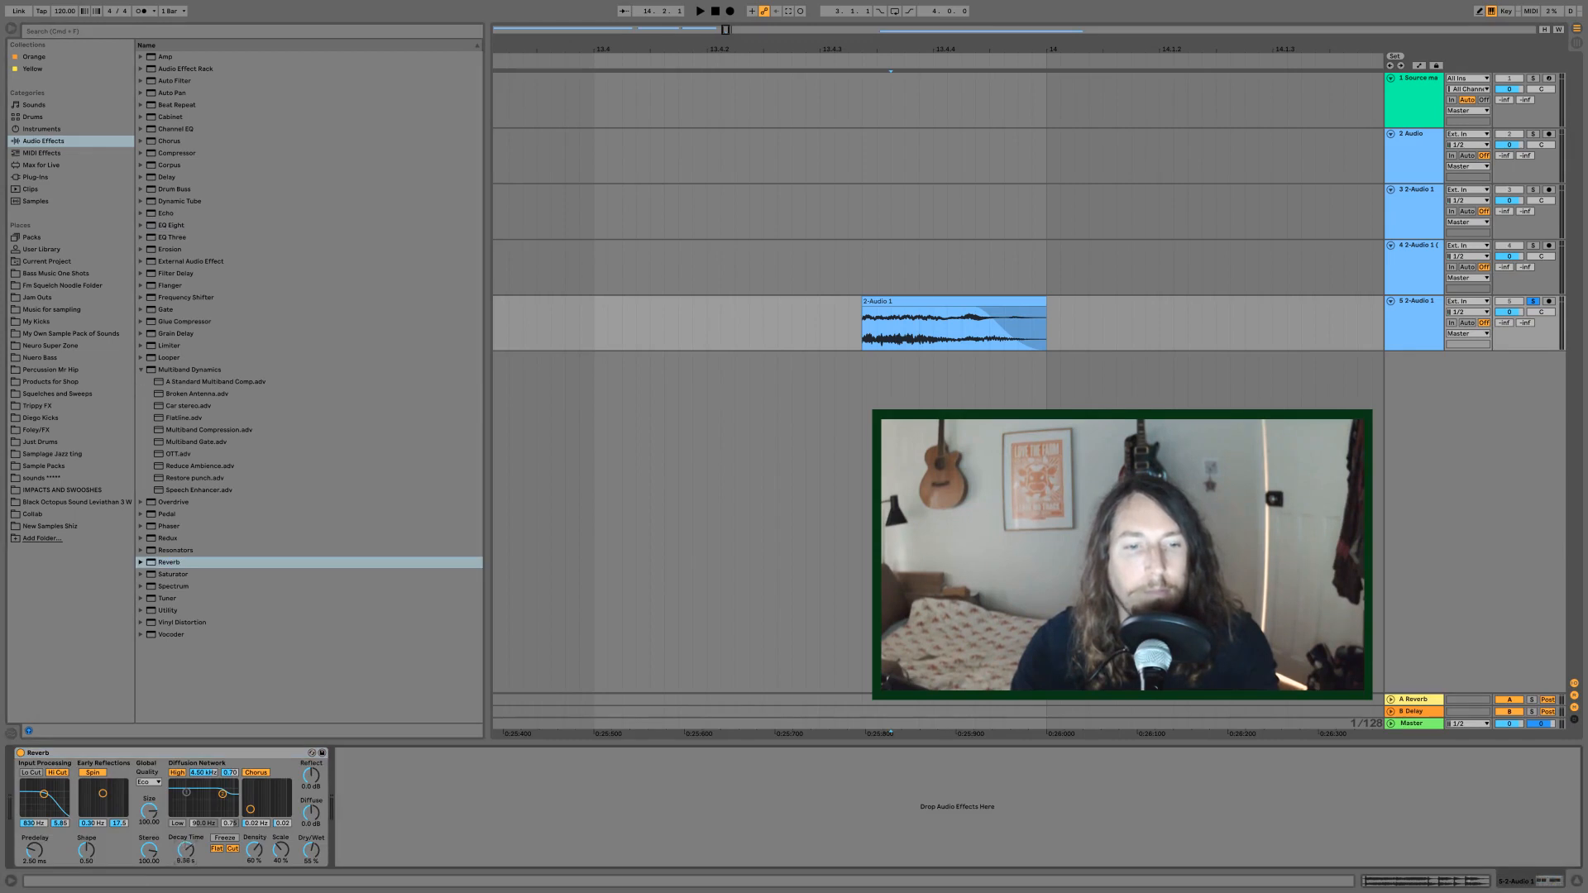
key("space")
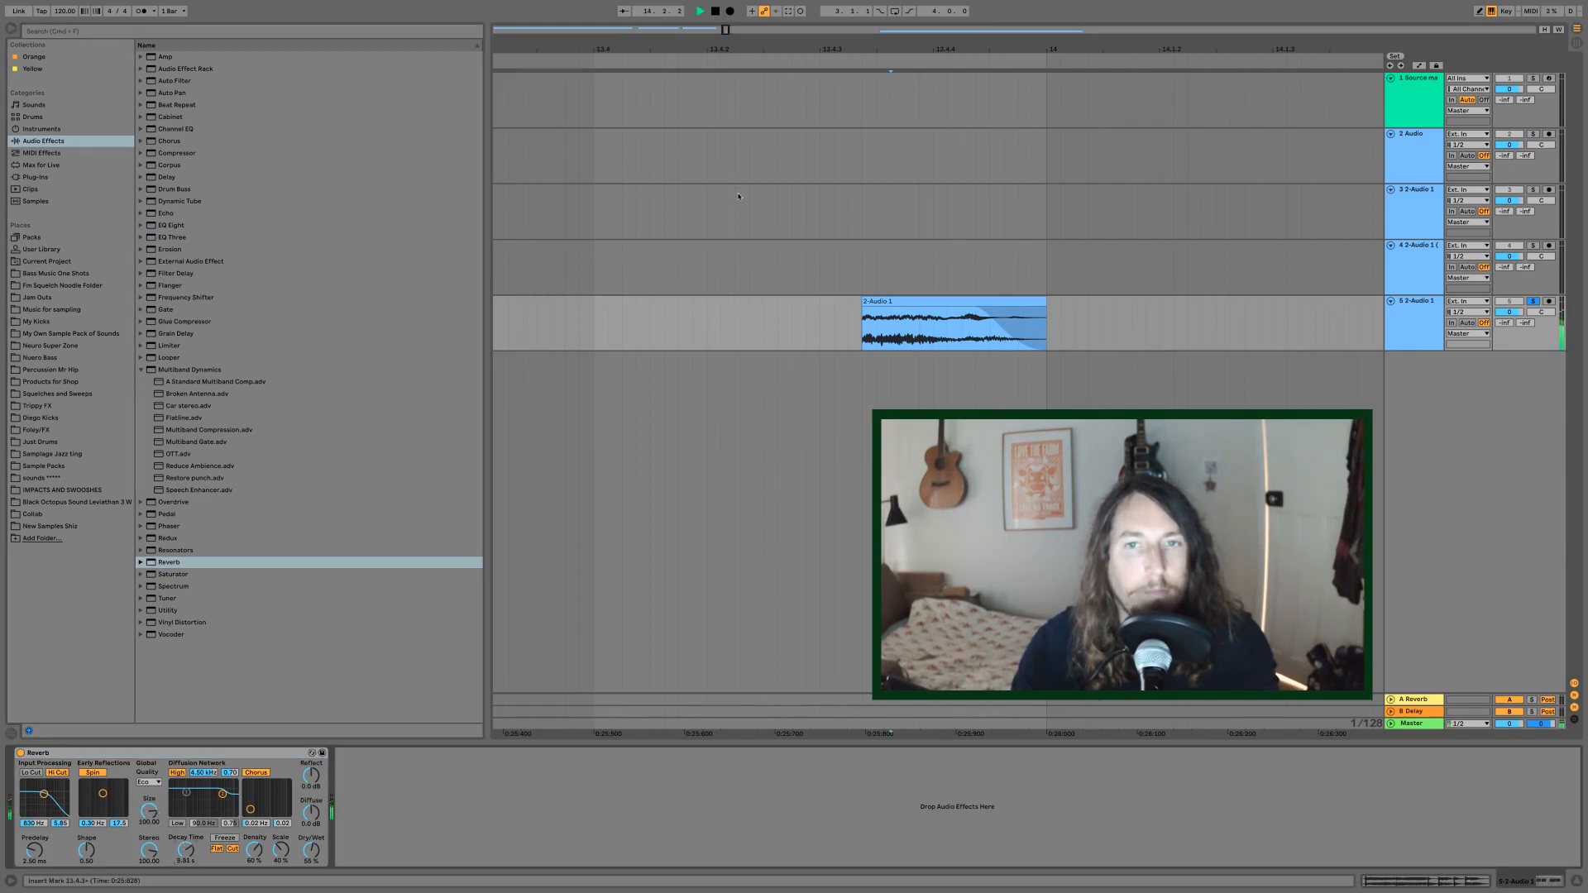
- Extend the end of the slice to about 14.2.2 and audition it through the reverb
left_click_drag(865, 50, 864, 15)
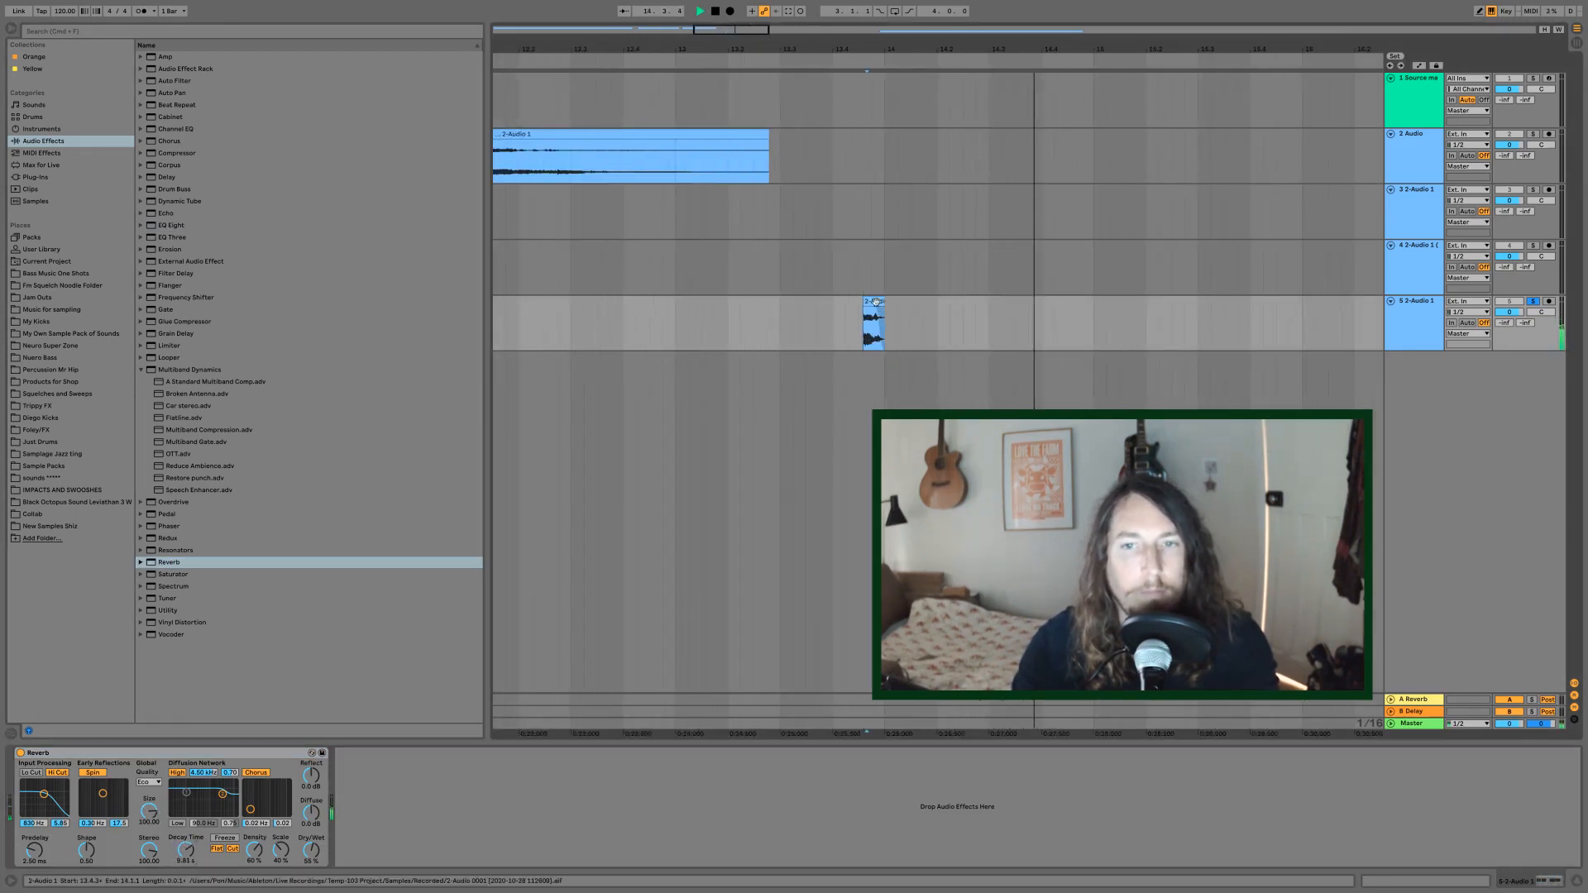
left_click_drag(886, 307, 951, 307)
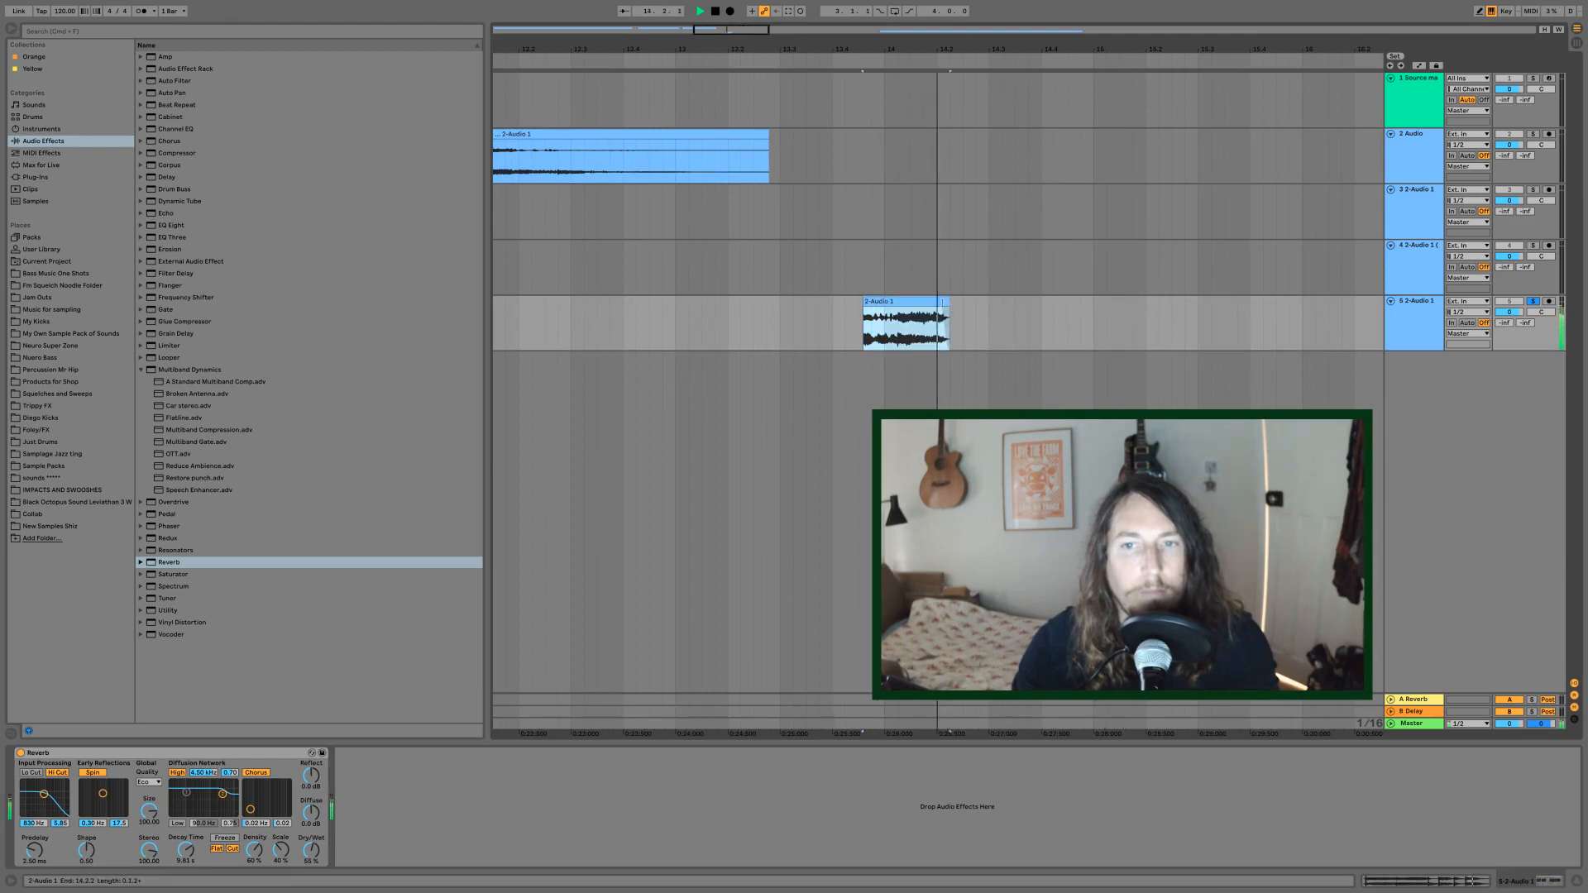
left_click(916, 337)
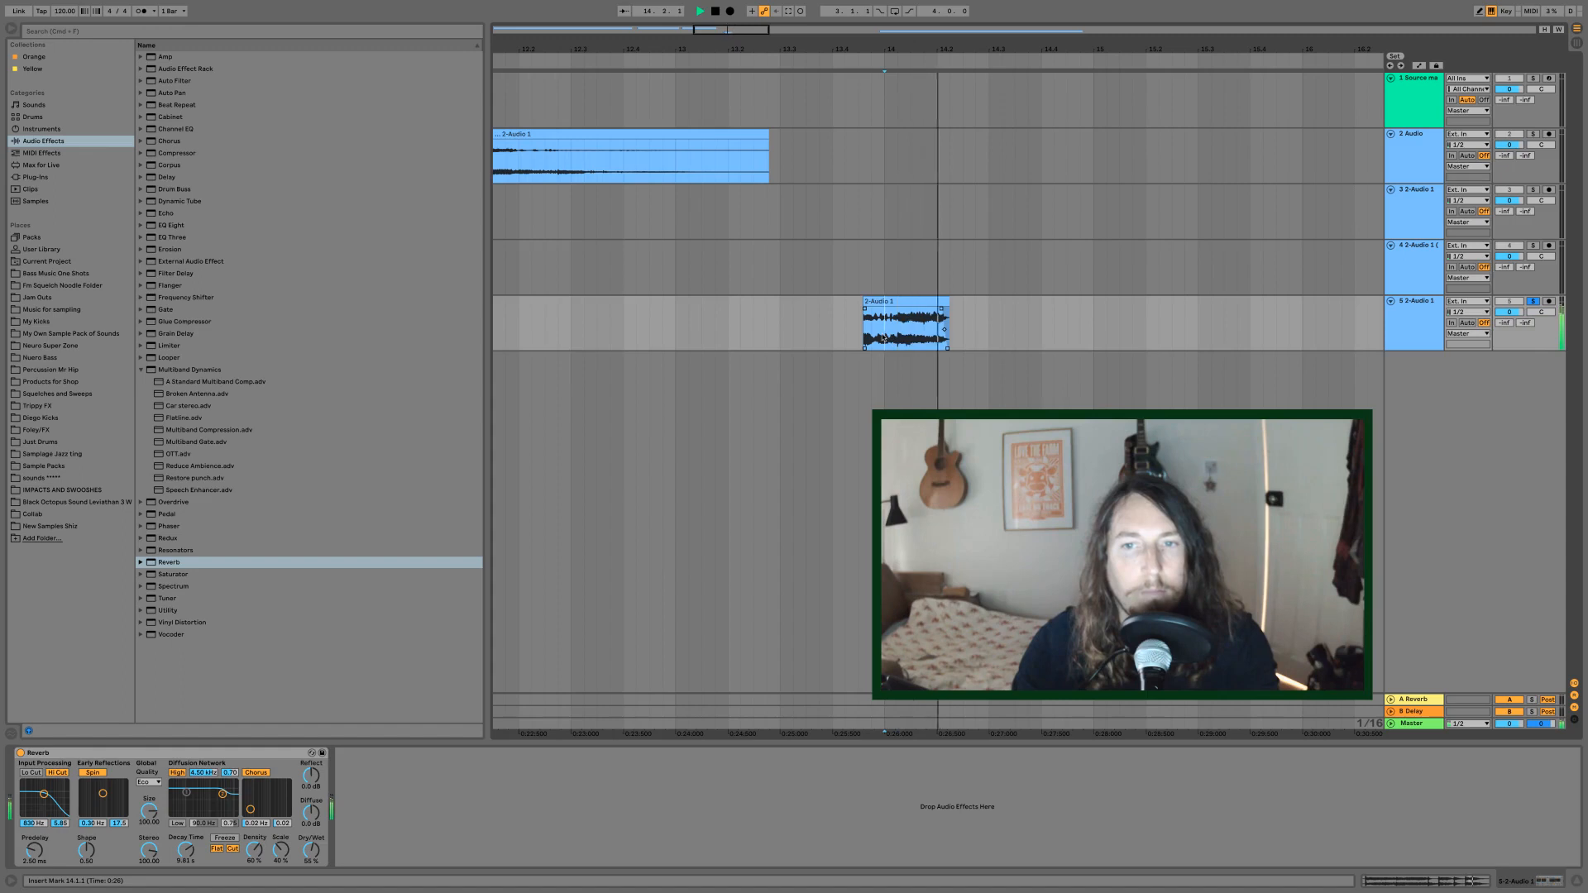
- Switch the slice's warping off and back on, keeping its current timing, and raise its segment BPM to 999
double_click(881, 305)
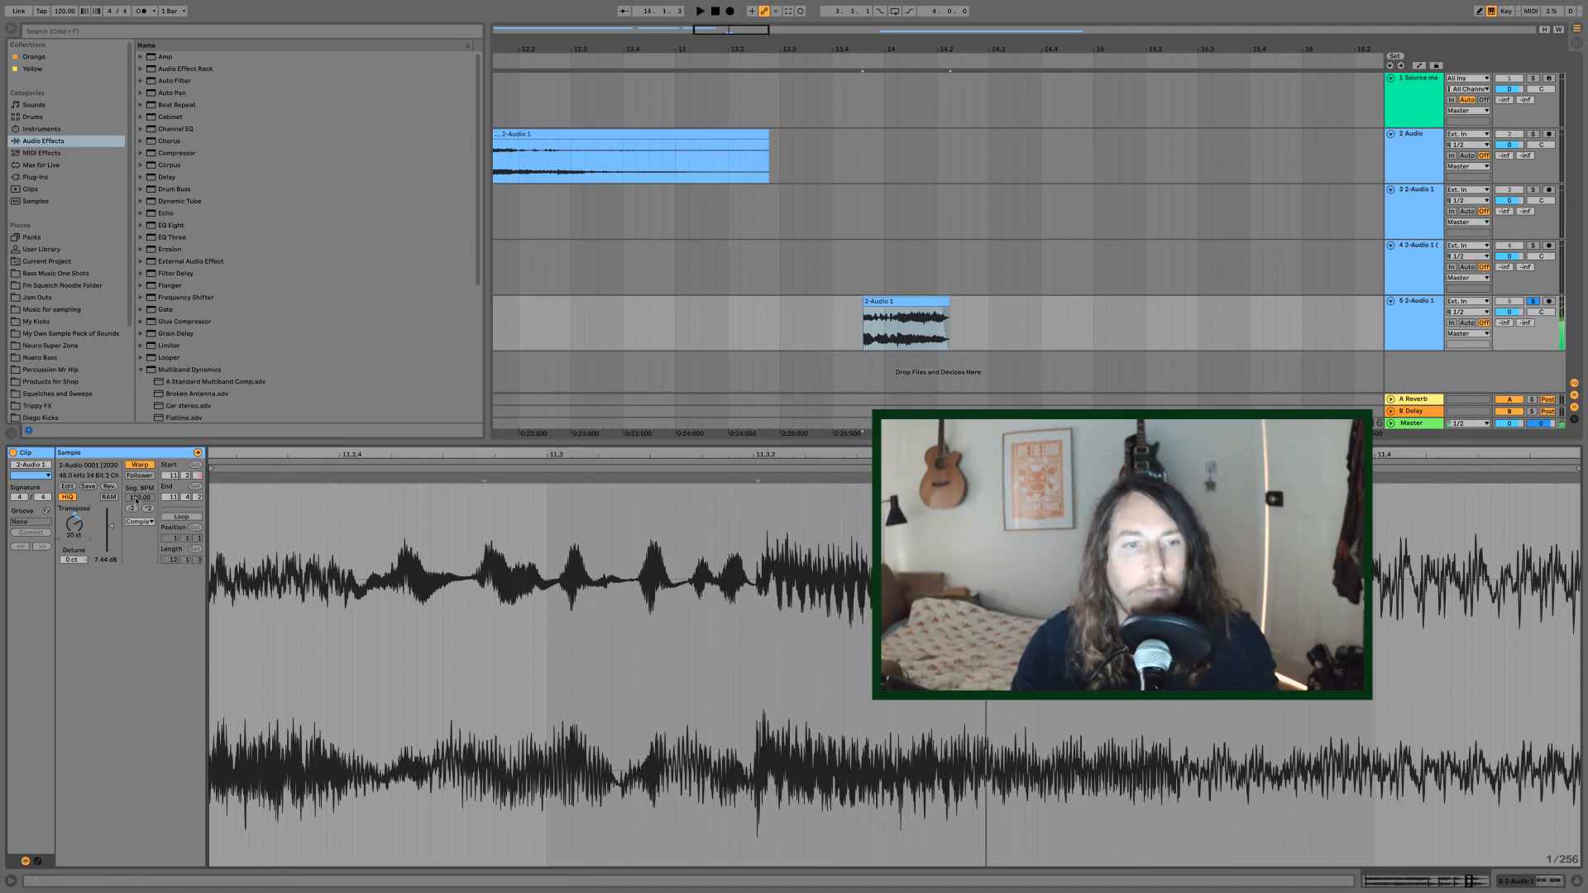
left_click(140, 464)
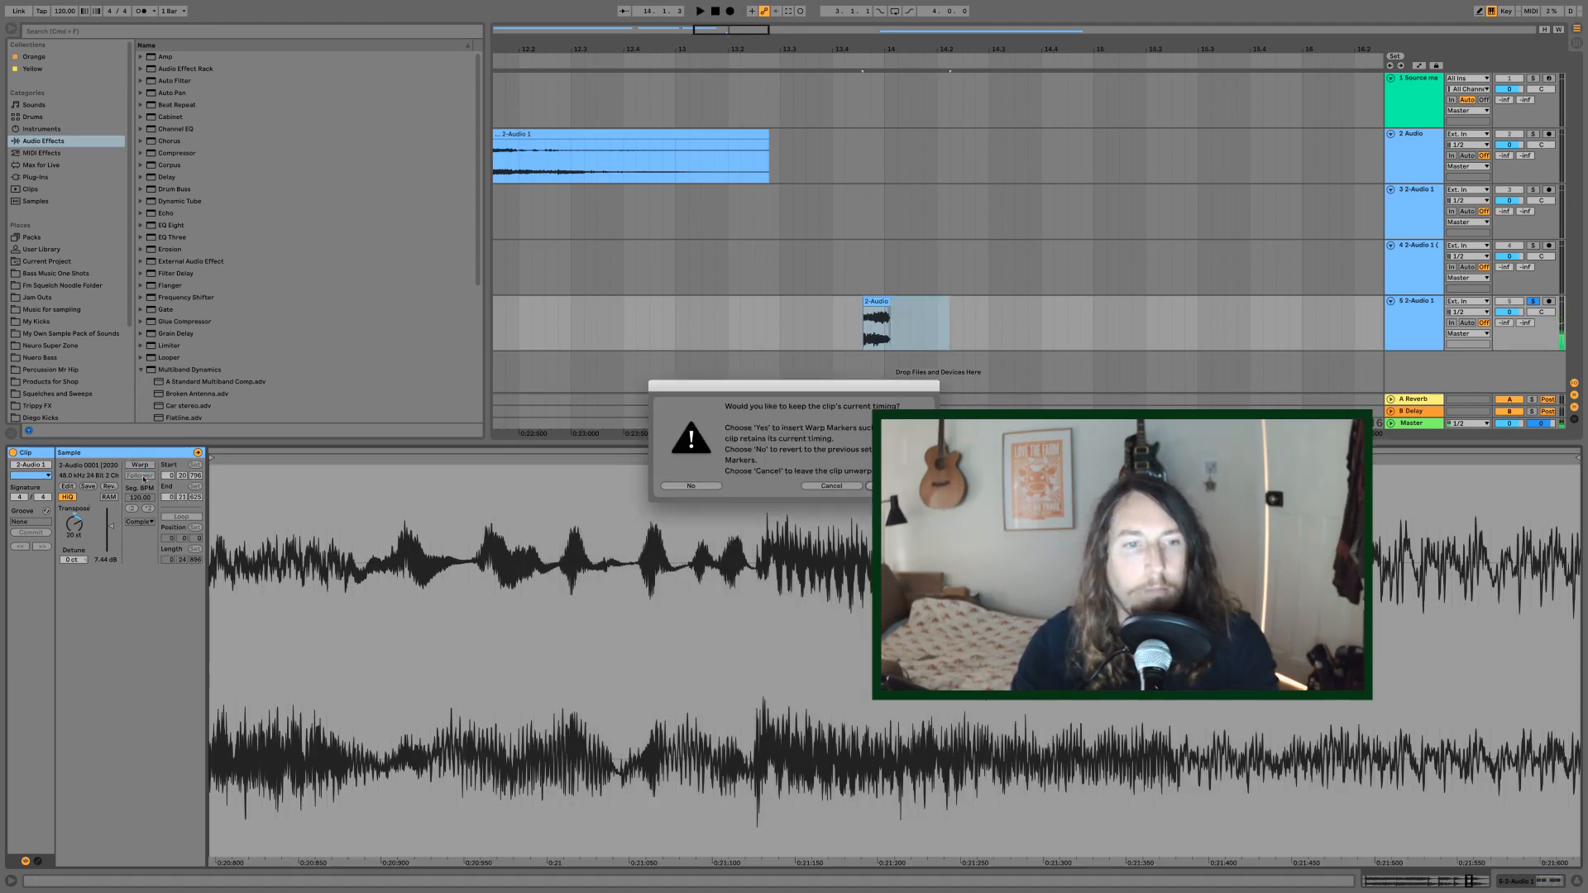
left_click(898, 486)
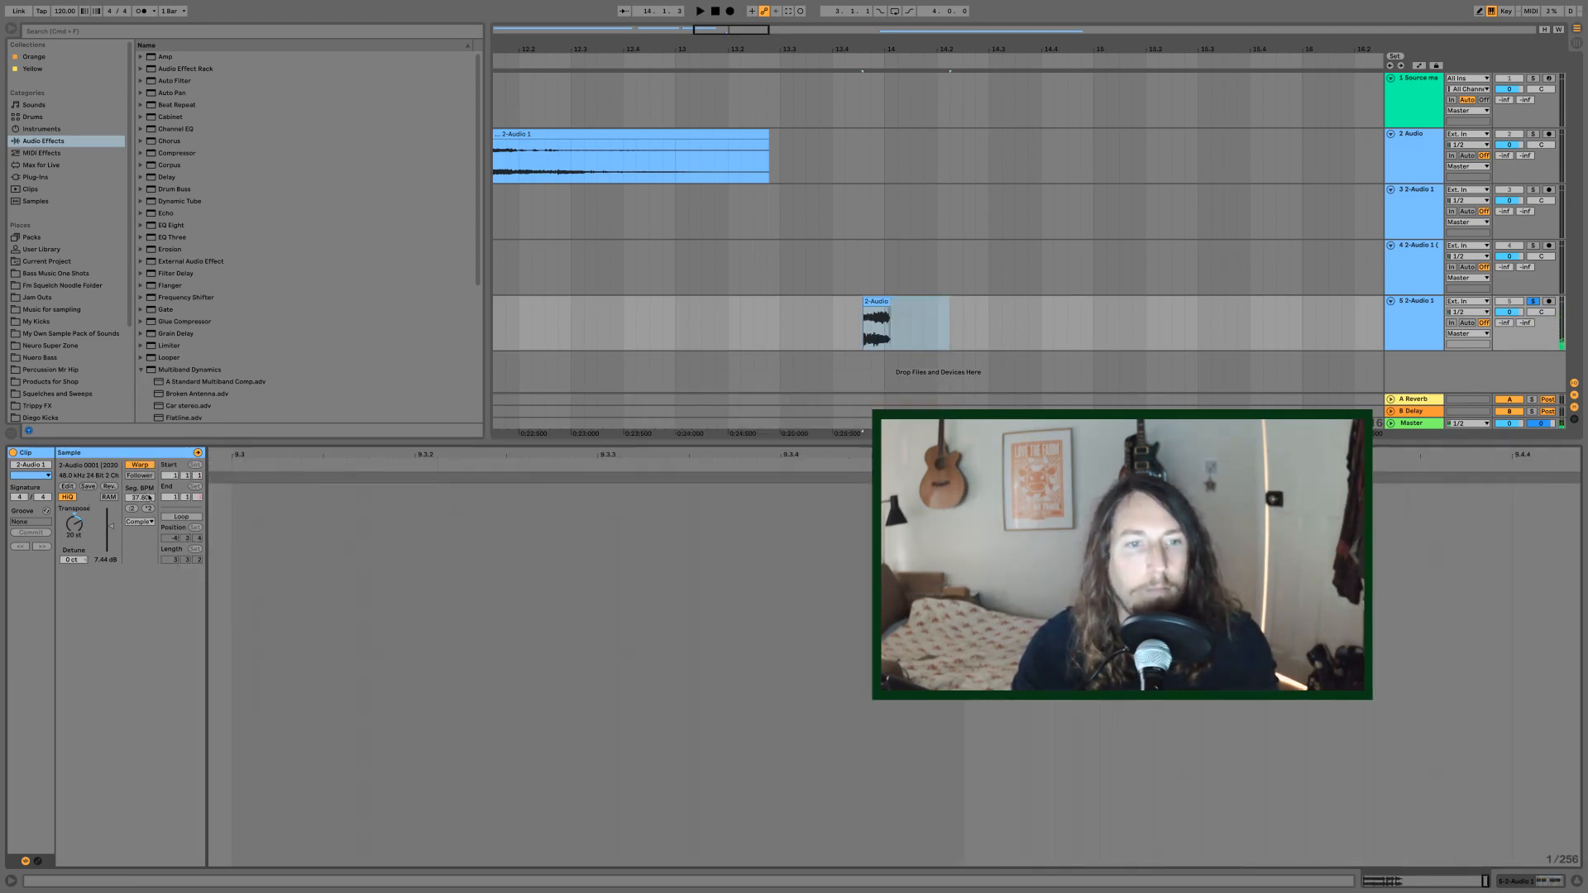
left_click_drag(150, 498, 145, 481)
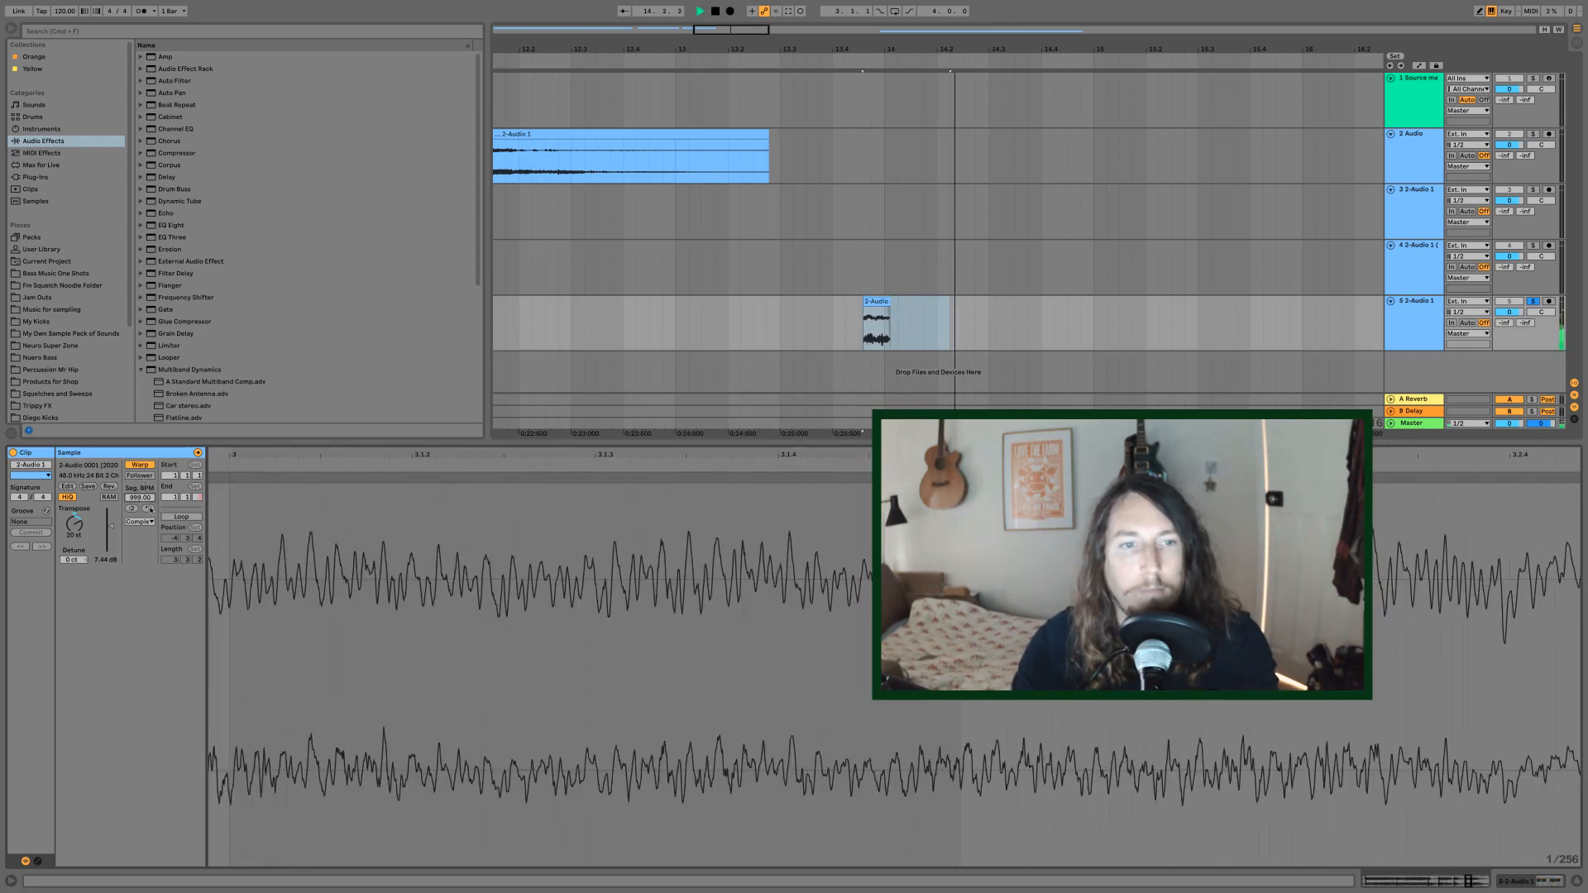
- Extend the end of the time-stretched slice to about 15.1.3 and audition it from two different points
left_click_drag(889, 301, 1125, 303)
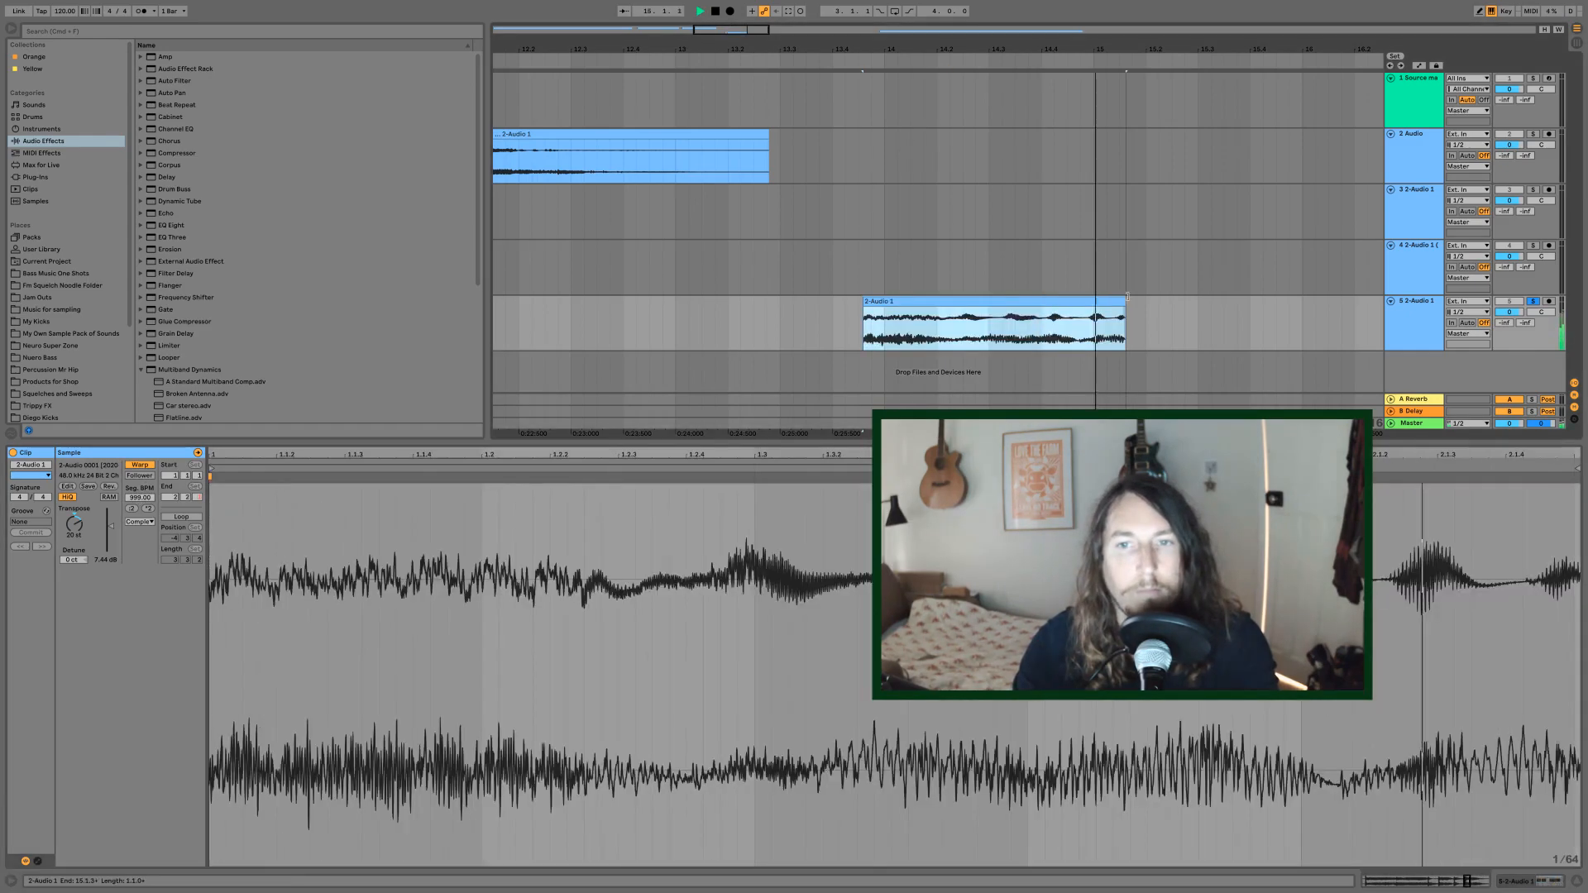
left_click(1096, 319)
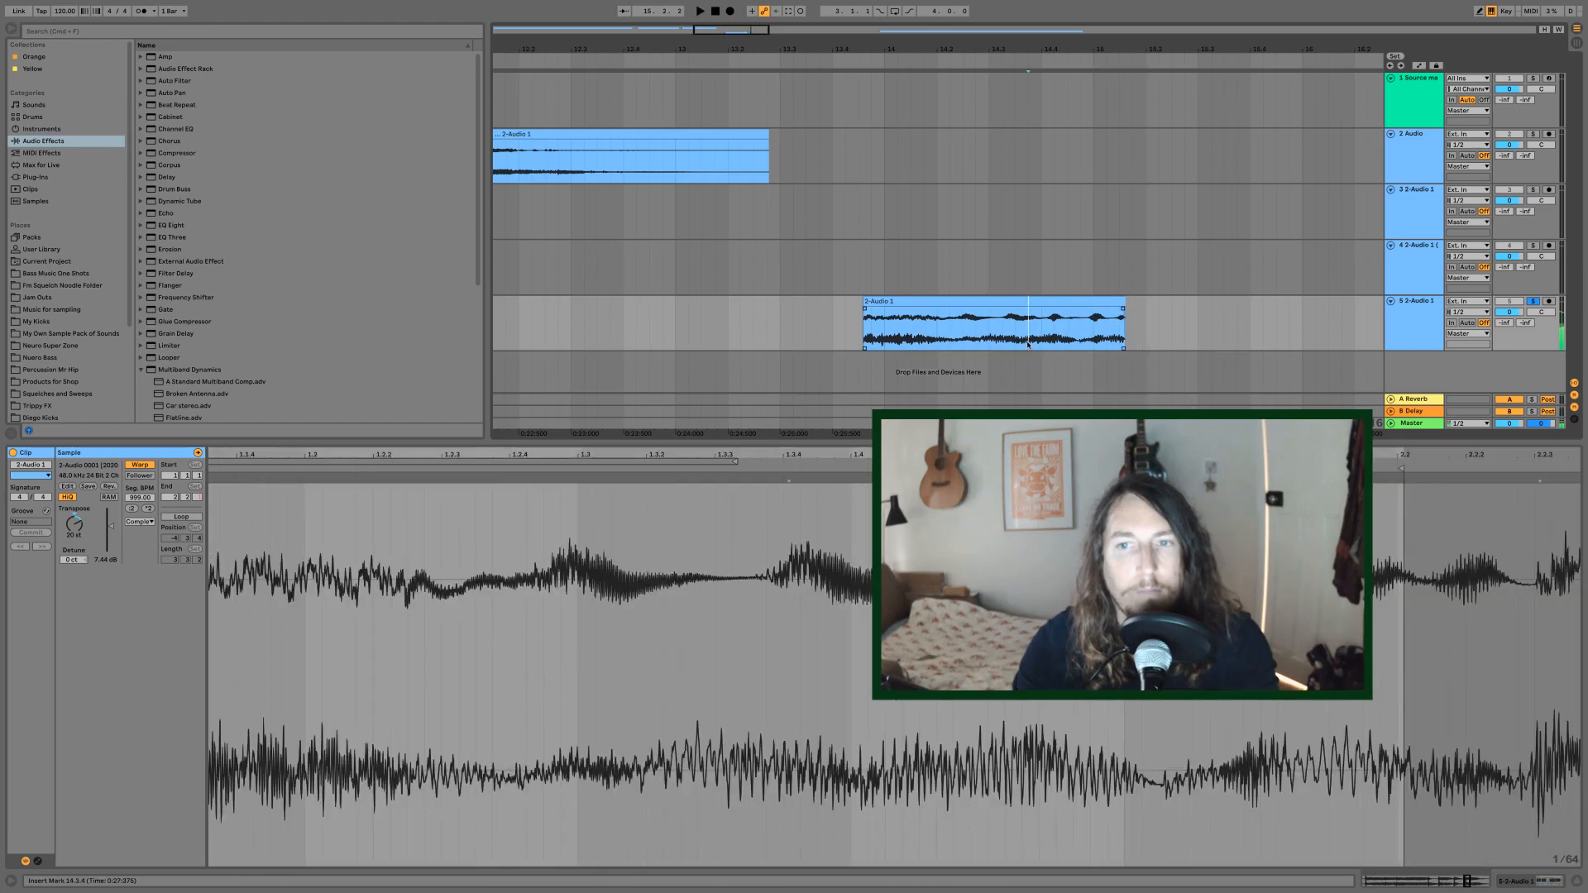
left_click(877, 344)
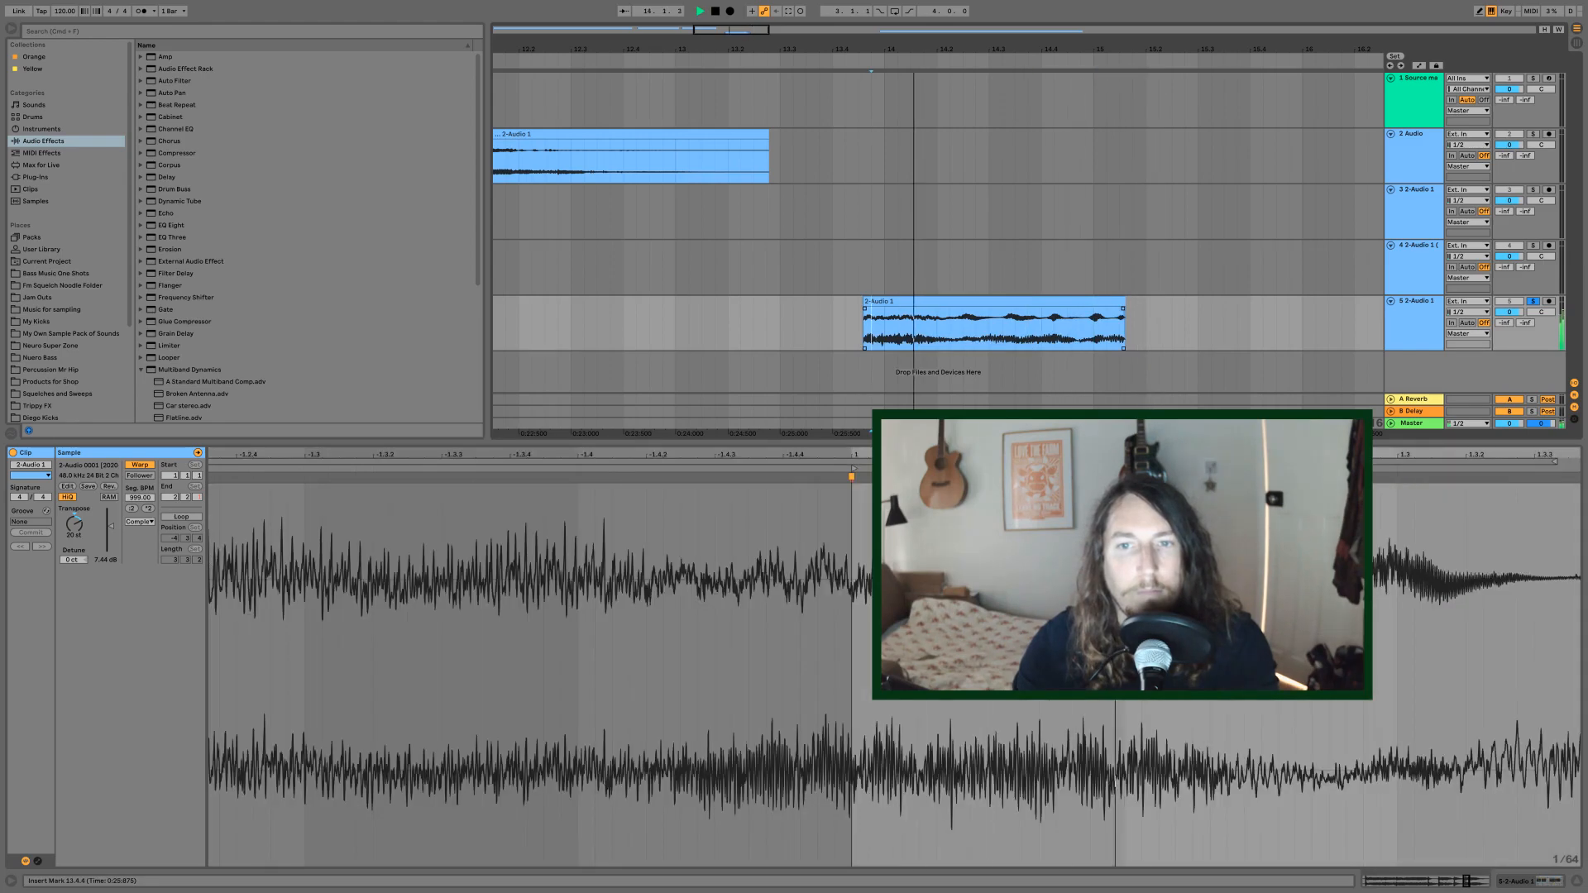
- Extend the end of the stretched slice to 17.1.1 and audition the longer clip
left_click(1577, 884)
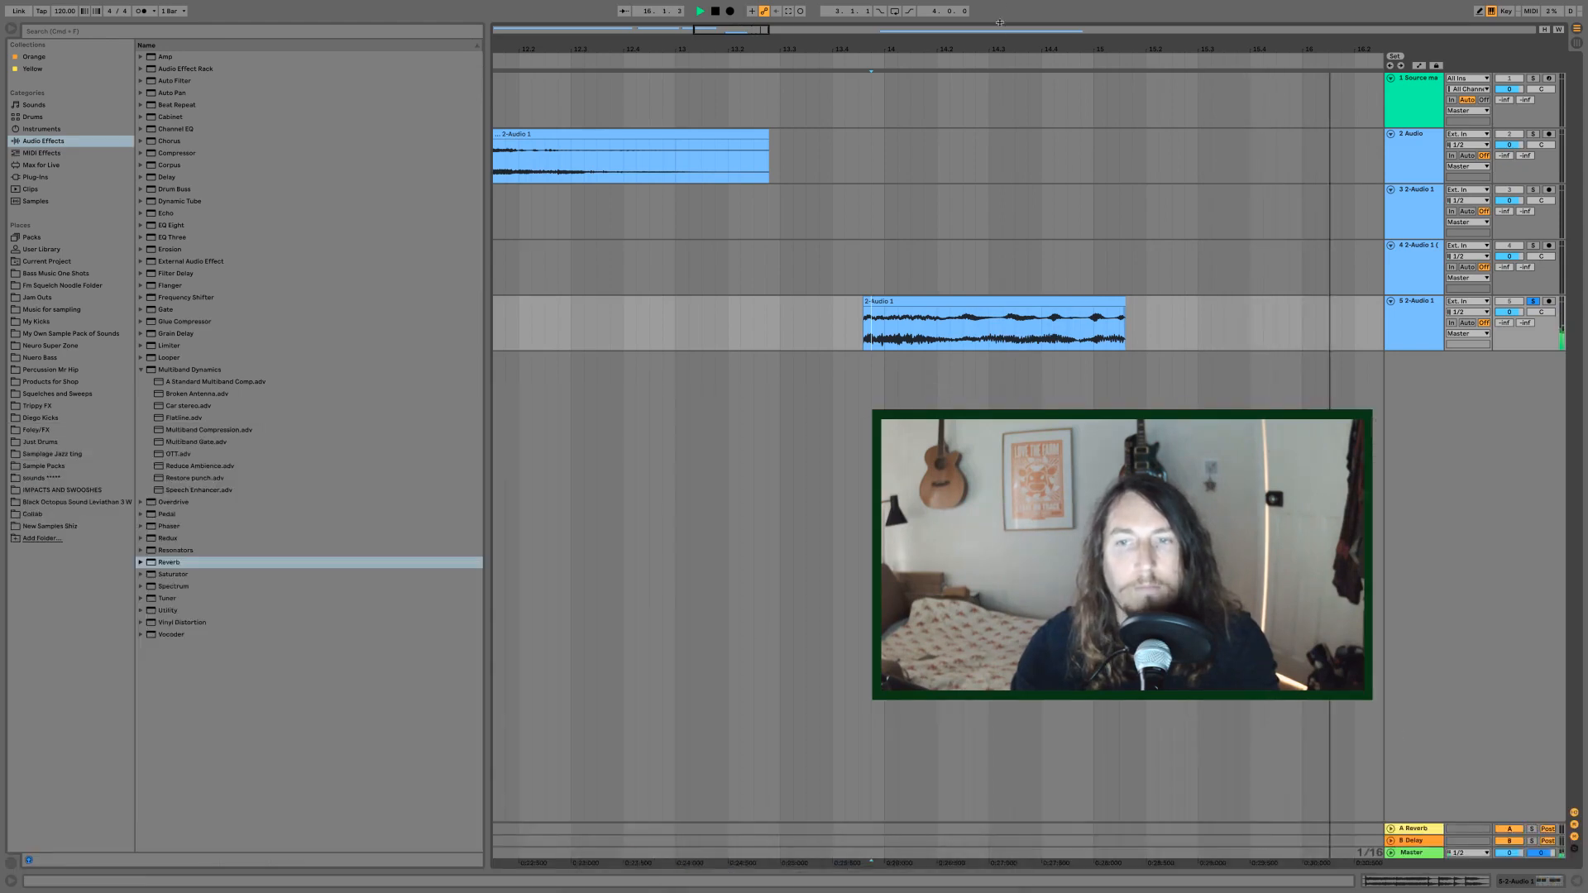
double_click(739, 30)
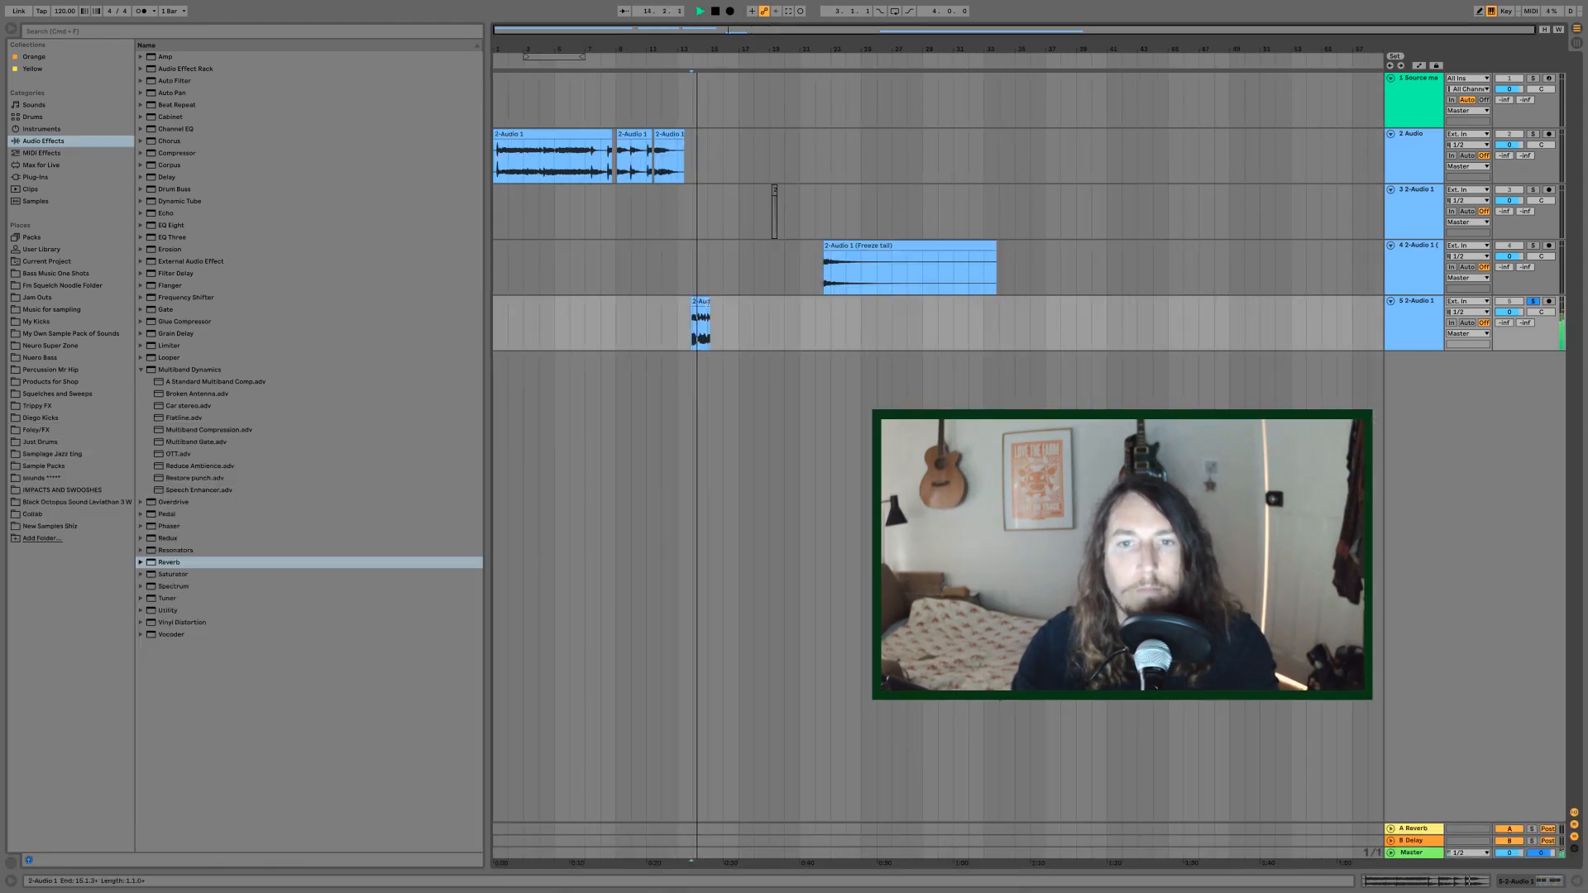
mouse_move(710, 308)
left_mouse_down()
mouse_move(753, 308)
mouse_move(737, 308)
left_mouse_up()
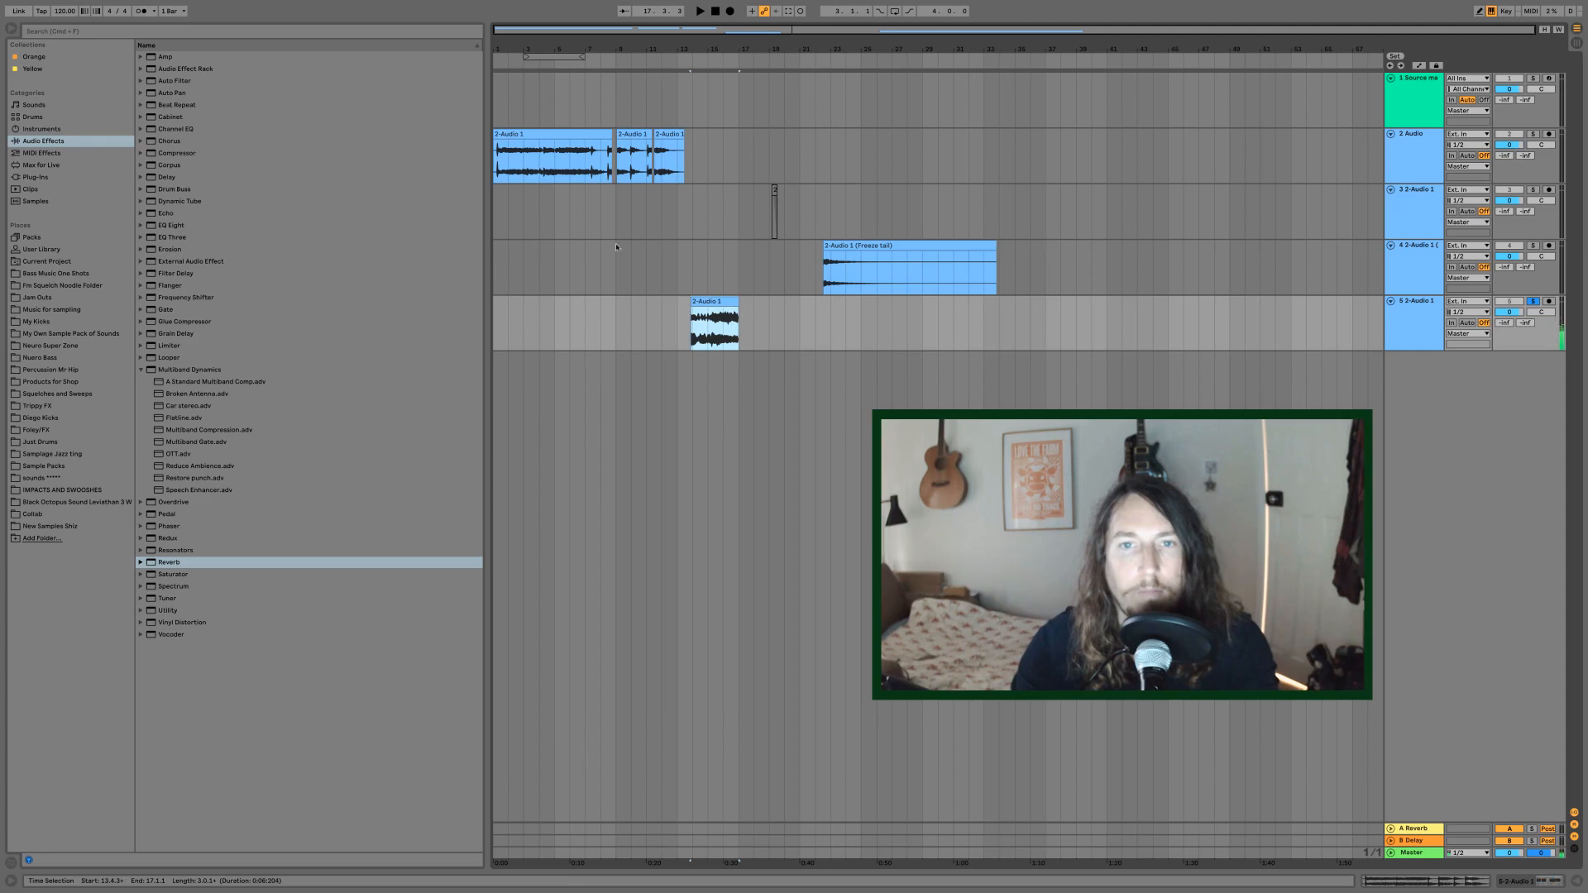
left_click(704, 340)
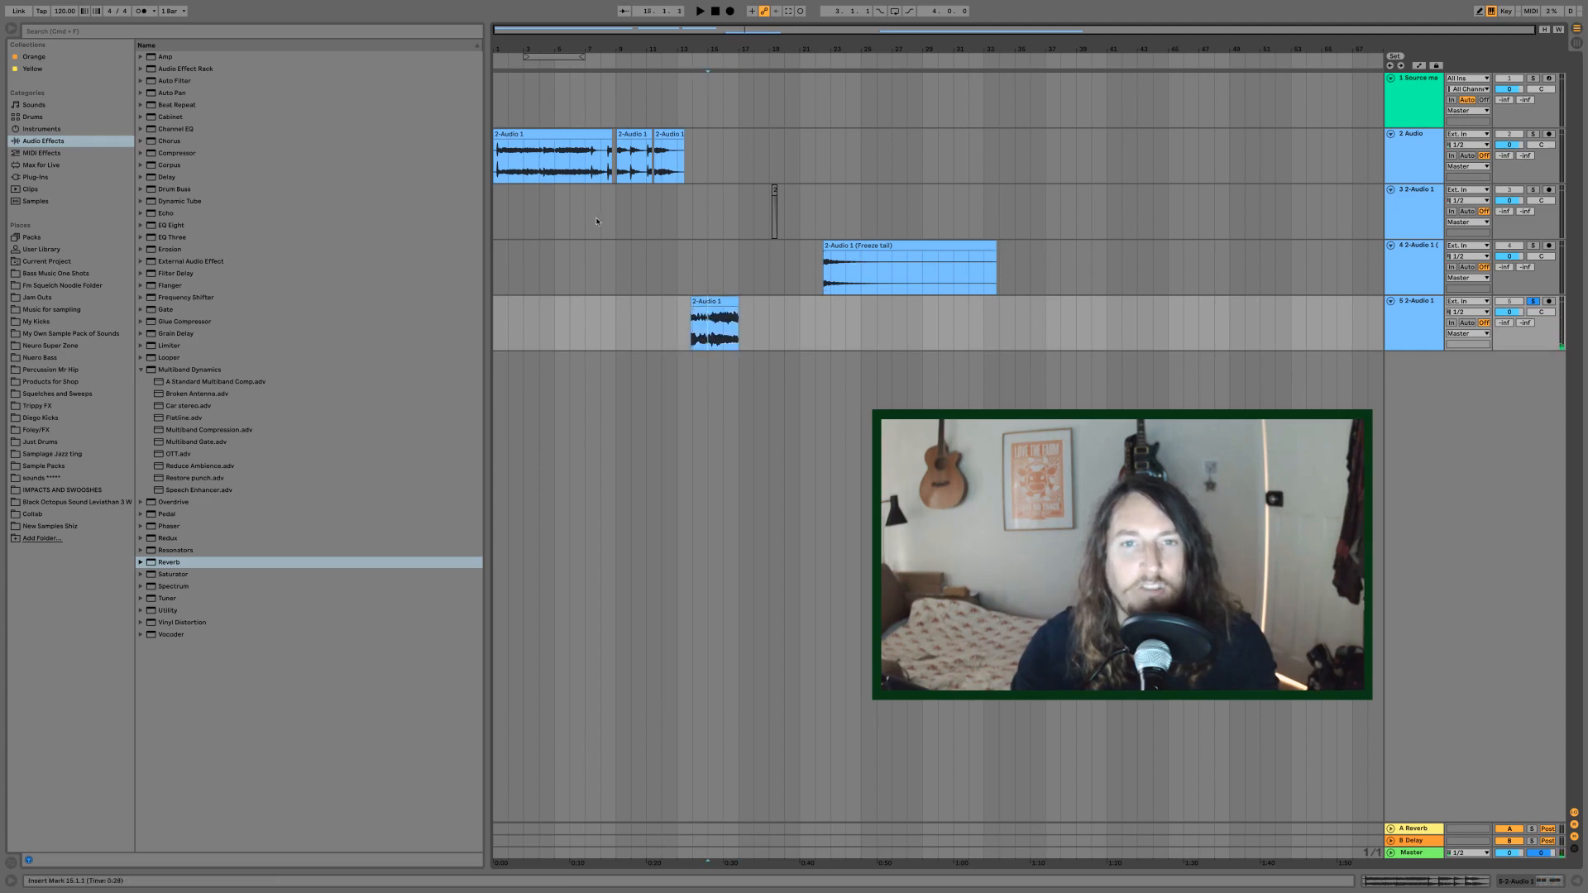
key("space")
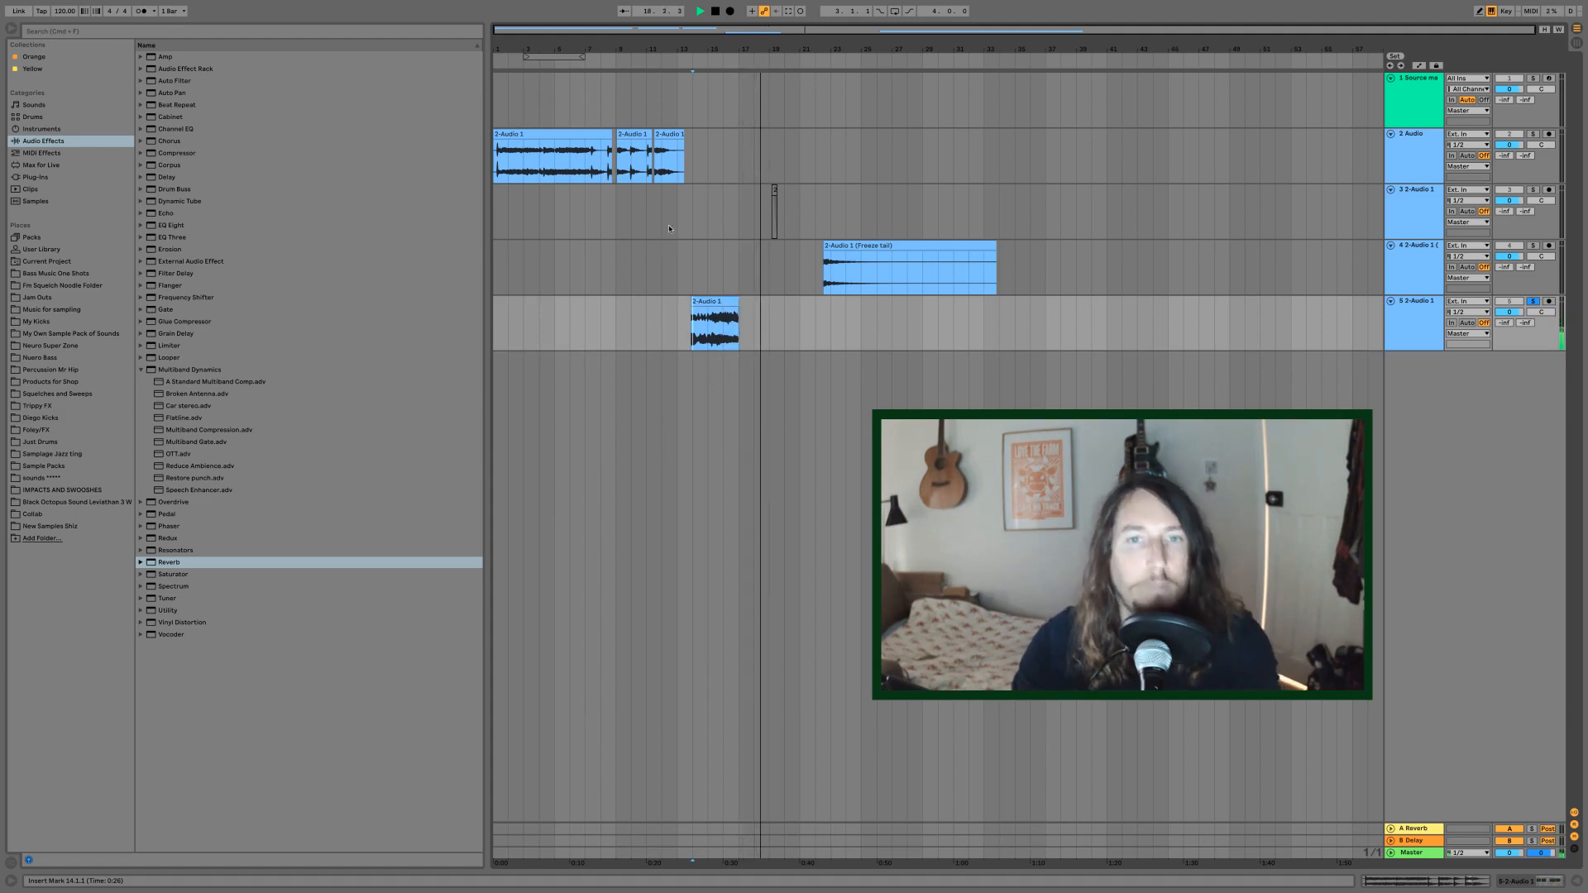
key("space")
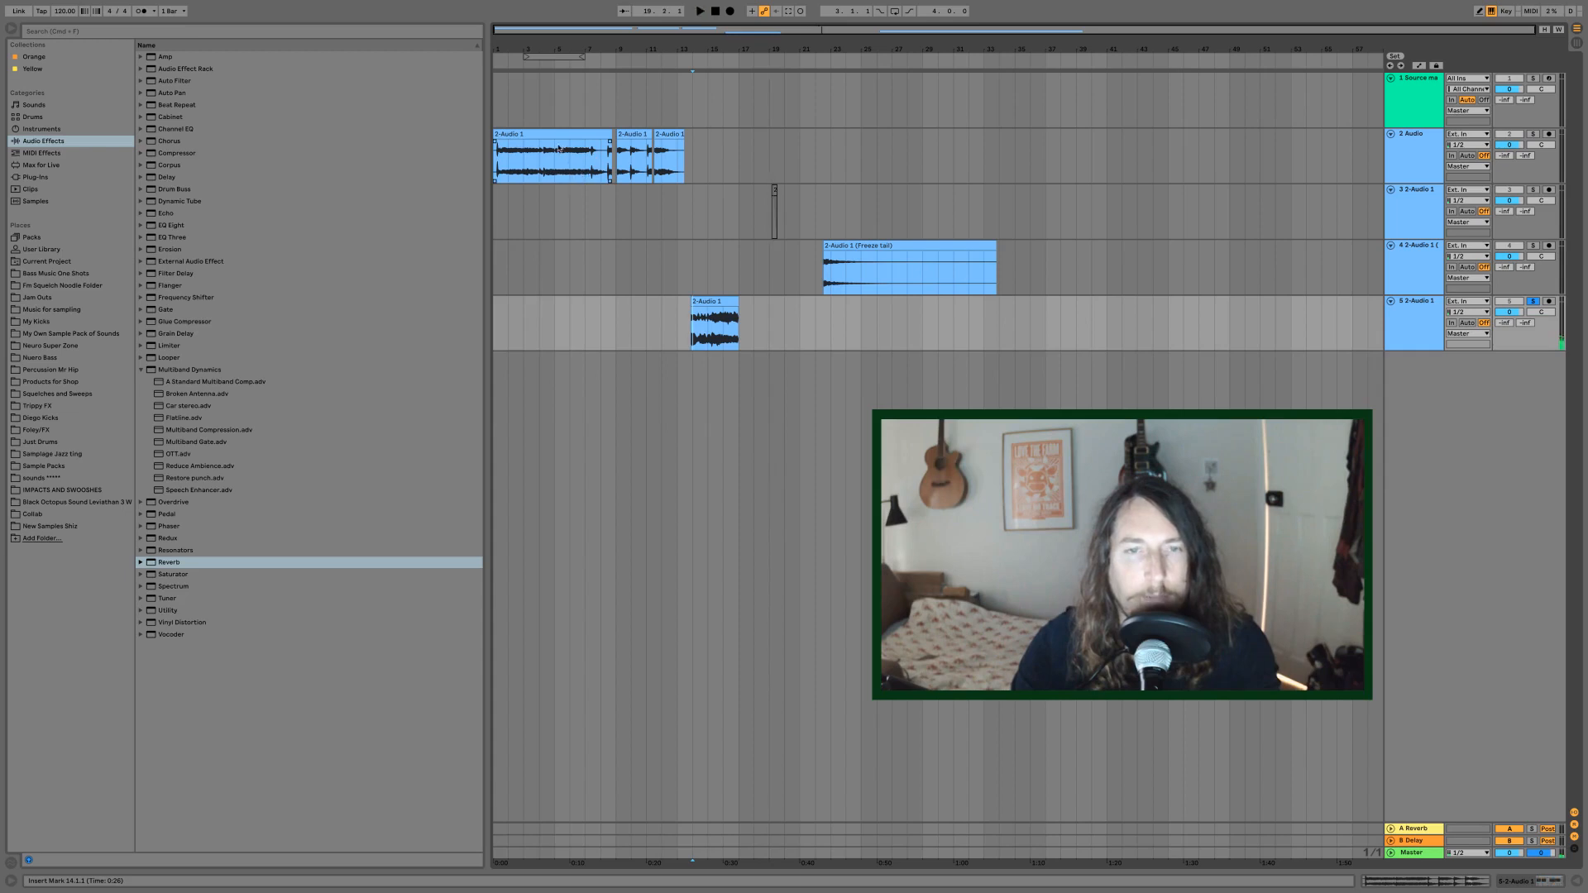
- Try higher and lower transpositions of the stretched clip while playing it, settling on about -13 st
double_click(708, 303)
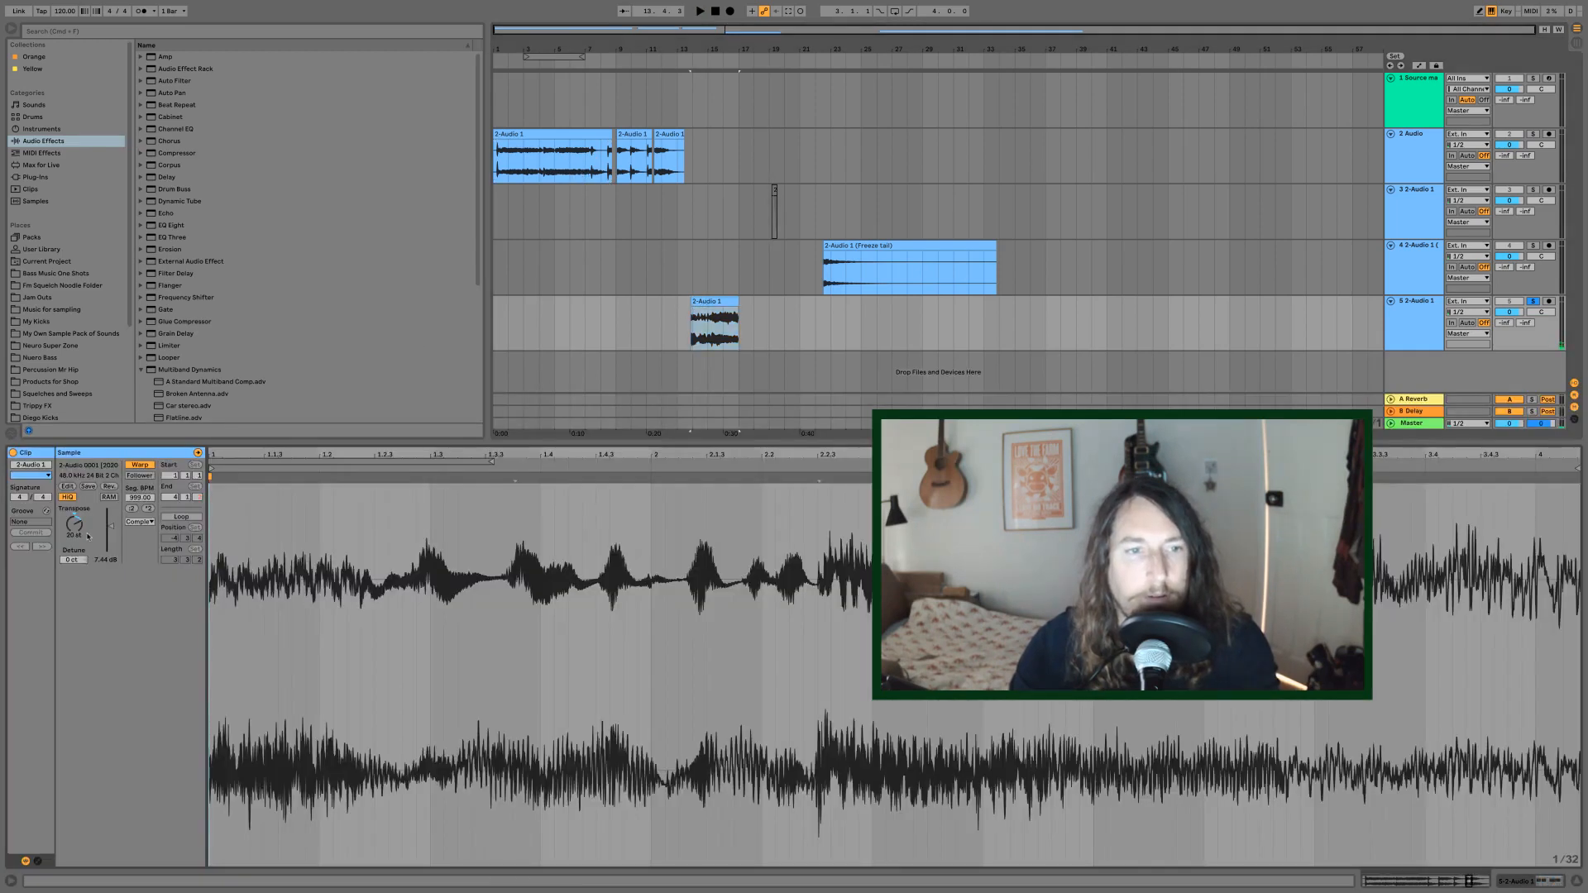
left_click_drag(88, 536, 88, 529)
key("space")
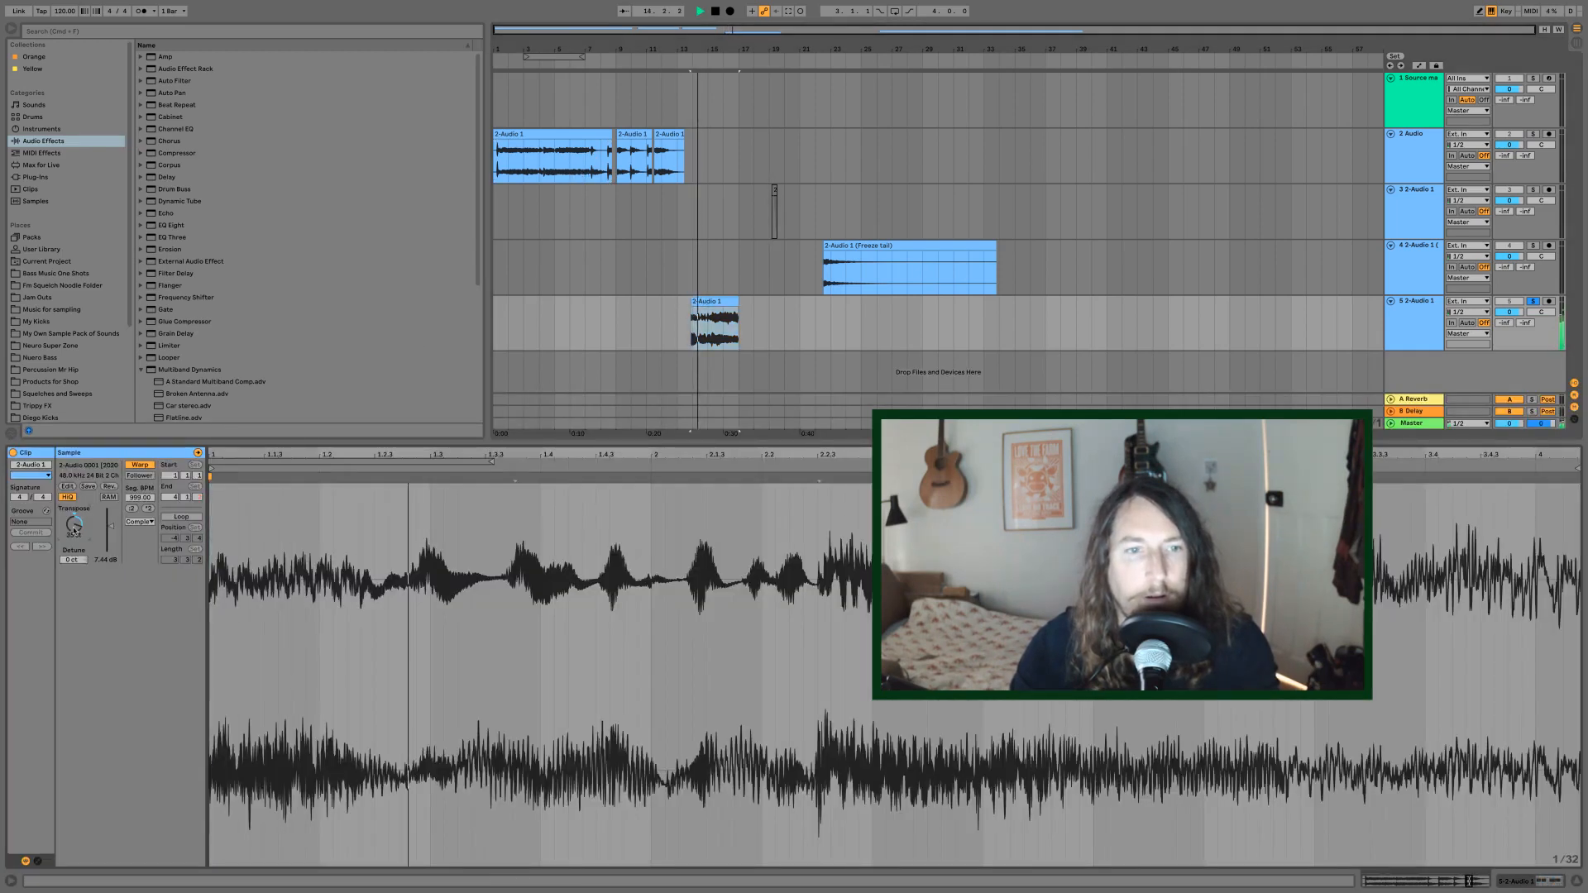
key("space")
left_click_drag(75, 530, 74, 588)
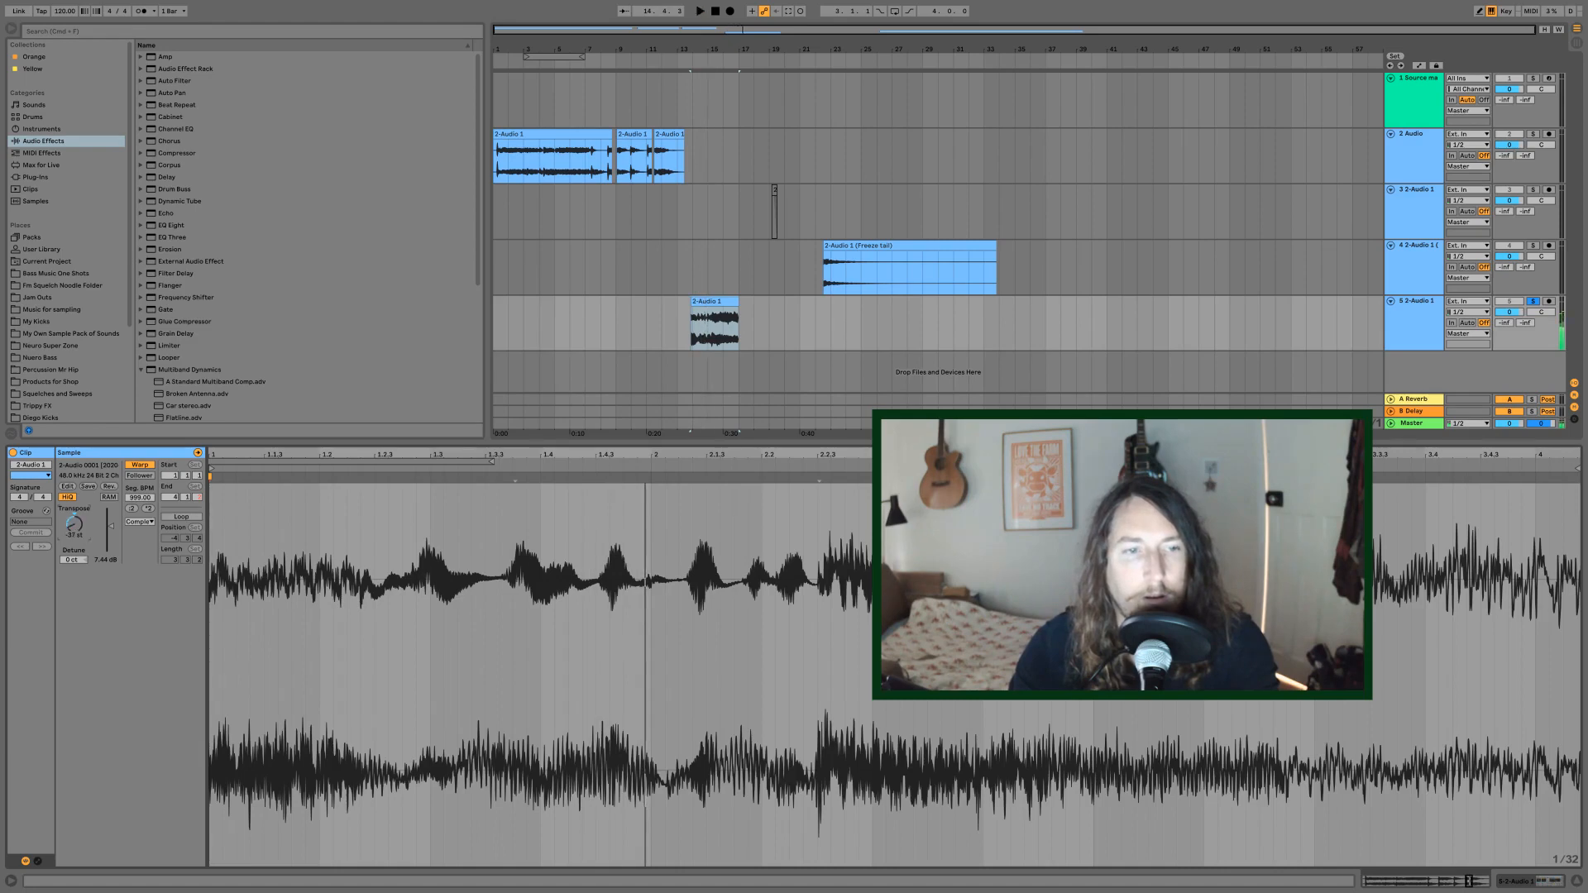
left_click_drag(75, 530, 75, 523)
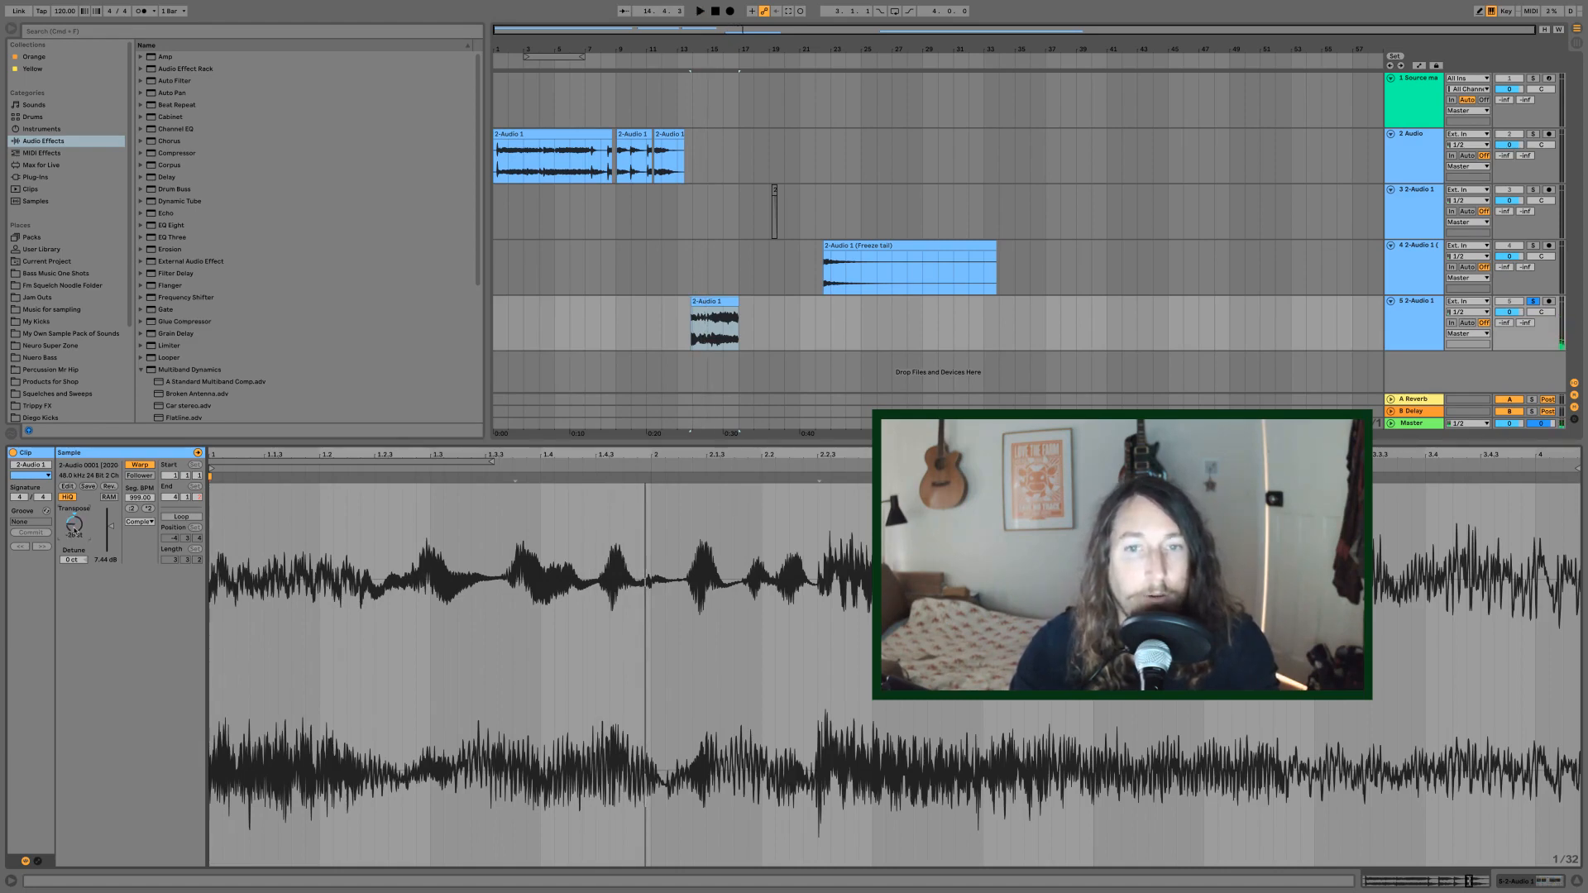
key("space")
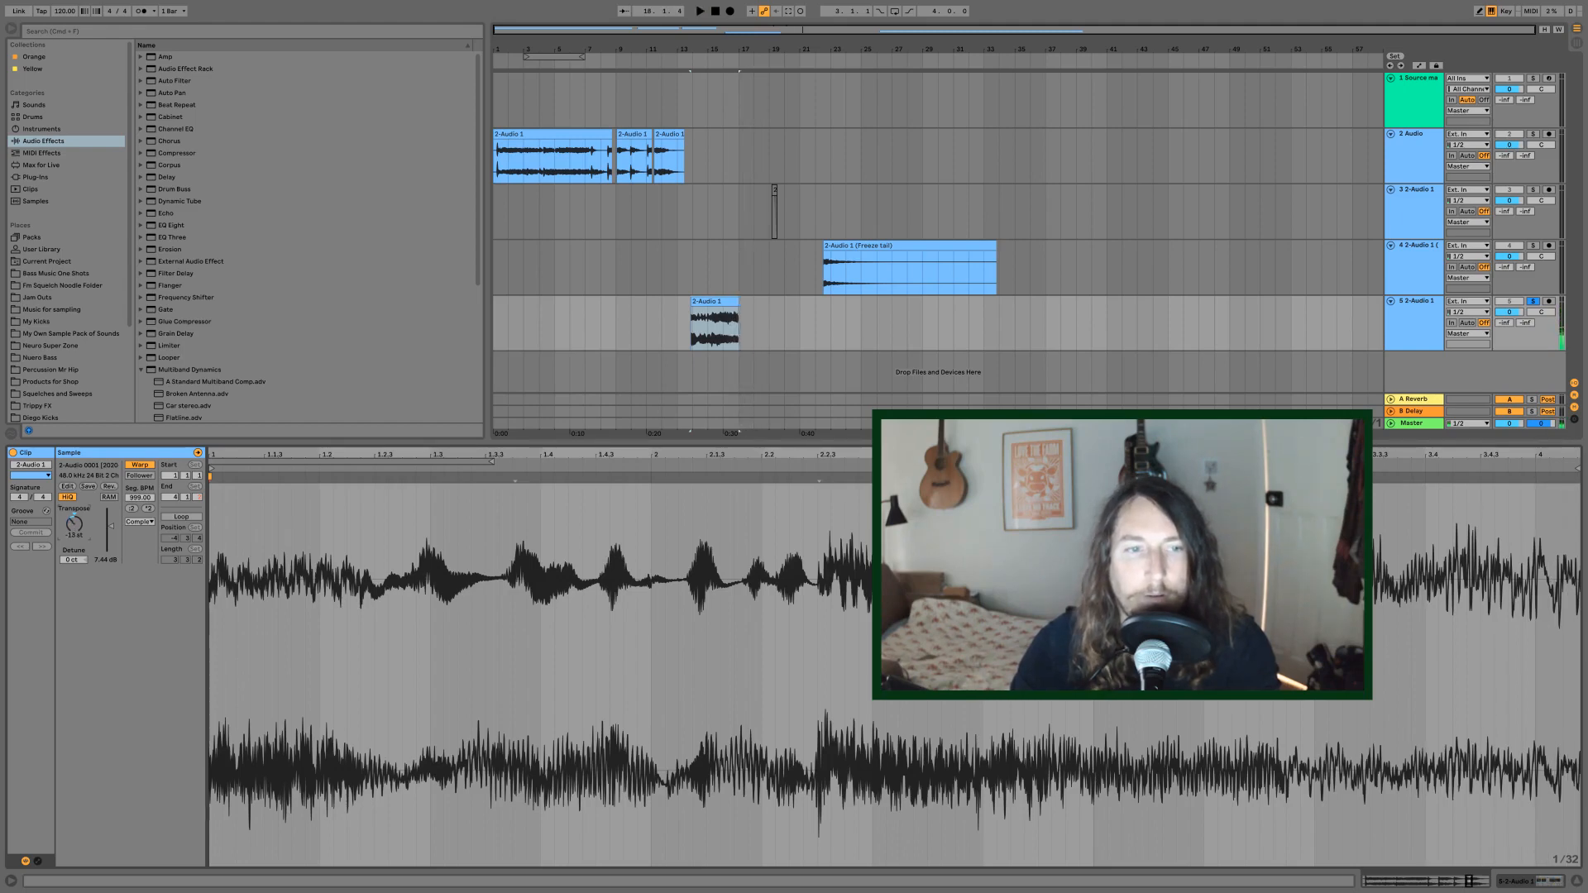
key("space")
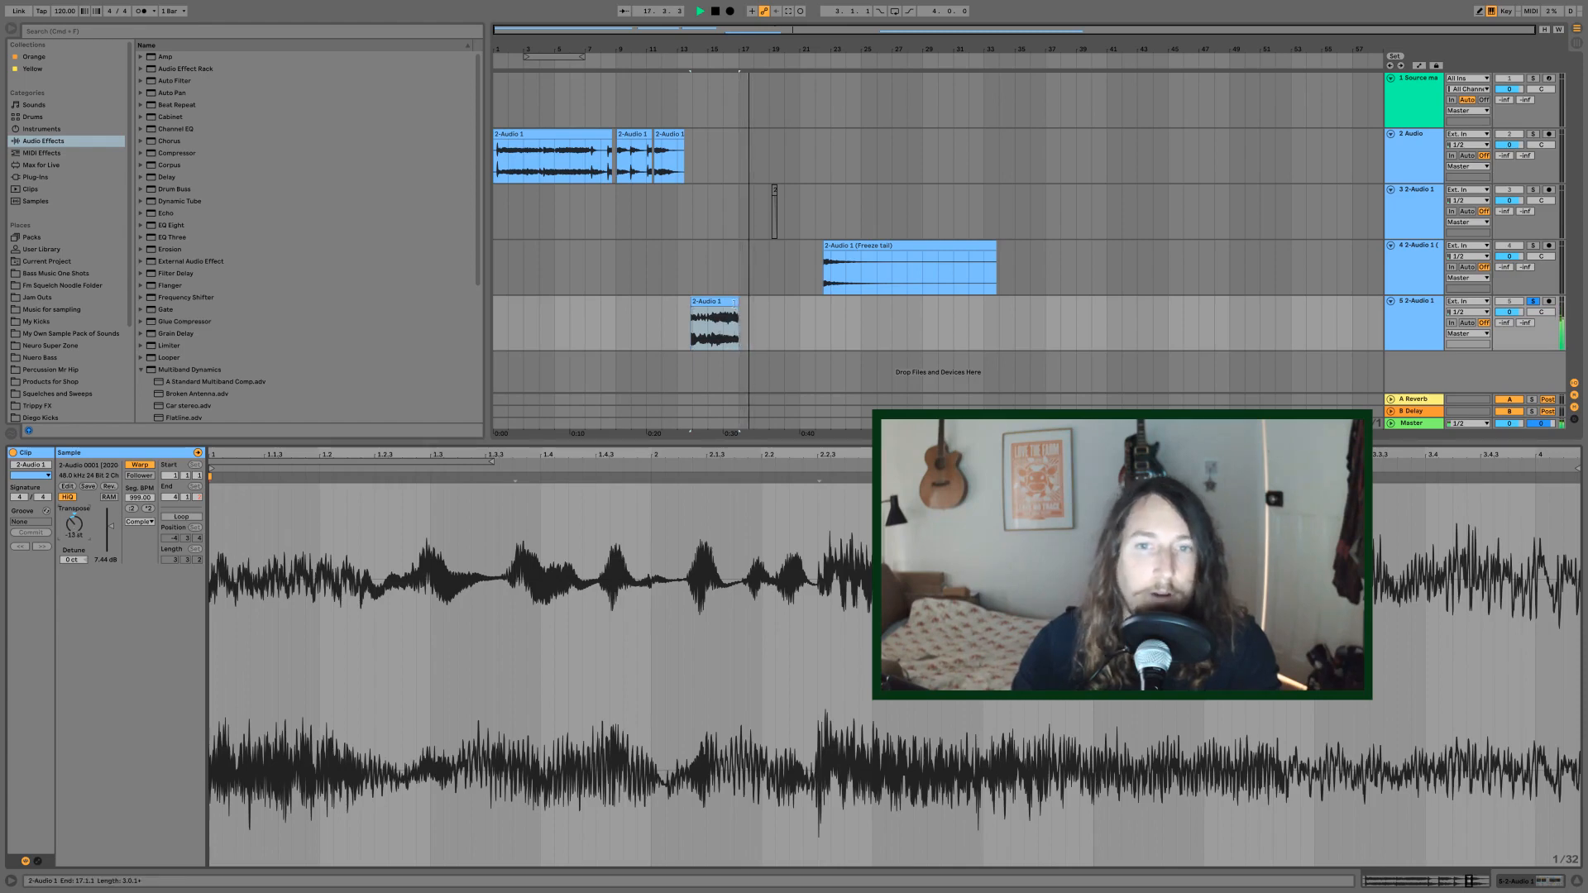
- Lengthen the stretched clip, keep sections ending near bar 21 and spanning 42.1.1 to 50.1.1, and audition the later section
left_click_drag(734, 304, 1140, 314)
key("space")
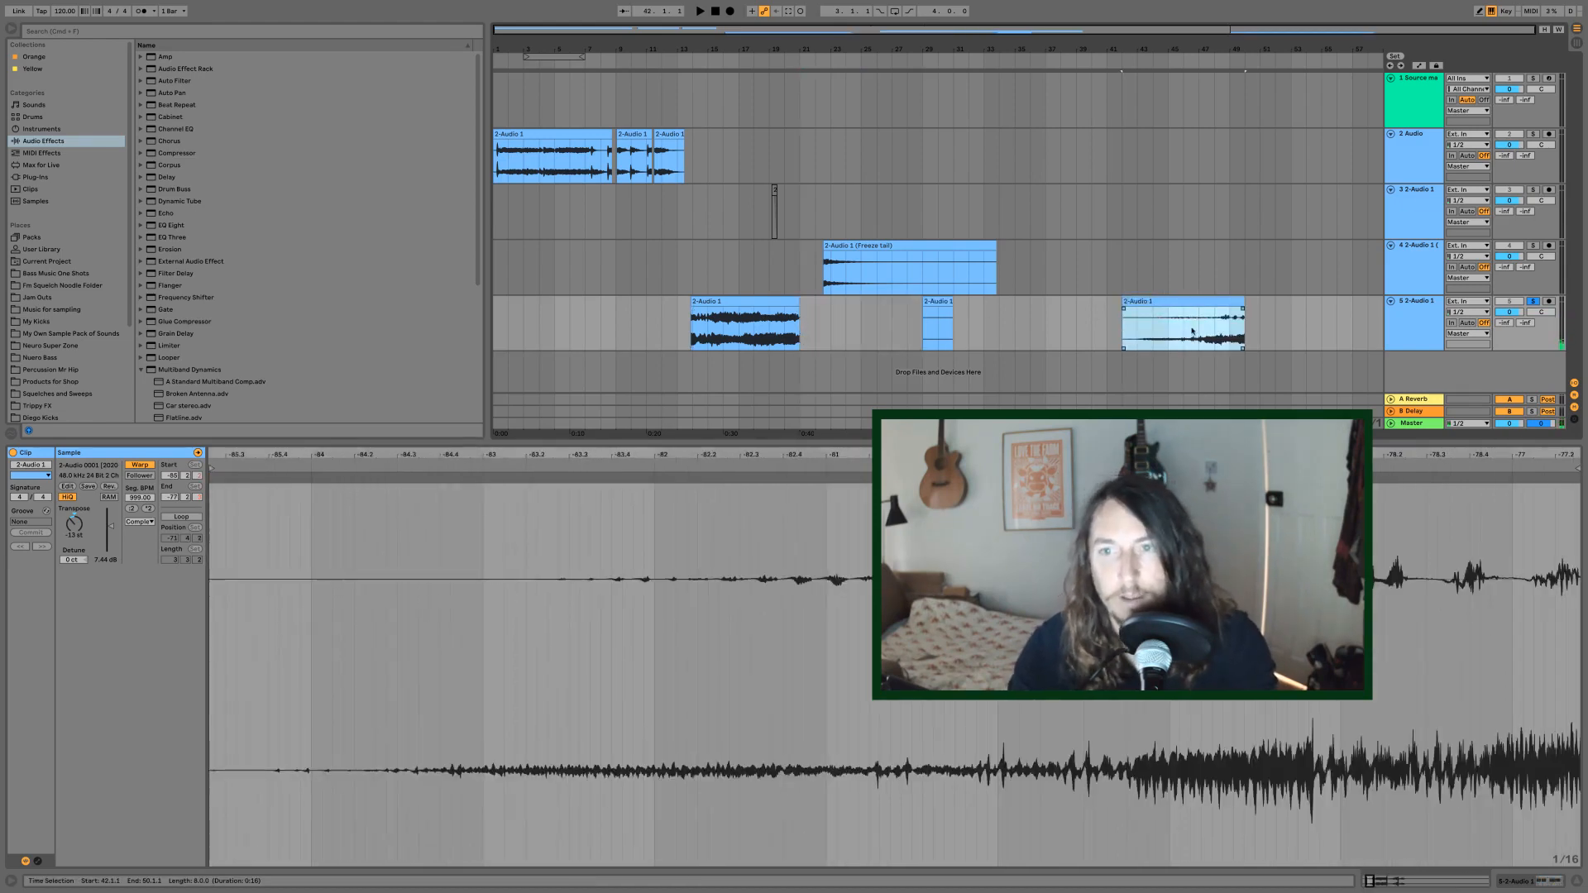
left_click(1192, 332)
key("space")
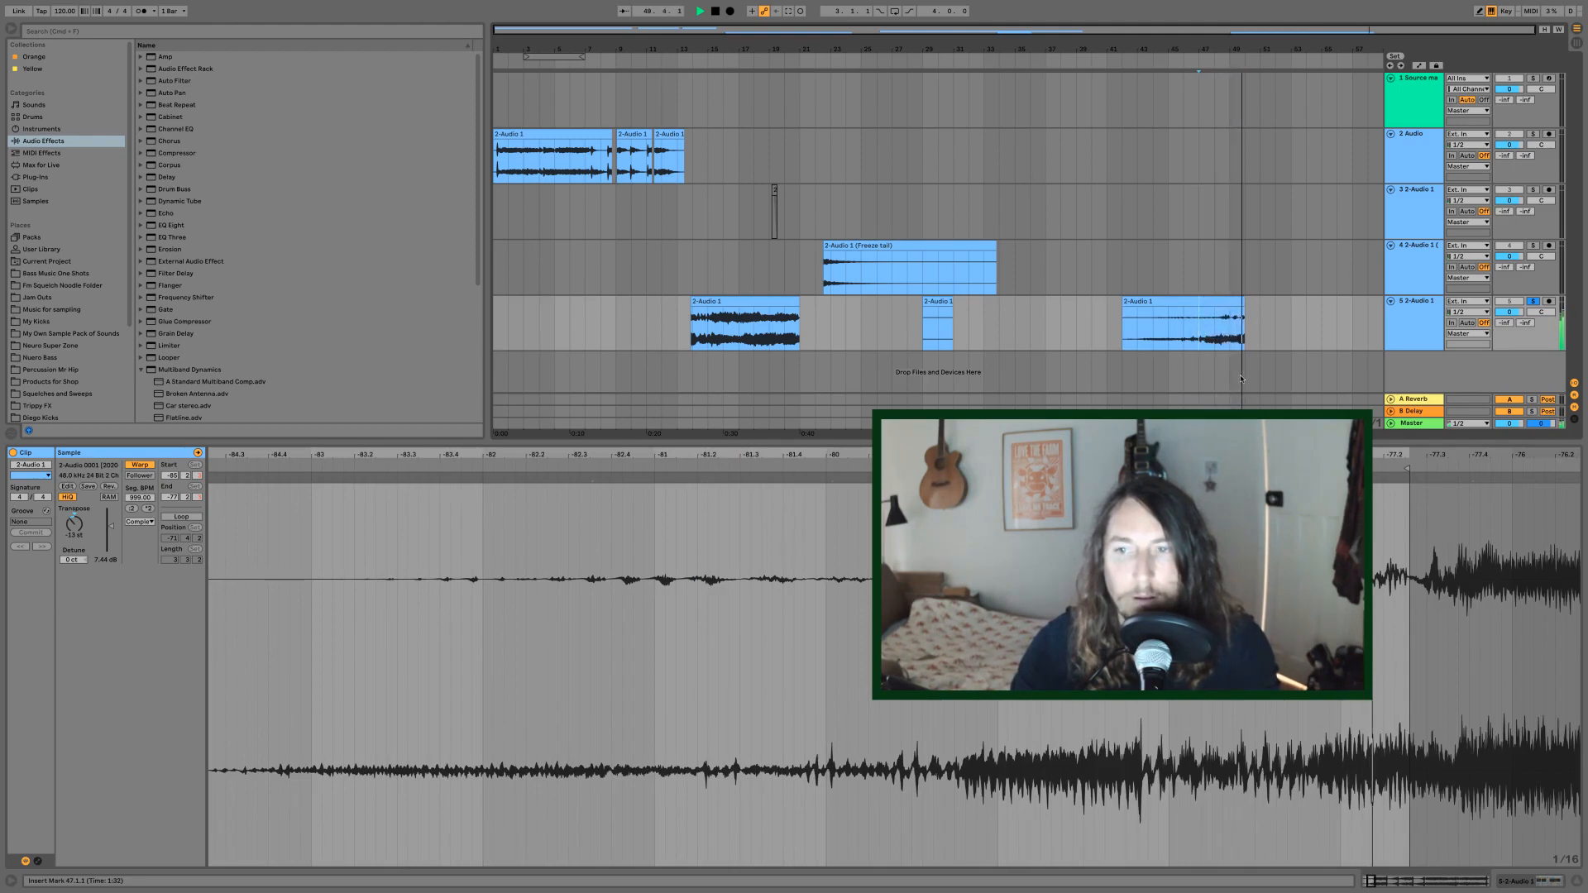
- Delete the short clip at about 29.1.1 and move the freeze tail clip four bars later on its track
left_click(938, 303)
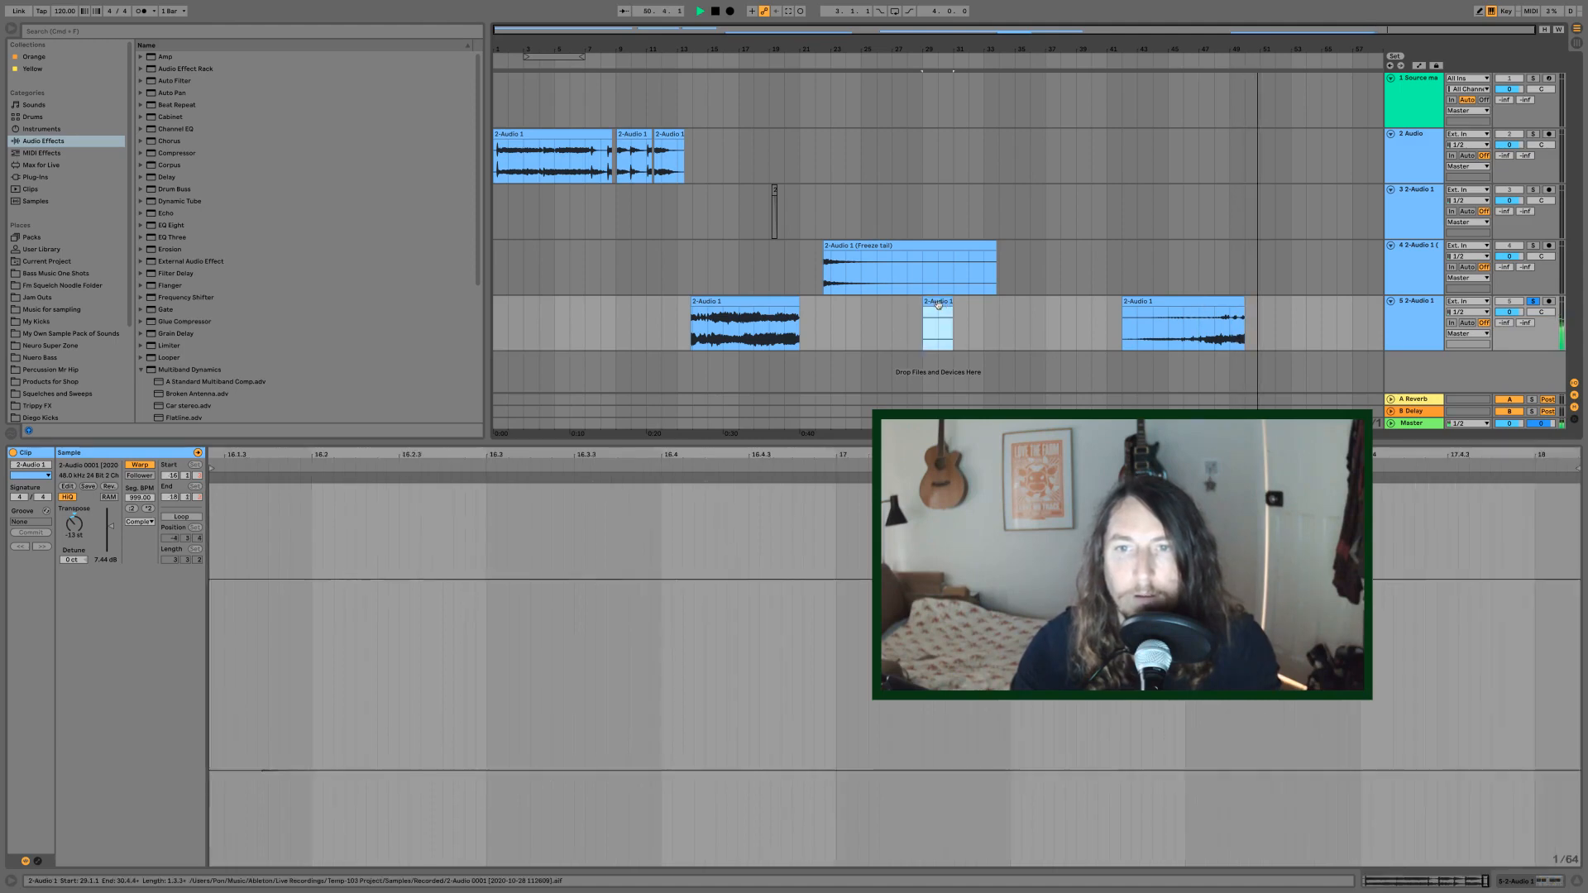
key("Delete")
left_click_drag(868, 247, 931, 251)
left_click(866, 275)
key("space")
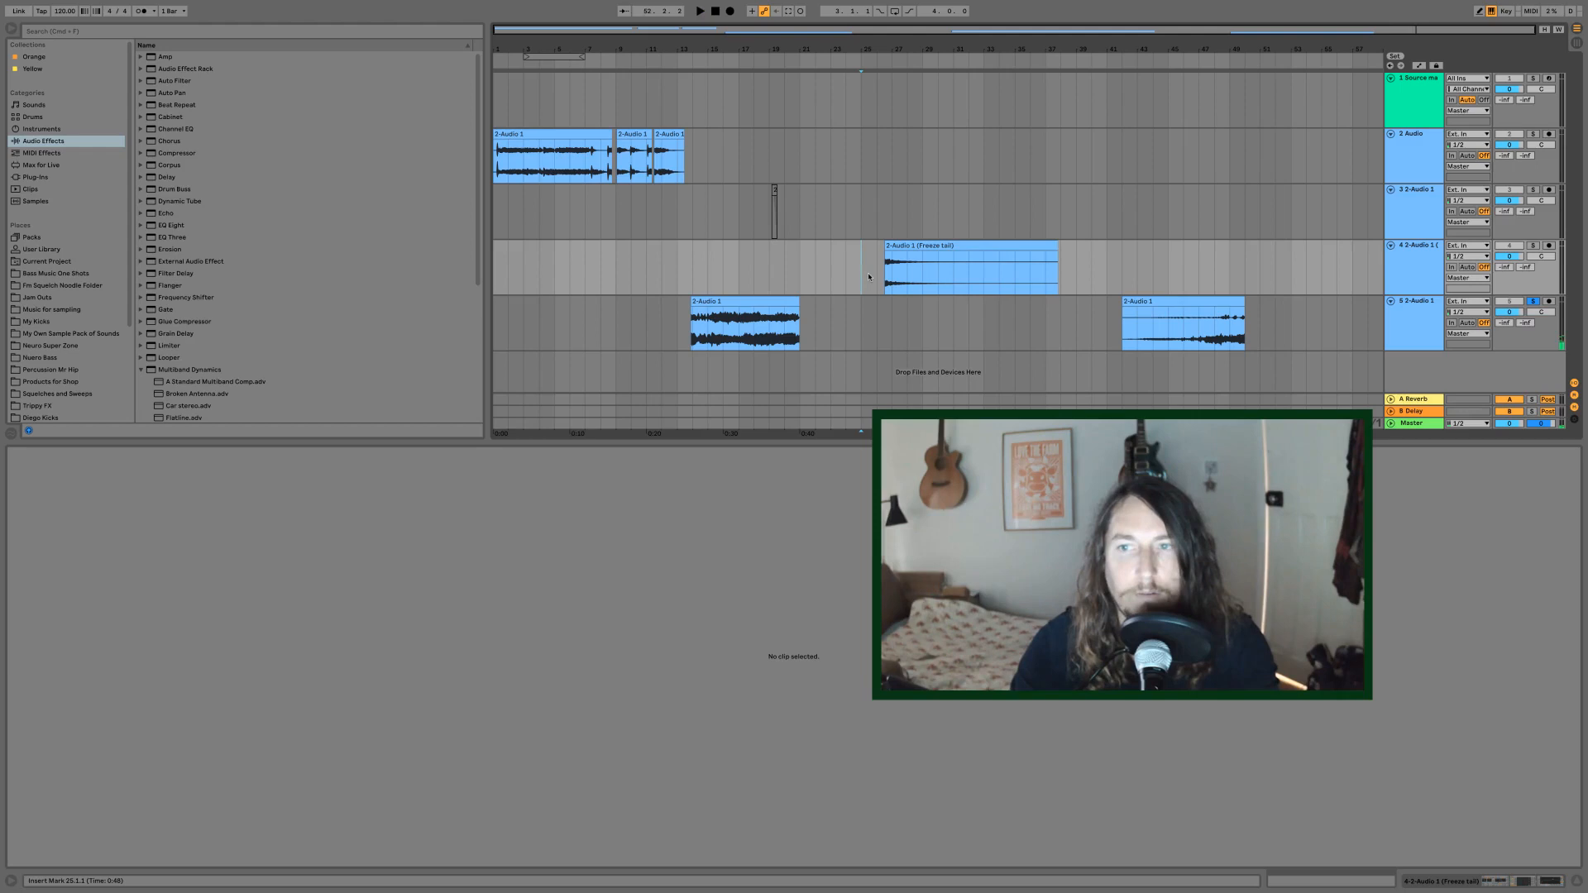
- Turn off track soloing and move the first stretched clip on track 5 two bars later
left_click(1534, 246)
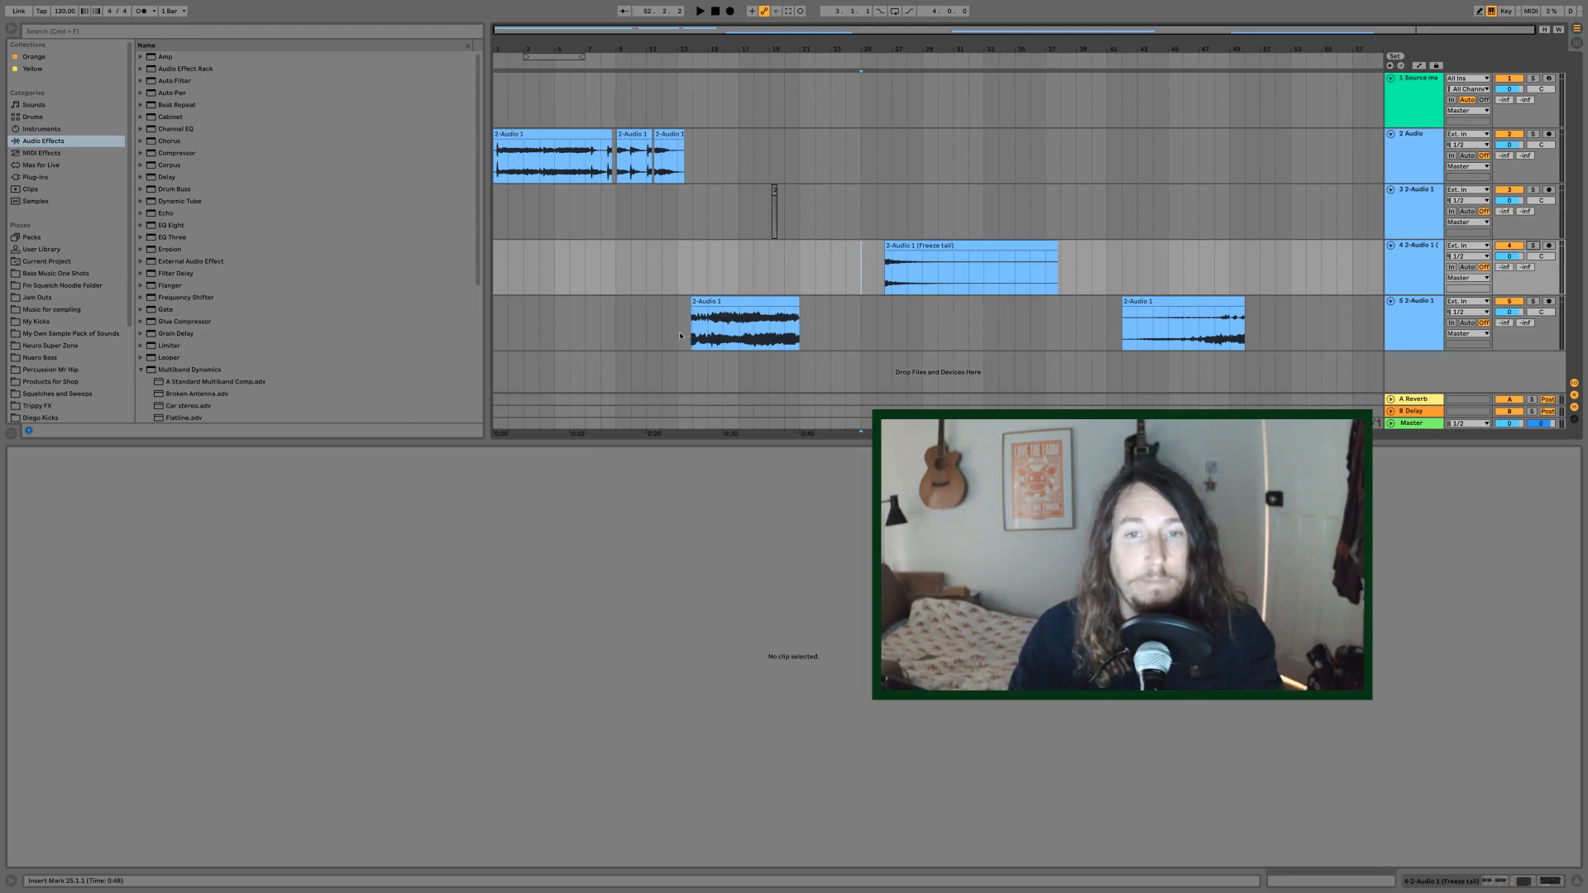
left_click_drag(758, 298, 788, 300)
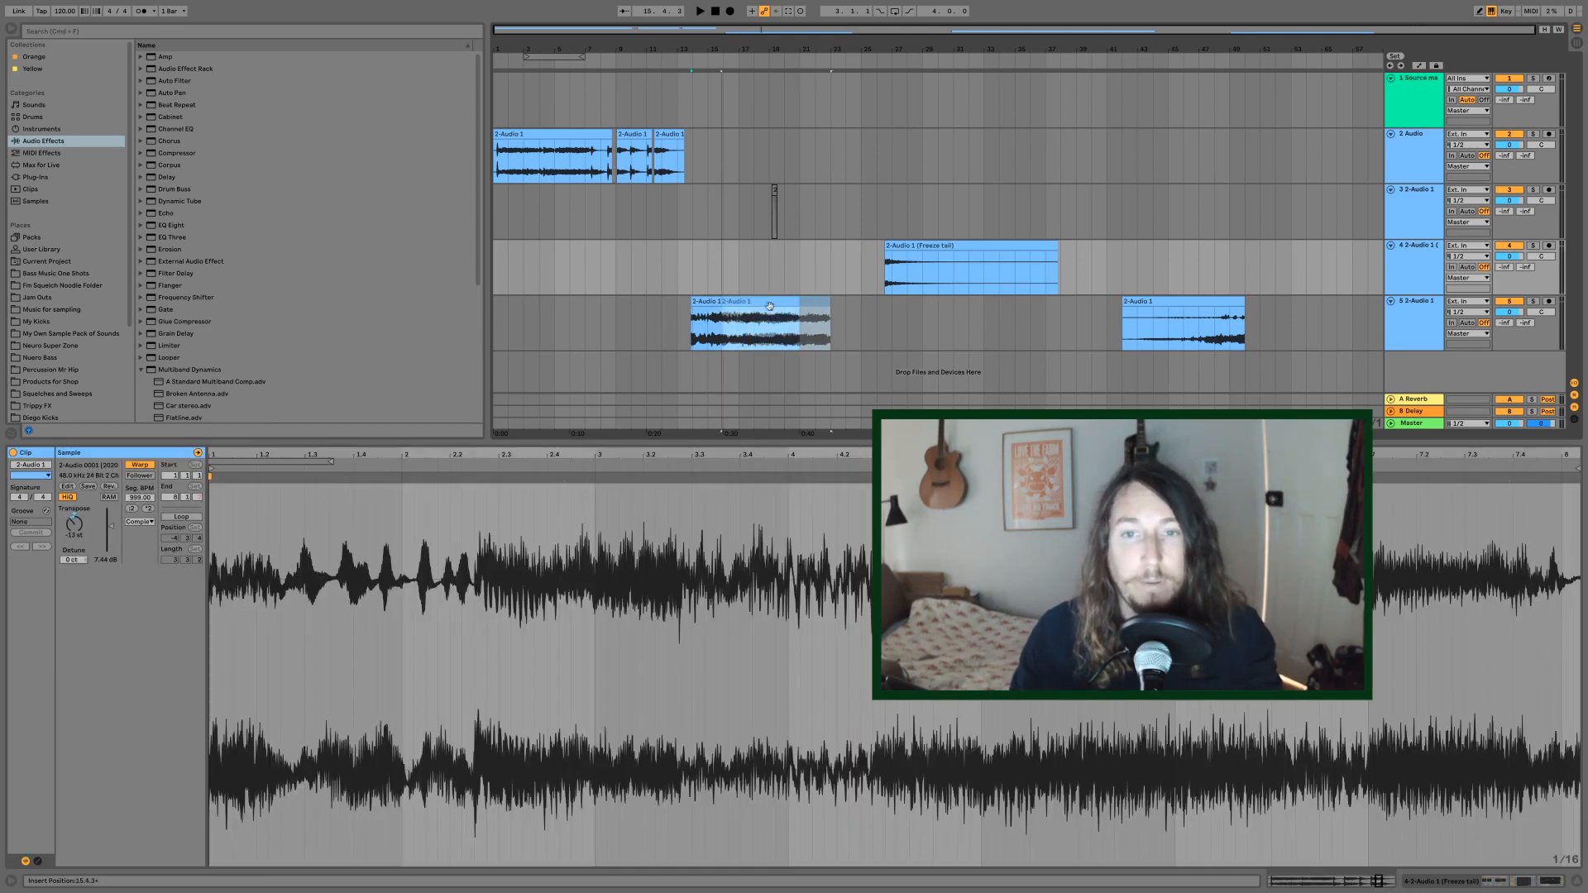
left_click(709, 335)
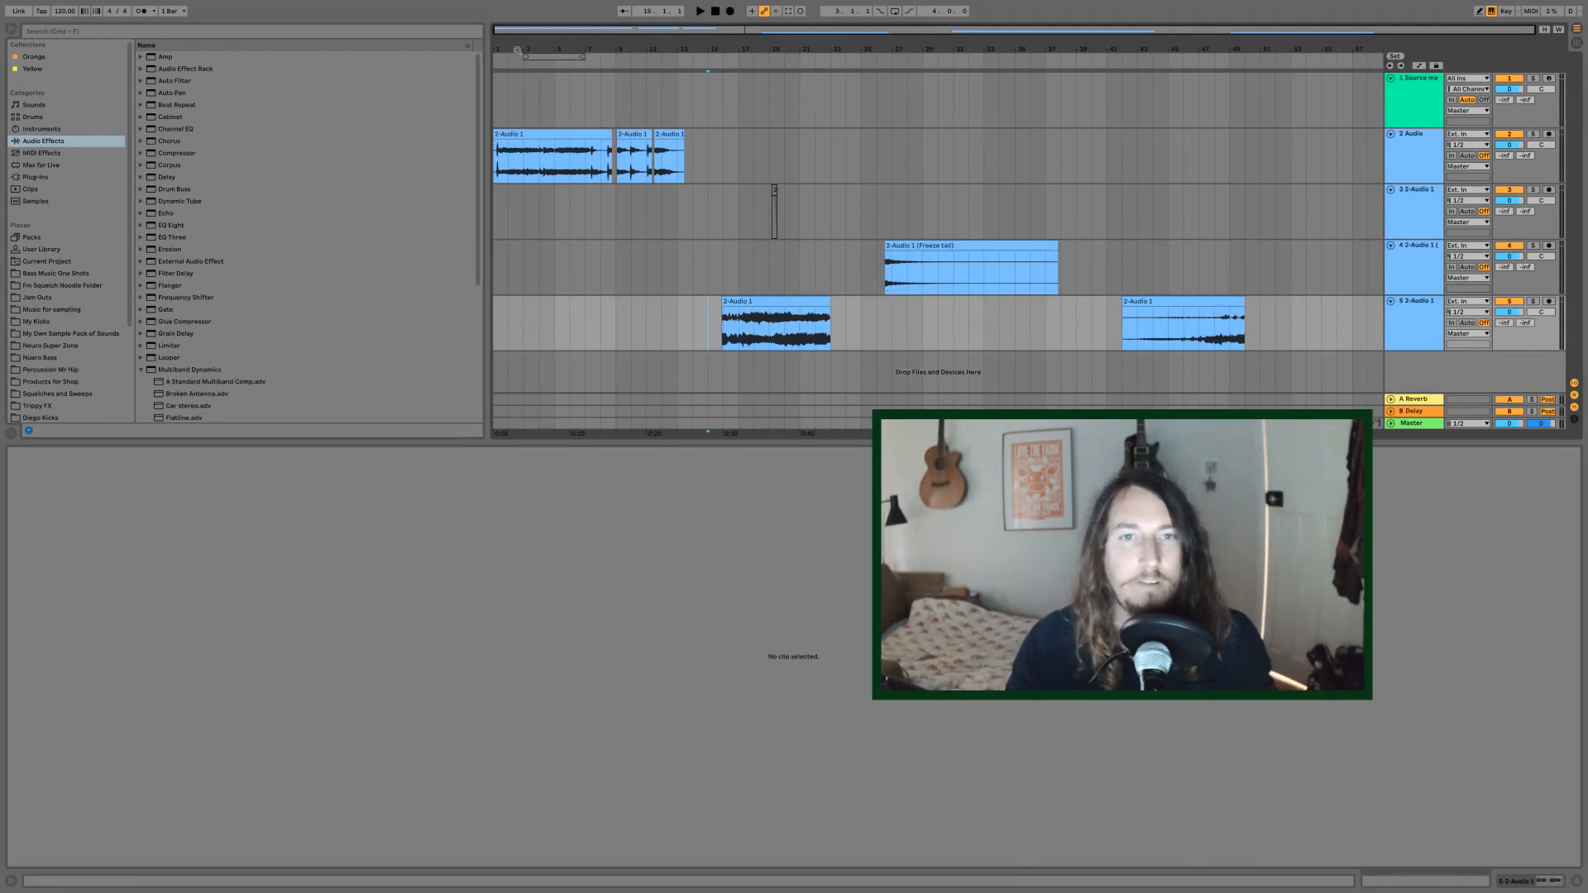
left_click_drag(517, 48, 757, 183)
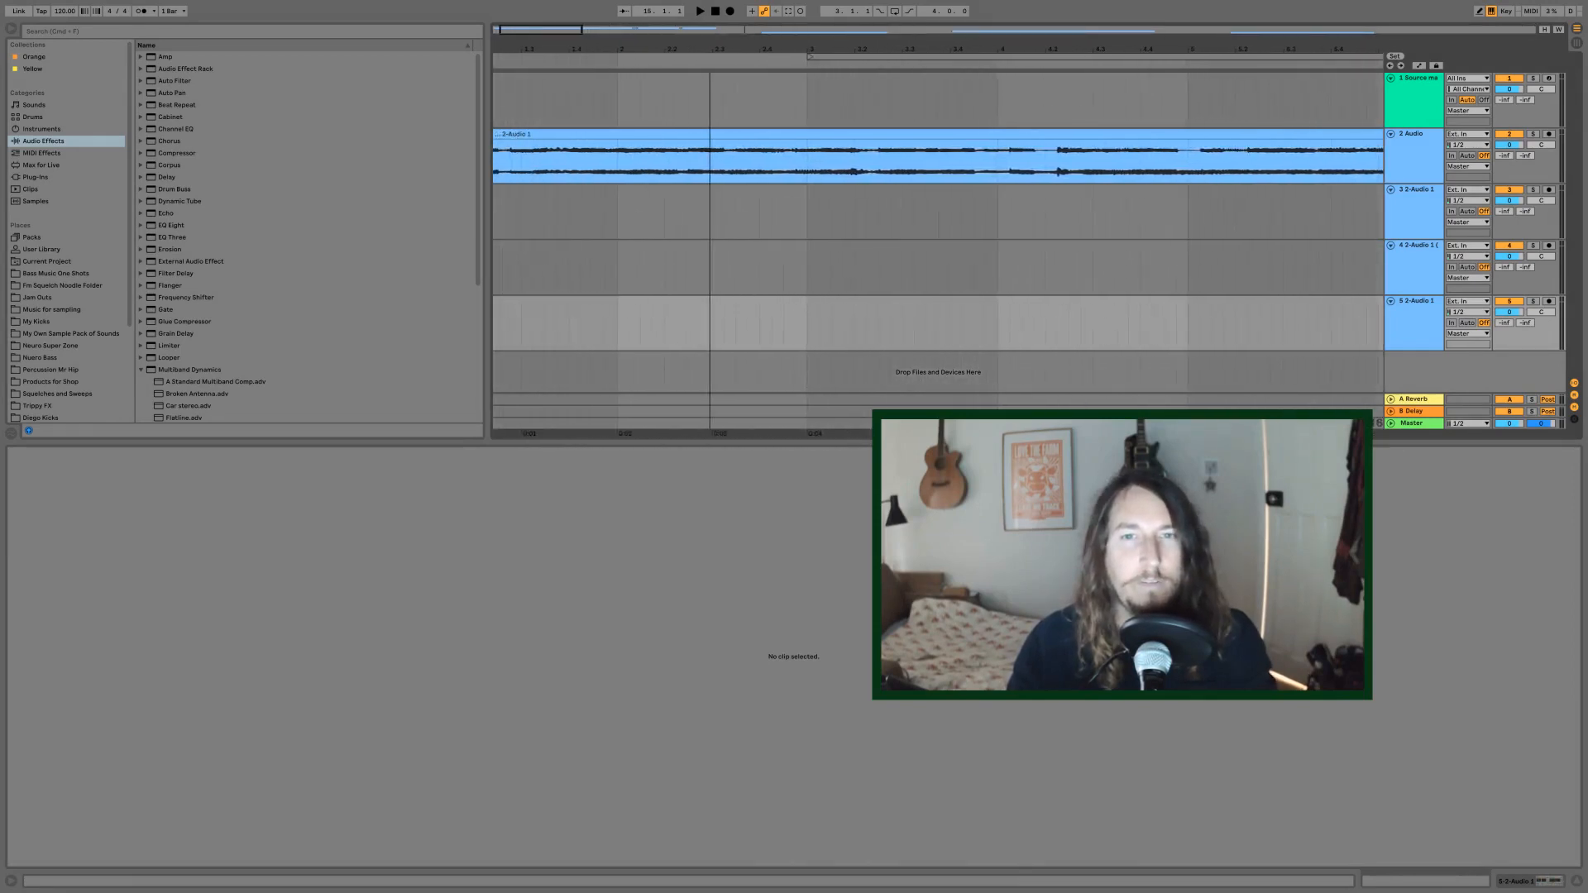
- Audition the recorded clip on track 2 from several points between about 2.2.3 and 3.2.1
left_click(700, 168)
key("space")
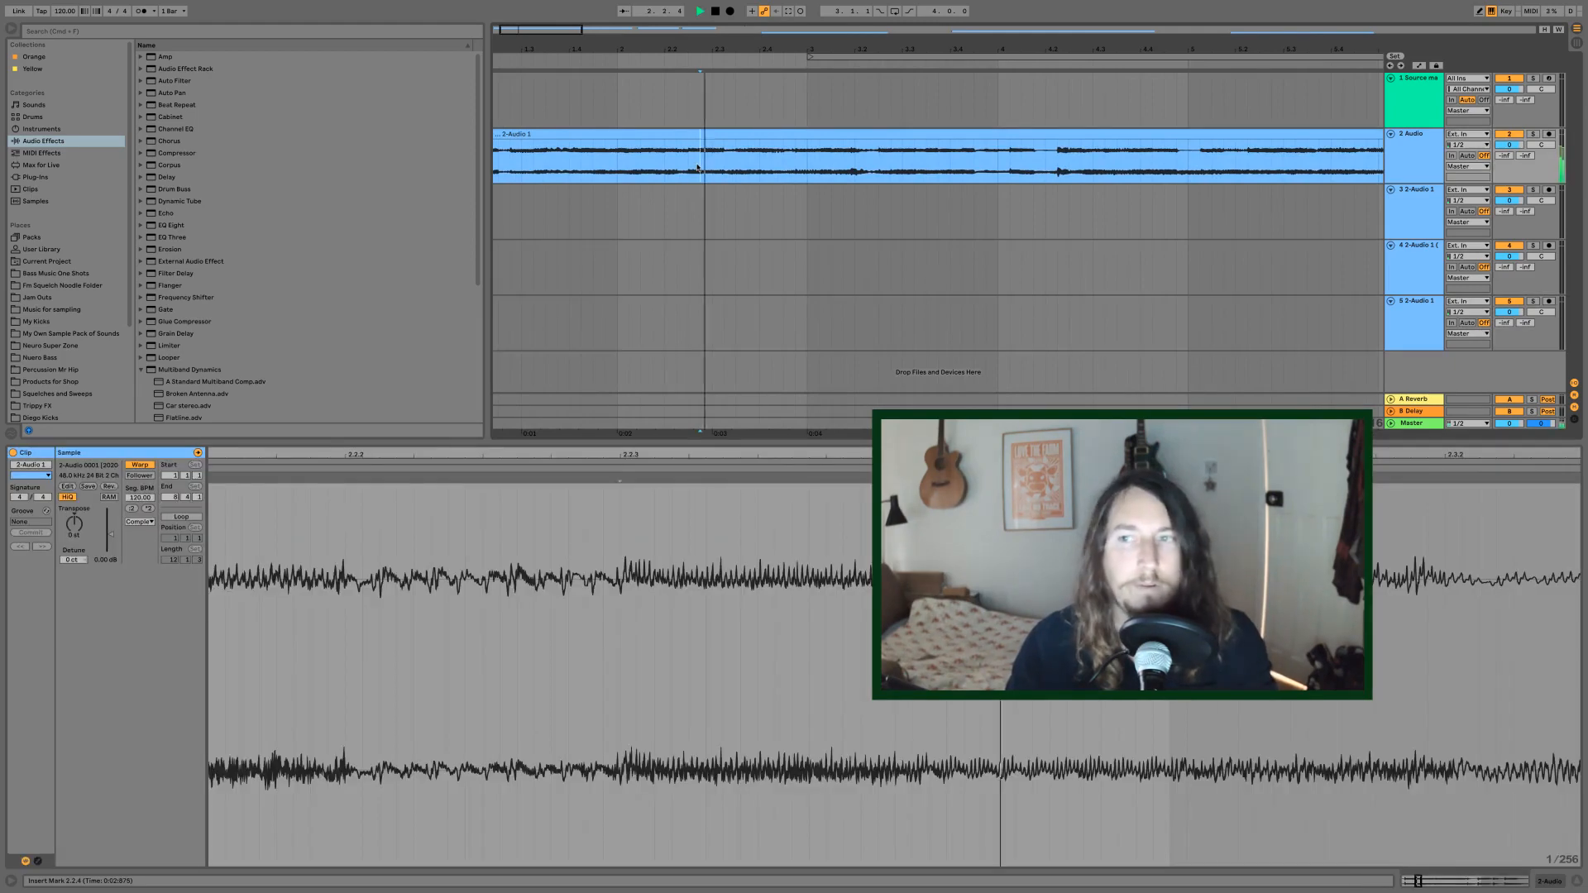
left_click(687, 170)
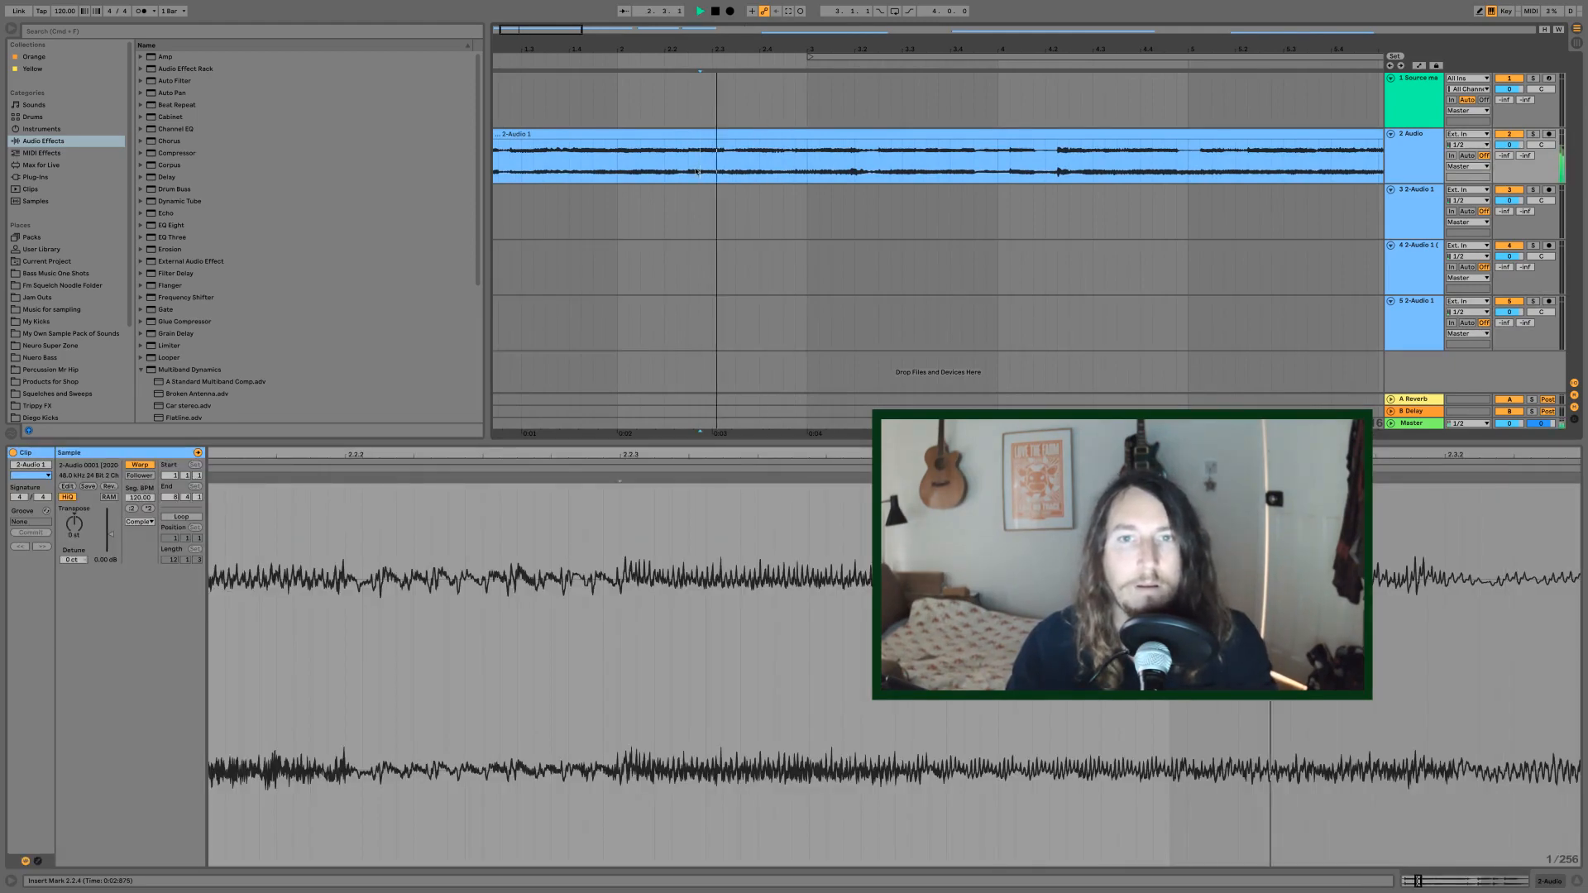
key("space")
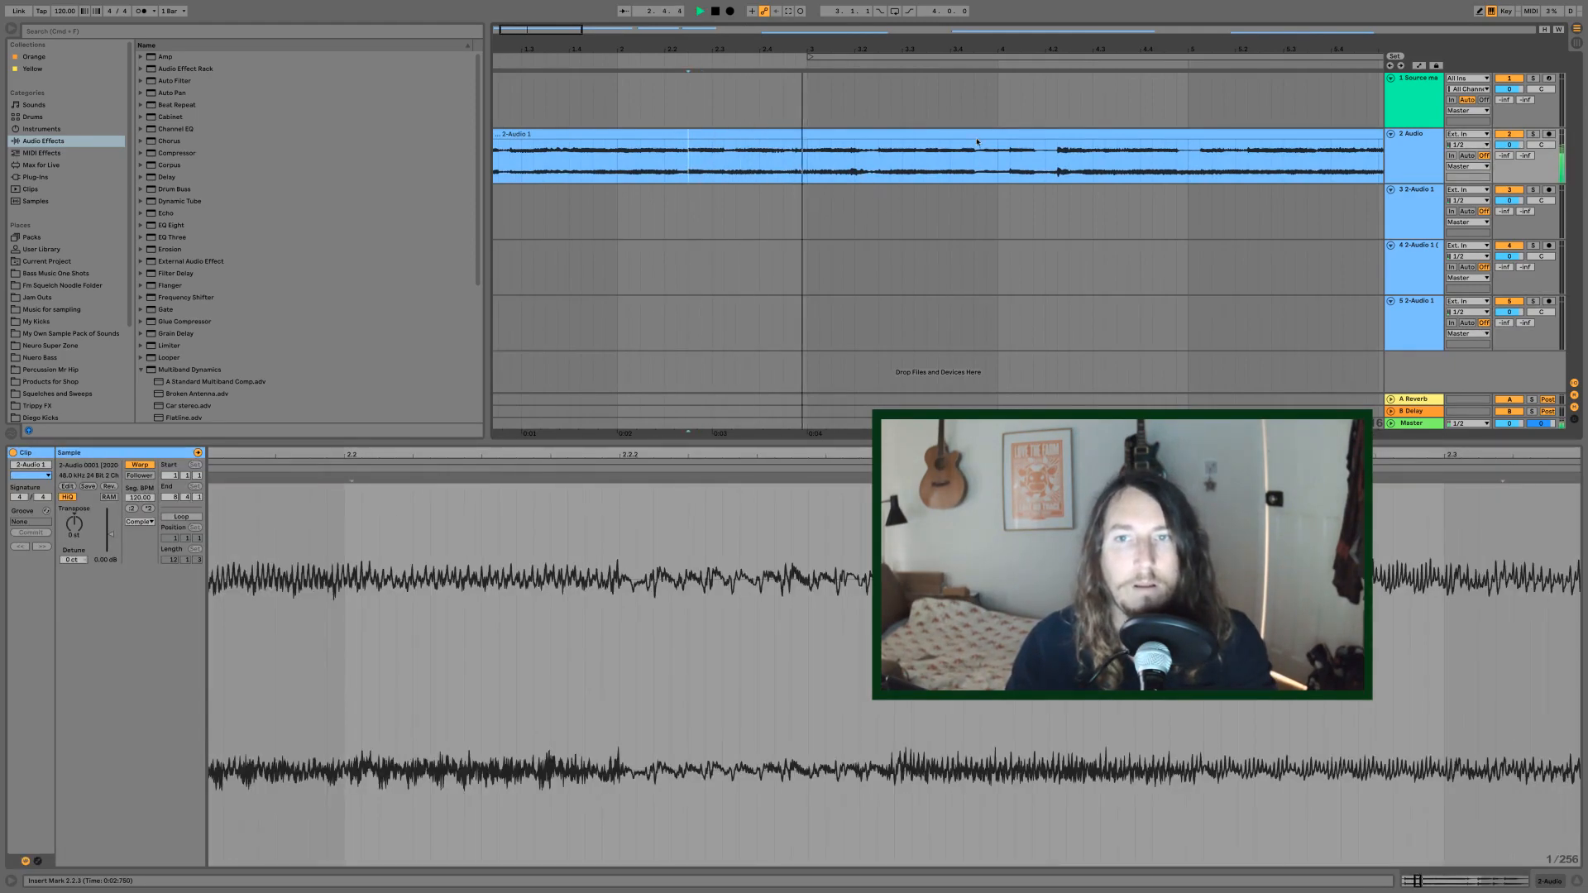
left_click(816, 168)
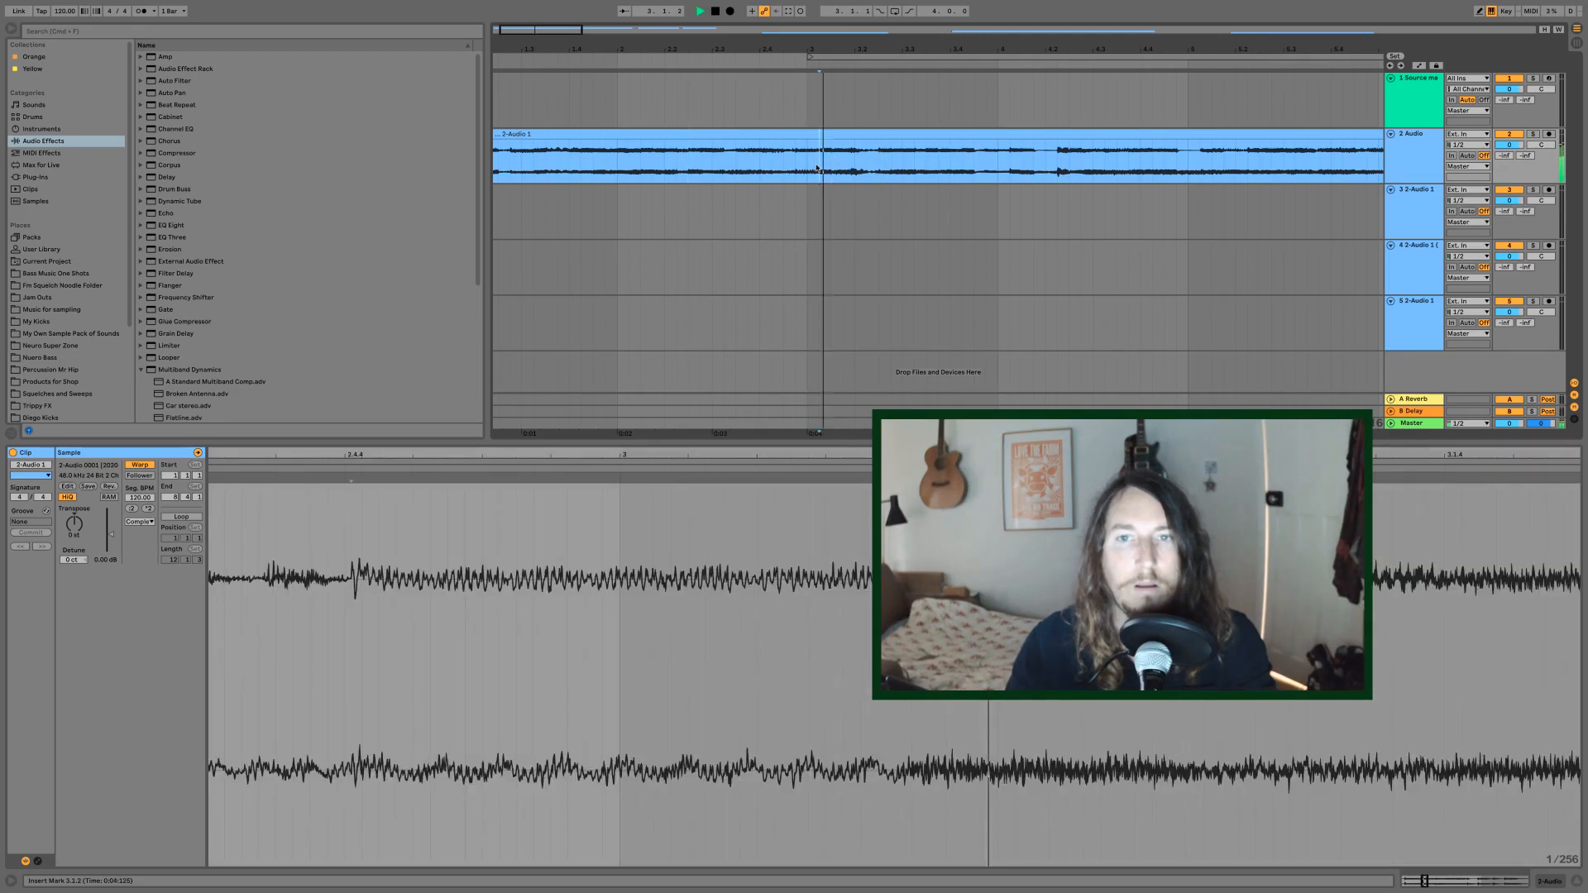
left_click(853, 170)
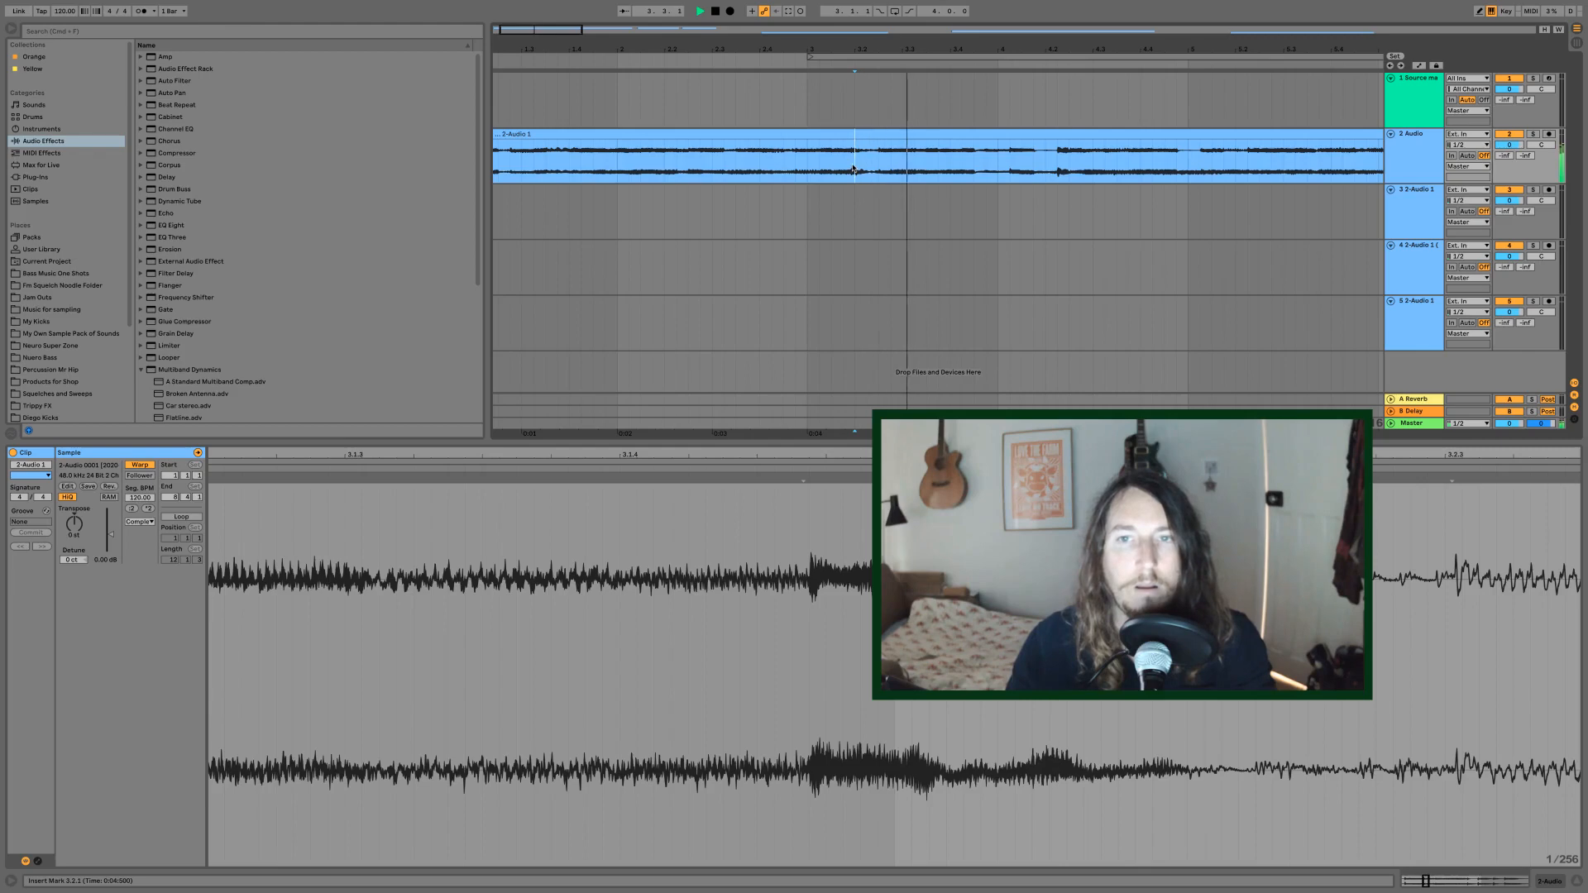
key("space")
- Copy a short slice of the track 2 recording to a new audio track at about 4.4.3 and solo that track
left_click_drag(853, 170, 1223, 374)
left_click_drag(1155, 51, 1155, 4)
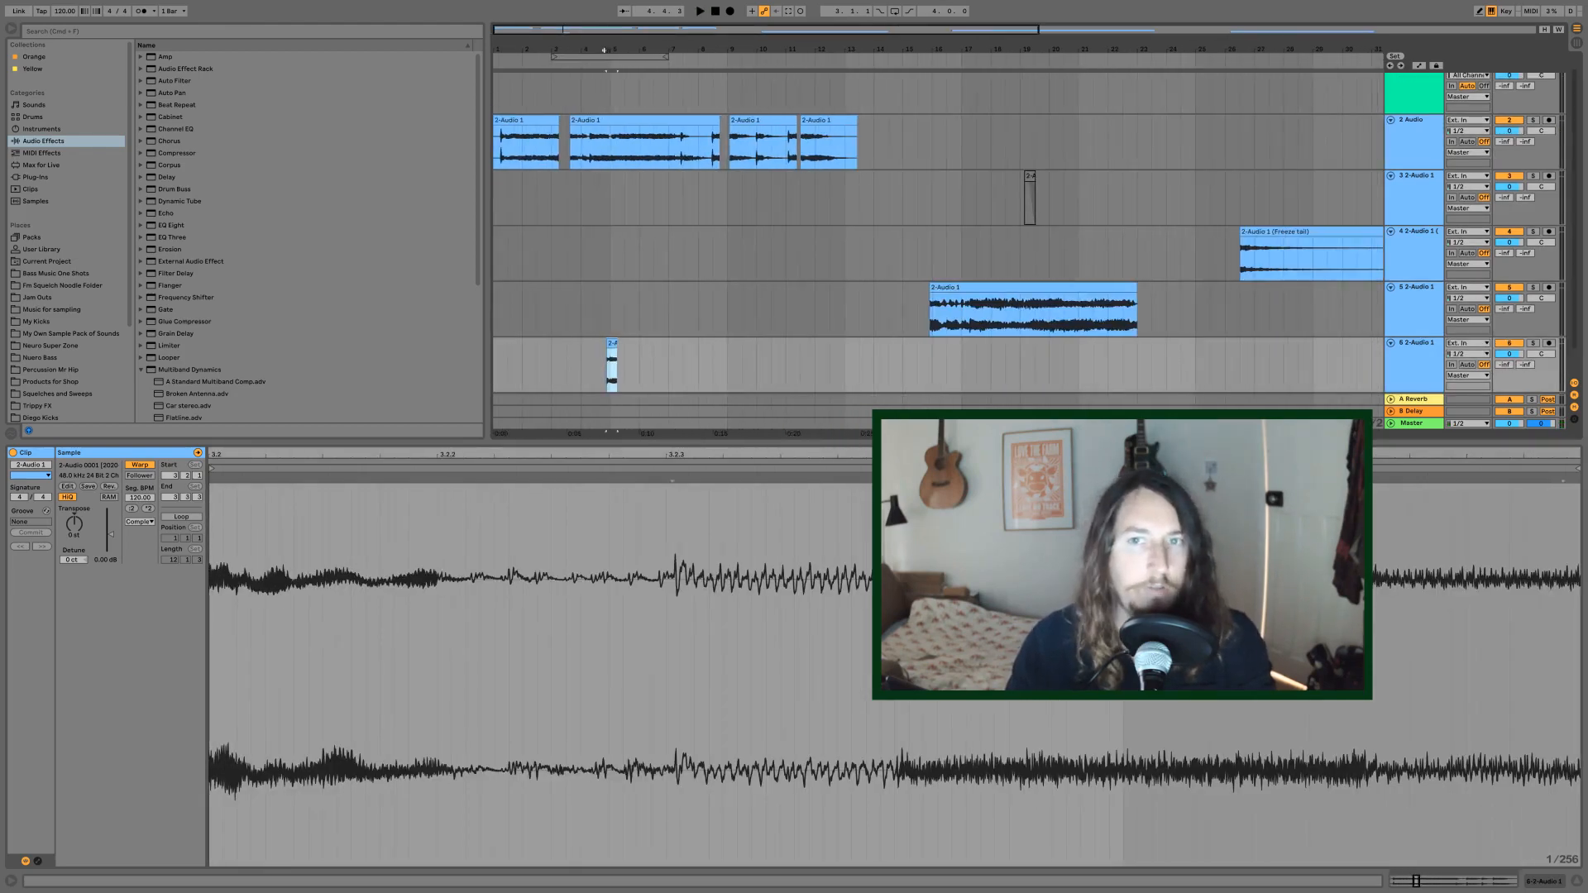
left_click(1533, 343)
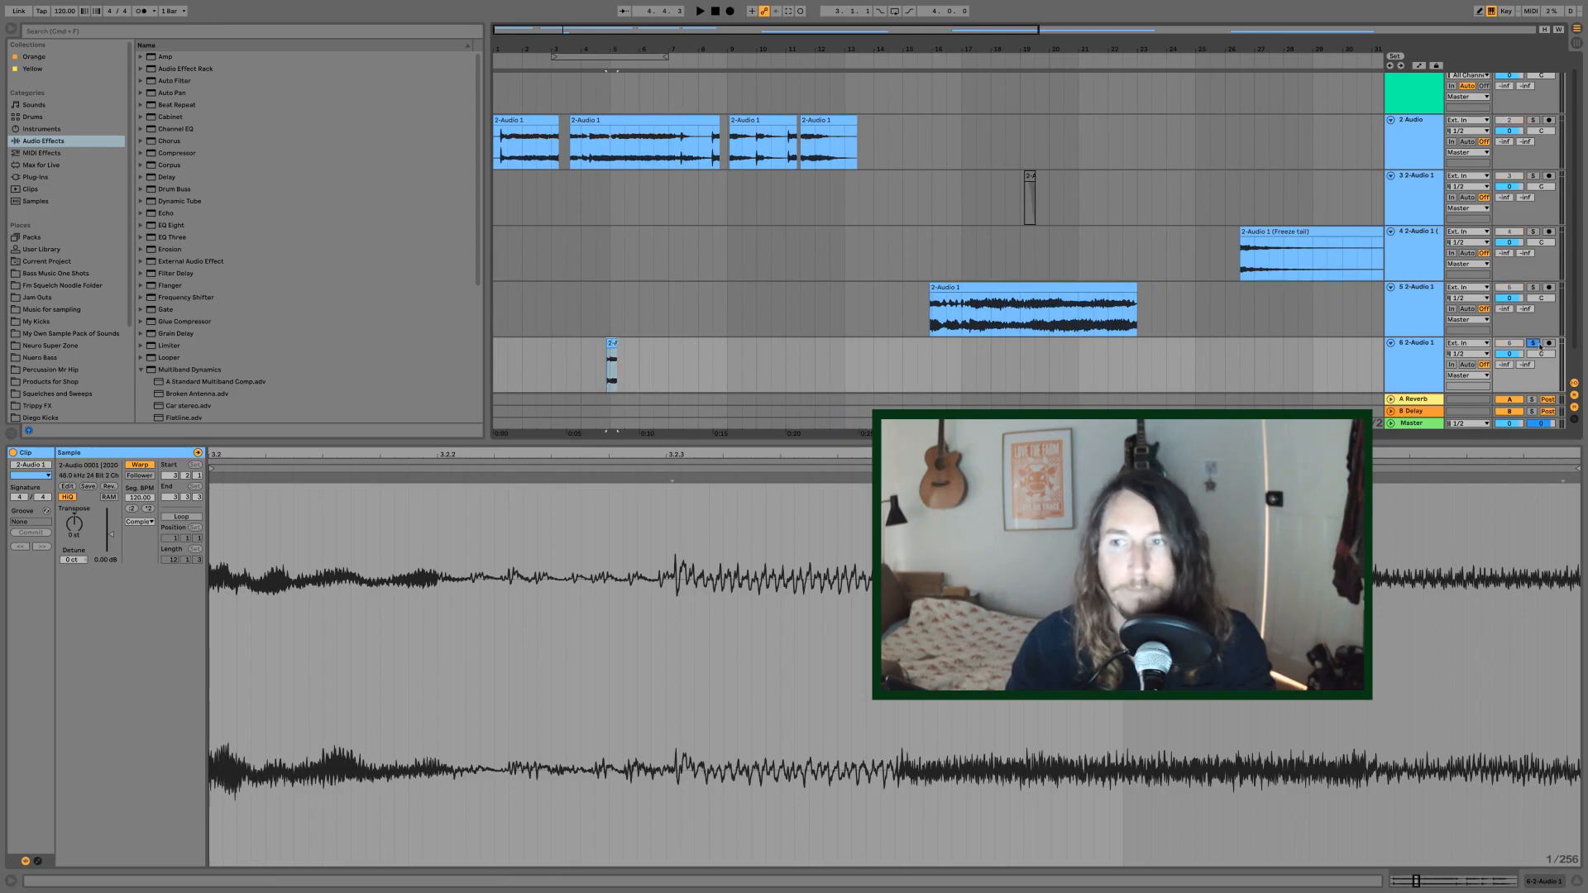
- Try time-stretching the slice by raising its segment BPM, extending it to about bar 10, and playing it
left_click(613, 364)
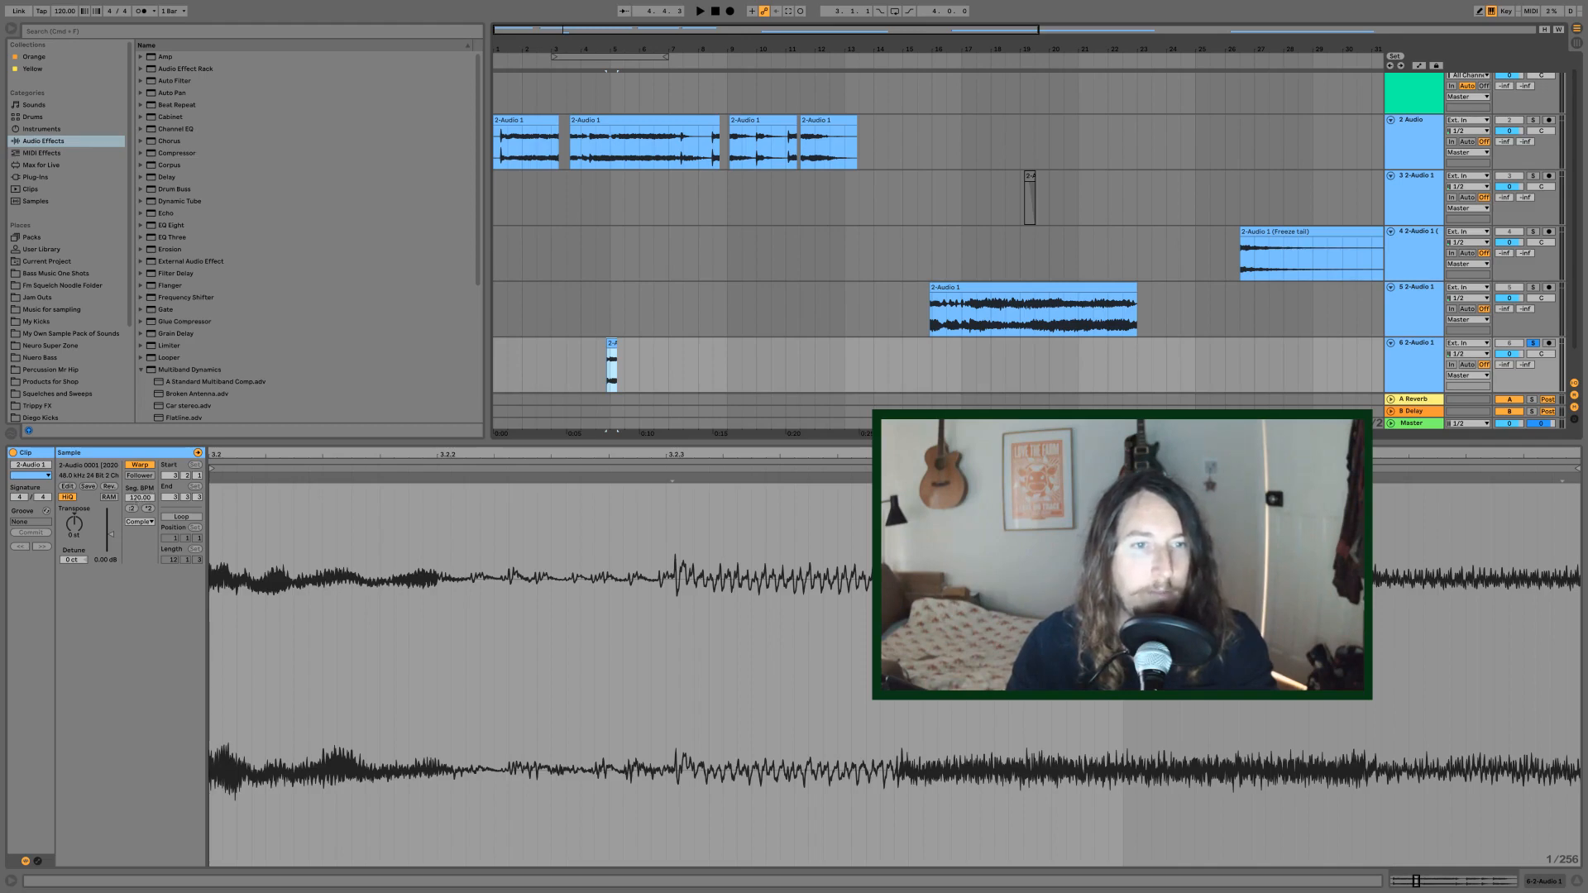
left_click_drag(139, 497, 140, 249)
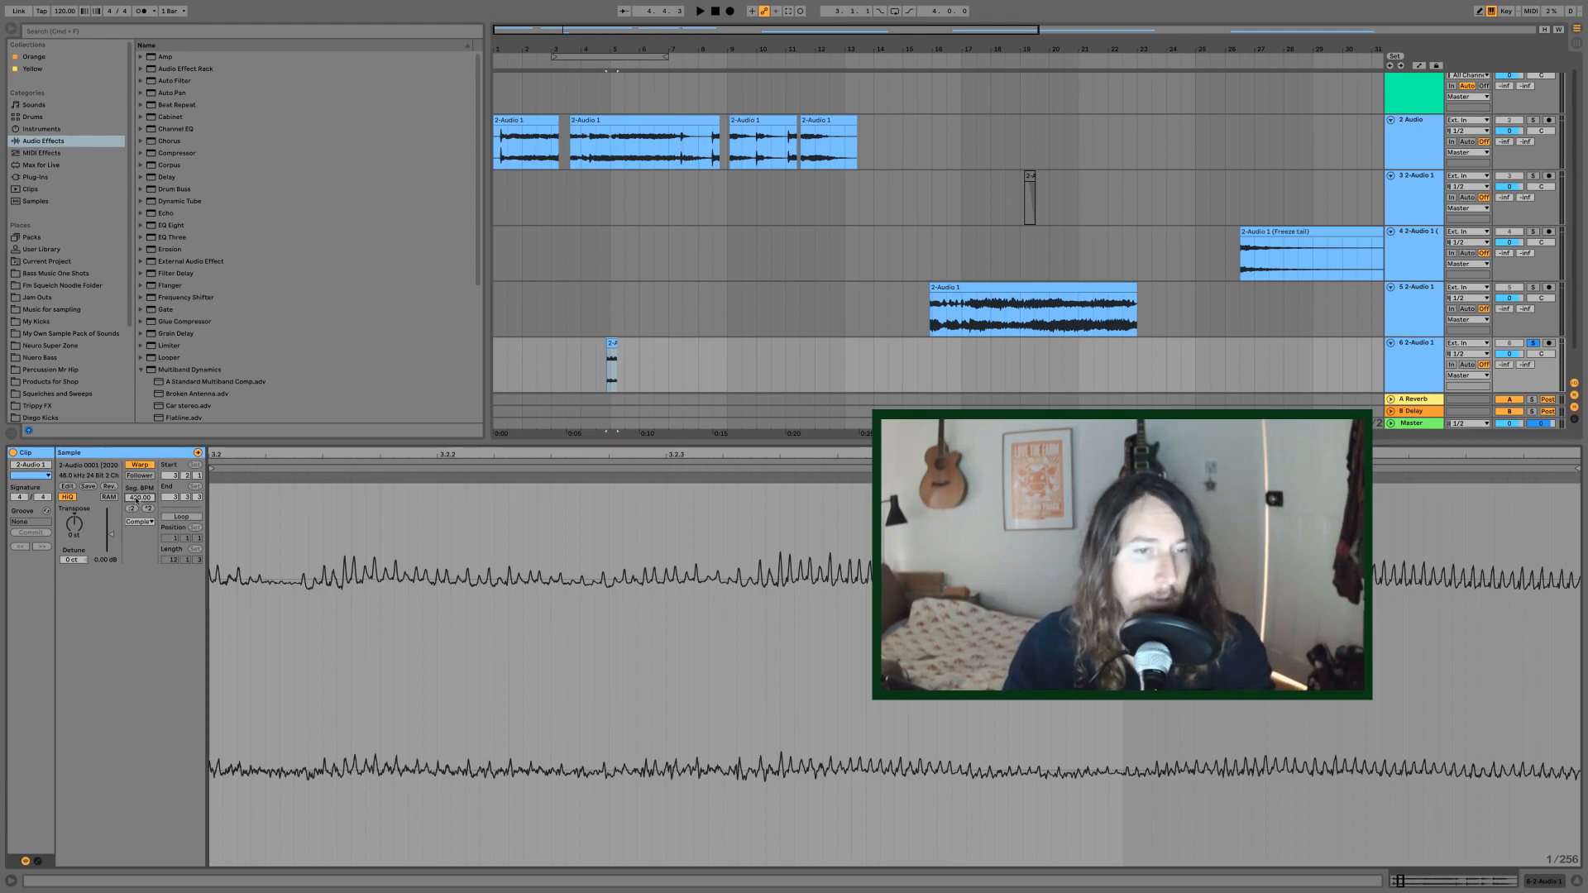
left_click_drag(137, 500, 137, 409)
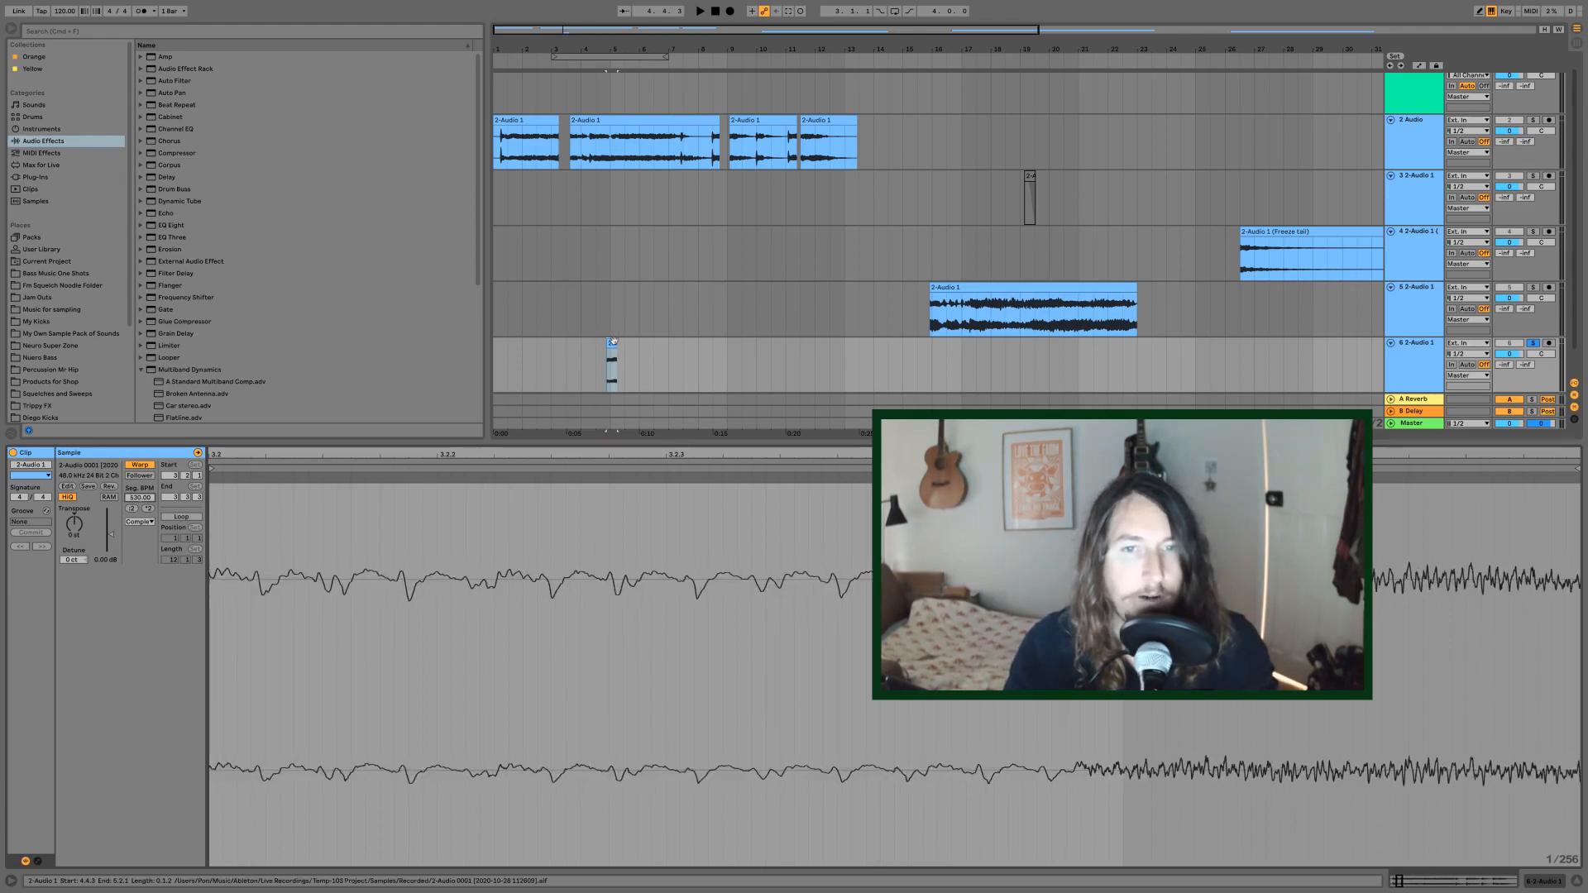
left_click_drag(613, 340, 775, 361)
key("space")
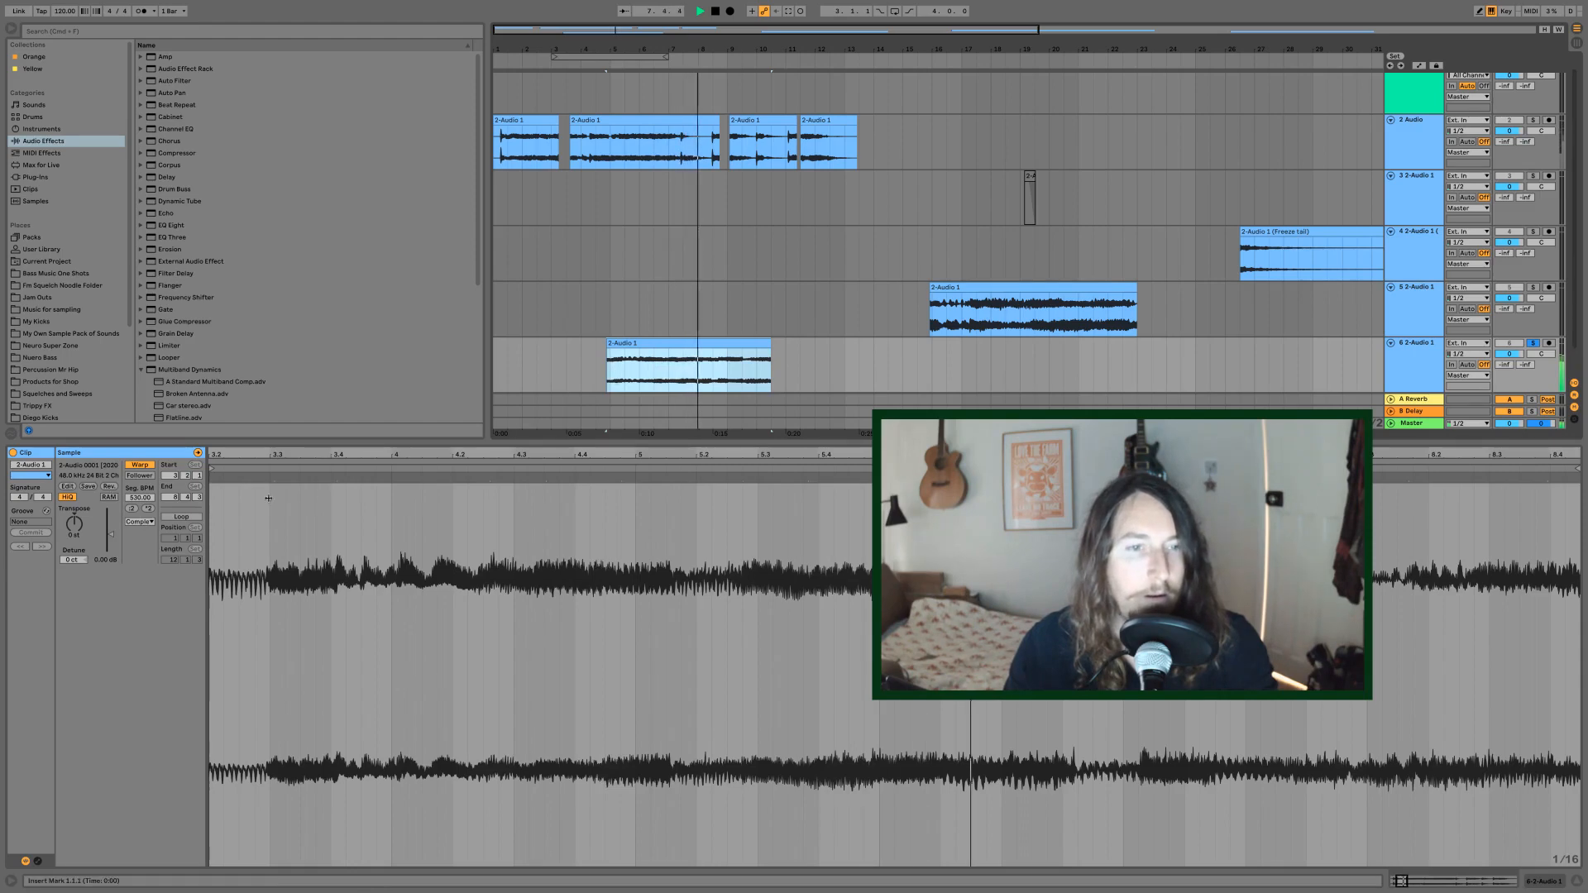
- Try extending the stretched slice to 20.1.1 and on to about bar 28, auditioning it around 16.1.1
left_click_drag(770, 348, 1043, 349)
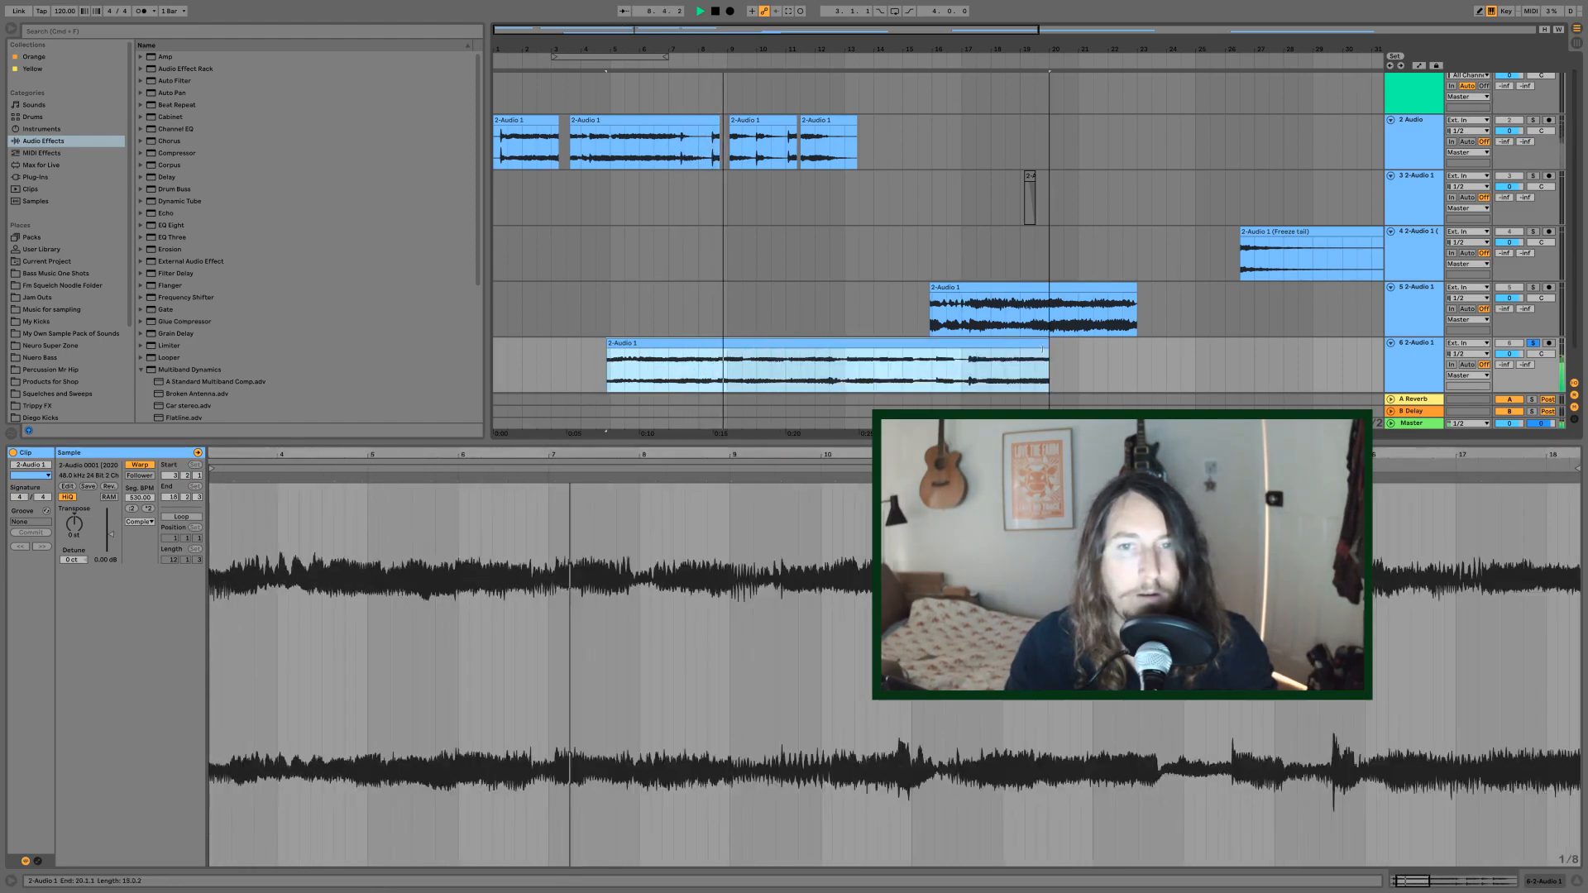
key("minus")
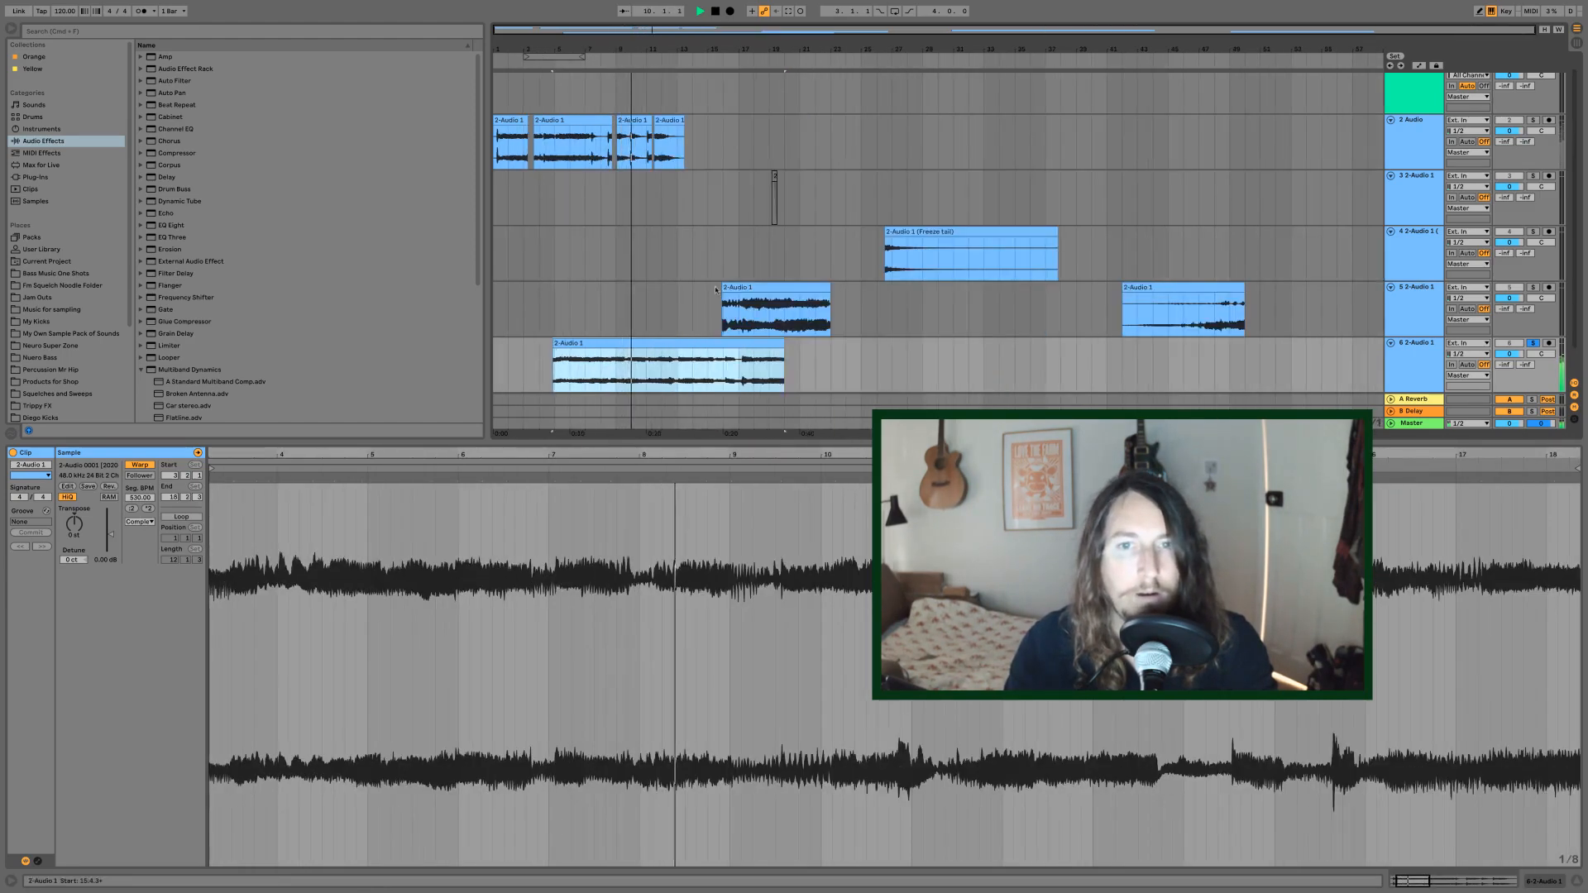
left_click_drag(784, 364, 907, 364)
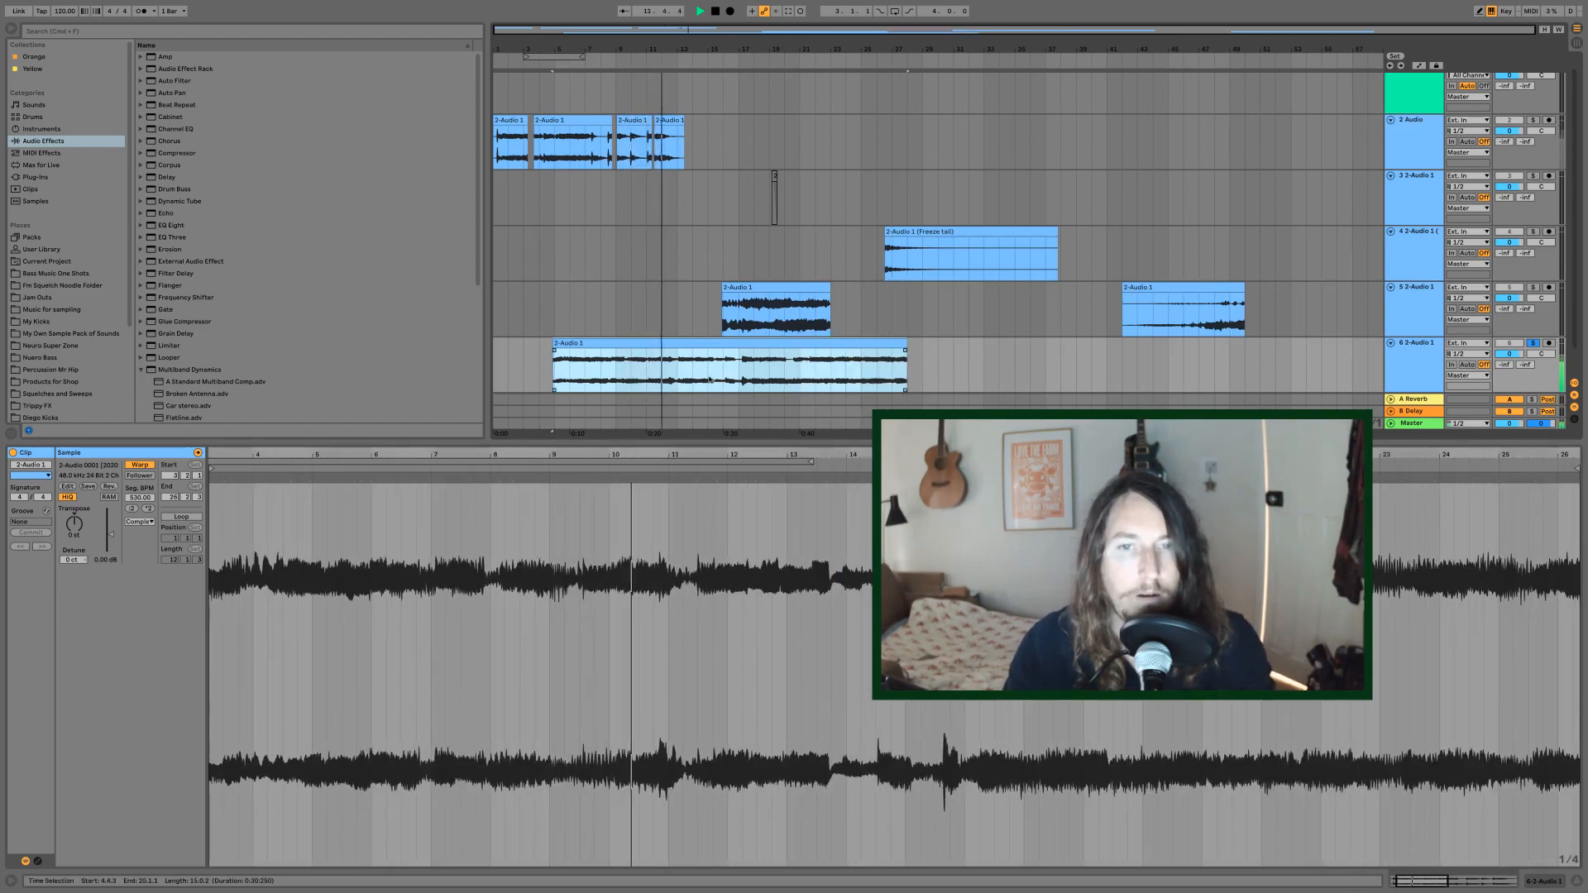
left_click(723, 380)
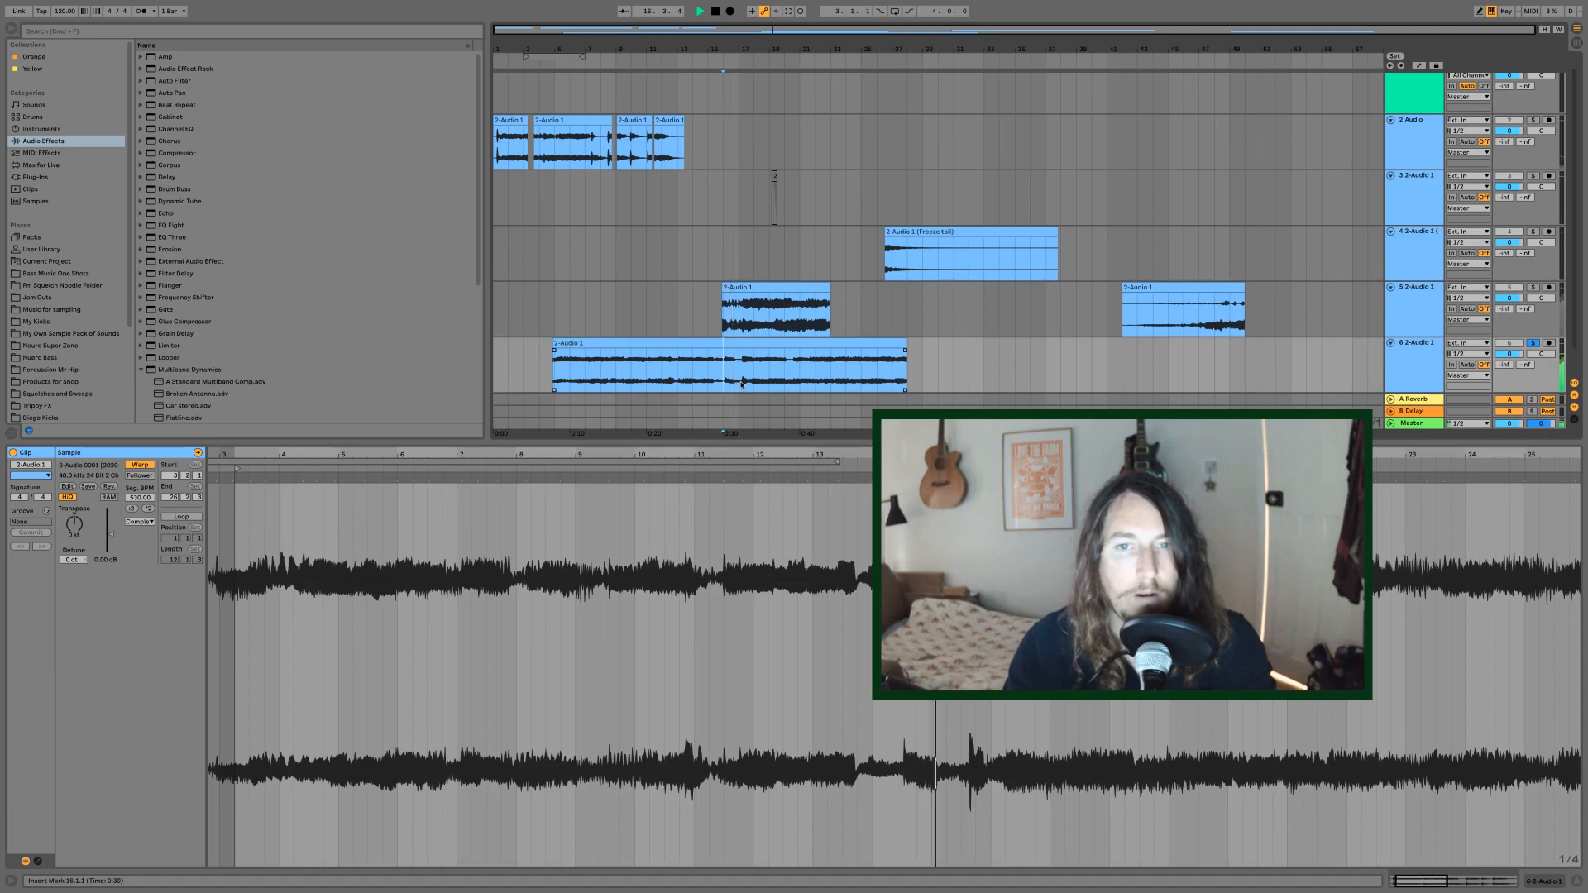
key("space")
- Undo the slice's length extensions and segment BPM changes
key("super+z")
key("super+z")
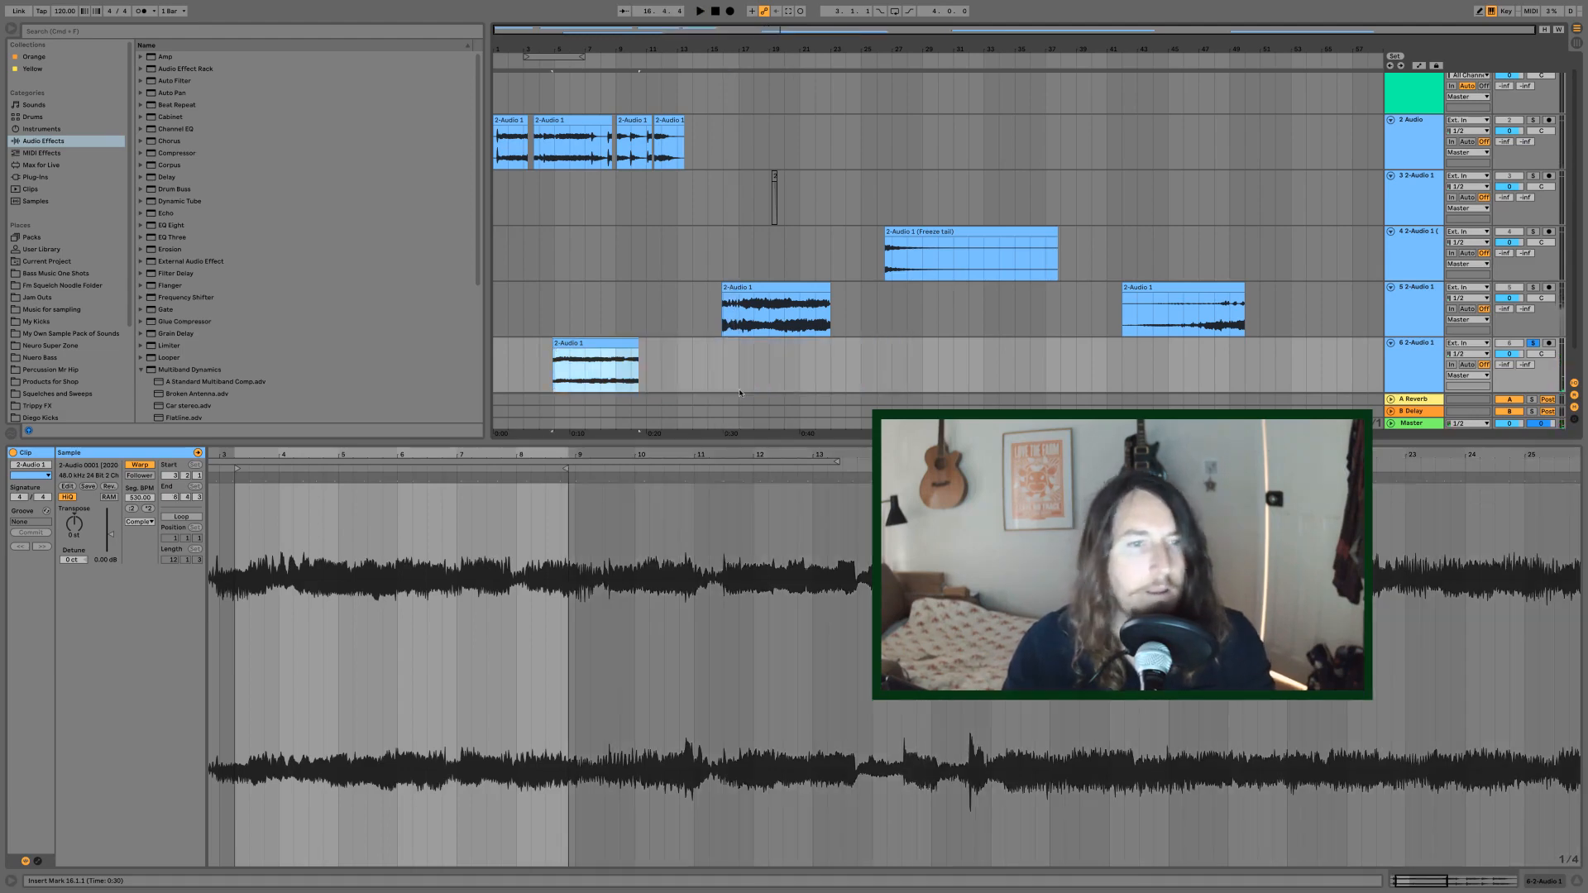
key("super+z")
key("super+z")
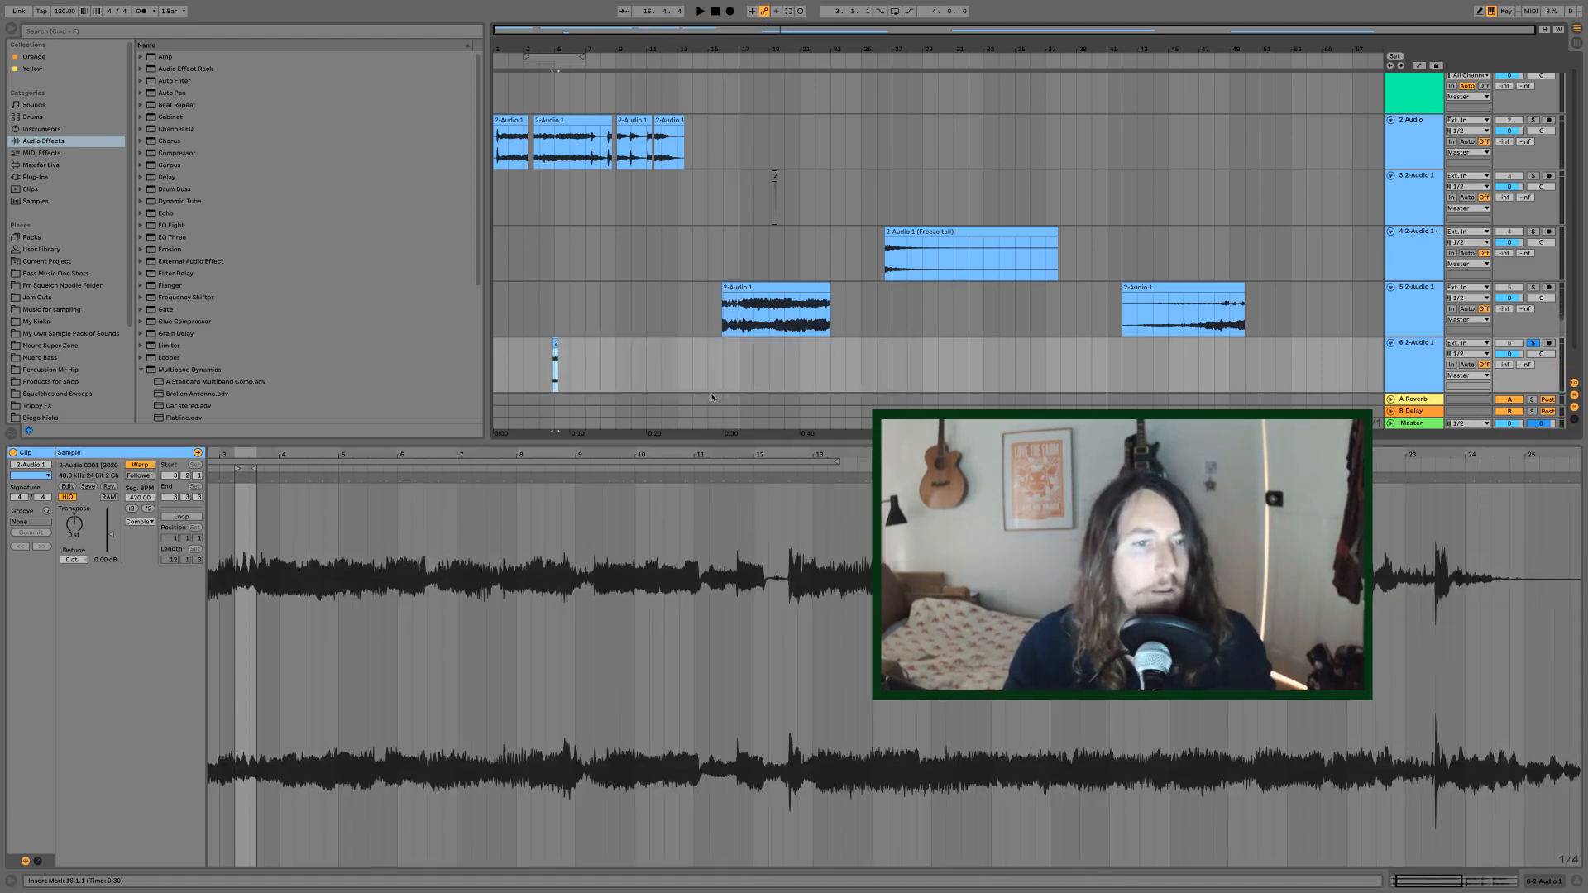
key("super+z")
- Audition the short slice on track 6 and consolidate it into its own clip
key("space")
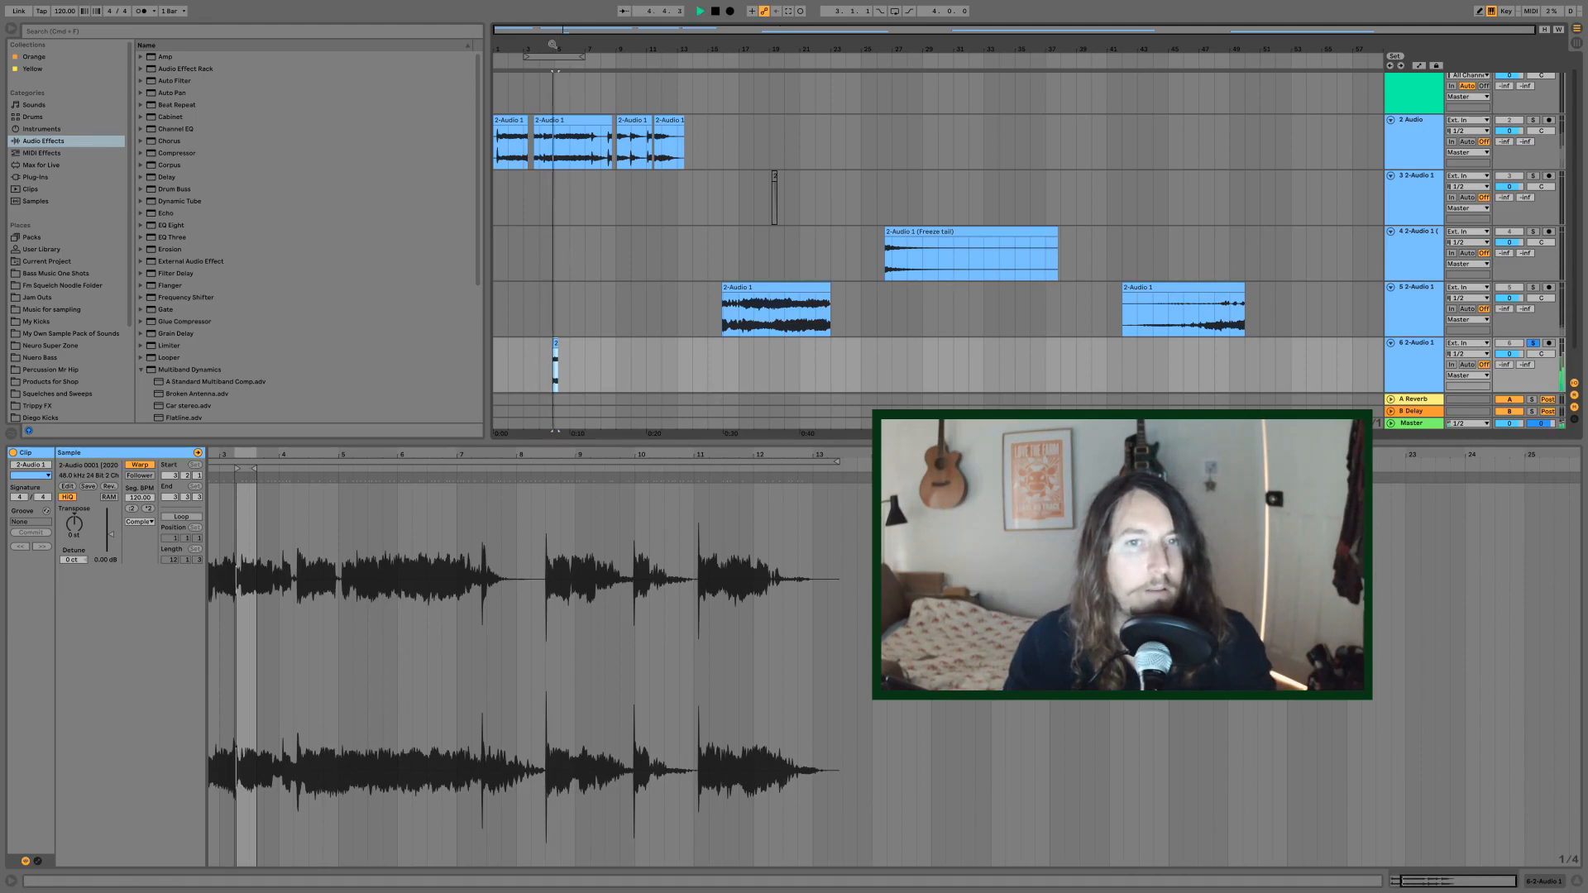
left_click_drag(552, 49, 697, 198)
key("space")
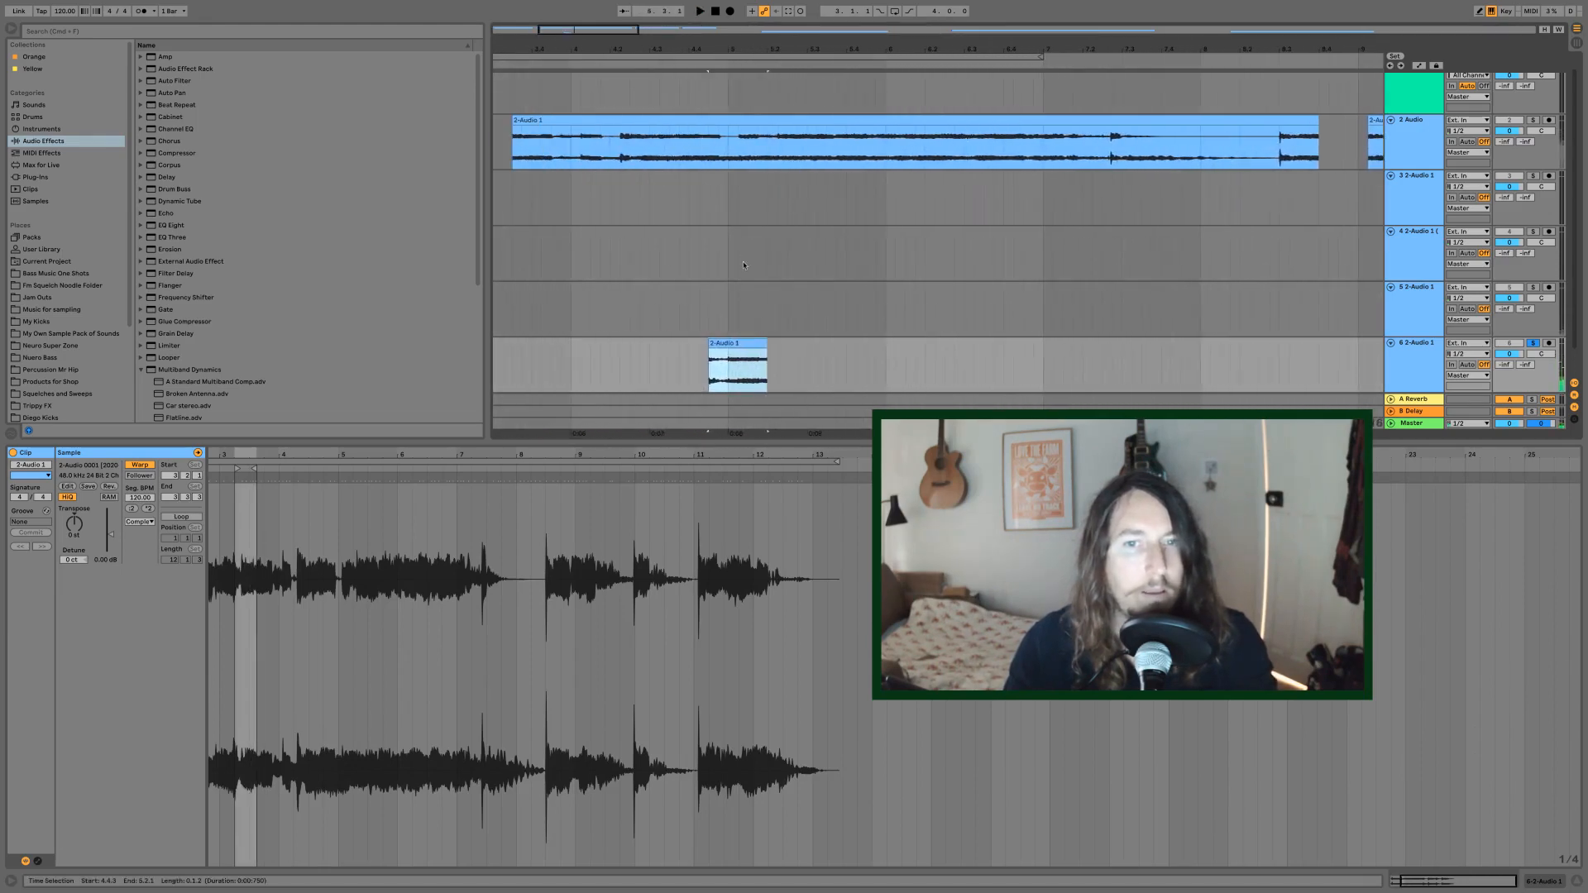
double_click(747, 345)
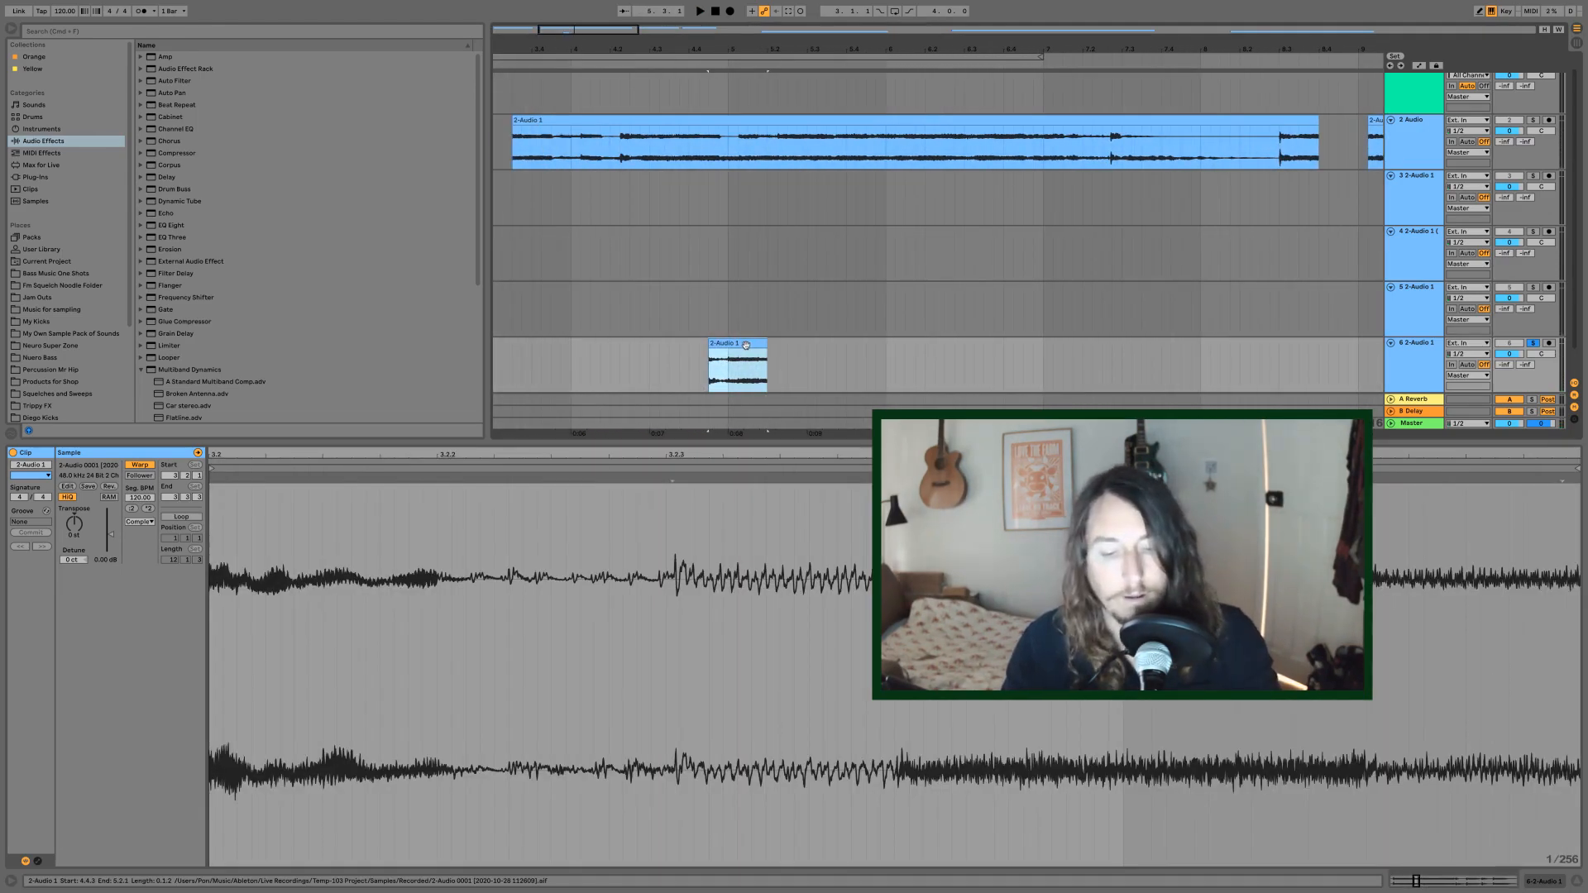
key("super+j")
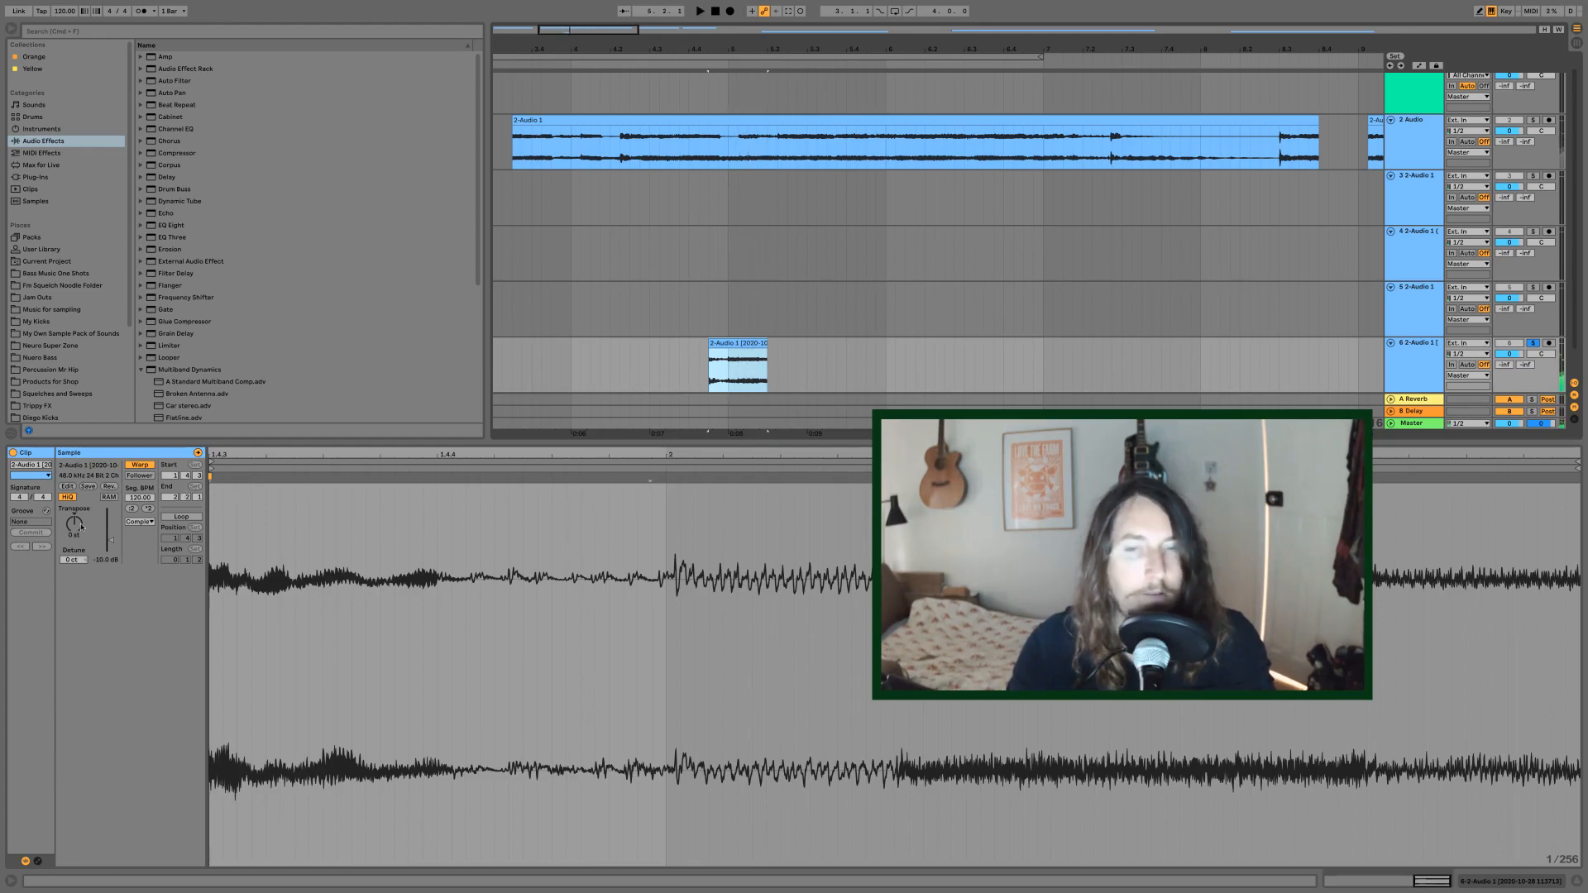
- Try transposing the consolidated clip while replaying it repeatedly, settling on about 28 st
mouse_move(73, 532)
left_mouse_down()
mouse_move(73, 509)
mouse_move(73, 530)
left_mouse_up()
key("space")
key("space")
key("space")
key("space")
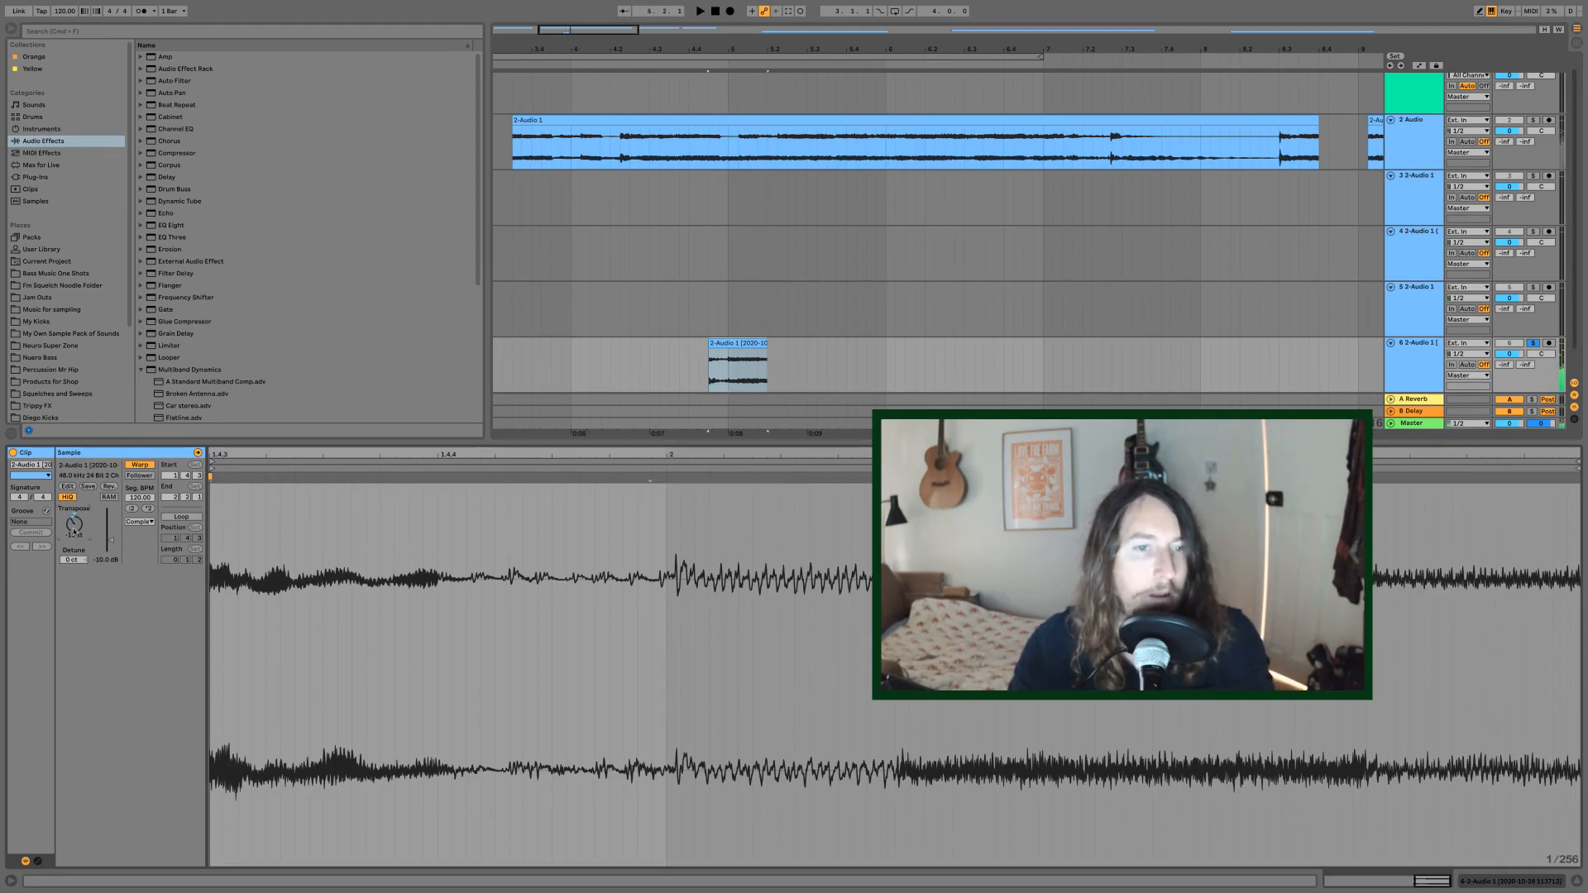
key("space")
key("space")
key("space")
key("space")
key("space")
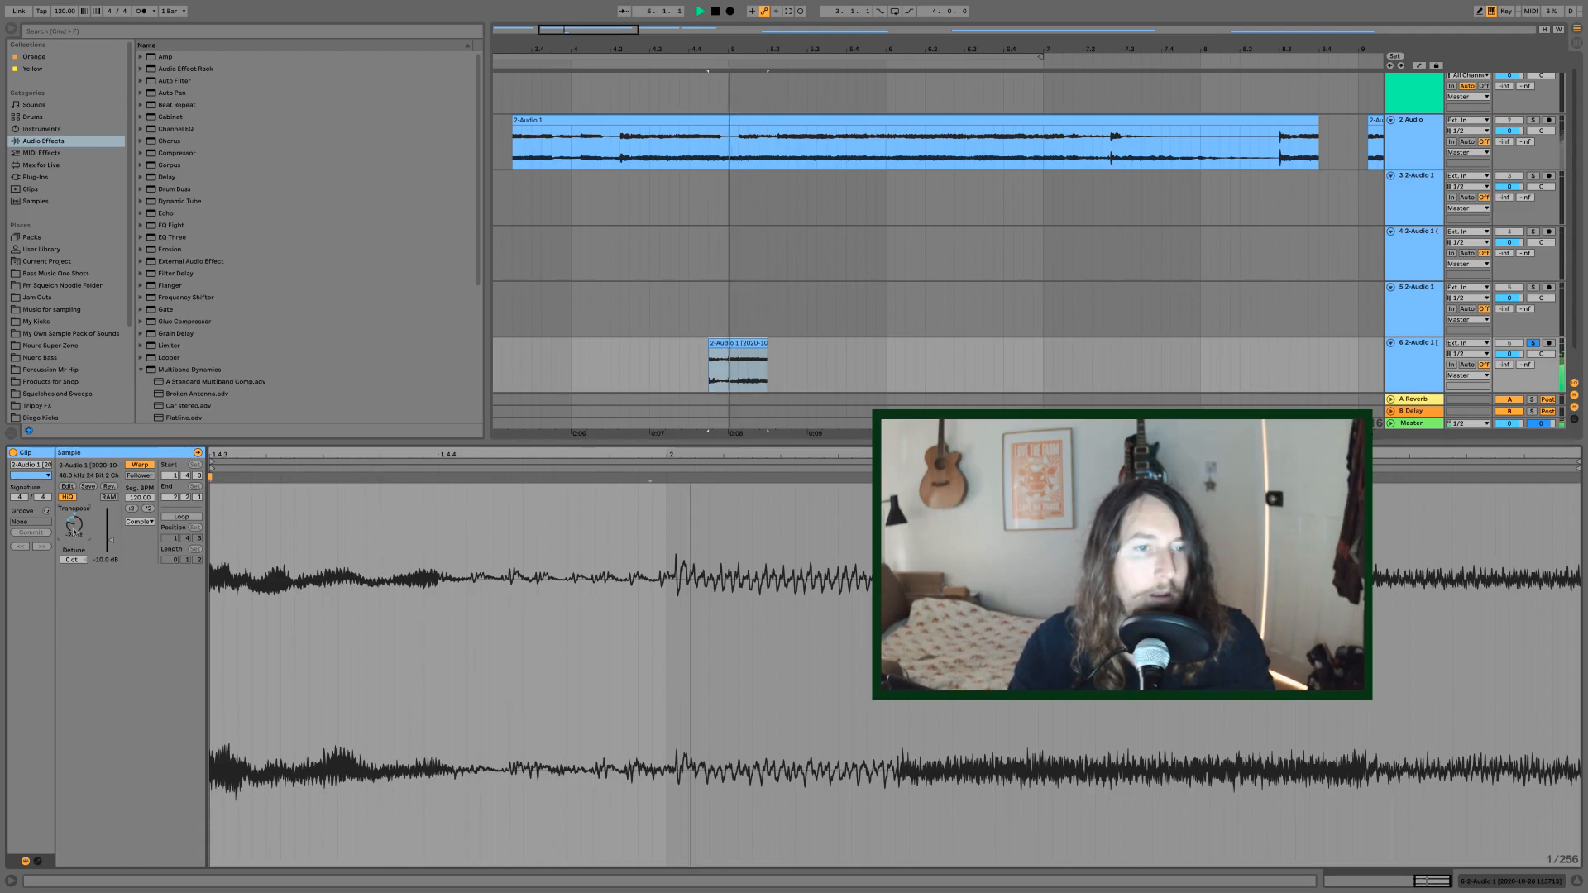
key("space")
mouse_move(74, 532)
left_mouse_down()
mouse_move(74, 510)
mouse_move(74, 543)
left_mouse_up()
key("space")
key("space")
key("space")
key("space")
key("space")
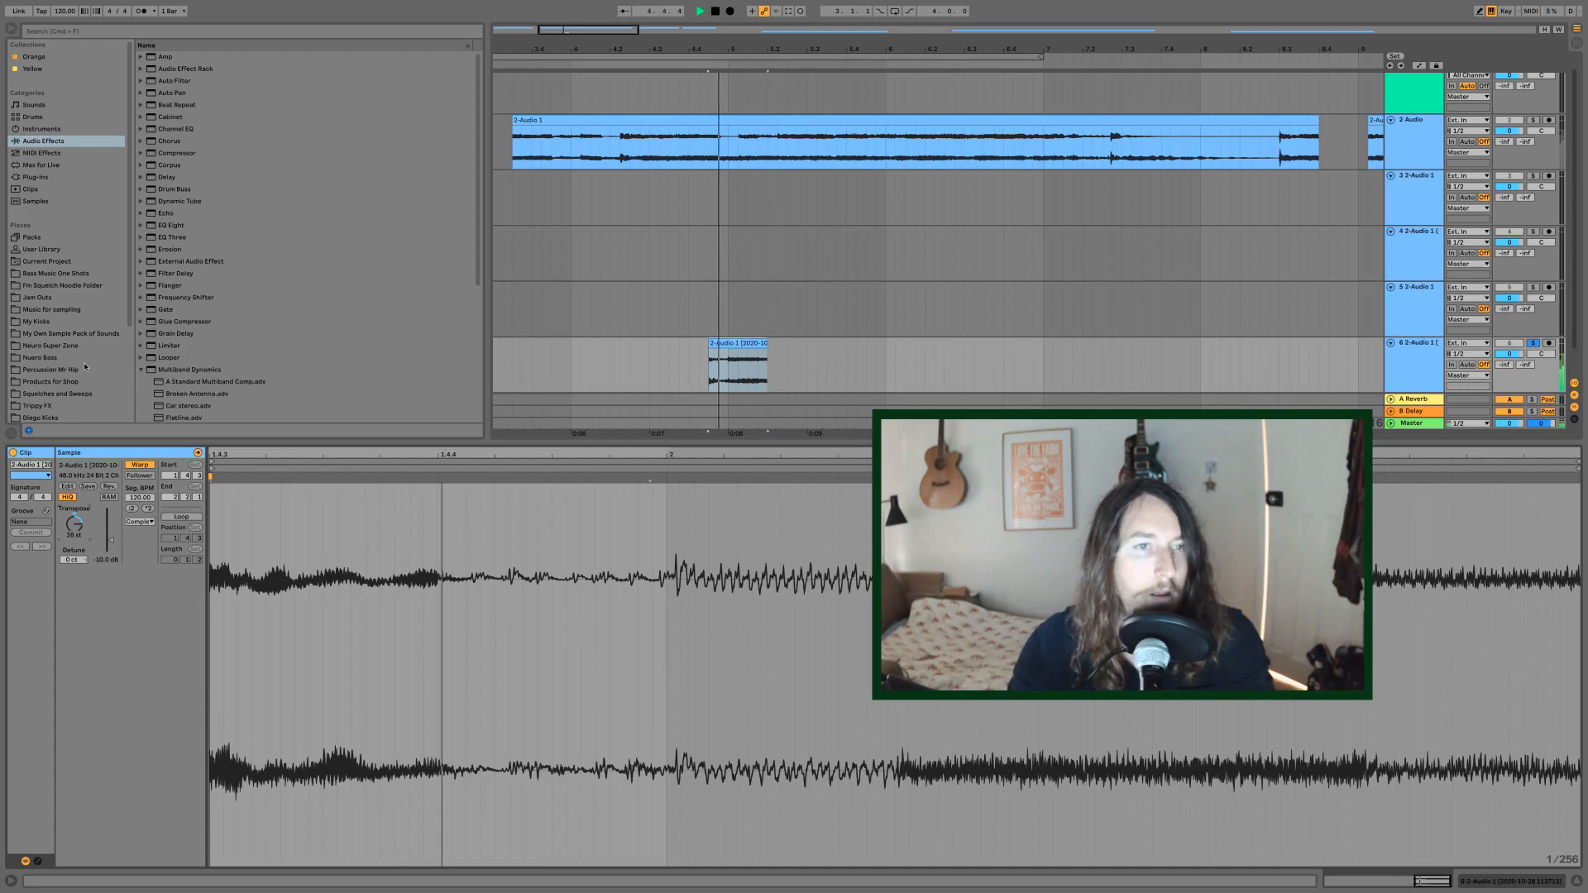
key("space")
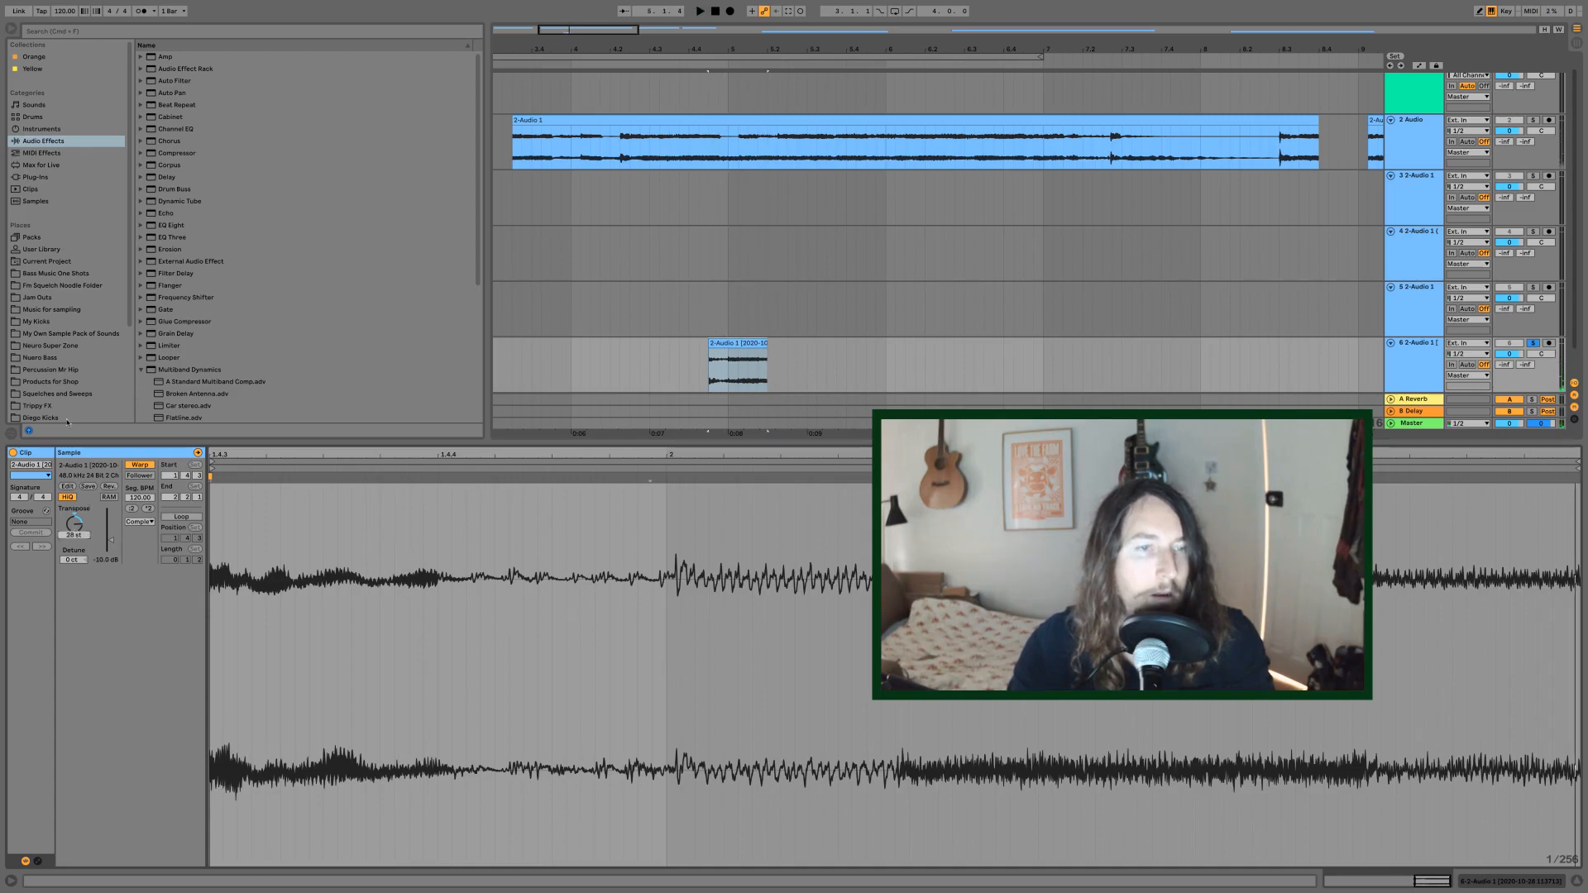
- Add the Max for Live Convolution Reverb to track 6
scroll(56, 248, "down", 5)
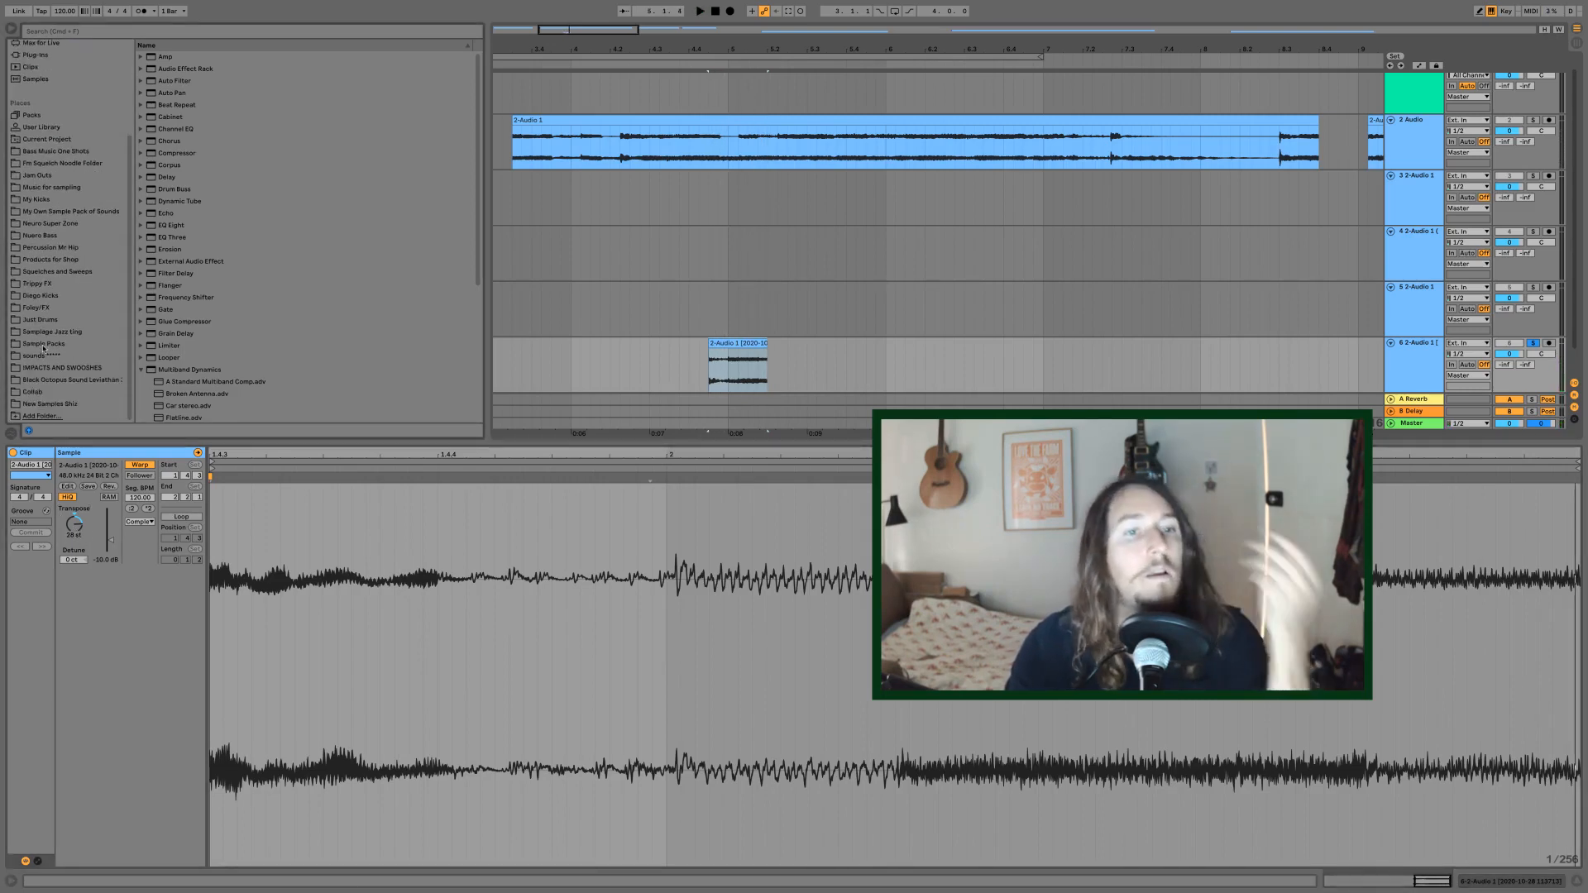
scroll(44, 348, "up", 5)
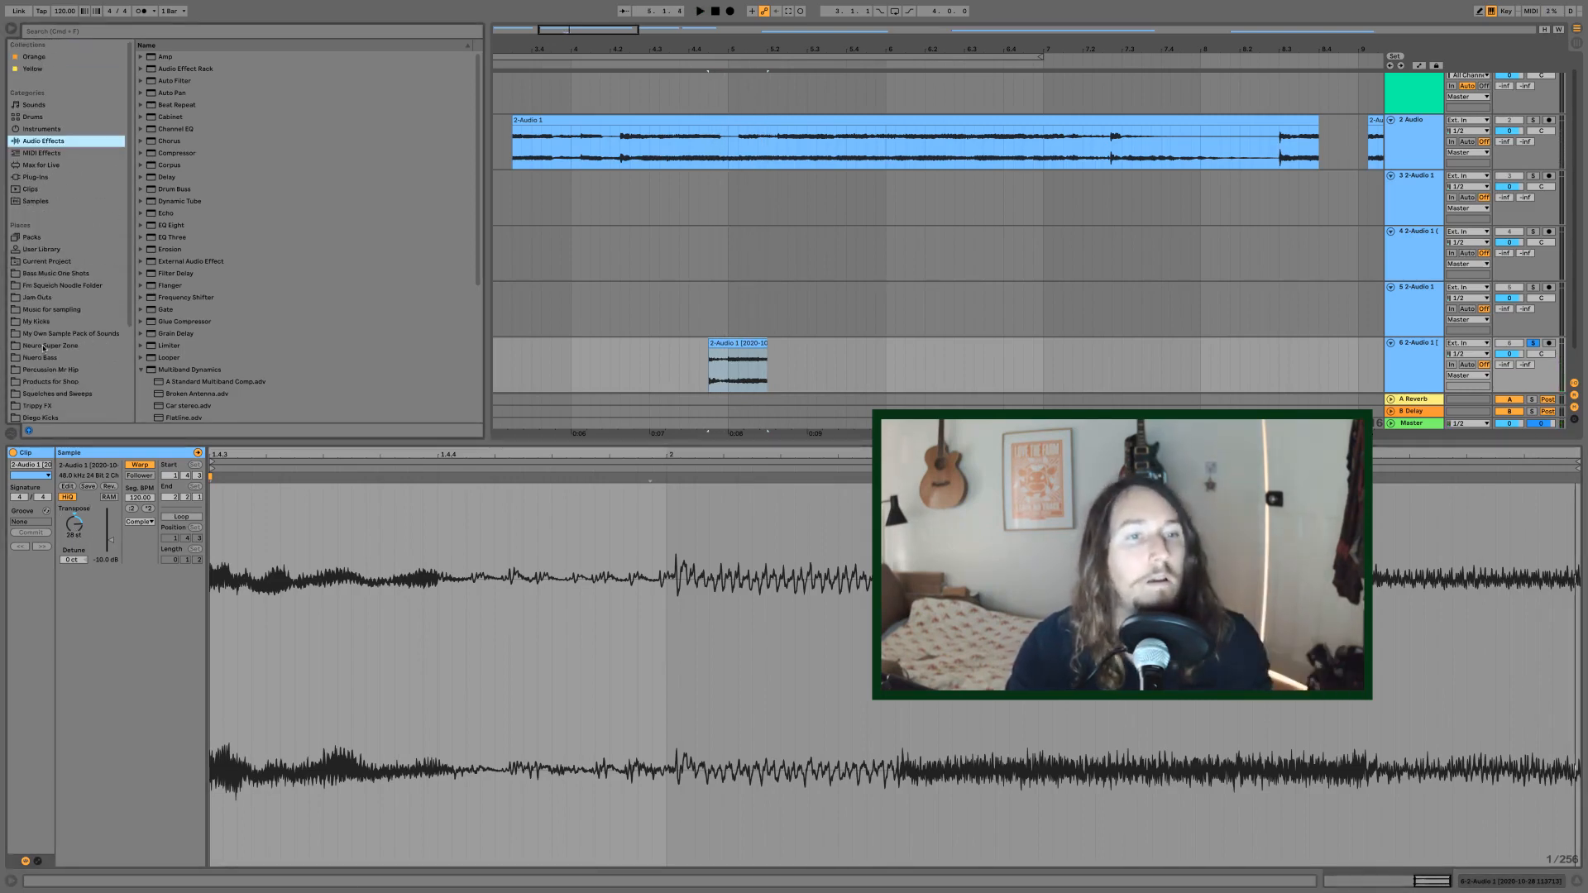
left_click(48, 166)
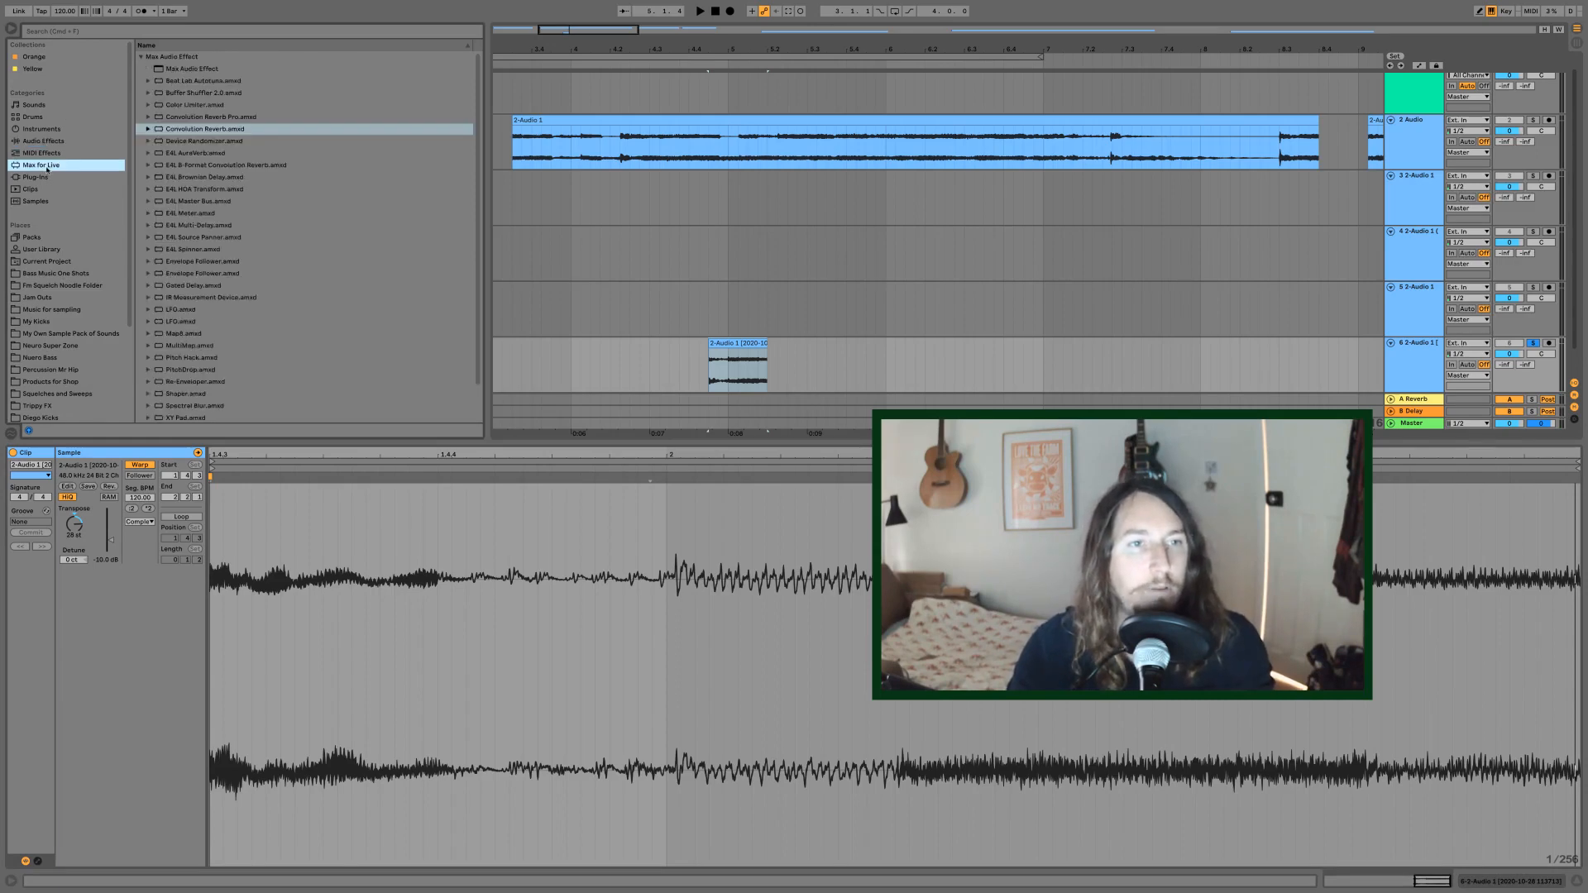
left_click(193, 128)
key("Return")
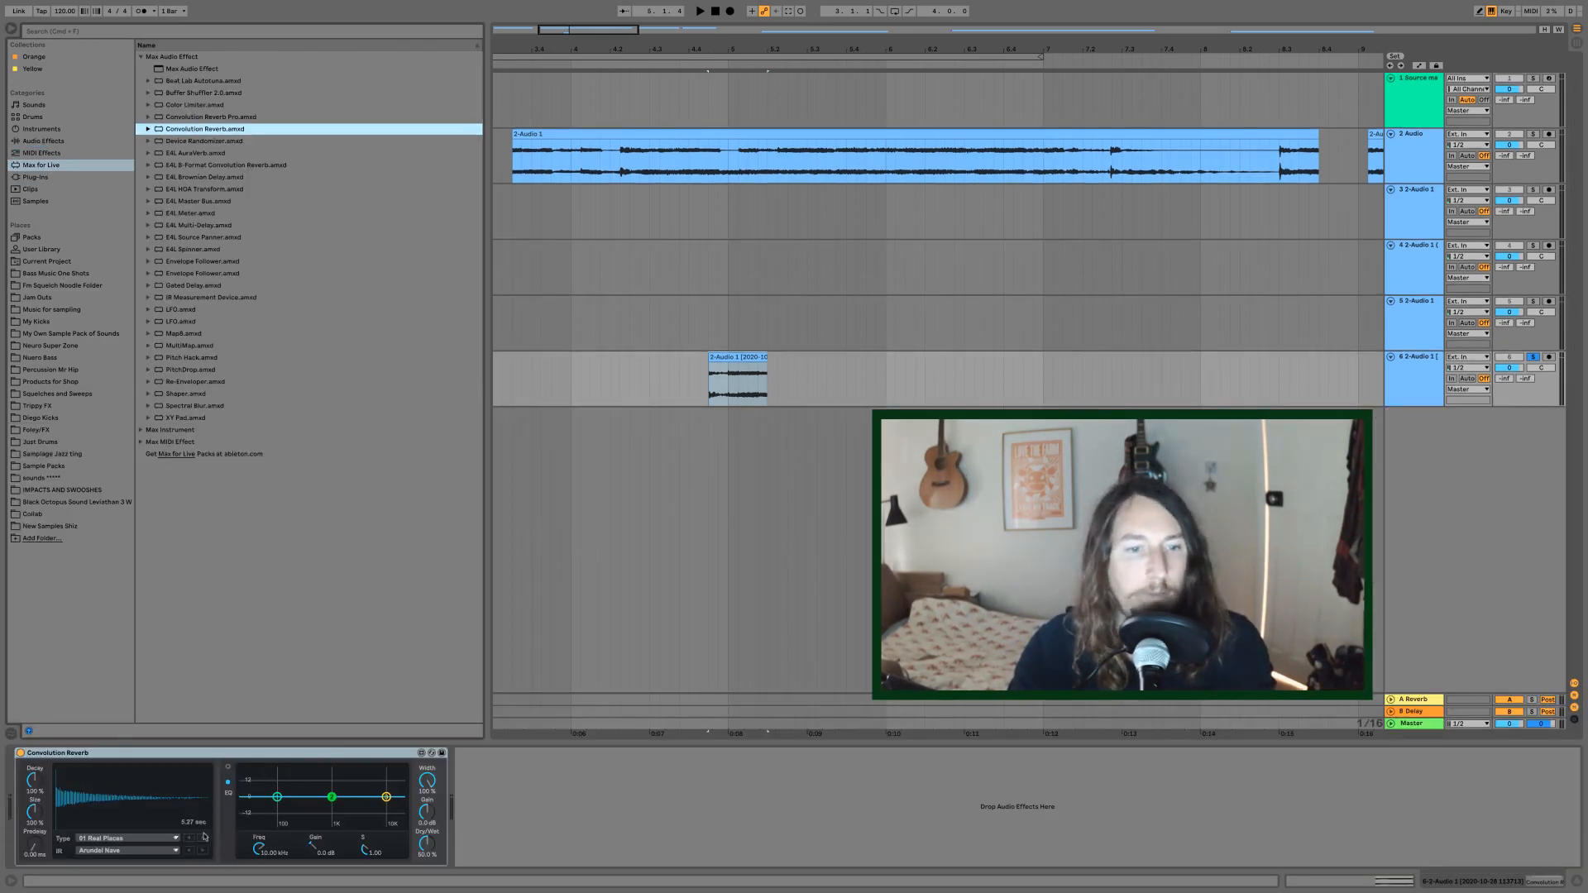
- Set the reverb to the Experimental type, try the ABLCR Chord 1 impulse response, choose EDSPT500 Reverse Nonlinear LR, and audition the clip
left_click(151, 838)
left_click(107, 827)
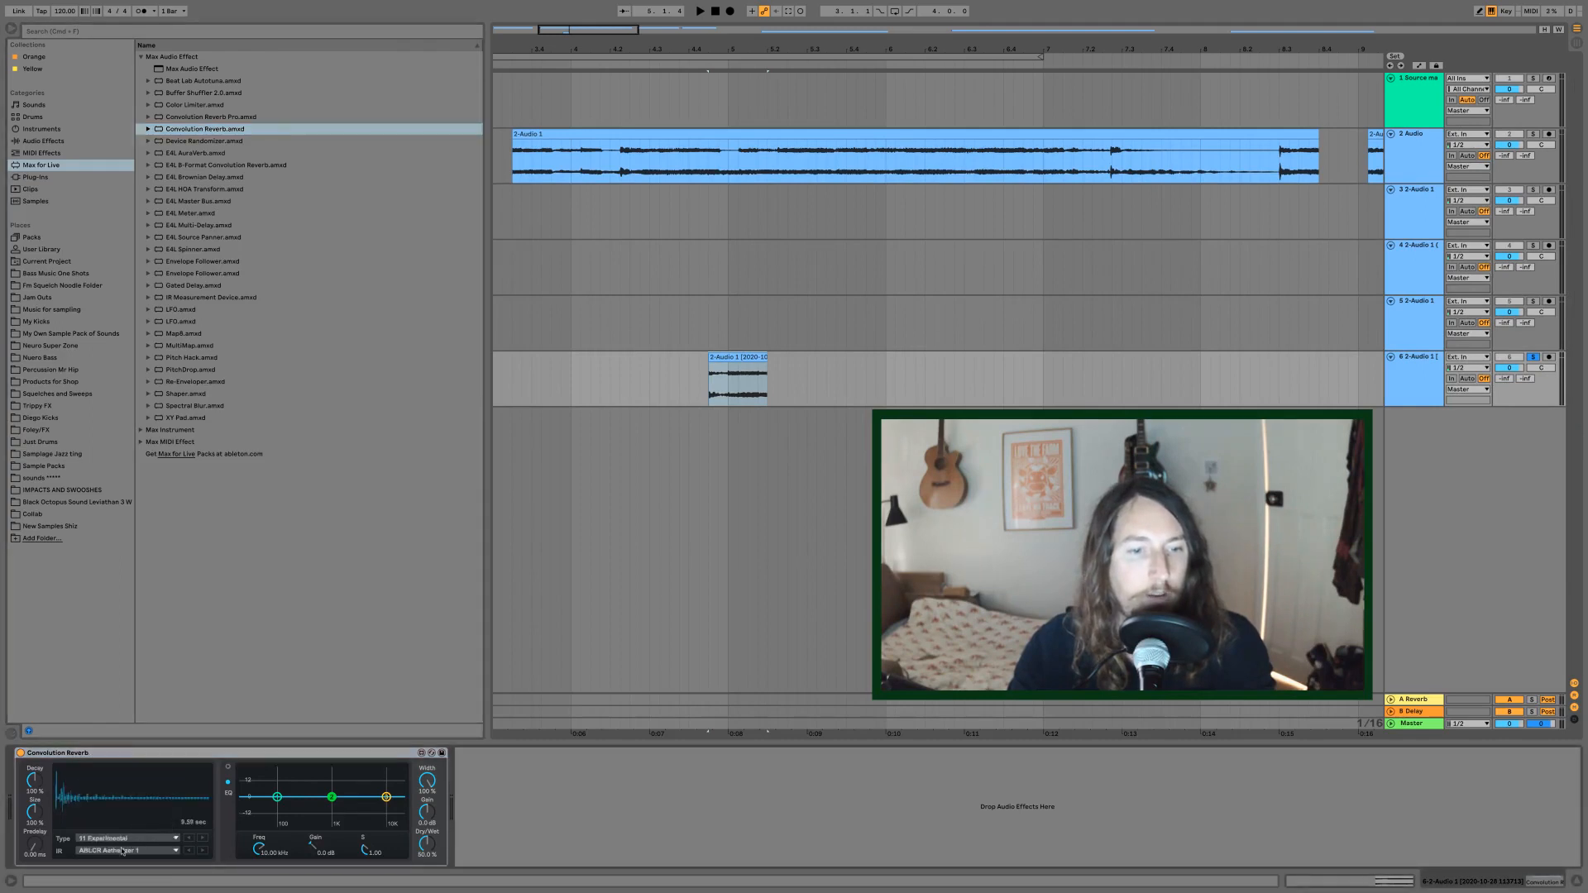
left_click(122, 851)
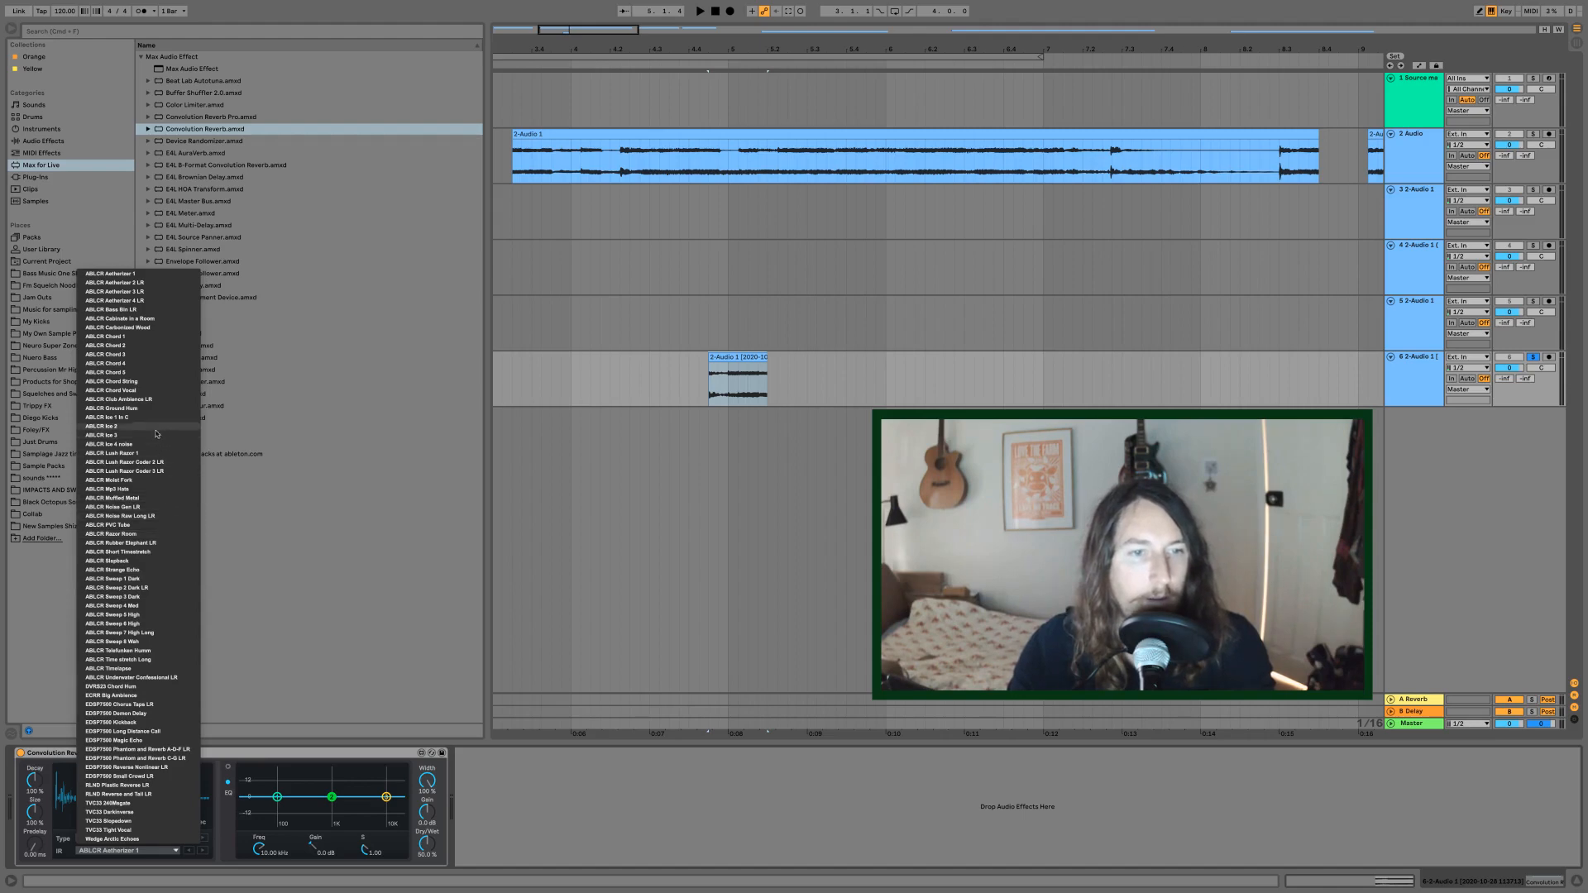
left_click(163, 337)
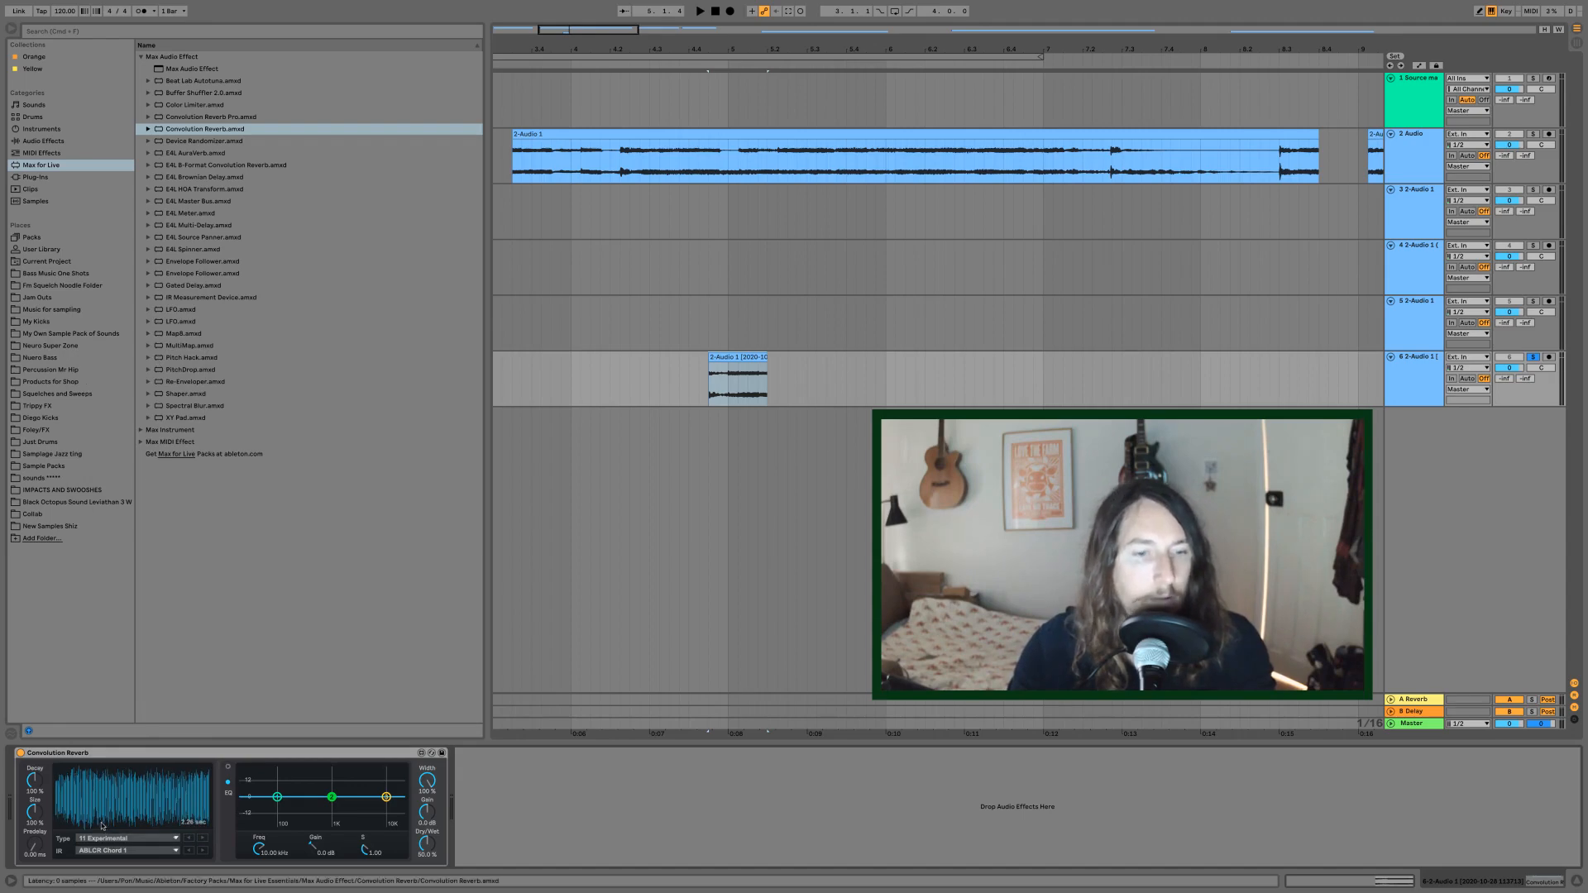
left_click(128, 851)
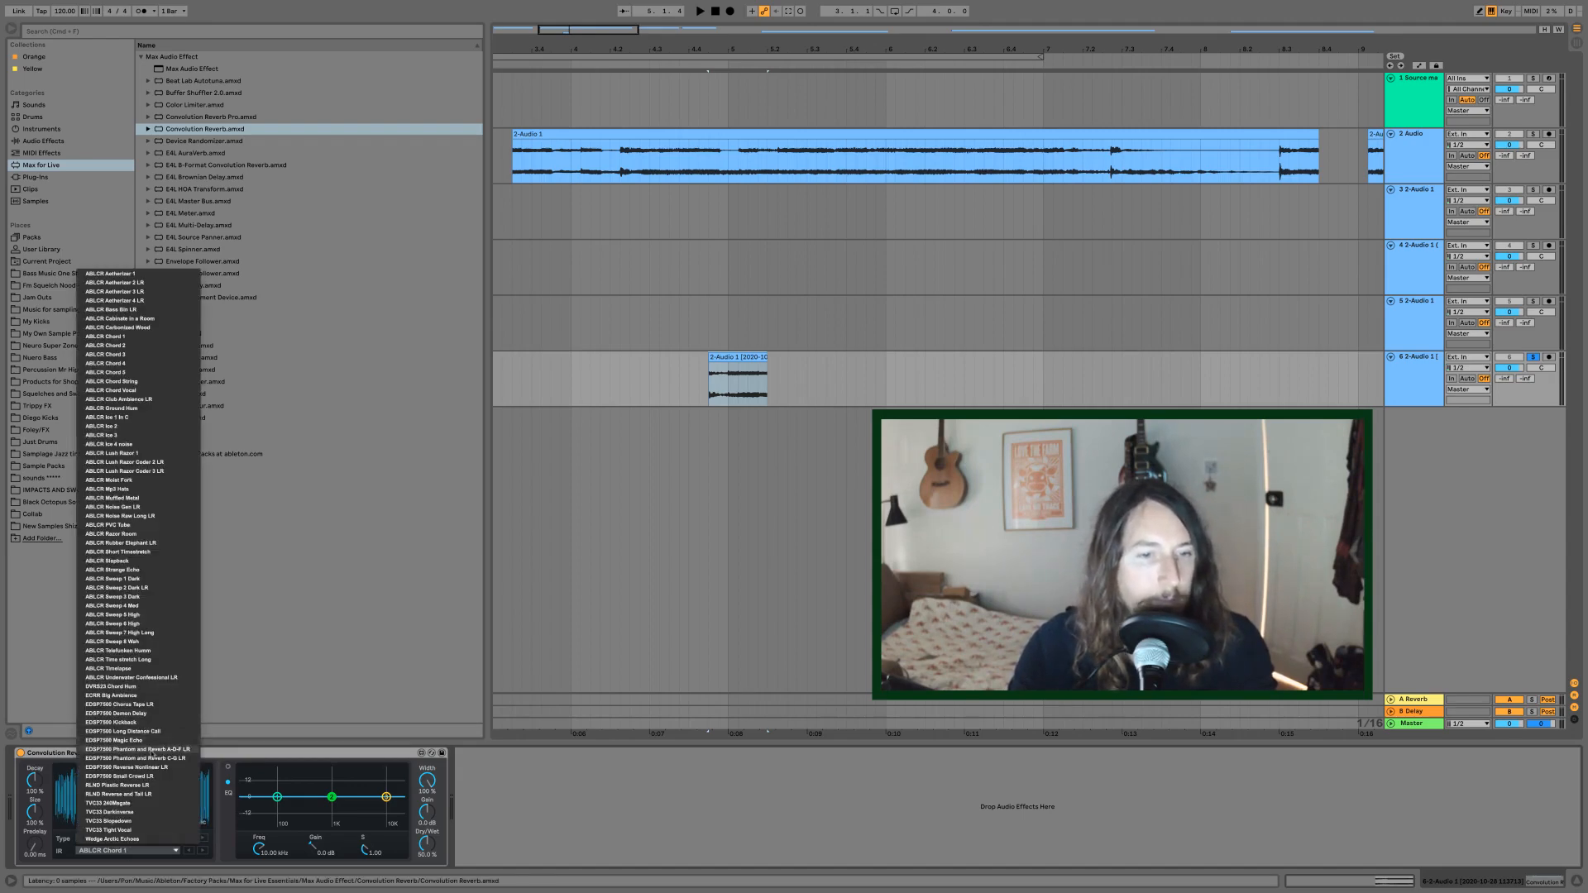
left_click(134, 770)
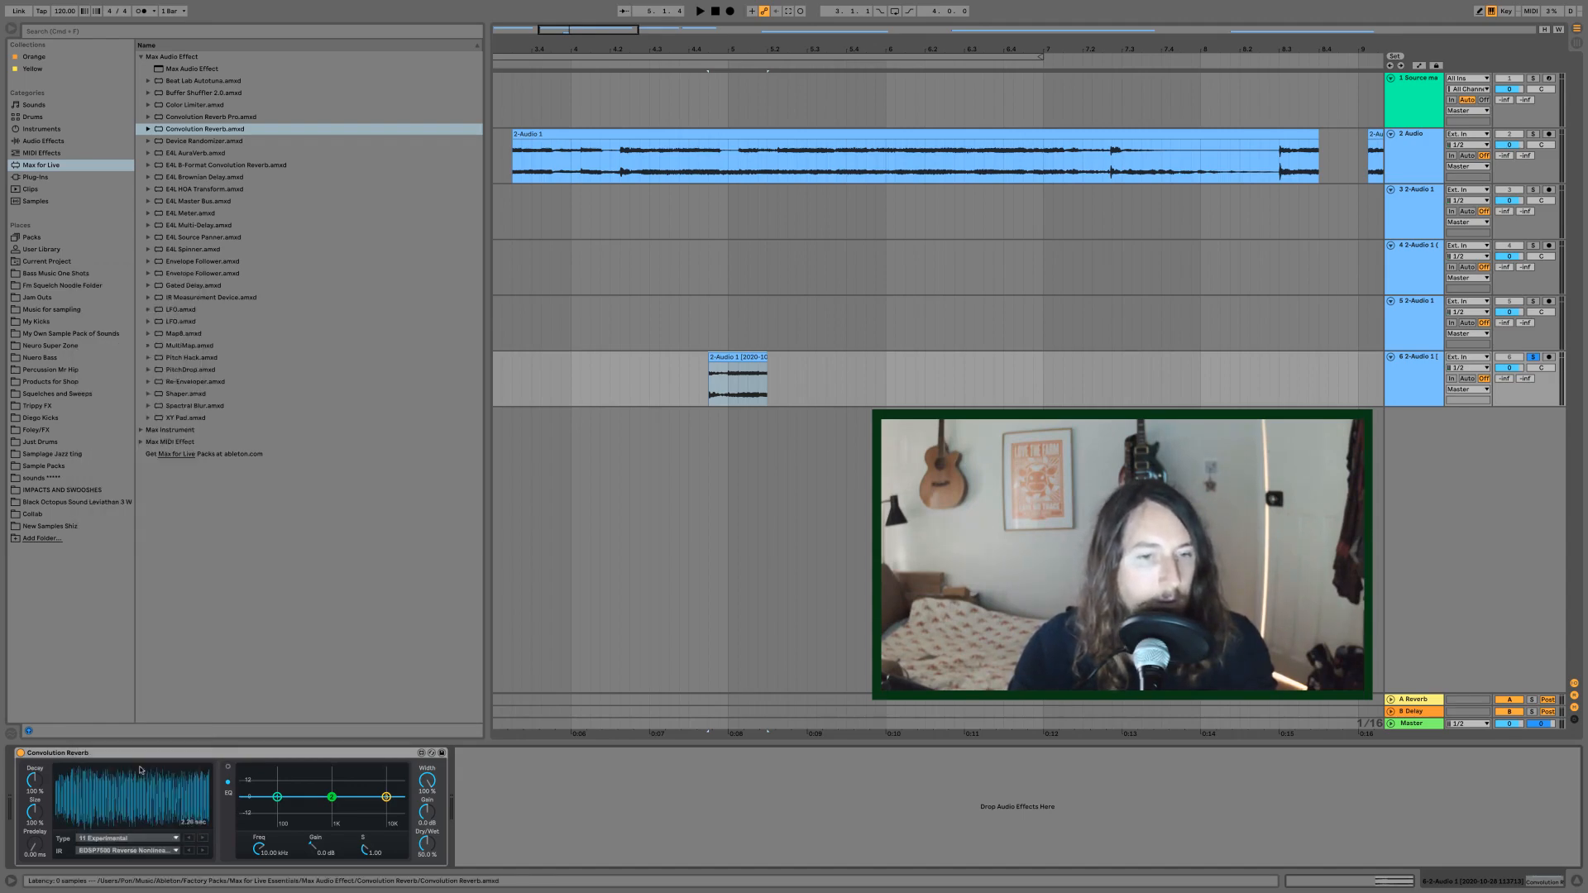
key("space")
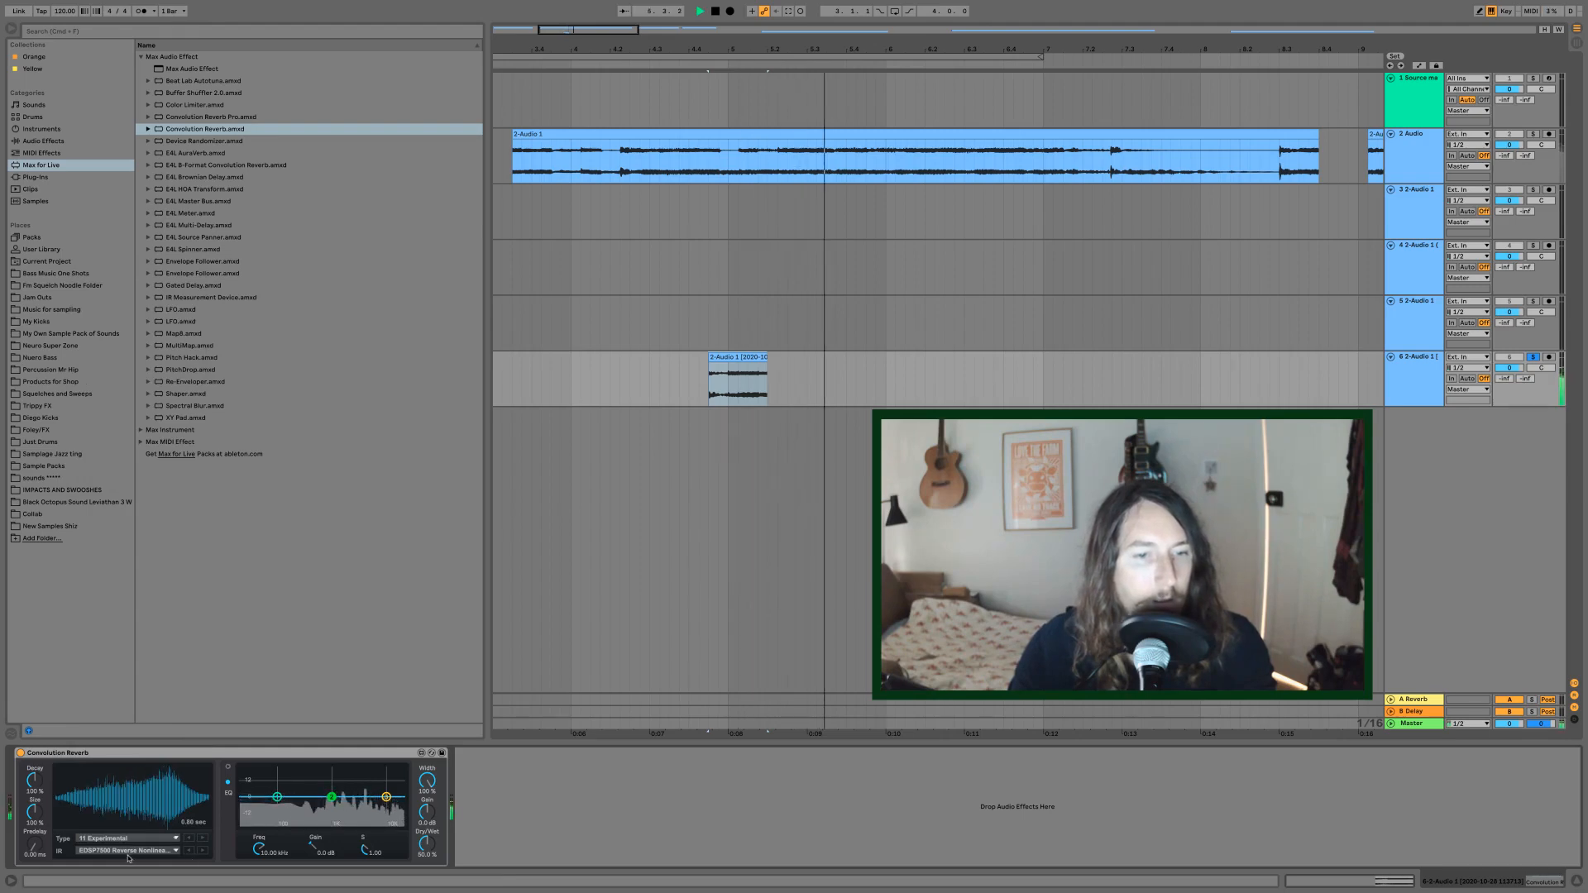
- Switch the Convolution Reverb to the Real Places type with the Hamilton Mausoleum impulse response and audition the clip
left_click(170, 853)
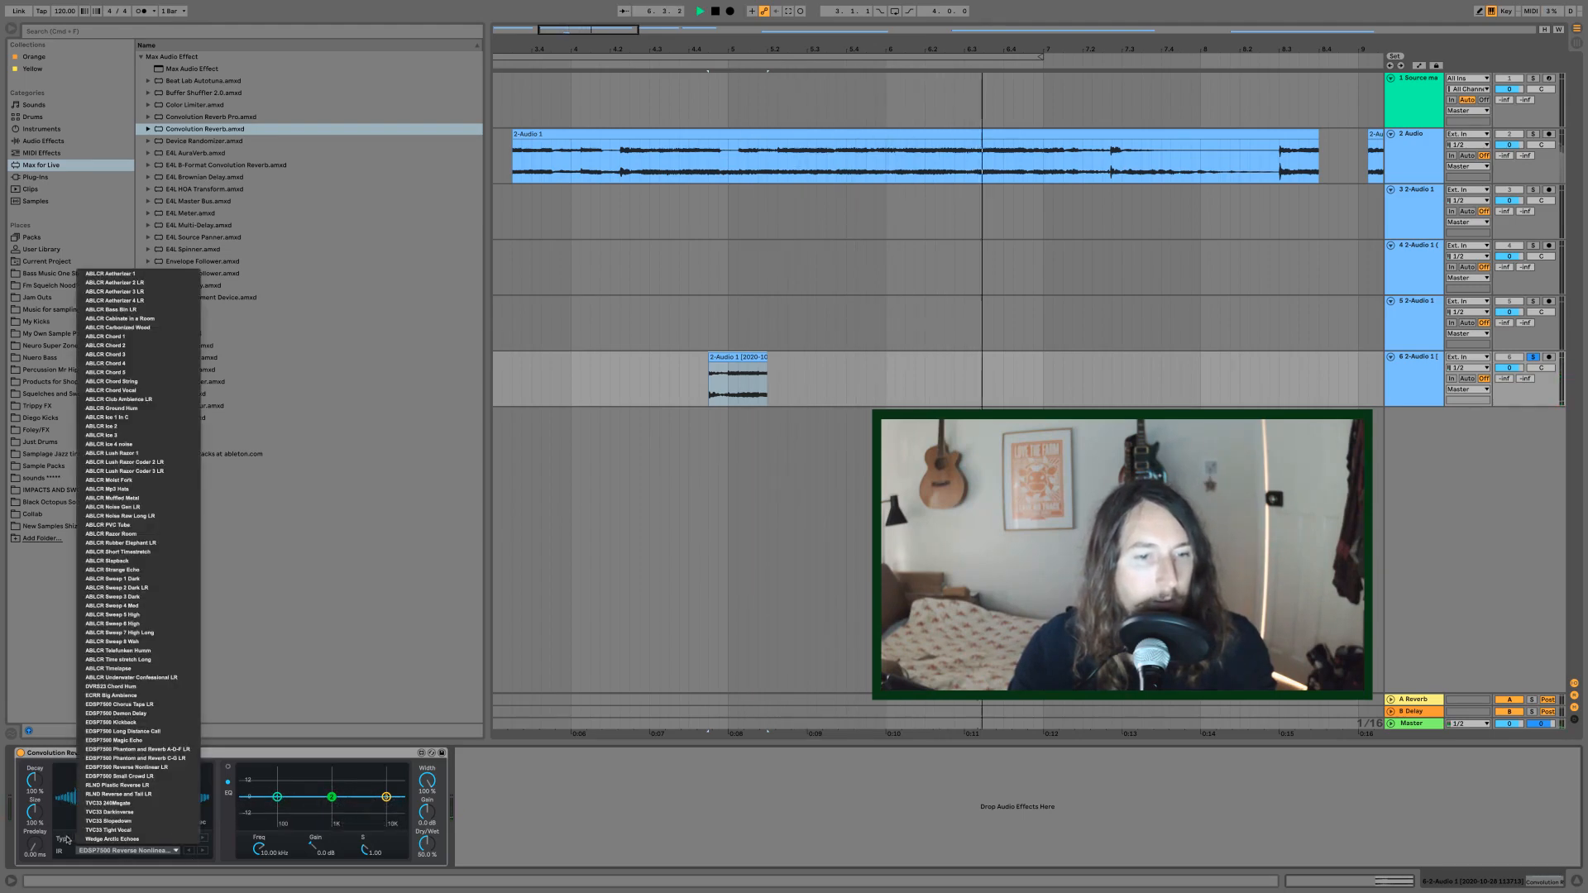
left_click(91, 839)
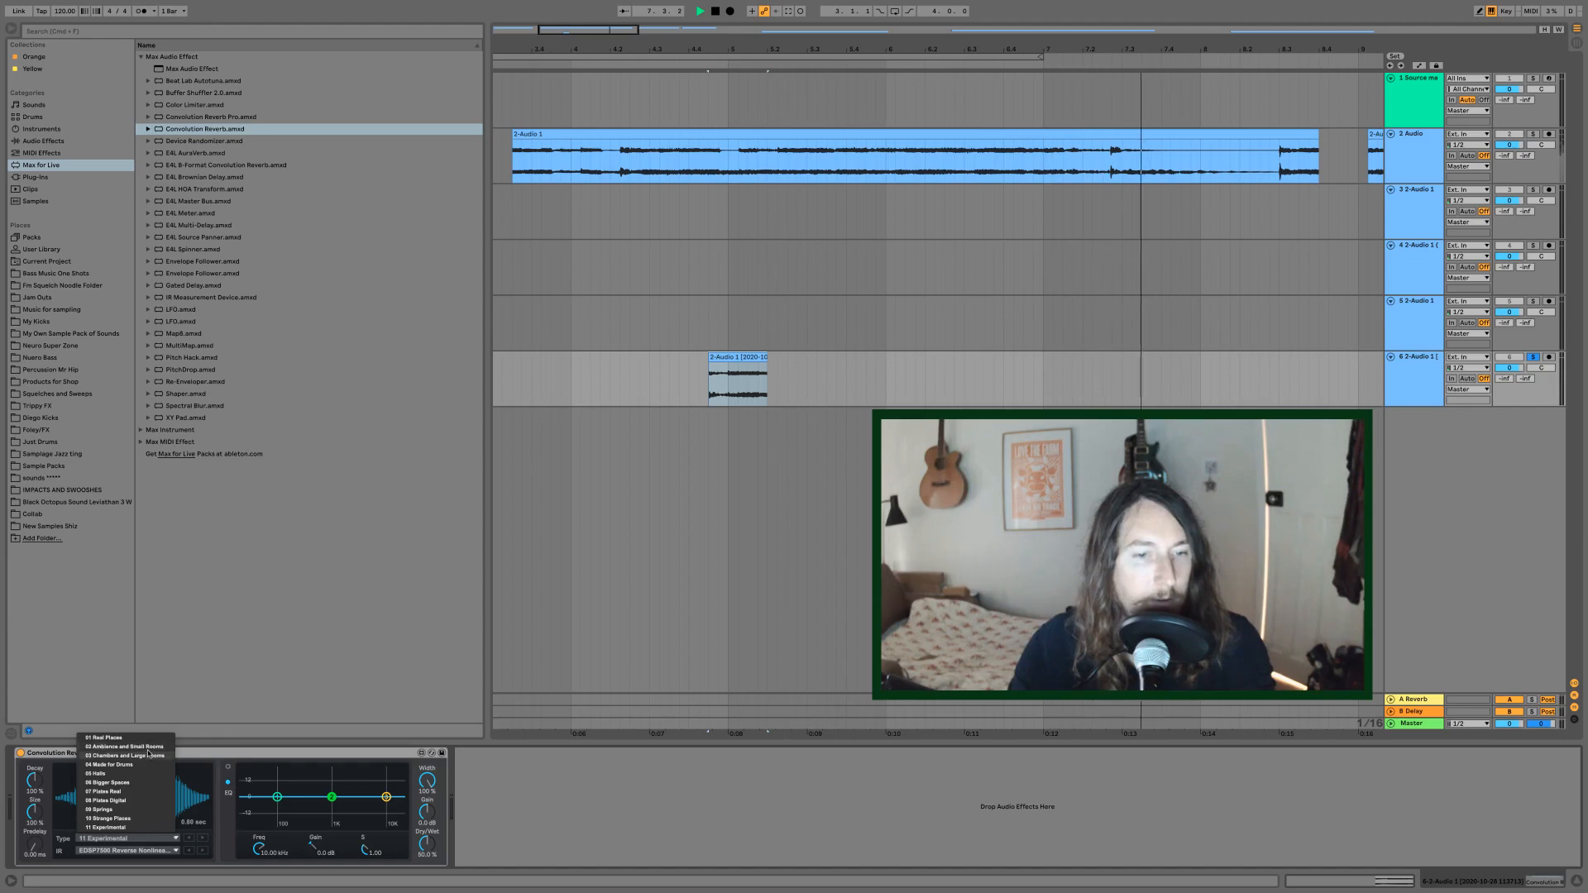
left_click(103, 737)
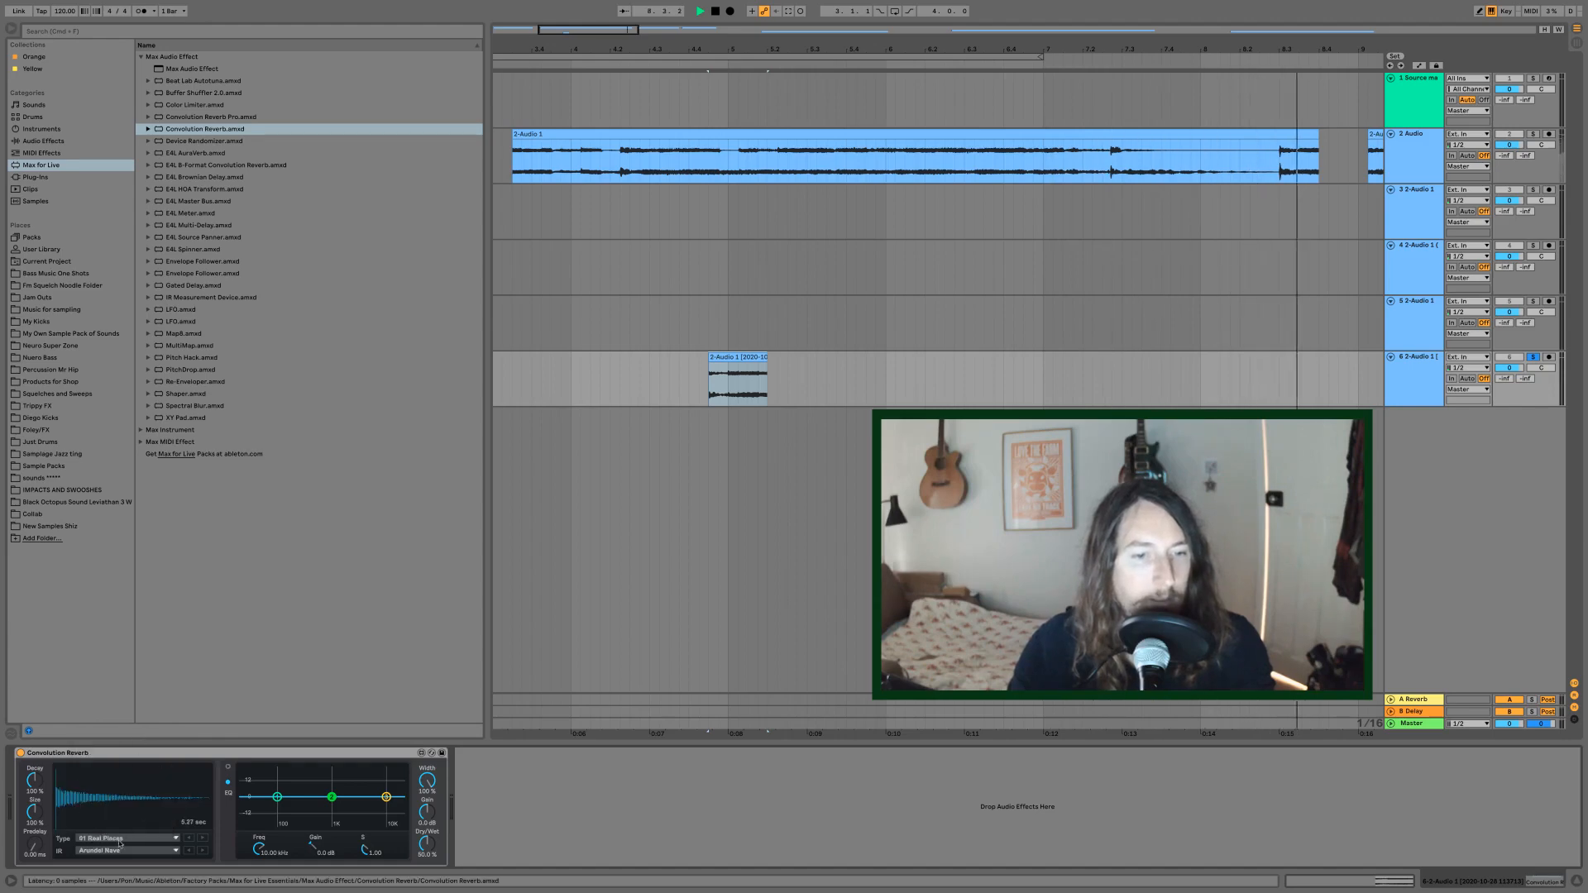
left_click(120, 849)
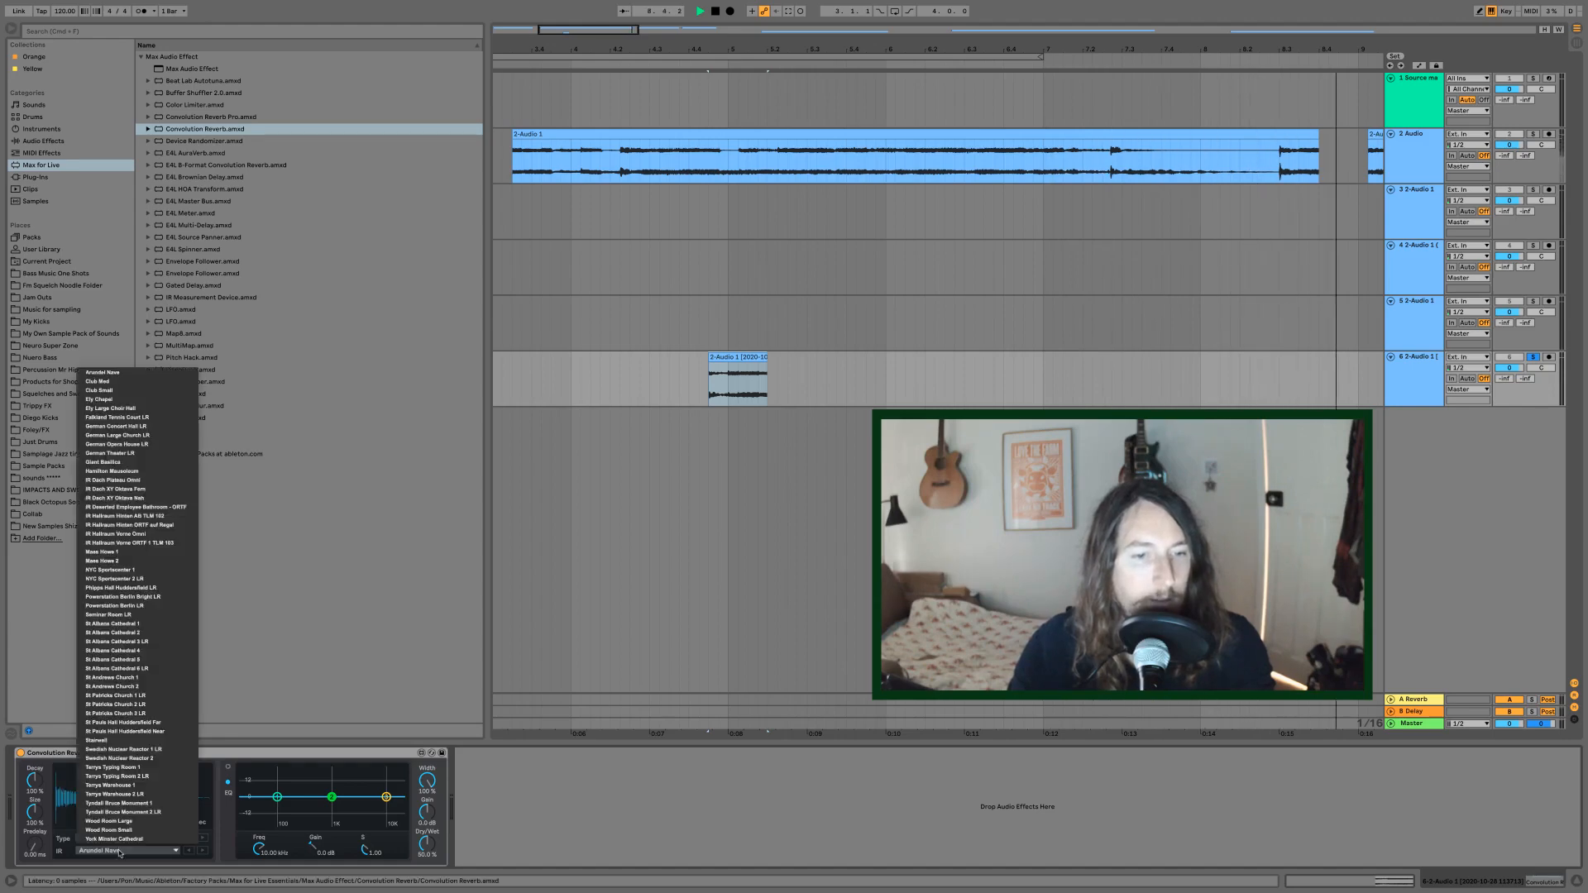
left_click(142, 471)
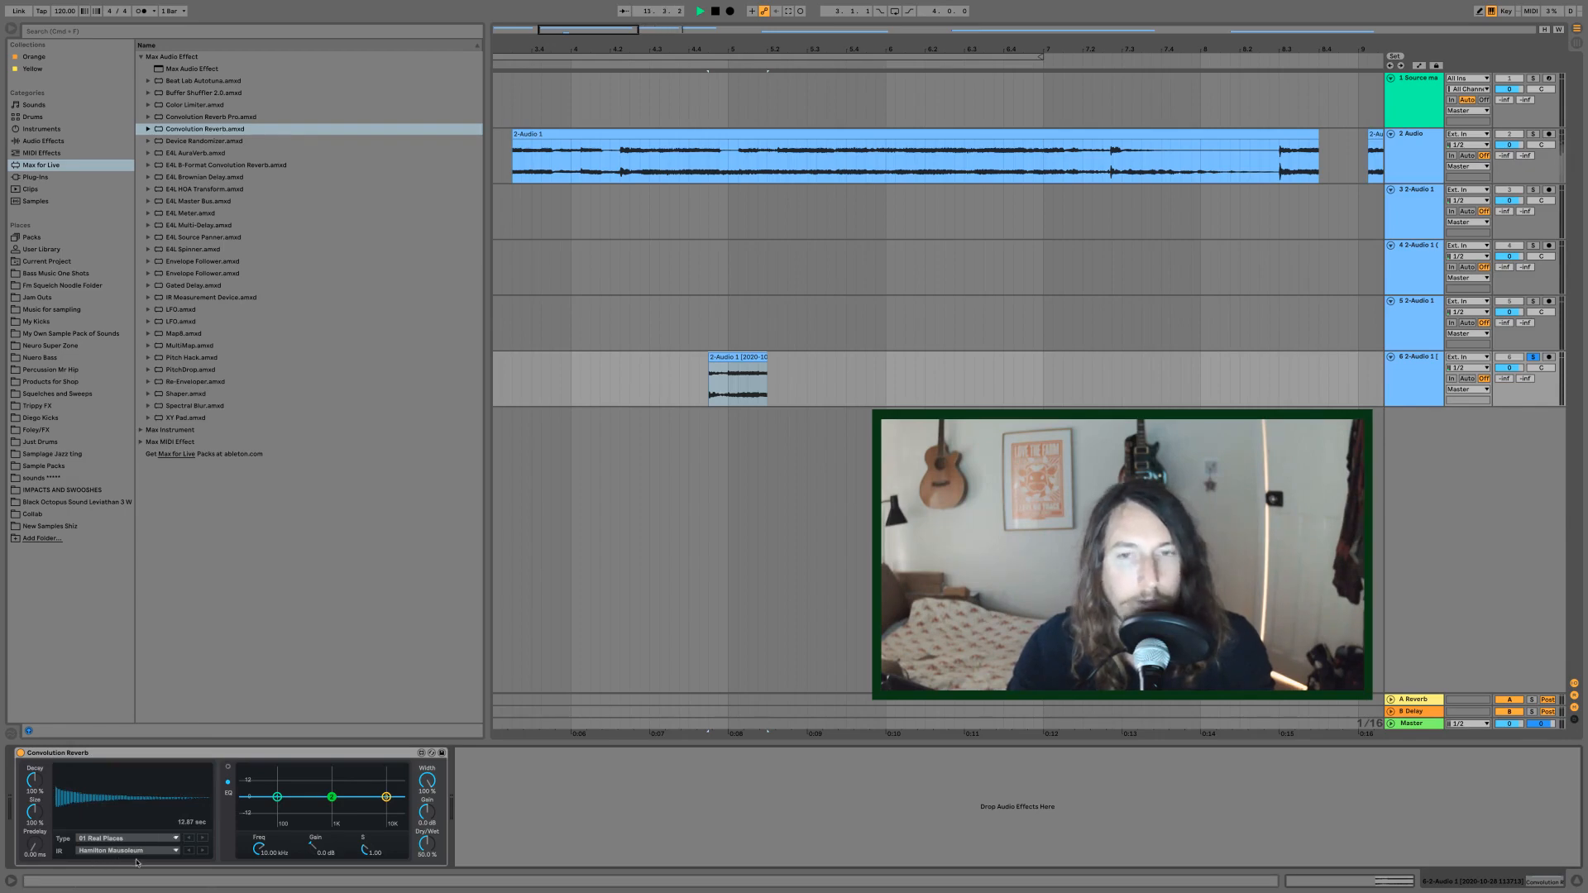
key("space")
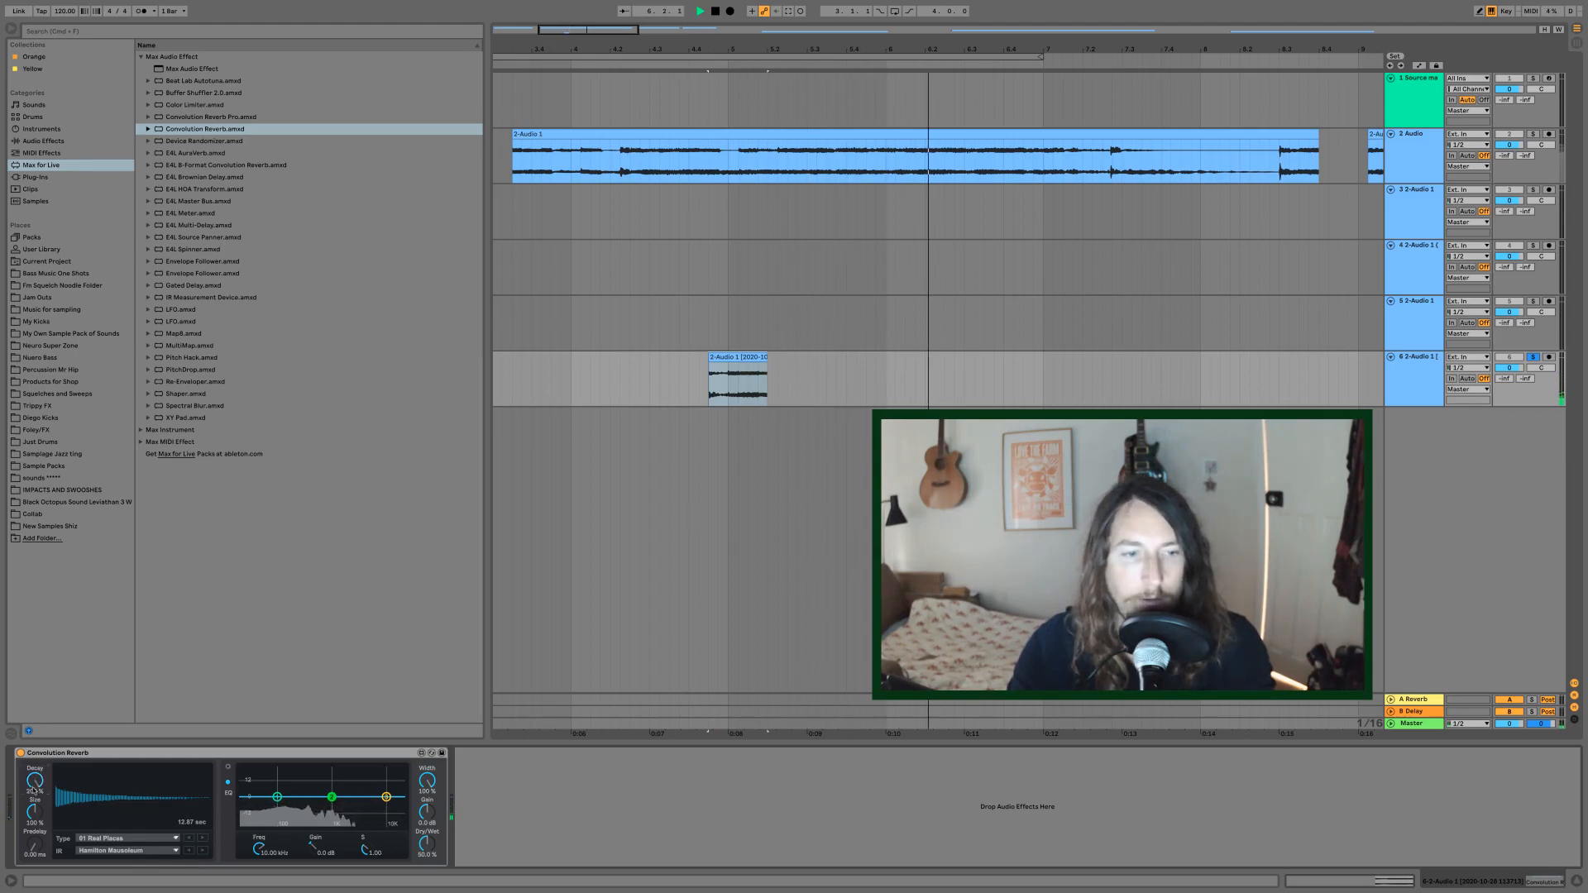
- Raise the Convolution Reverb's size to lengthen the impulse response and replay the clip through it
left_click_drag(34, 812, 33, 745)
key("space")
key("space")
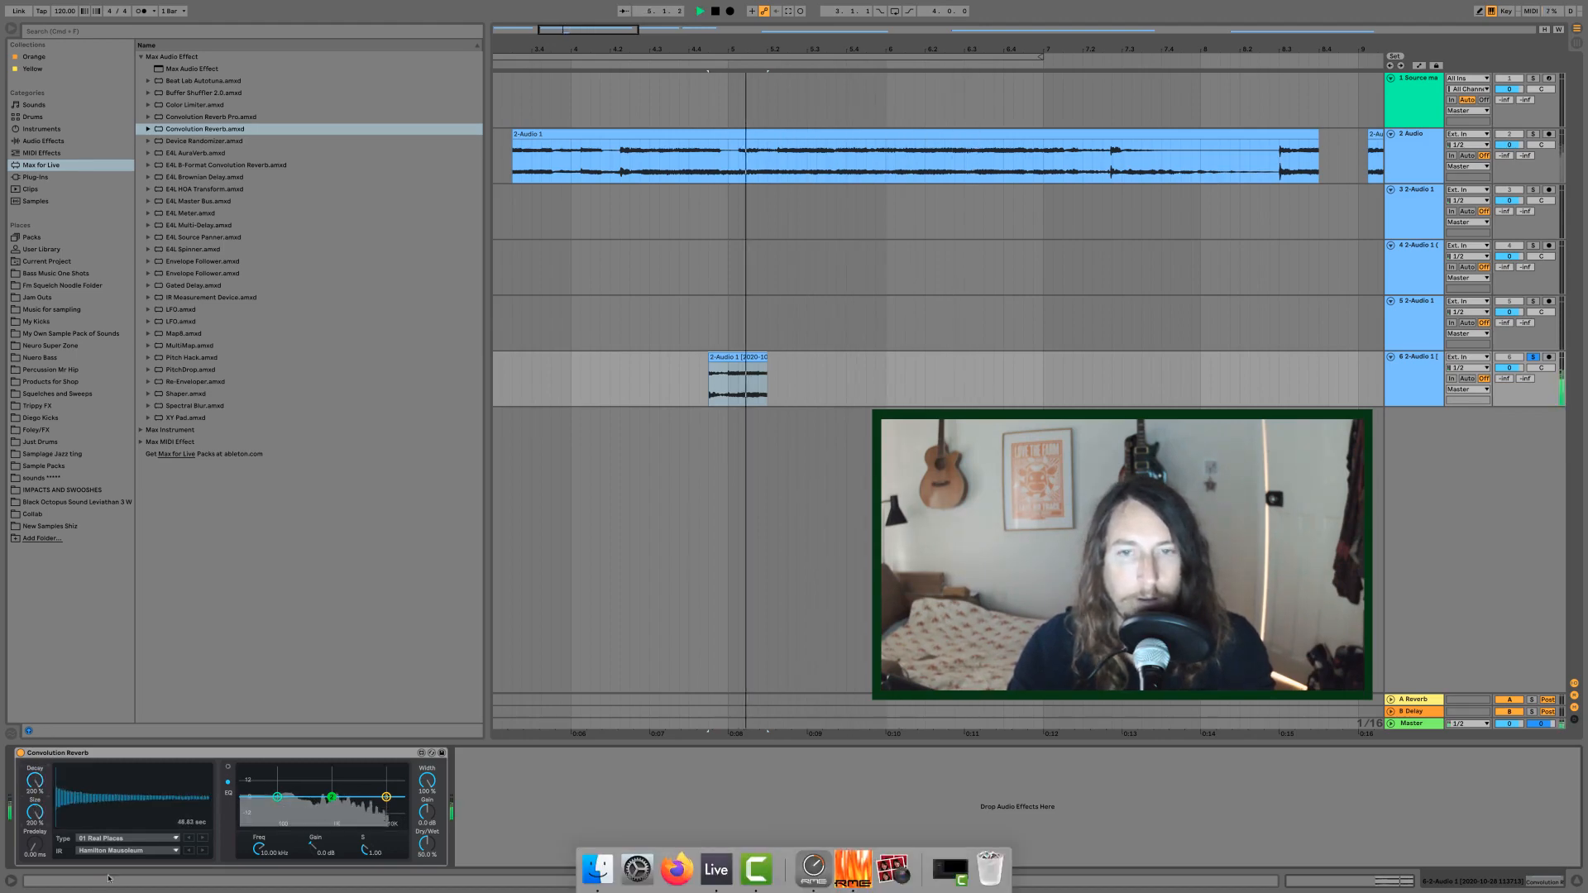
key("space")
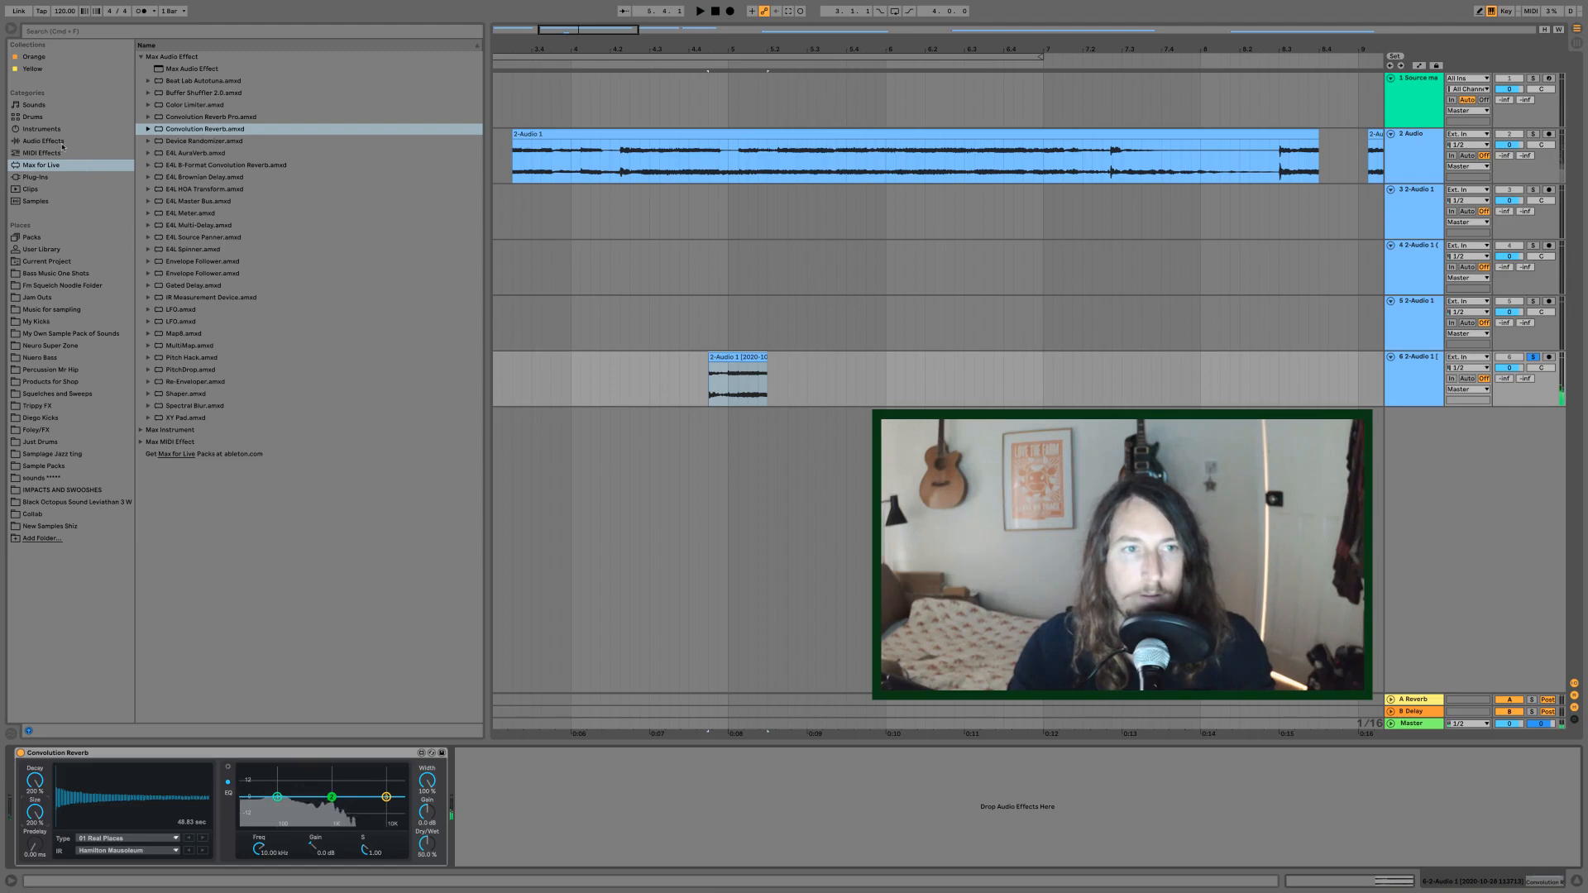
- Replay the clip on track 6 and add an Auto Pan and an Auto Filter after the Convolution Reverb
left_click(62, 144)
key("space")
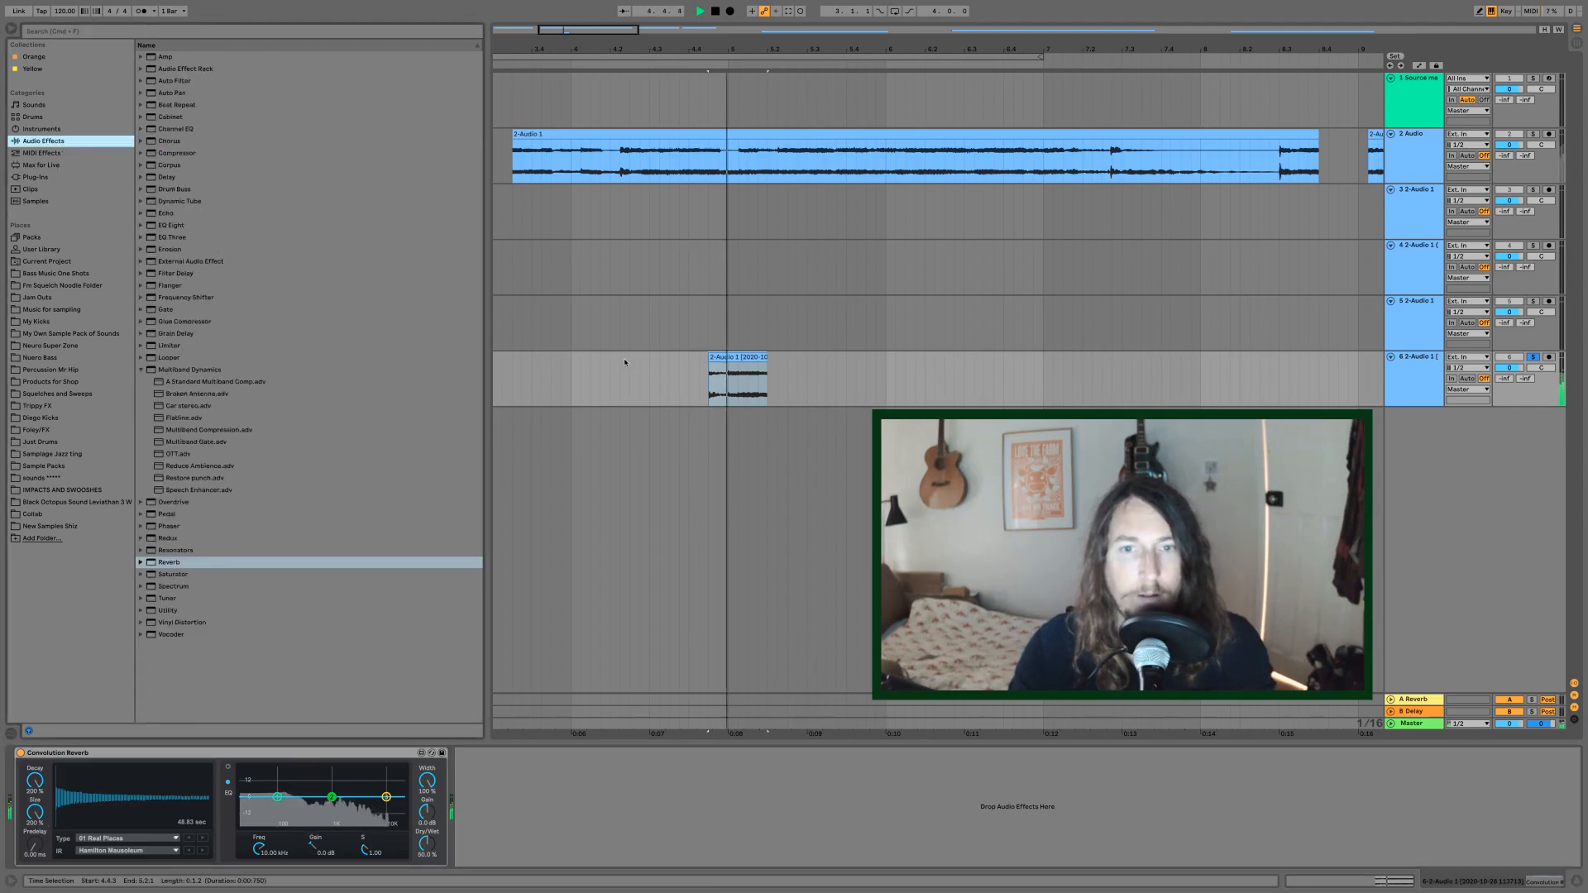
key("space")
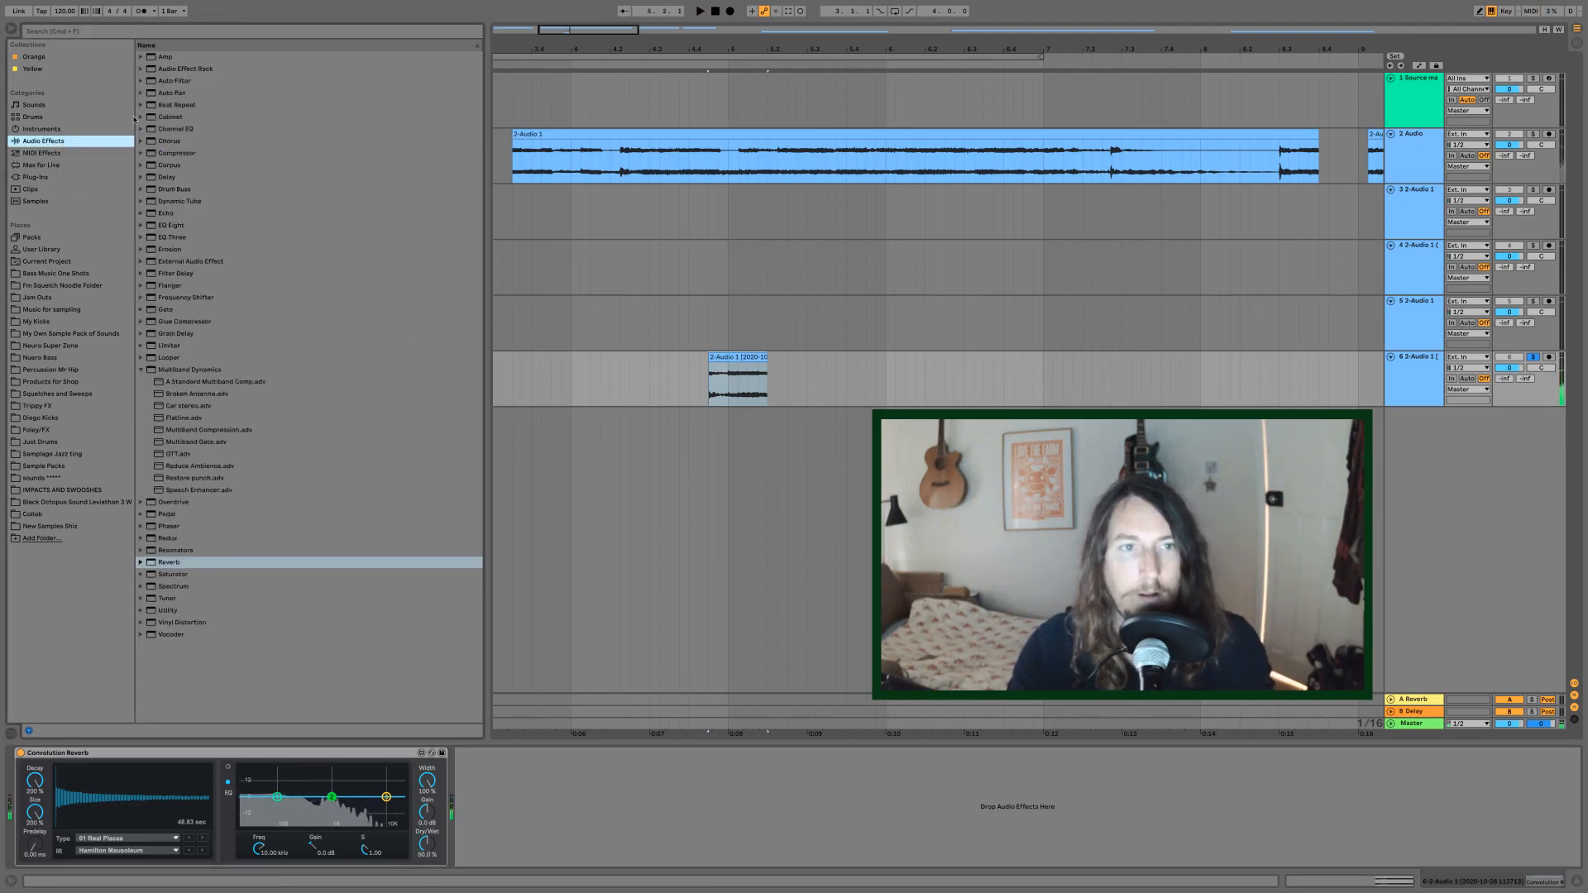
double_click(170, 93)
double_click(173, 81)
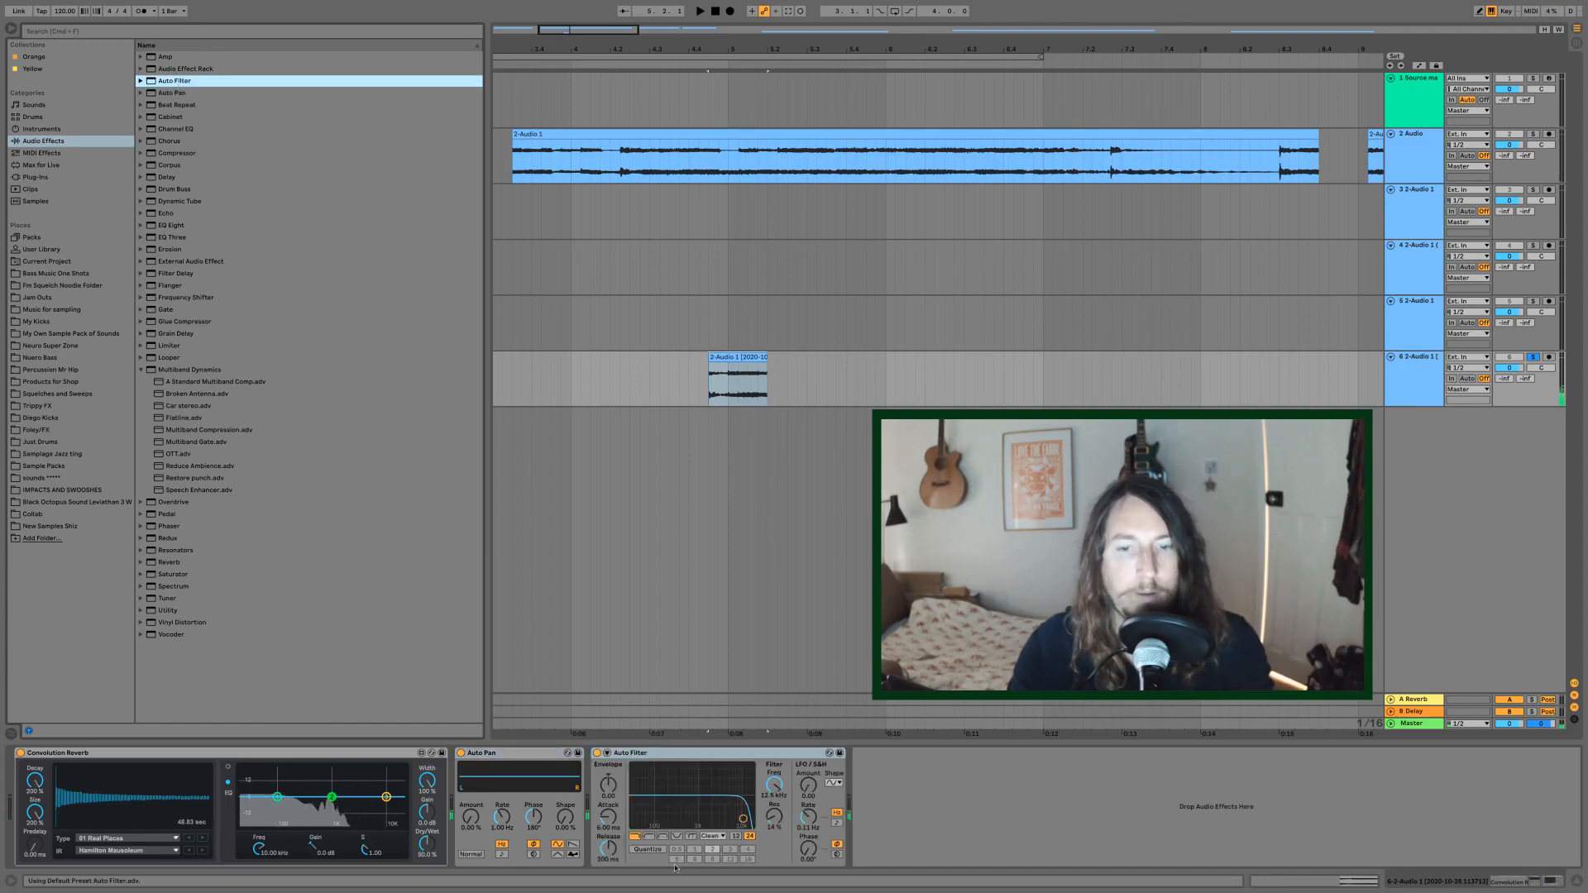
- Lower the Auto Filter's cutoff to about 1.8 kHz with raised resonance and audition the filtered clip
mouse_move(722, 818)
left_mouse_down()
mouse_move(690, 806)
mouse_move(716, 801)
left_mouse_up()
key("space")
key("space")
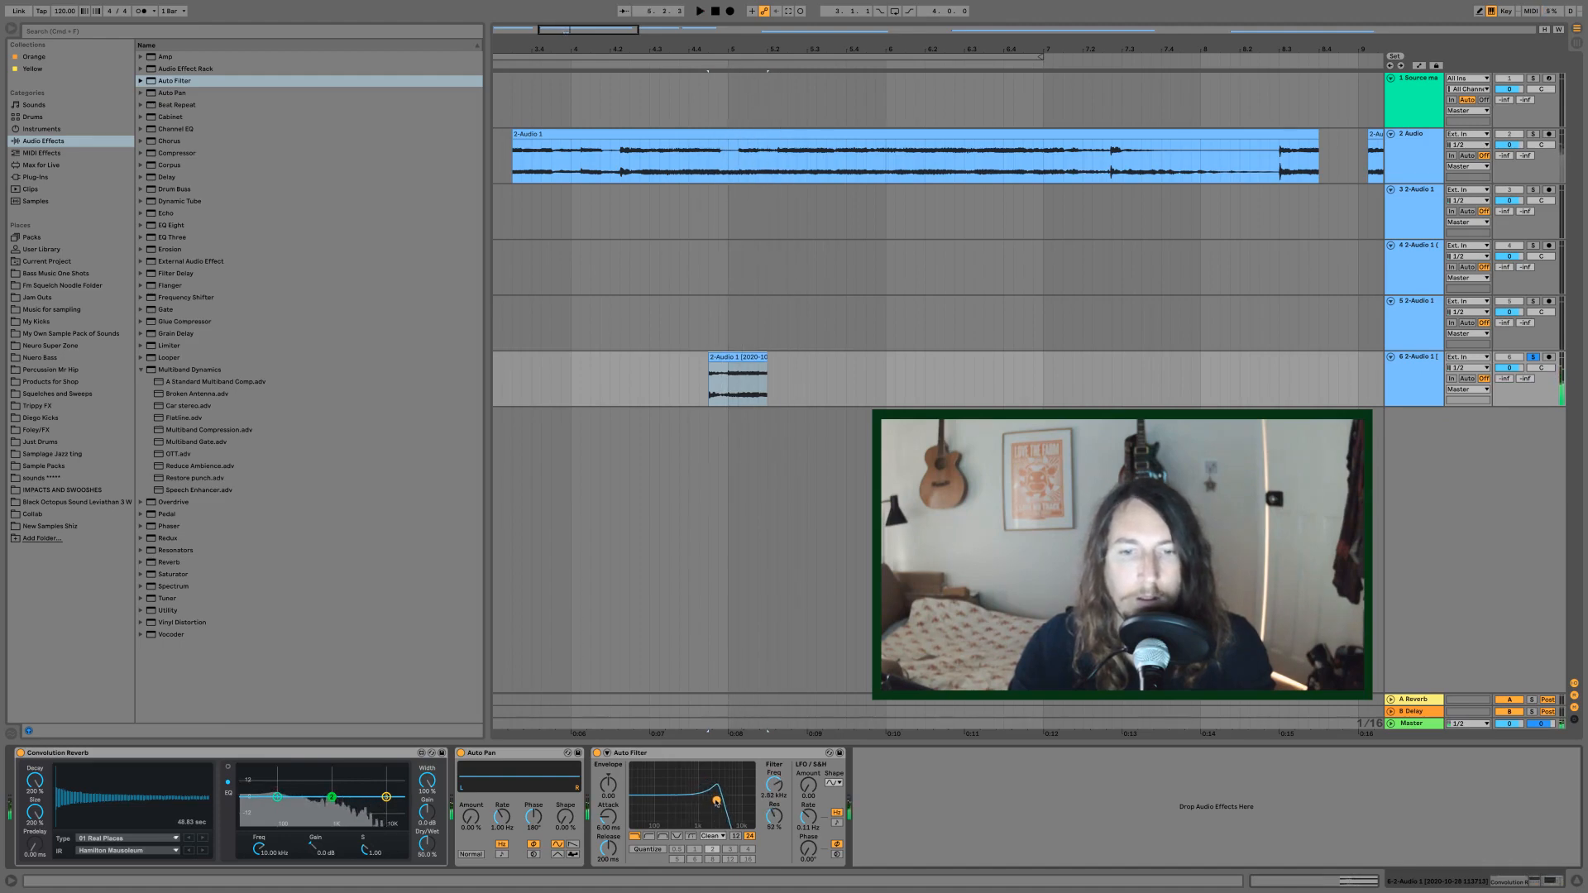
- Try the Auto Pan at 100 % amount with a faster rate, and remove it from the chain
key("space")
left_click_drag(470, 818, 500, 791)
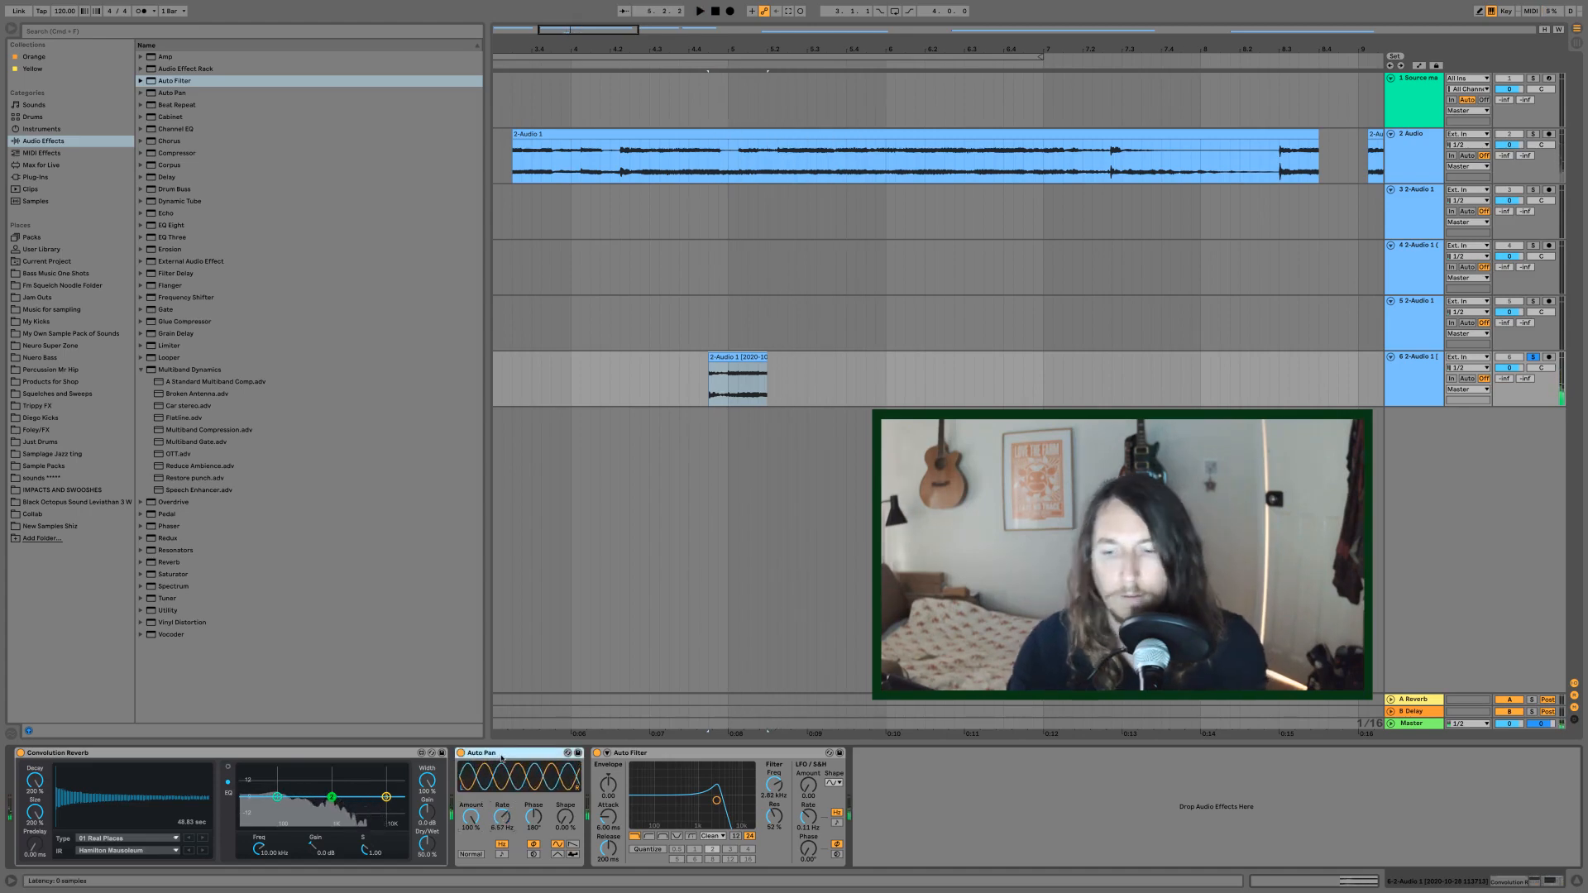
key("Delete")
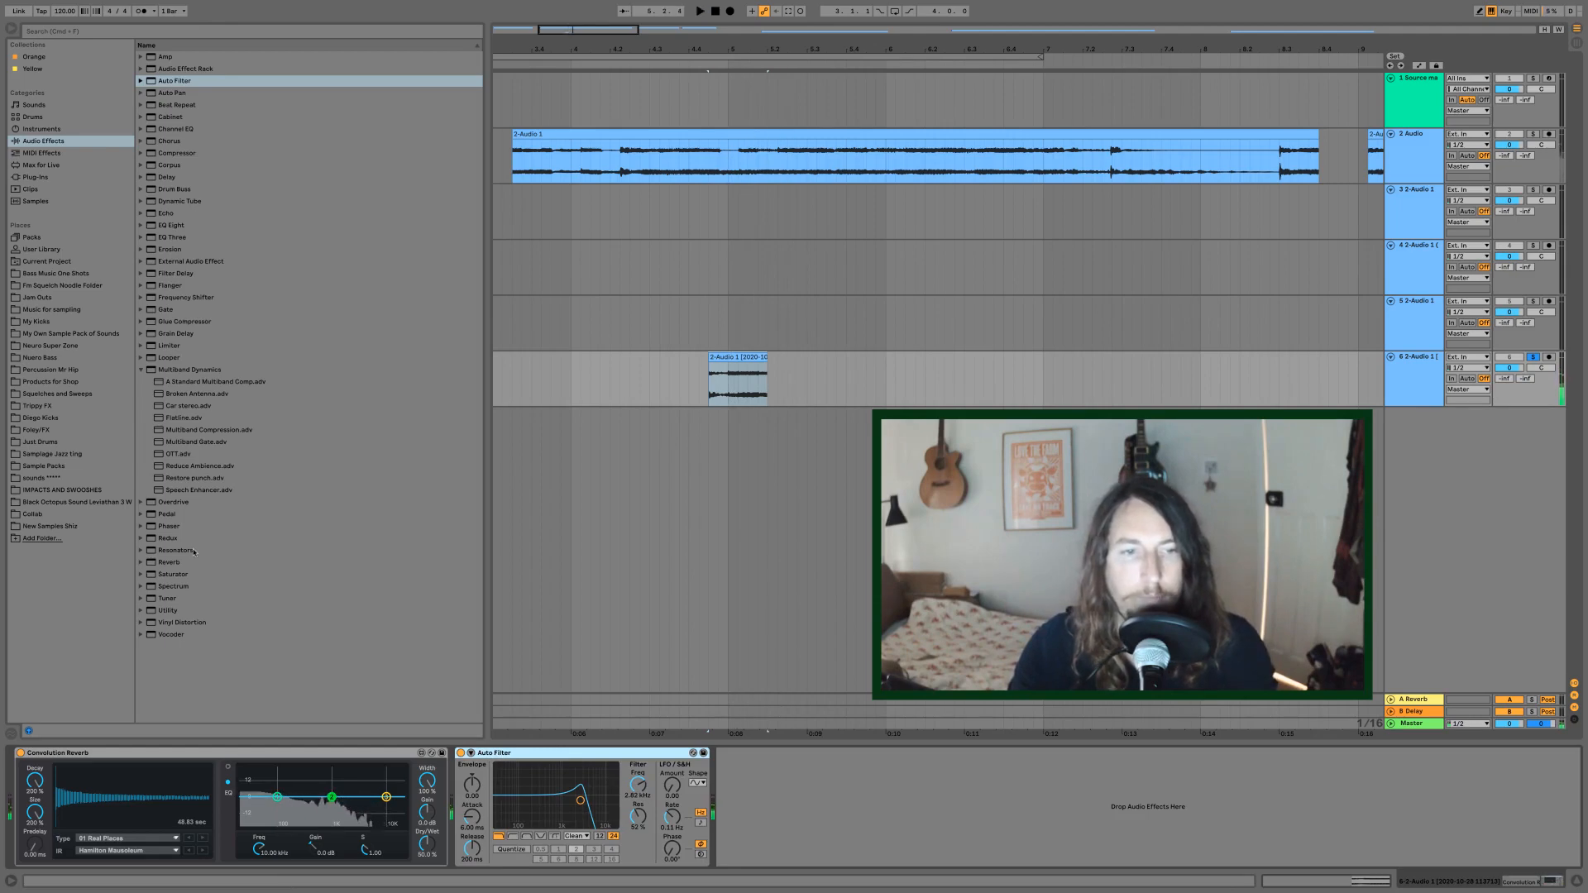
- Add a Reverb after the Auto Filter with a decay time of about 14.7 s and audition the clip through the chain
double_click(177, 566)
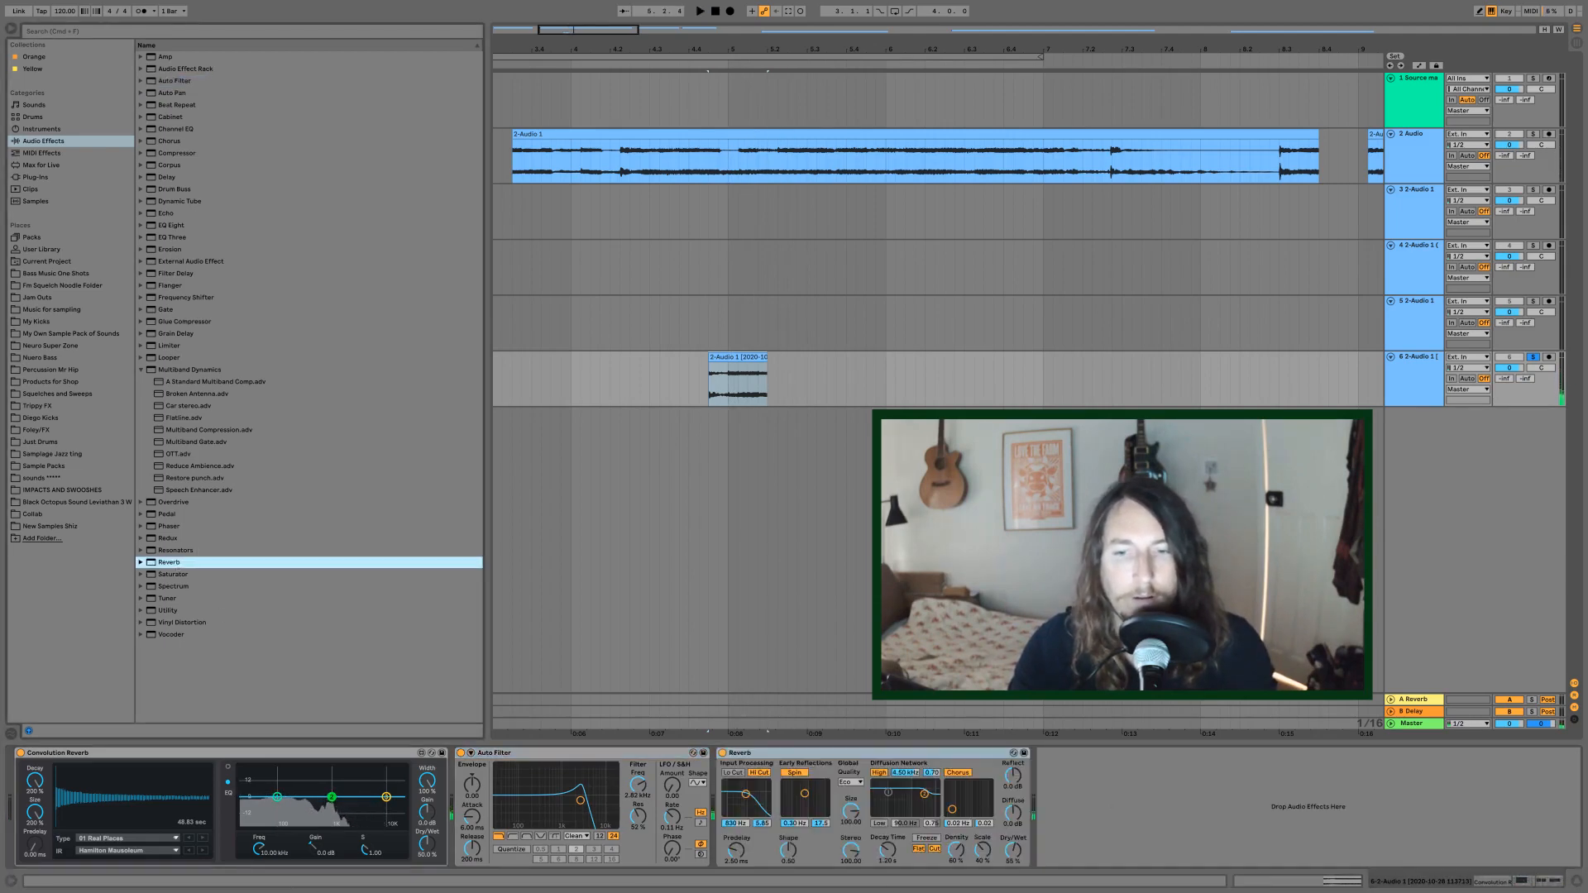
left_click_drag(888, 850, 888, 811)
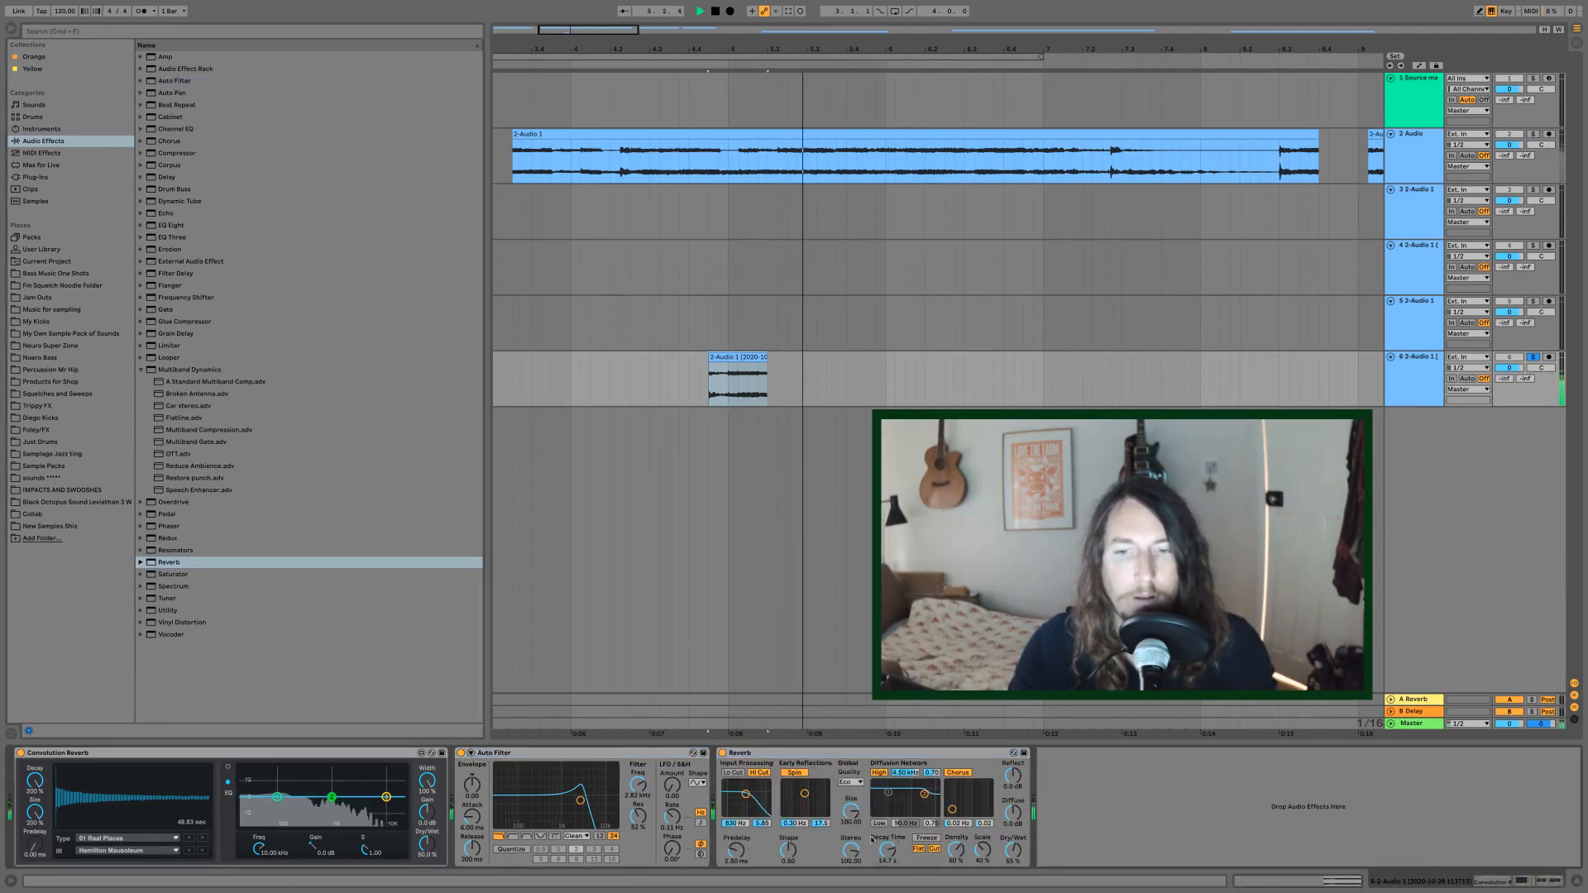
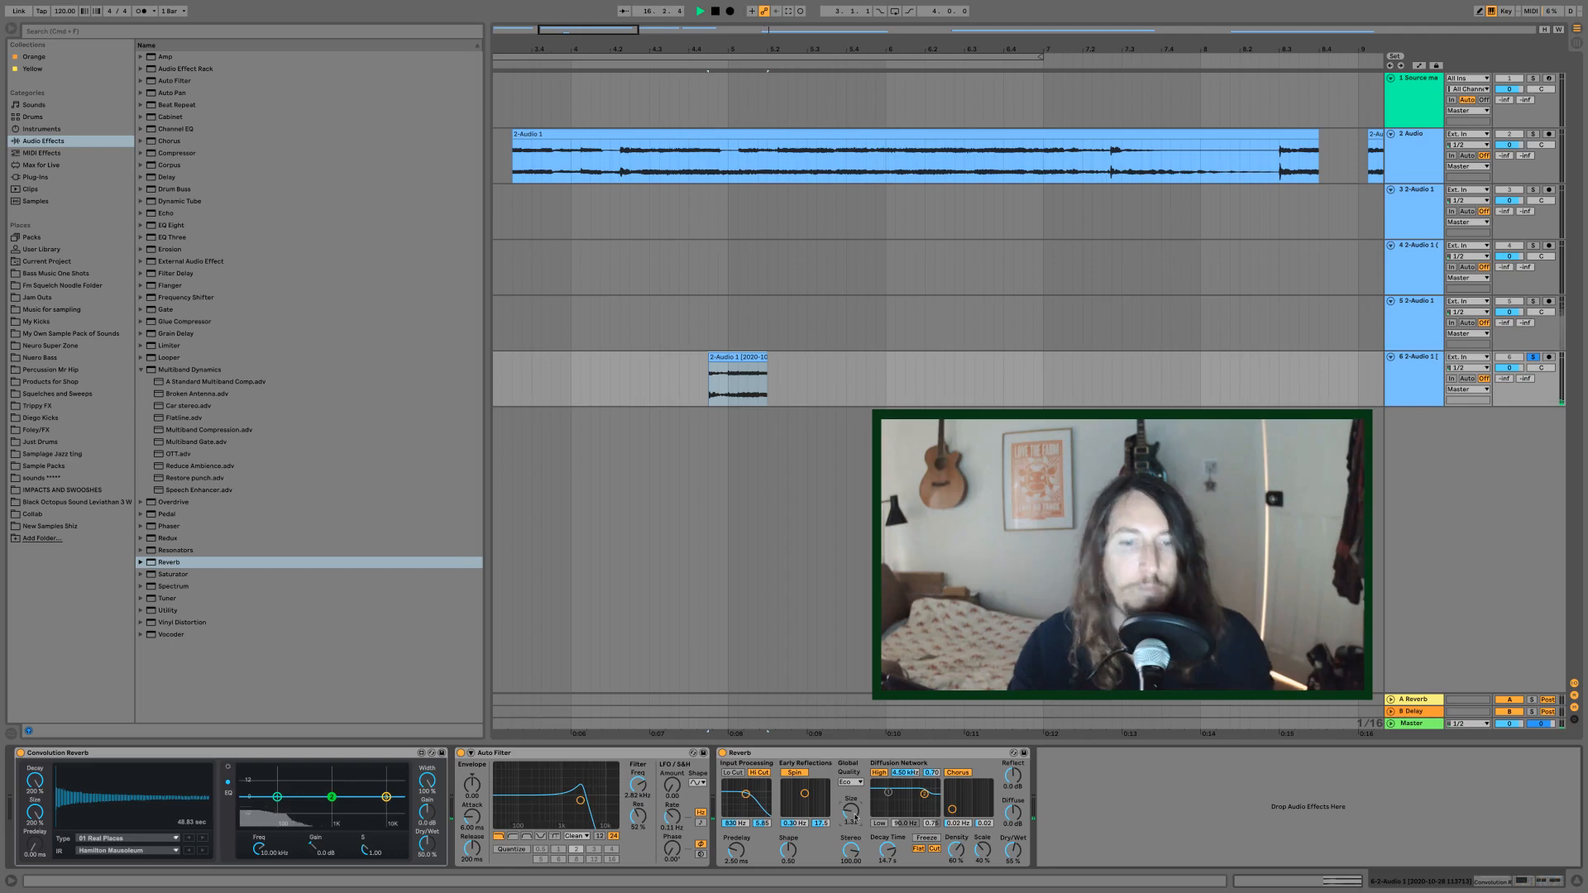
left_click(699, 392)
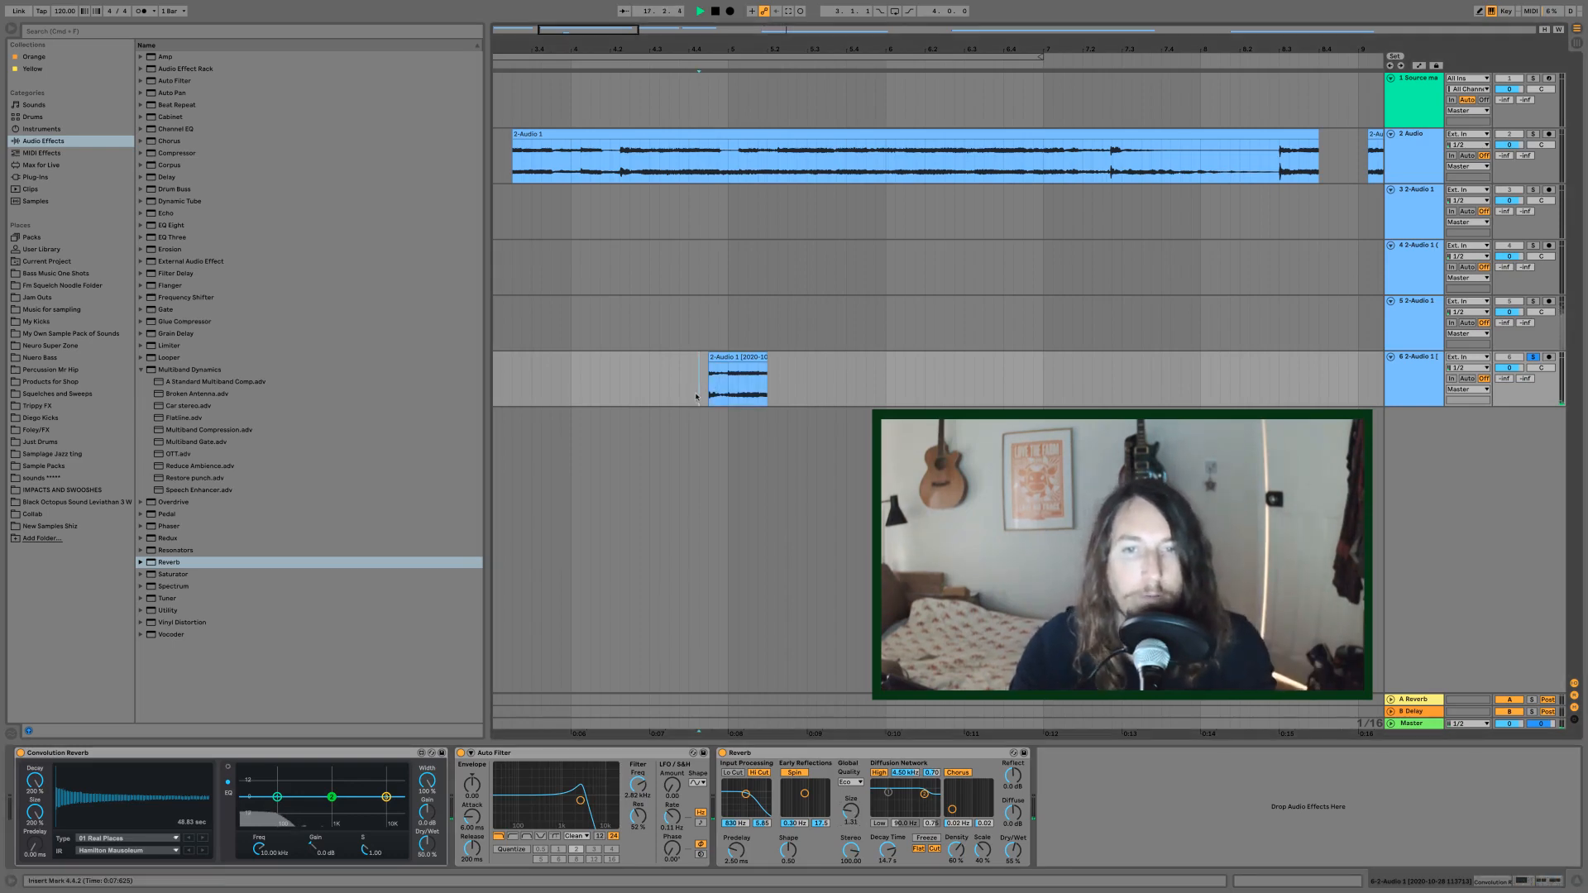
key("space")
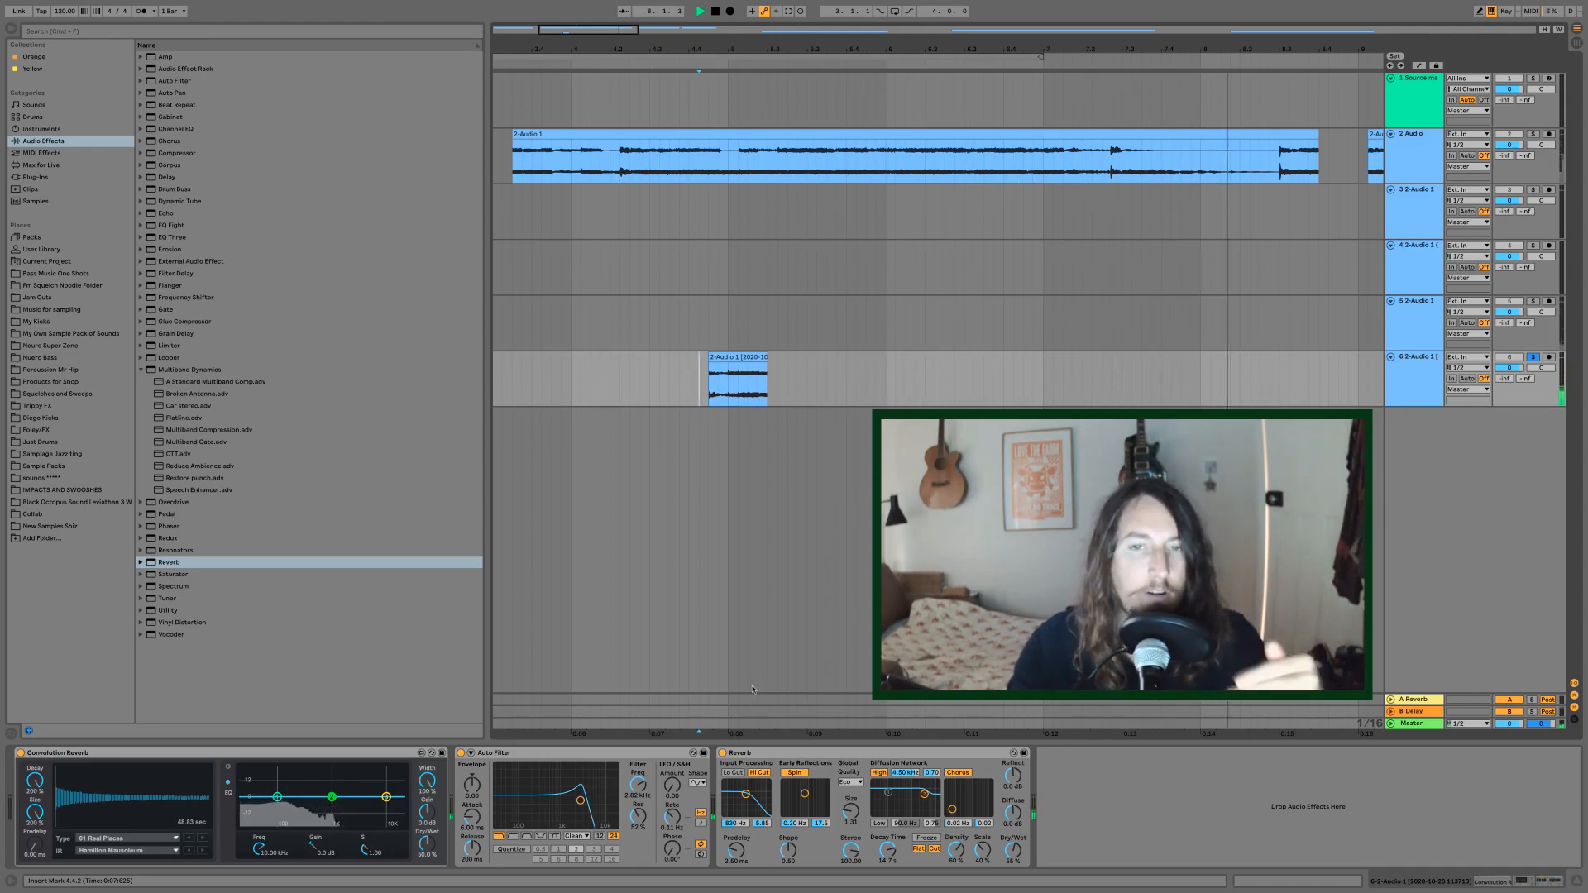
key("space")
key("space")
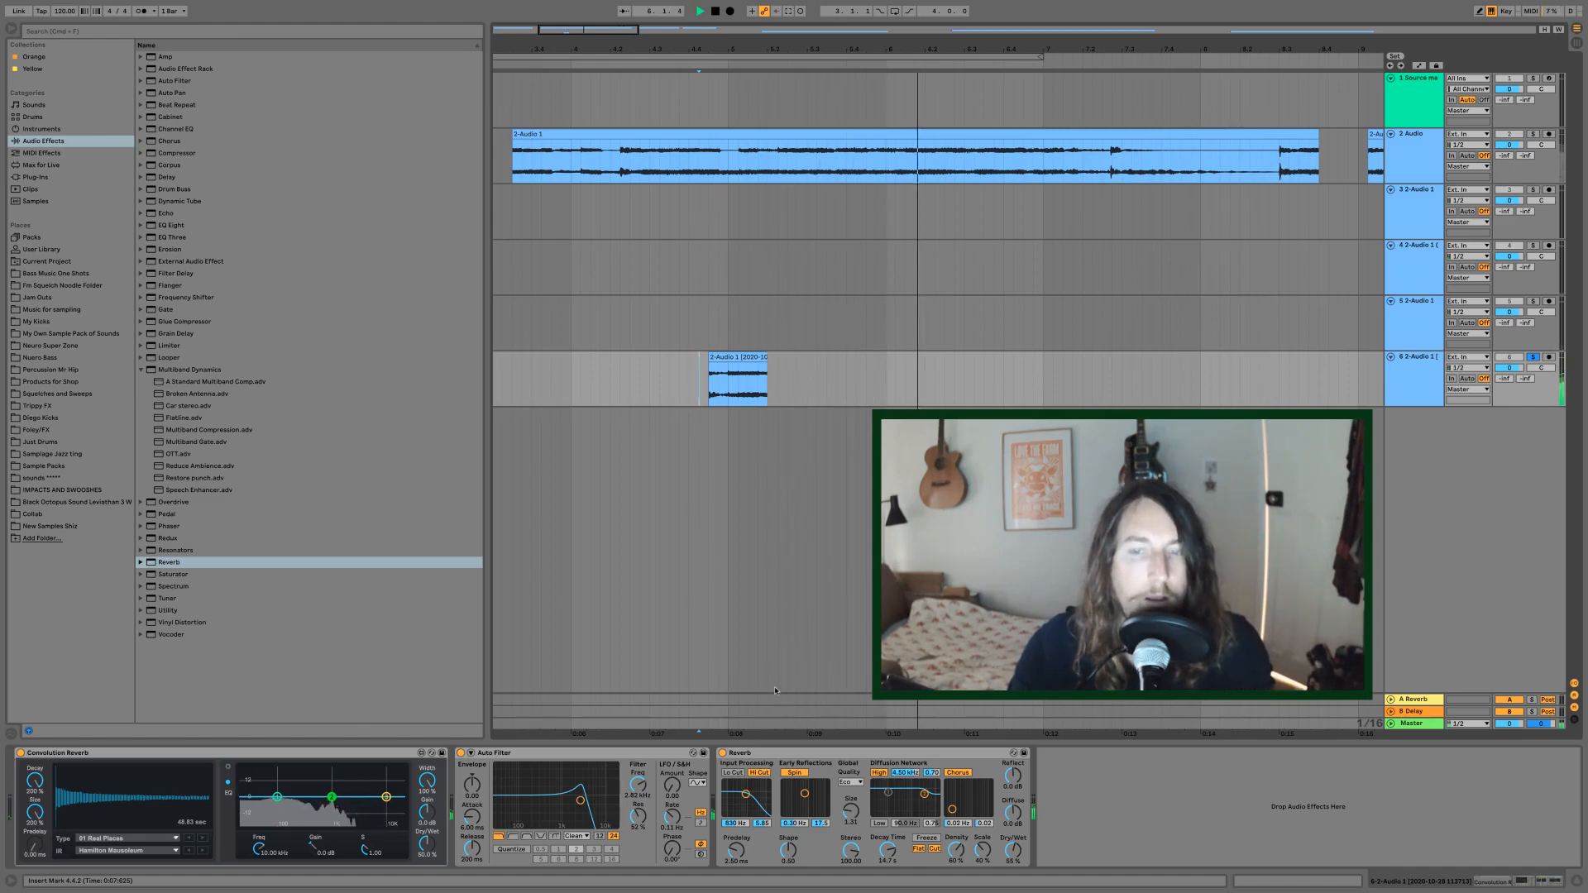
key("space")
- Duplicate track 6 as a backup, and freeze and flatten the original track
left_click(1419, 395)
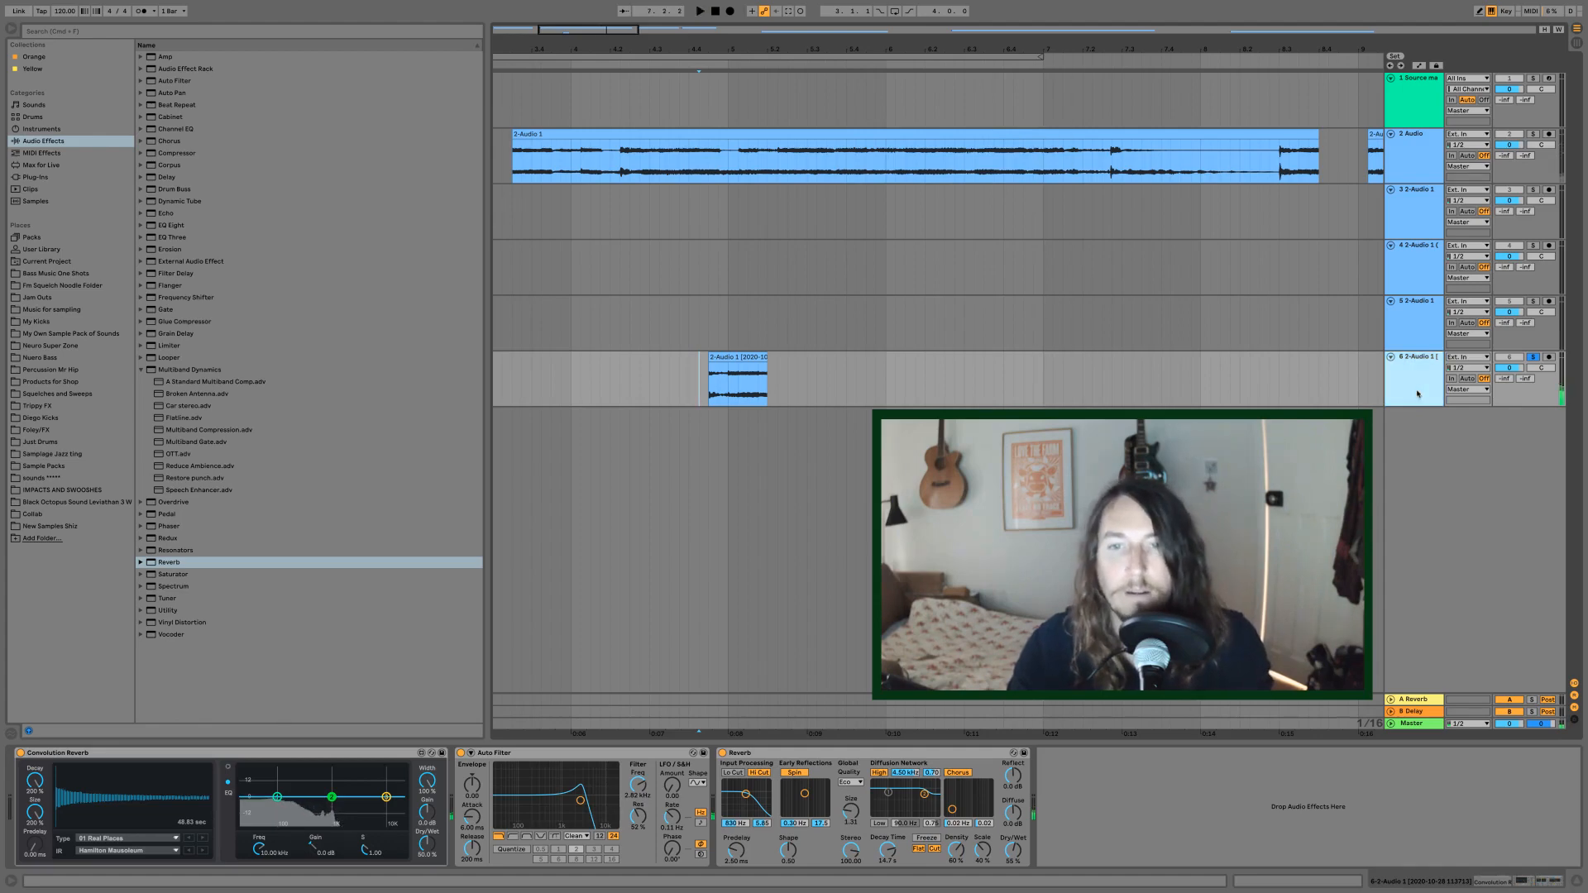
key("super+d")
left_click(1435, 382)
right_click(1424, 385)
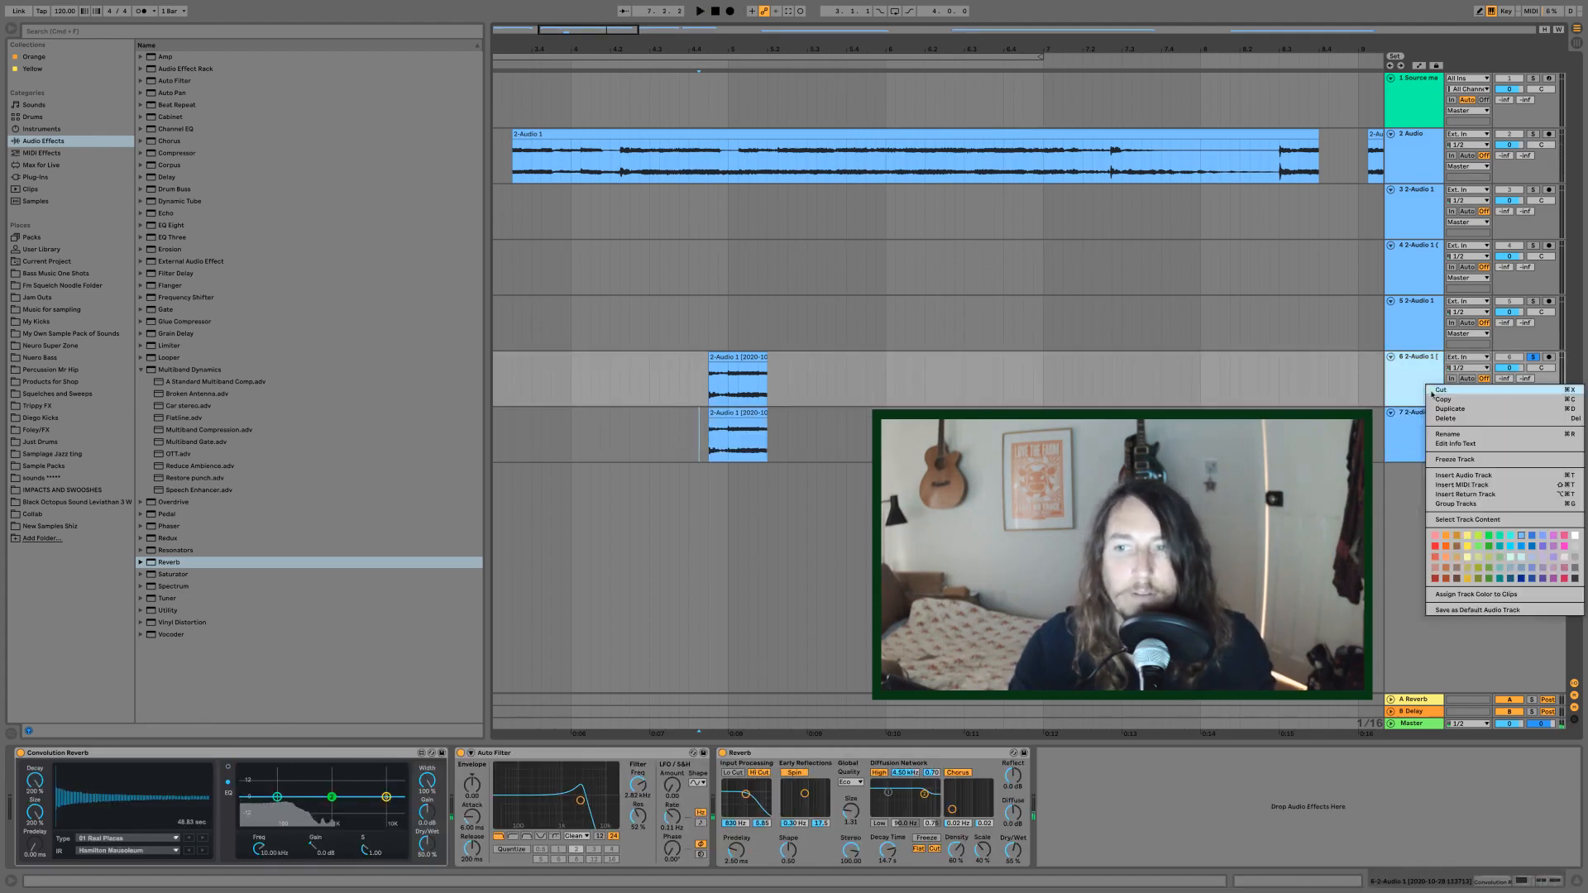
left_click(1438, 460)
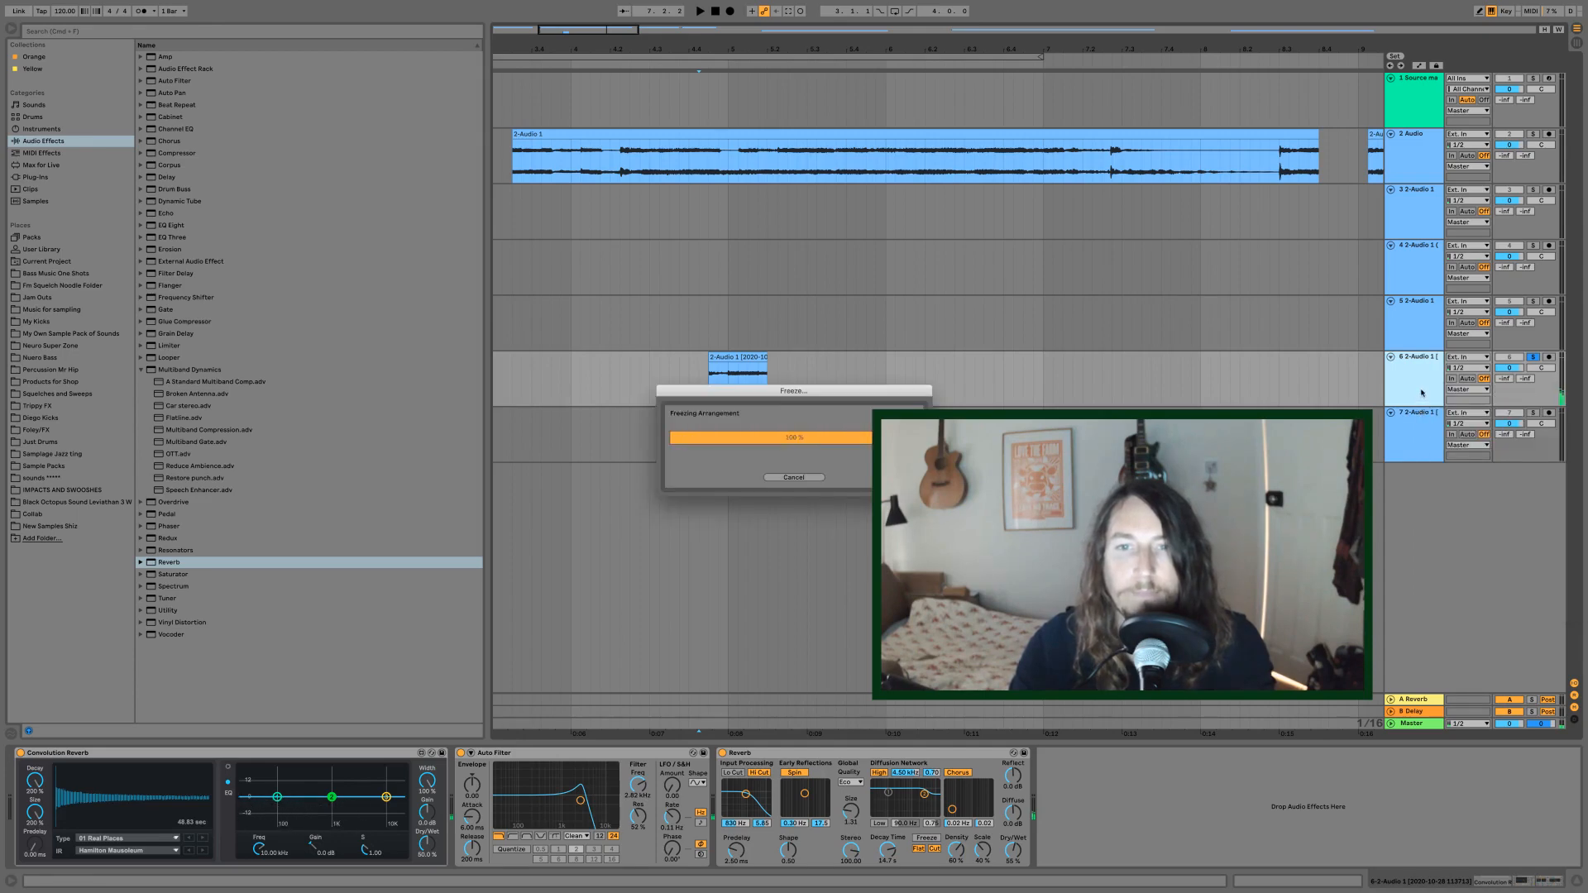
right_click(1422, 394)
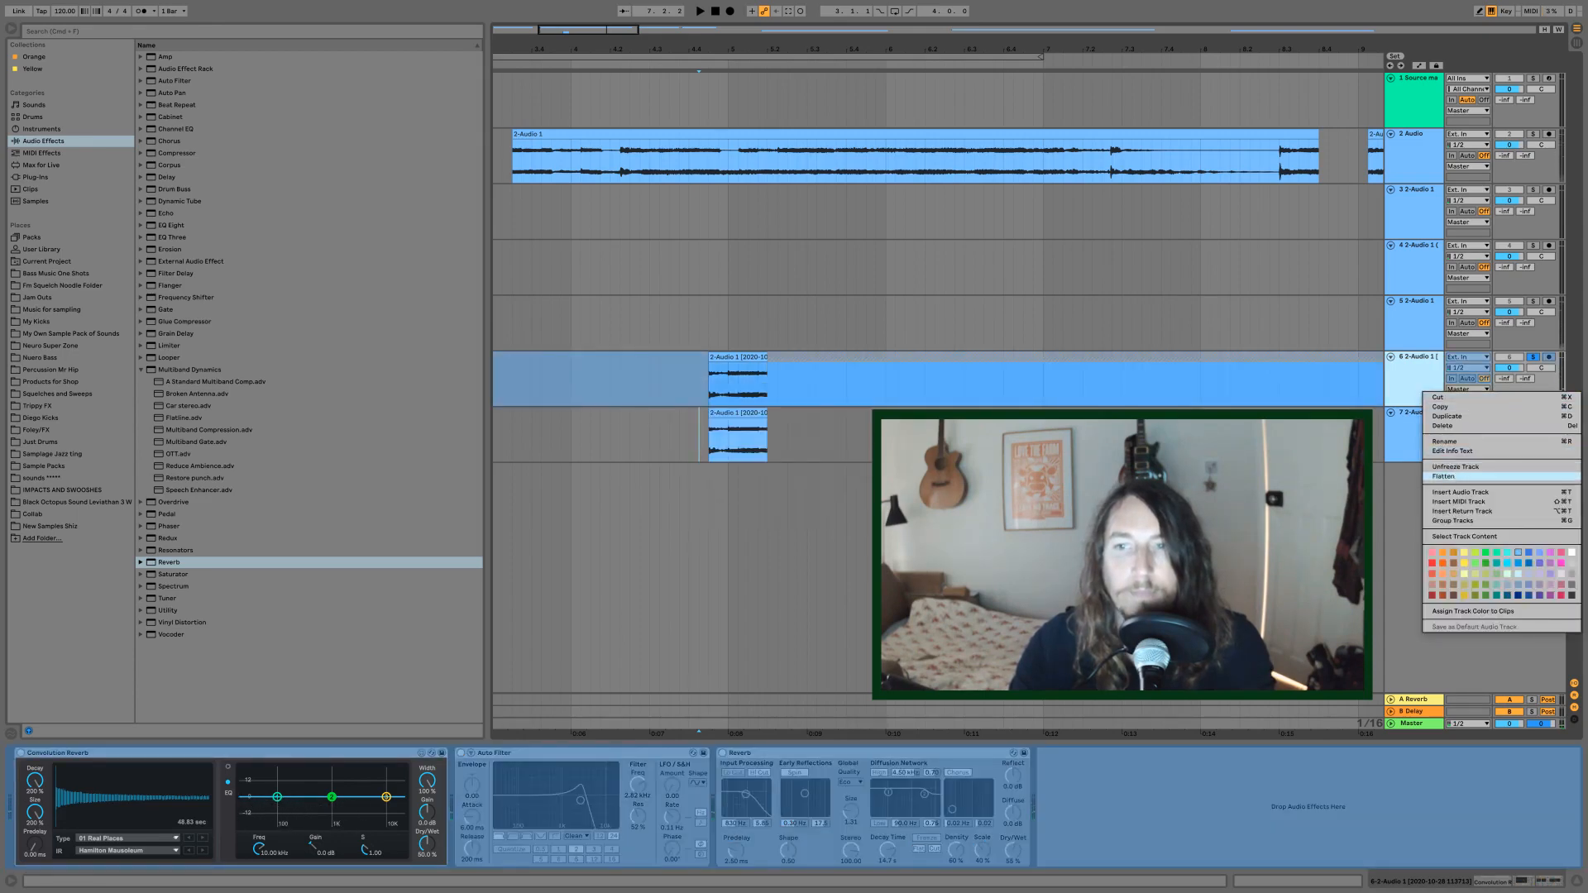
left_click(1443, 477)
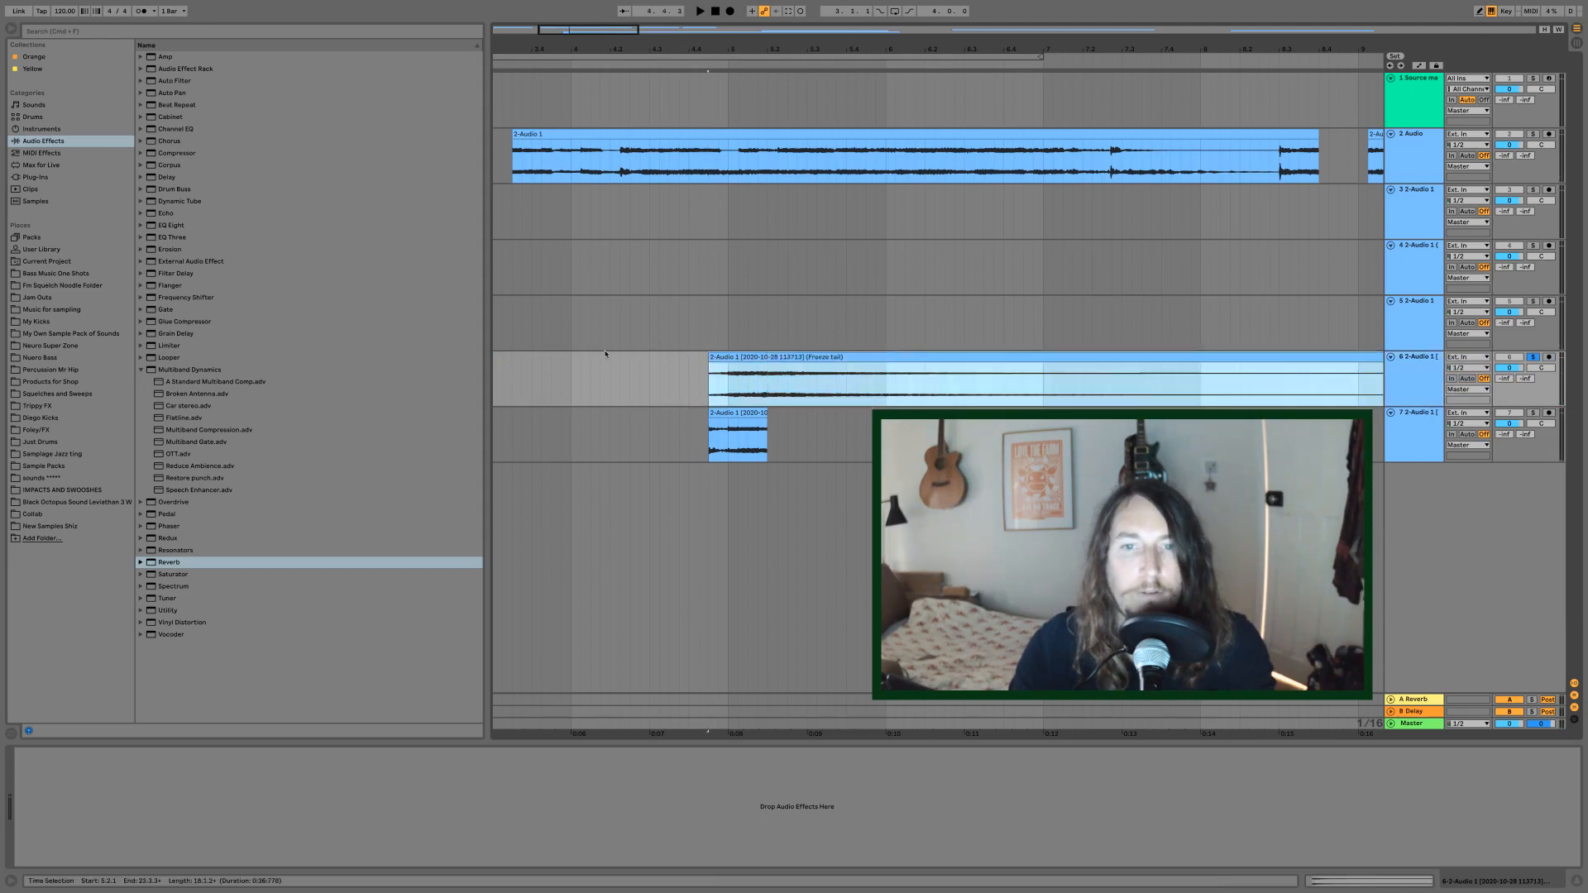
- Reverse the flattened freeze-tail clip on track 6 and open its sample settings
left_click(760, 356)
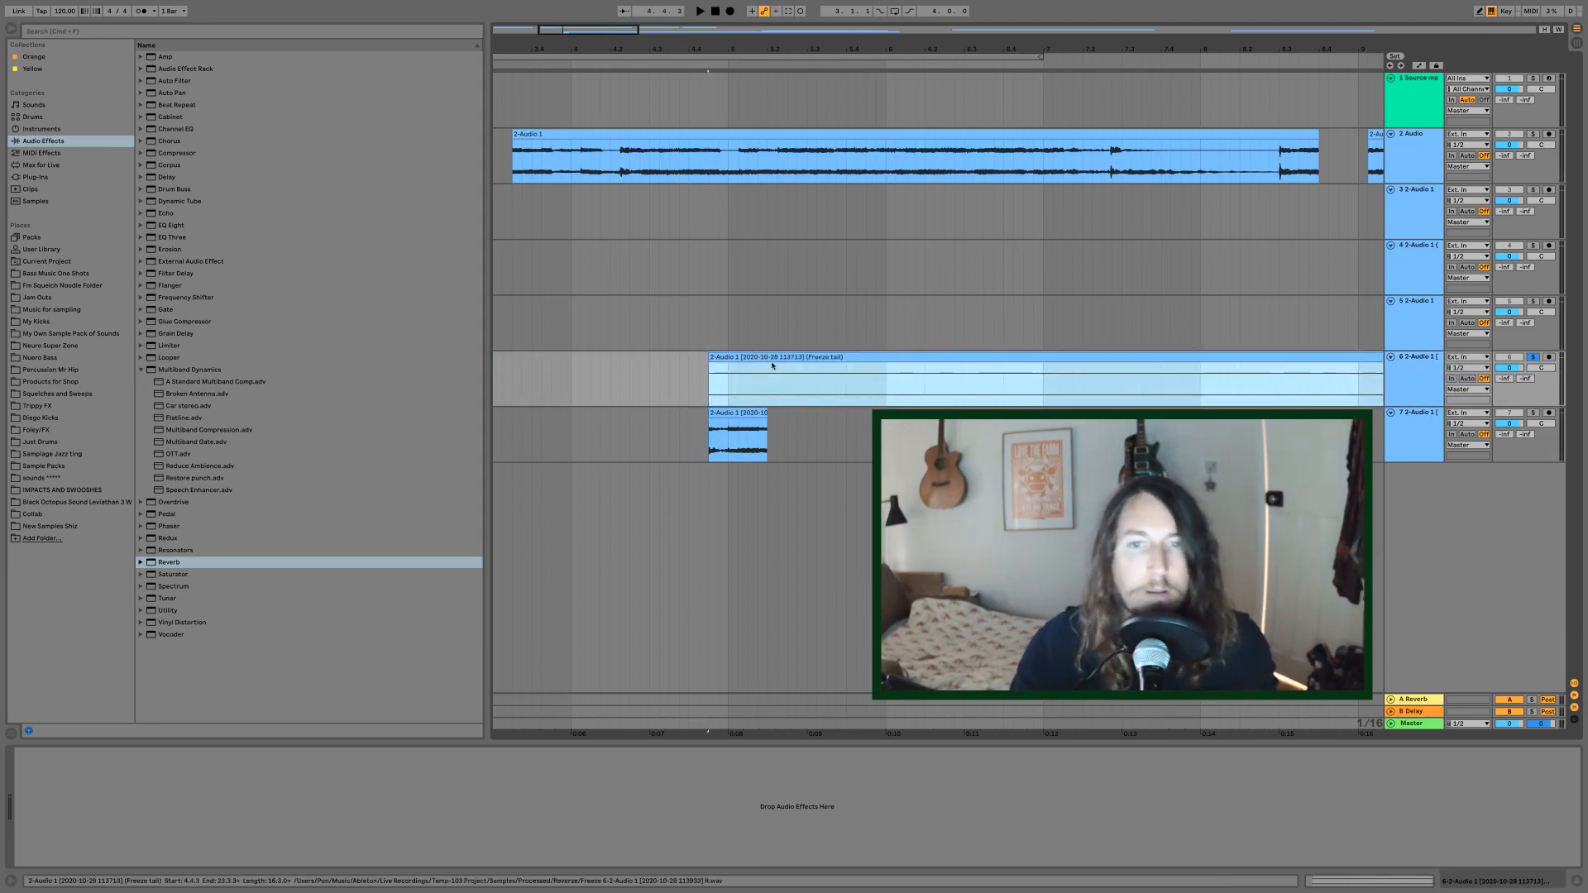
double_click(834, 354)
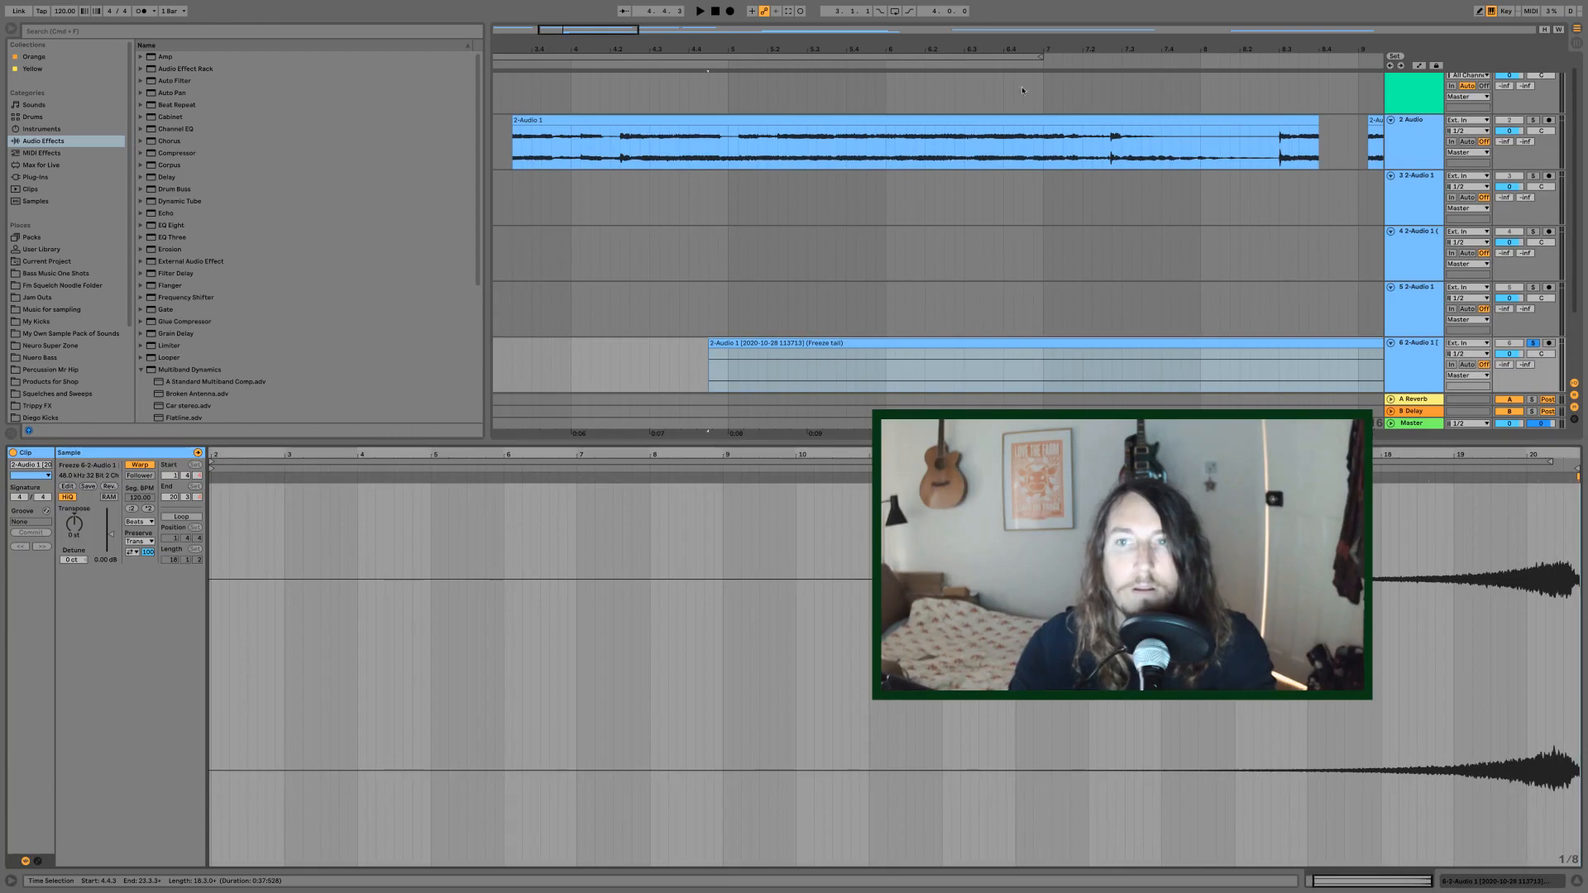
key("minus")
key("minus")
key("minus")
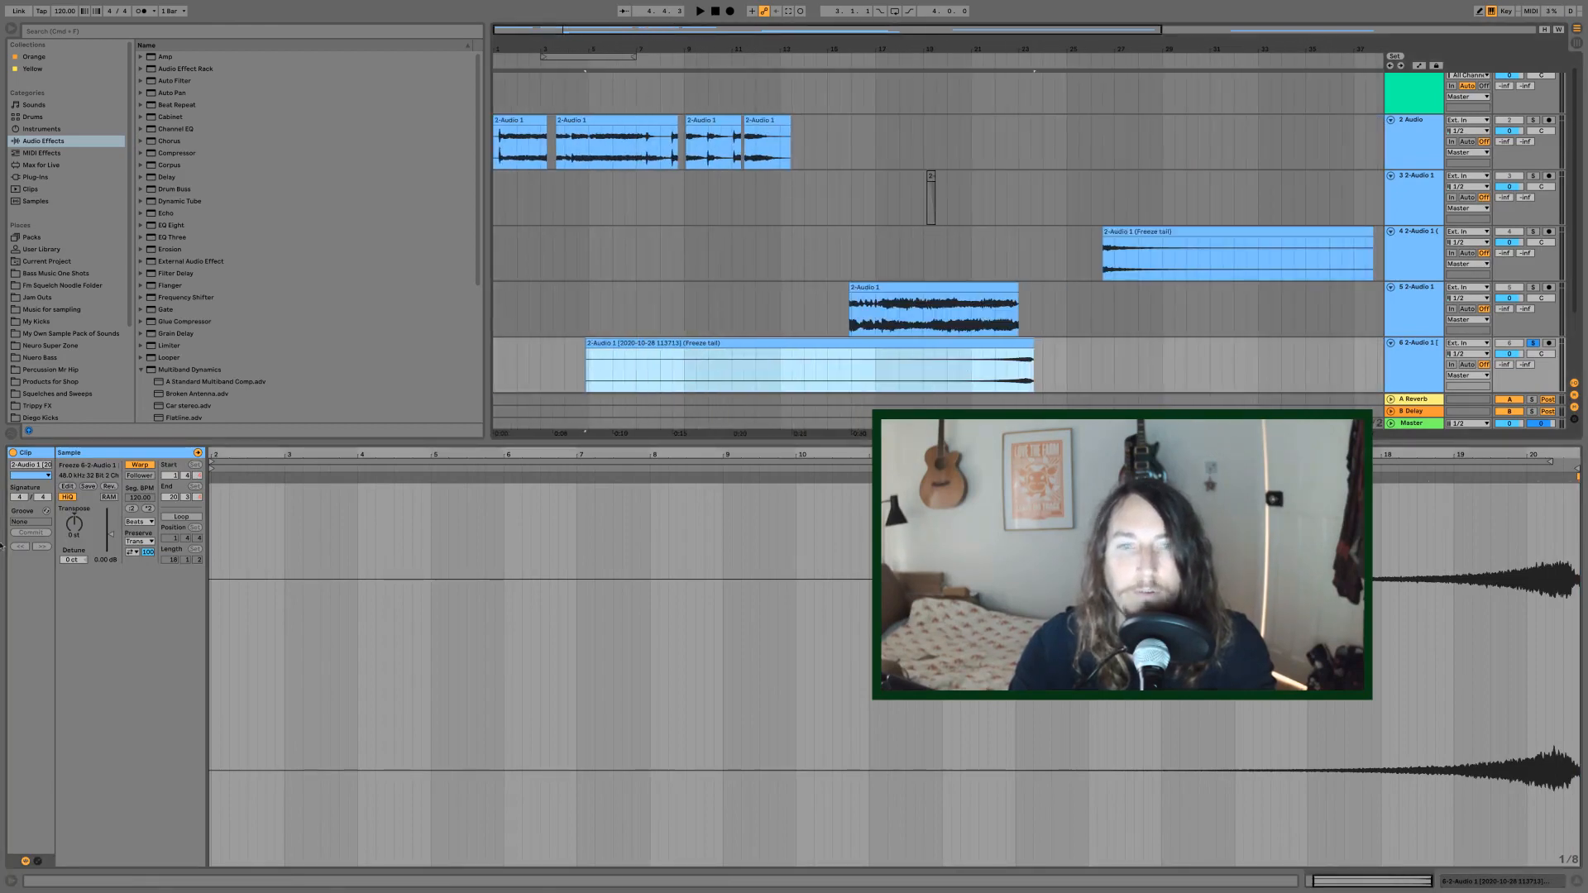
- Draw a transposition envelope on the reversed clip that rises from about -15 st near its start to 0 st at its end
left_click(37, 866)
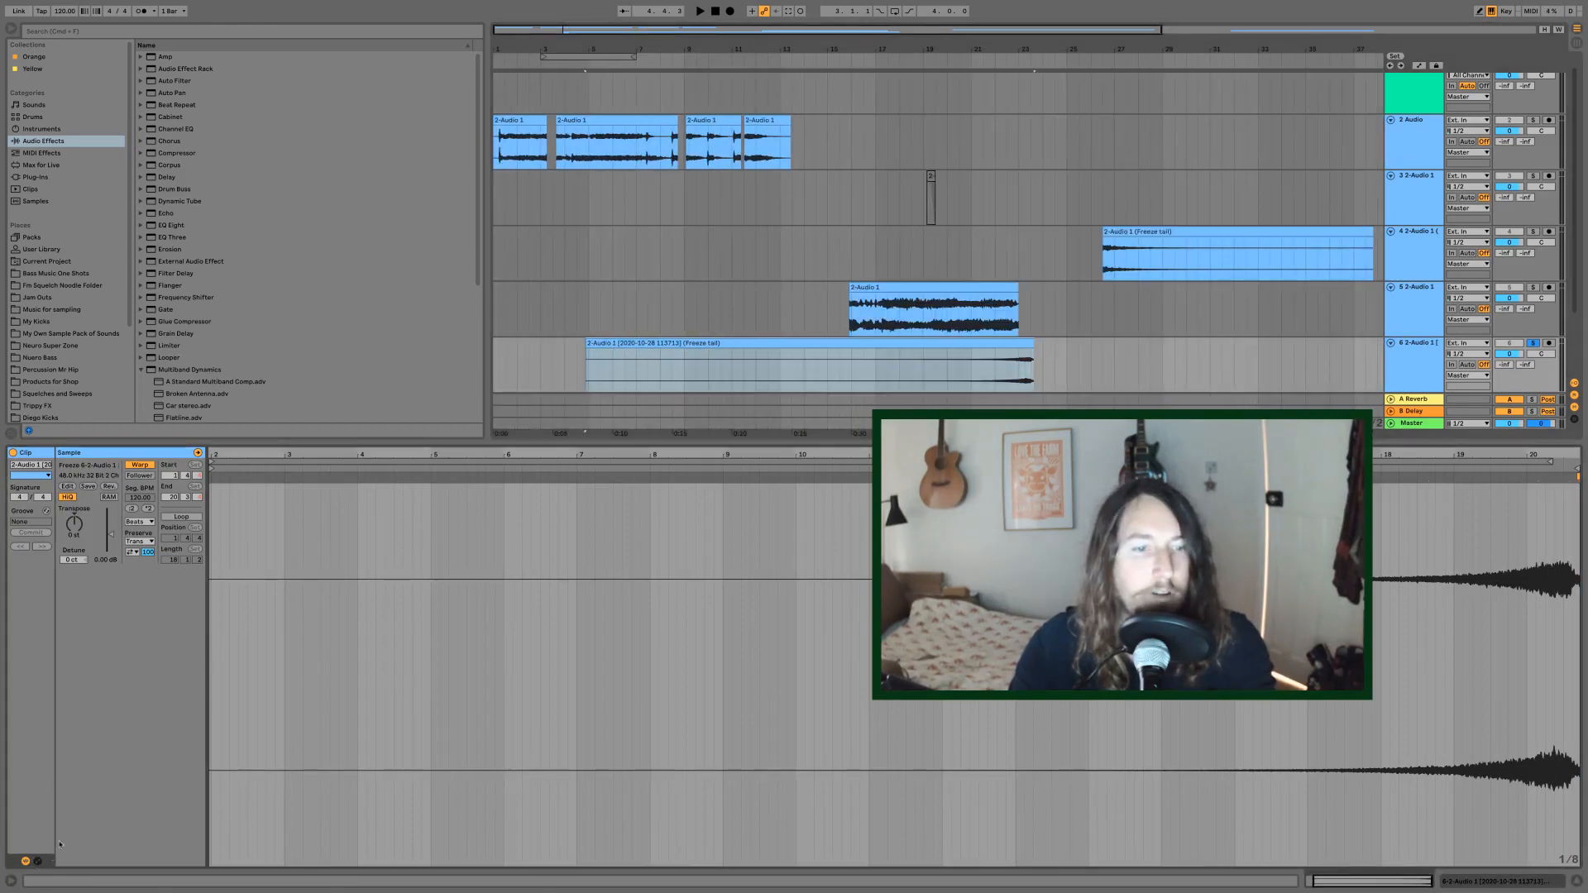
left_click(38, 862)
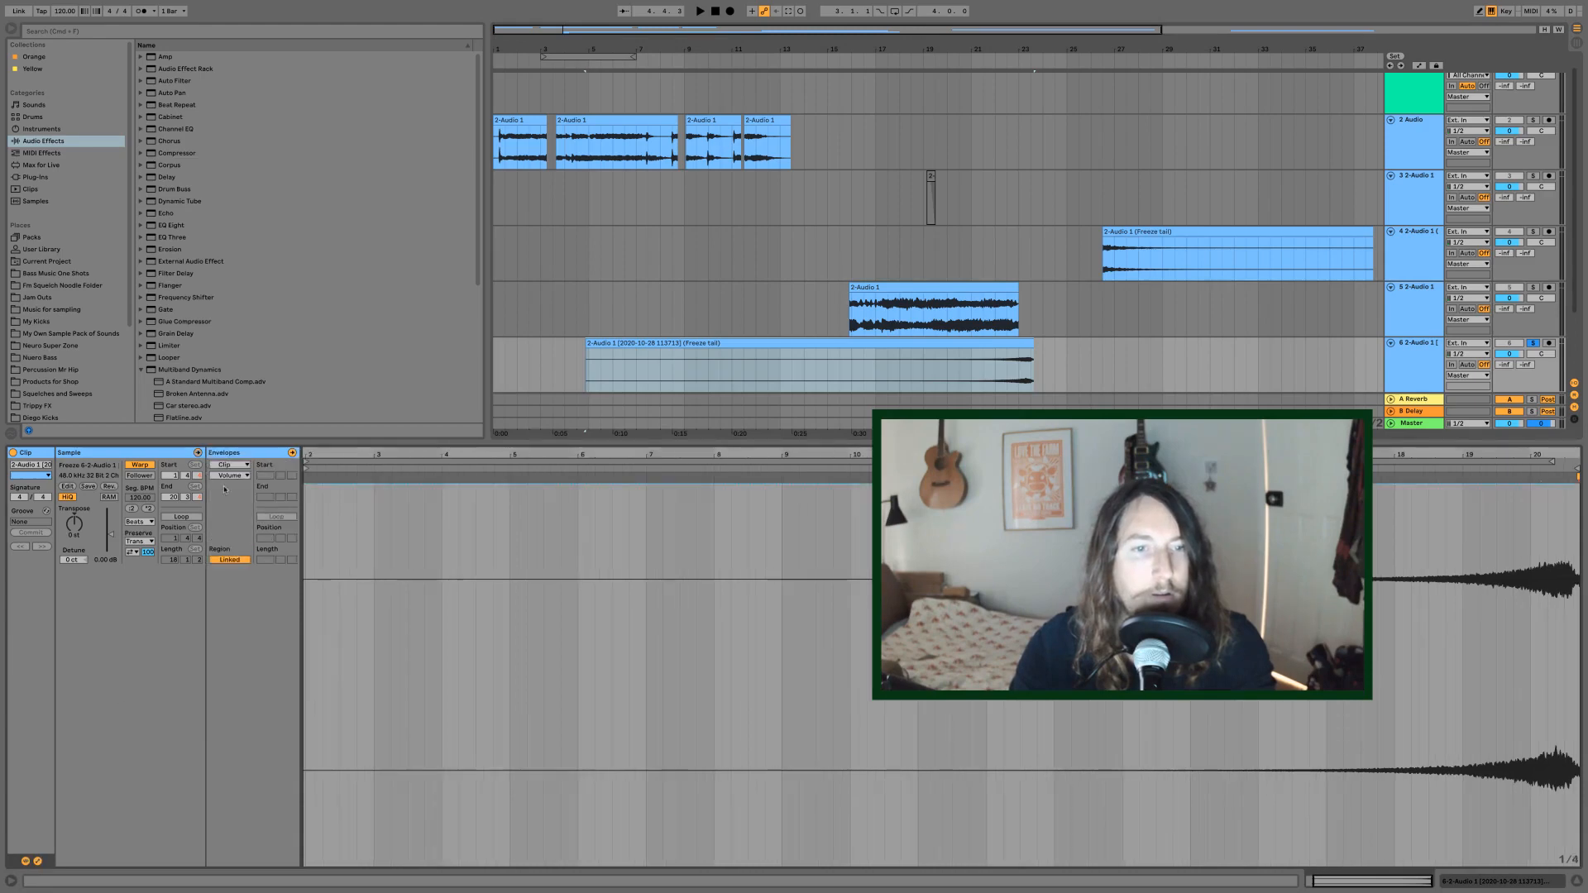
left_click(230, 475)
left_click(227, 498)
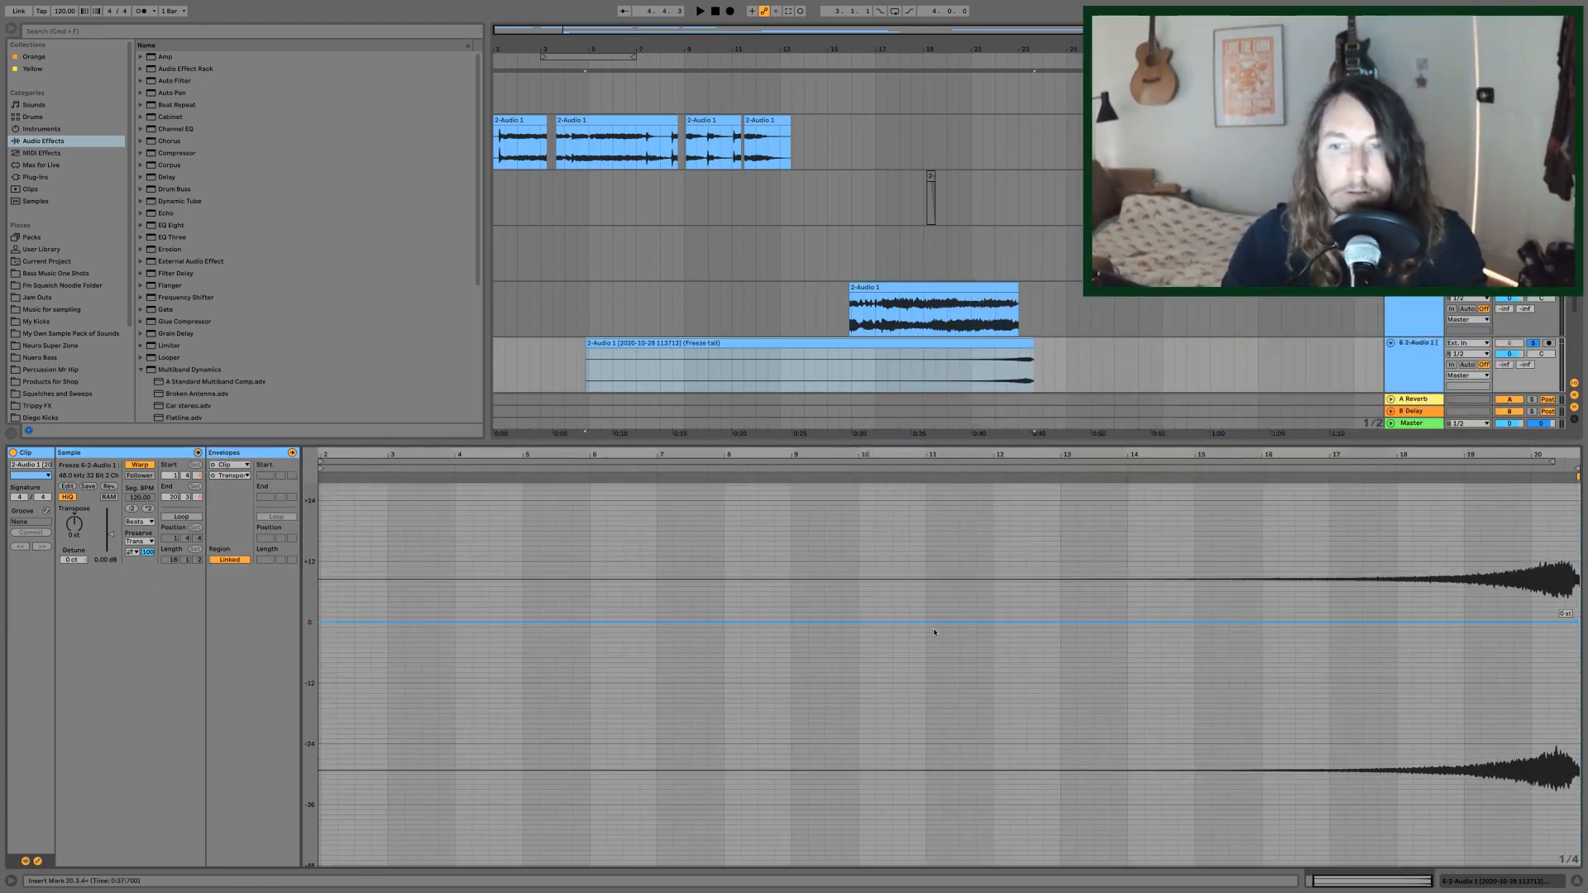
left_click_drag(917, 622, 438, 699)
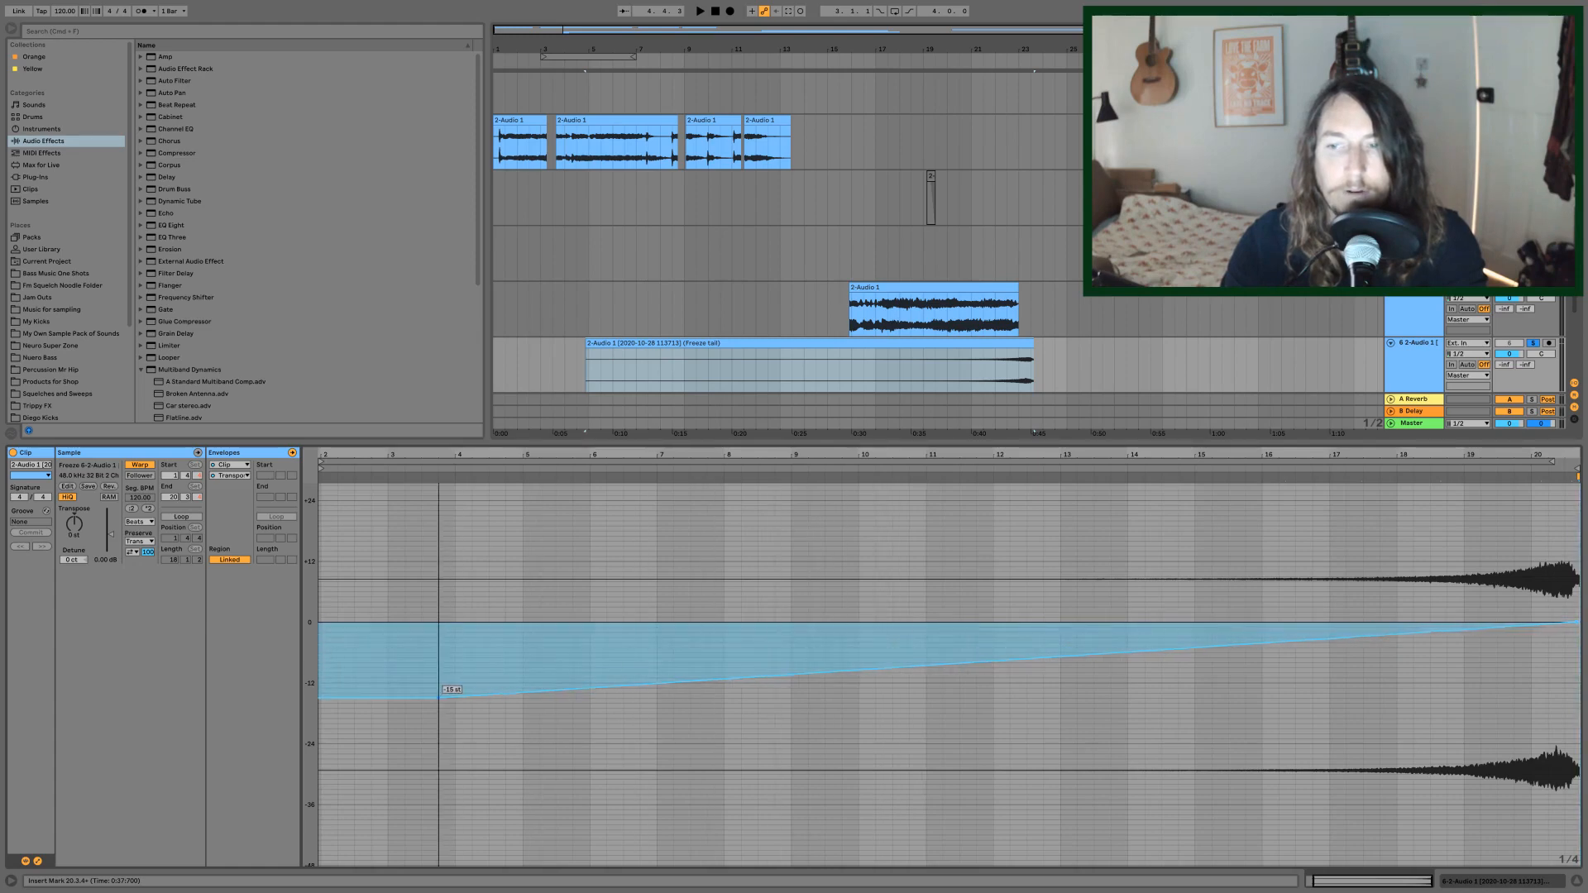
- Audition the pitch-rising reversed clip and set its warp mode to Complex
key("space")
key("space")
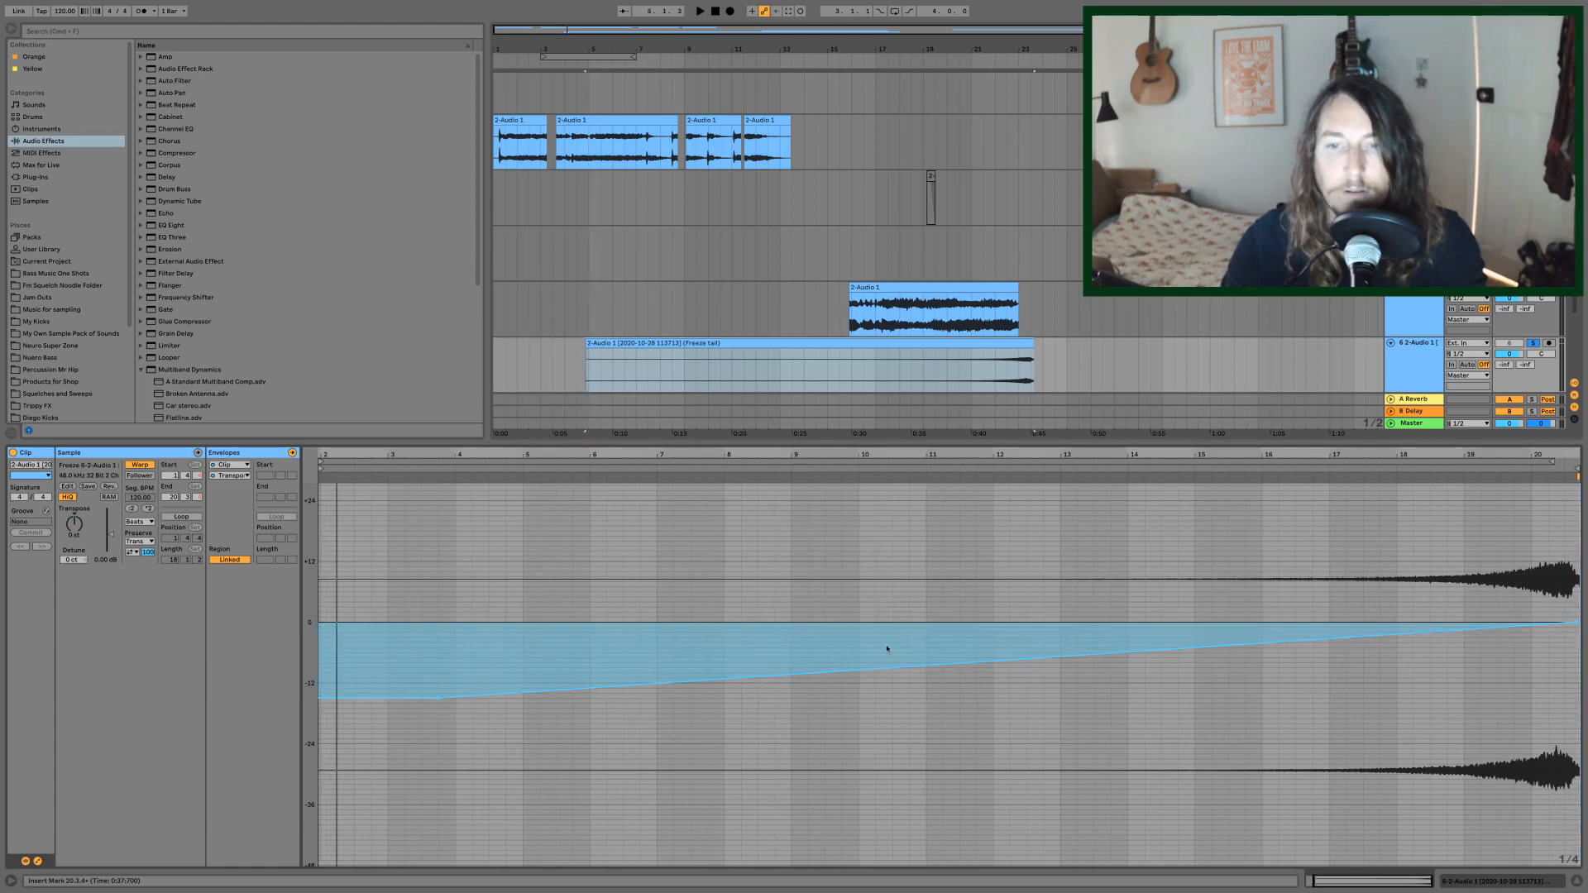
left_click(1005, 466)
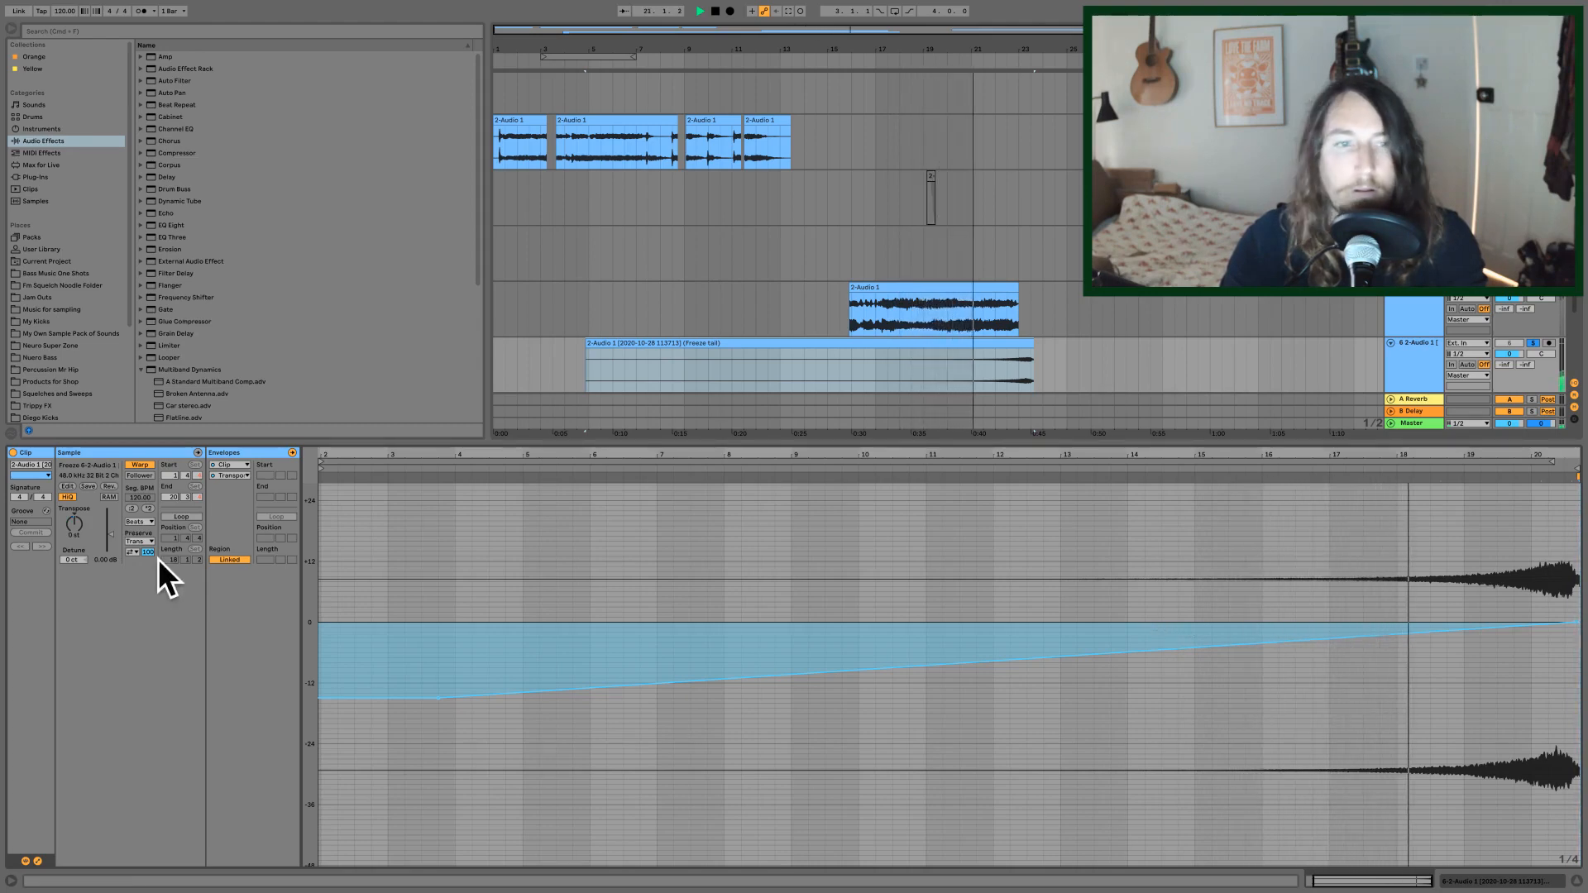
left_click(140, 521)
left_click(143, 568)
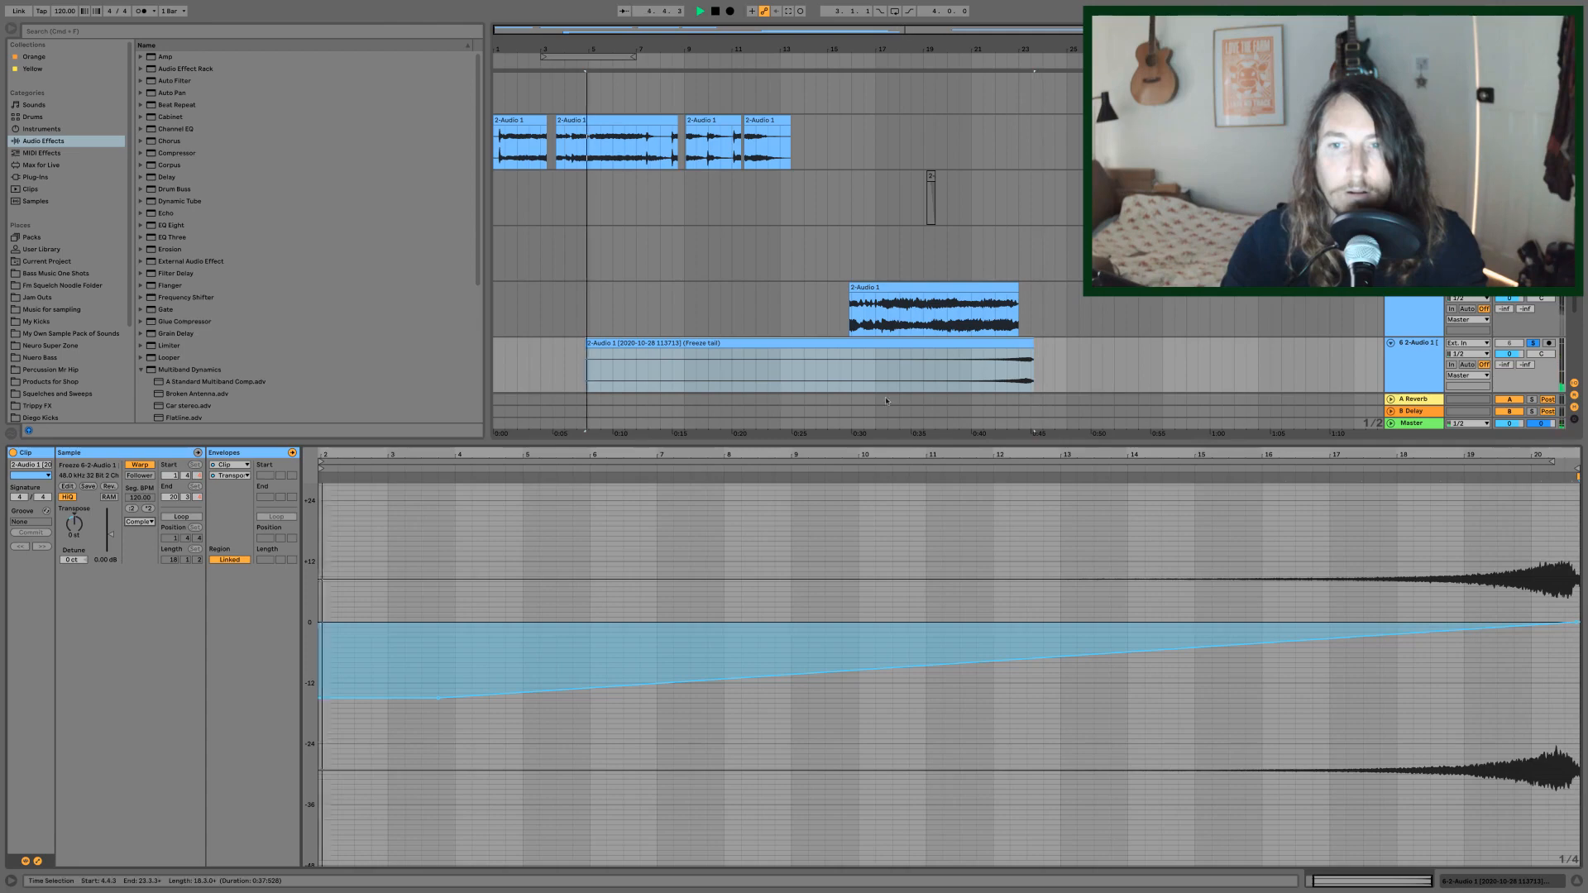
- Add a Reverb to track 6 and audition the end of the reversed freeze-tail clip
key("space")
double_click(1401, 358)
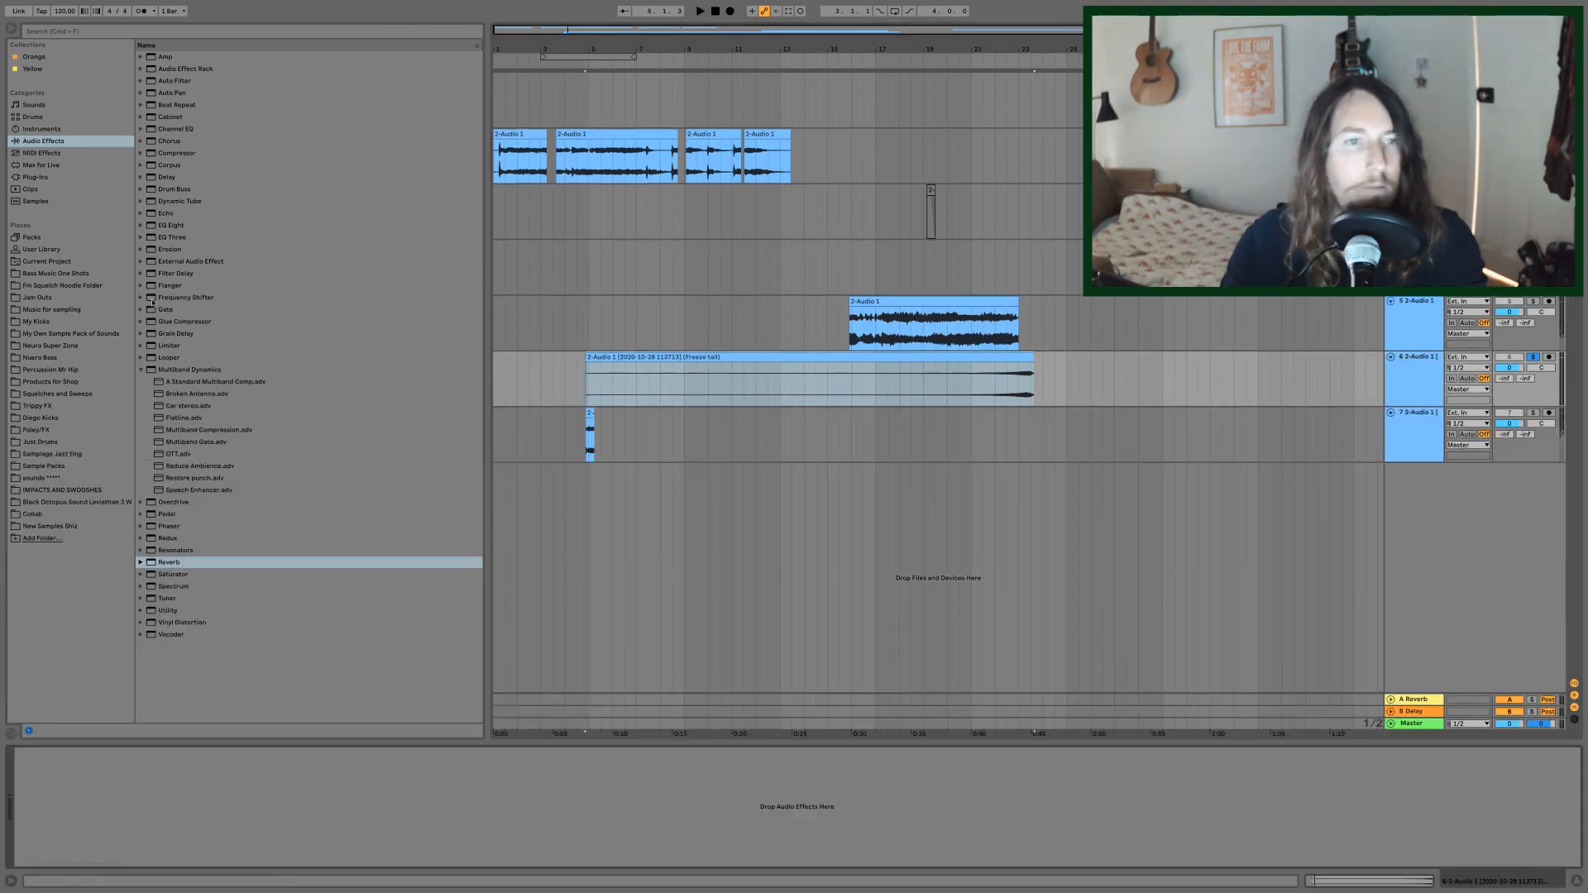
left_click_drag(160, 563, 165, 803)
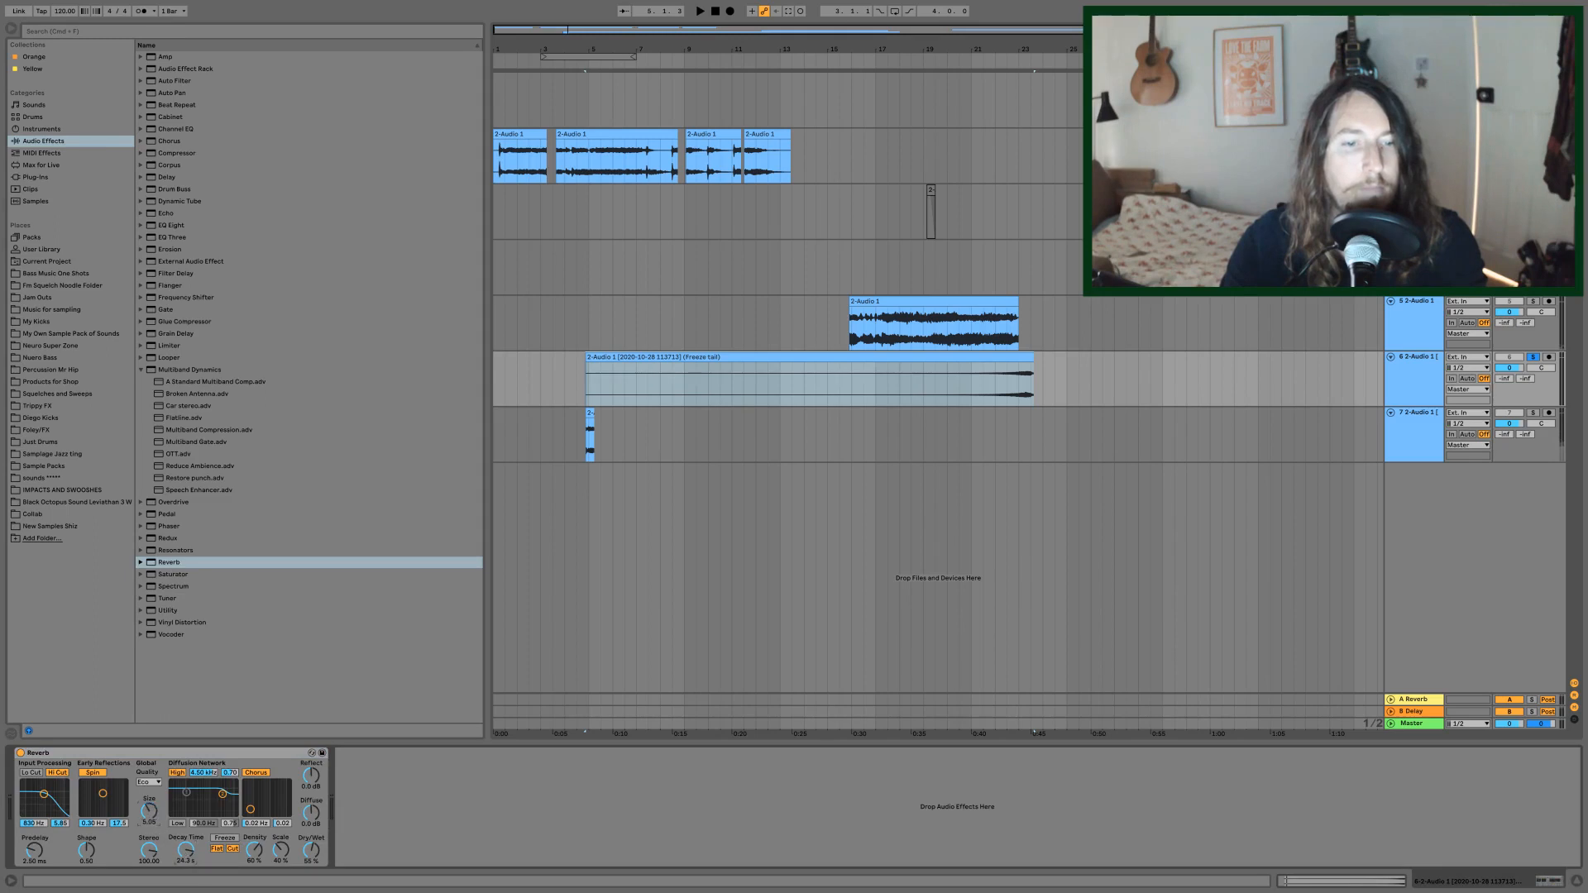
left_click(964, 377)
key("space")
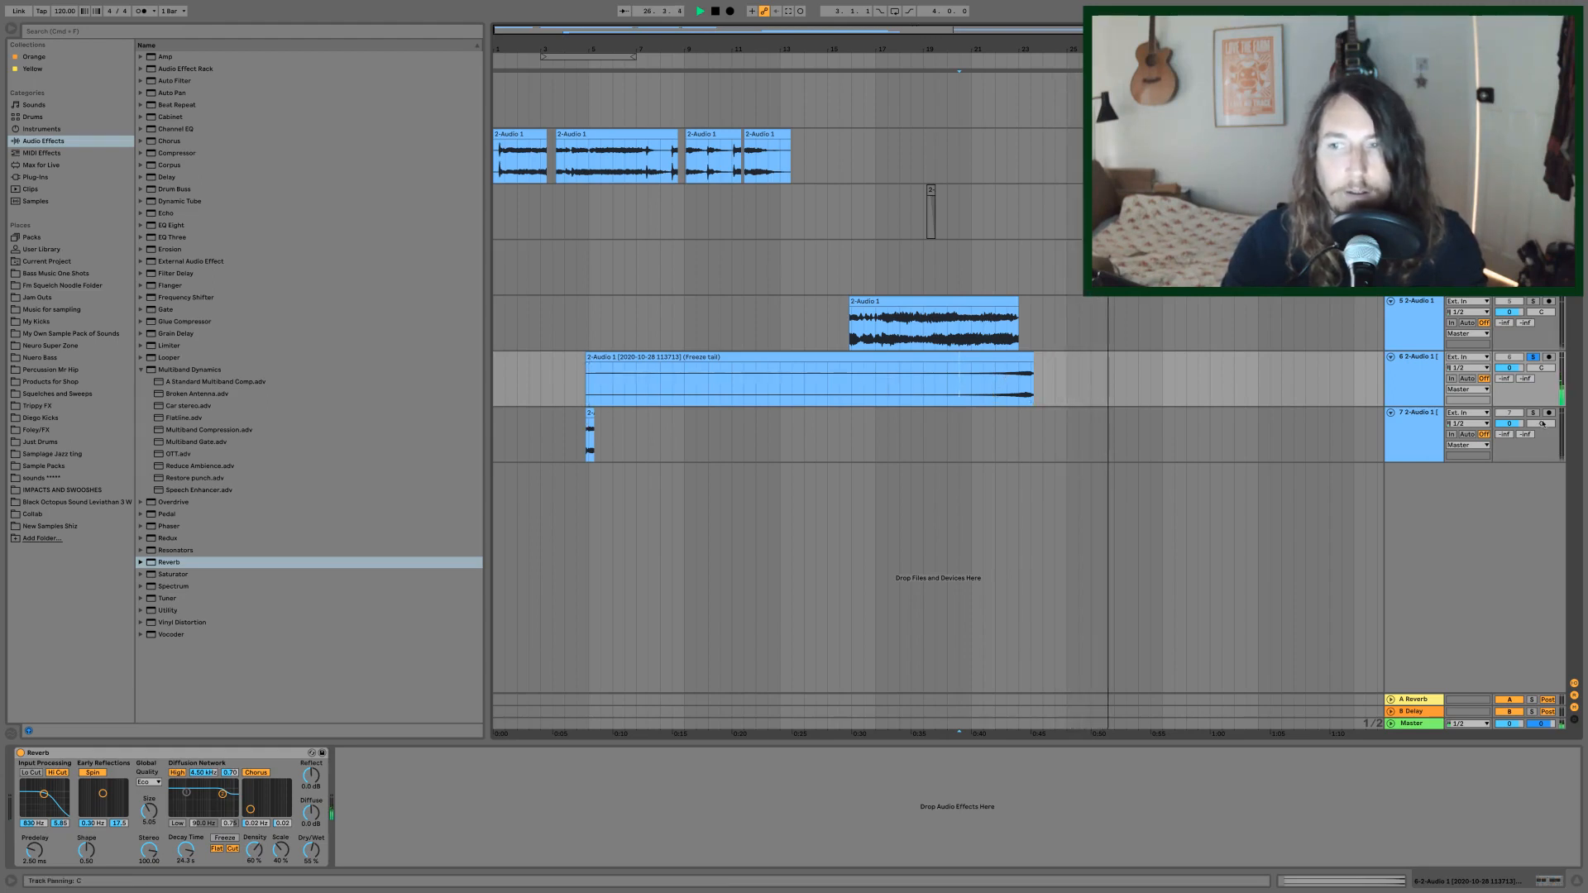
- Transpose the reversed freeze-tail clip on track 6 downward and audition its closing swell through the reverb
left_click(588, 416)
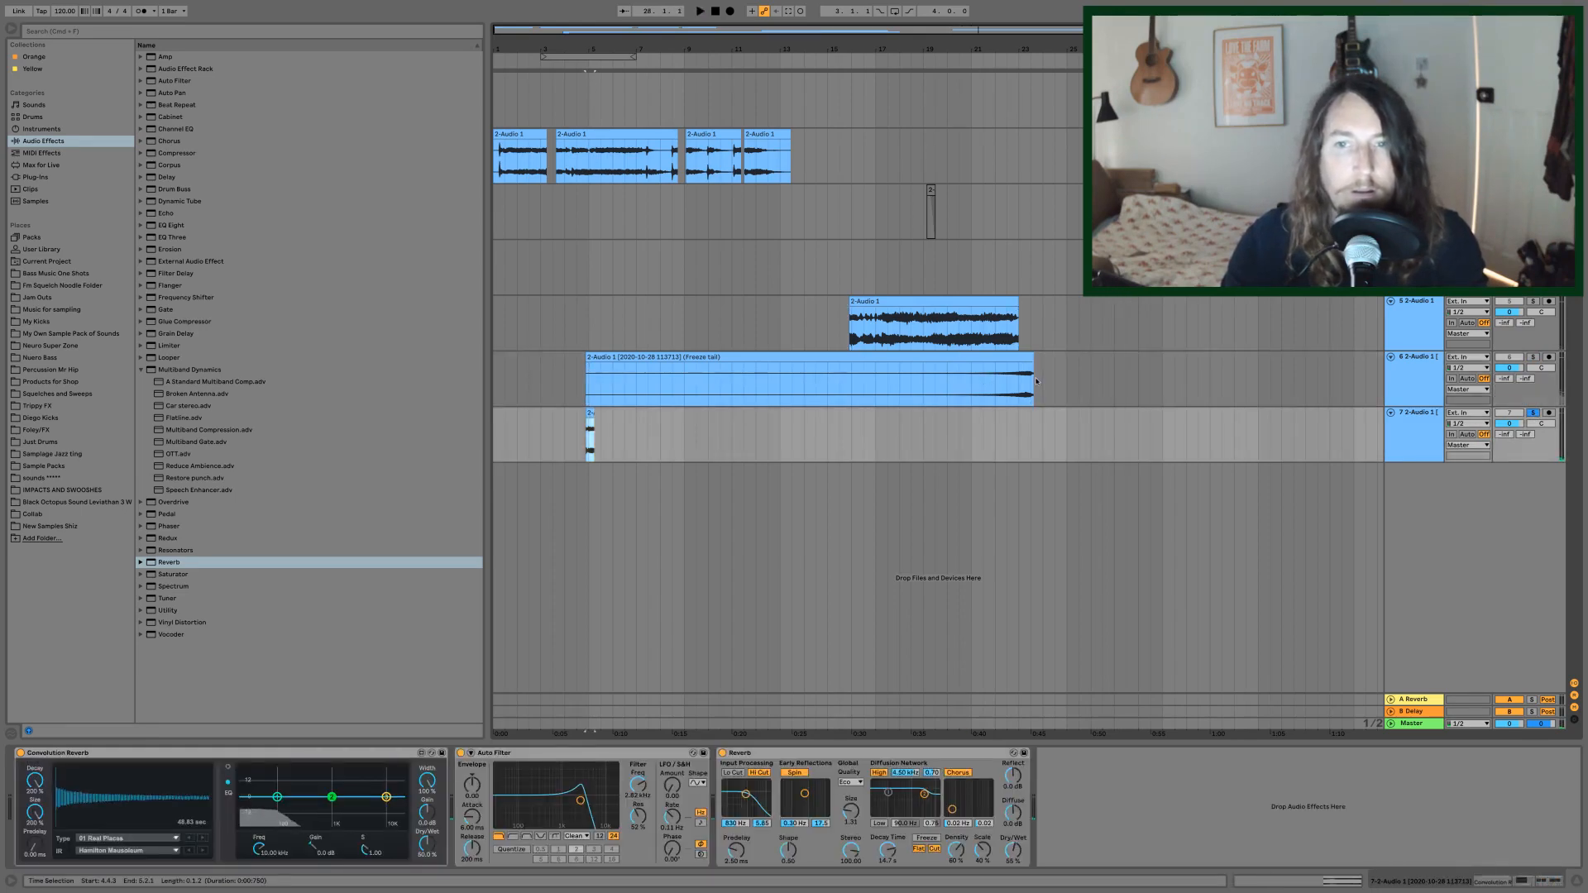
left_click(997, 391)
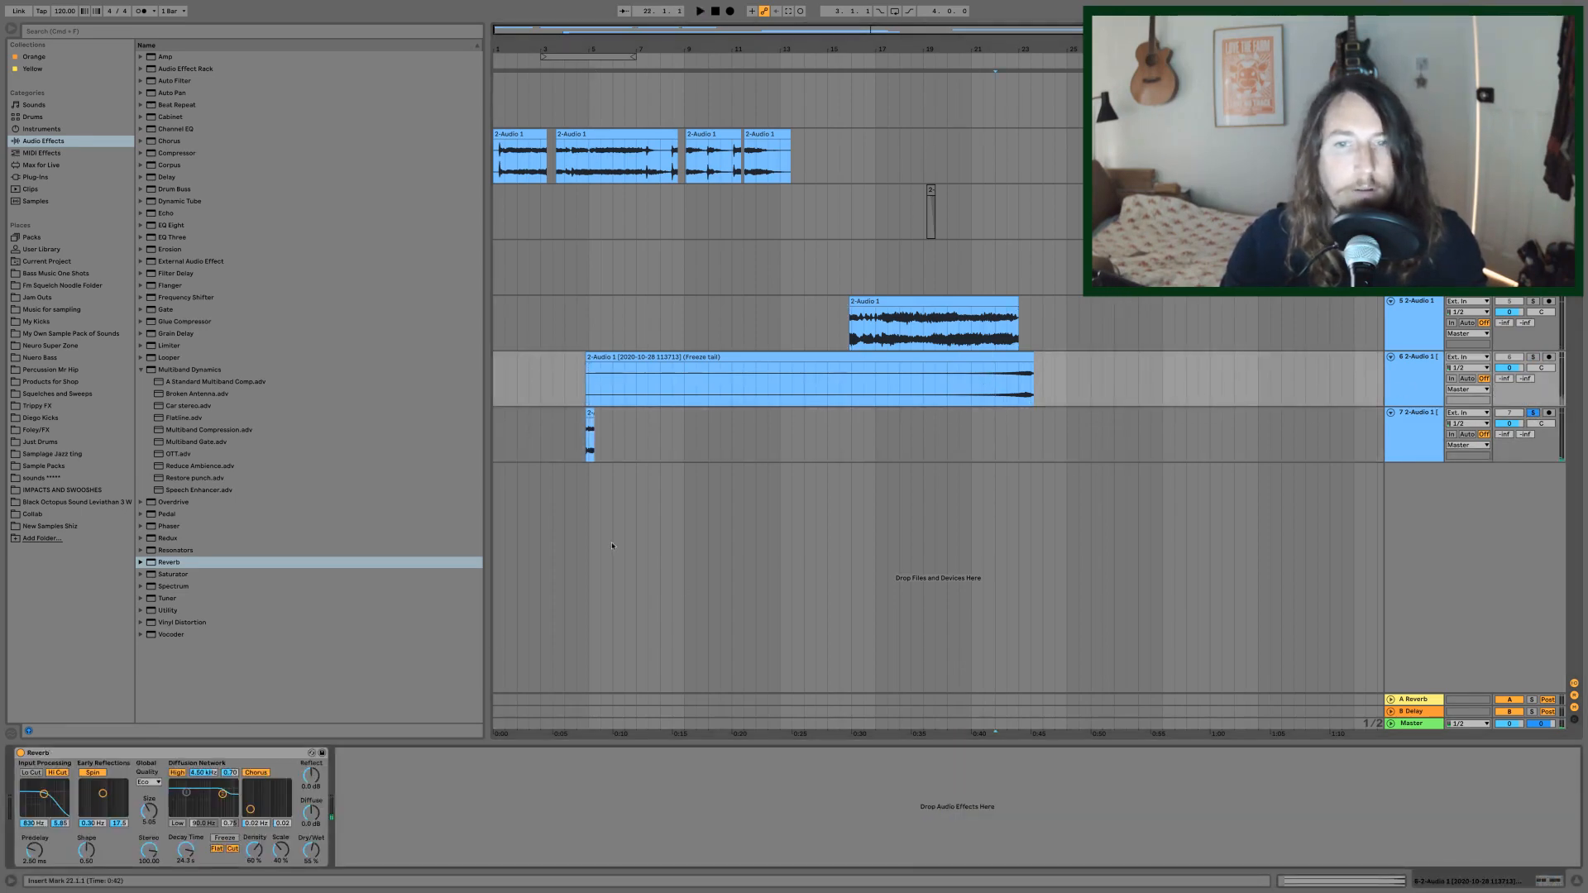
double_click(959, 362)
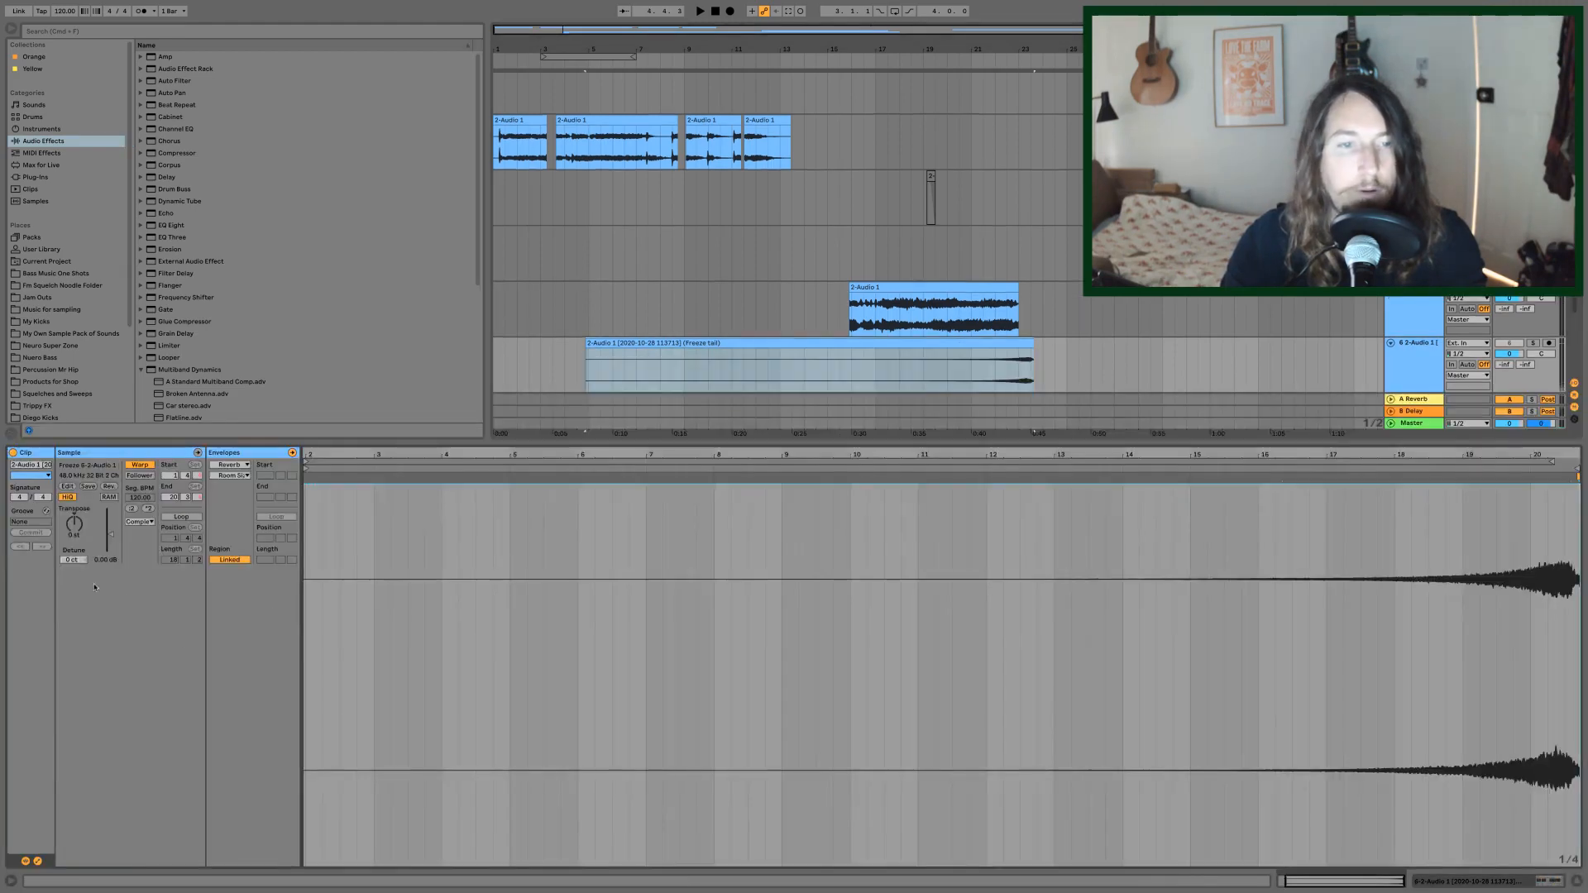
left_click_drag(74, 524, 74, 542)
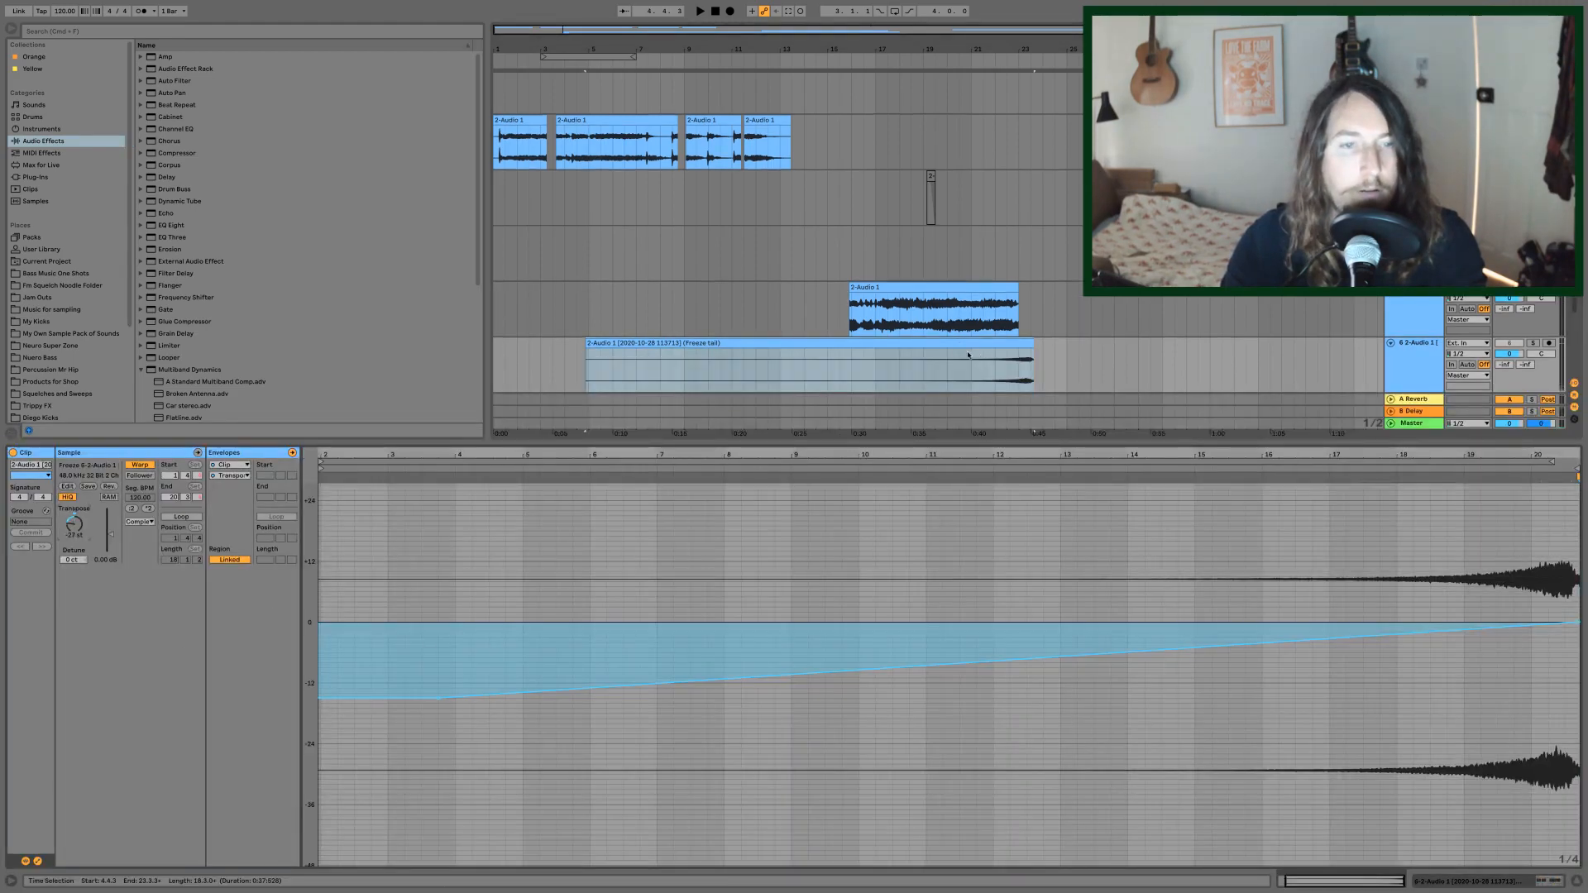
key("space")
key("space")
left_click(985, 374)
key("space")
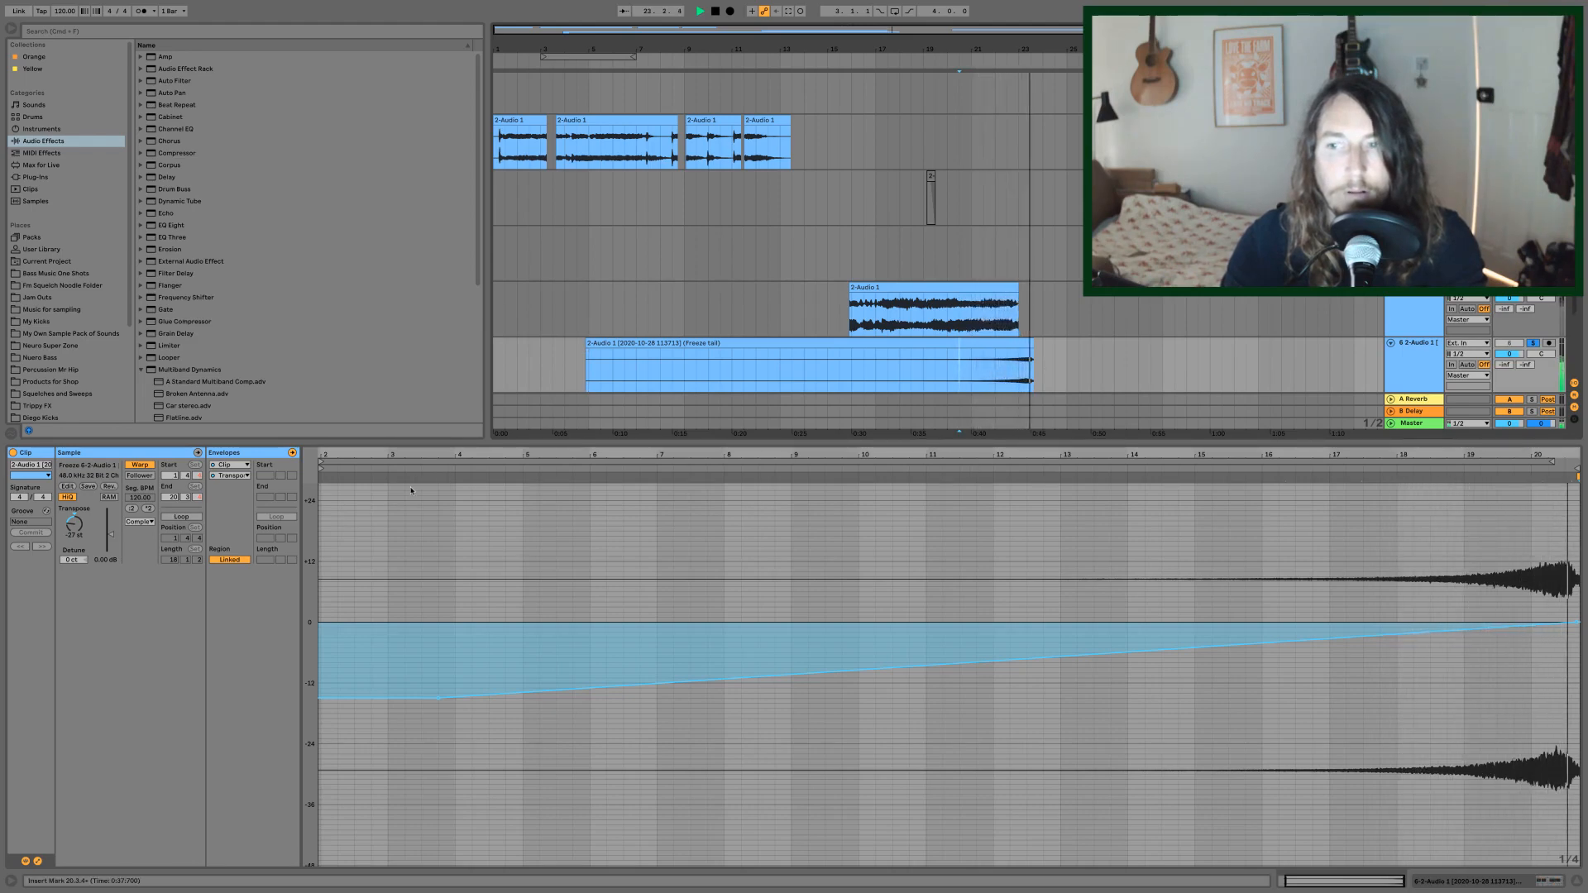
left_click(1576, 885)
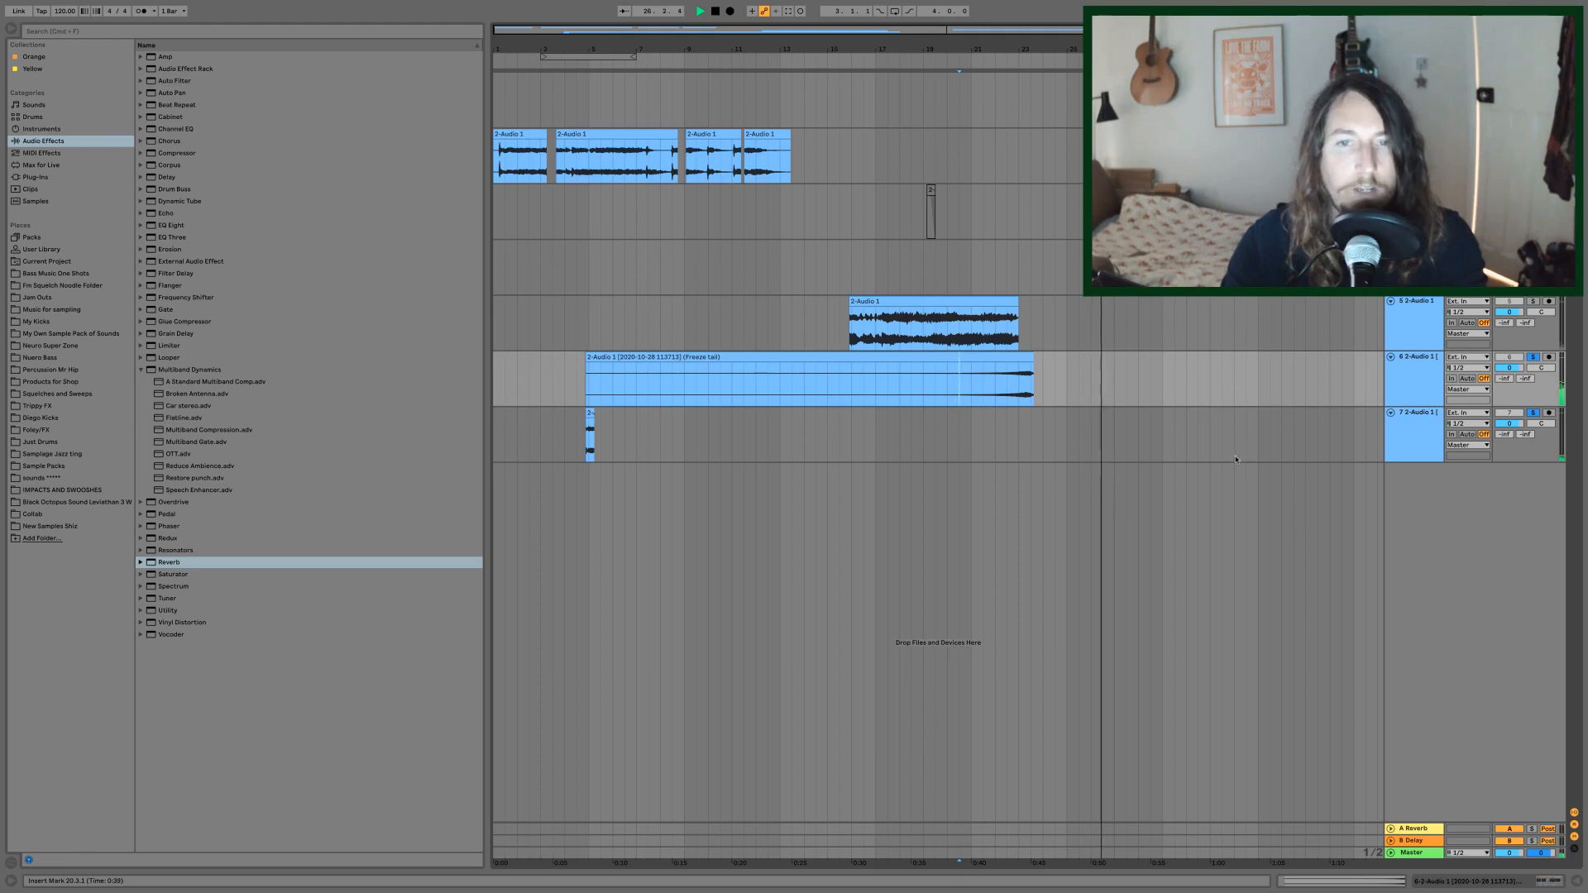
- Enlarge track 7 and open the sample settings of its short clip
left_click(583, 443)
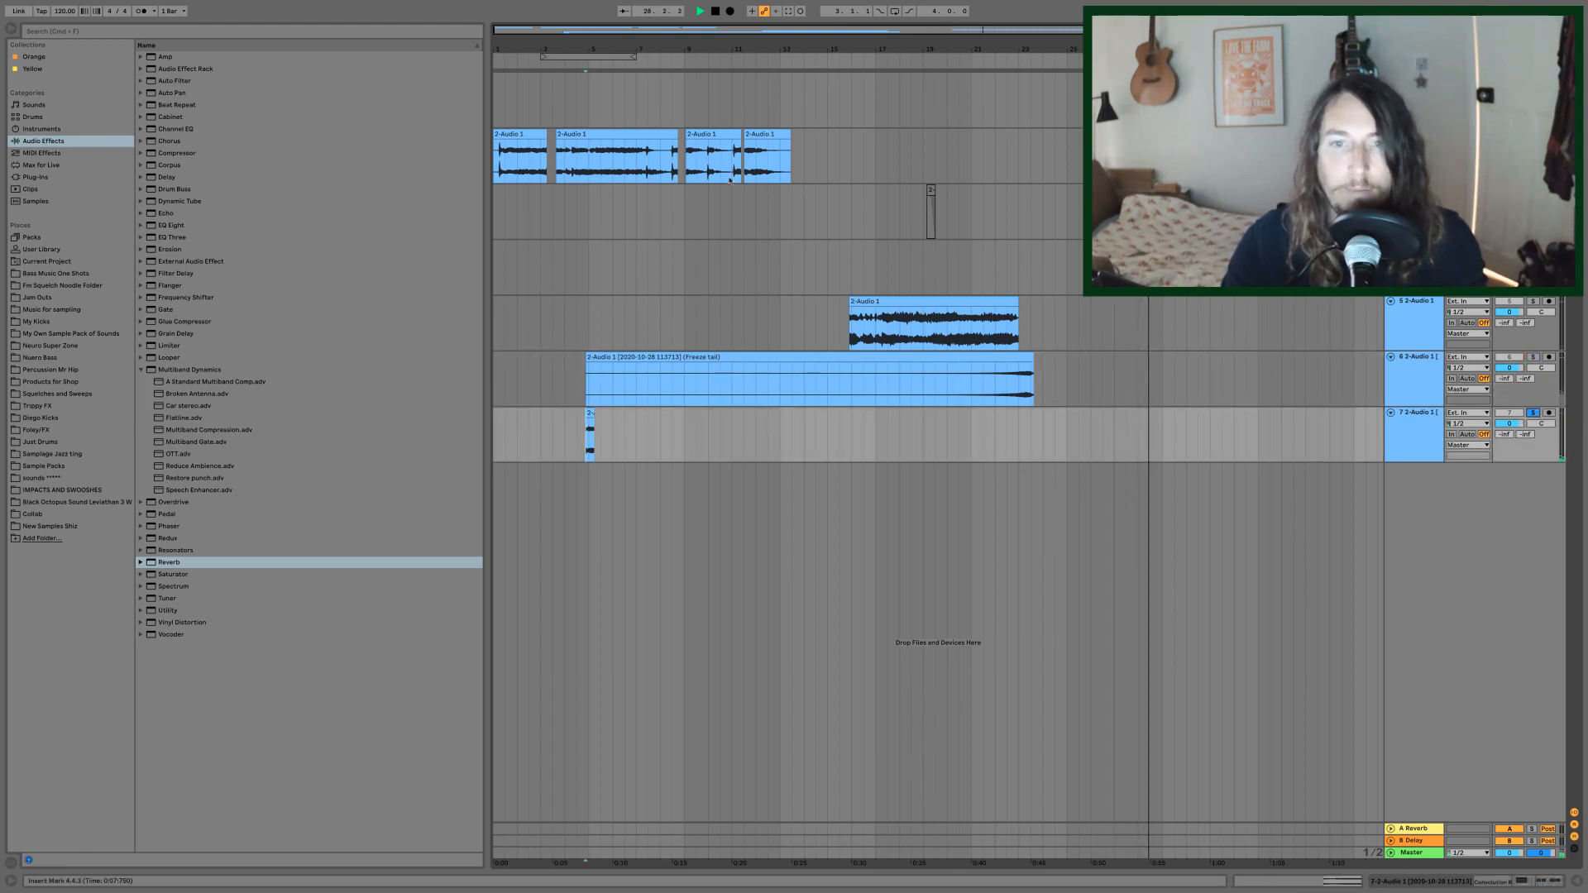
mouse_move(592, 48)
left_mouse_down()
mouse_move(795, 392)
mouse_move(990, 395)
left_mouse_up()
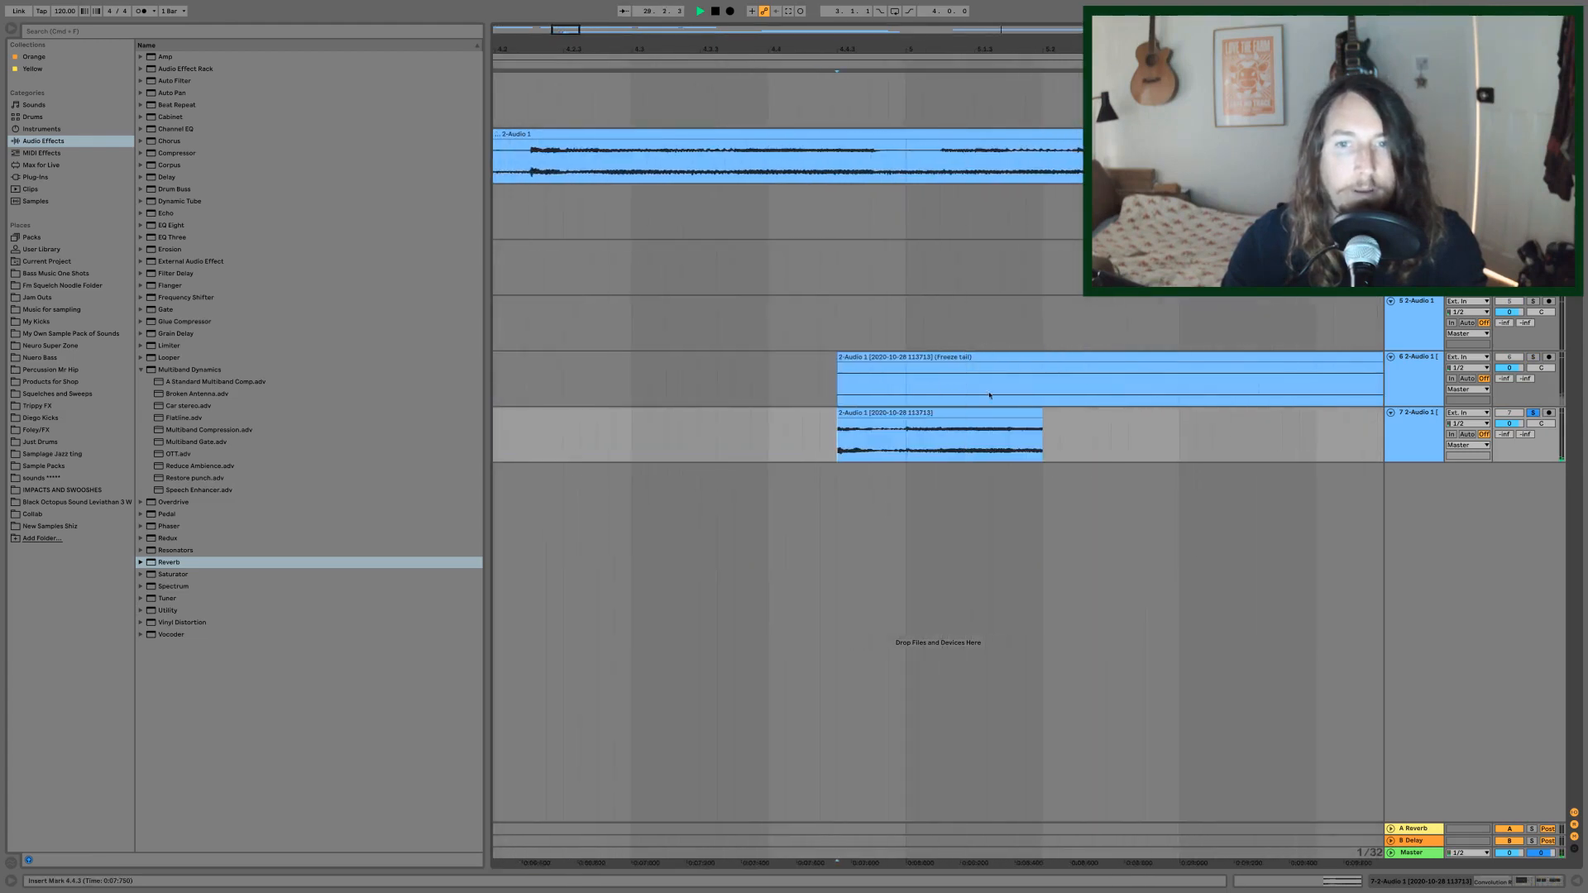
left_click(959, 415)
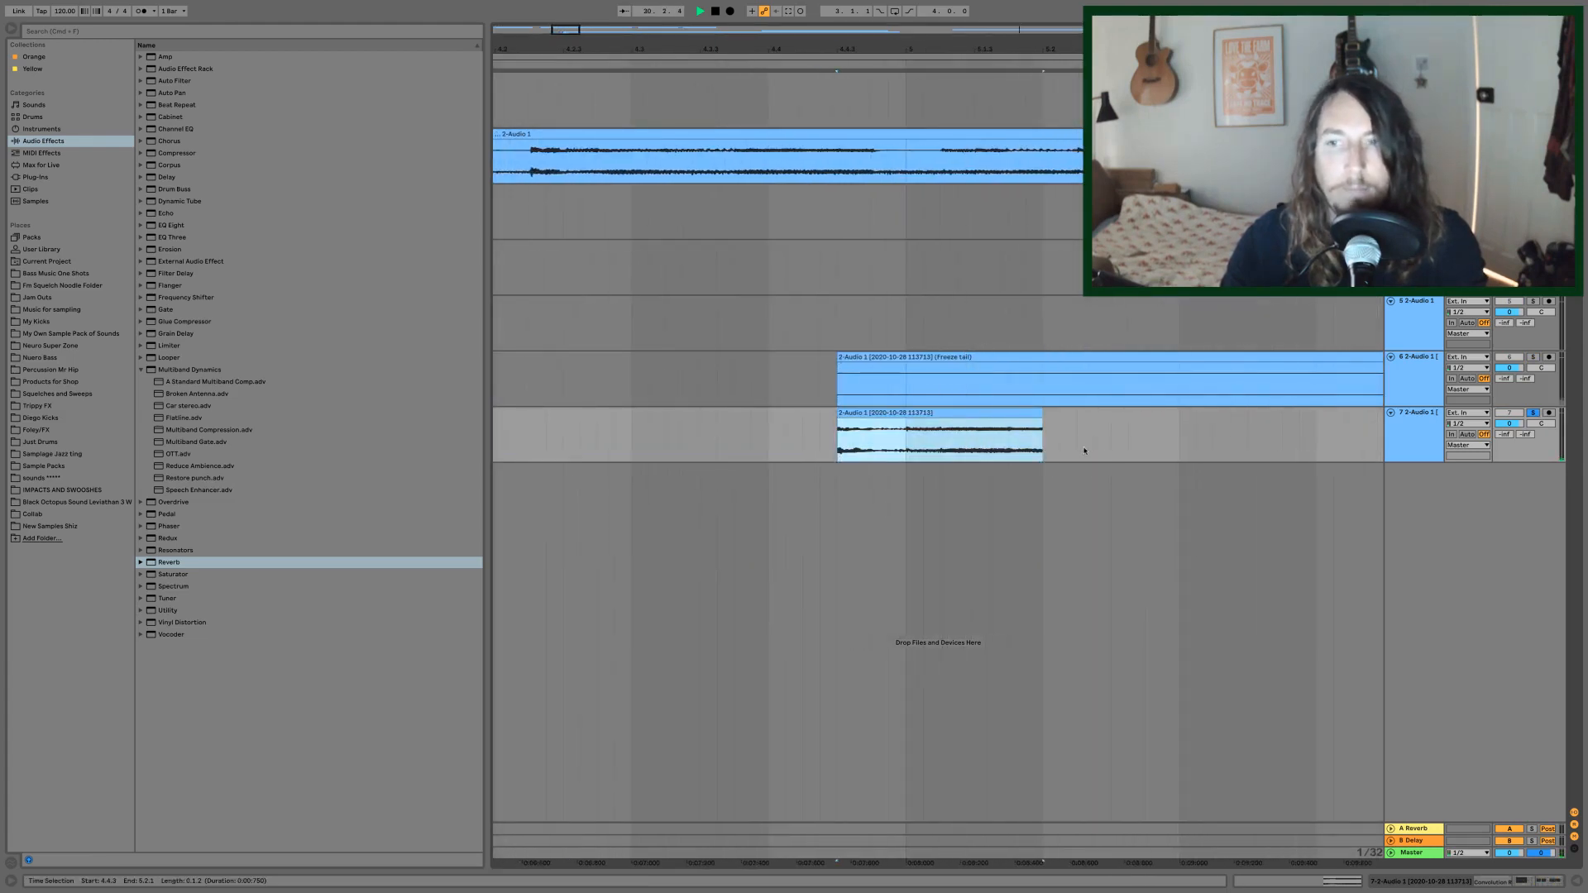
left_click_drag(1410, 461, 1422, 536)
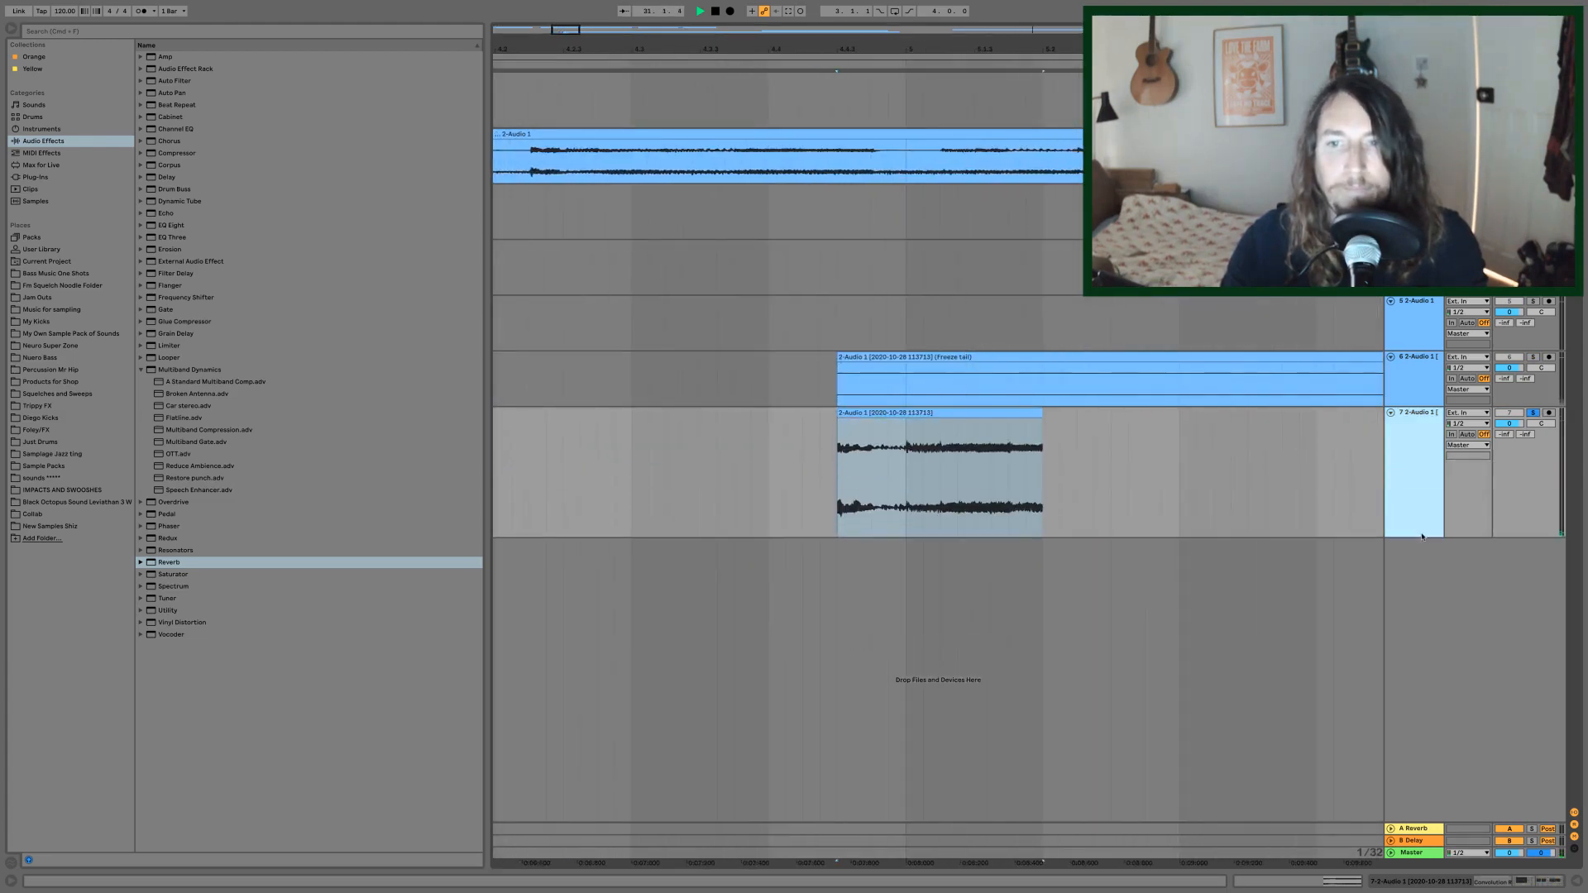
double_click(955, 414)
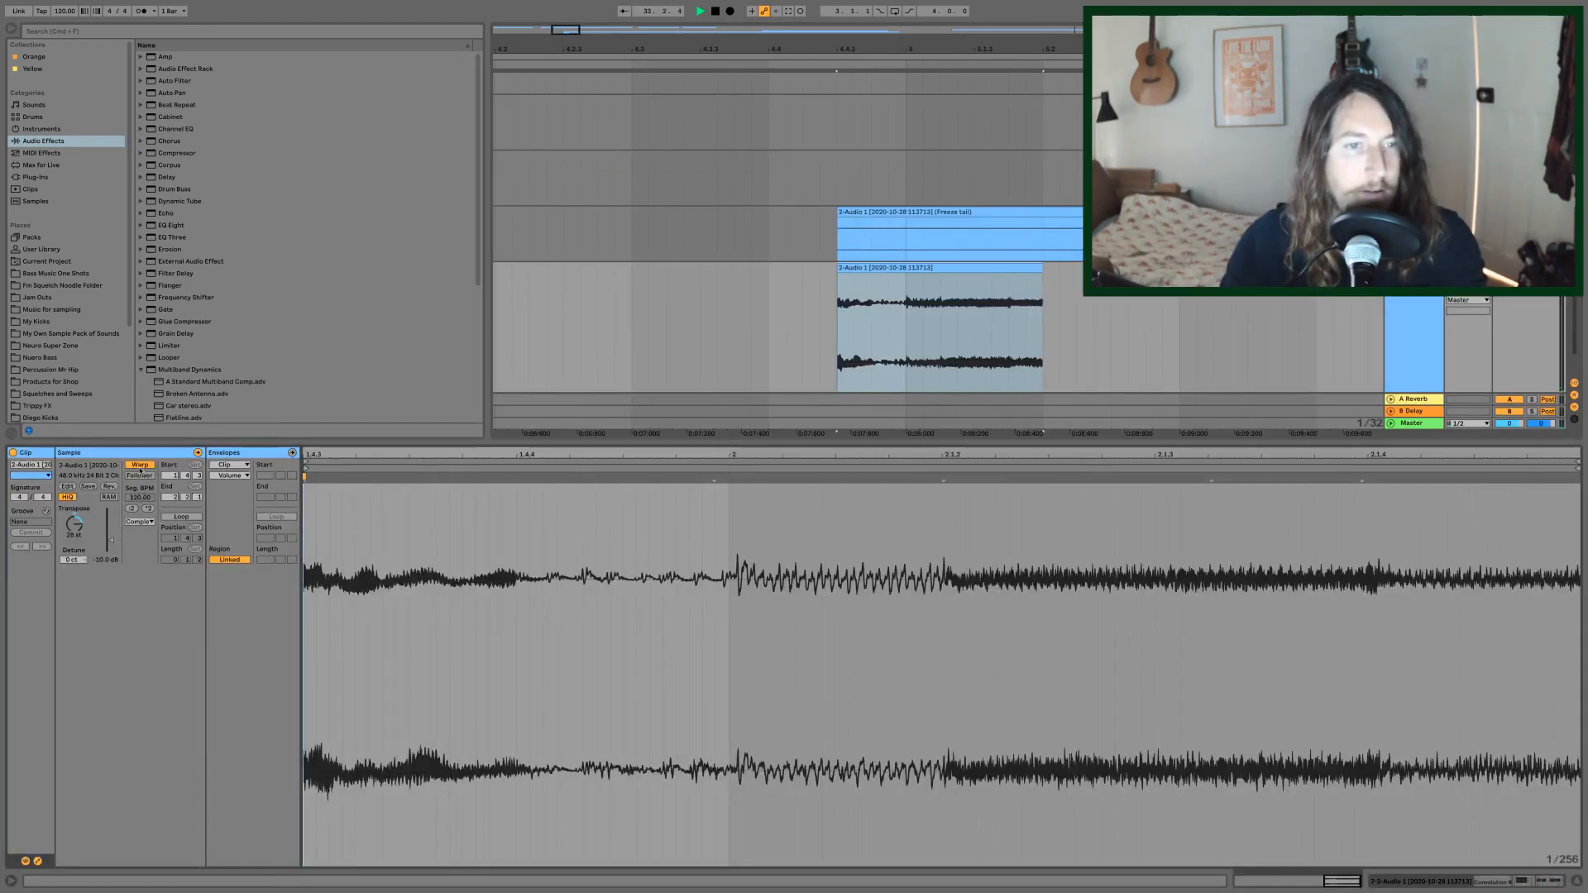
left_click(139, 465)
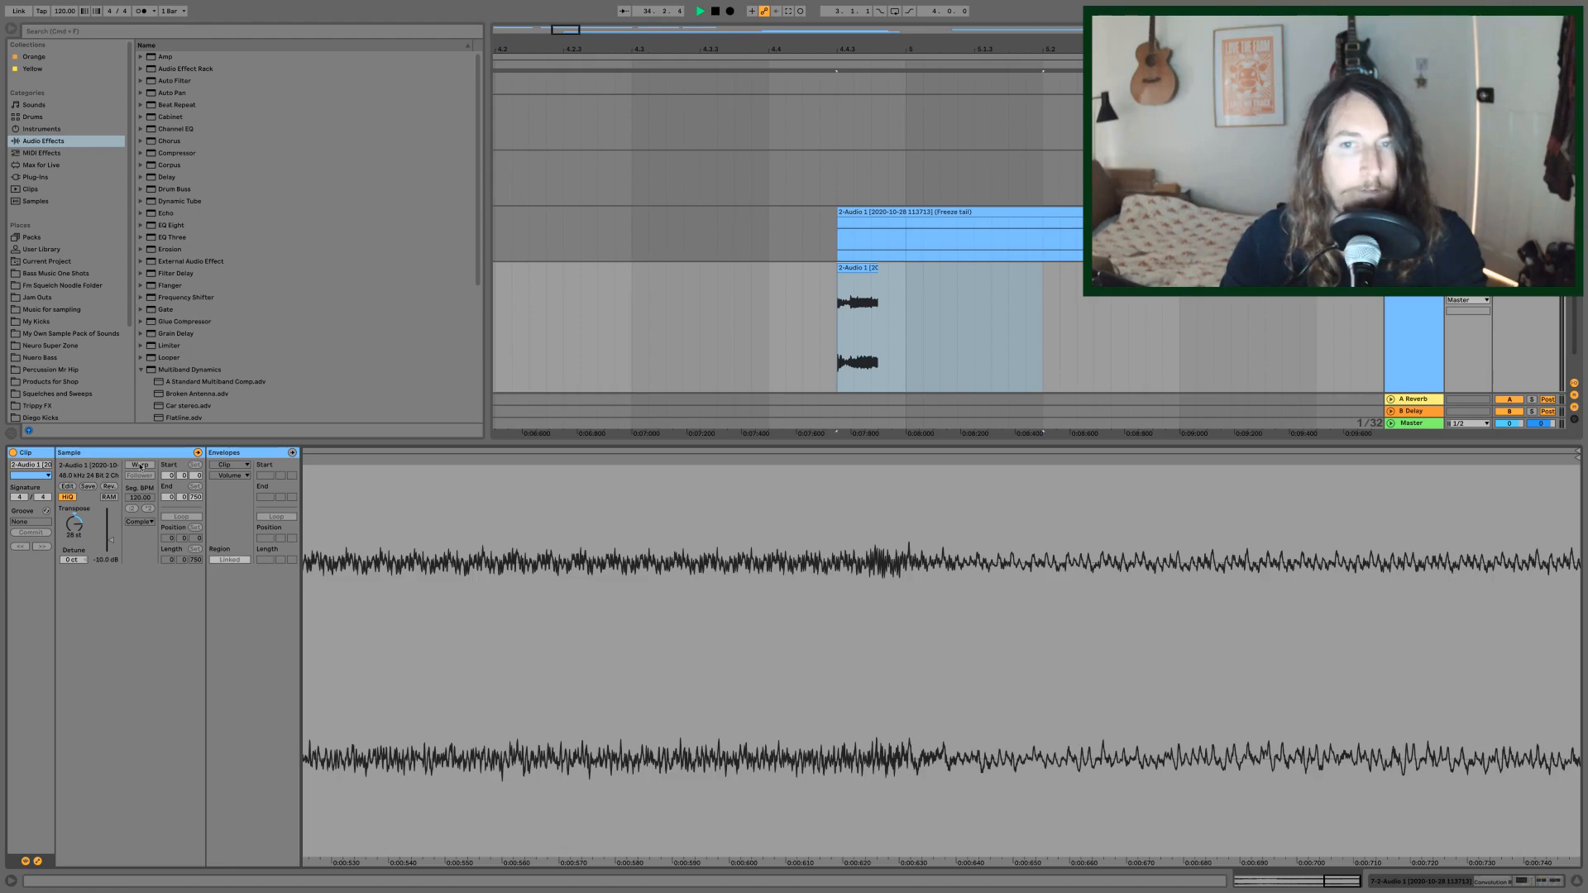
left_click(140, 465)
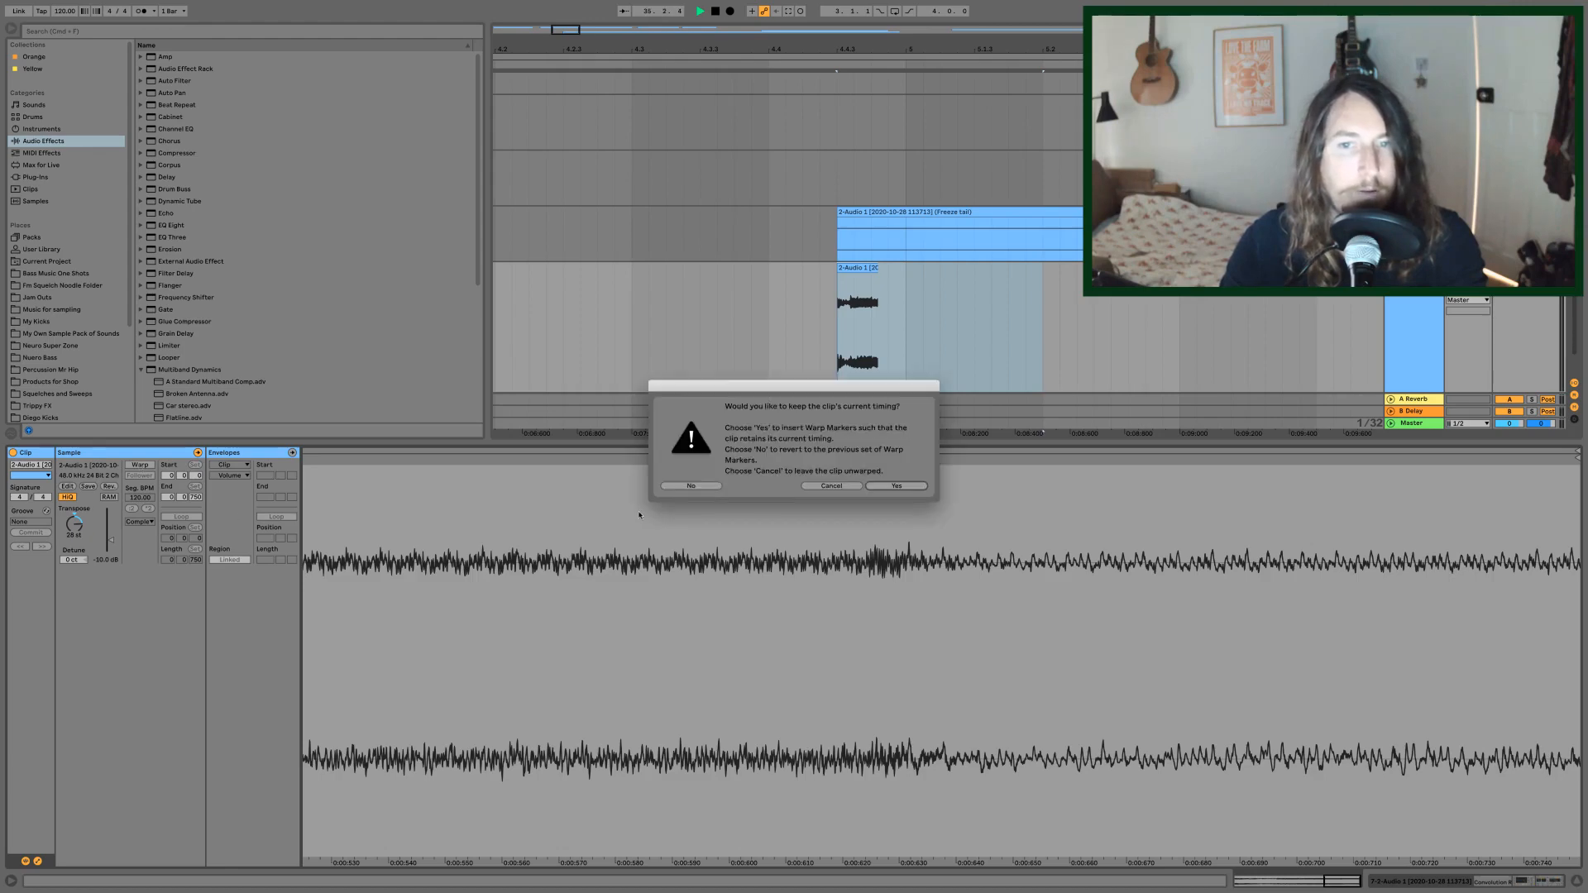
left_click(692, 487)
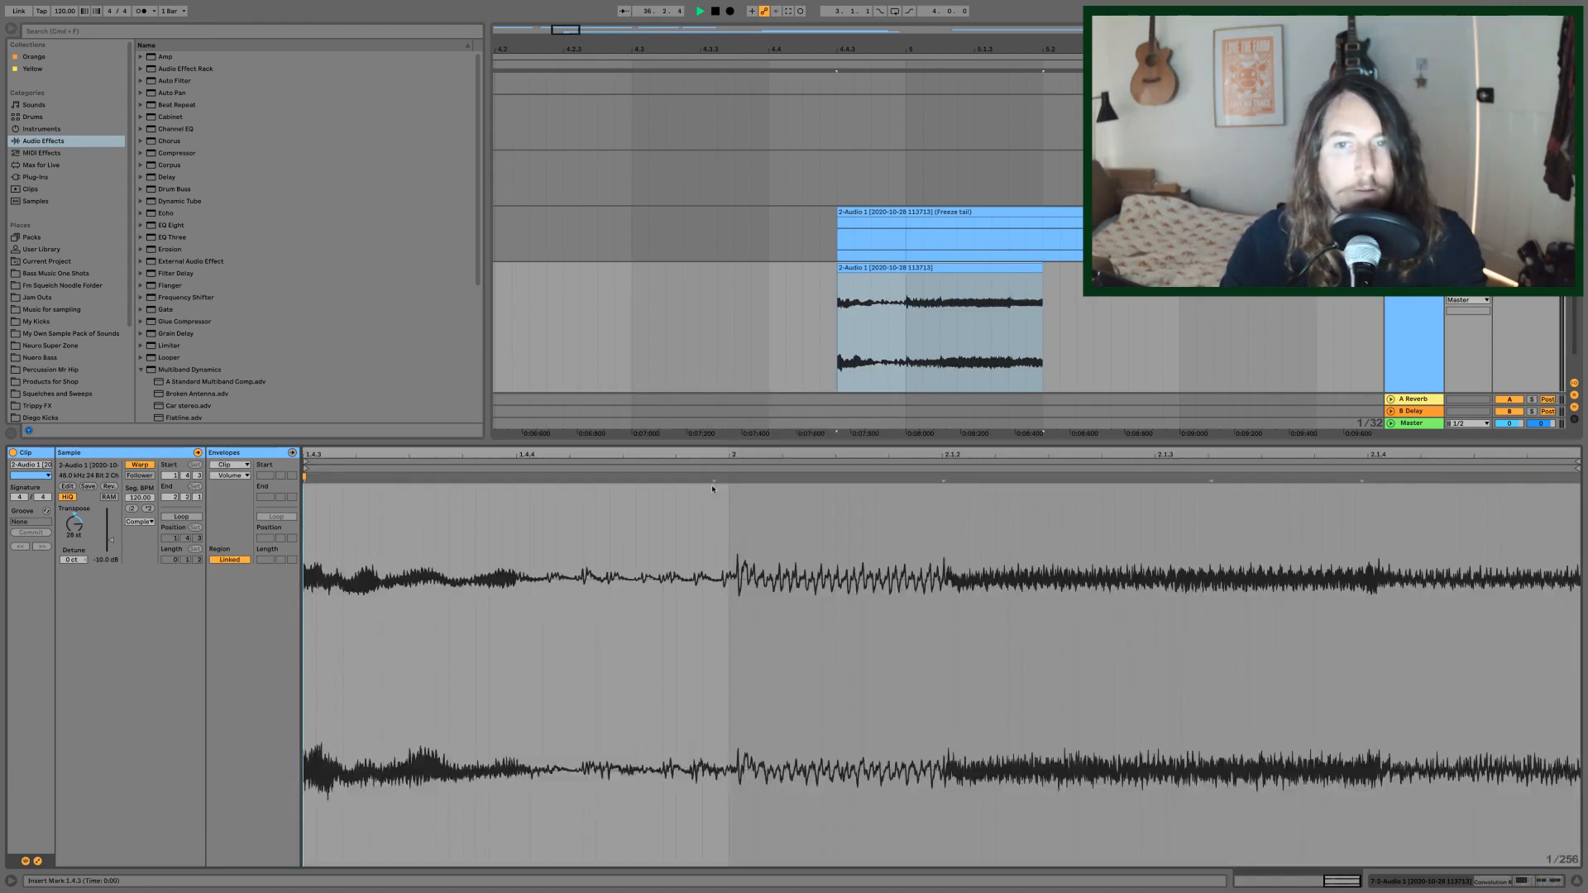
- Set the segment BPM of track 7's clip to 999 and extend the clip to about 3 bars long
key("space")
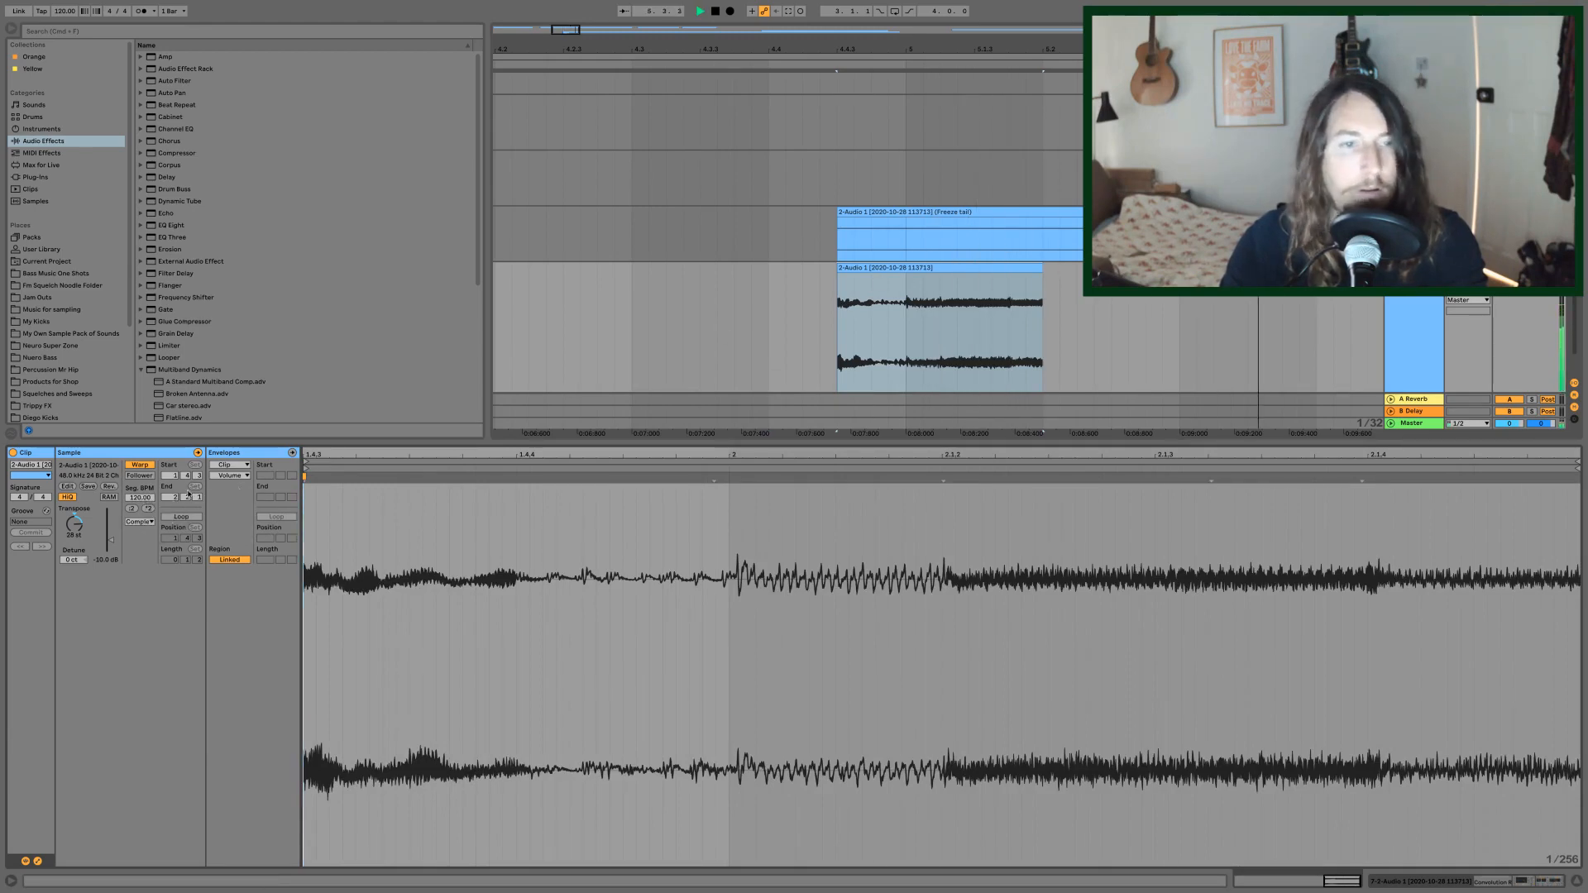
left_click_drag(140, 497, 140, 83)
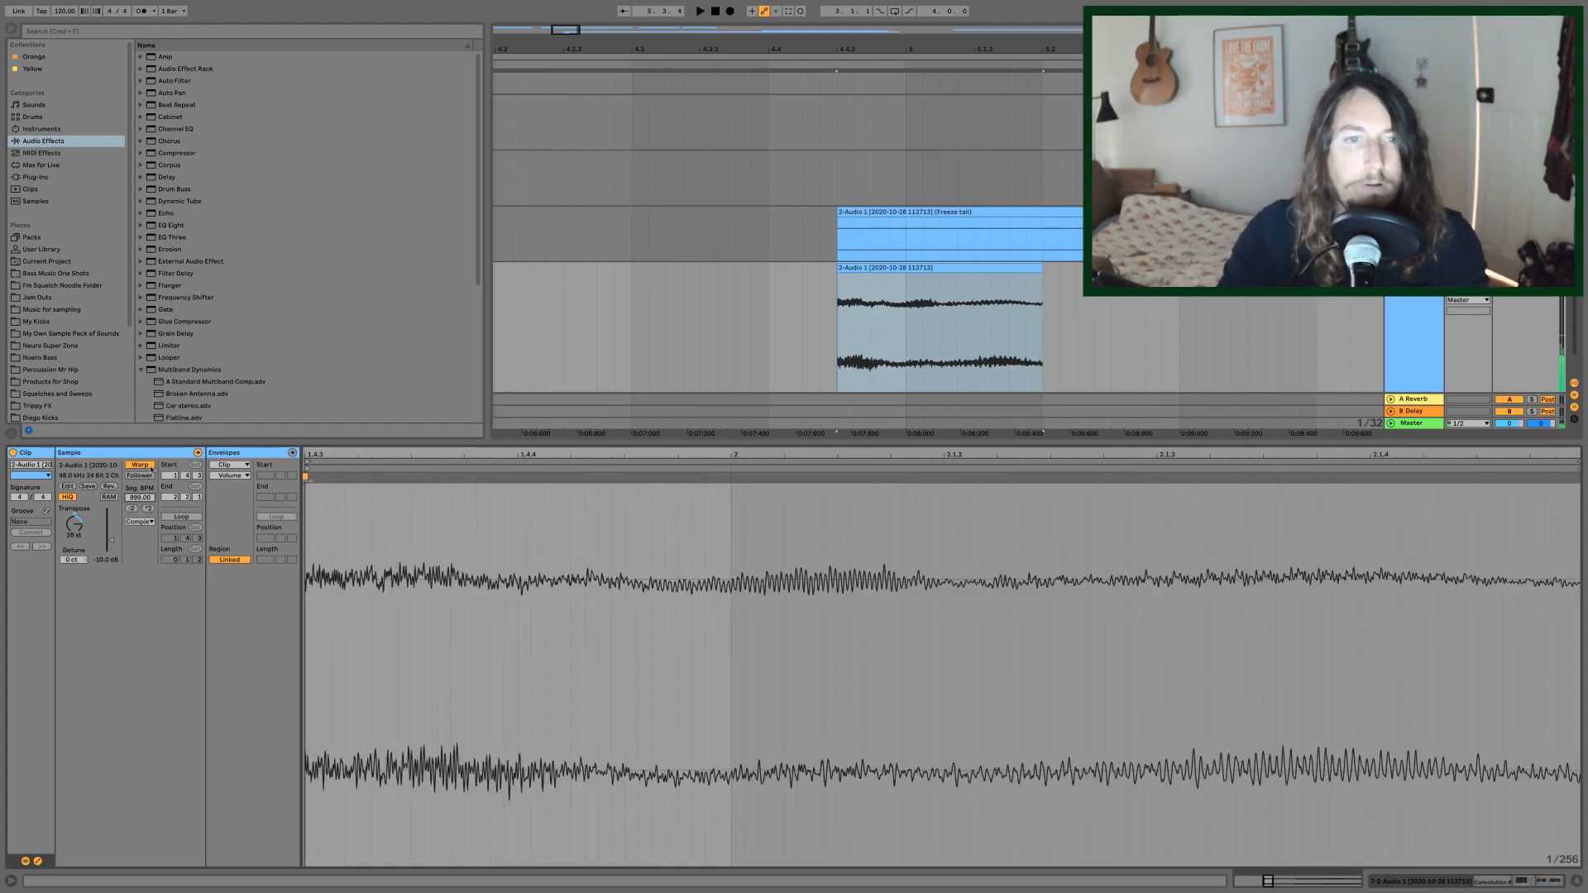
left_click_drag(1022, 49, 558, 47)
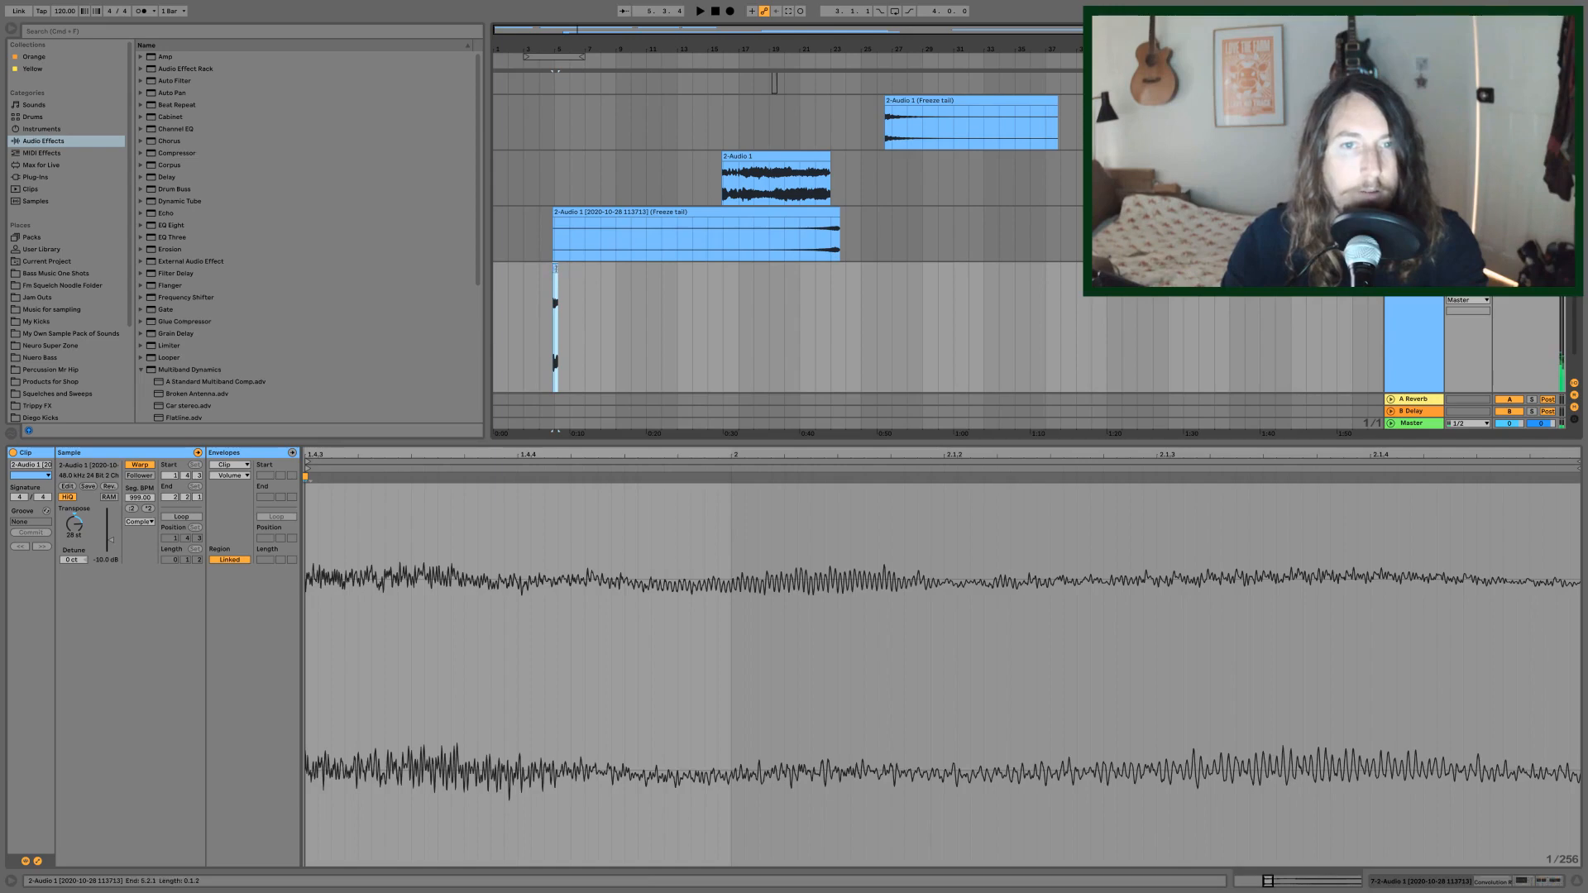
left_click_drag(566, 269, 833, 292)
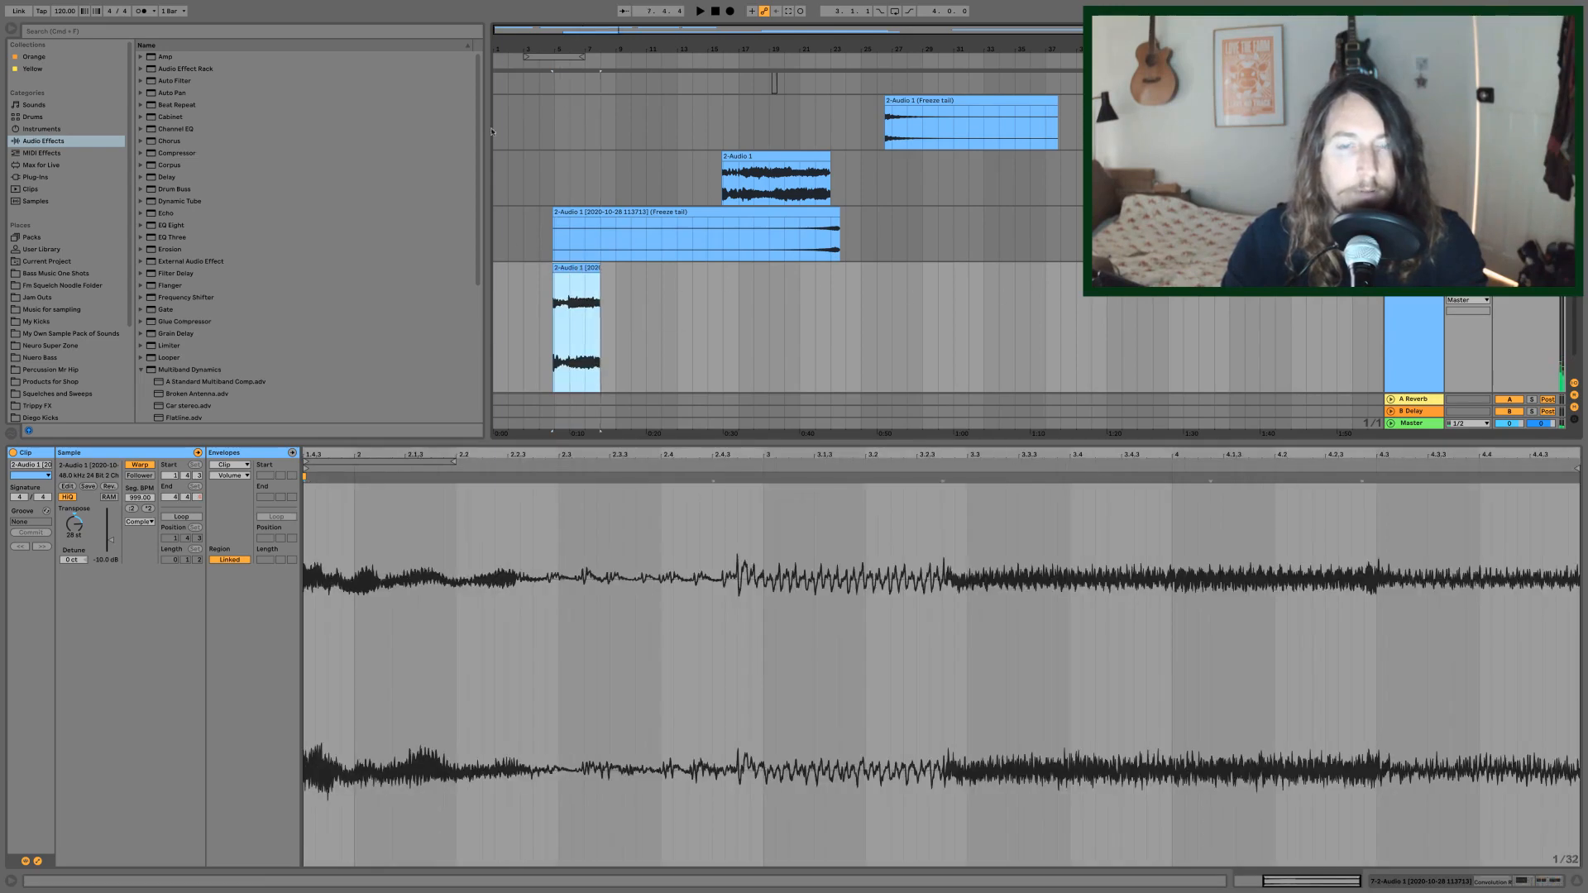
left_click_drag(554, 50, 689, 141)
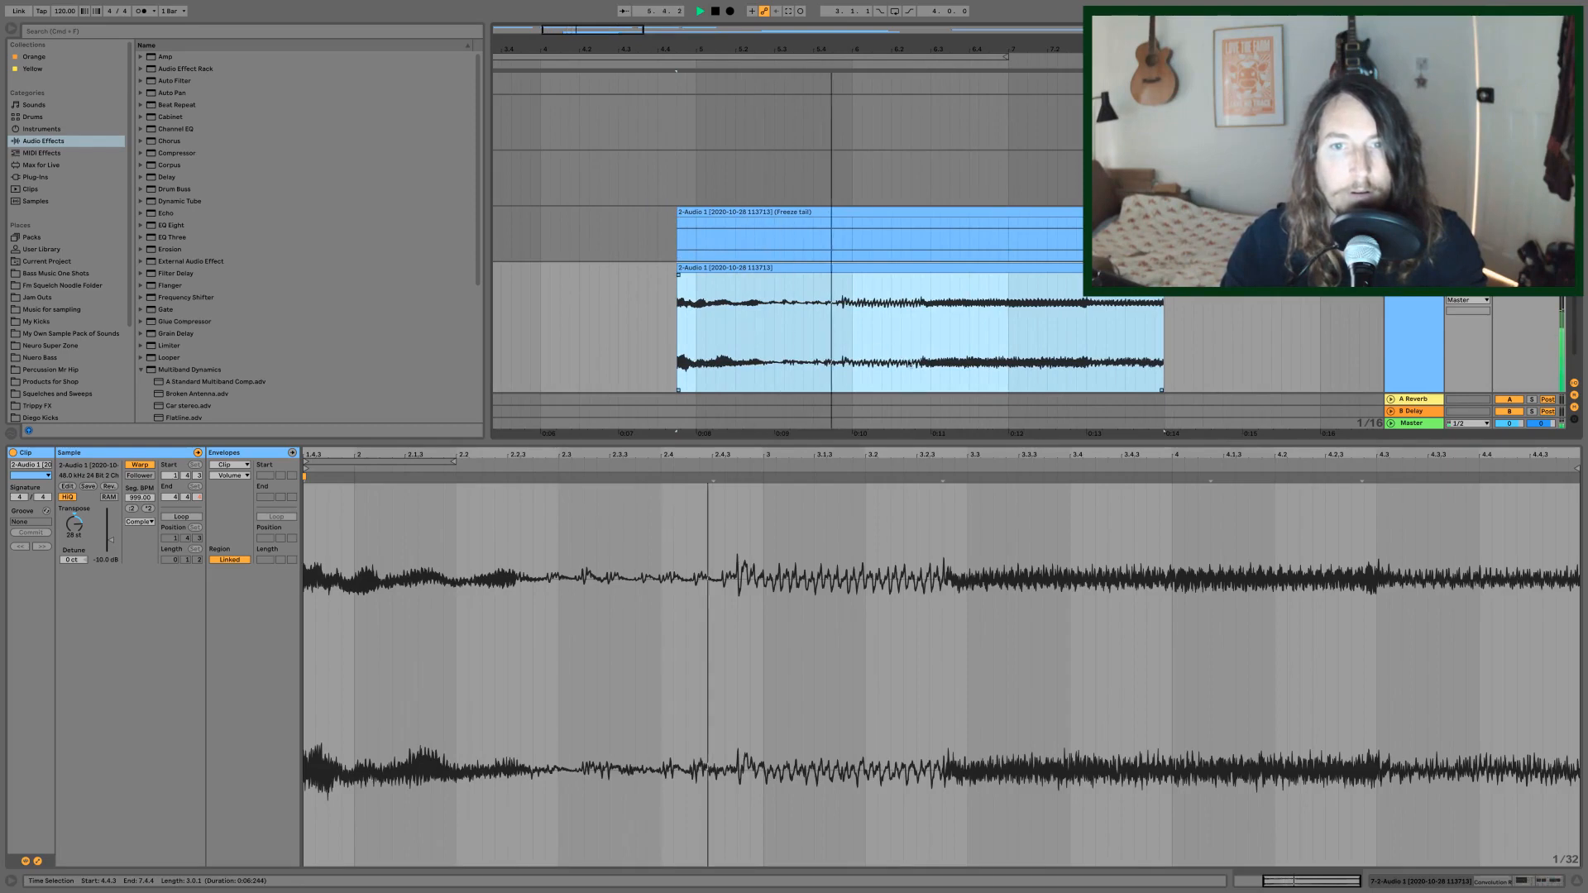
- Bypass the Reverb on track 7, audition the stretched clip and lower its transposition
left_click(1385, 303)
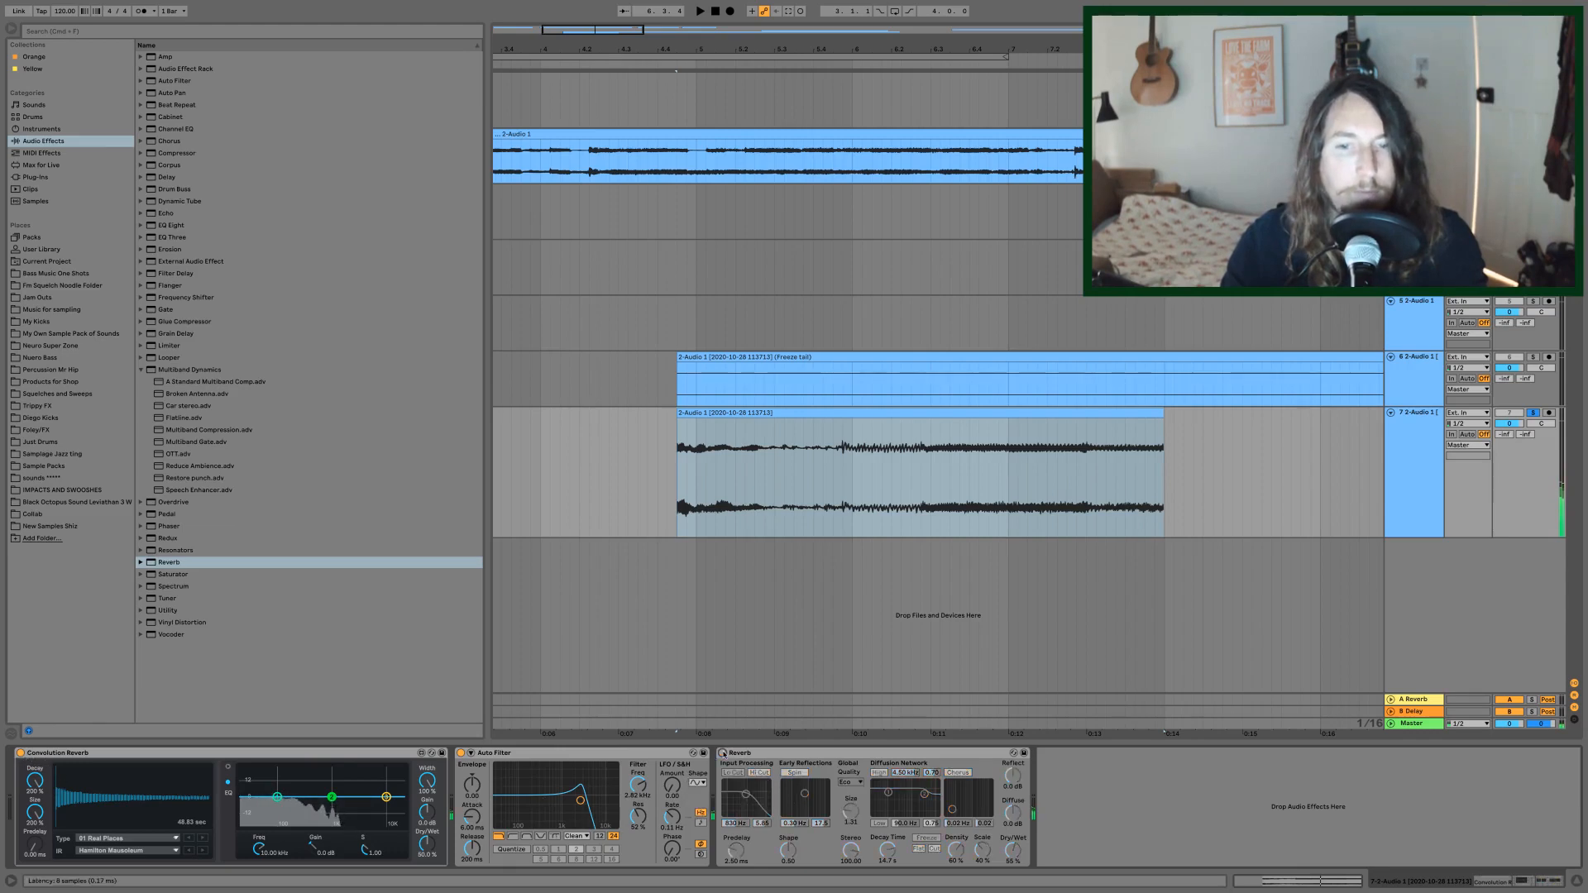
key("space")
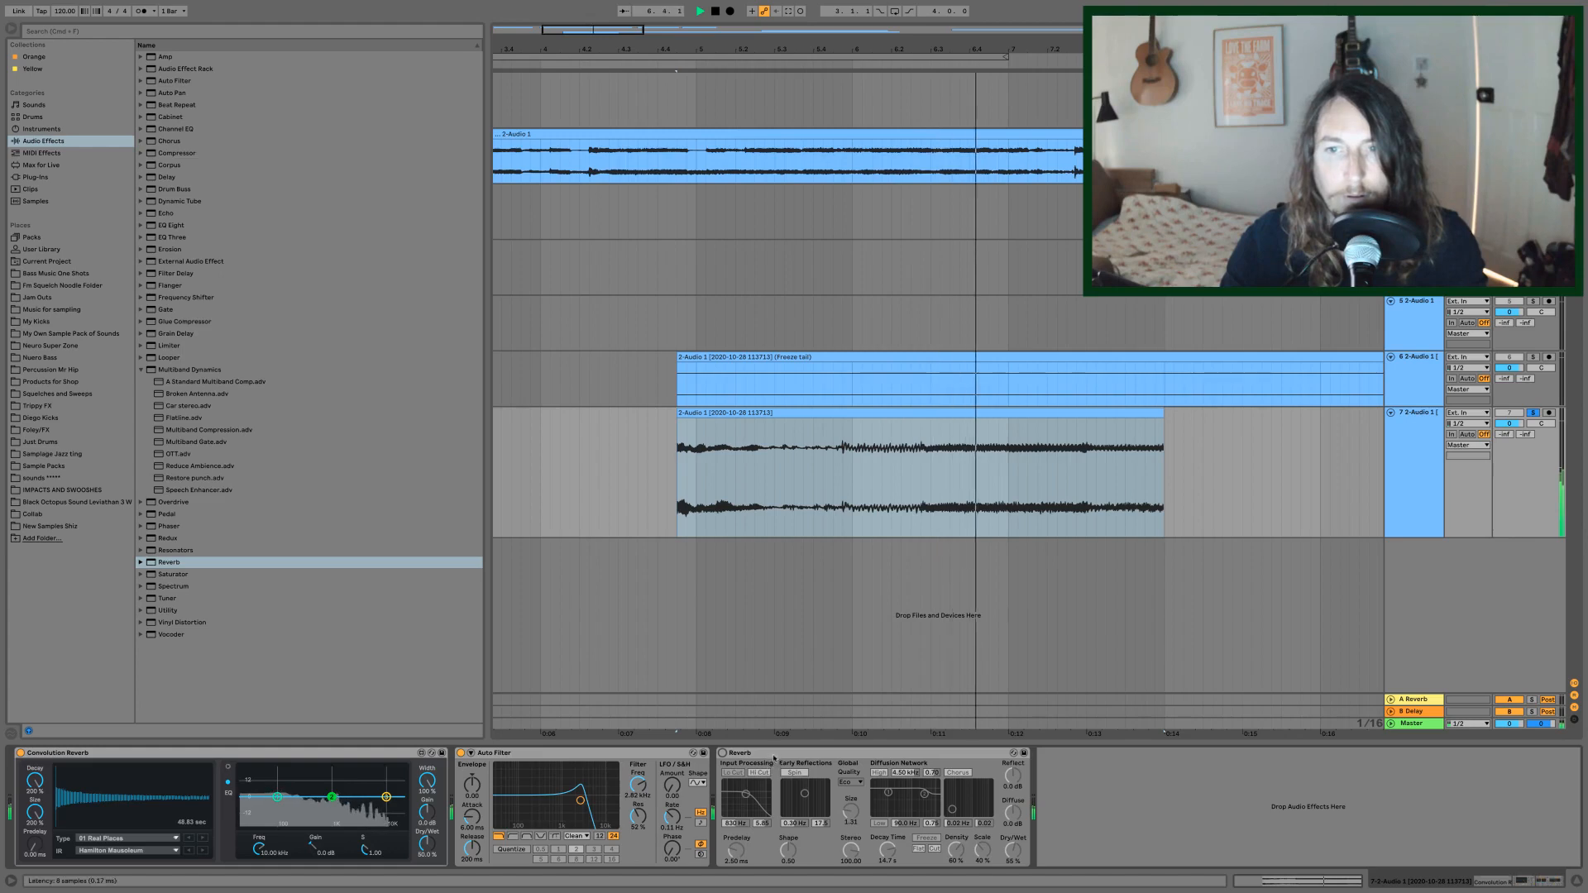
double_click(838, 412)
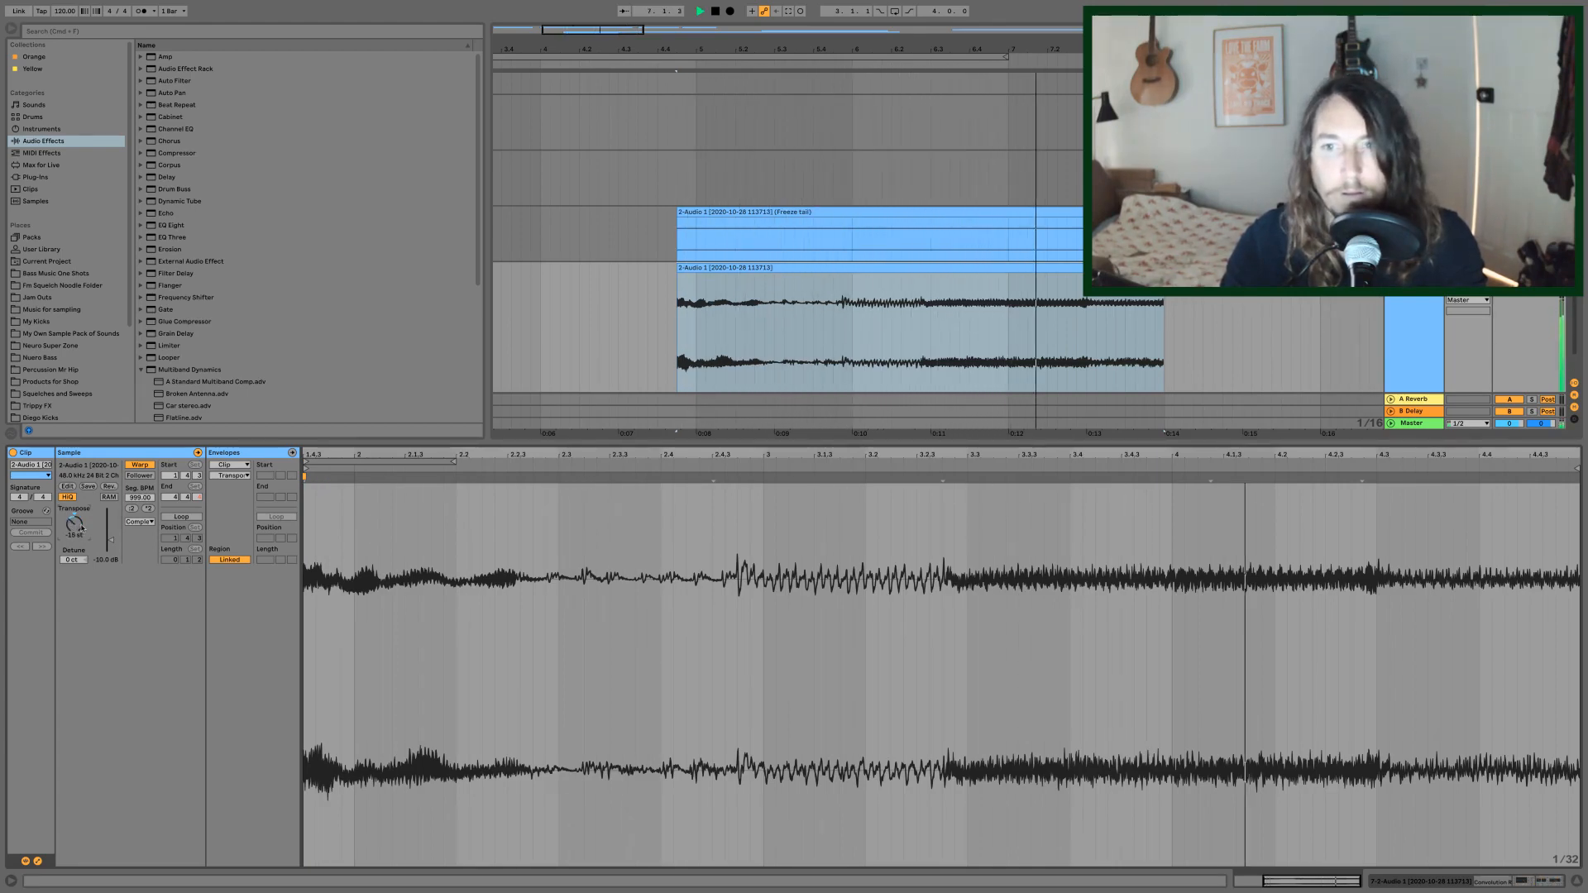
left_click(1577, 883)
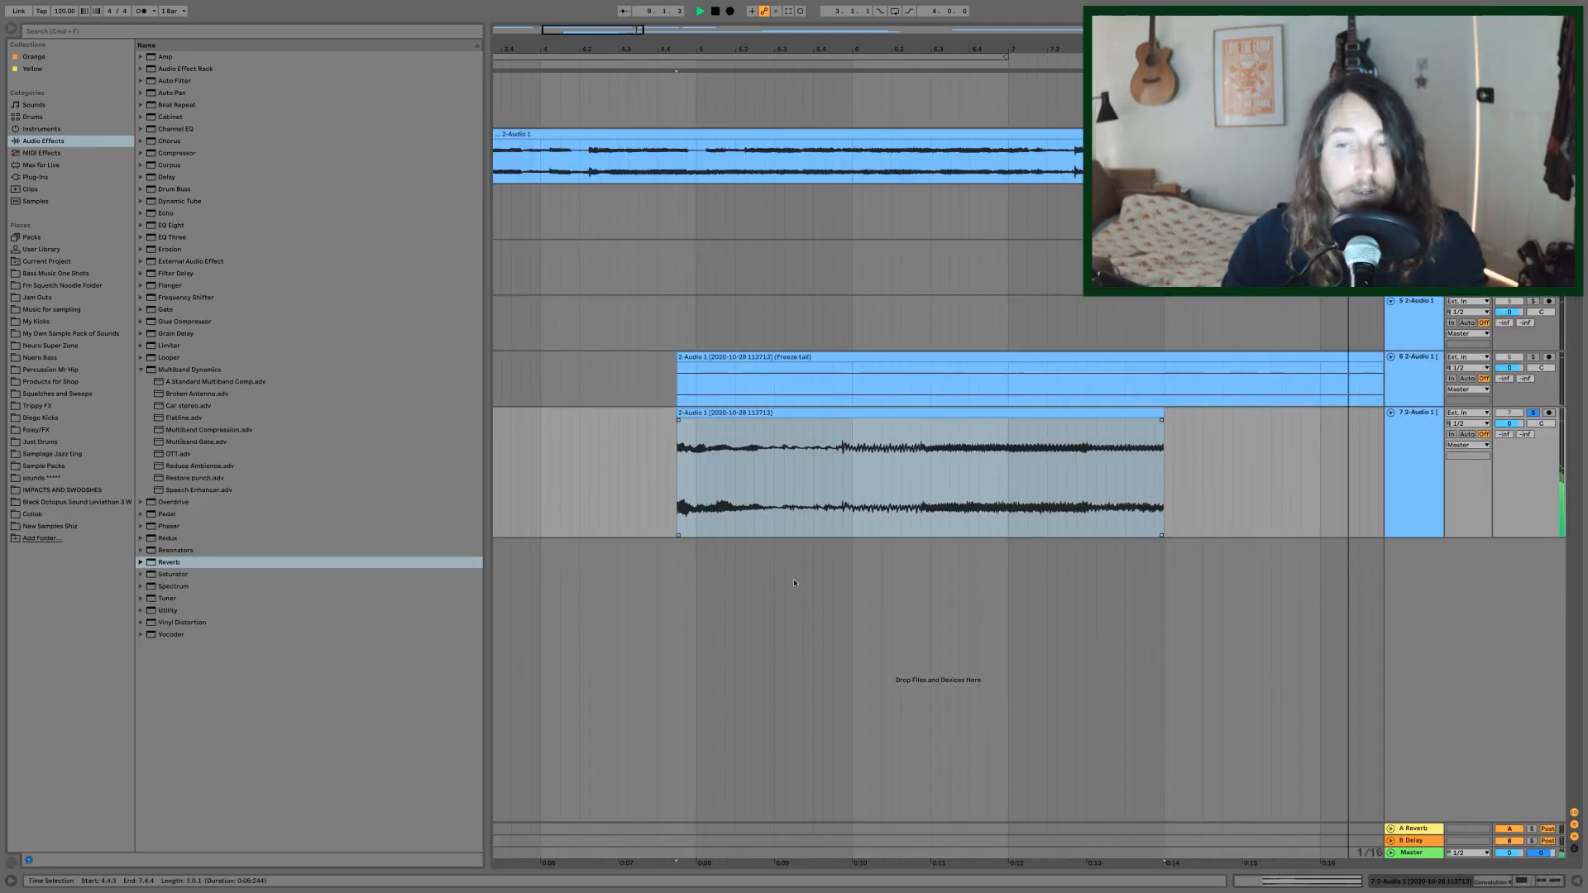
- Raise the Auto Filter cutoff on track 7 and switch its Reverb back on during playback
double_click(1420, 450)
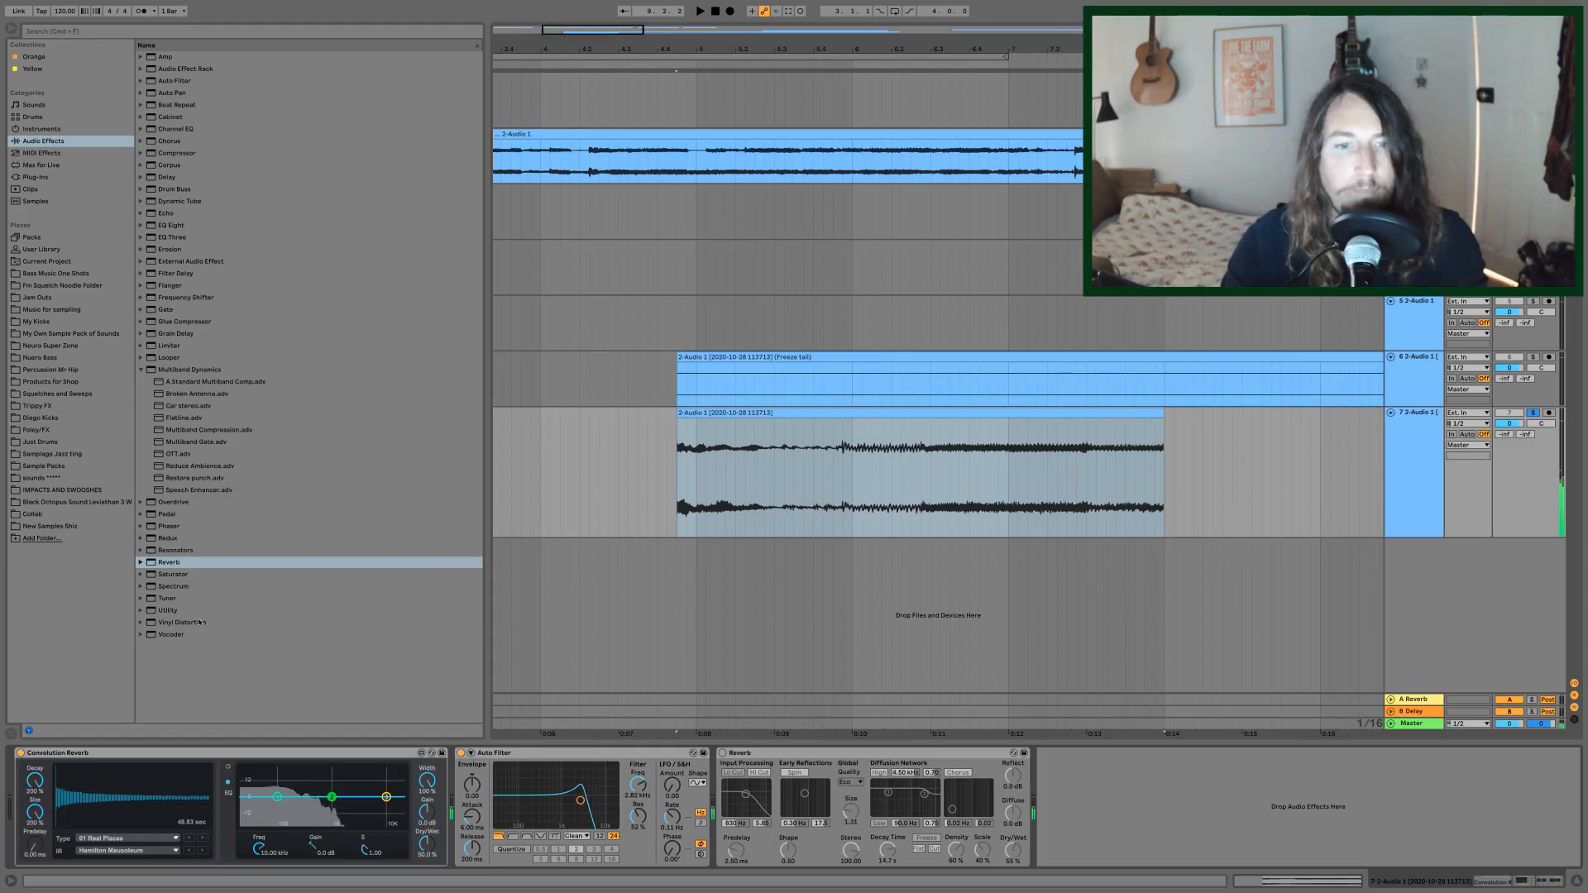
left_click_drag(582, 804, 601, 802)
key("space")
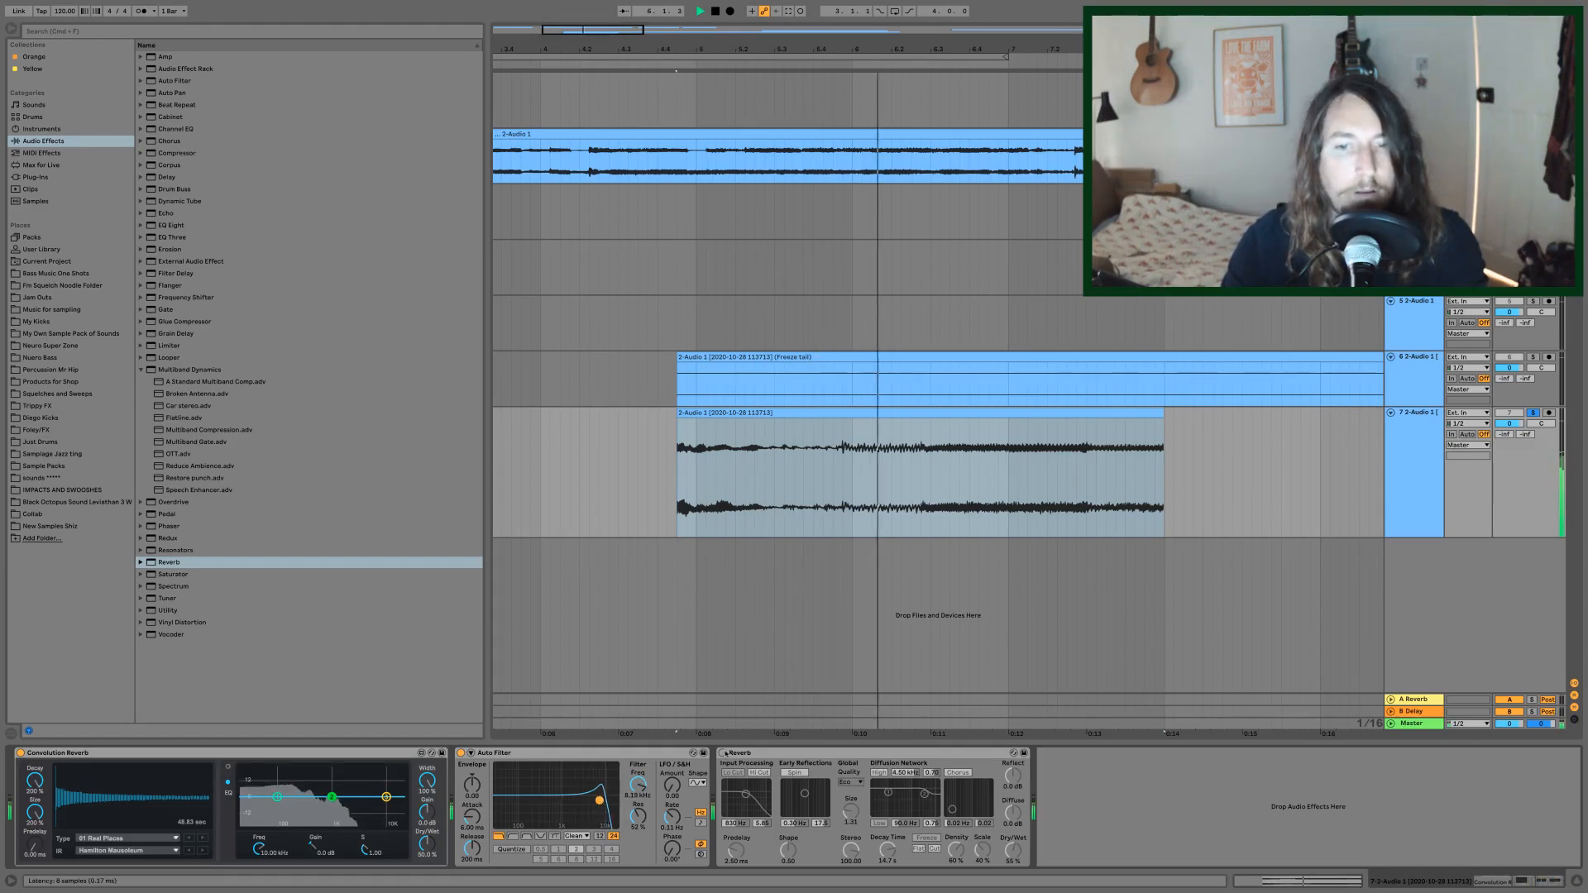
left_click(724, 754)
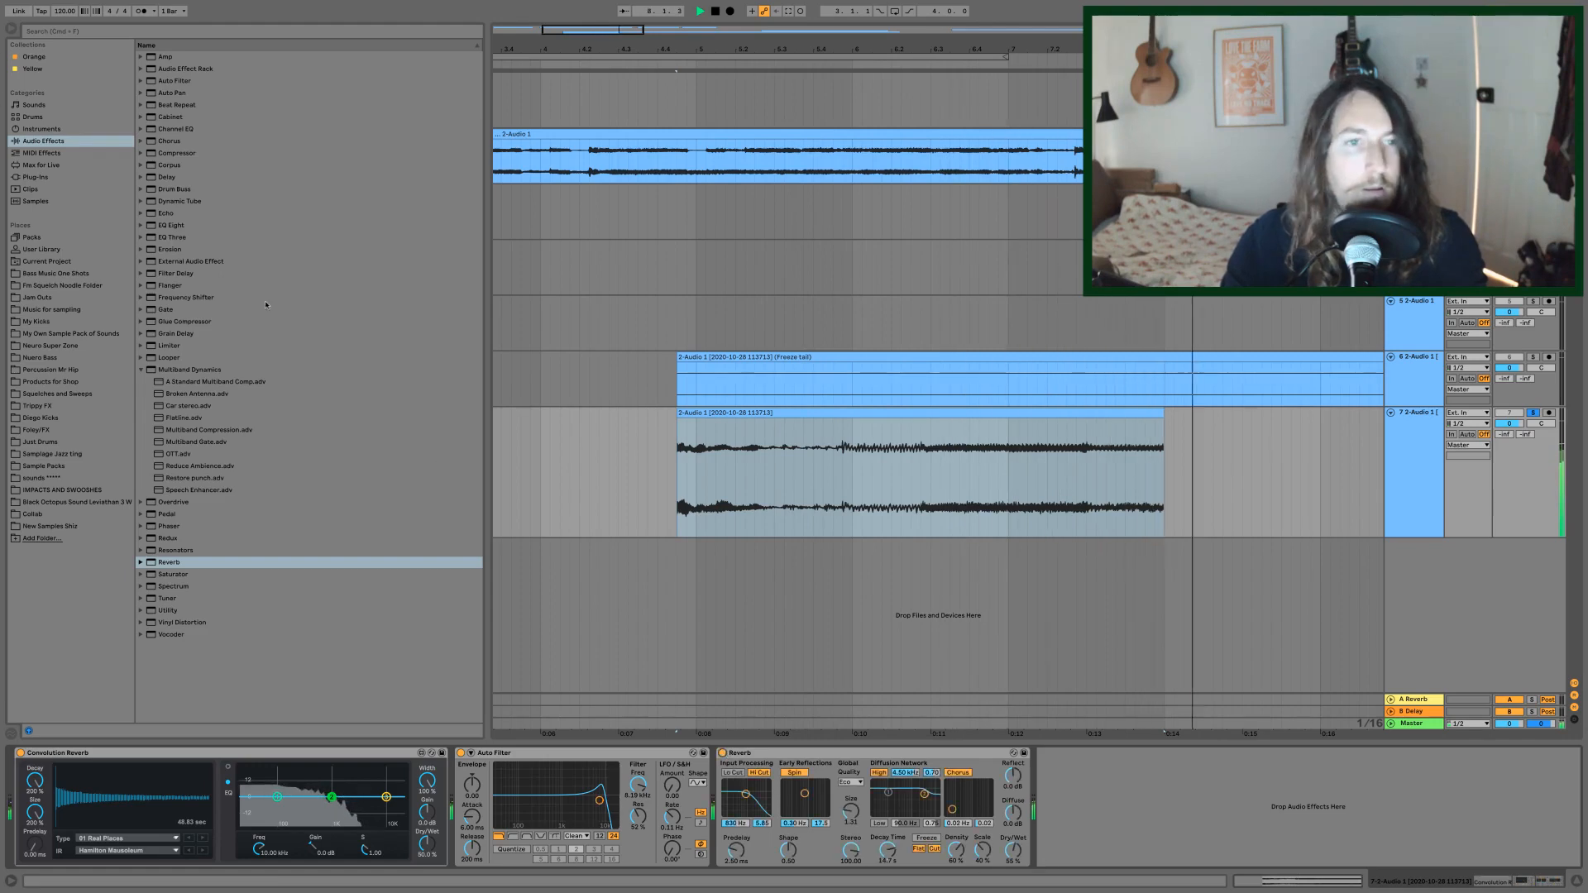
- Move track 7's clip to the arrangement start and place track 6's reversed clip there with its quiet beginning trimmed
left_click(1583, 878)
left_click_drag(1067, 47, 609, 47)
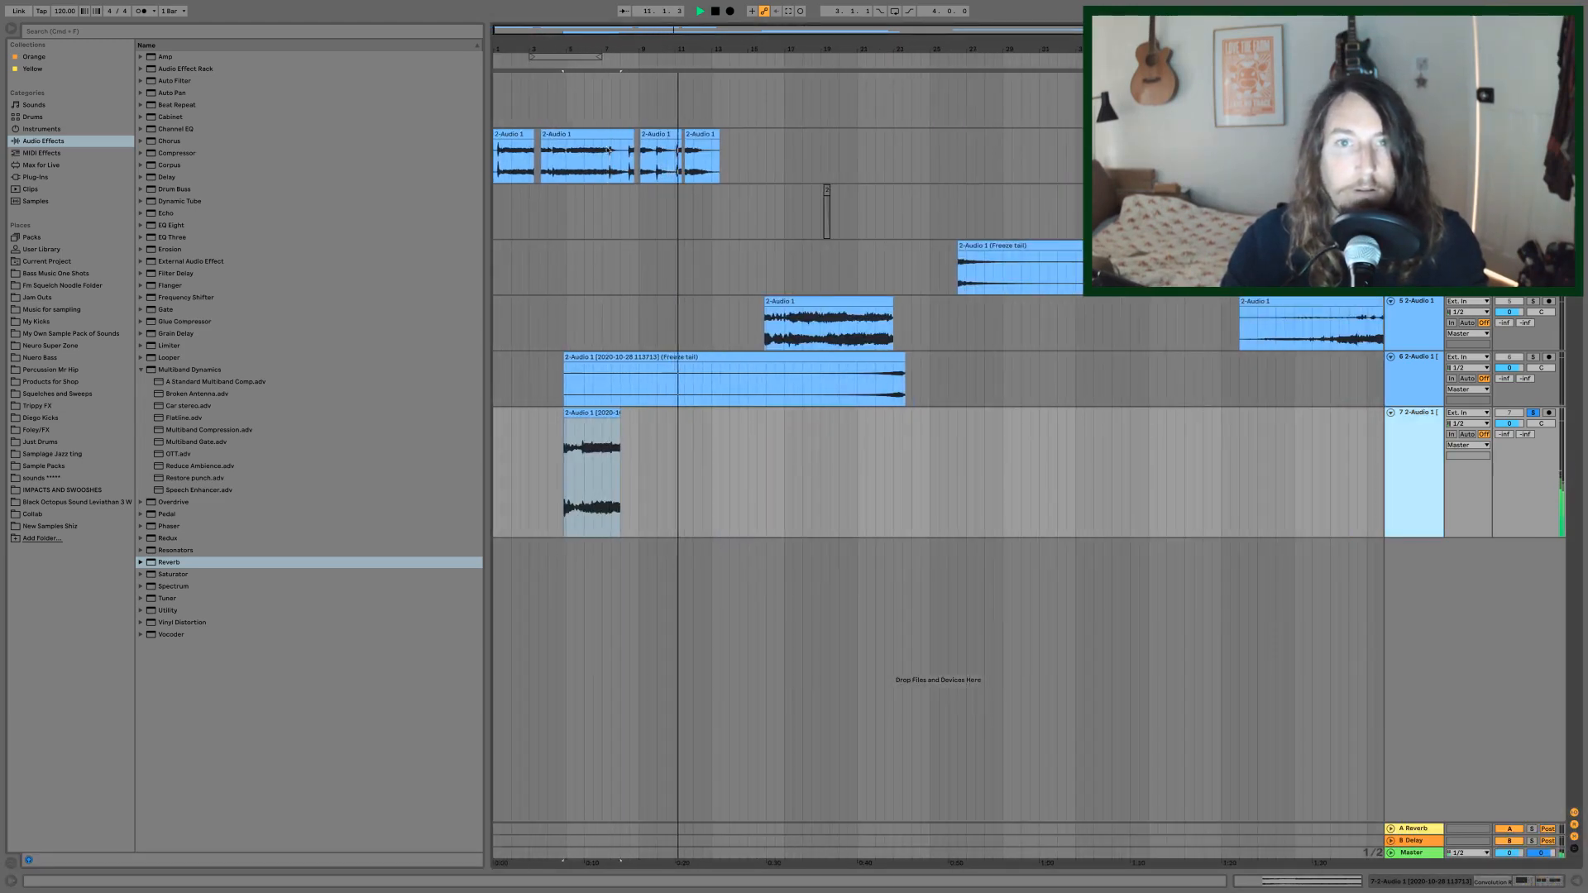
left_click_drag(603, 415, 514, 423)
mouse_move(561, 359)
left_mouse_down()
mouse_move(833, 361)
mouse_move(546, 363)
left_mouse_up()
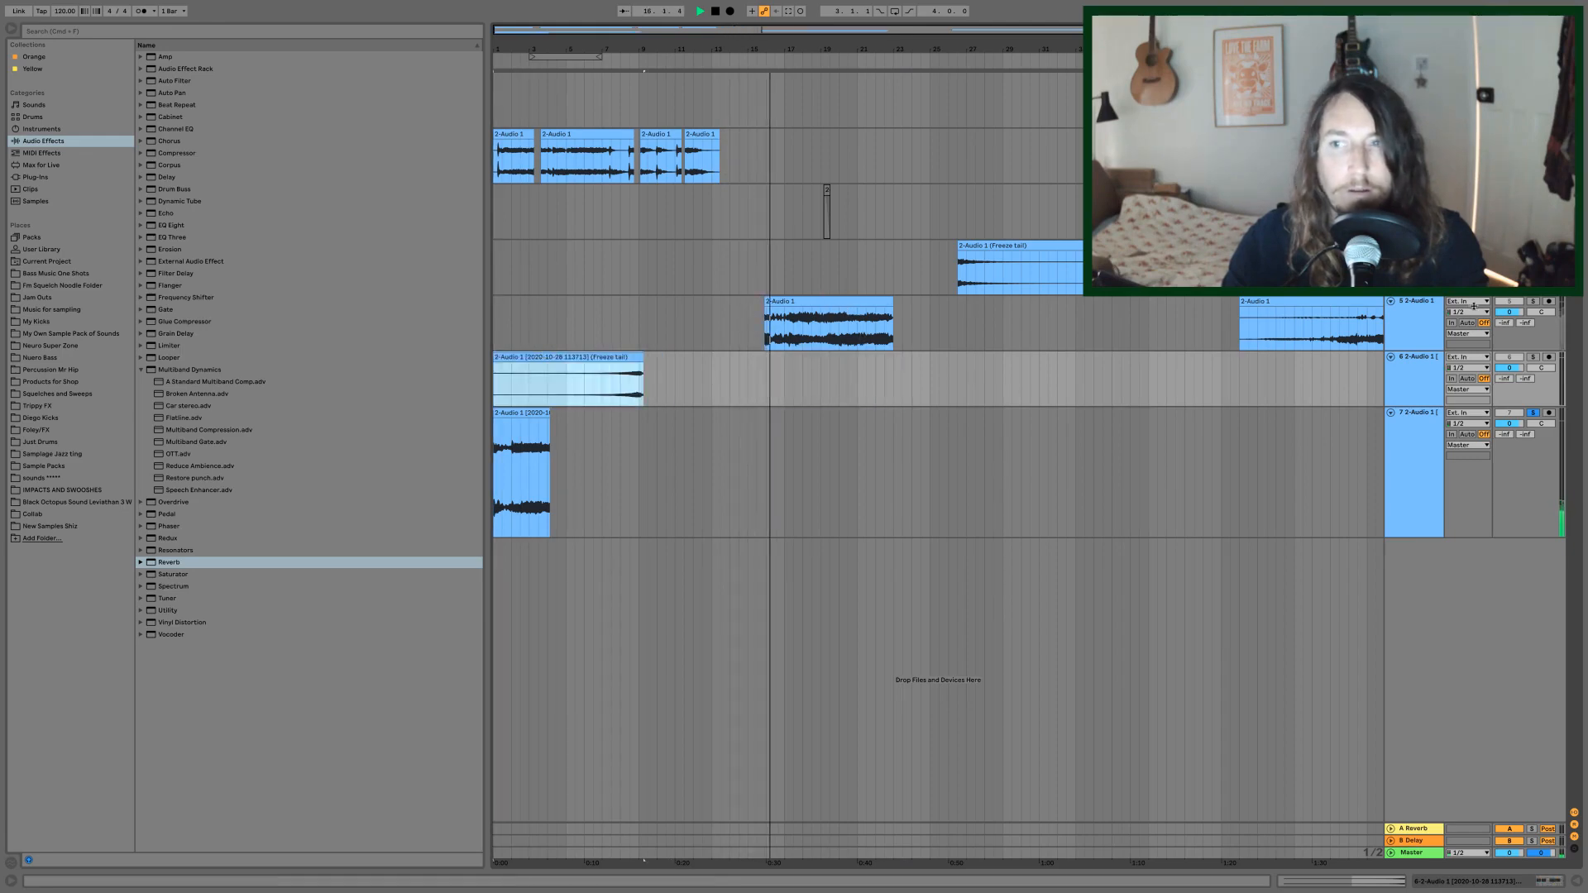
- Shift the freeze tail and track 5's shortened first clip earlier, move track 5's last clip to a new track, and clear the solo
left_click(1532, 302)
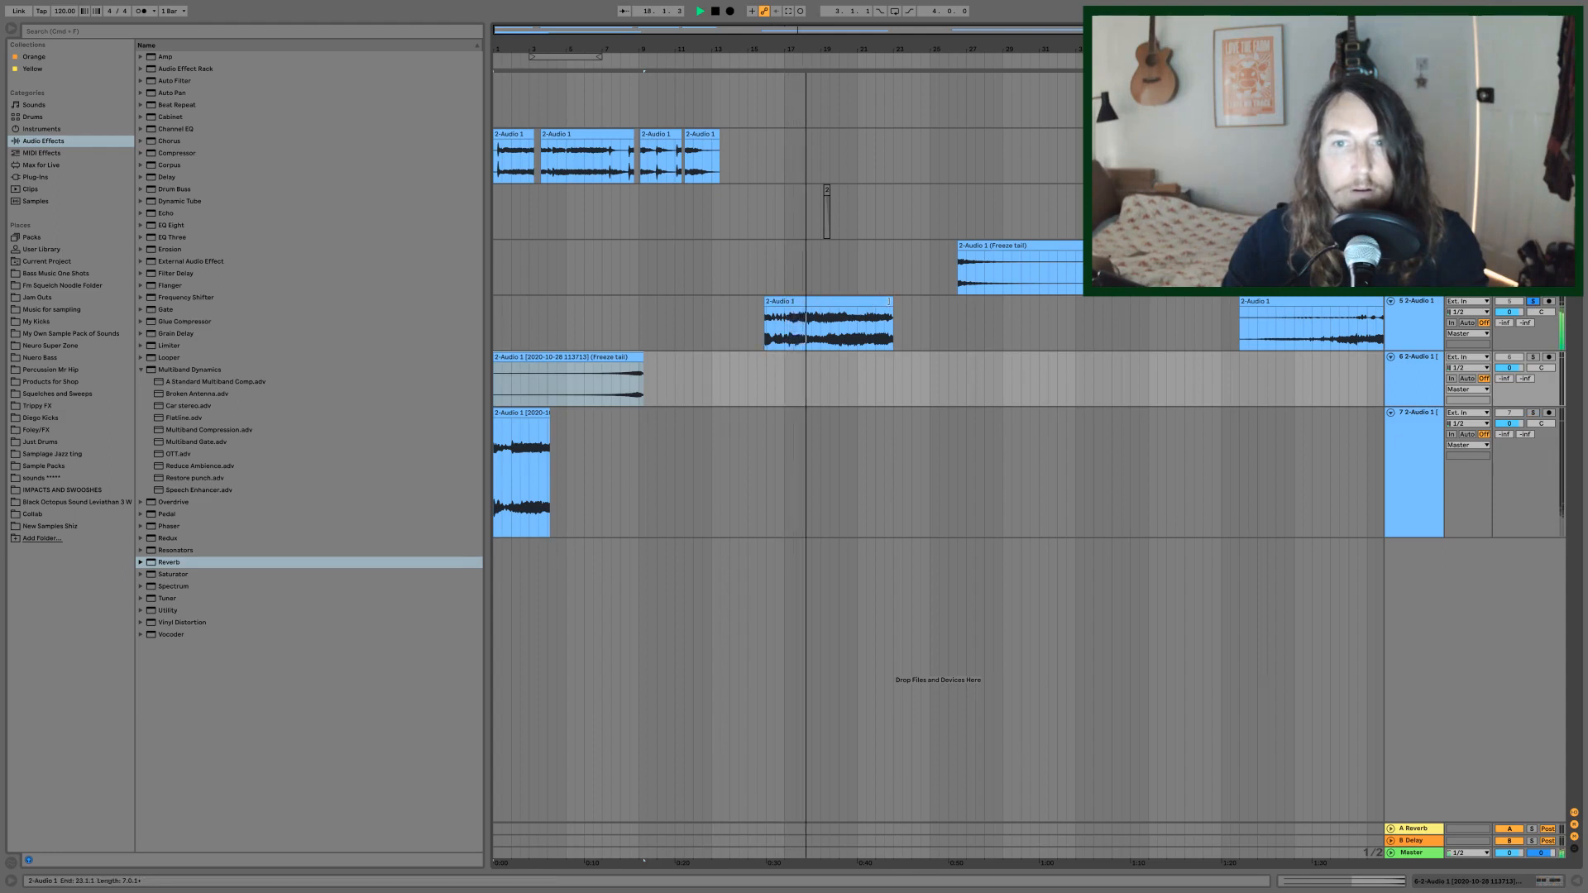
left_click_drag(890, 301, 710, 316)
left_click_drag(981, 246, 771, 247)
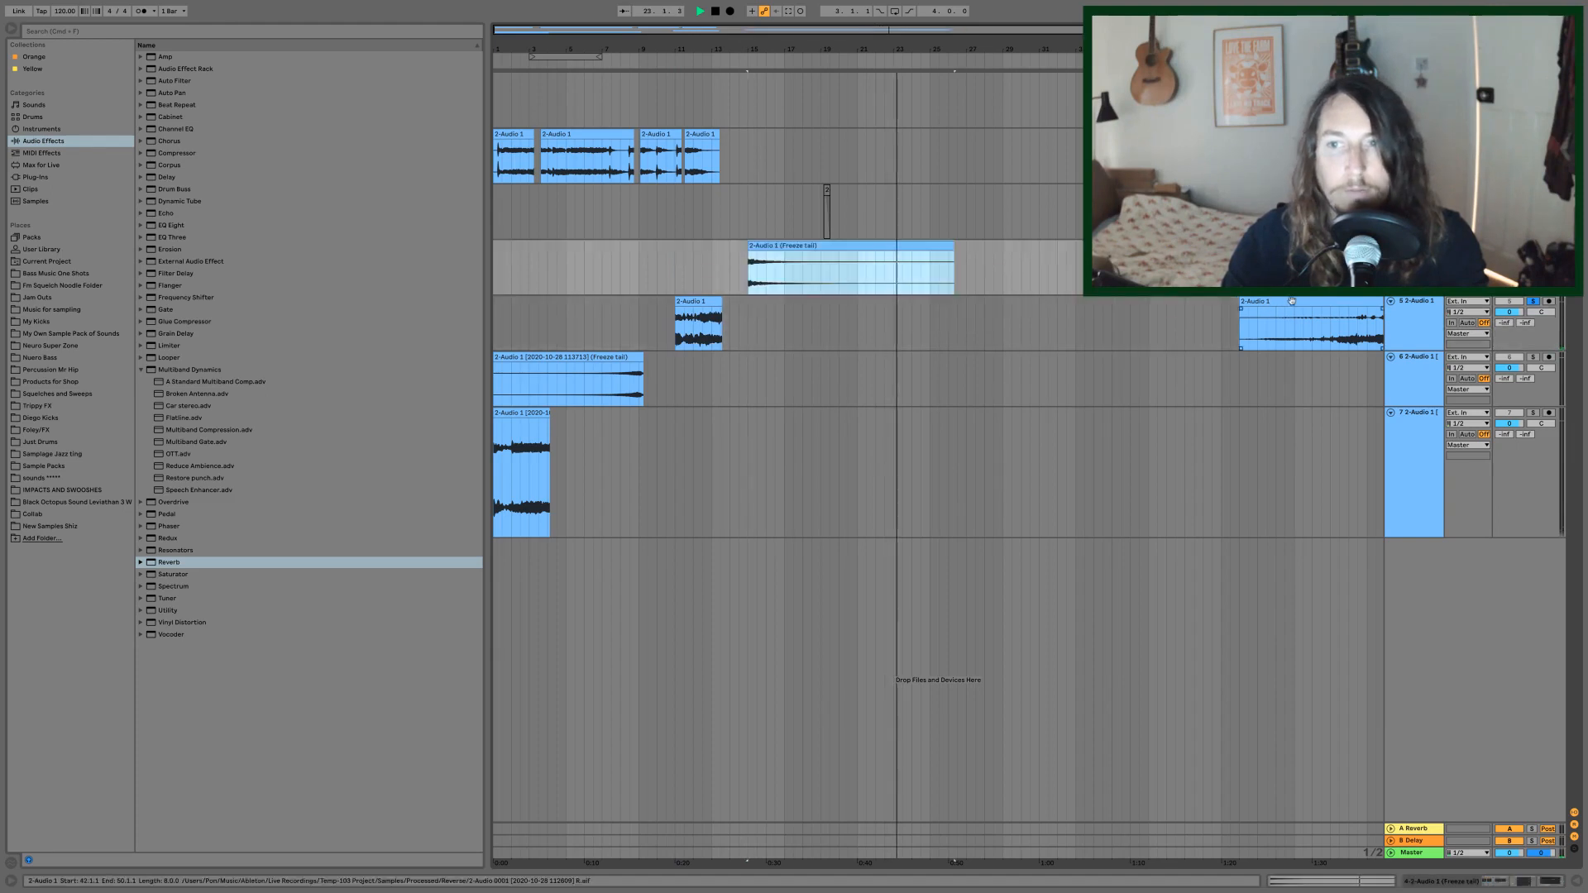
left_click_drag(1291, 327, 757, 565)
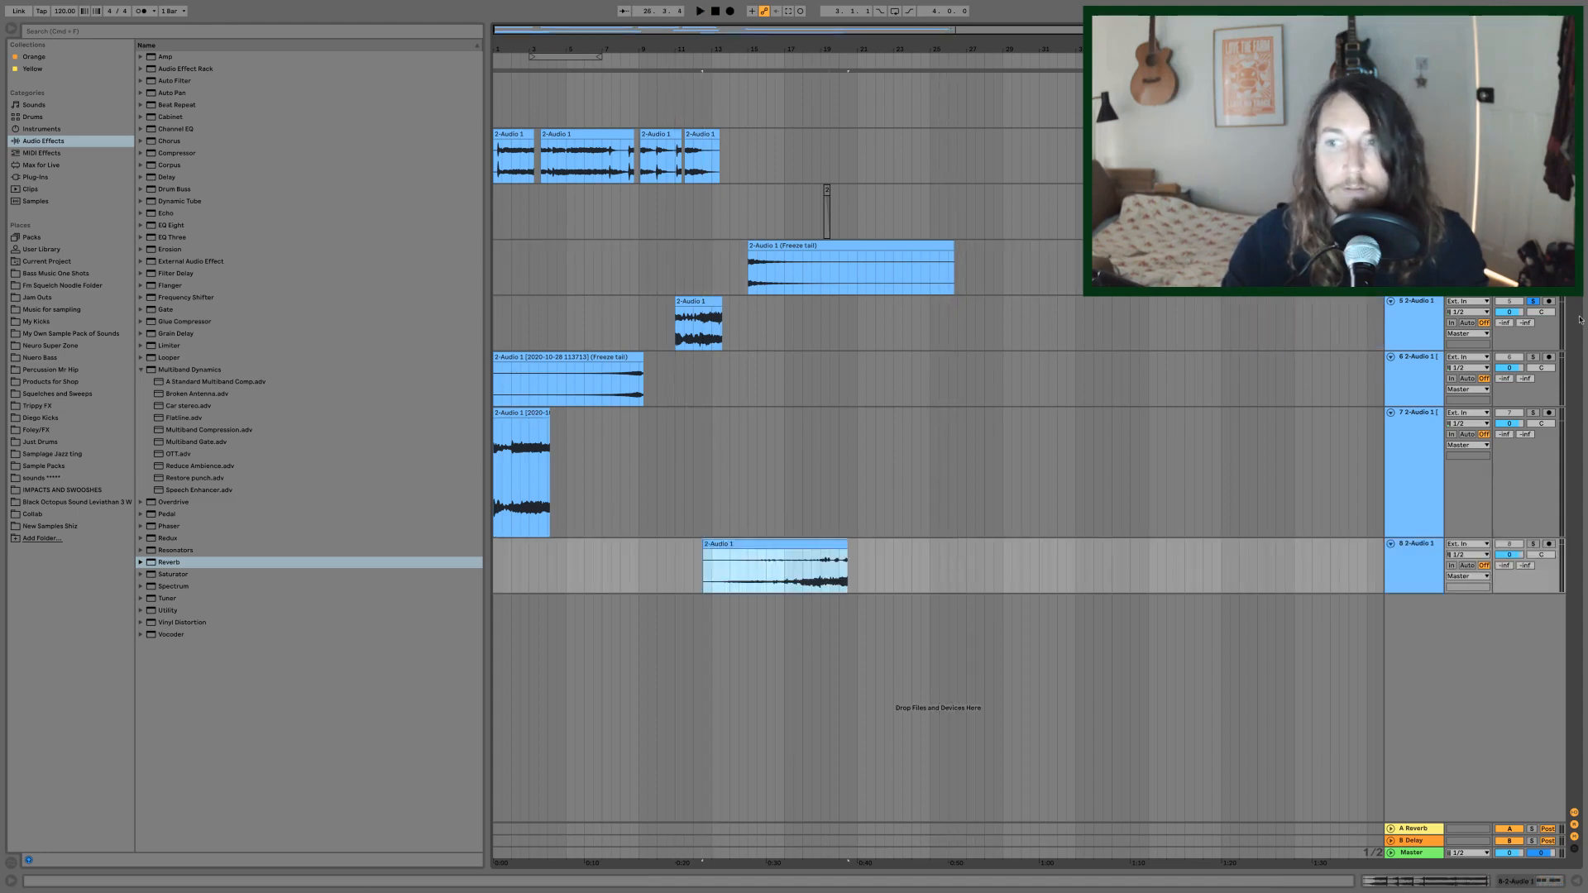
left_click(1532, 302)
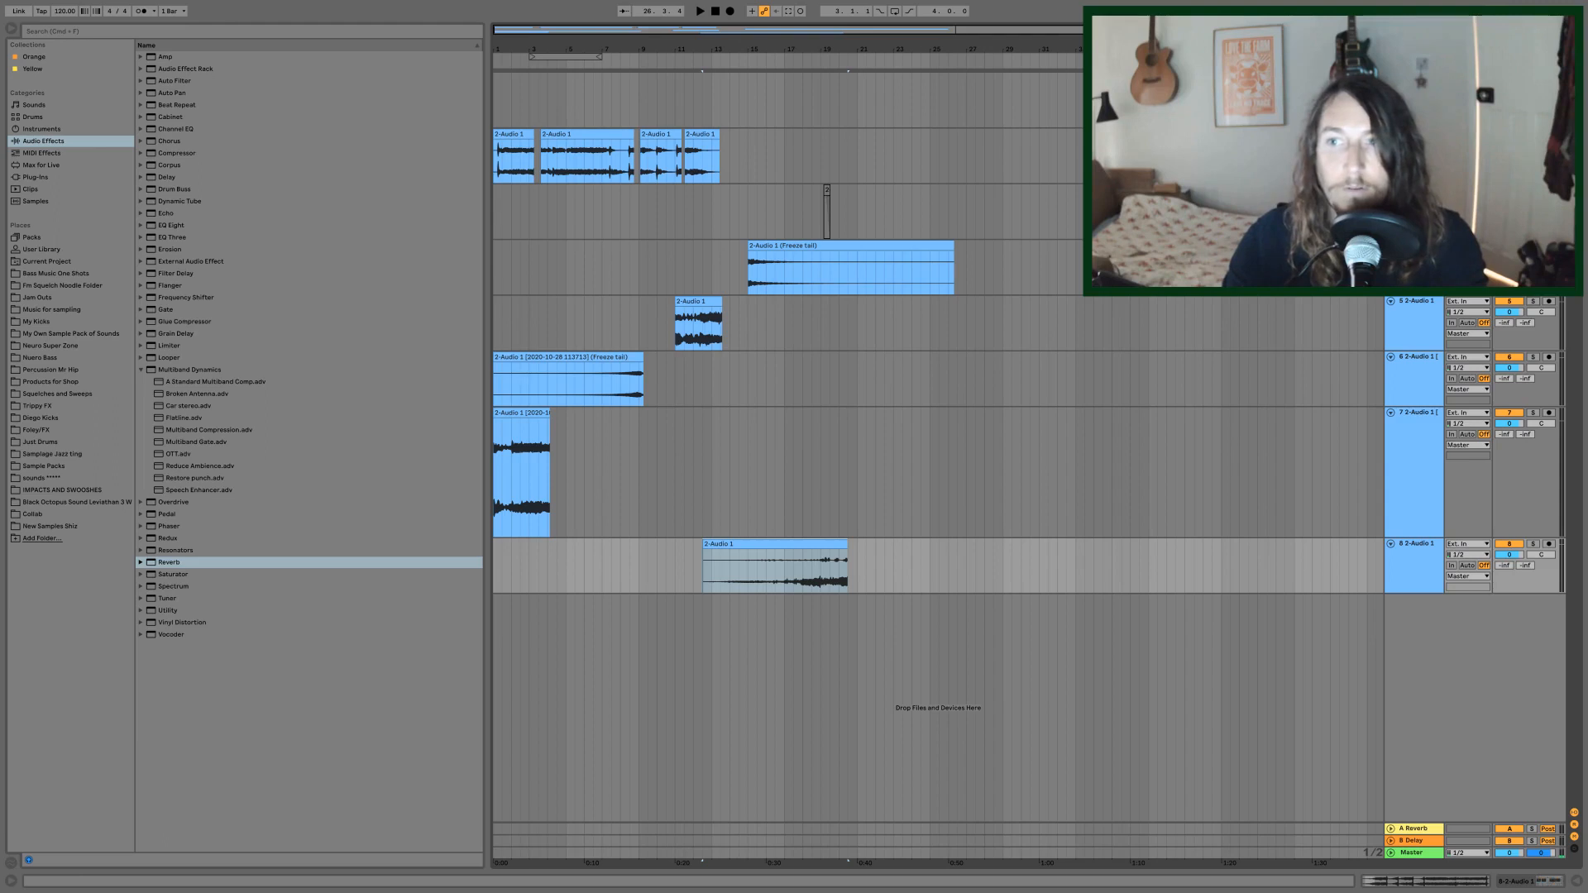
- Move track 8's clip earlier so it starts at bar 11, aligned with the clip on track 5
left_click(506, 415)
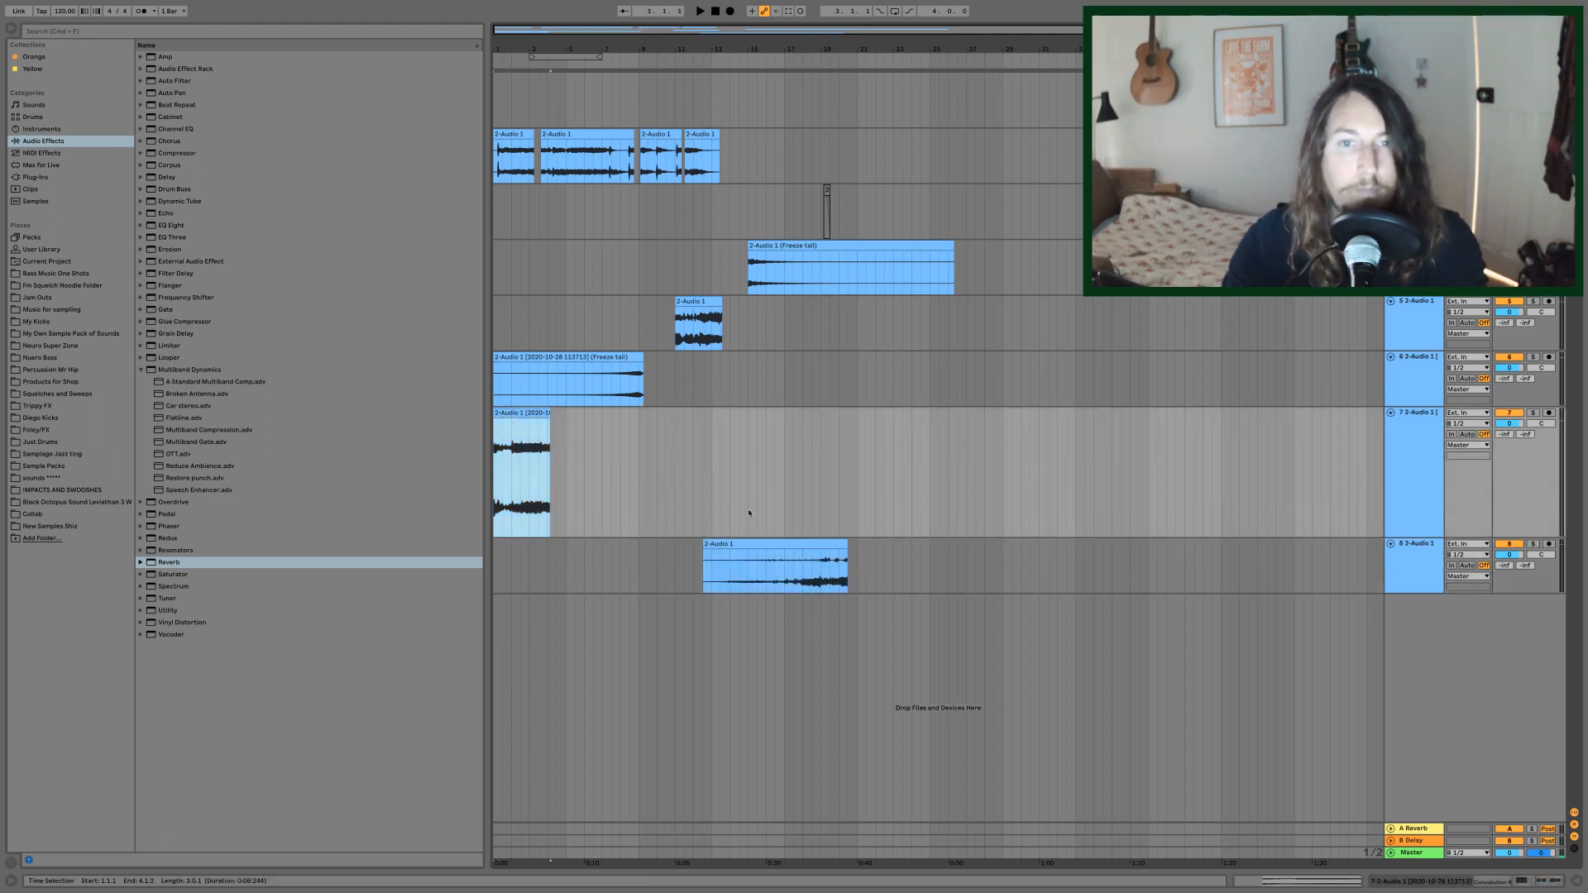
left_click_drag(835, 549, 807, 549)
left_click(533, 414)
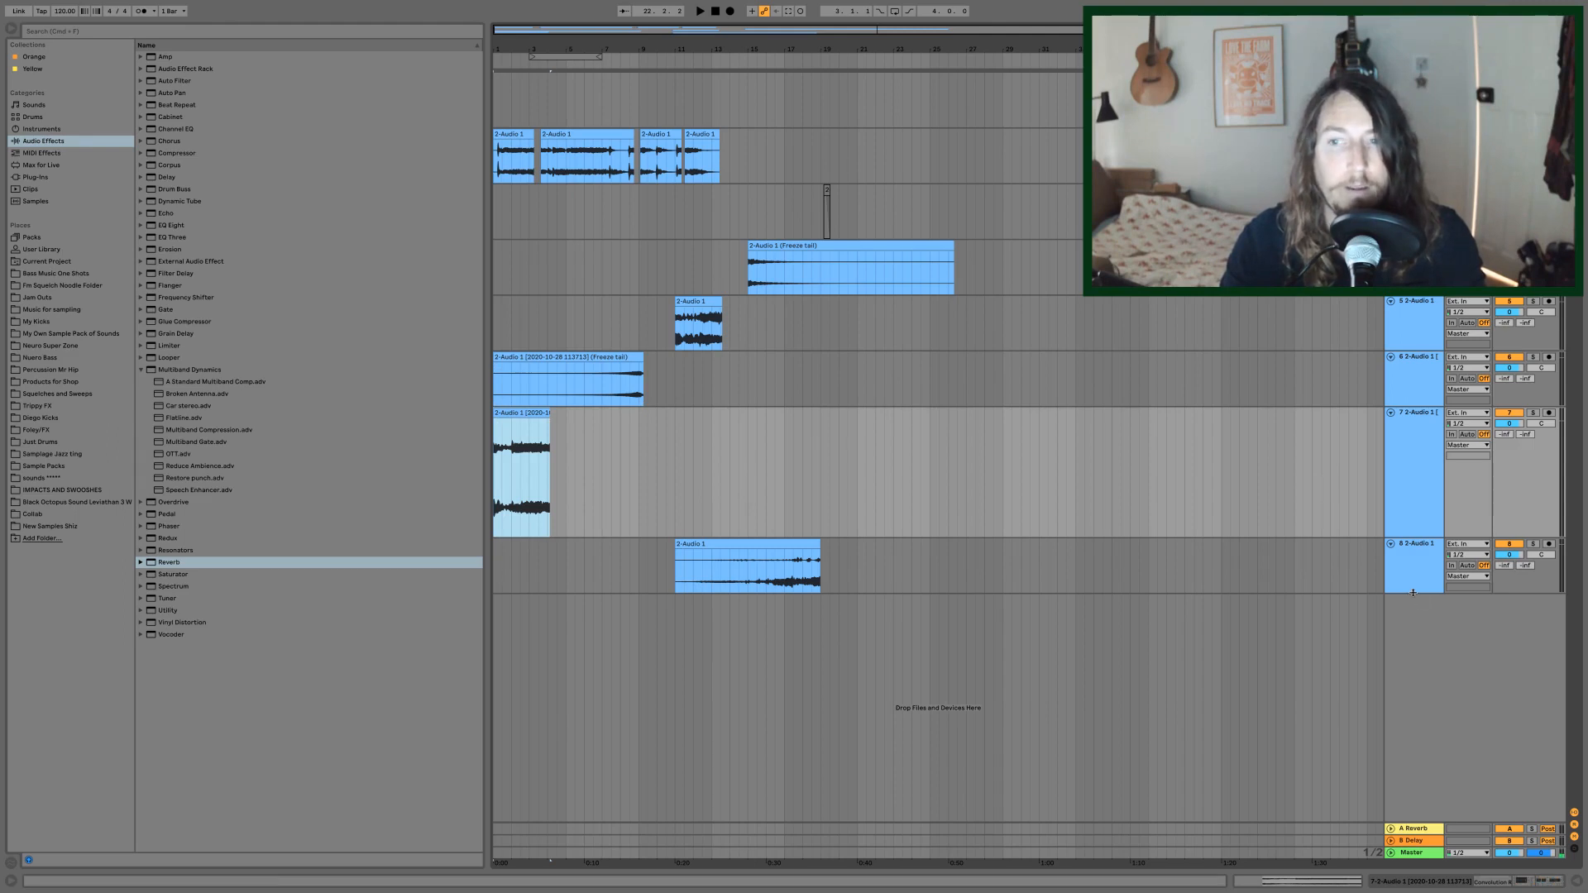
- Freeze and flatten track 8 to print its effects and reverb tail into audio
left_click(1422, 570)
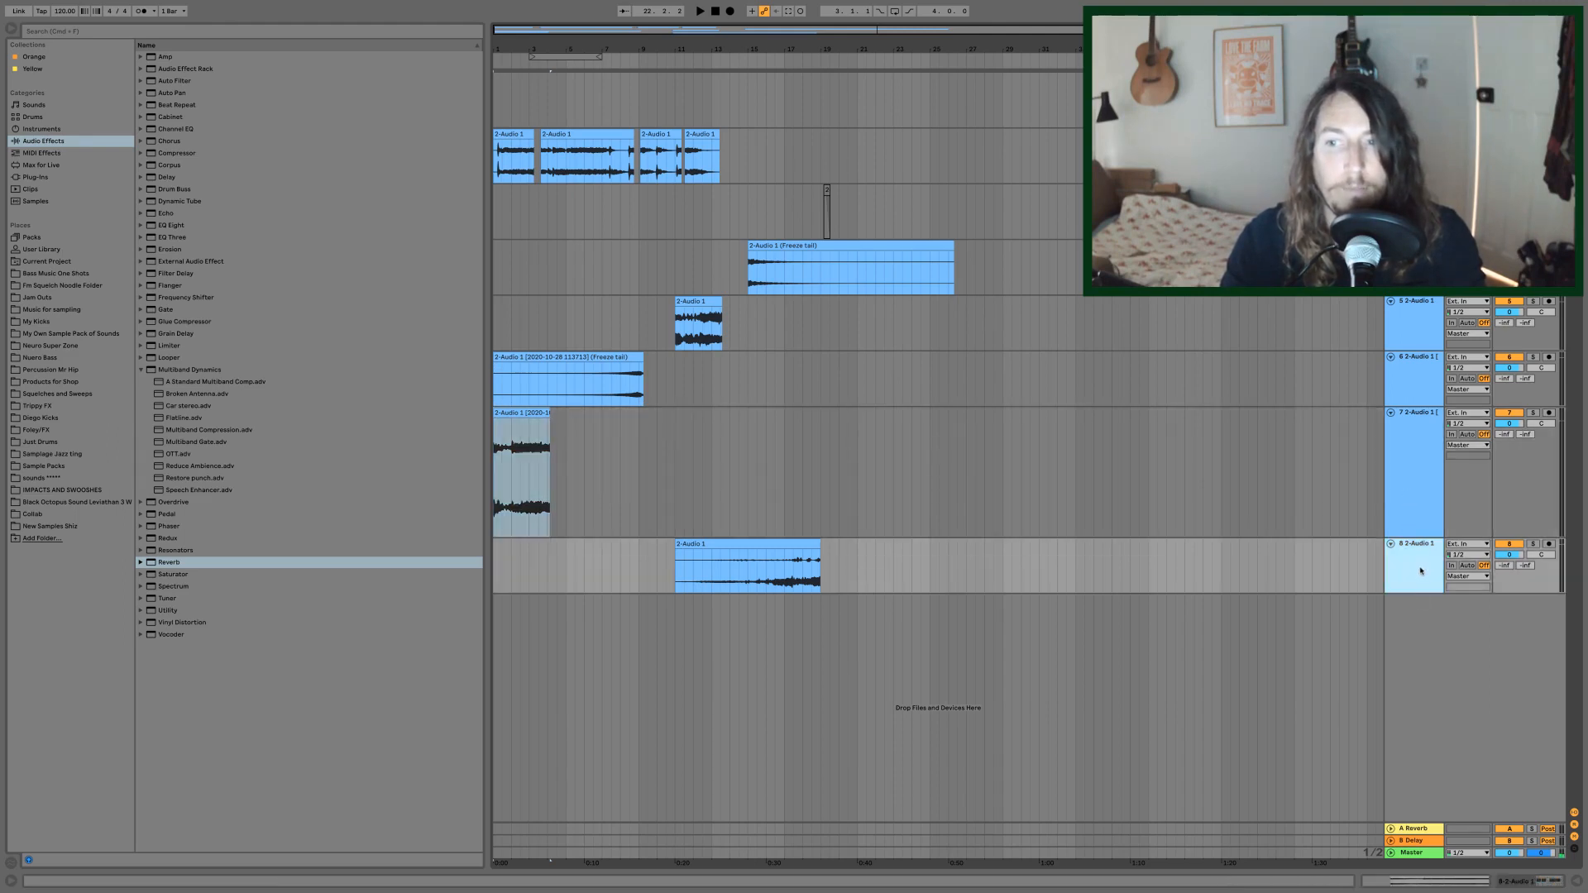
right_click(1420, 572)
left_click(1466, 646)
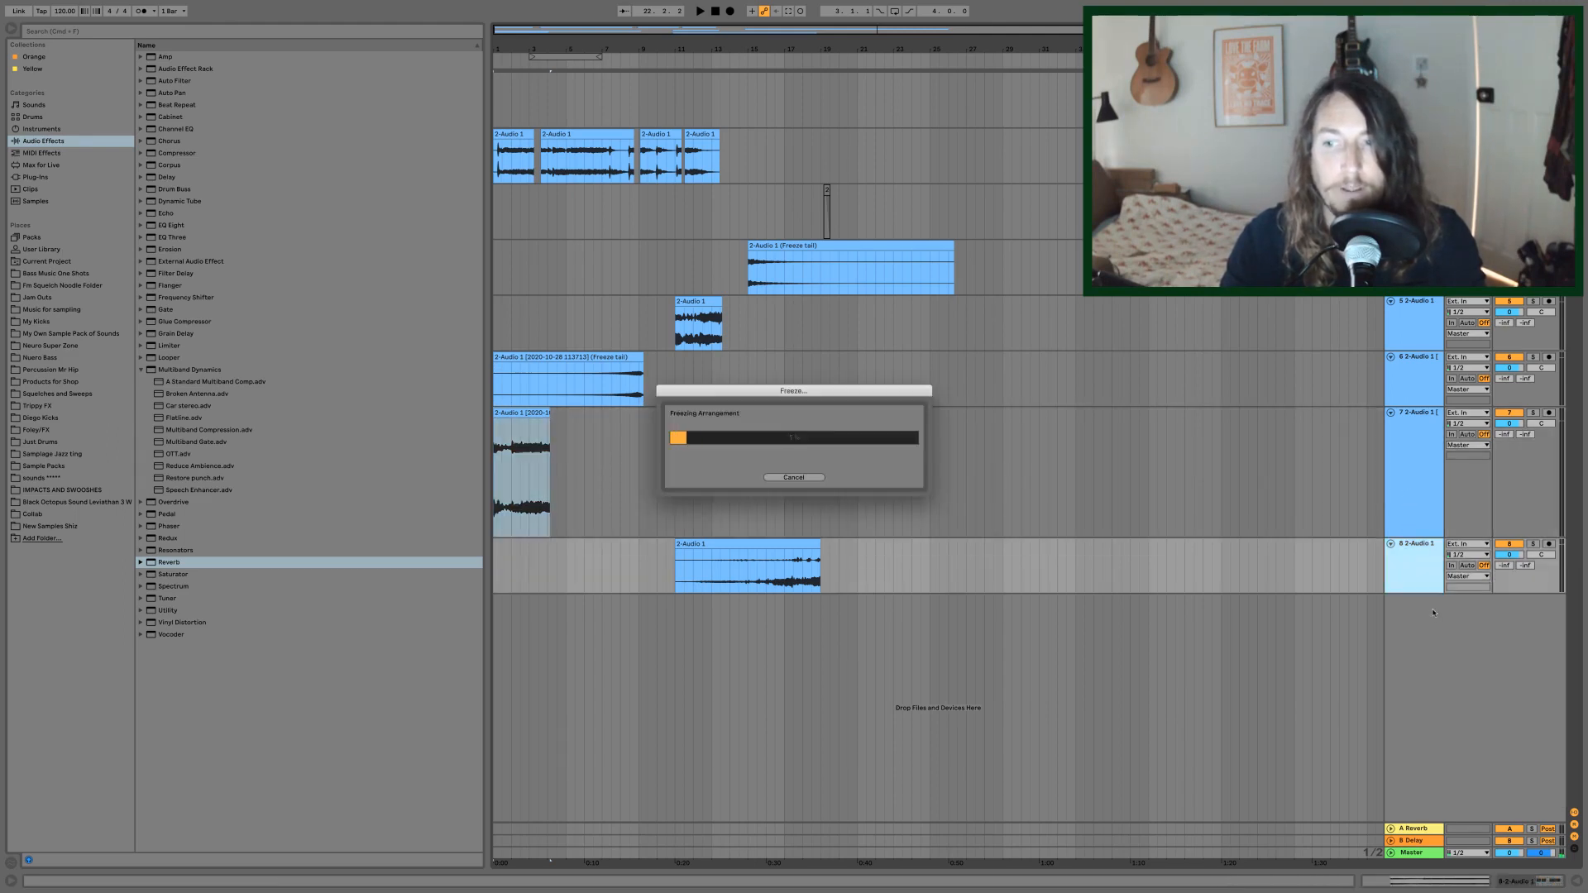
right_click(1415, 574)
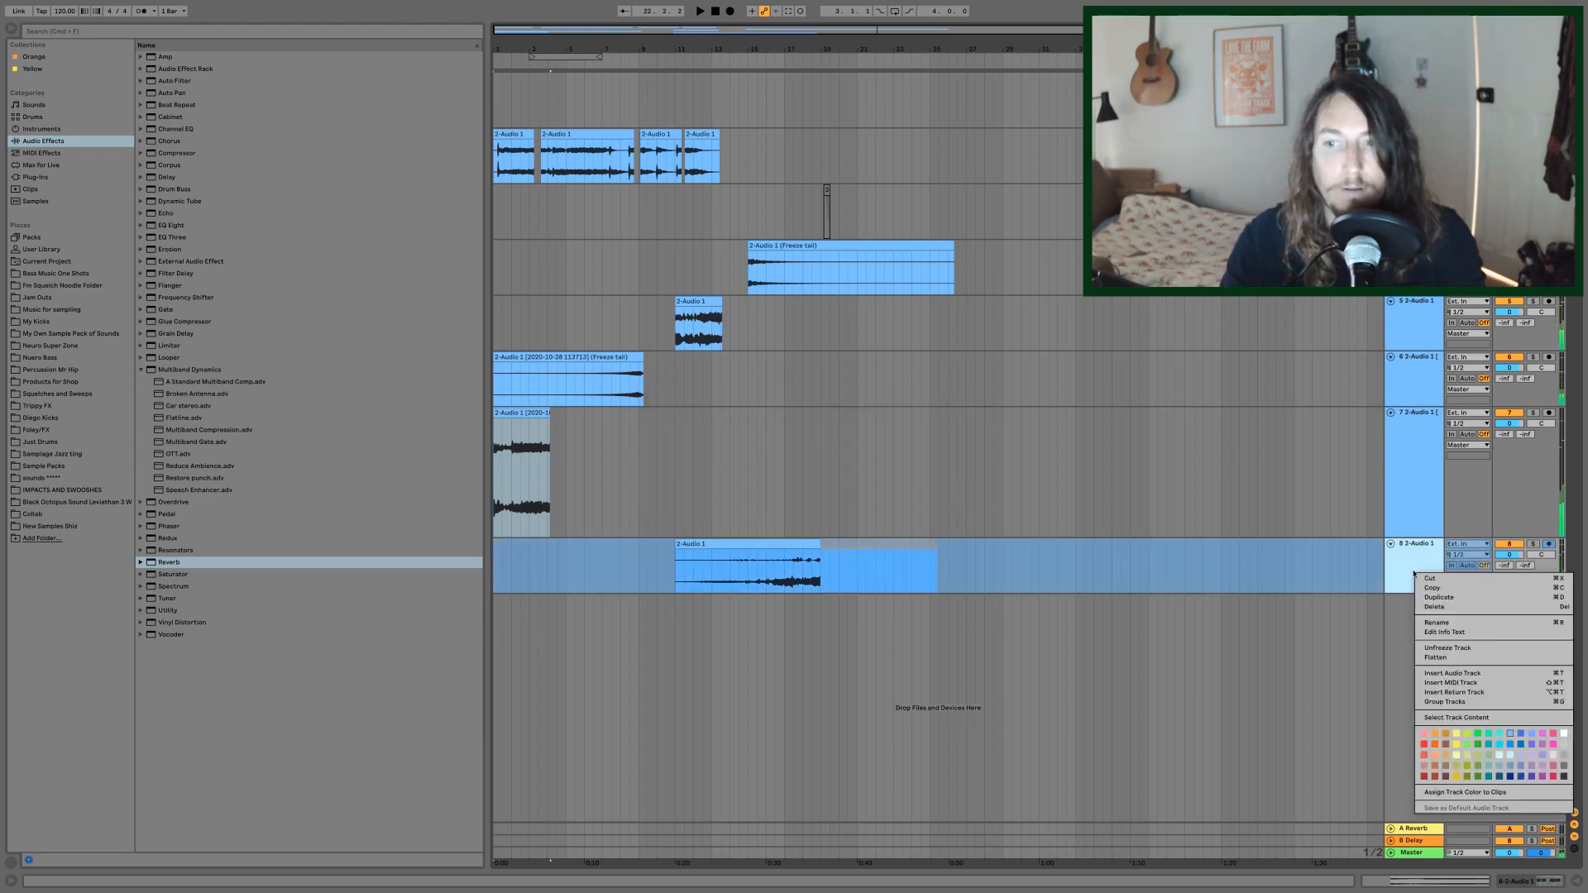
left_click(1445, 657)
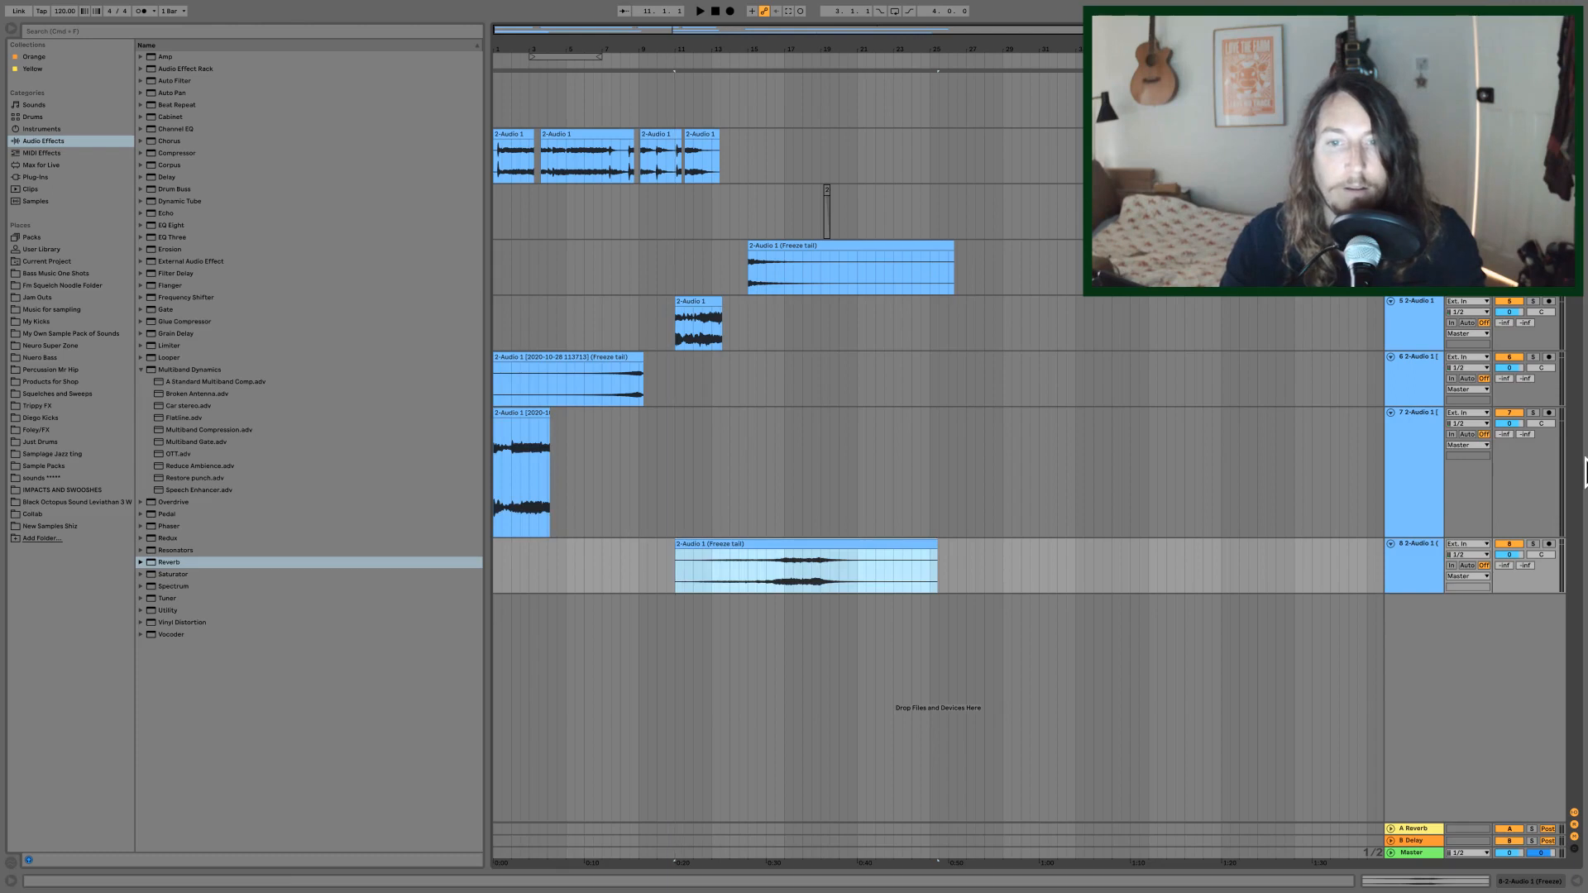
- Freeze and flatten track 7 so its stretched clip and reverb tail are rendered to audio
right_click(1429, 455)
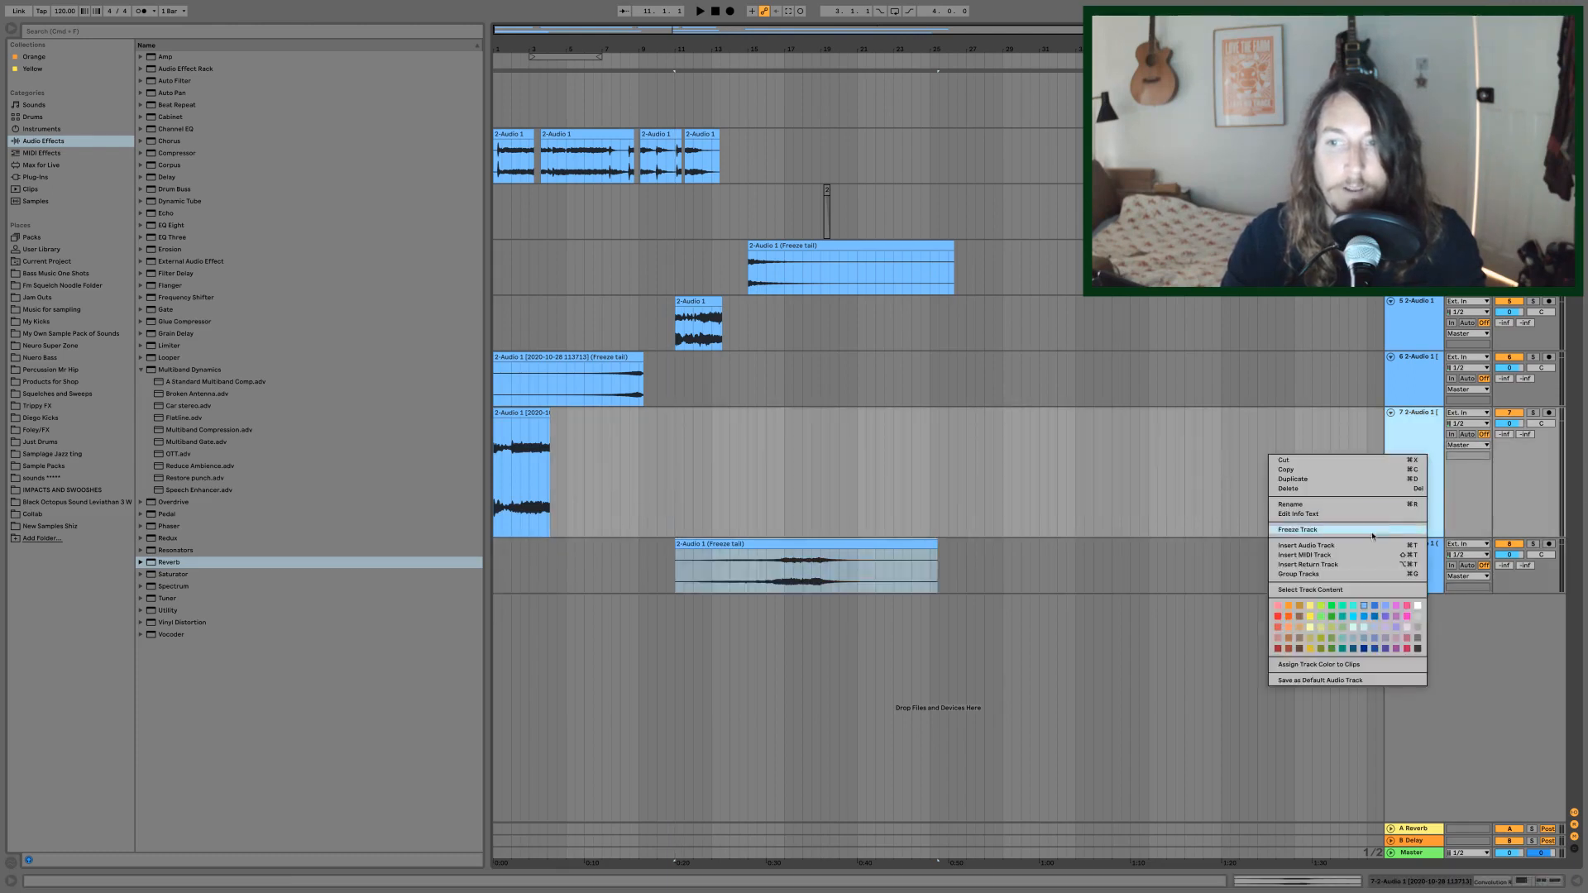
left_click(1316, 529)
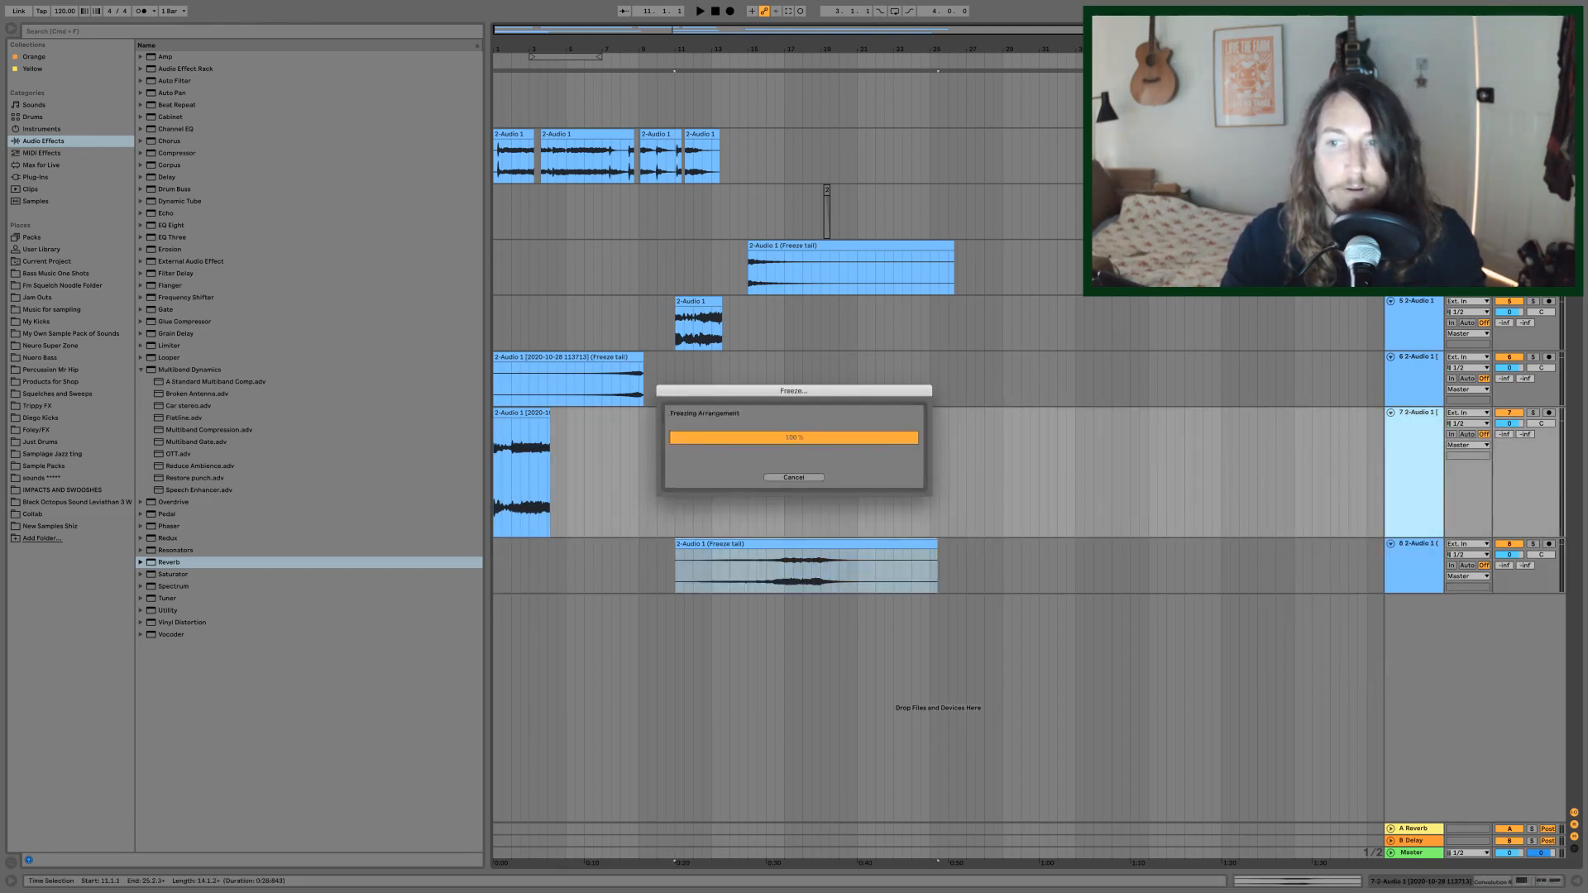
right_click(1418, 469)
left_click(1453, 552)
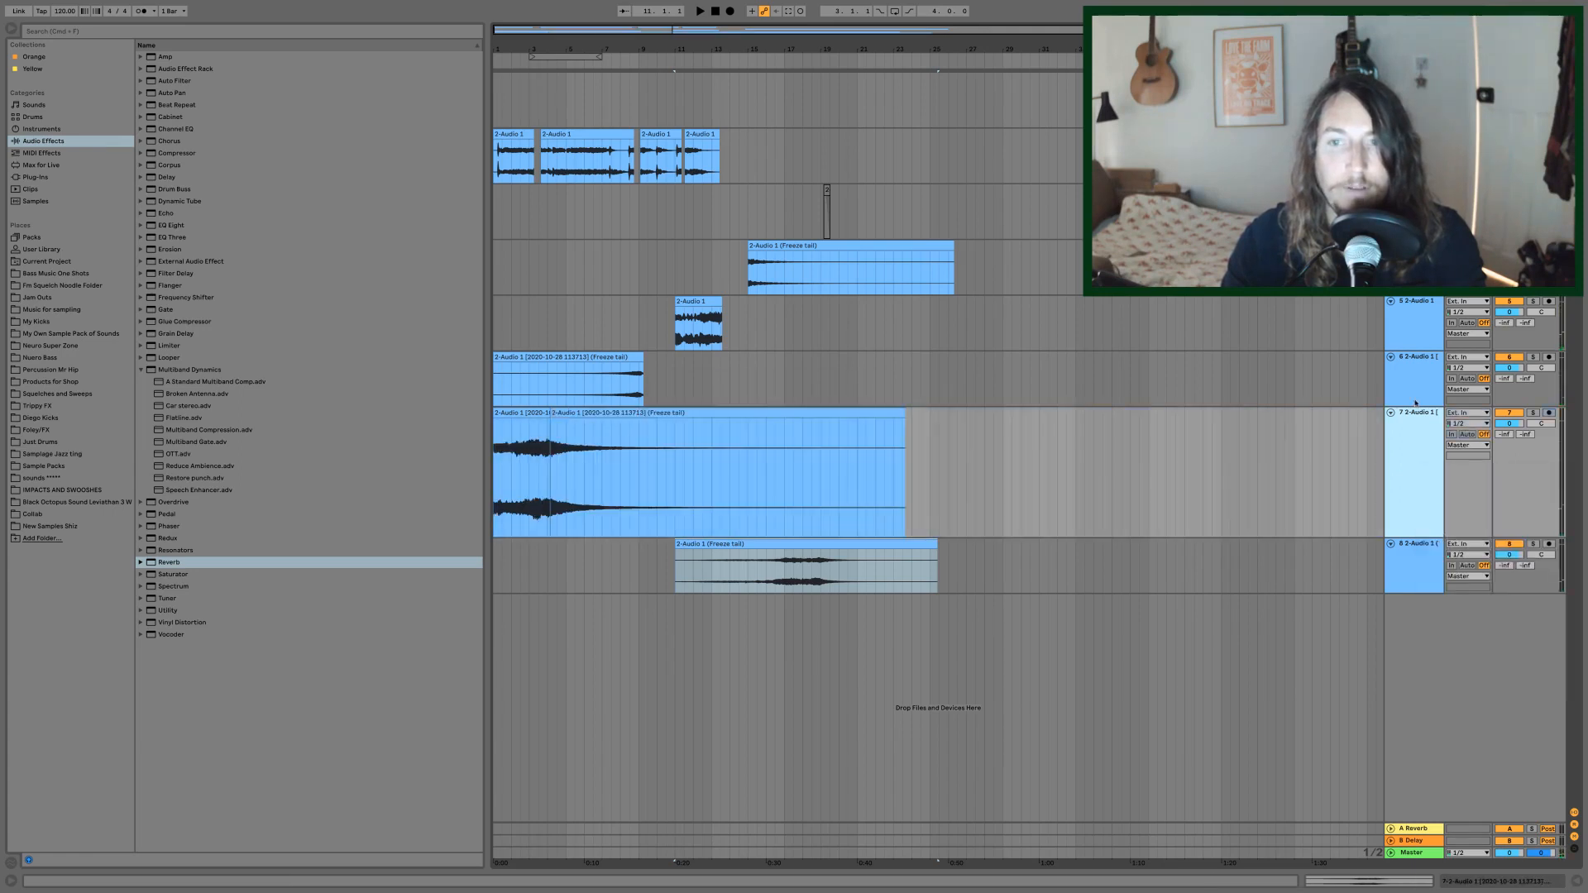
- Freeze and flatten track 6 so the reversed clip's effects are rendered to audio
right_click(1413, 391)
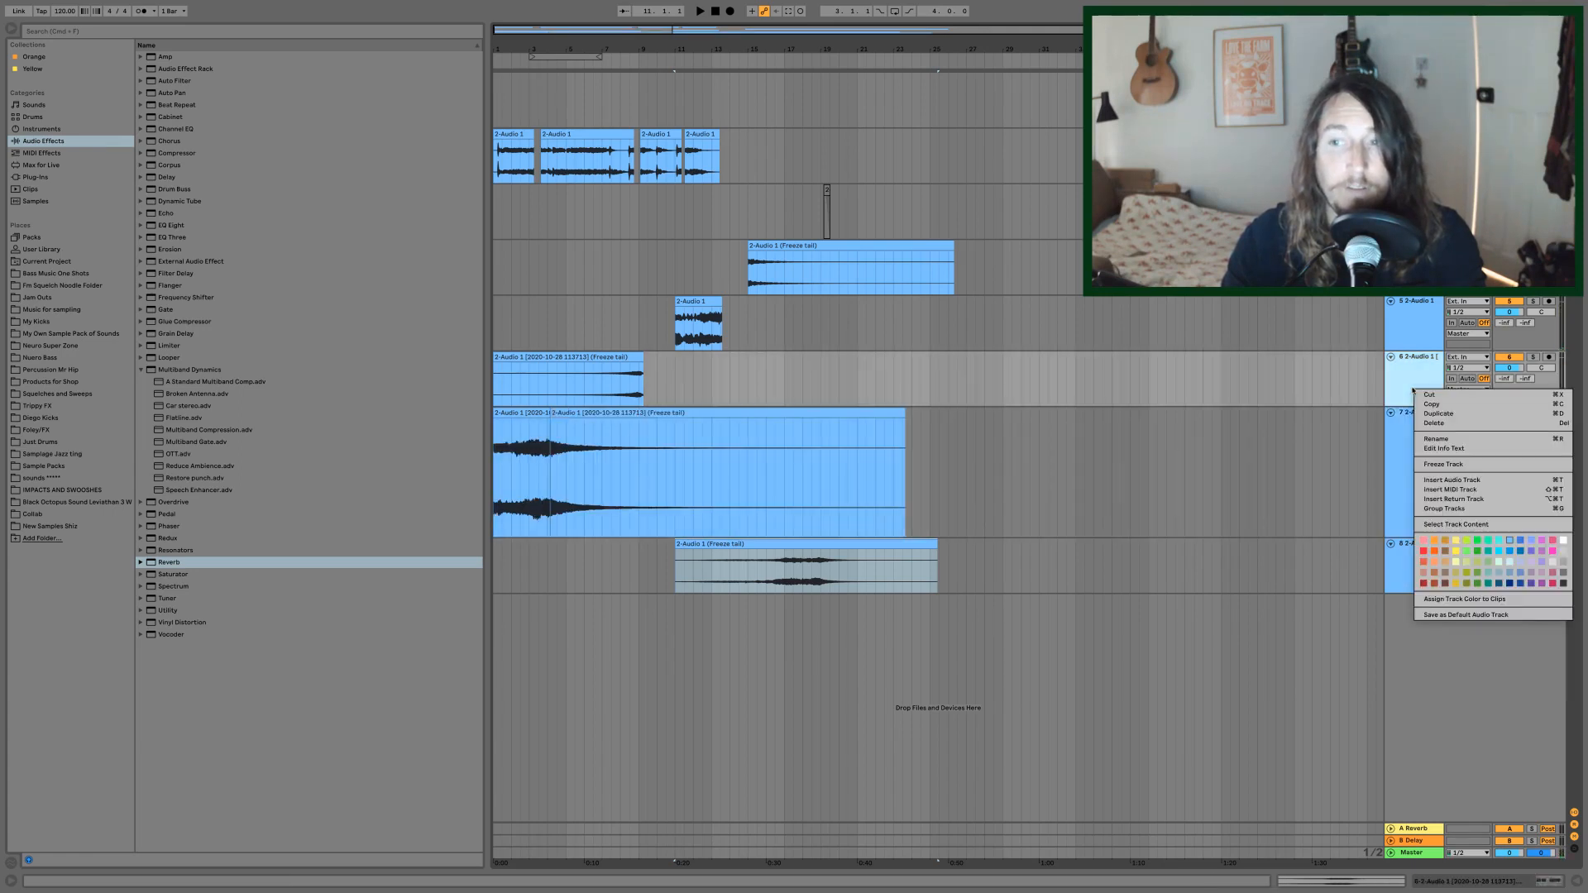
left_click(1465, 465)
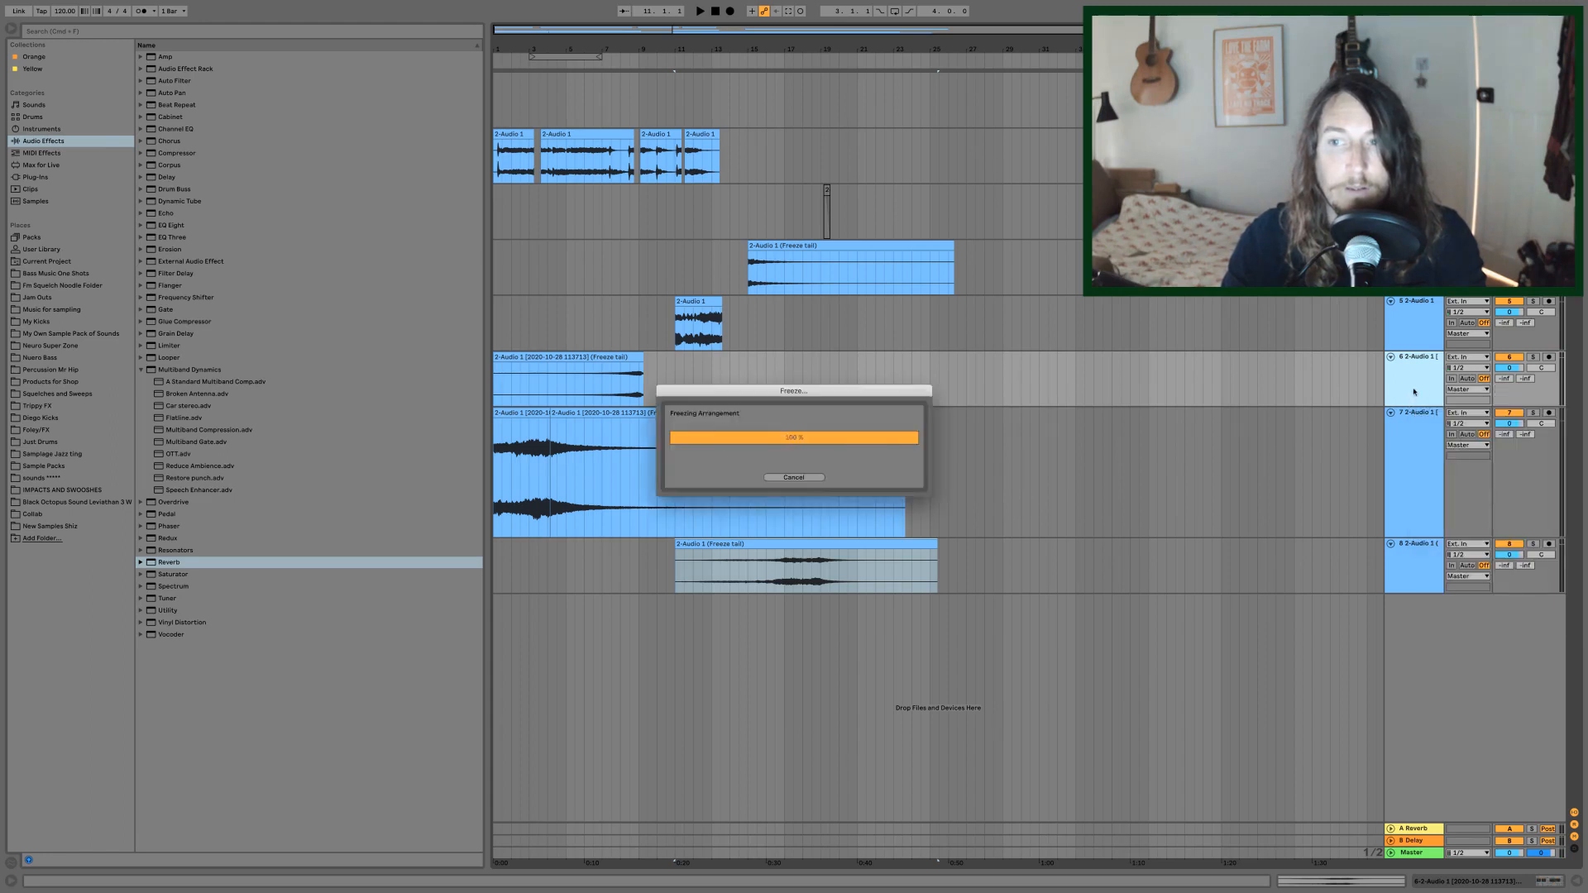
right_click(1416, 389)
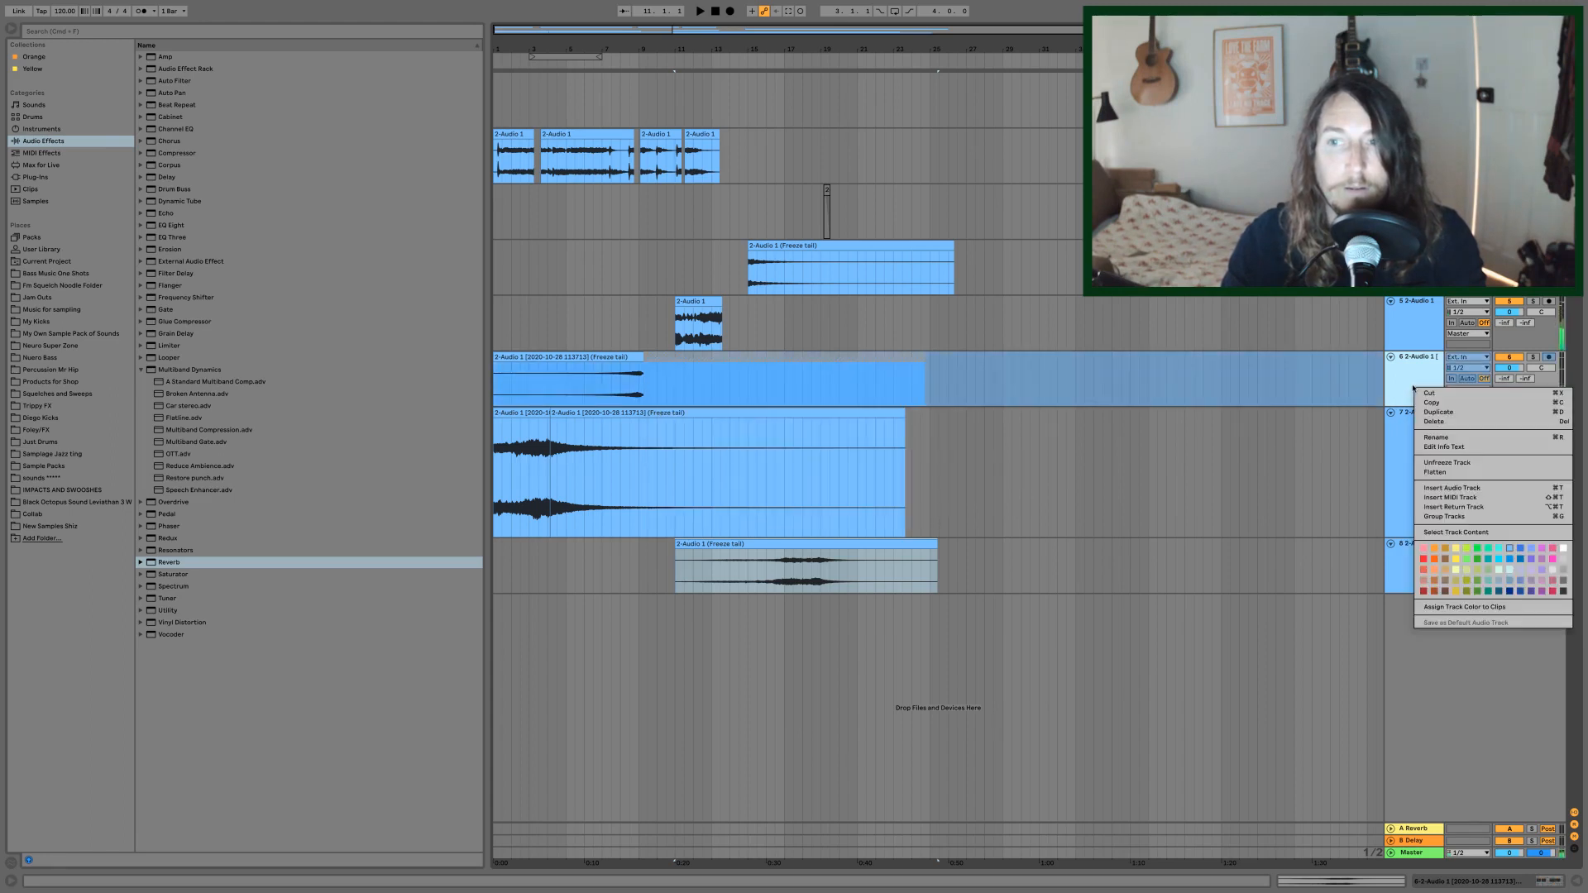
left_click(1456, 473)
- Freeze and flatten track 5 to render its short clip together with its effect tail
right_click(1413, 331)
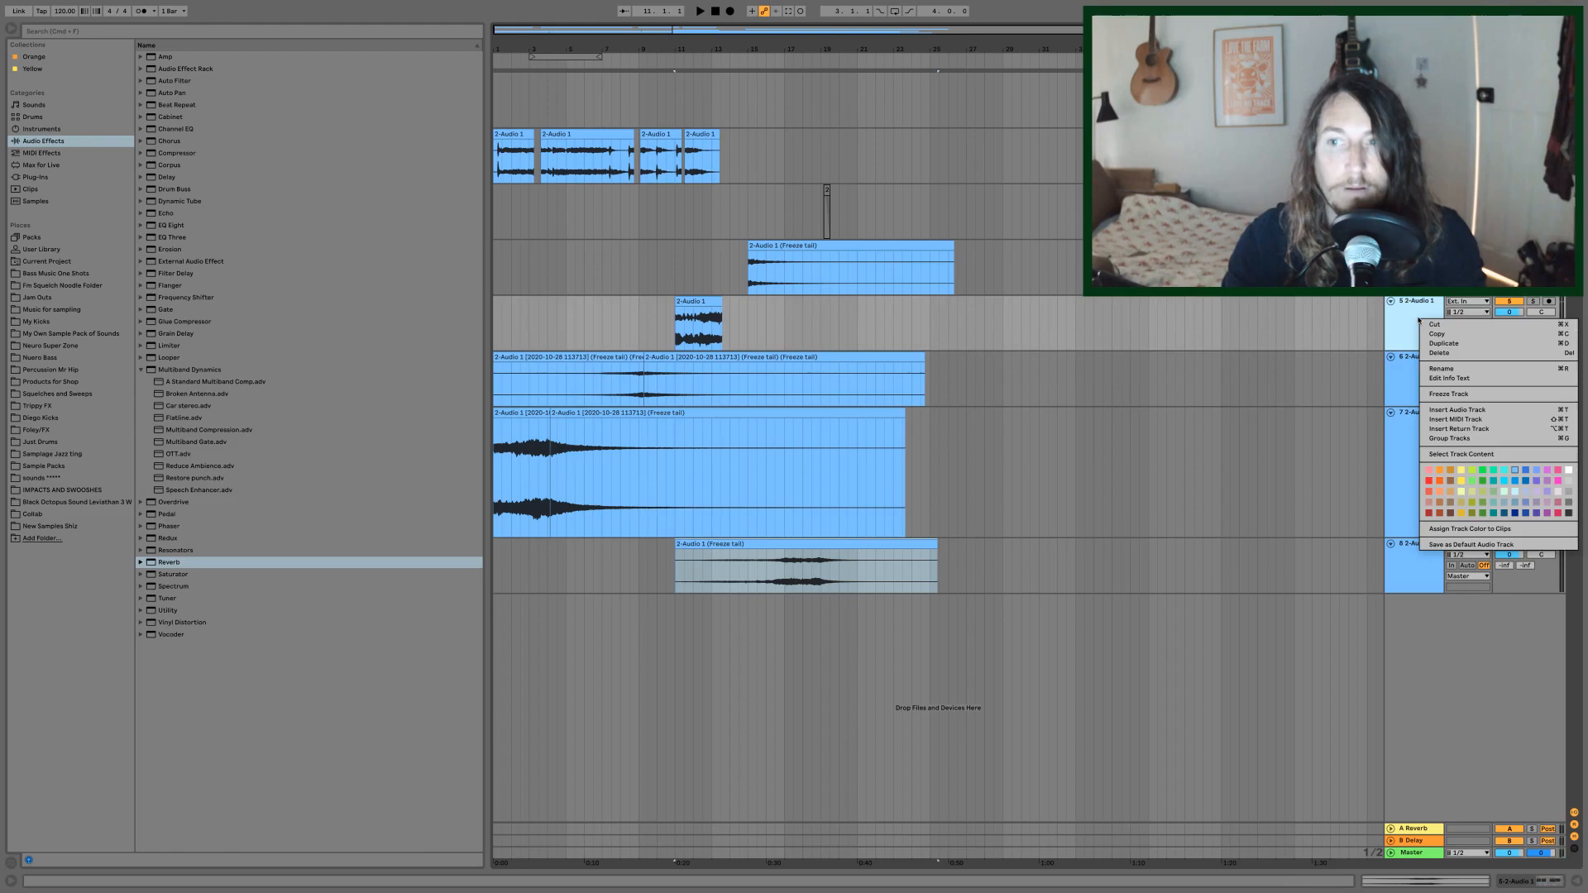
left_click(1465, 396)
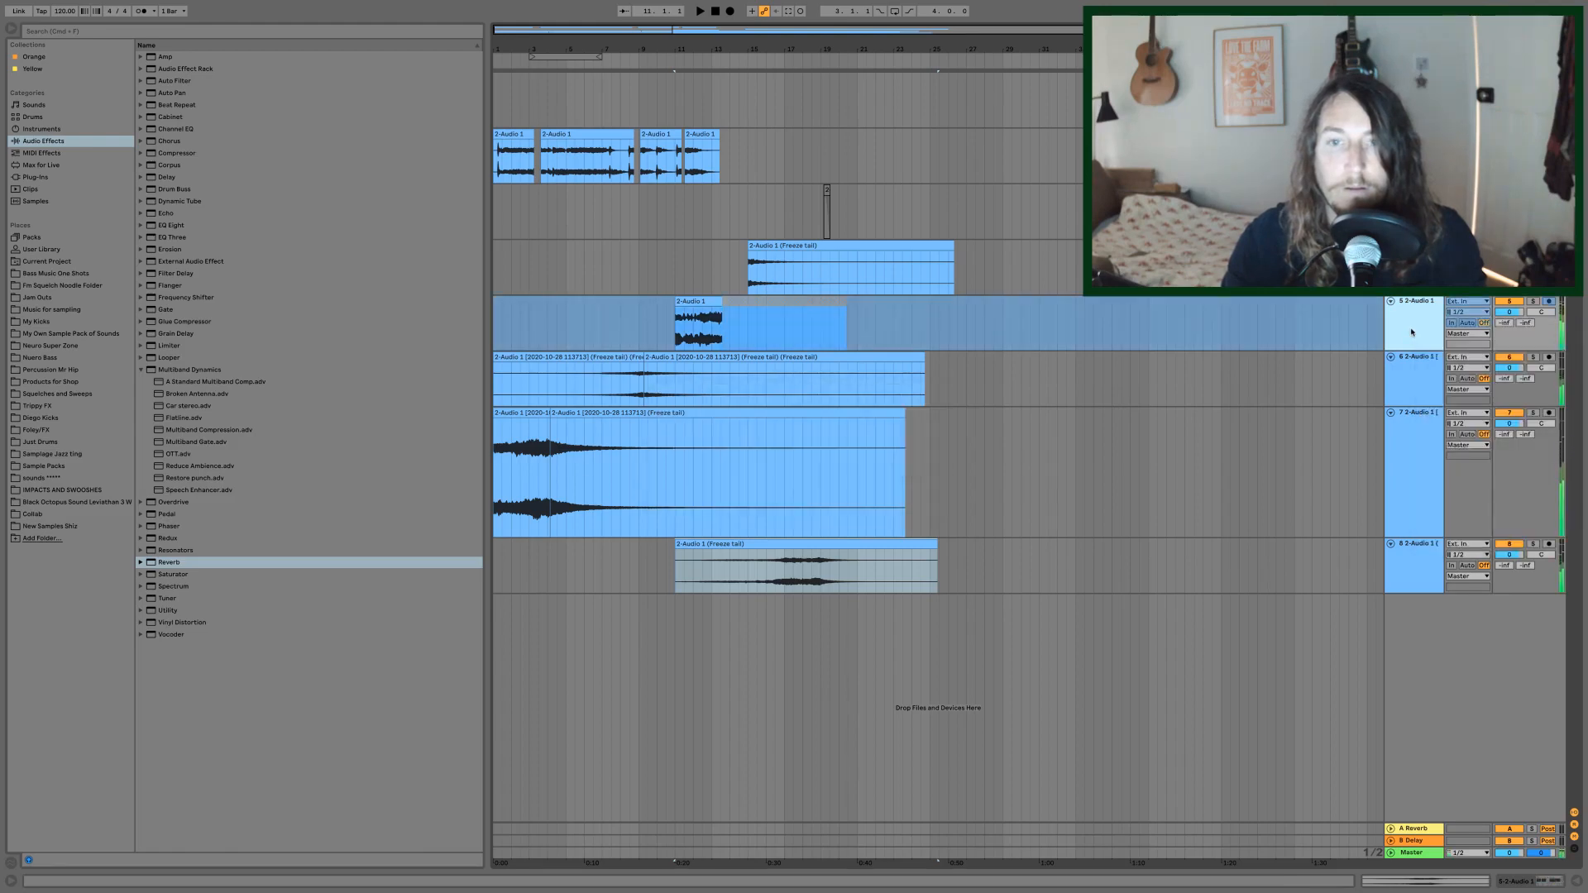
right_click(1414, 331)
left_click(1434, 415)
- Freeze and flatten track 4 to render its freeze-tail clip with the track's effects
left_click(1410, 262)
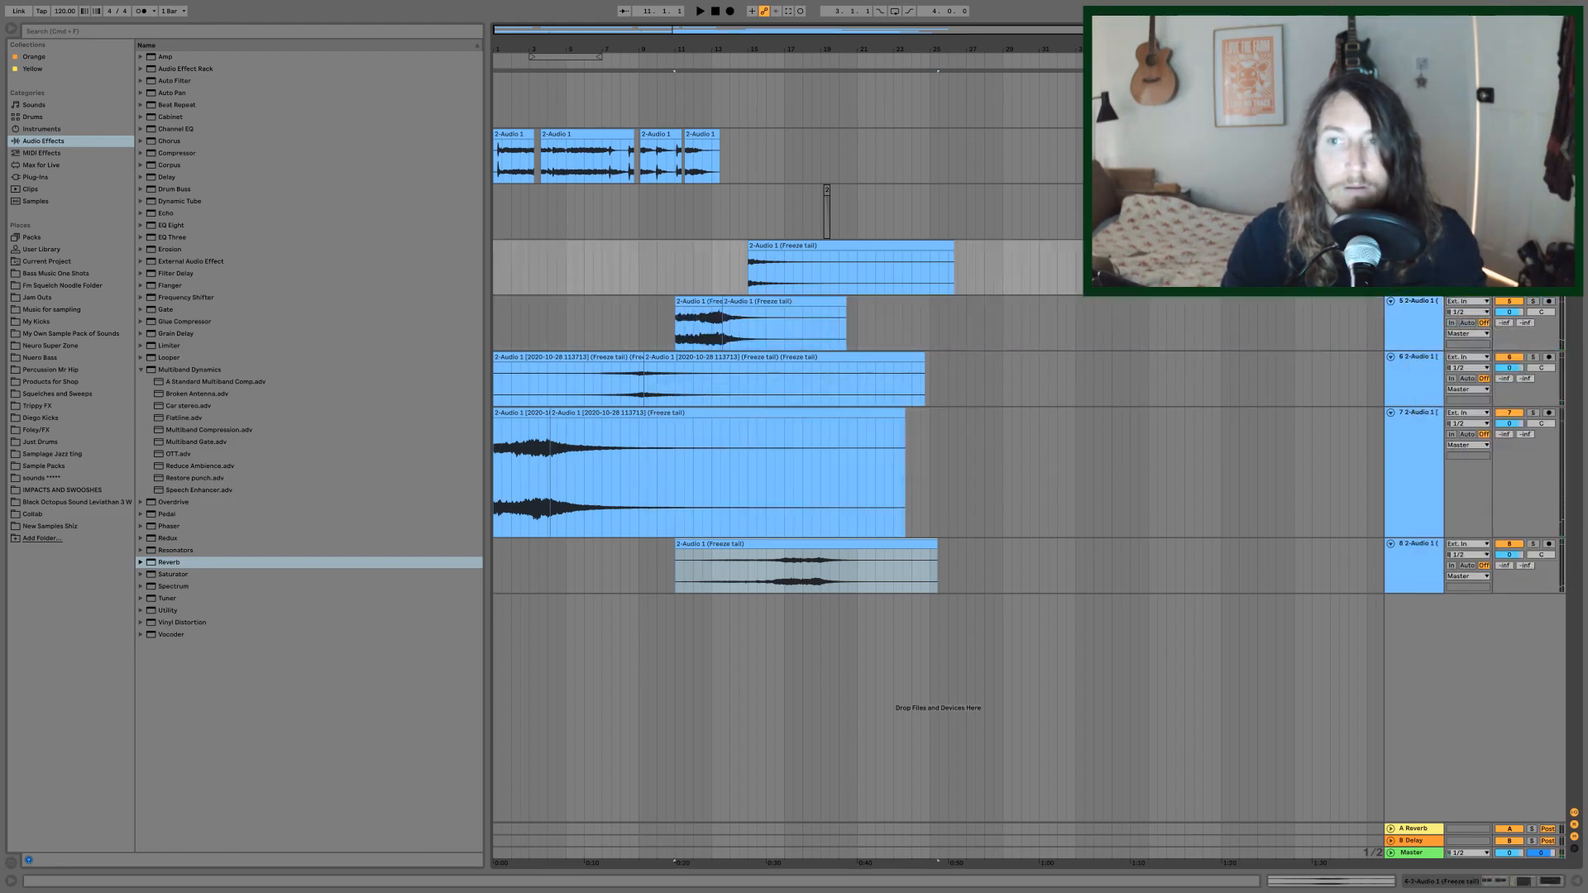
right_click(1410, 261)
left_click(1440, 335)
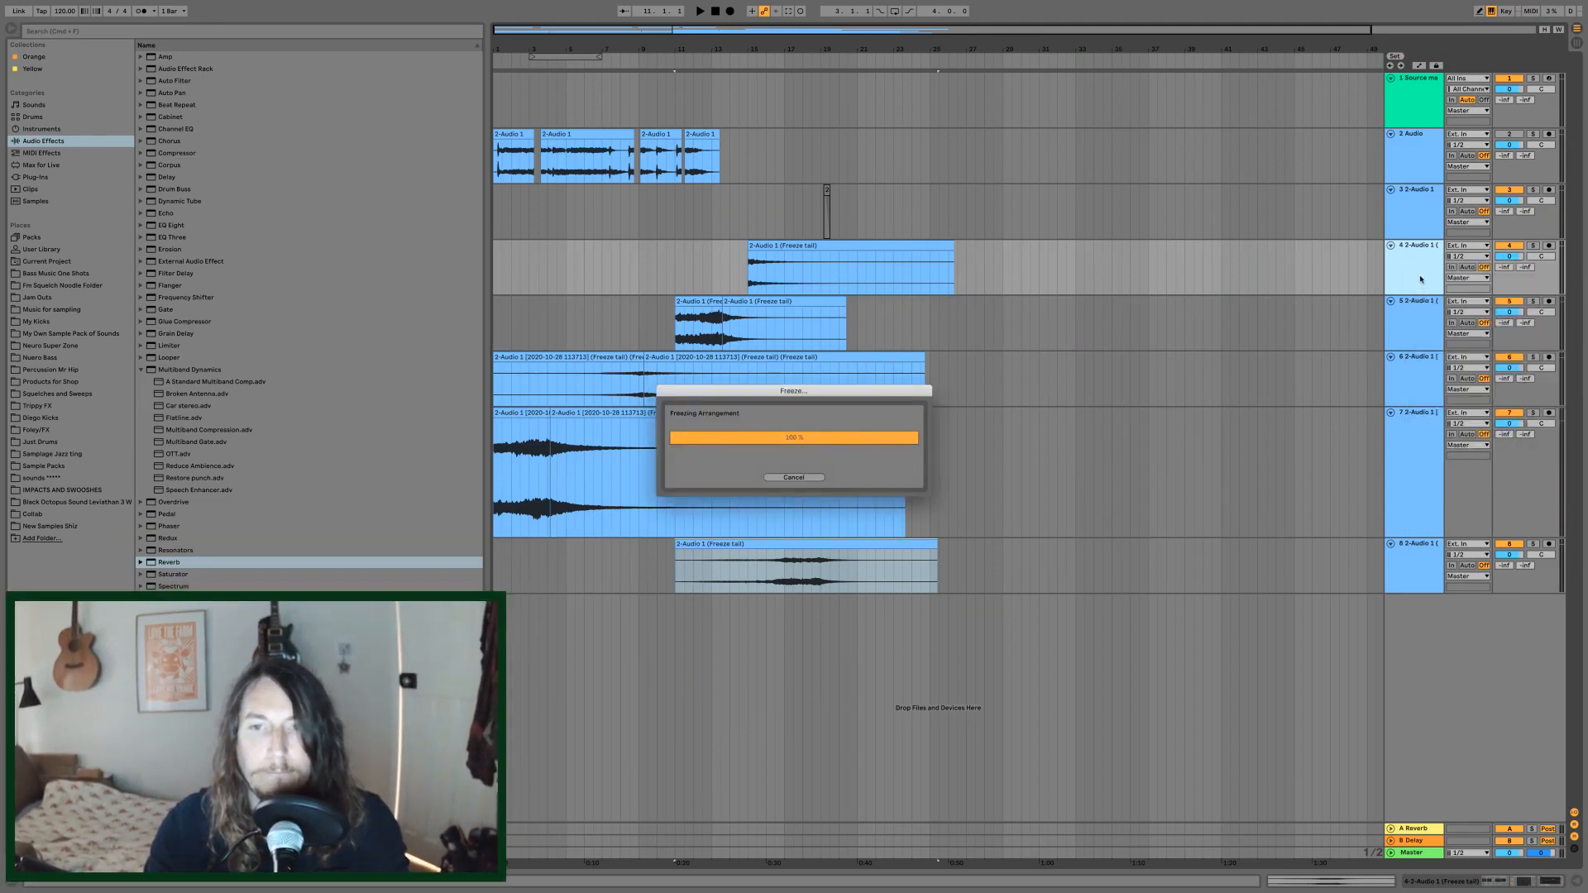
right_click(1422, 280)
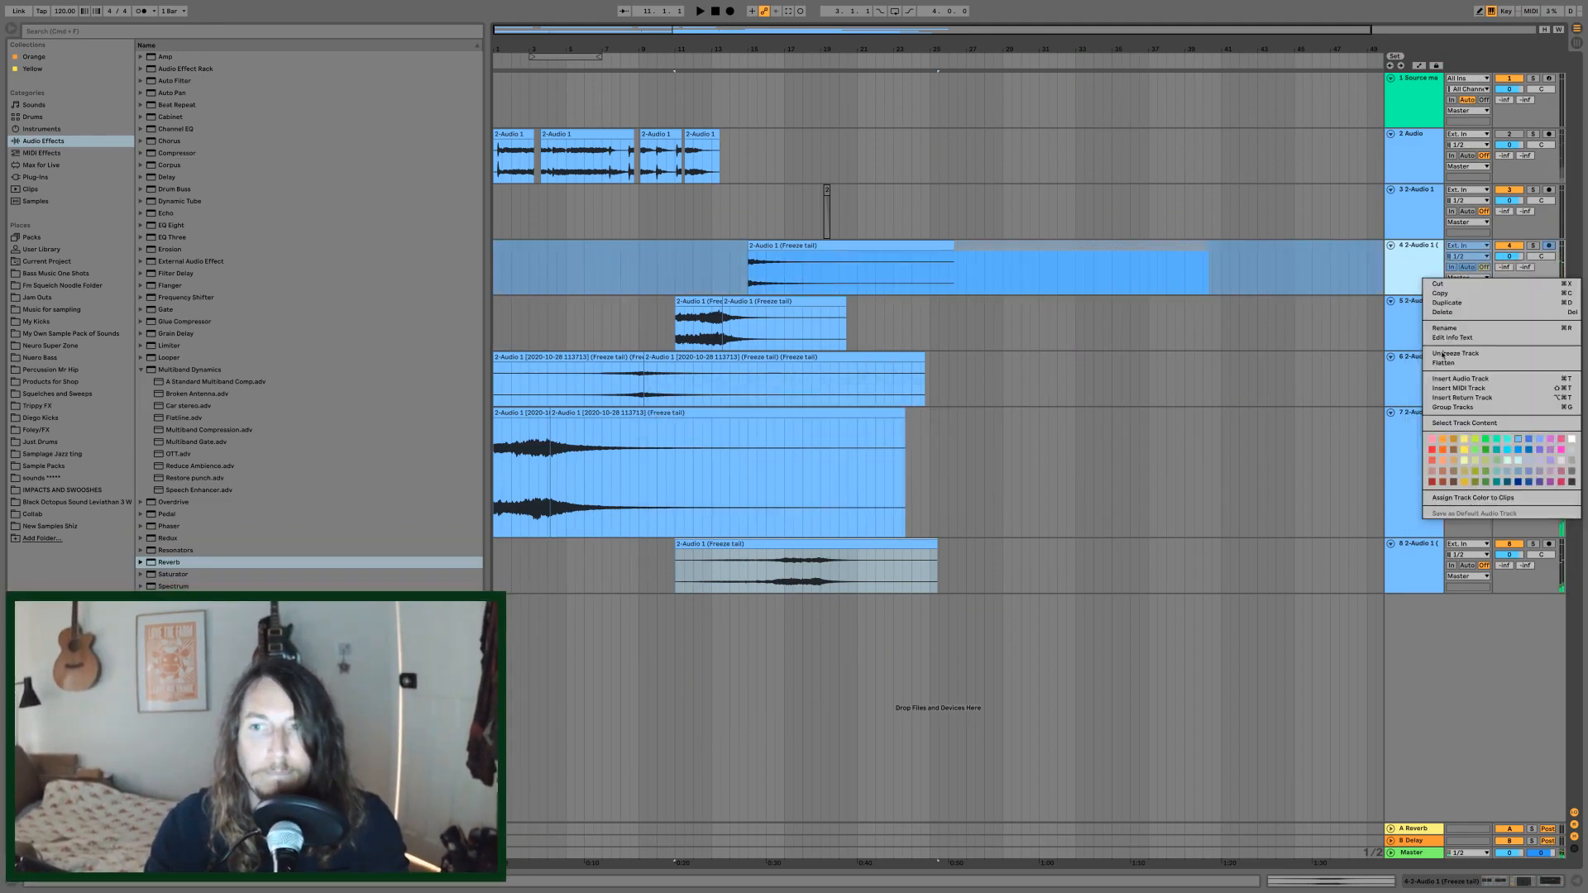
left_click(1445, 362)
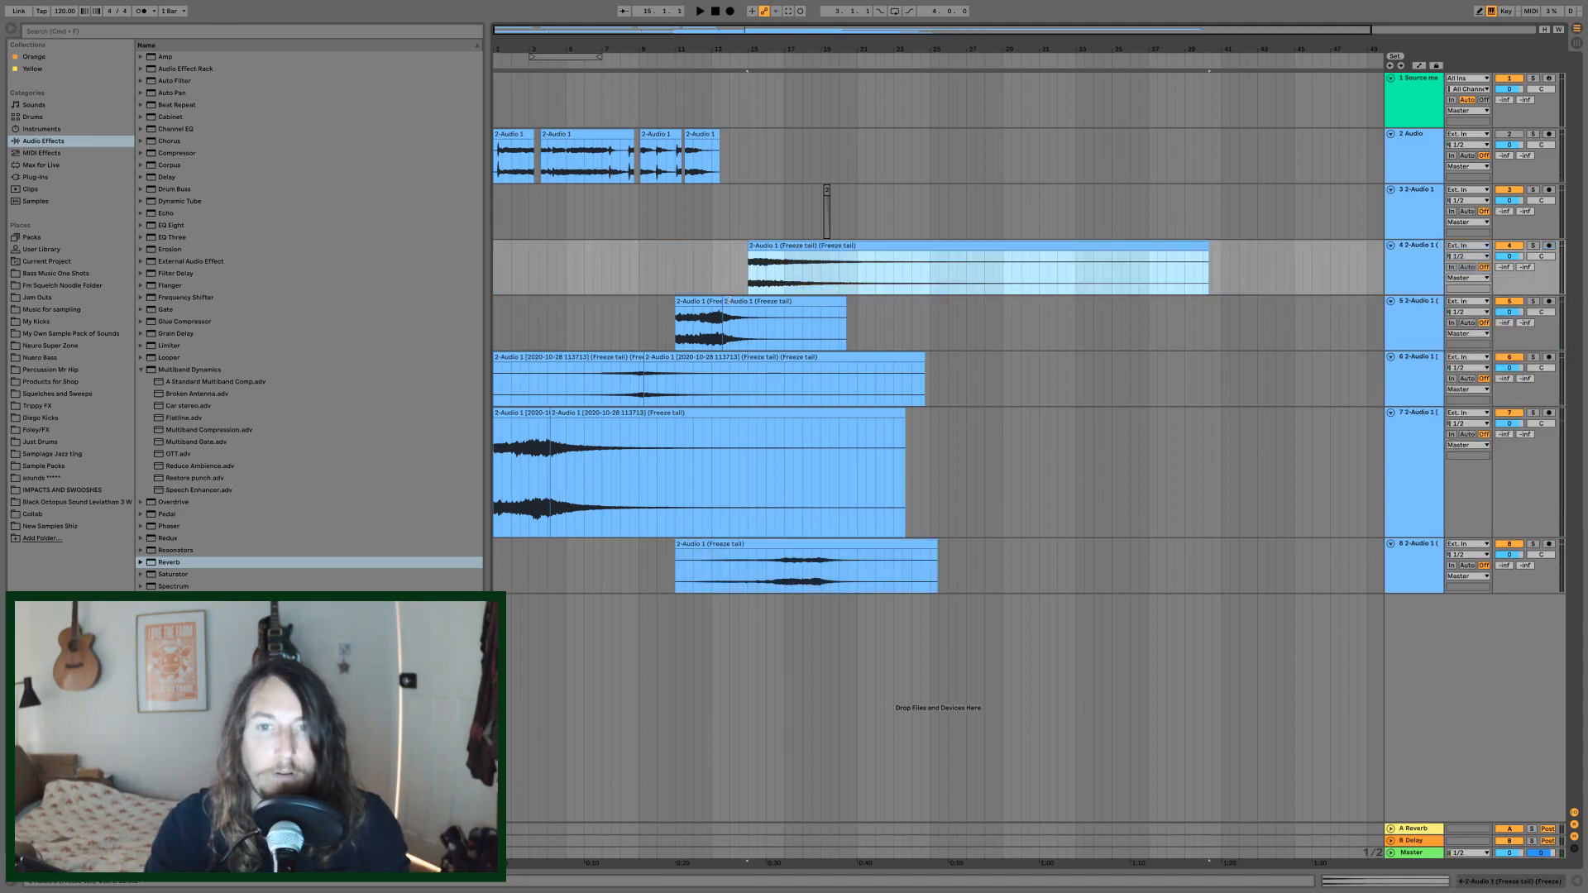
- Consolidate the flattened clip pieces on tracks 5, 6 and 7 into one clip per track
left_click(735, 303)
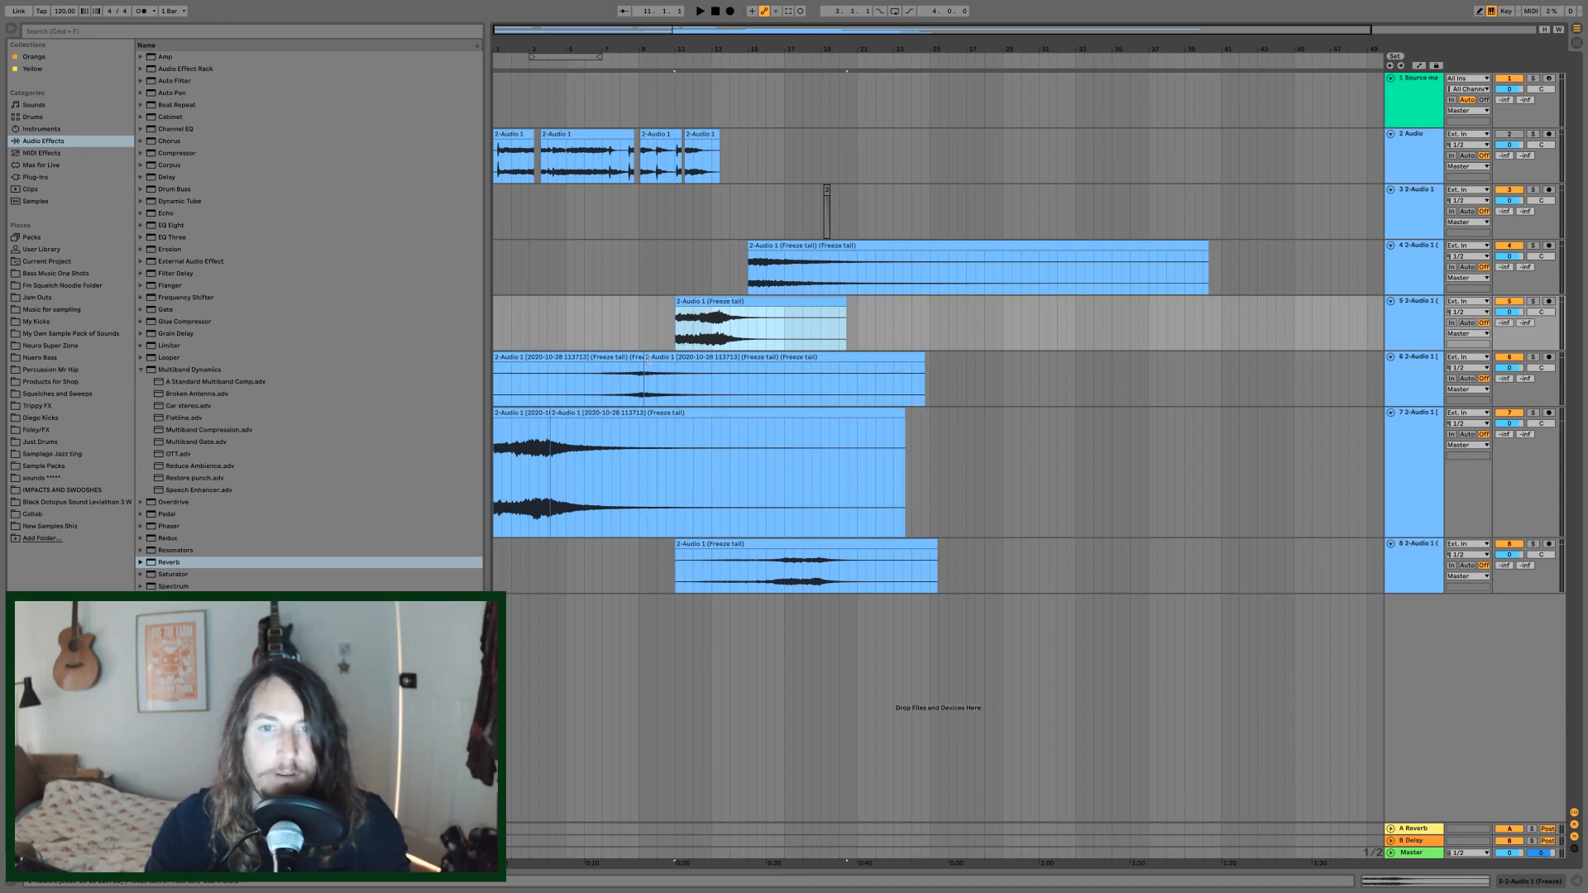
left_click(596, 359)
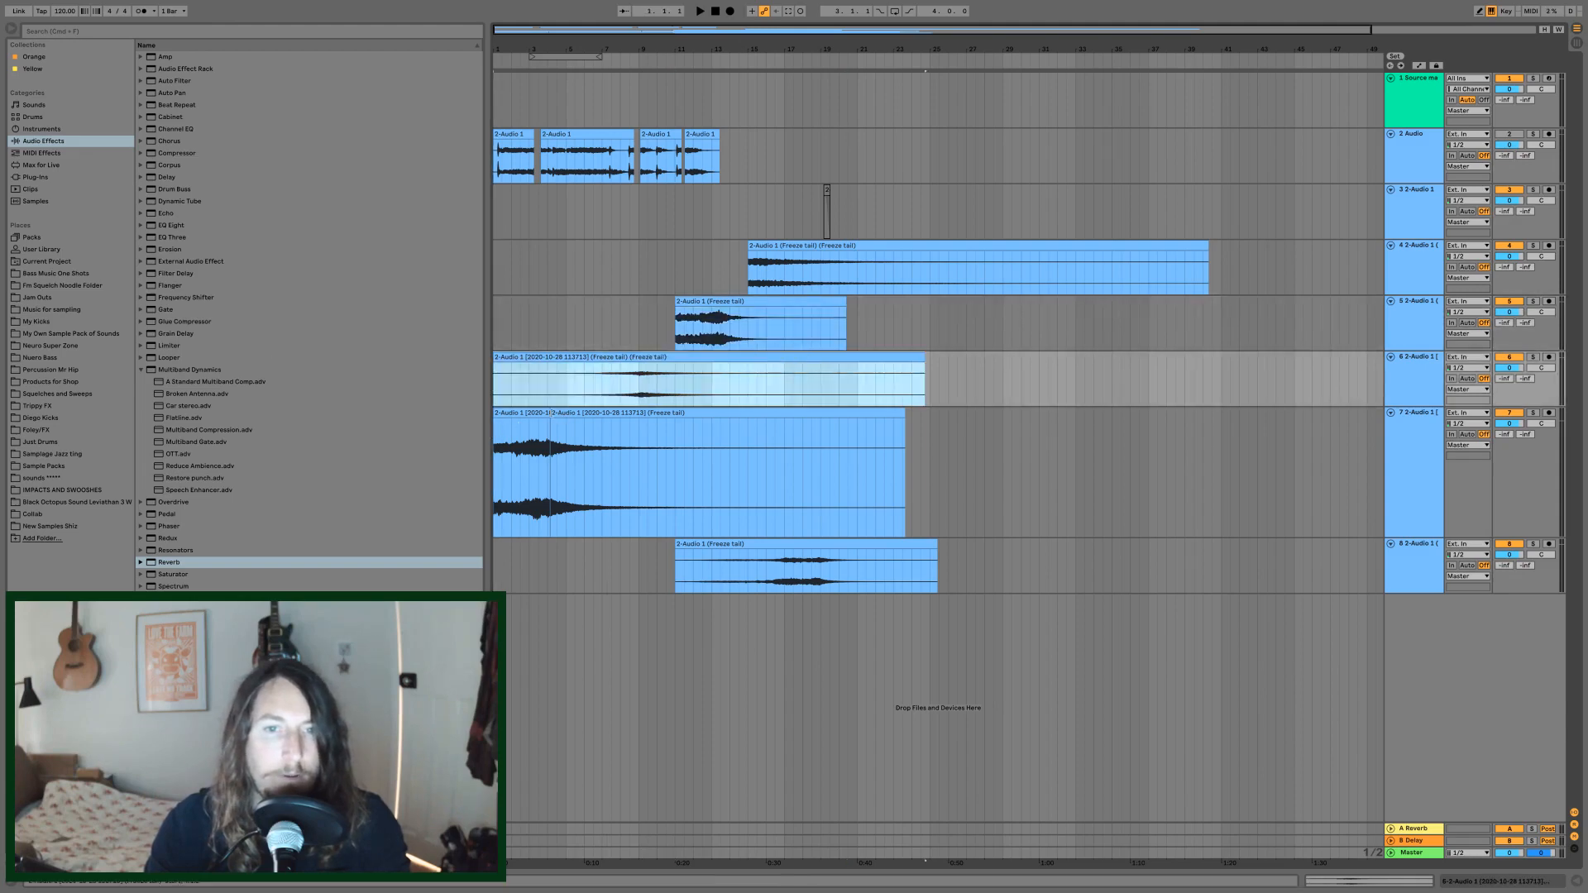
left_click(562, 418)
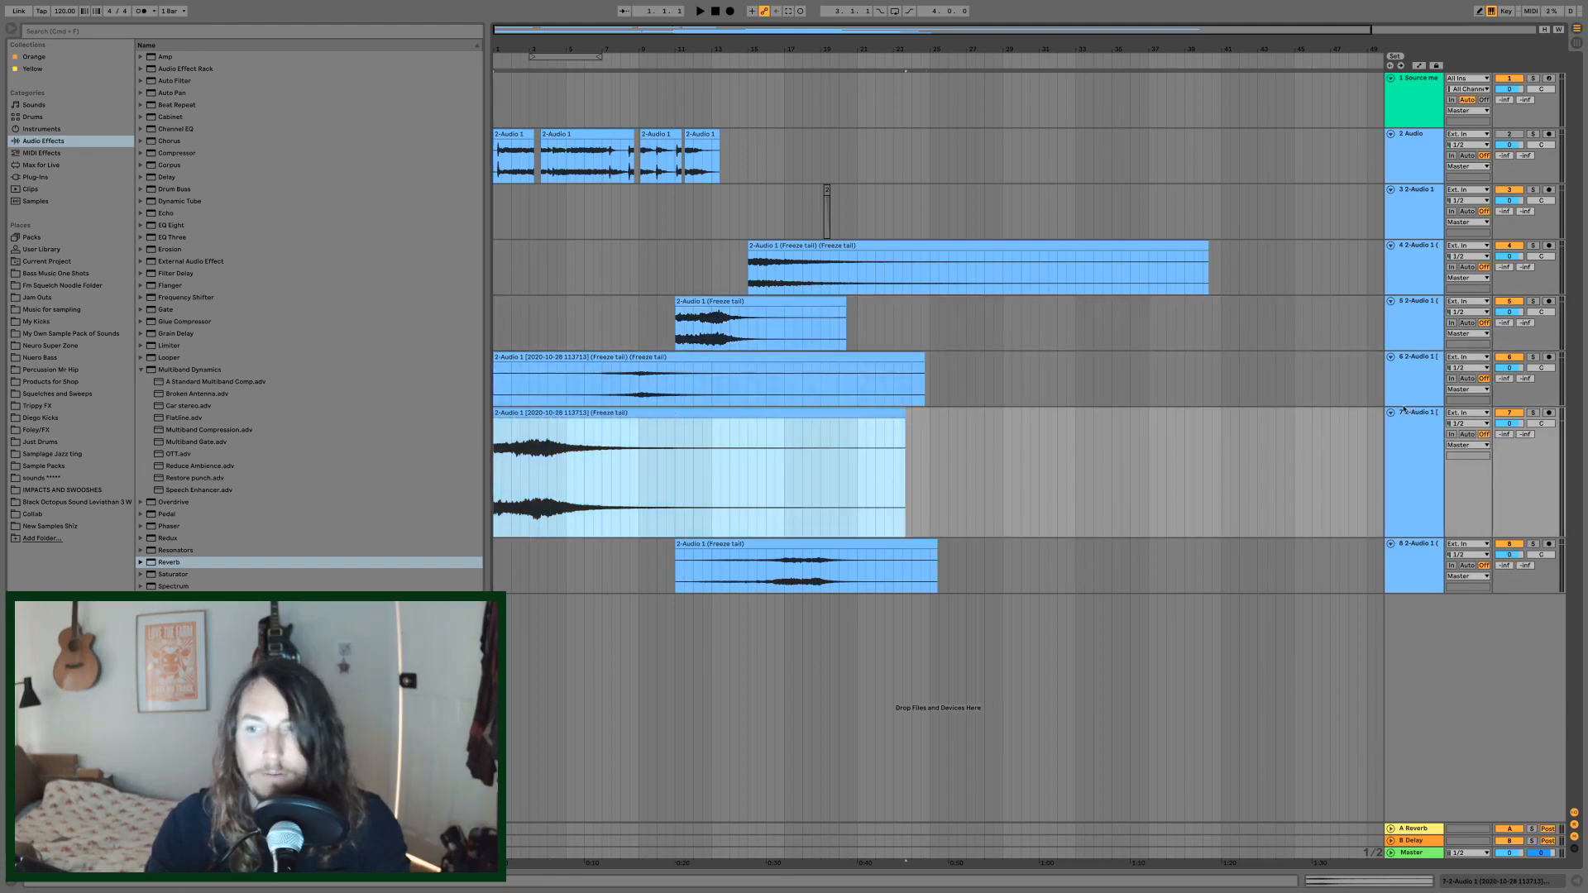
- Solo track 4, select its full clip as the render range and start a WAV export of the Master
left_click(1533, 246)
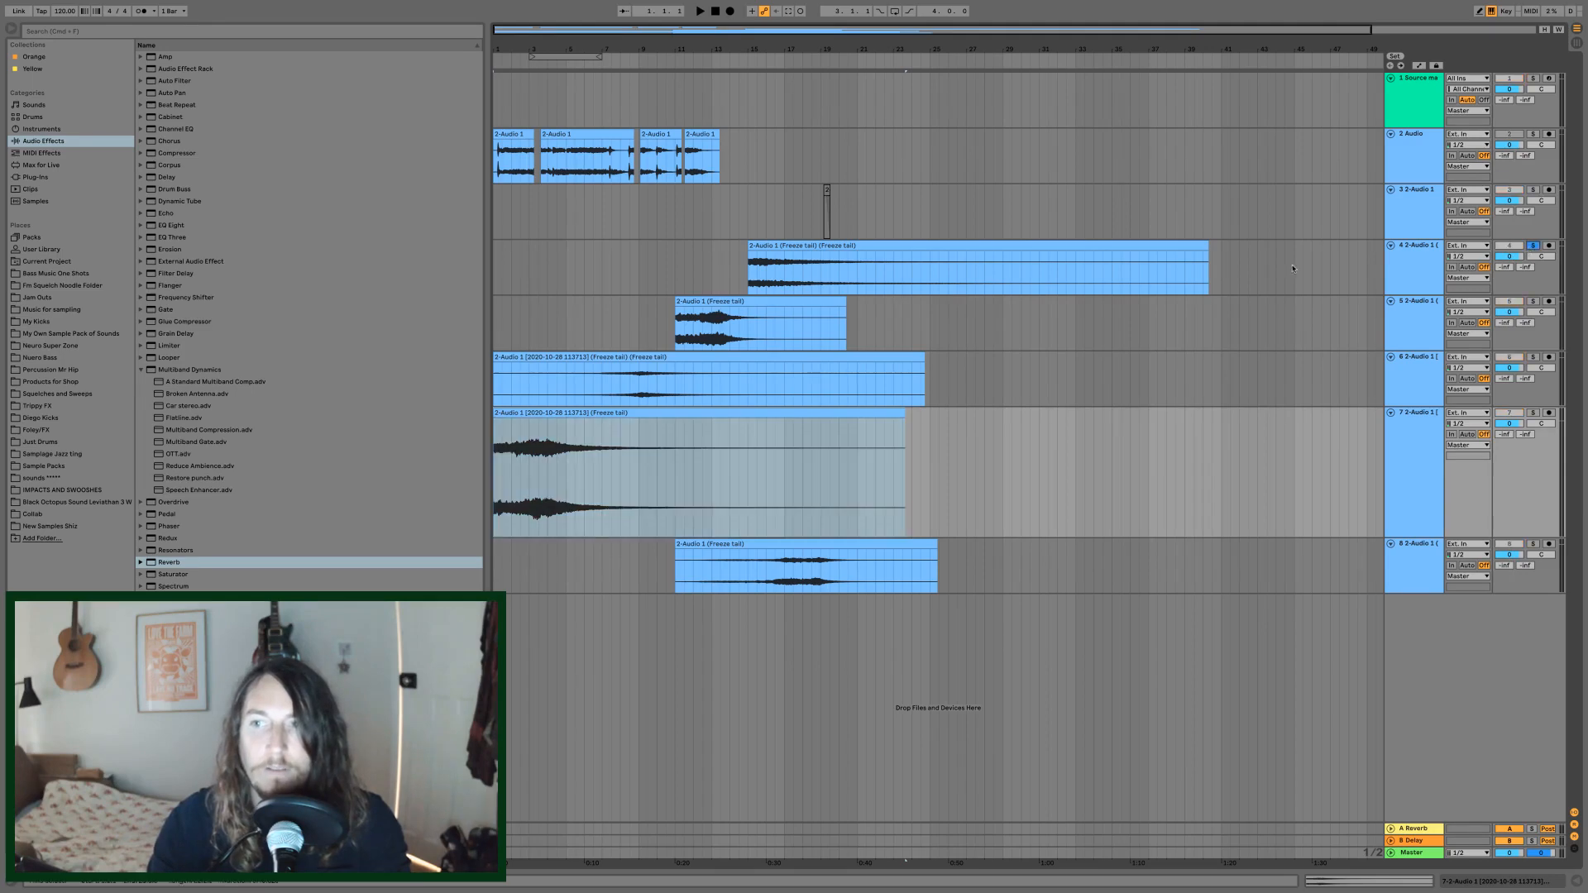
left_click(1081, 256)
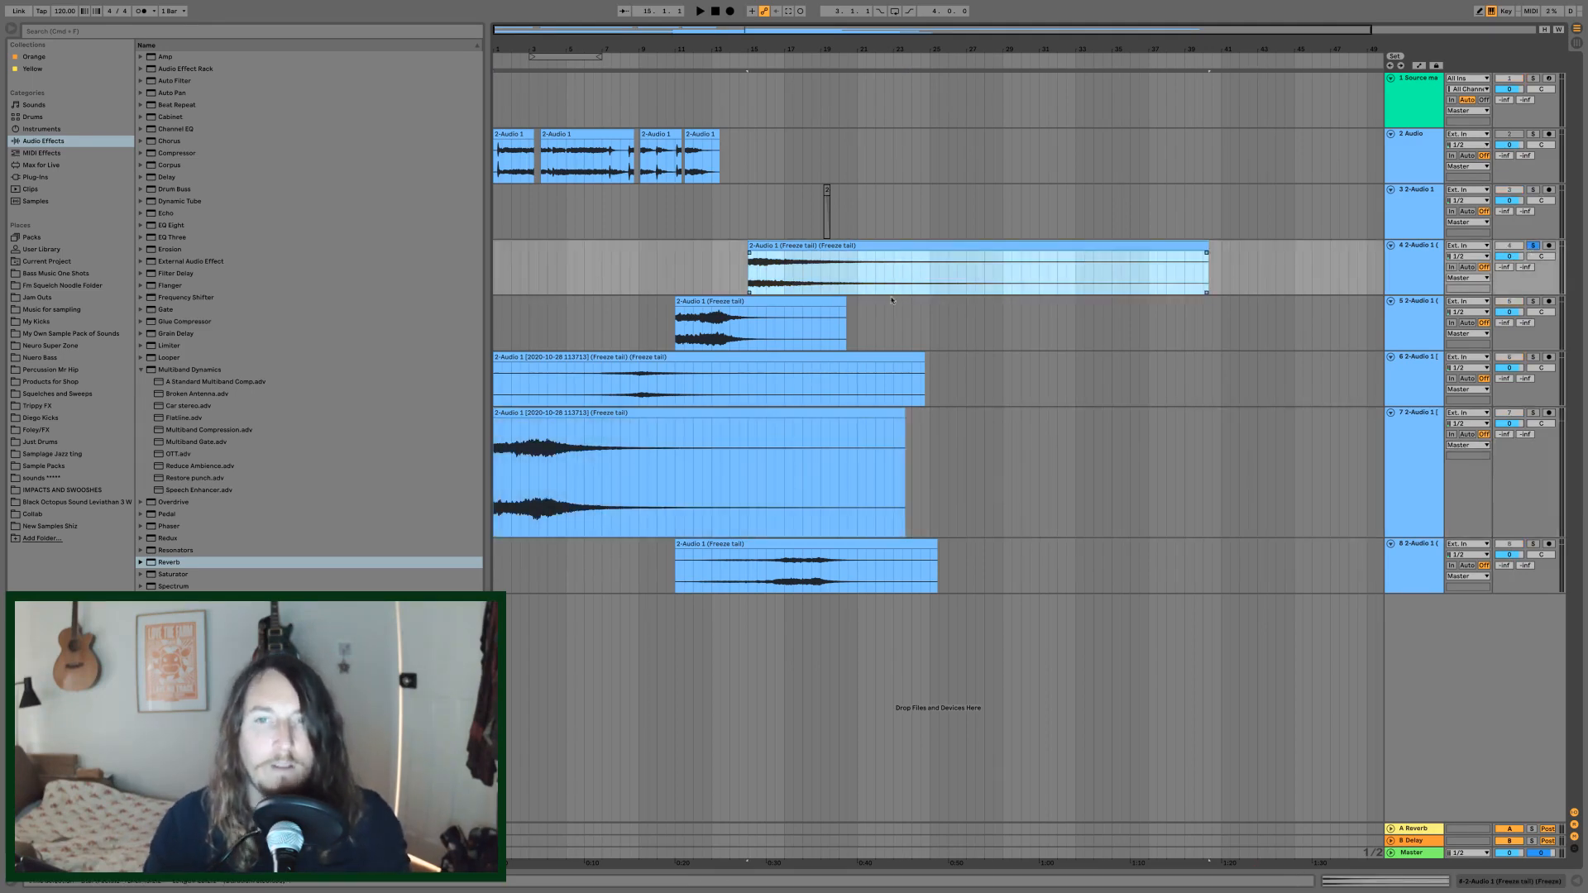
left_click(971, 312)
left_click(962, 251)
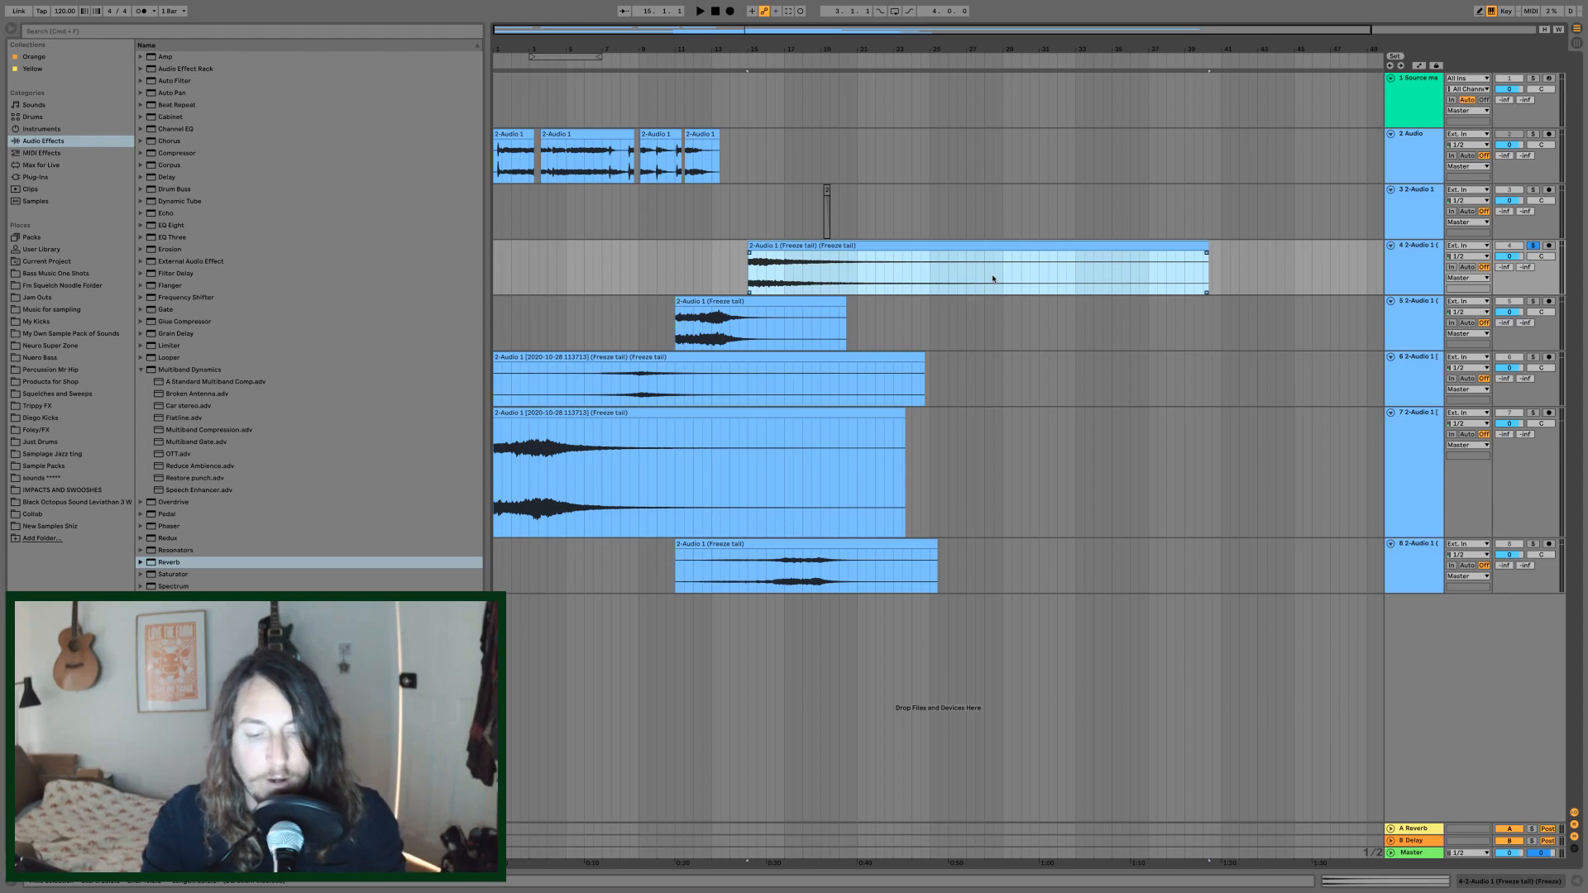
key("super+shift+r")
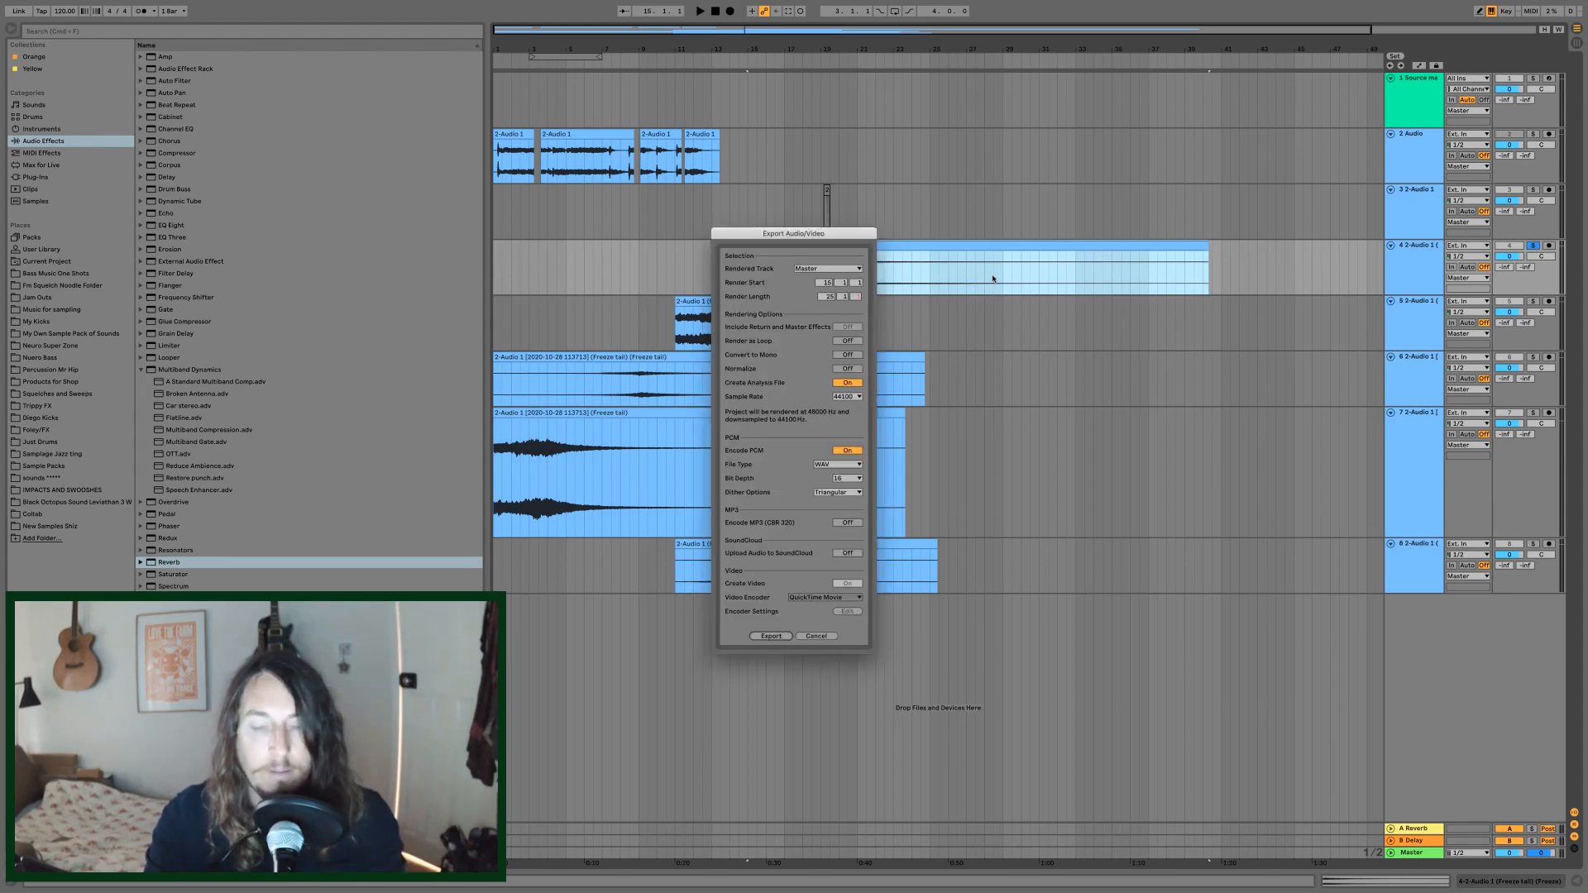
key("Return")
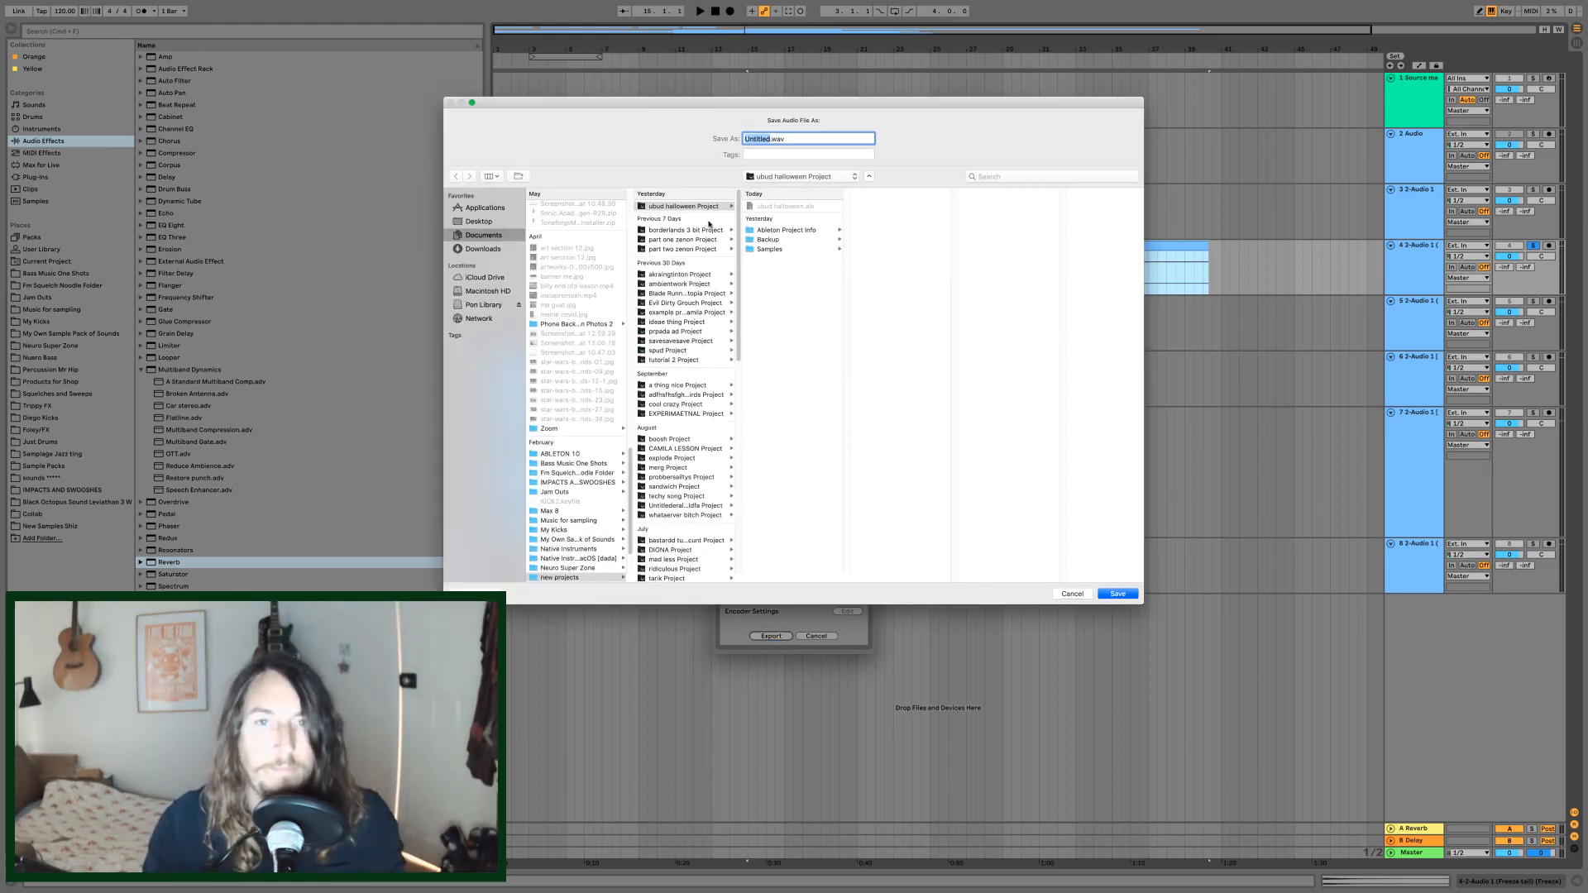
- Save the export as "ZEnon Atmos urban dark" in the IMPACTS AND SWOOSHES folder
scroll(579, 527, "down", 3)
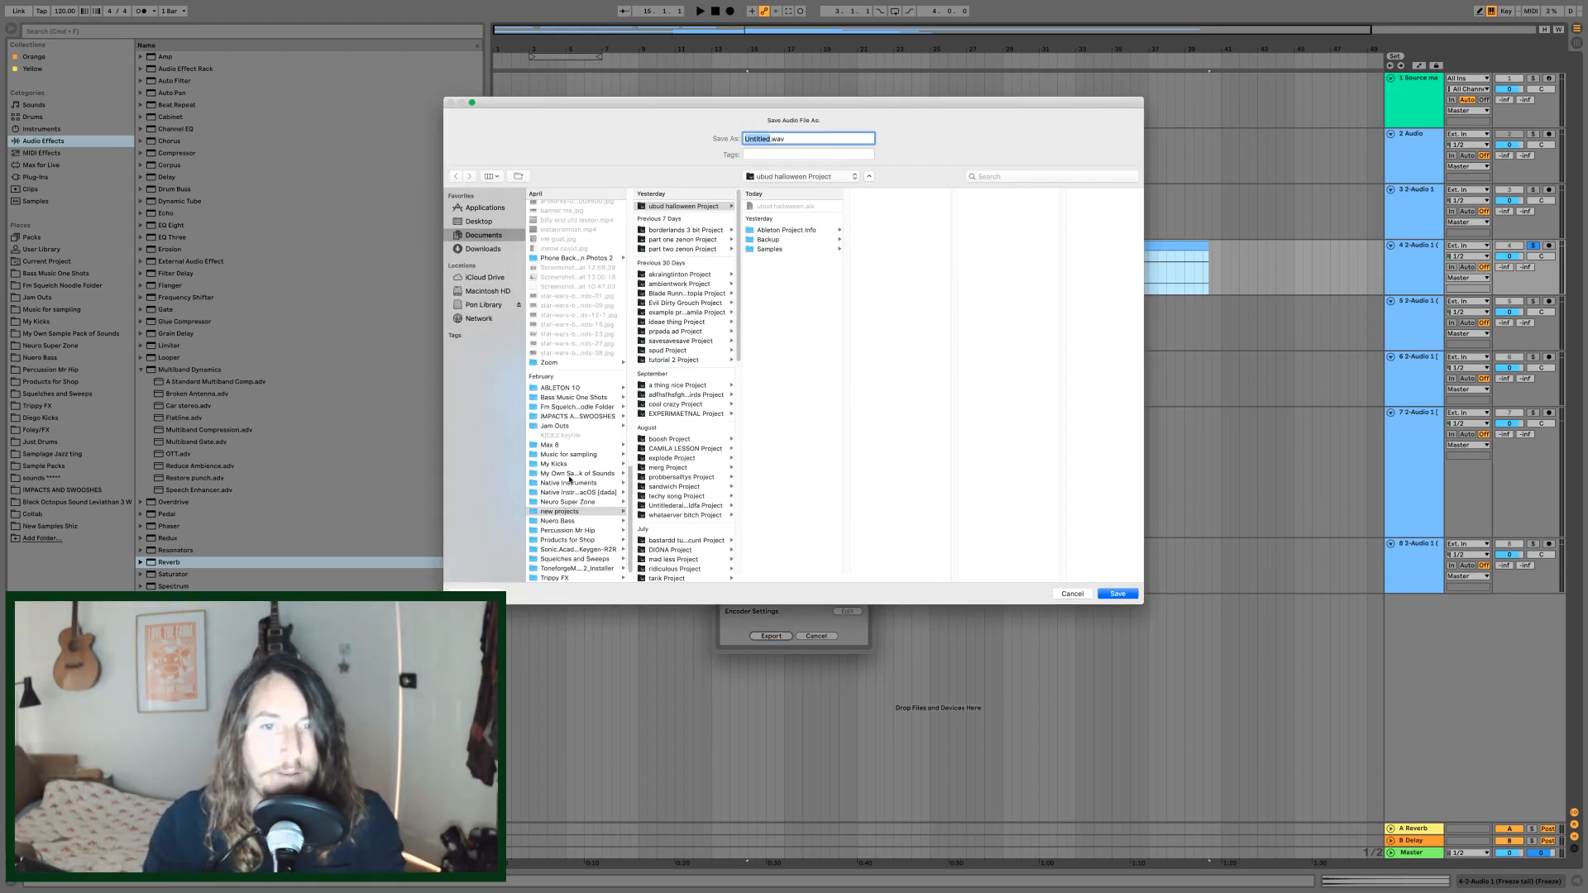
left_click(587, 417)
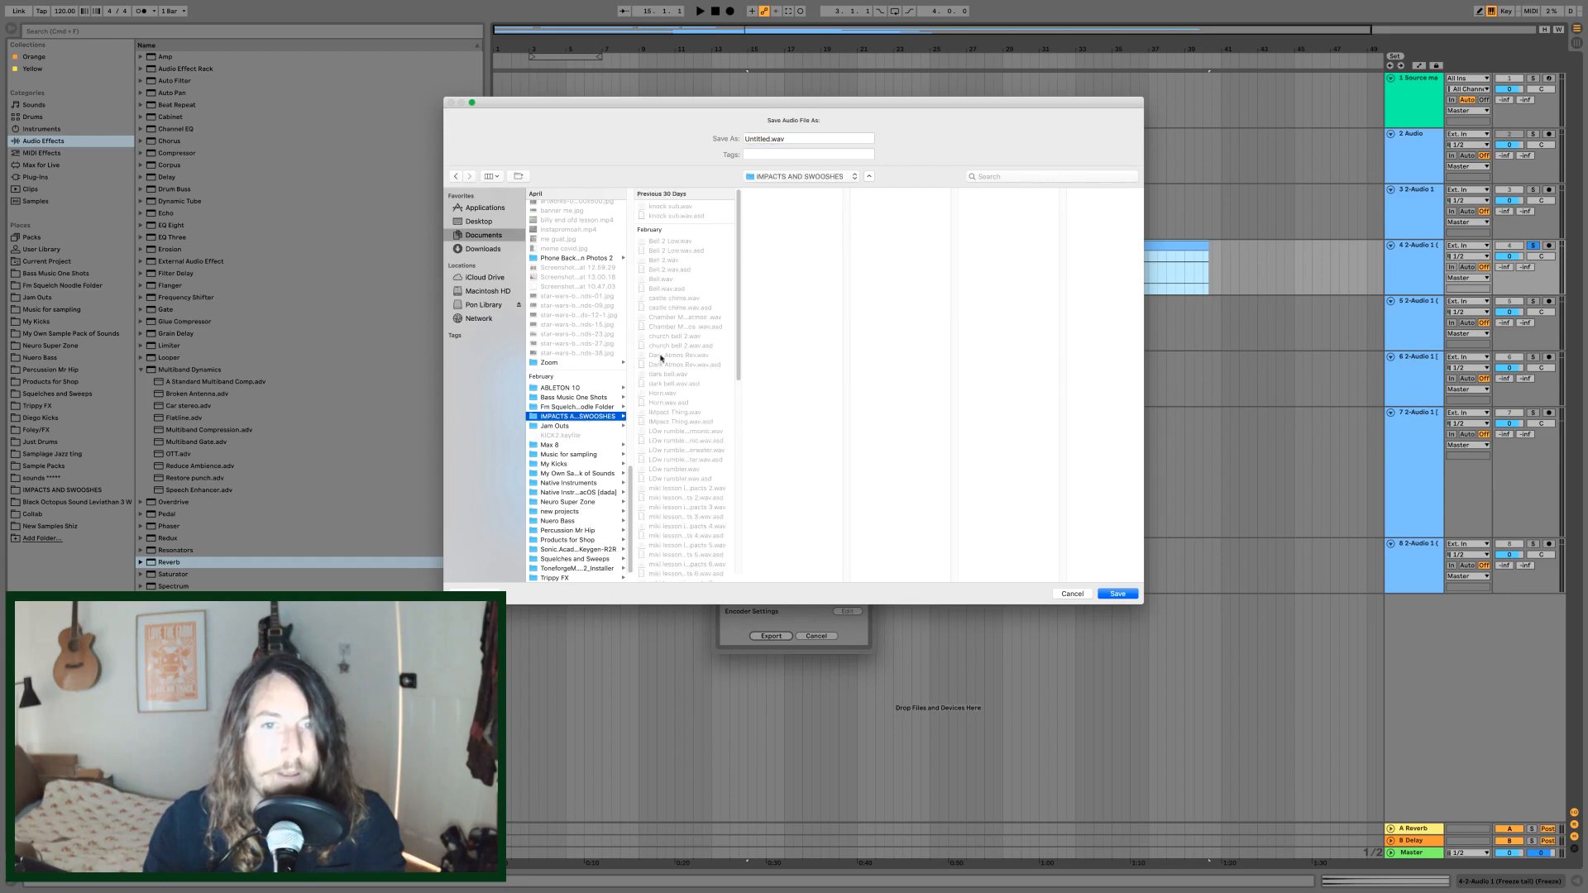
left_click(771, 139)
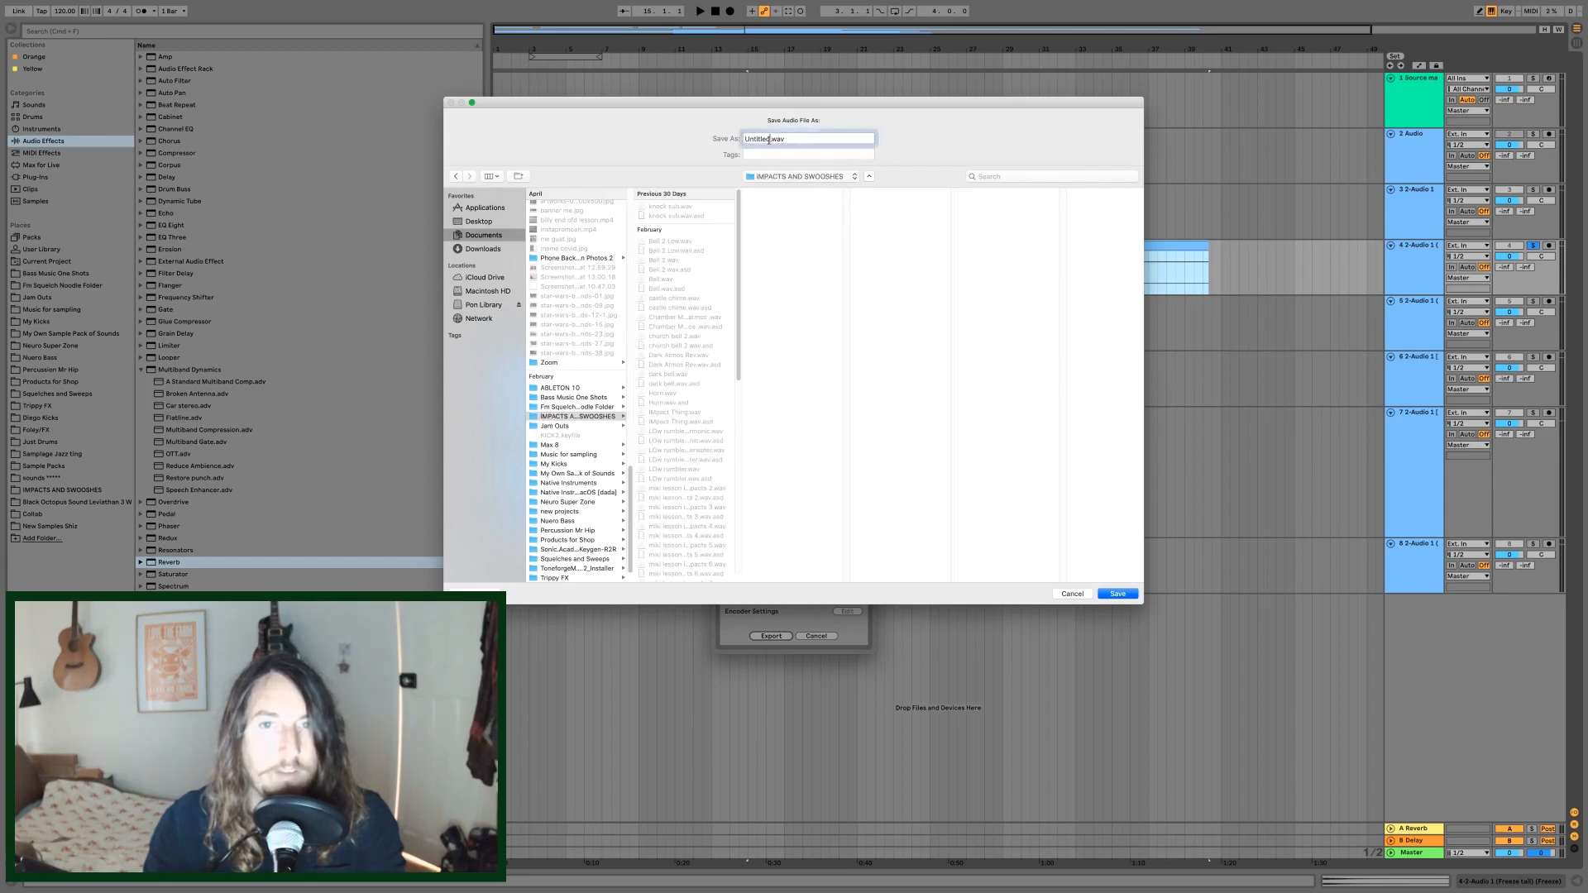
left_click_drag(771, 139, 678, 143)
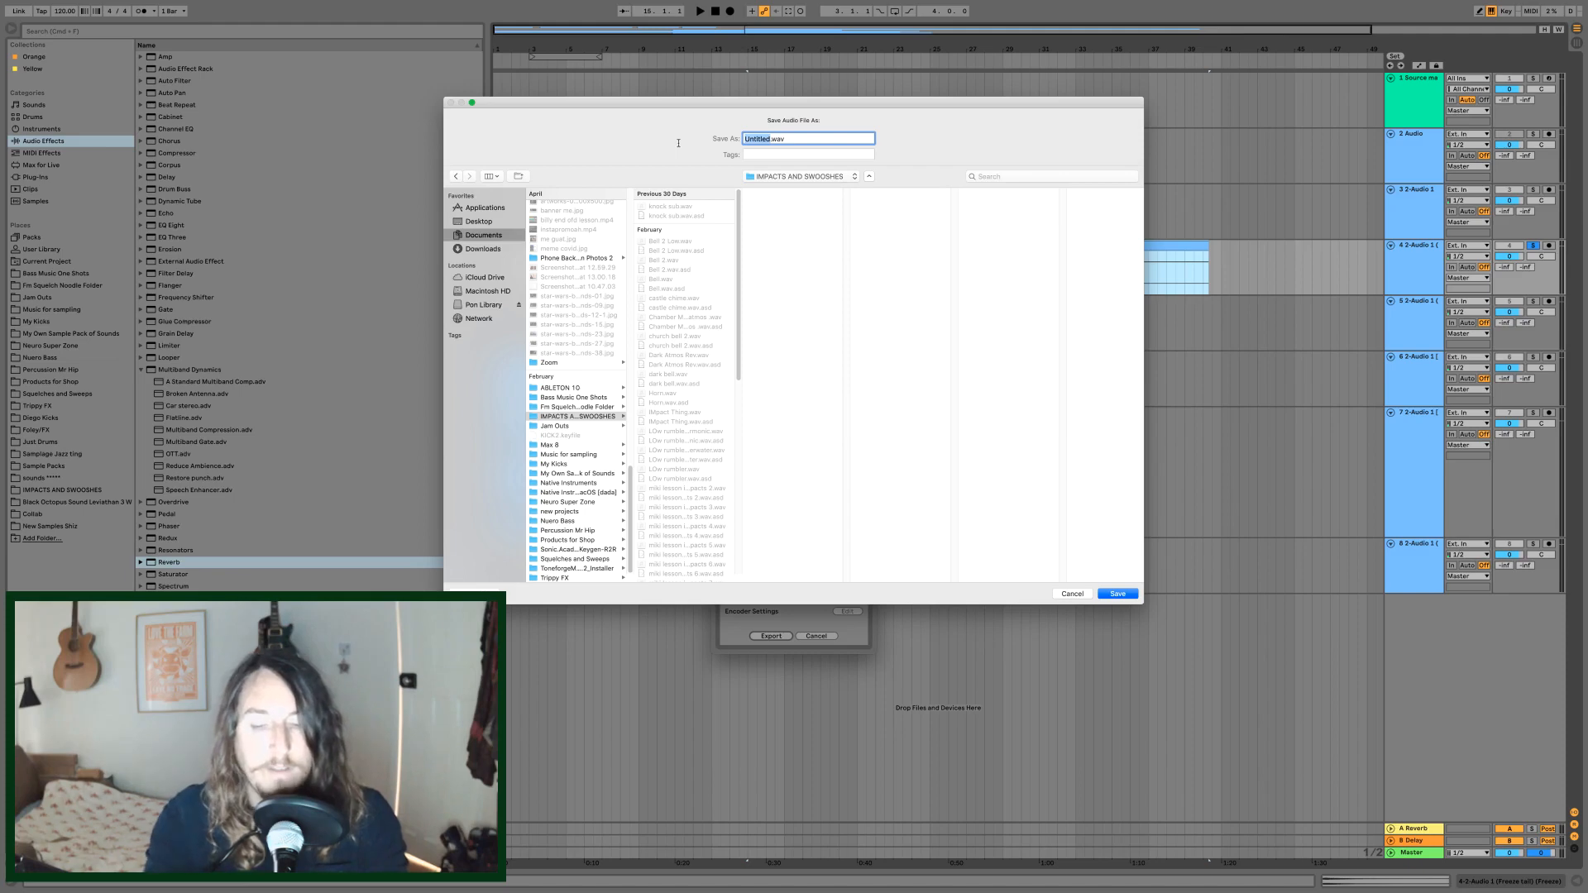
type("ZEn")
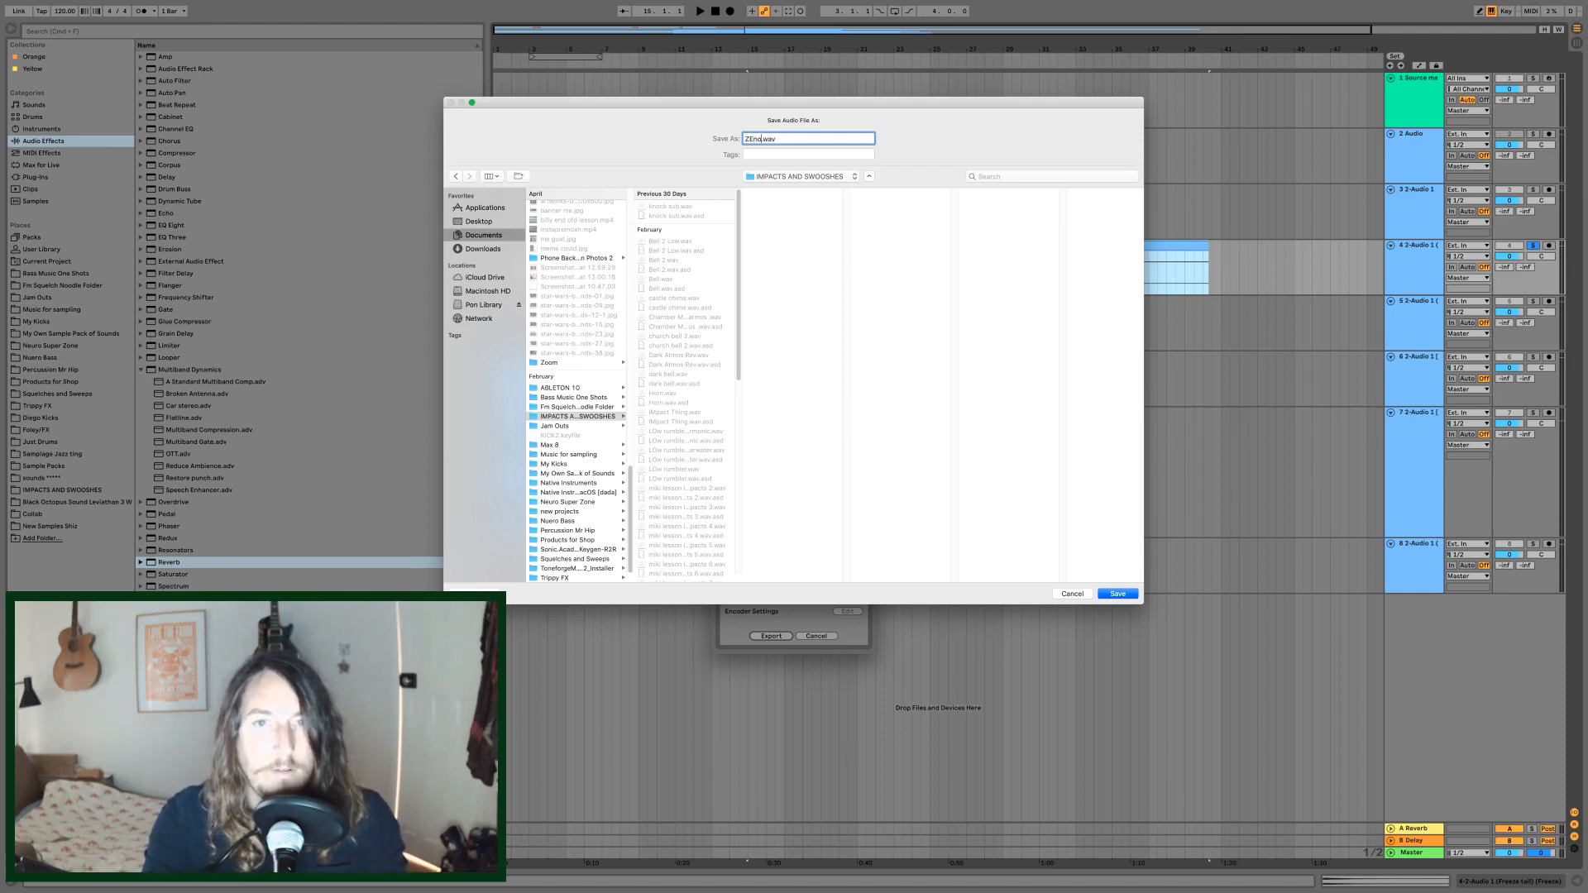
type("on Atmos")
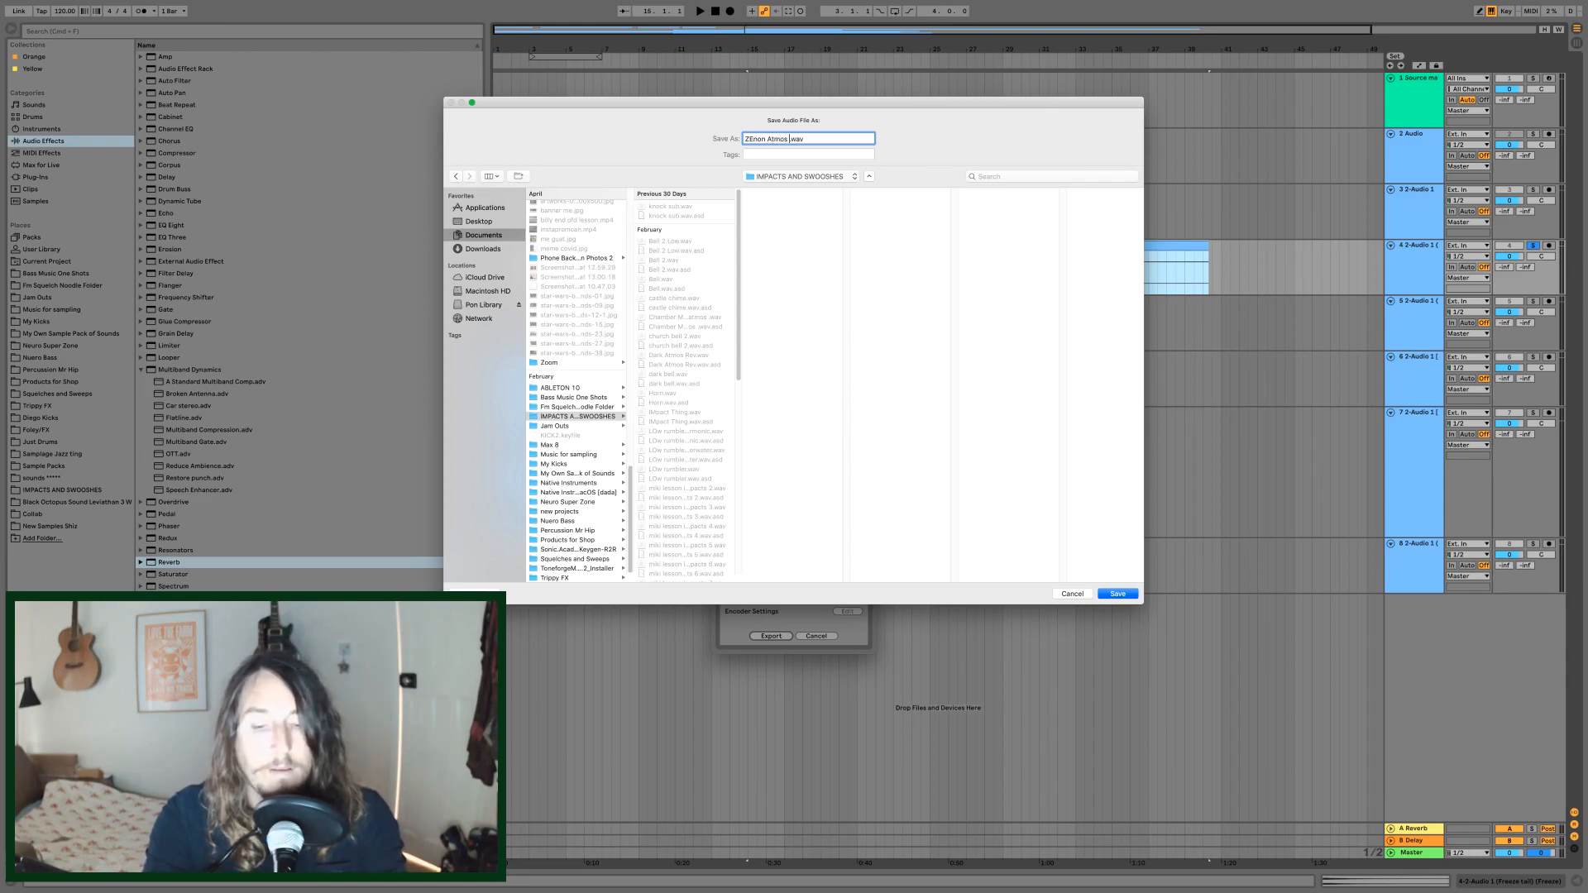
type(" urban dark")
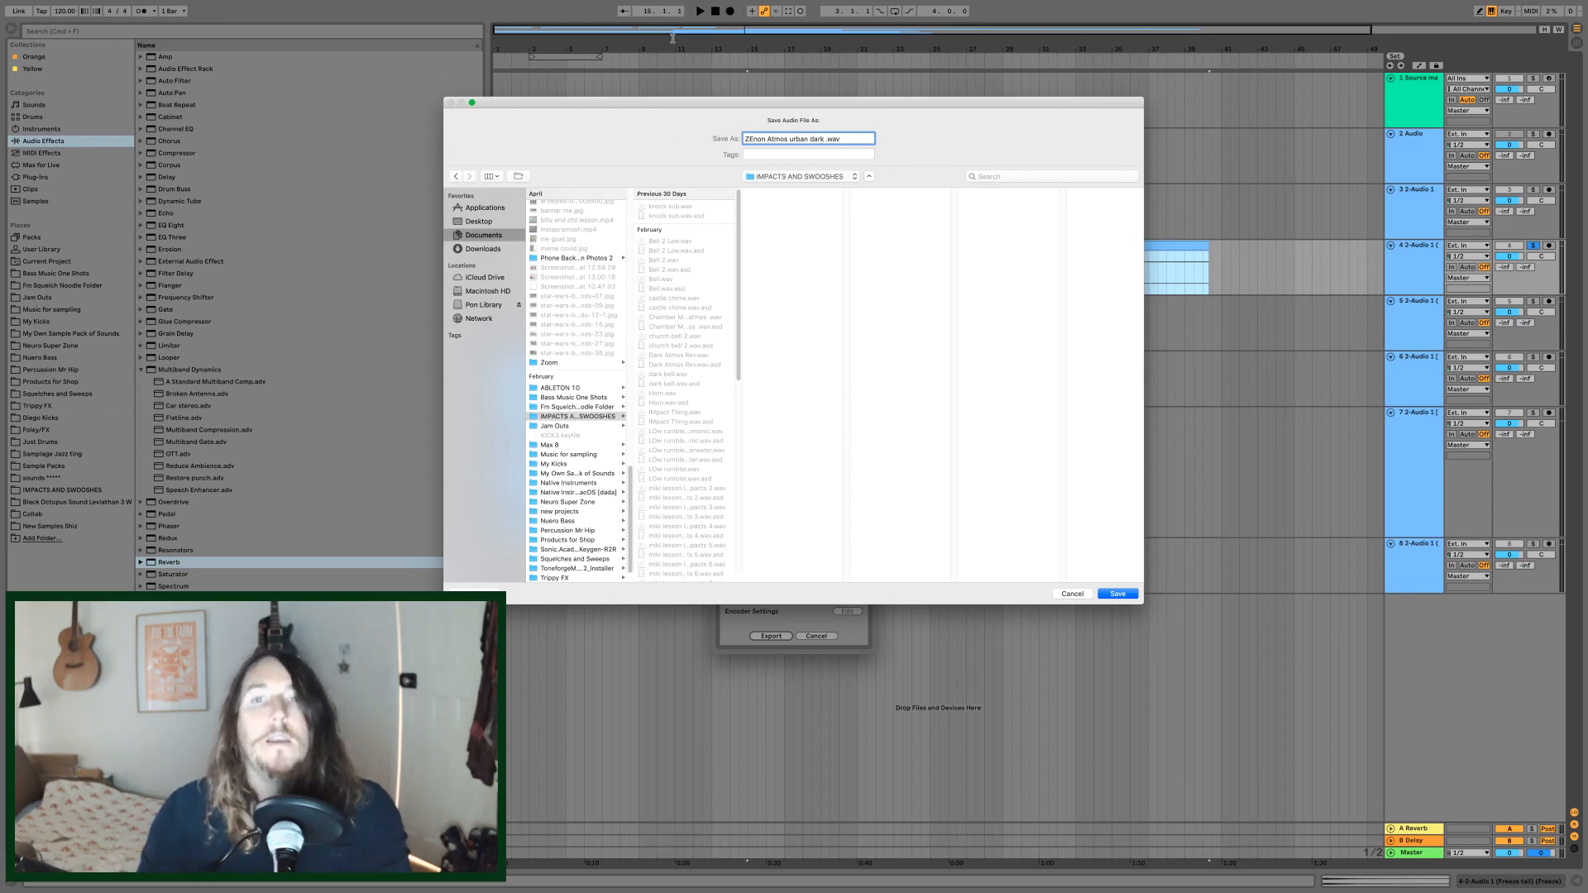
left_click(1125, 597)
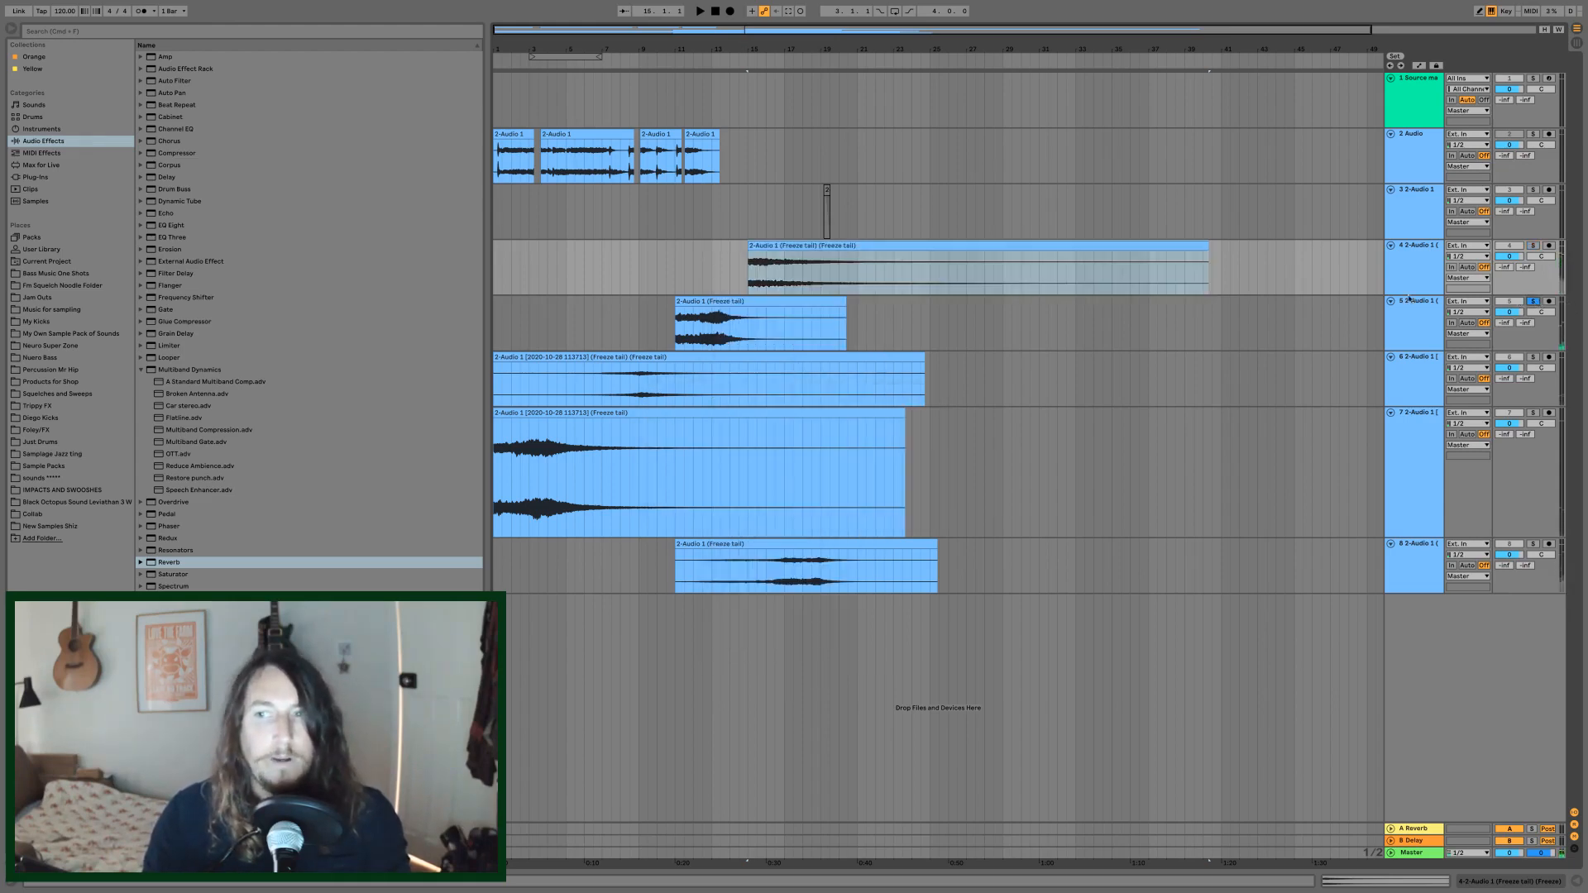
- Export the full clip on track 5 as a WAV named "ZEnon Atmos urban dark 2" in the IMPACTS AND SWOOSHES folder
left_click(744, 302)
key("super+shift+r")
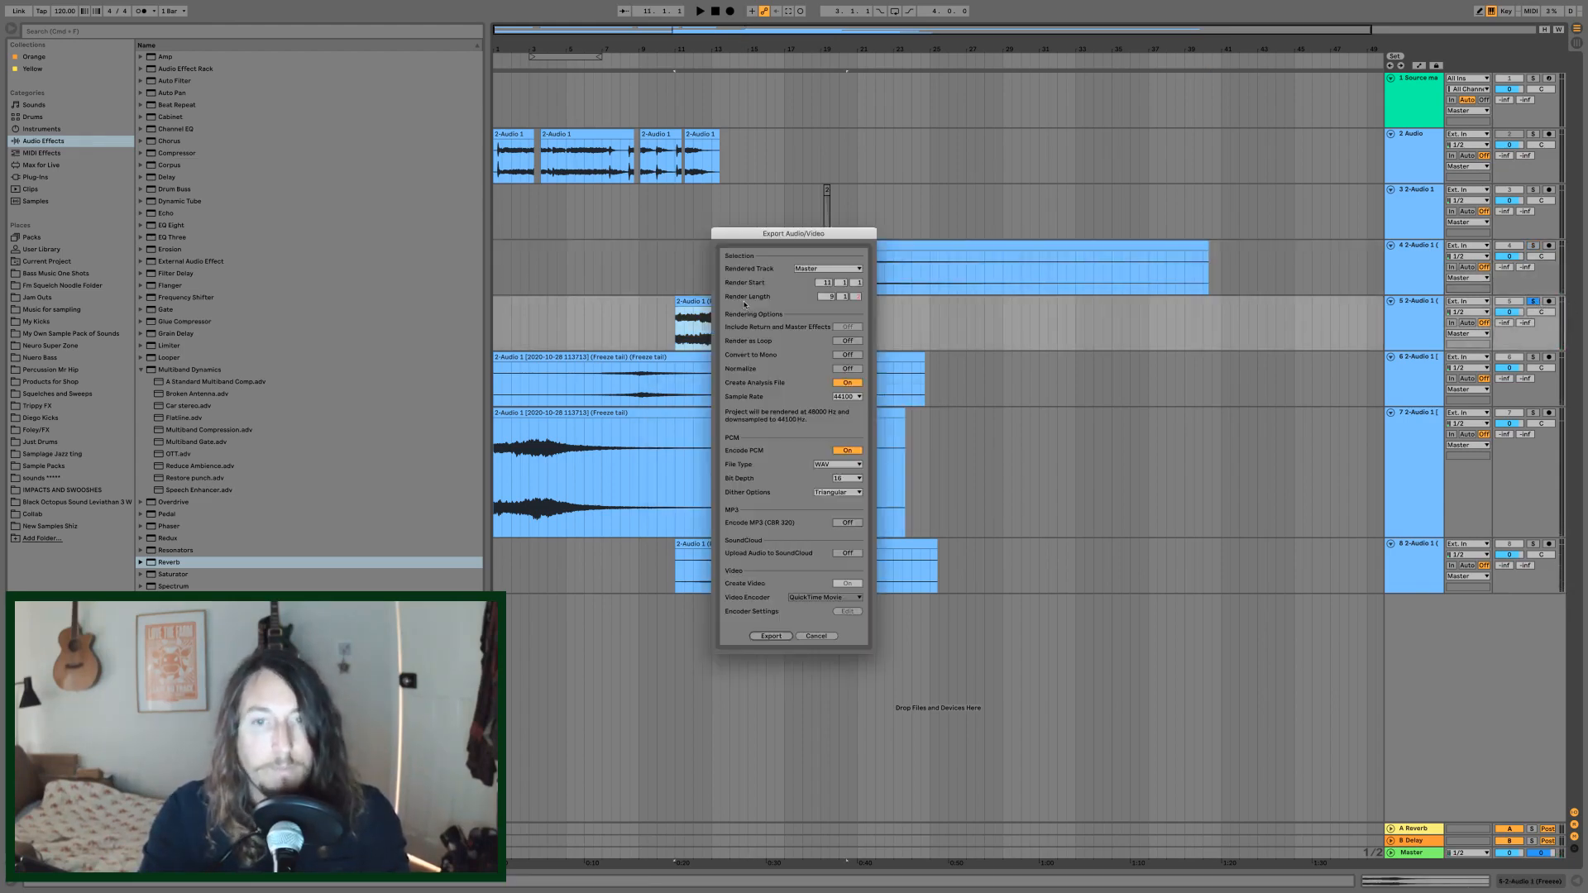
key("Return")
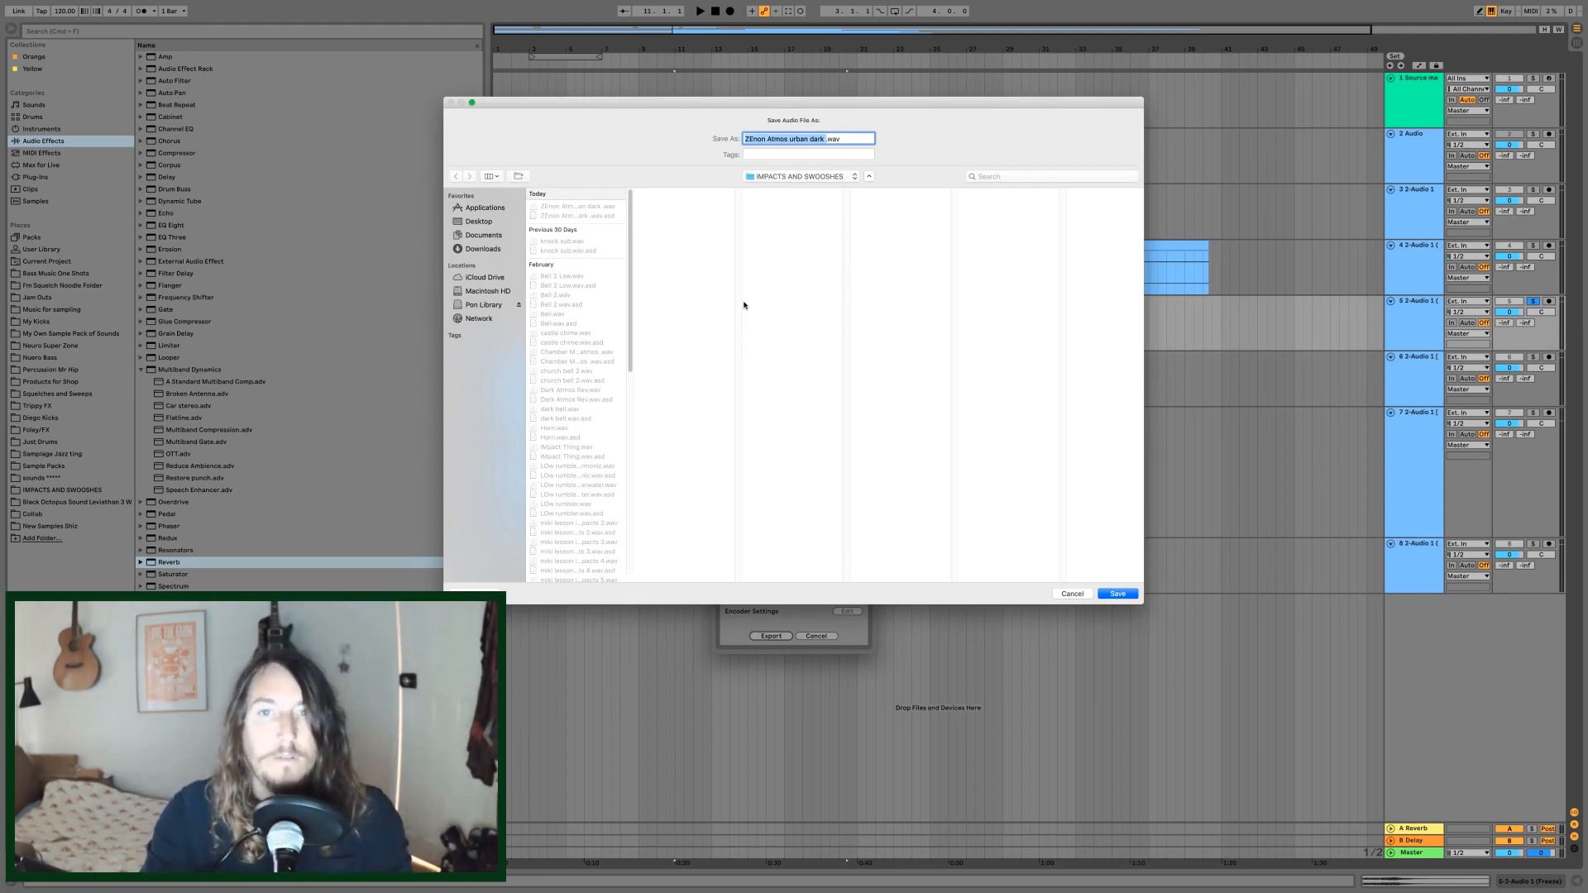
key("Right")
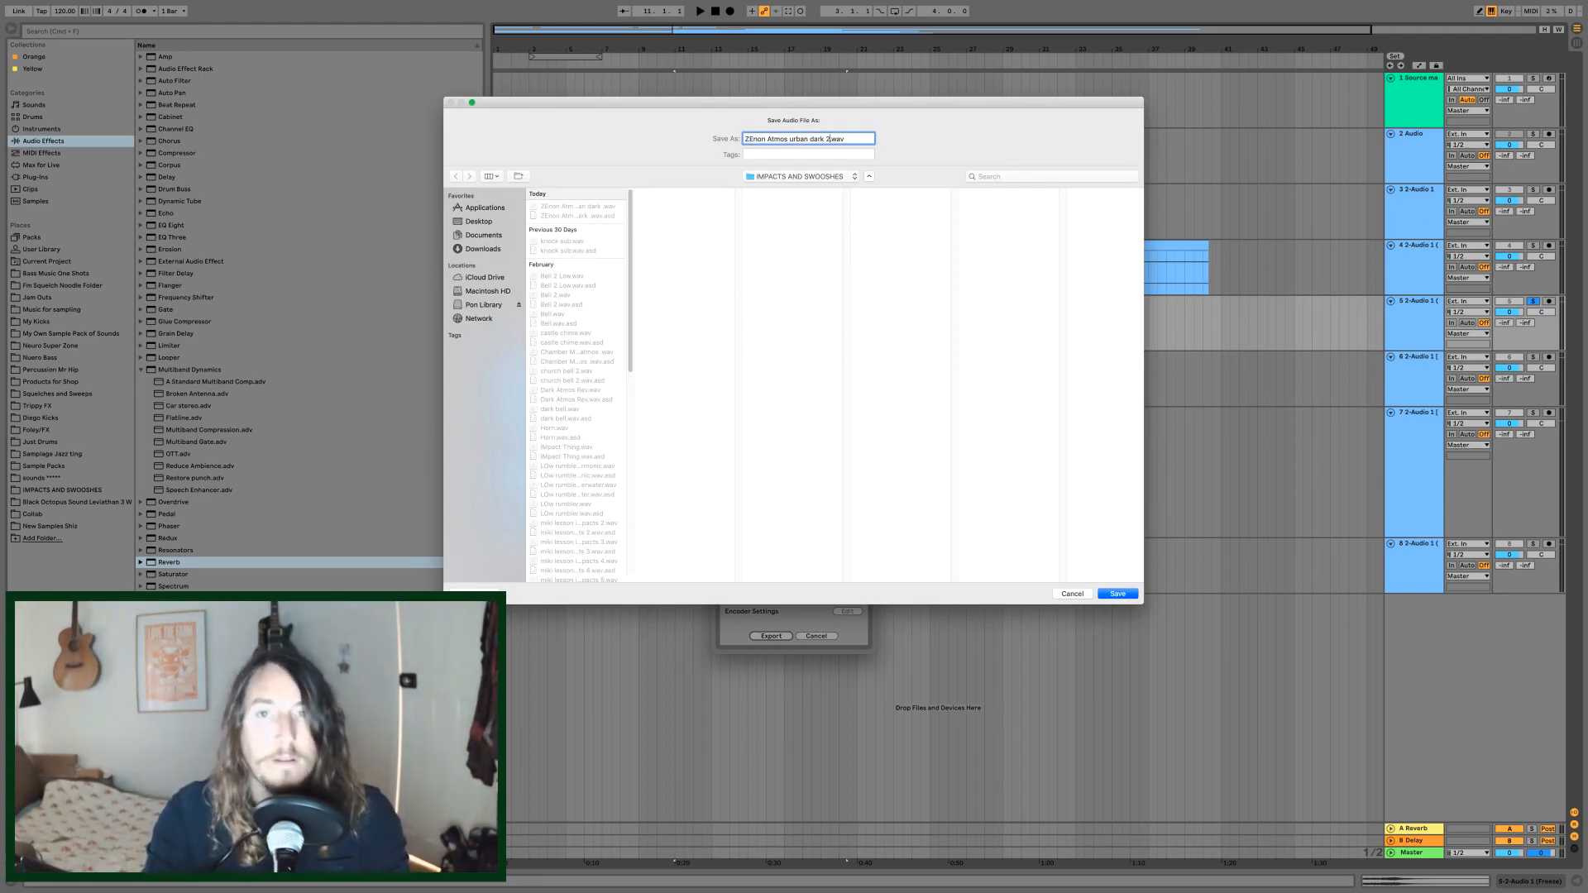
key("Return")
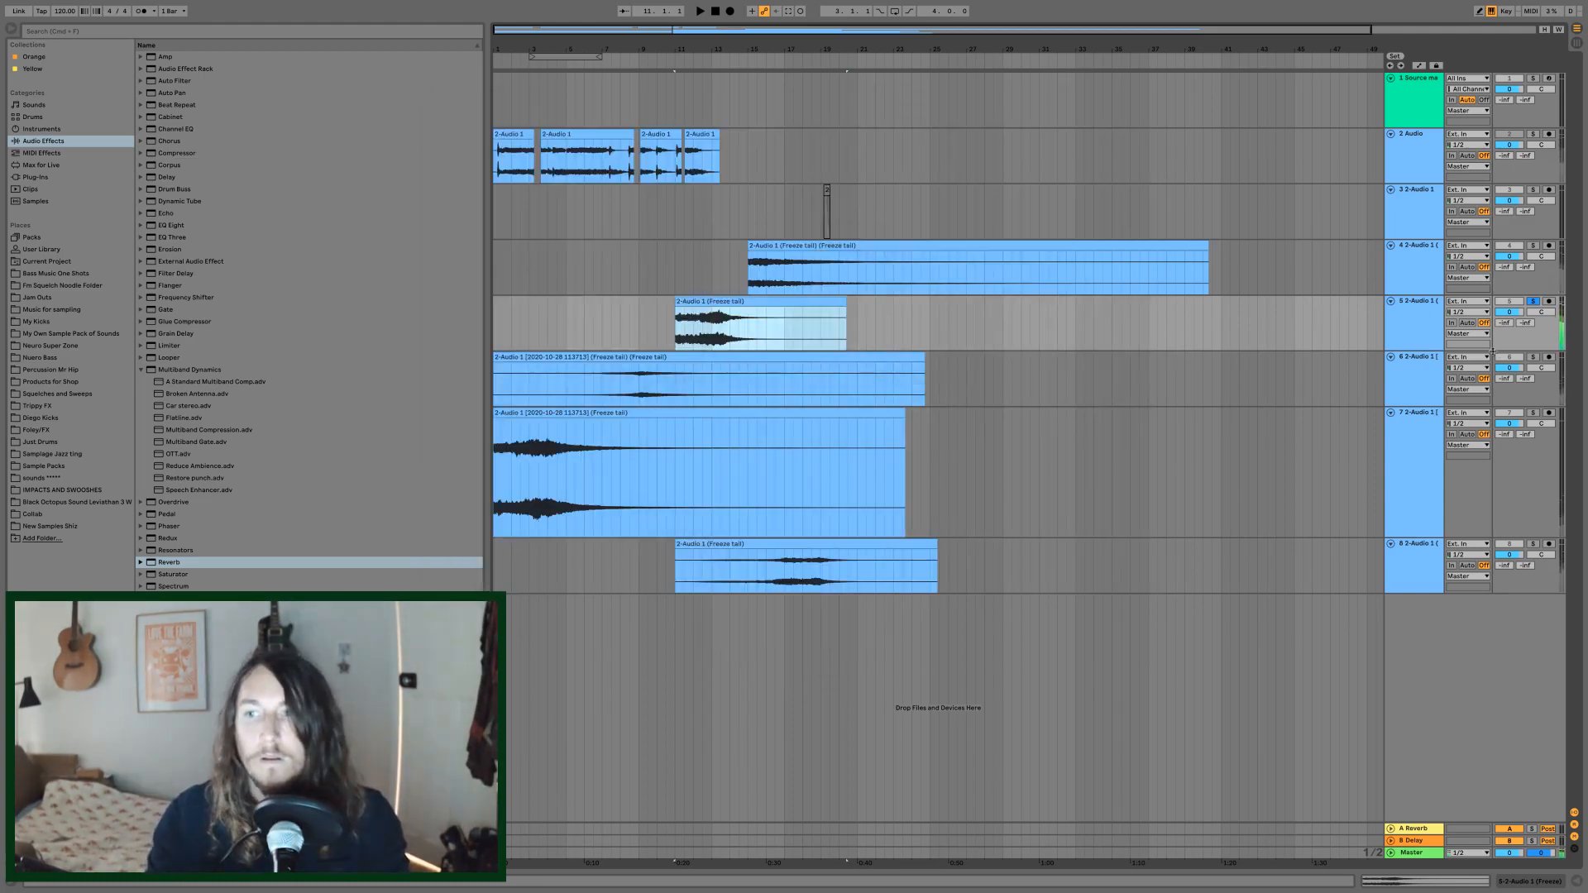
- With track 6 soloed, export its full clip as "ZEnon Atmos urban dark 3" in the IMPACTS AND SWOOSHES folder
left_click(808, 355)
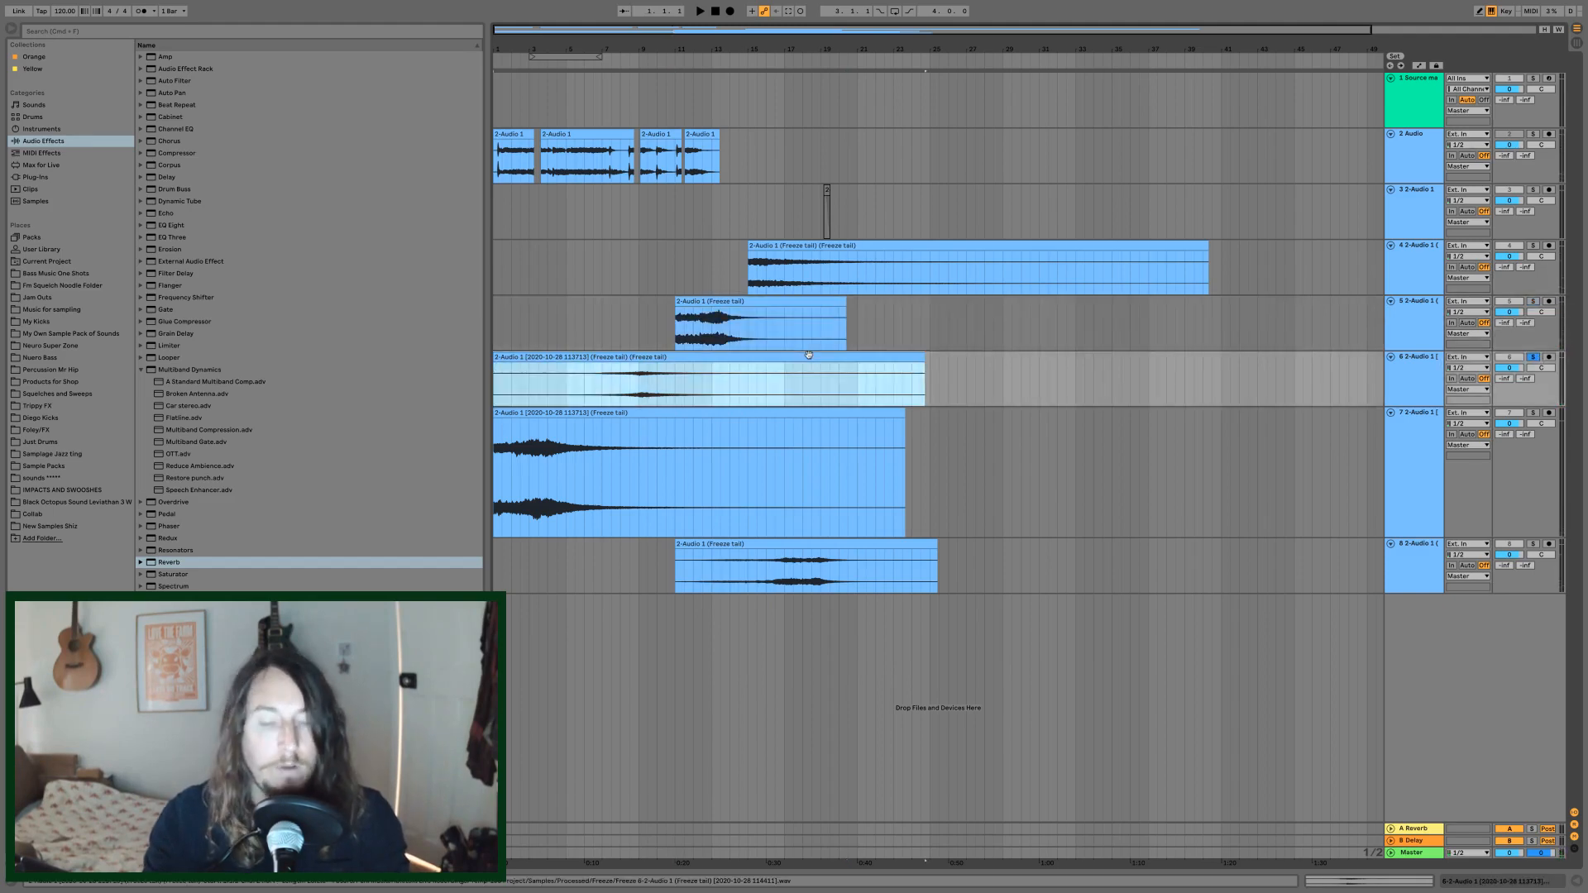
key("super+shift+r")
key("Return")
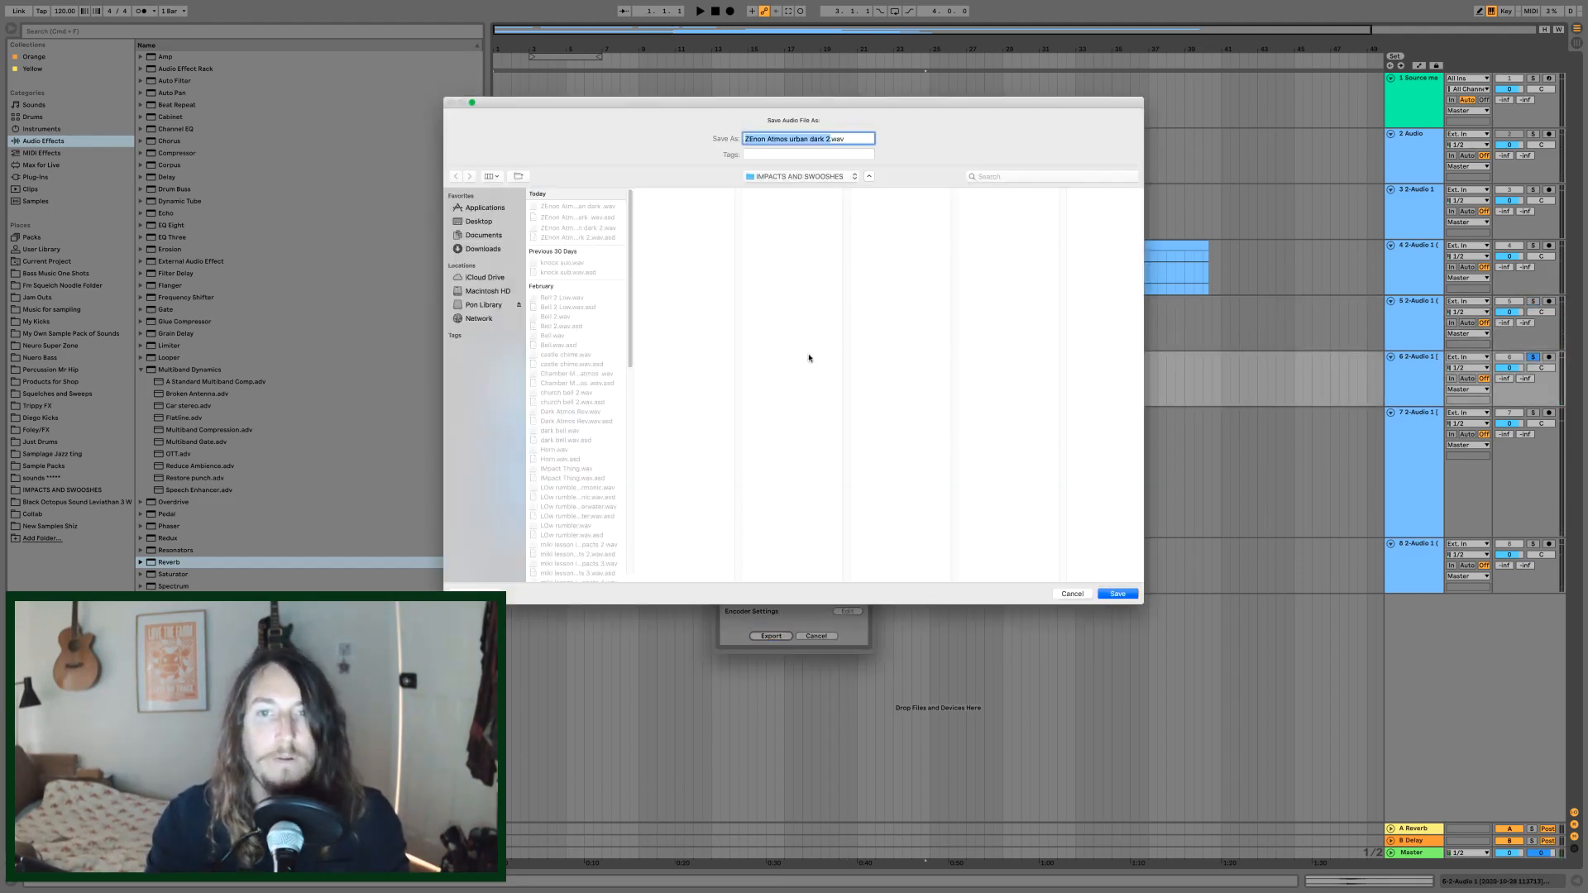
left_click(829, 139)
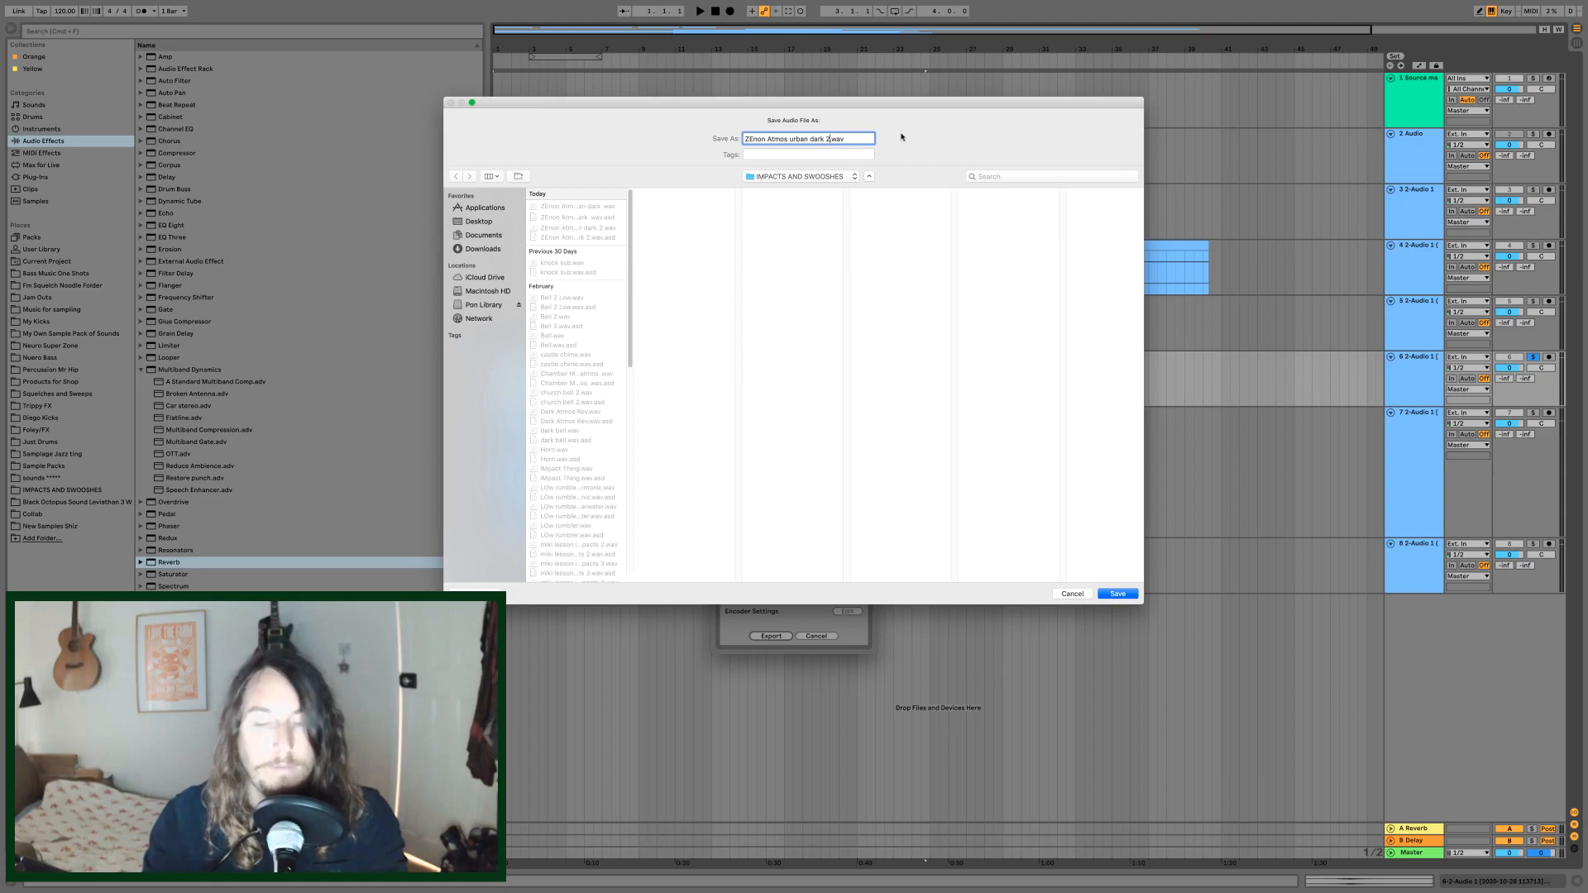
key("Return")
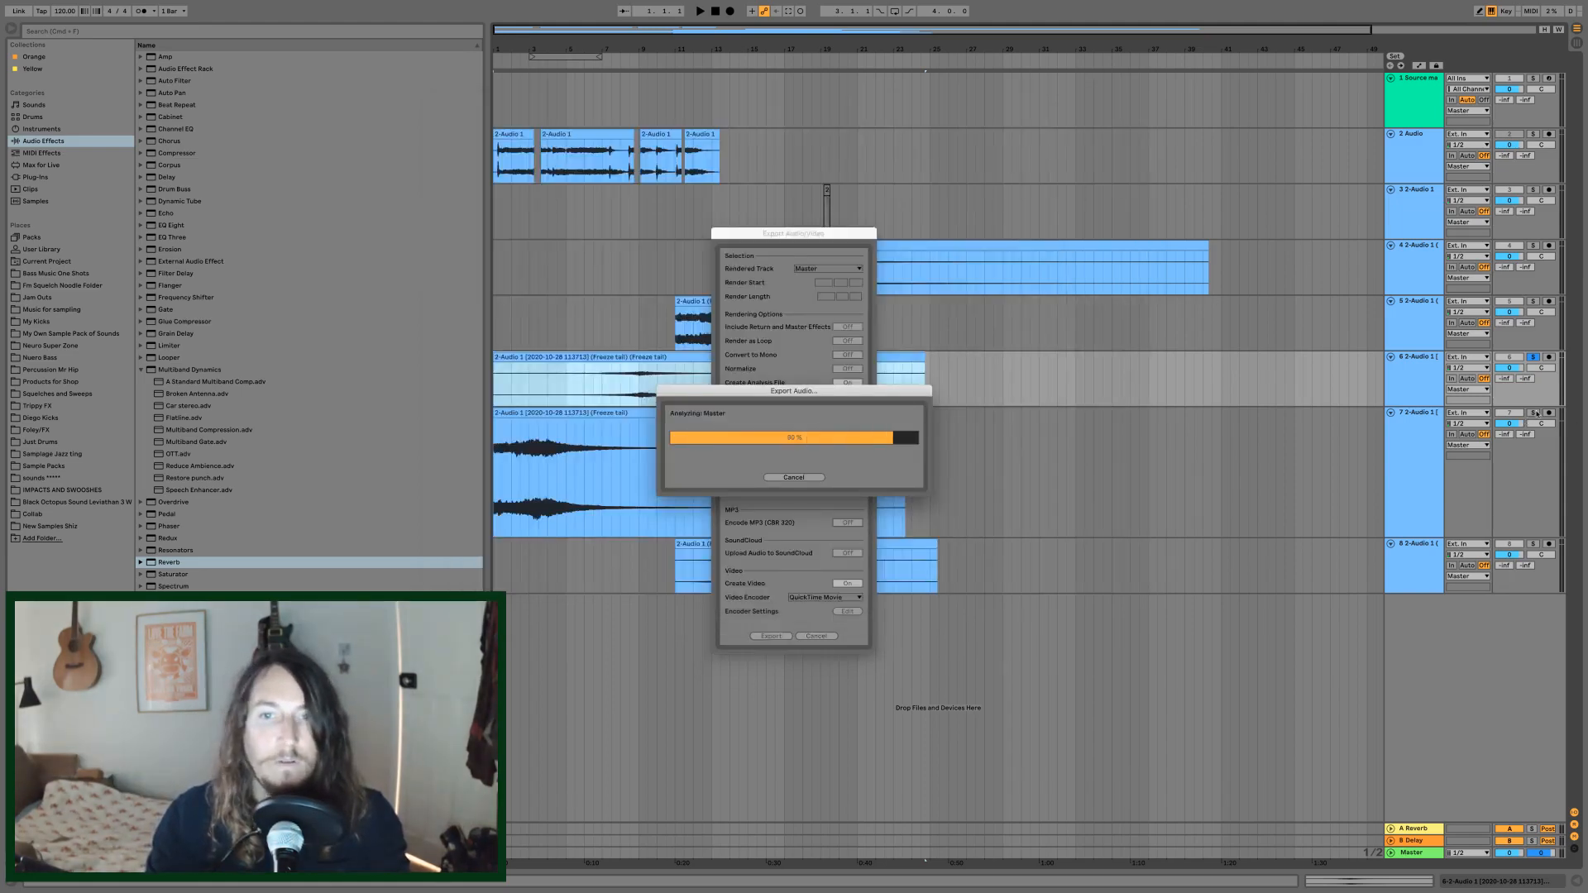
- With track 7 soloed, export its full clip as "ZEnon Atmos urban dark 4" in the IMPACTS AND SWOOSHES folder
left_click(818, 415)
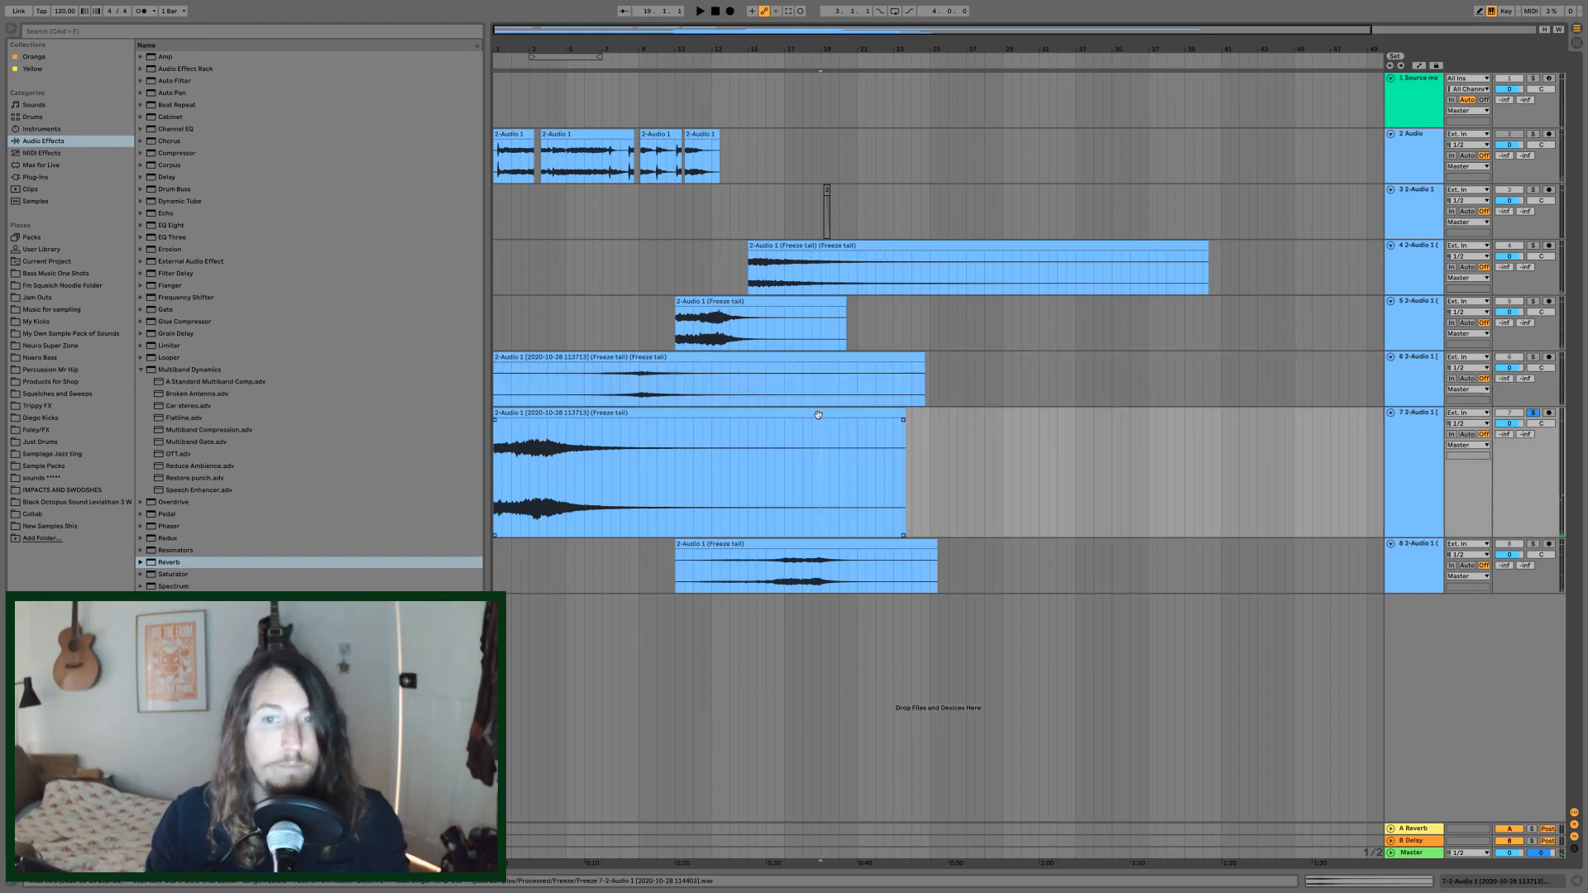
key("super+shift+r")
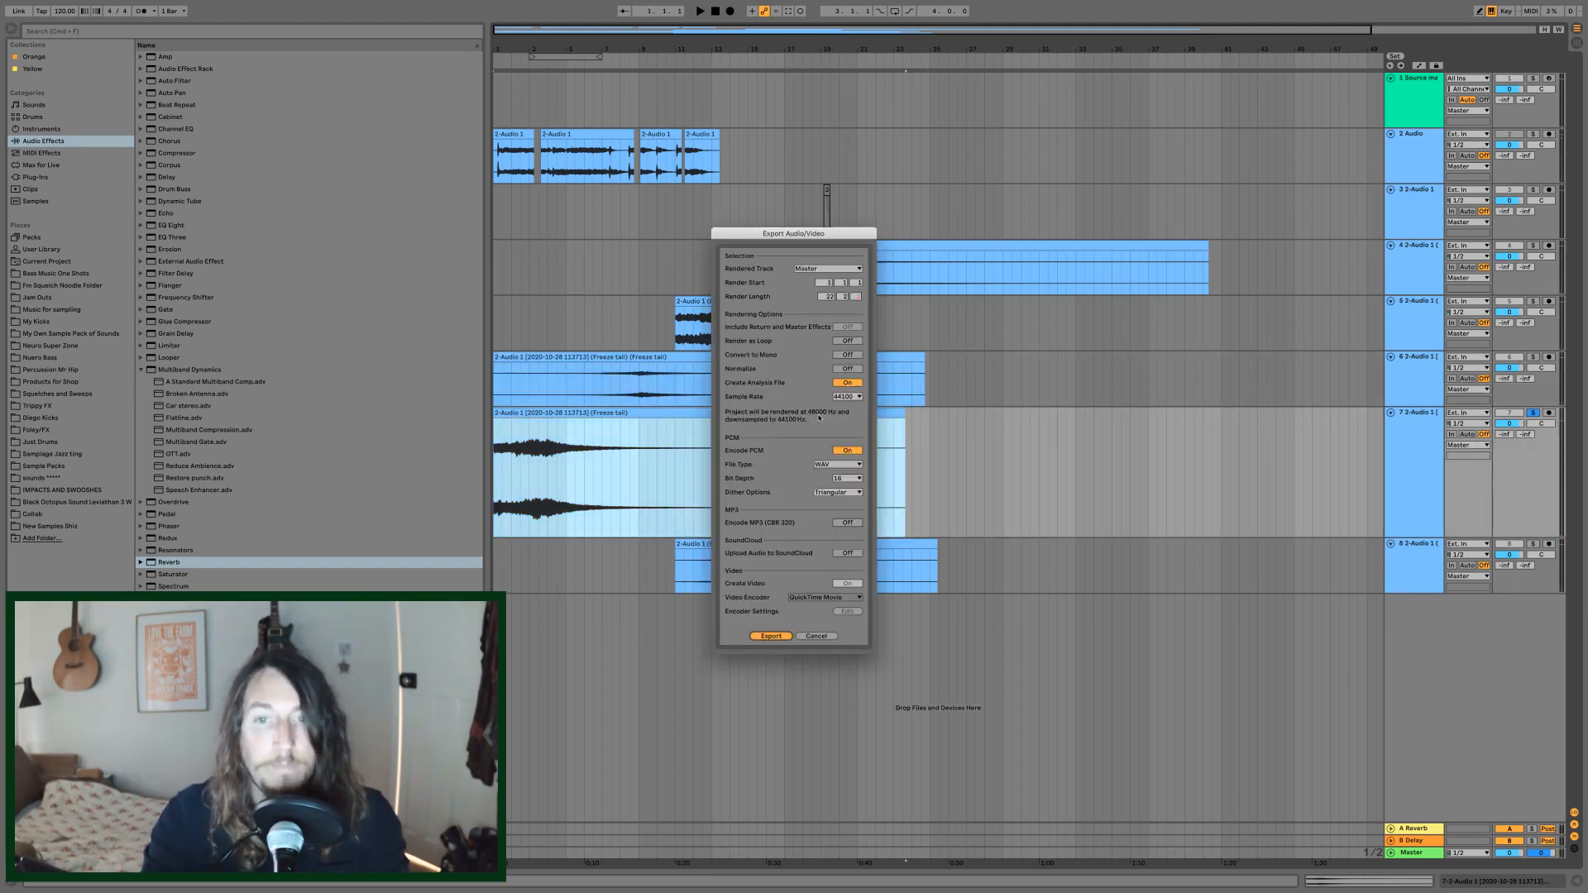
key("Return")
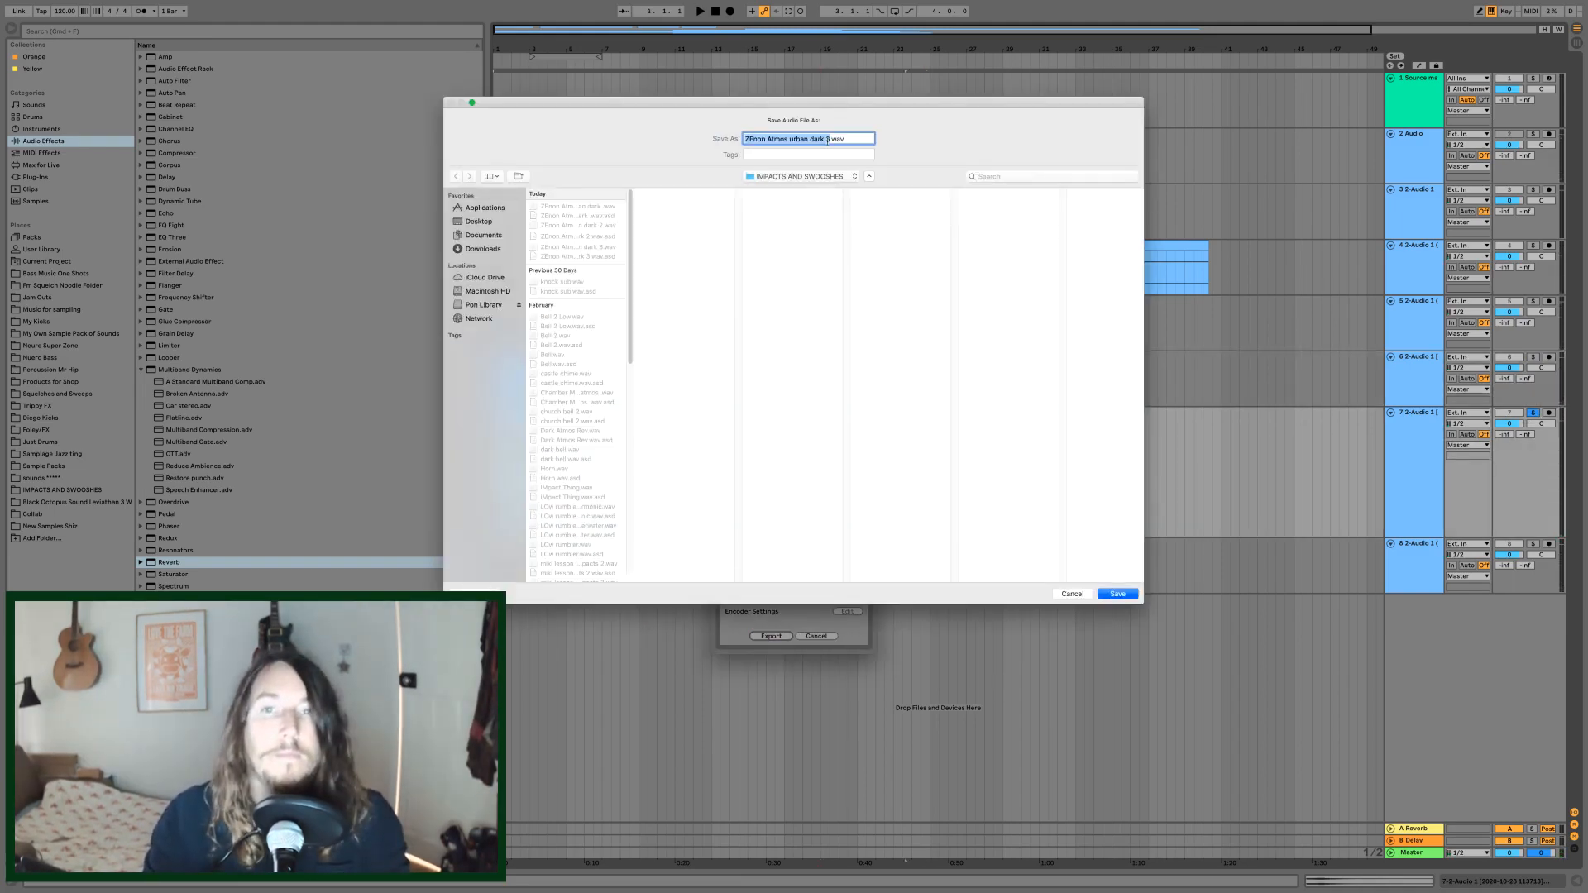
left_click(828, 139)
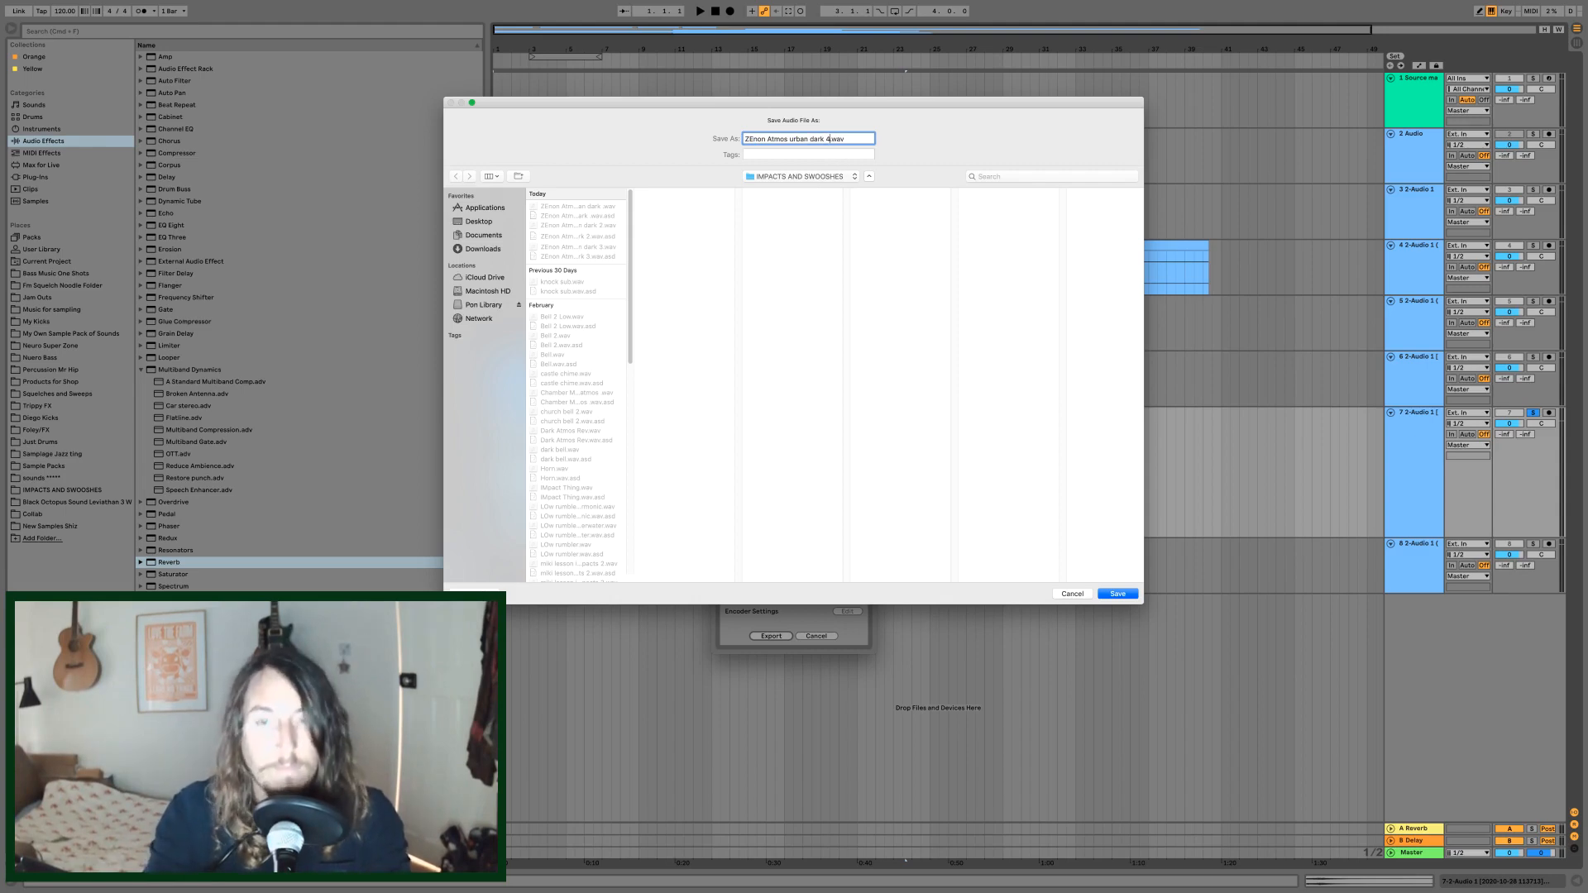
left_click(1117, 593)
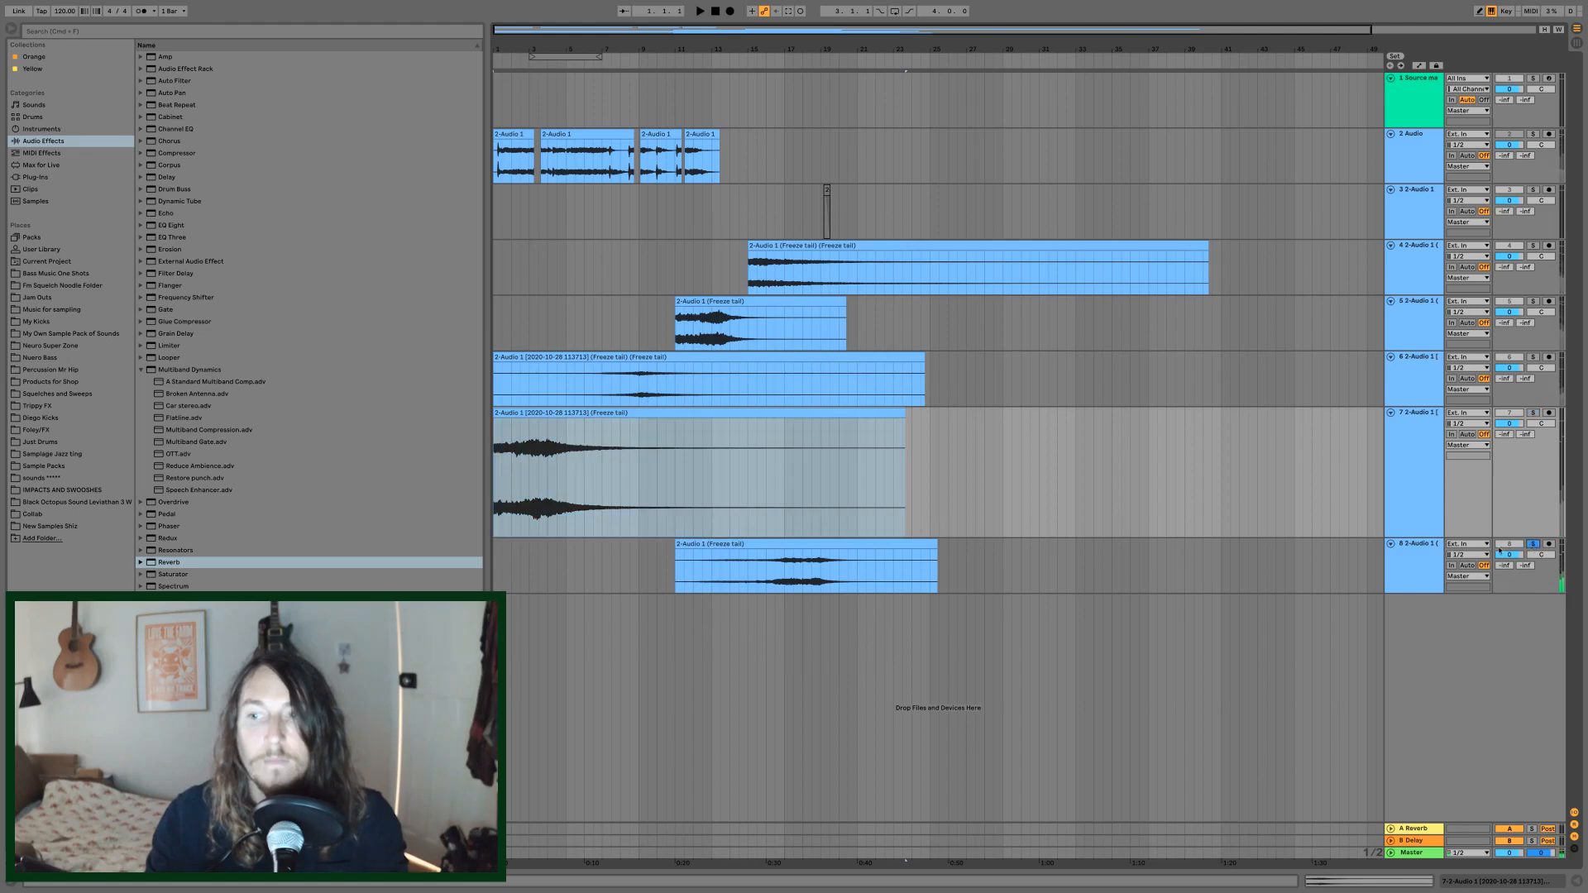
- Export the clip on soloed track 8 as "ZEnon Atmos urban dark 5" in the IMPACTS AND SWOOSHES folder and unsolo the track
left_click(1532, 546)
left_click(883, 547)
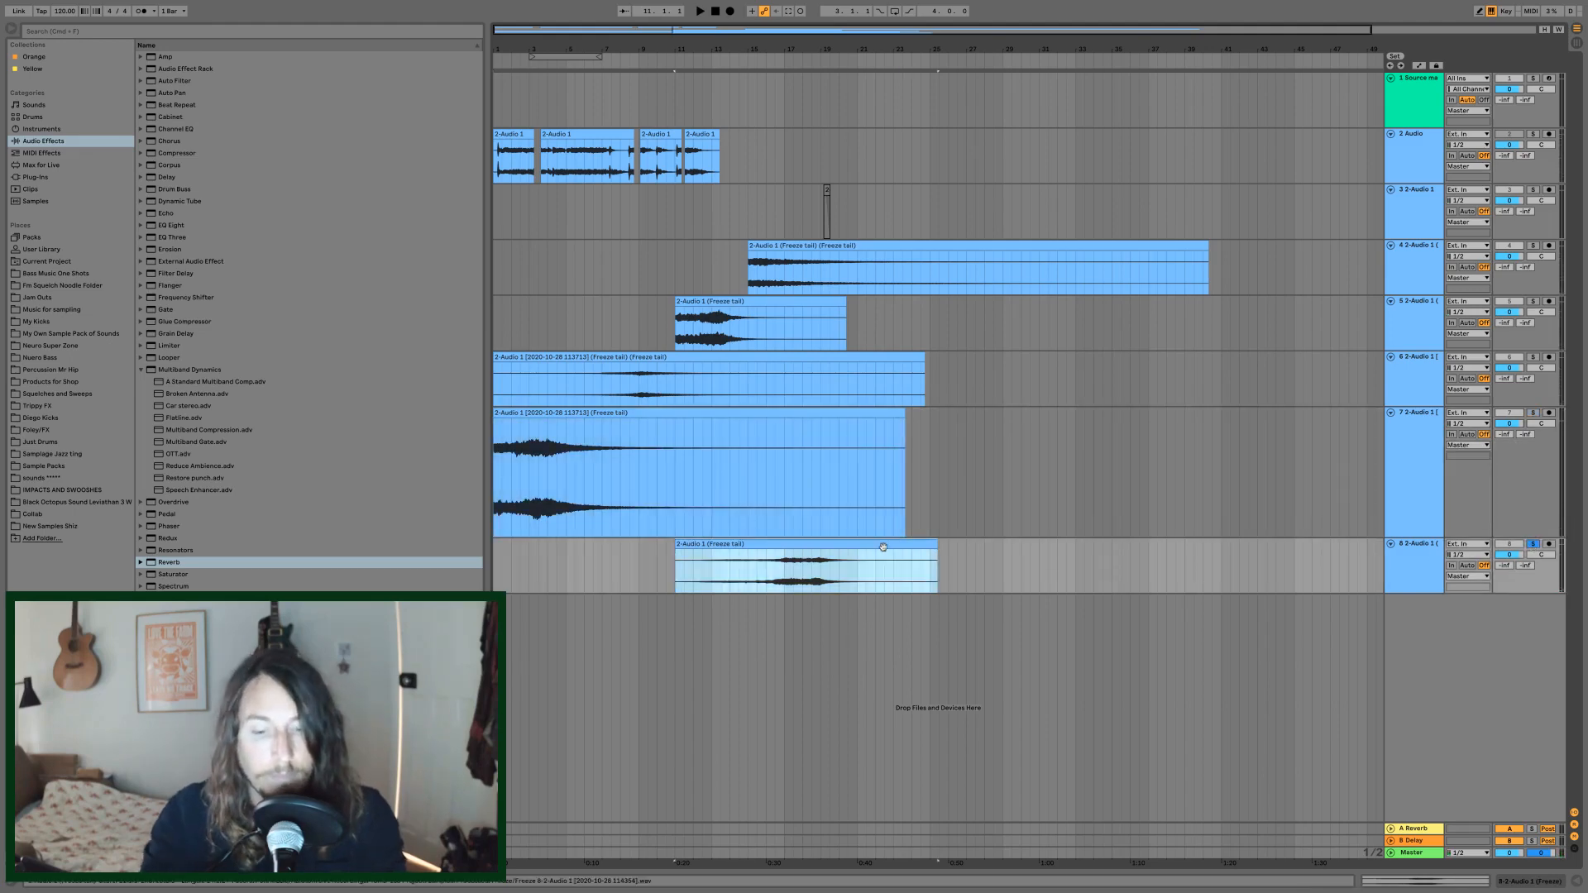
key("super+shift+r")
key("Return")
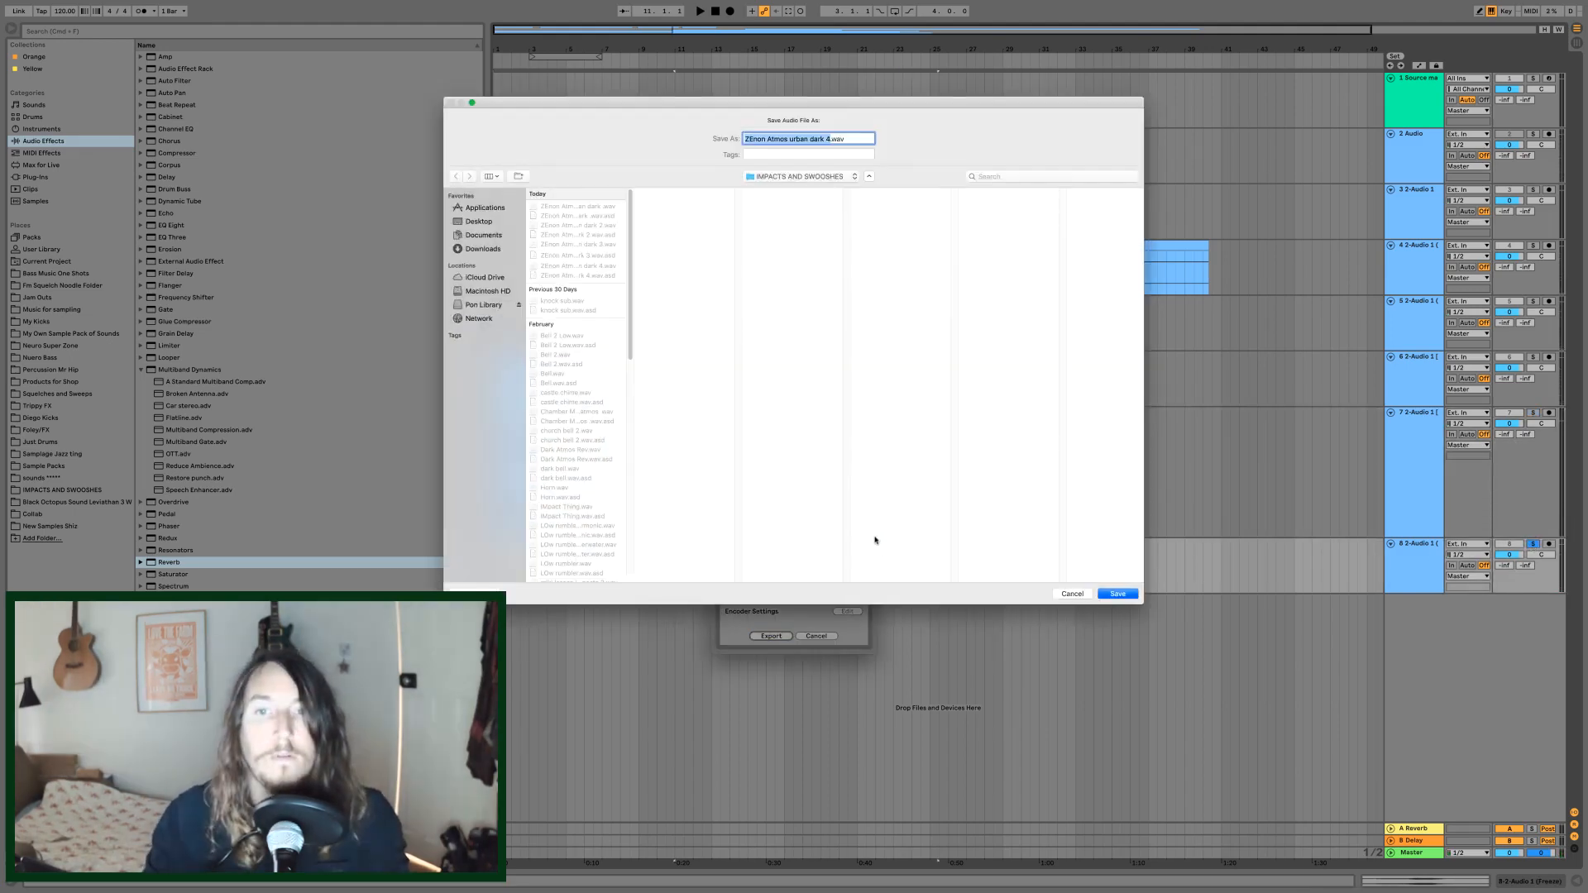
left_click(827, 139)
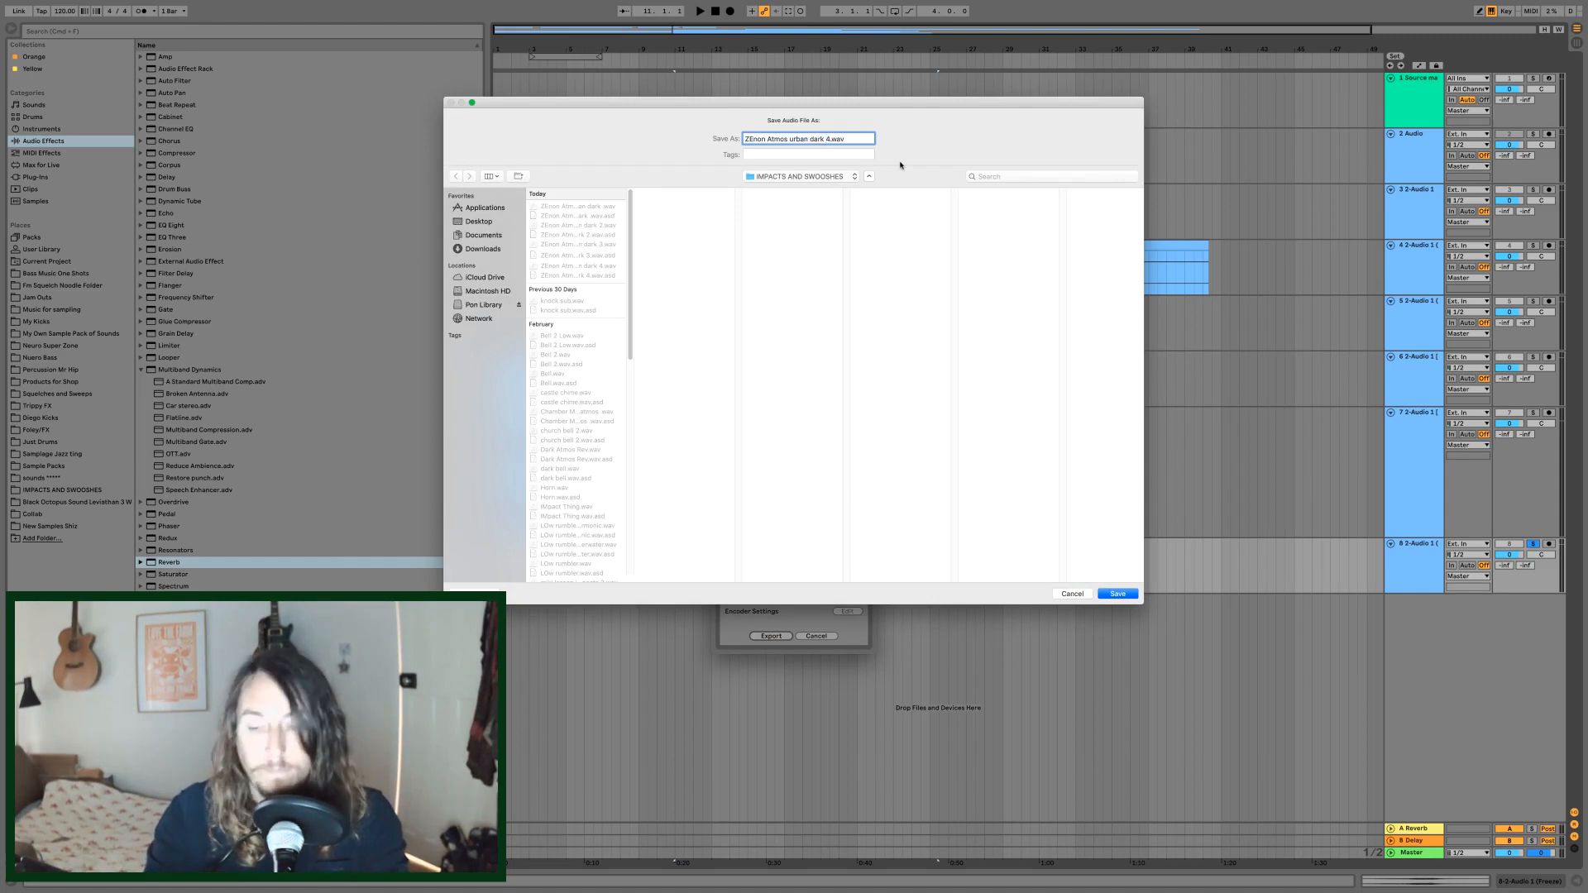
key("BackSpace")
type("5")
key("Return")
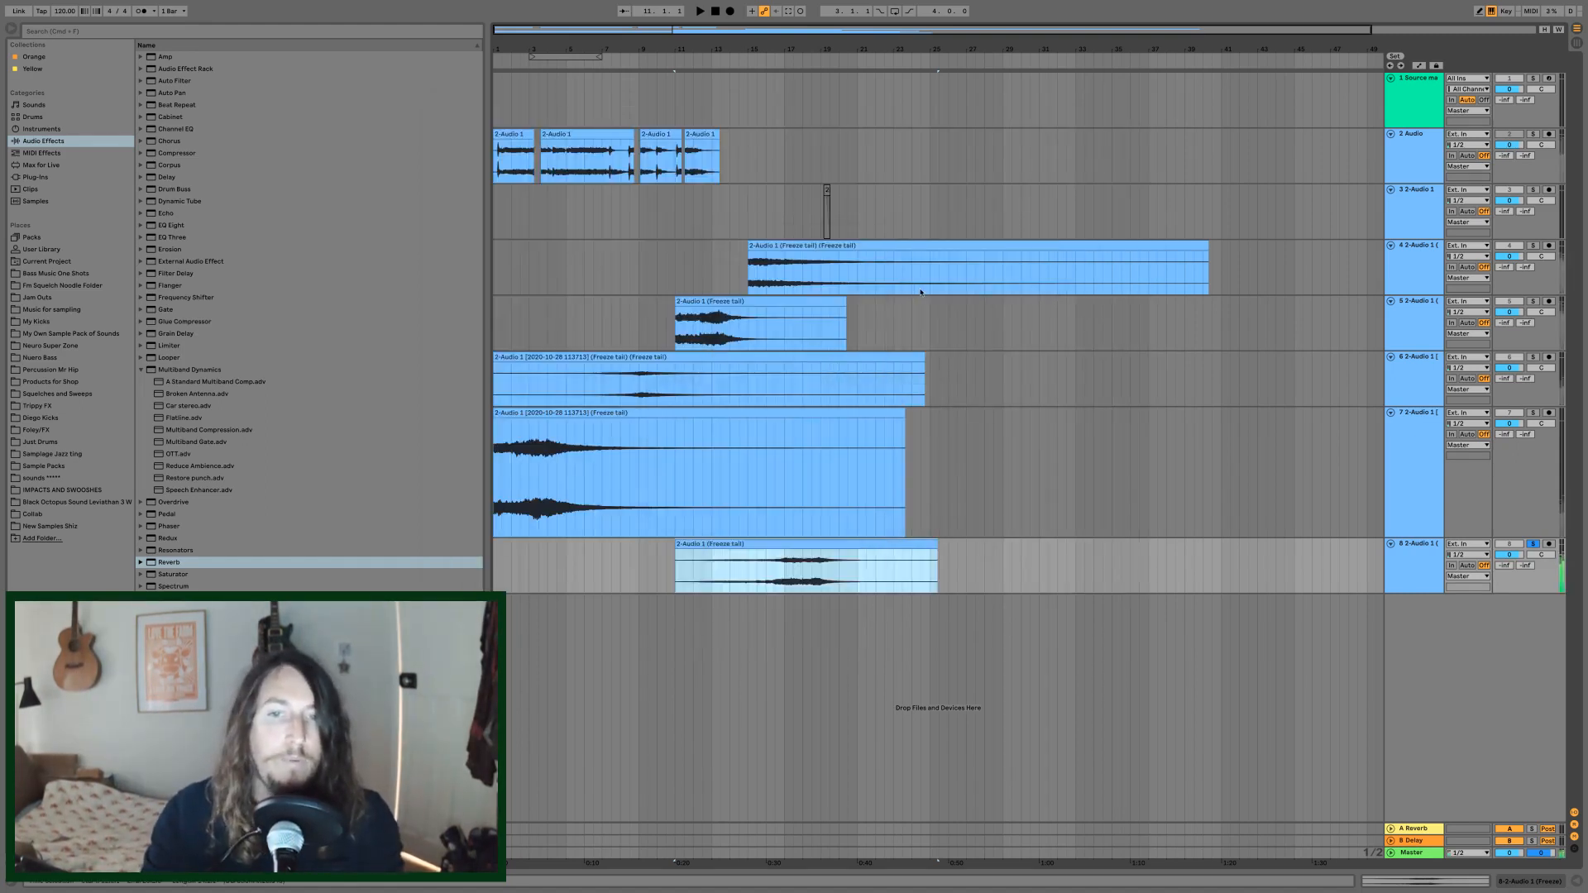
left_click(1534, 545)
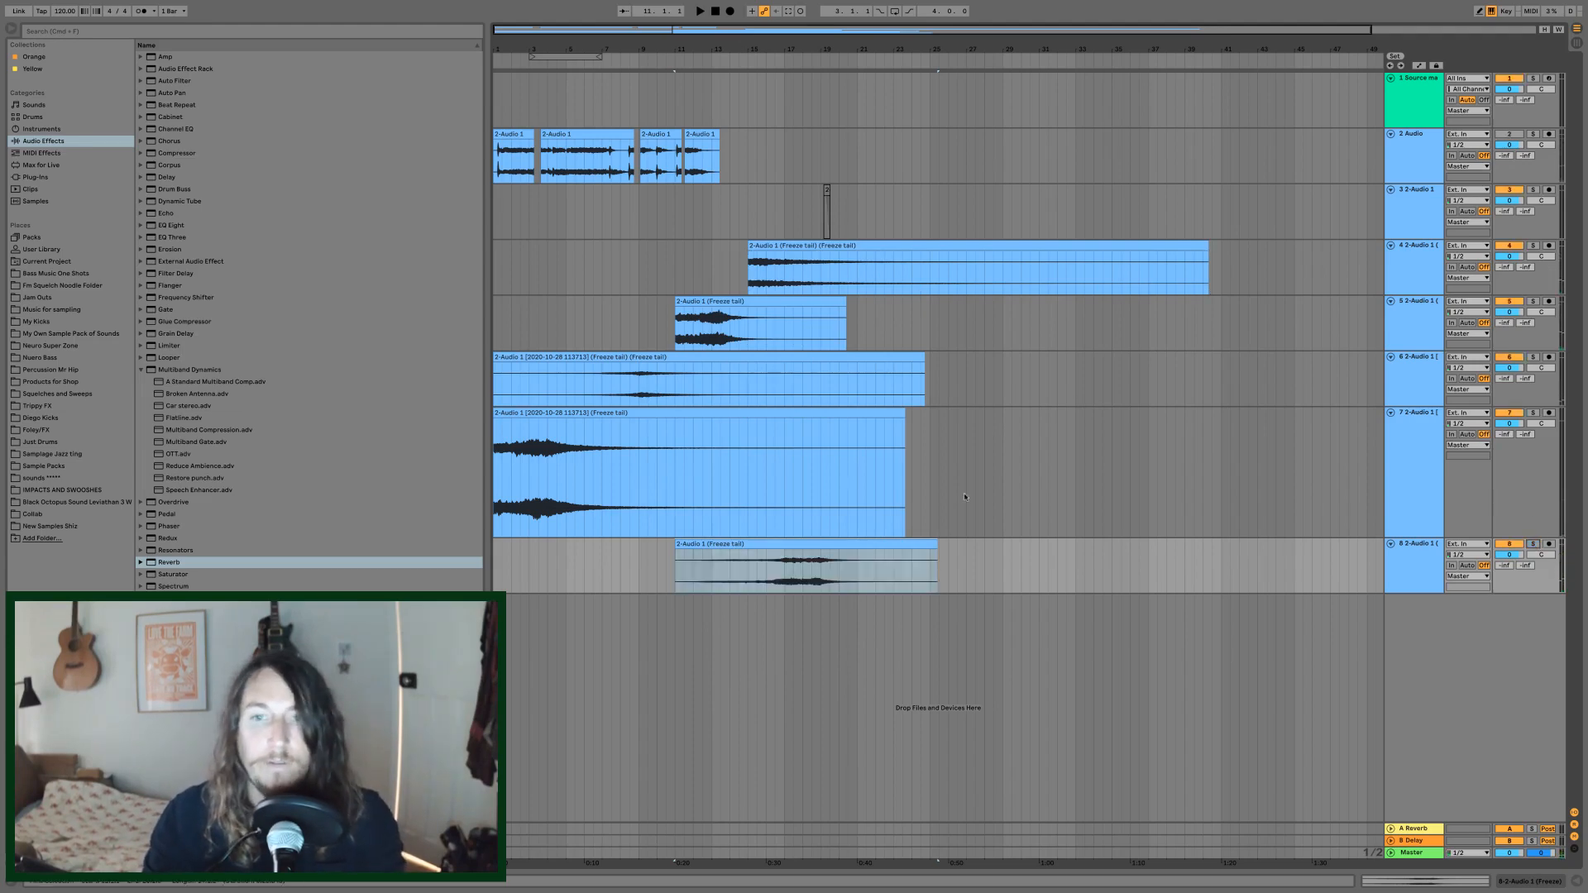
- Audition the exported "ZEnon Atmos urban dark" samples one after another in the IMPACTS AND SWOOSHES folder
left_click(71, 489)
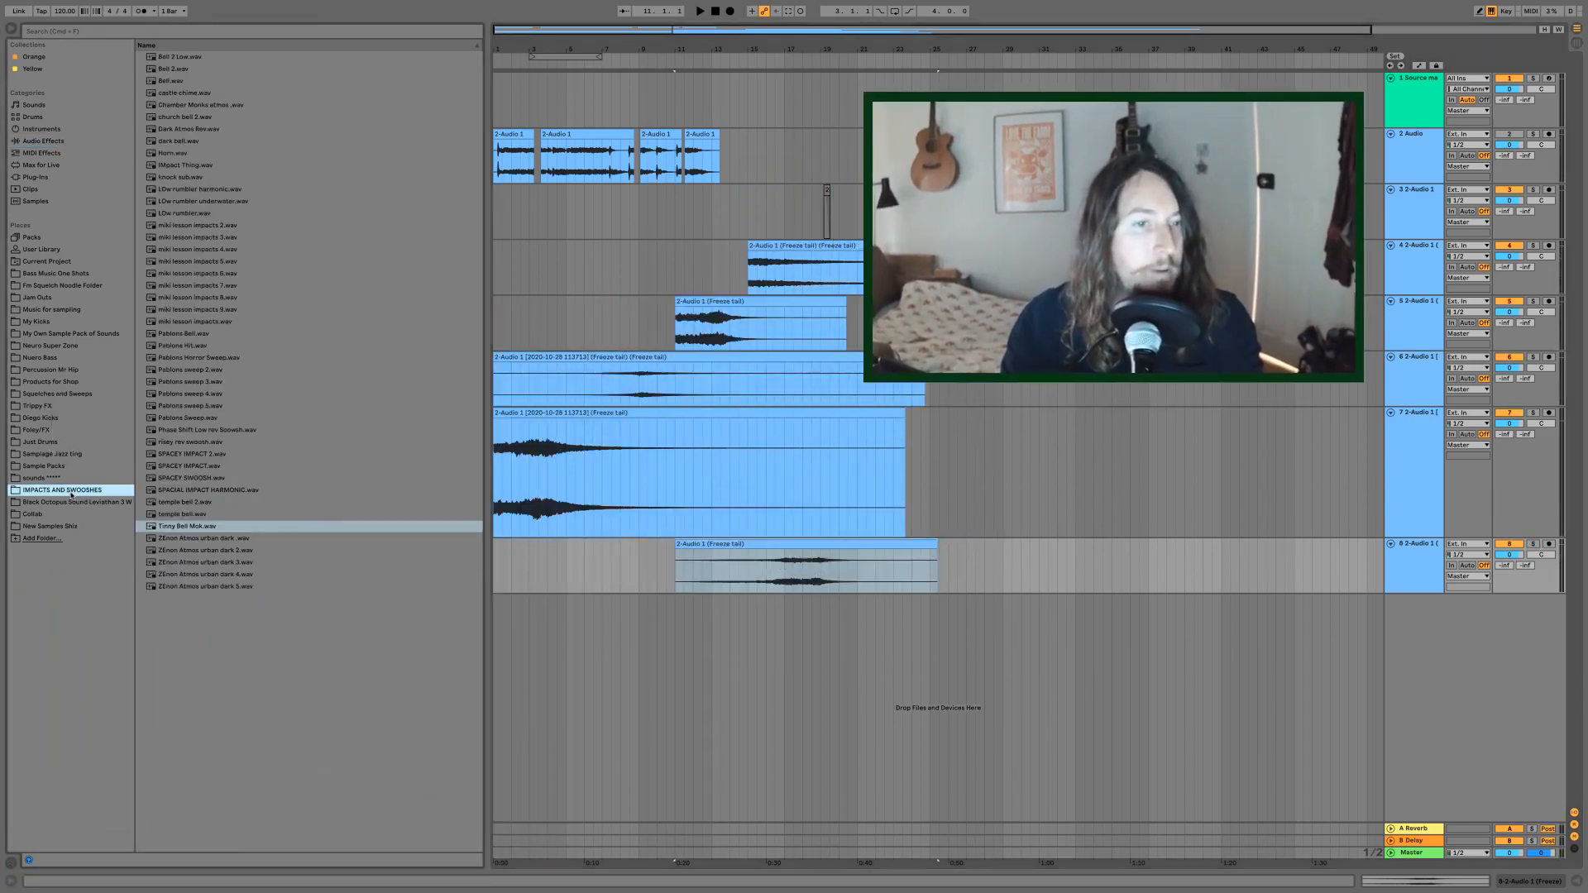
left_click(215, 542)
left_click(215, 551)
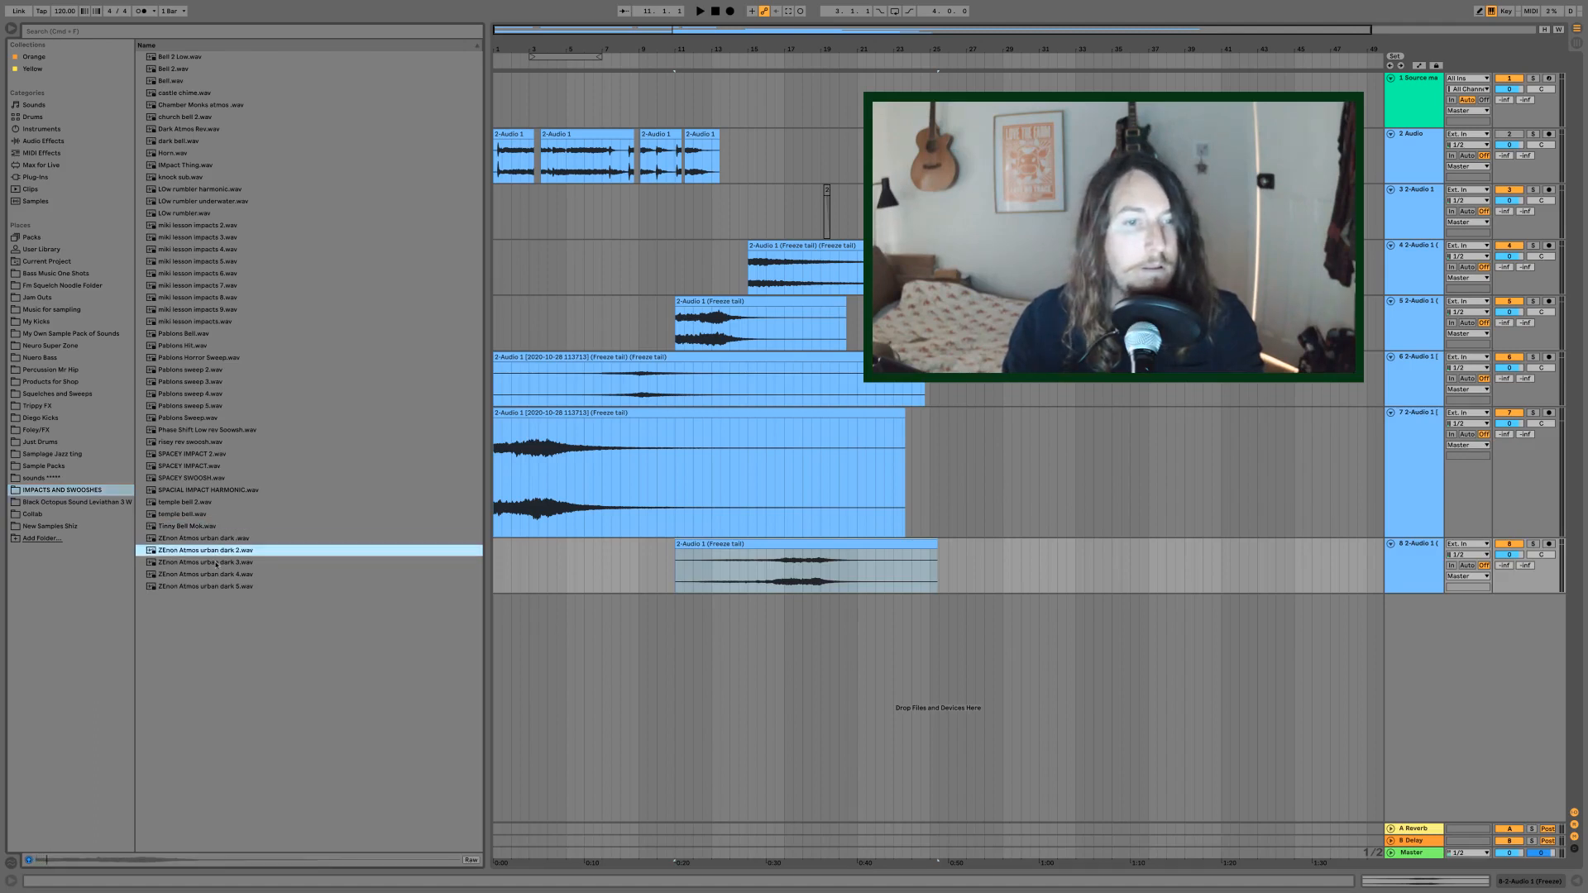
left_click(213, 563)
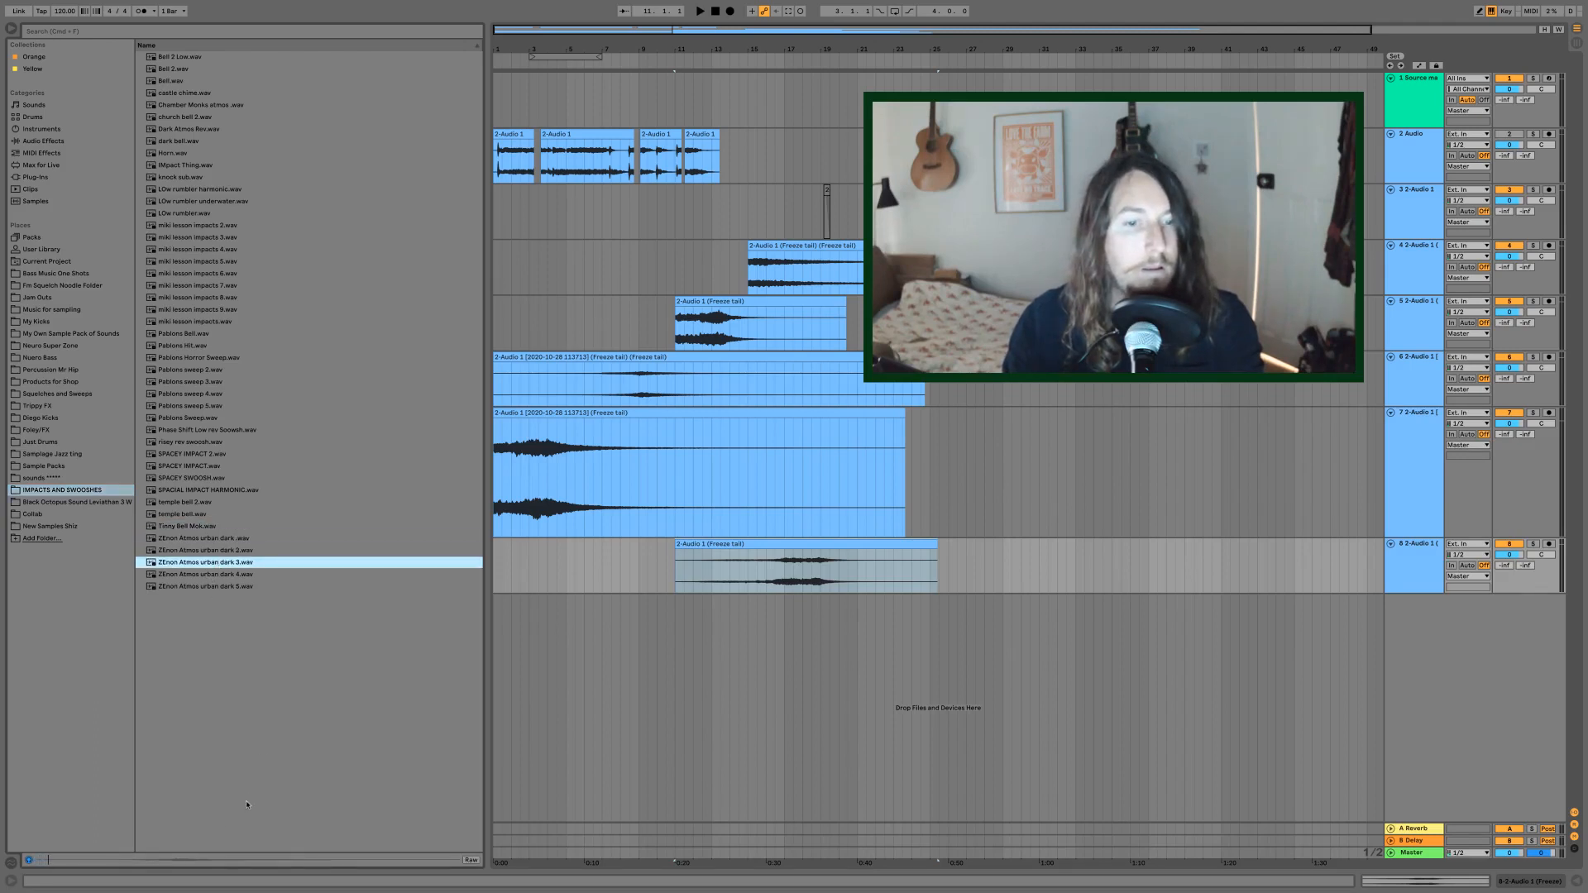
left_click(205, 575)
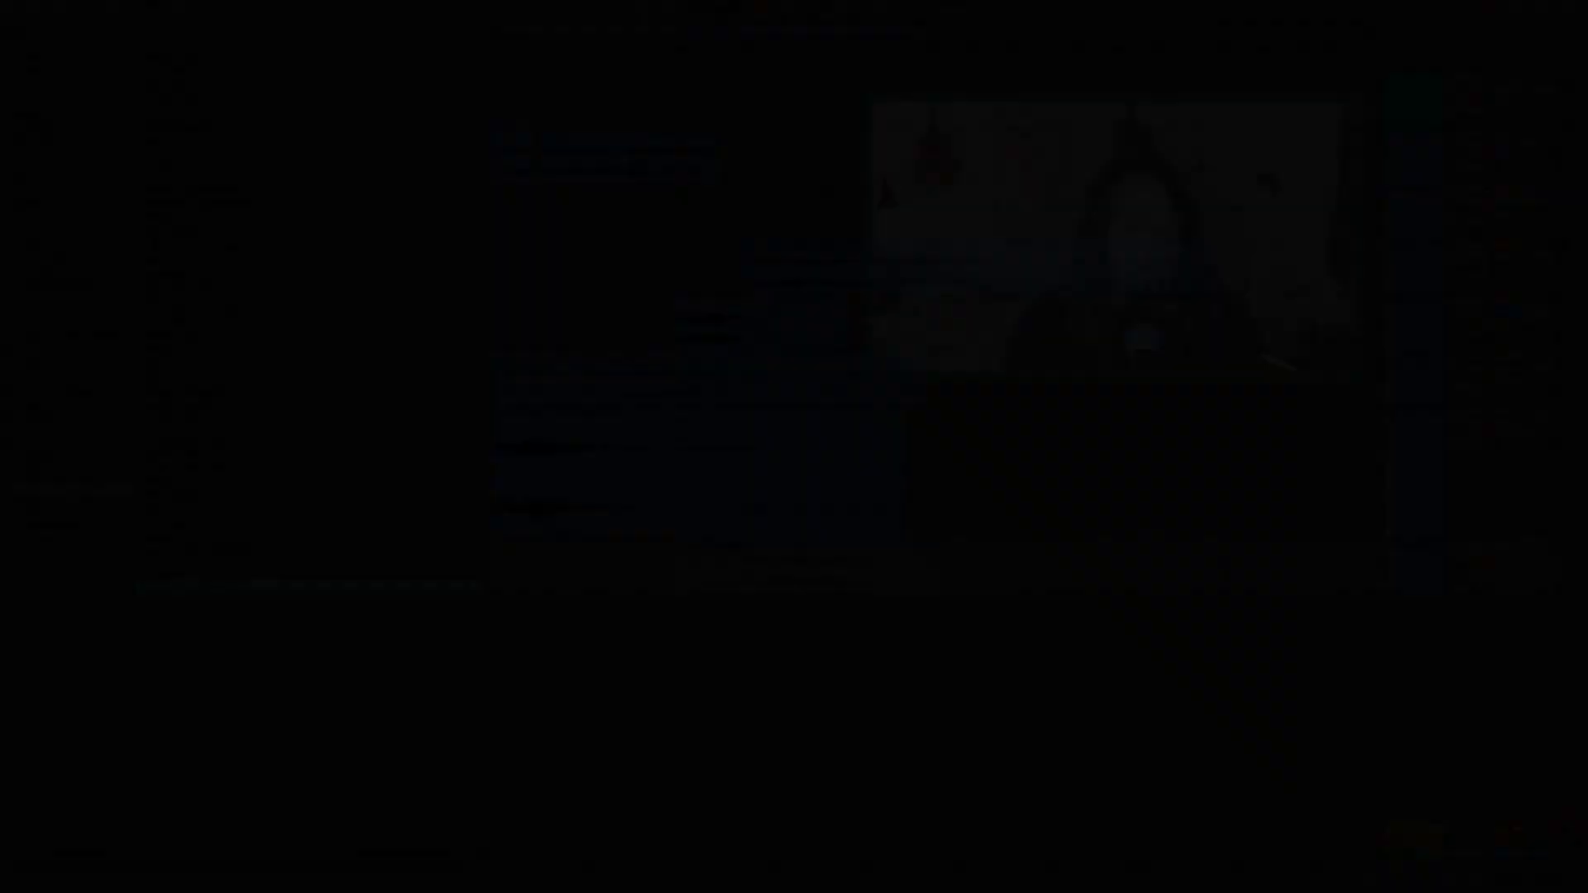